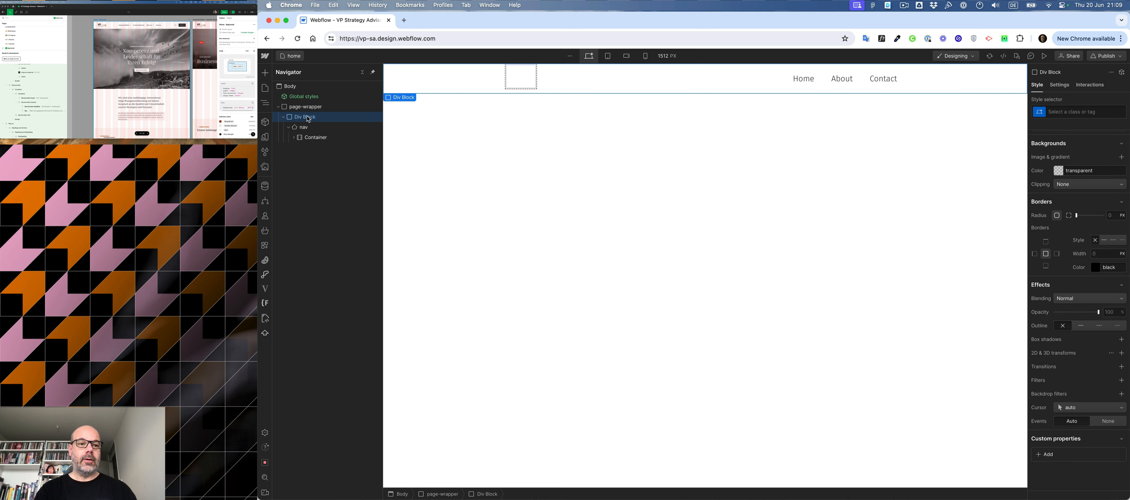
# - Add a div block inside nav and assign it the existing class container
pyautogui.click(303, 127)
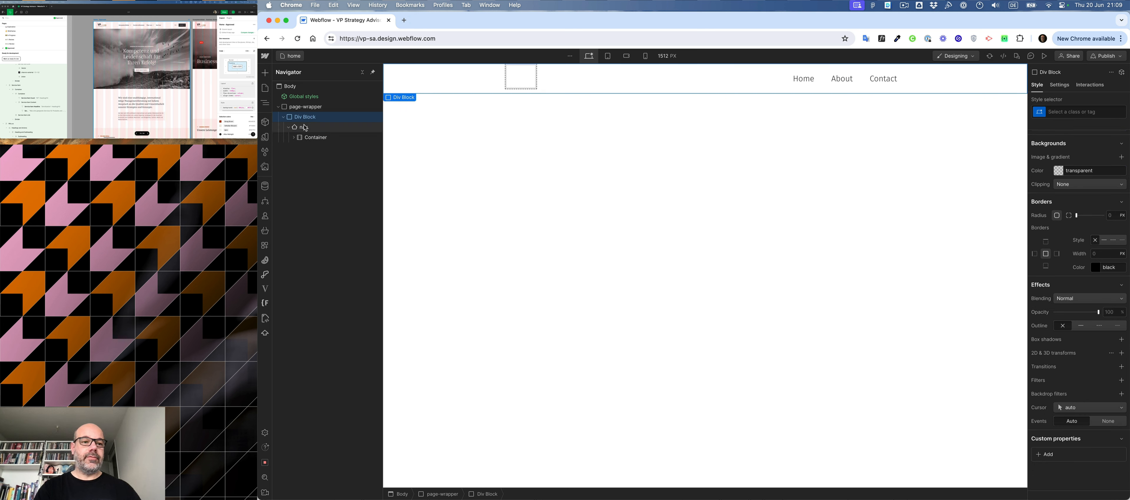
pyautogui.click(314, 138)
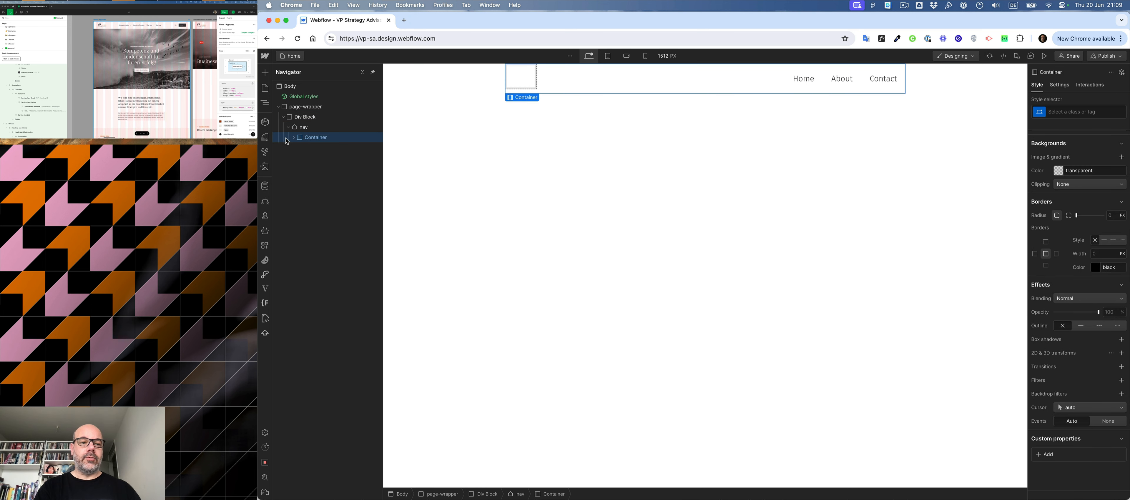
pyautogui.click(302, 127)
pyautogui.press('super+e')
pyautogui.write('div')
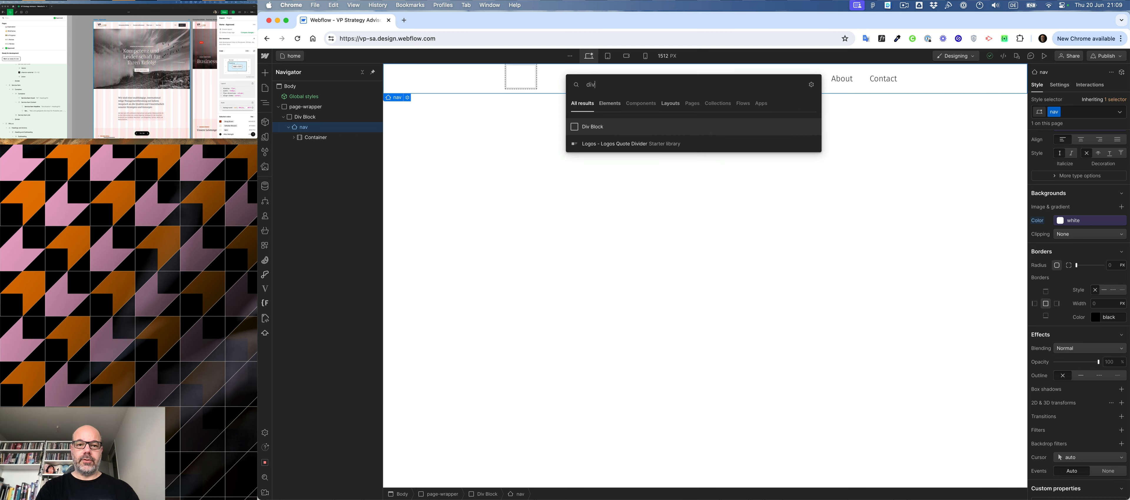
pyautogui.press('Return')
pyautogui.press('super+Return')
pyautogui.write('container')
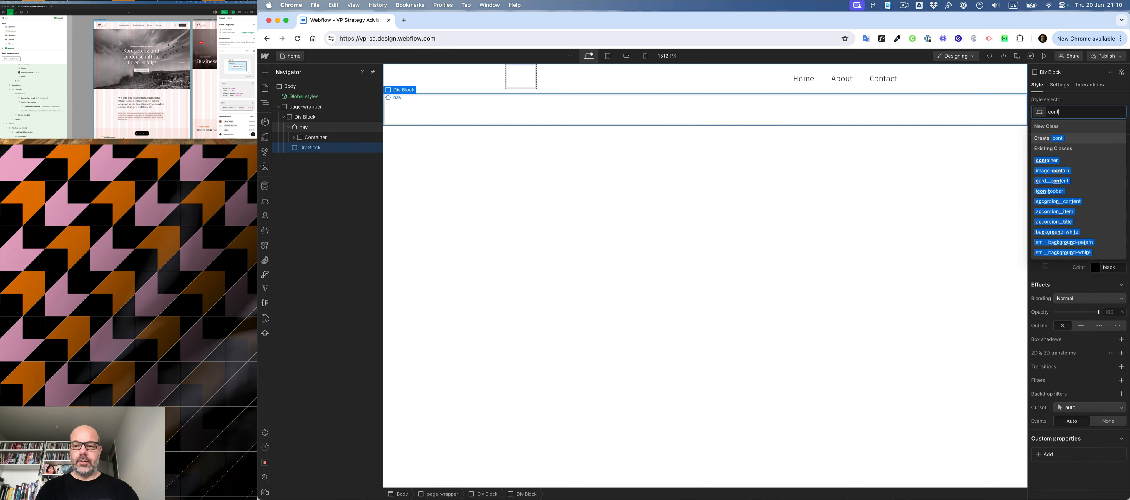
pyautogui.press('Return')
# - Move Brand, Nav Menu and Menu Button into the new container div and delete the emptied original Container
pyautogui.moveTo(294, 148); pyautogui.dragTo(317, 140)
pyautogui.moveTo(318, 172)
pyautogui.mouseDown()
pyautogui.moveTo(319, 152)
pyautogui.moveTo(328, 154)
pyautogui.moveTo(316, 168)
pyautogui.moveTo(328, 169)
pyautogui.mouseUp()
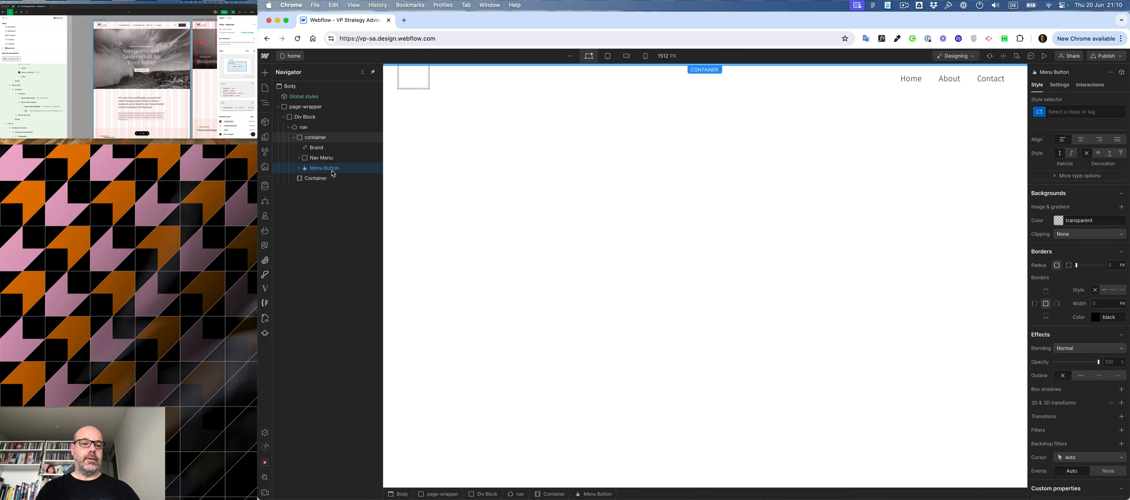
pyautogui.click(316, 179)
pyautogui.press('Delete')
# - Give the Brand link a new class named nav__logo
pyautogui.click(319, 151)
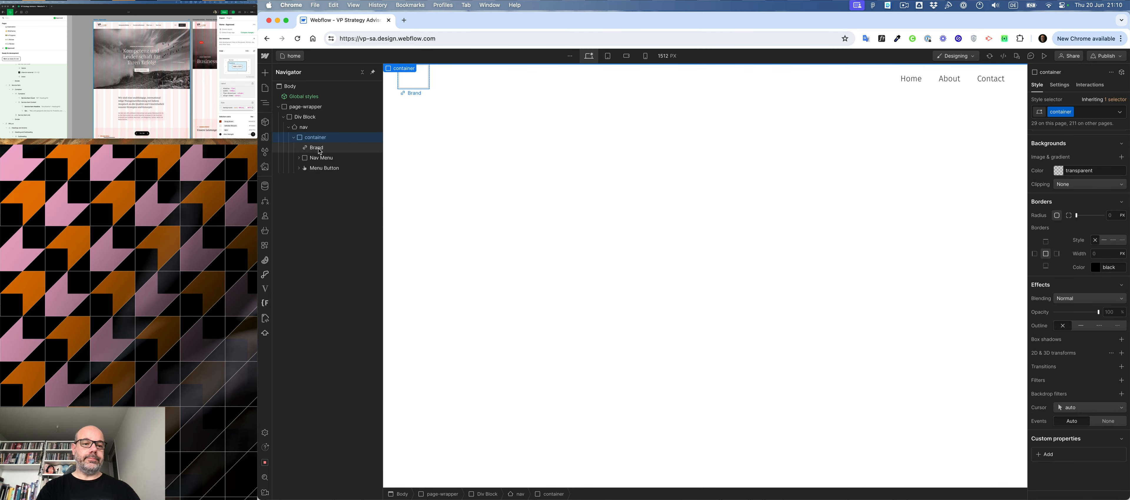
pyautogui.press('super+Return')
pyautogui.write('nav')
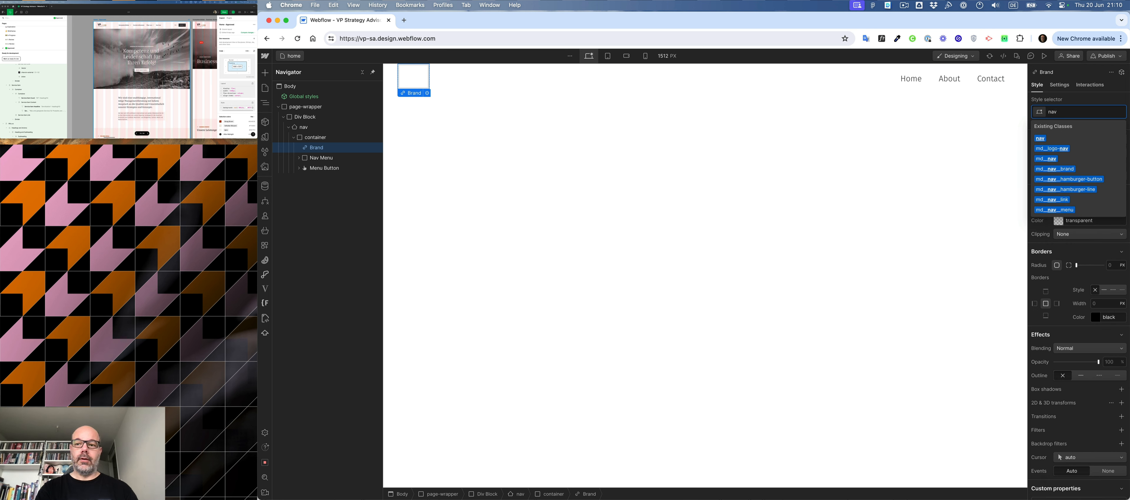
pyautogui.write('_logo')
pyautogui.press('Return')
# - Set the nav's height to 7 rem and its display to flex, centering its content on both axes
pyautogui.click(319, 159)
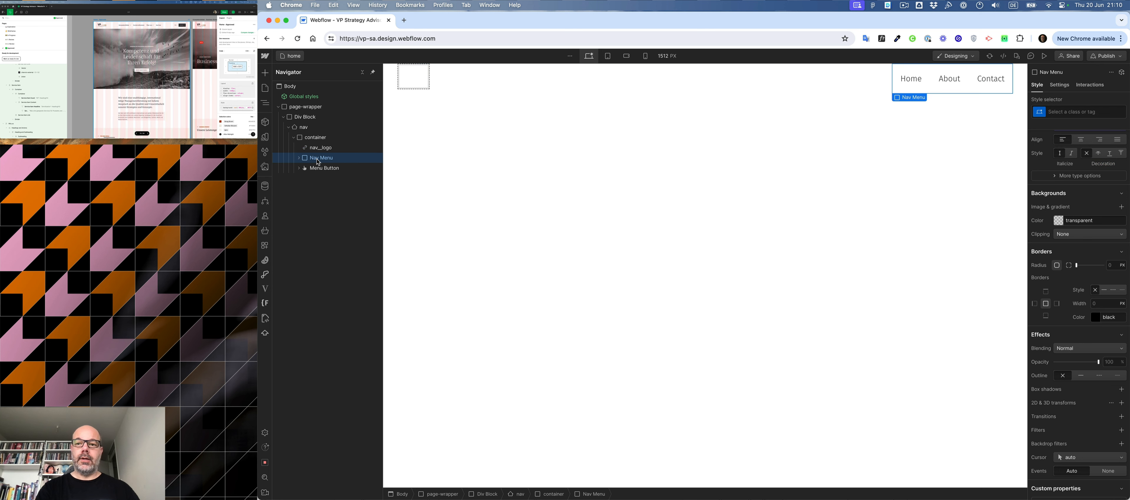
pyautogui.click(313, 140)
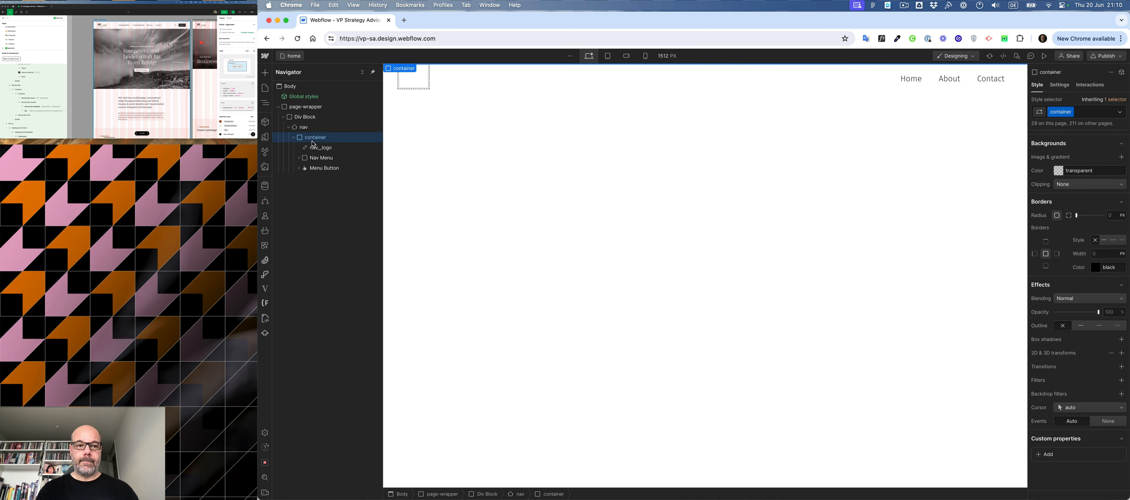
pyautogui.click(306, 128)
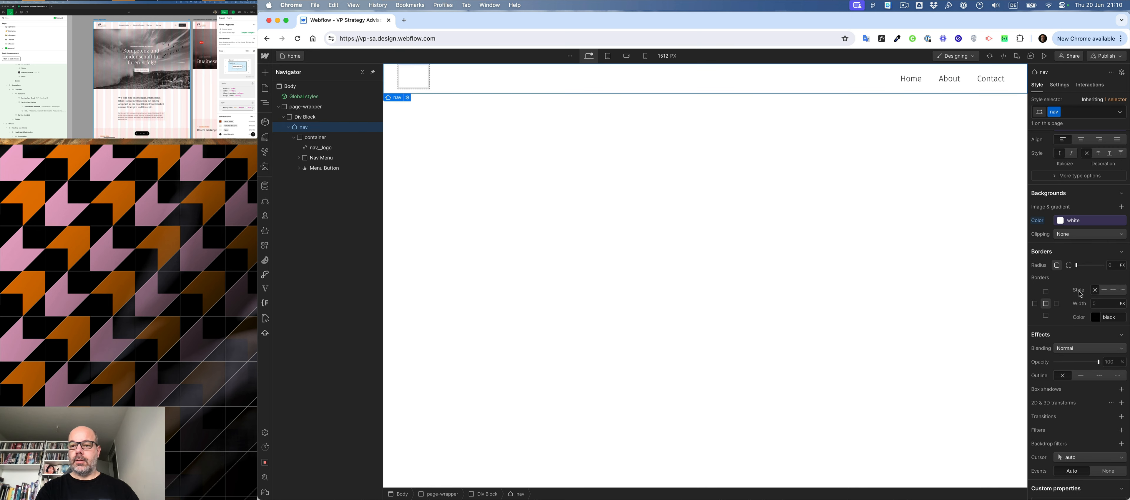
pyautogui.scroll(8, 1083, 272)
pyautogui.click(1114, 253)
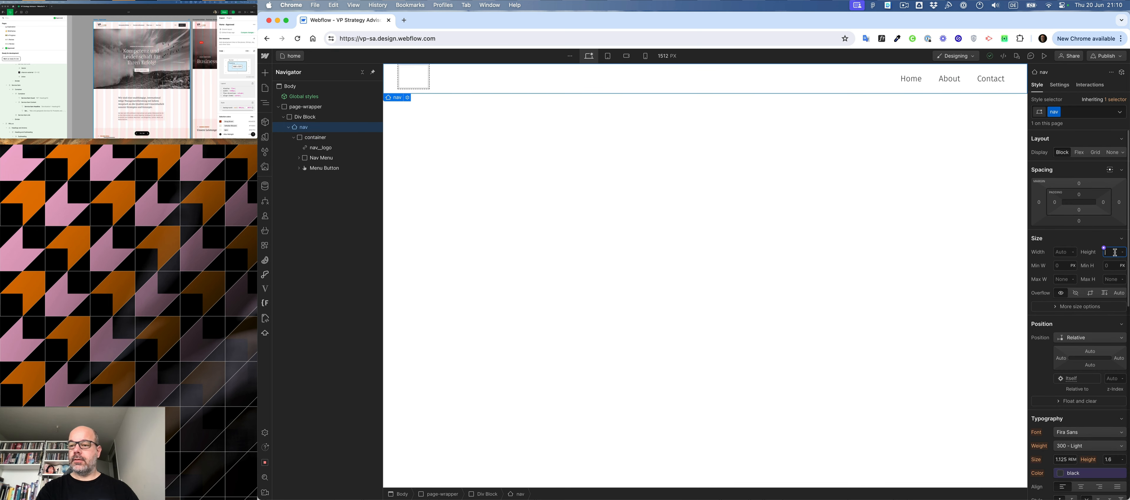
pyautogui.write('7')
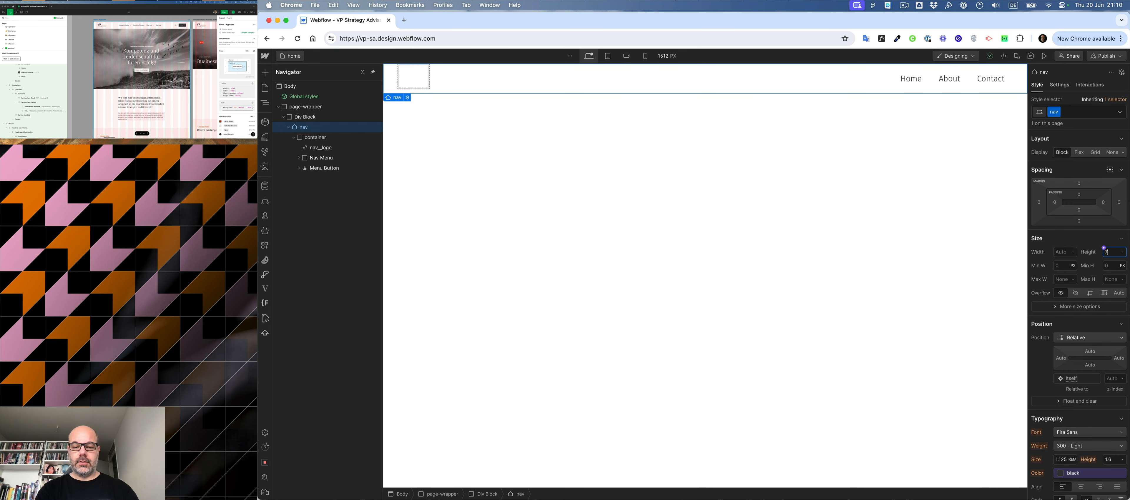
pyautogui.write('rem')
pyautogui.press('Return')
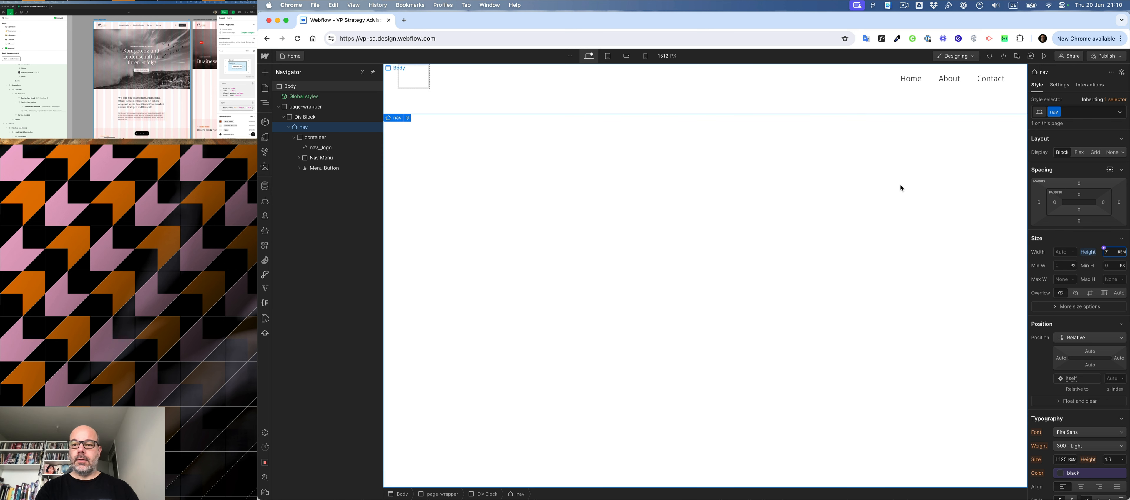
pyautogui.click(1079, 153)
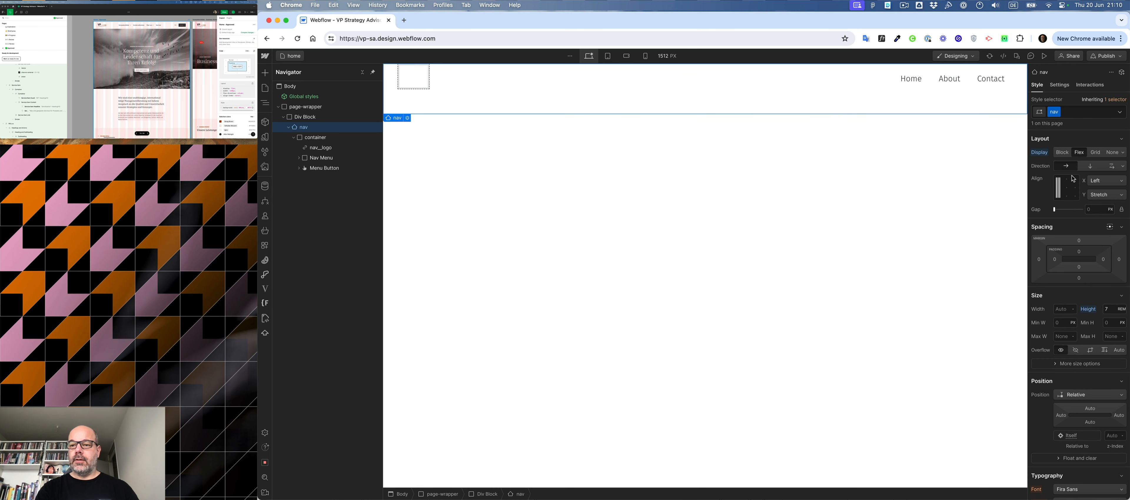
pyautogui.click(1068, 191)
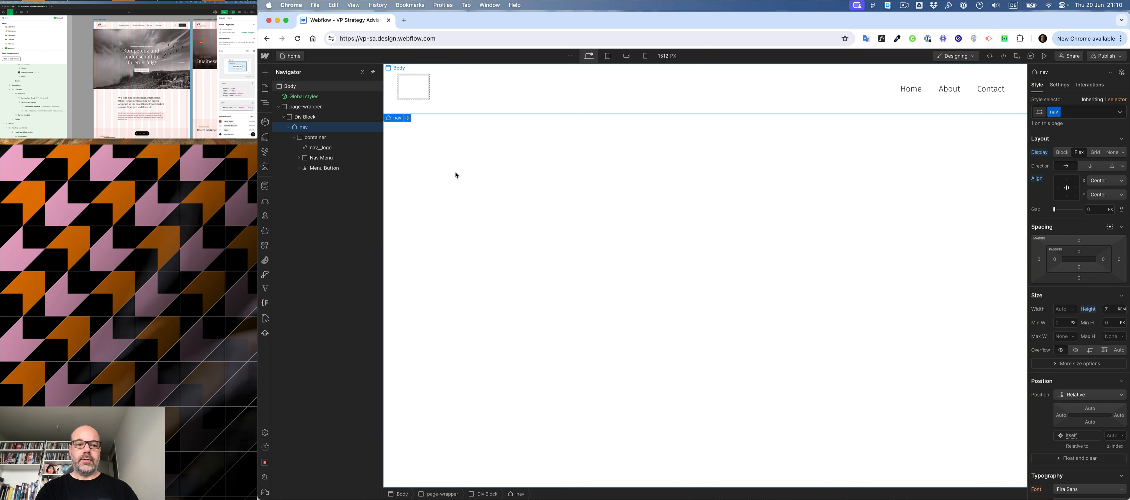
# - Add a div block inside the container and assign it the existing class layout__row
pyautogui.click(312, 139)
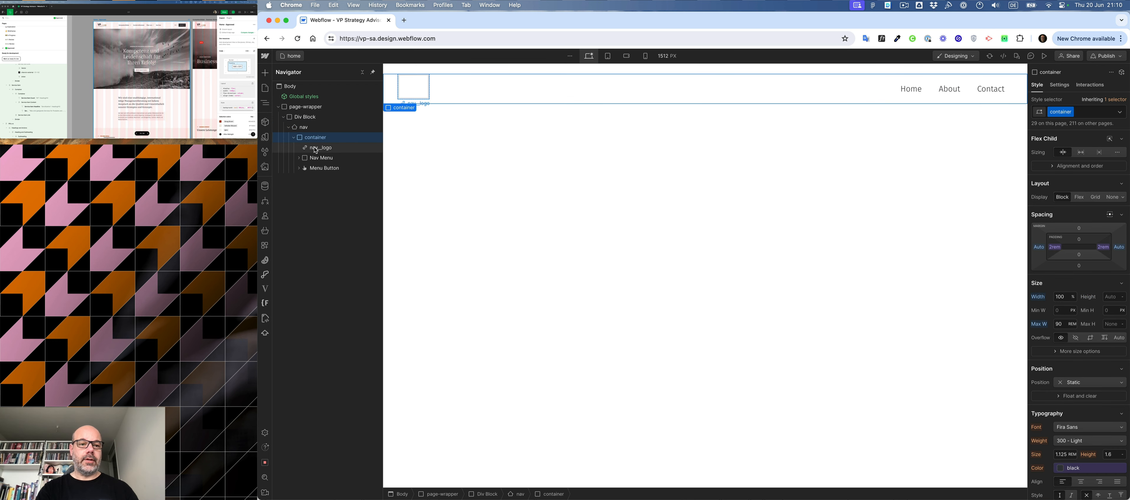
pyautogui.click(316, 151)
pyautogui.click(315, 139)
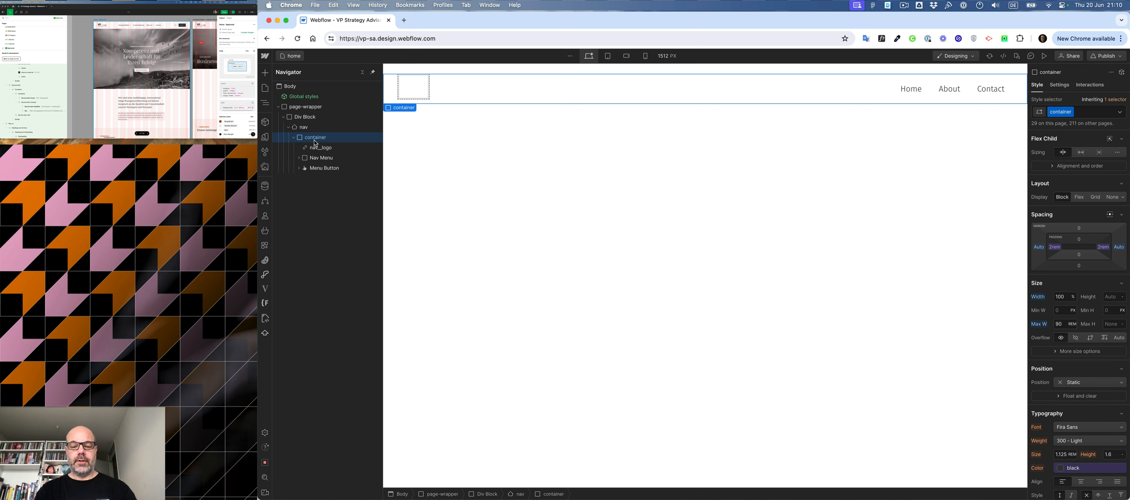
pyautogui.press('super+e')
pyautogui.write('div')
pyautogui.press('Return')
pyautogui.press('super+Return')
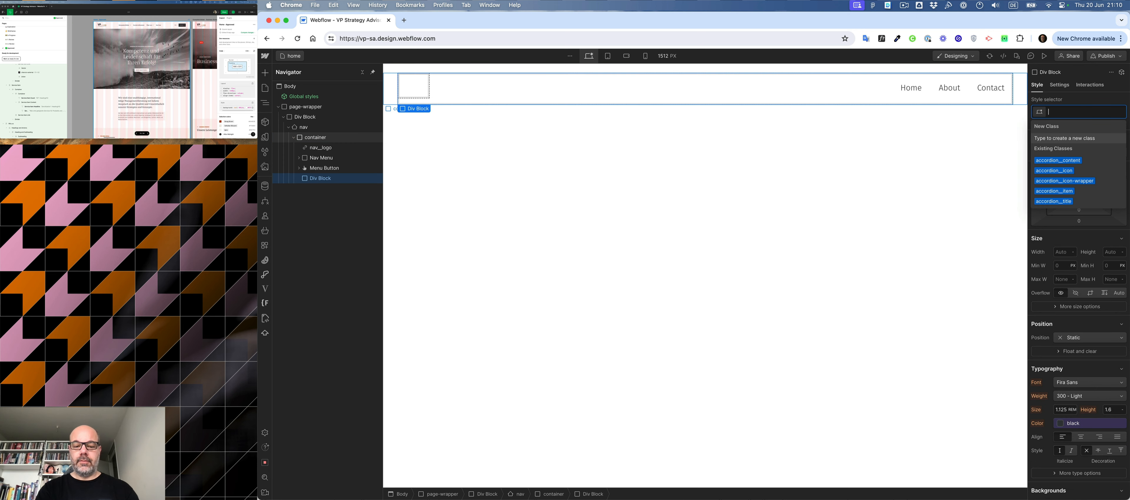
pyautogui.write('row')
pyautogui.press('Down')
pyautogui.press('Return')
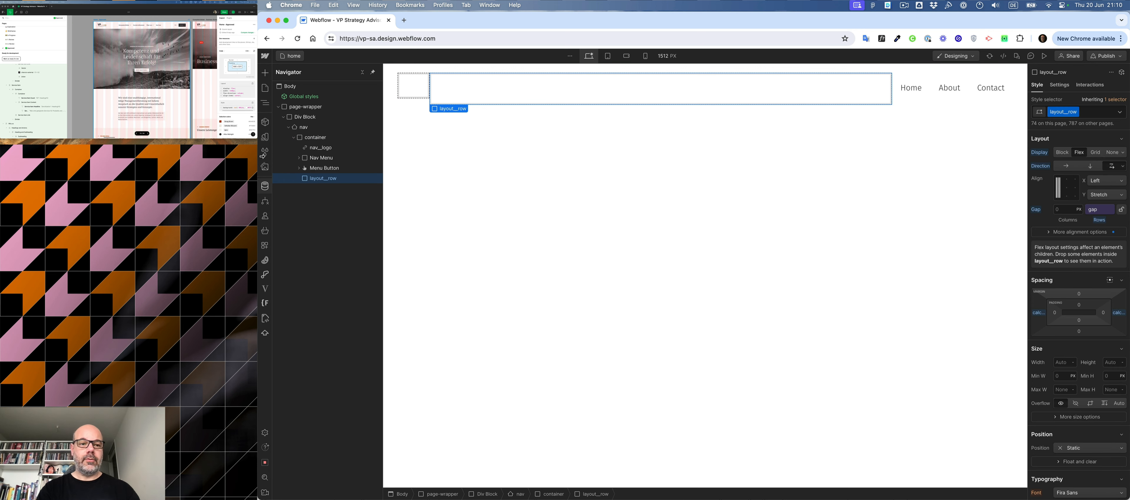
# - Add a div block inside layout__row with the class layout__col and the combo class layout__col-2
pyautogui.press('super+e')
pyautogui.write('div')
pyautogui.press('Return')
pyautogui.press('super+Return')
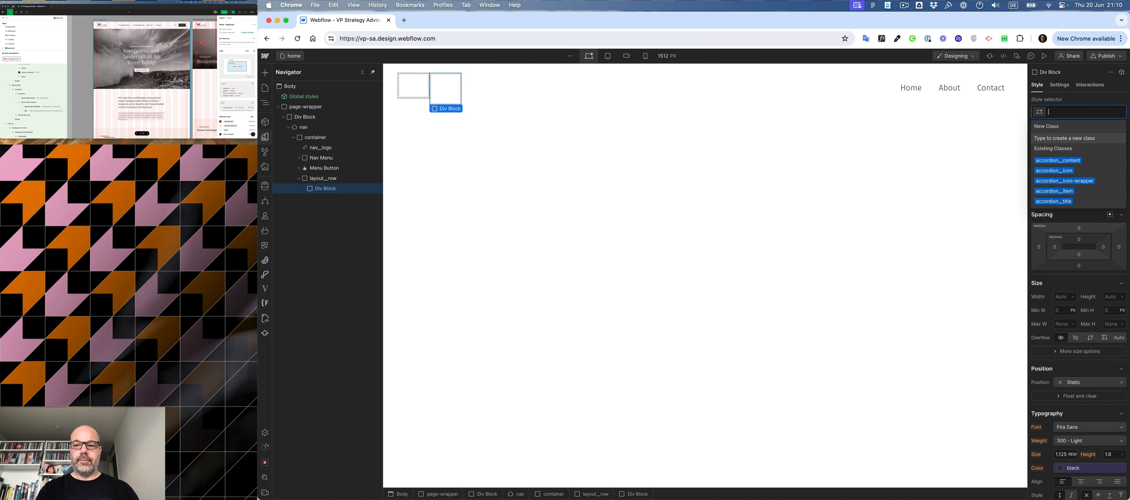
pyautogui.write('col')
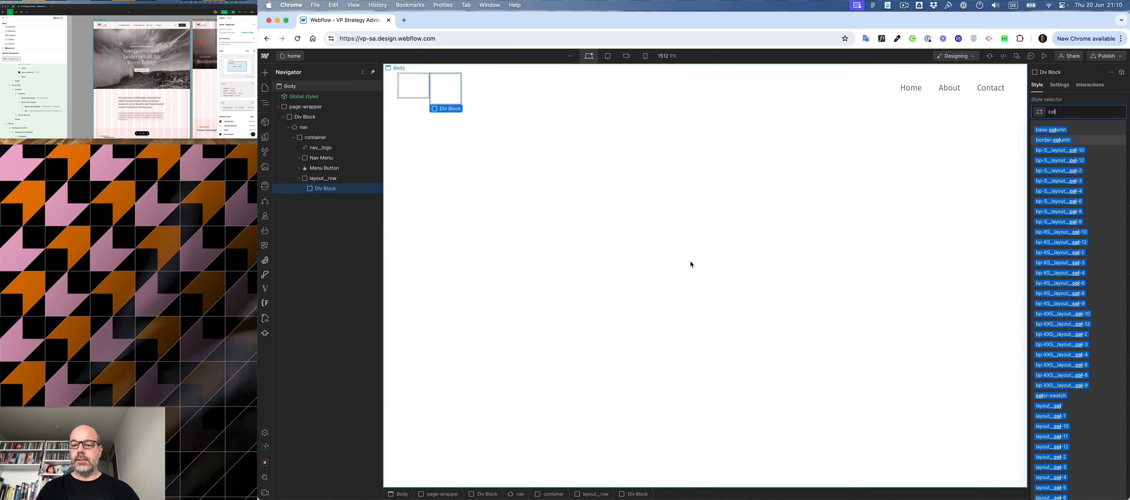
pyautogui.click(1040, 406)
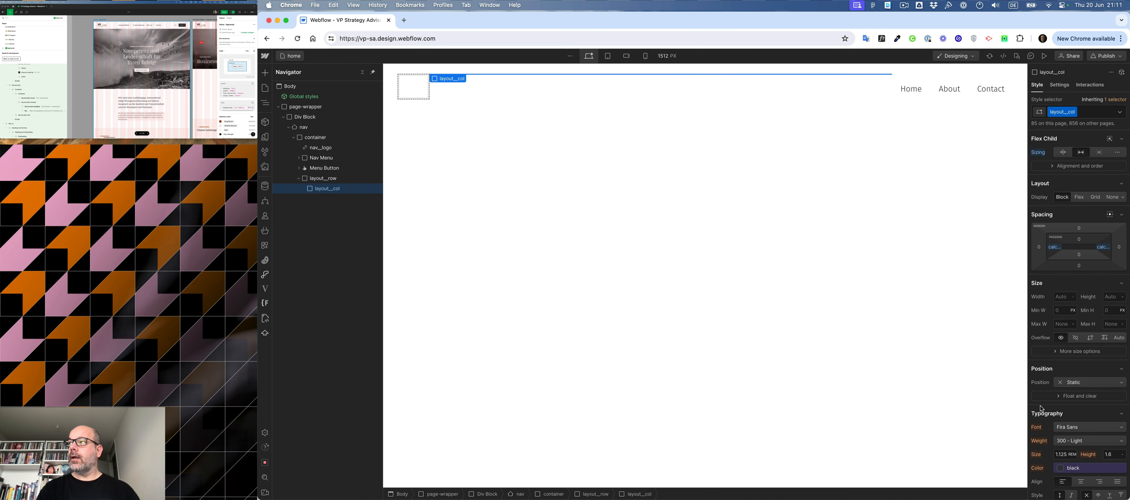
pyautogui.press('super+Return')
pyautogui.write('col-2')
pyautogui.click(1050, 160)
# - Duplicate the column twice so layout__row holds three columns
pyautogui.press('super+c')
pyautogui.press('super+v')
pyautogui.press('super+v')
# - Remove the layout__col-2 combo class from the middle column, keeping only layout__col
pyautogui.click(327, 189)
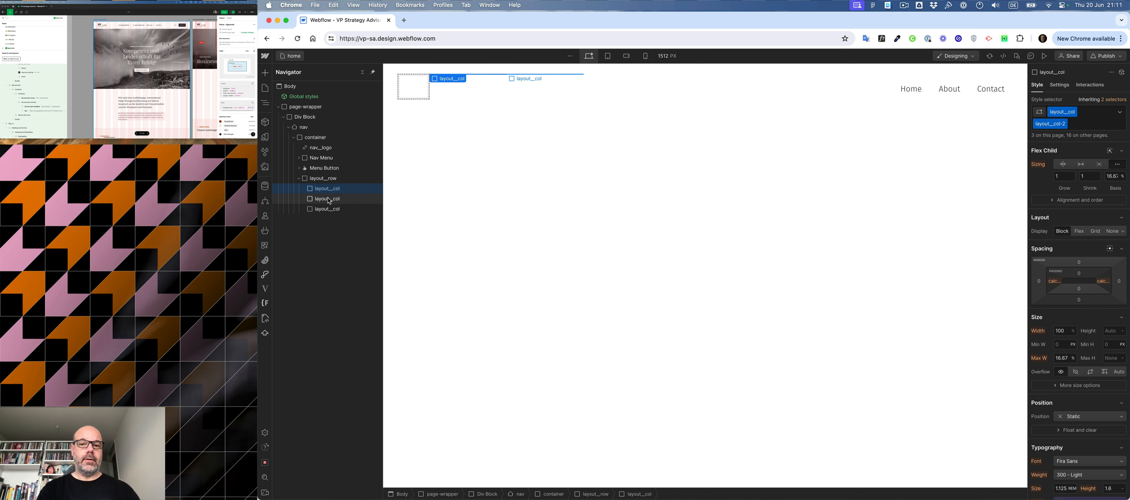
pyautogui.click(327, 199)
pyautogui.press('super+Return')
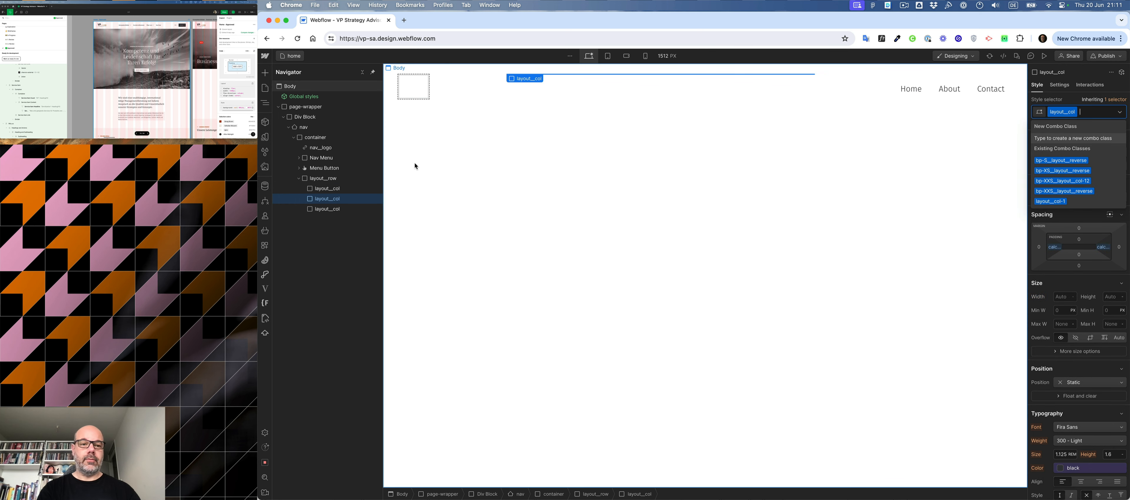
pyautogui.press('Escape')
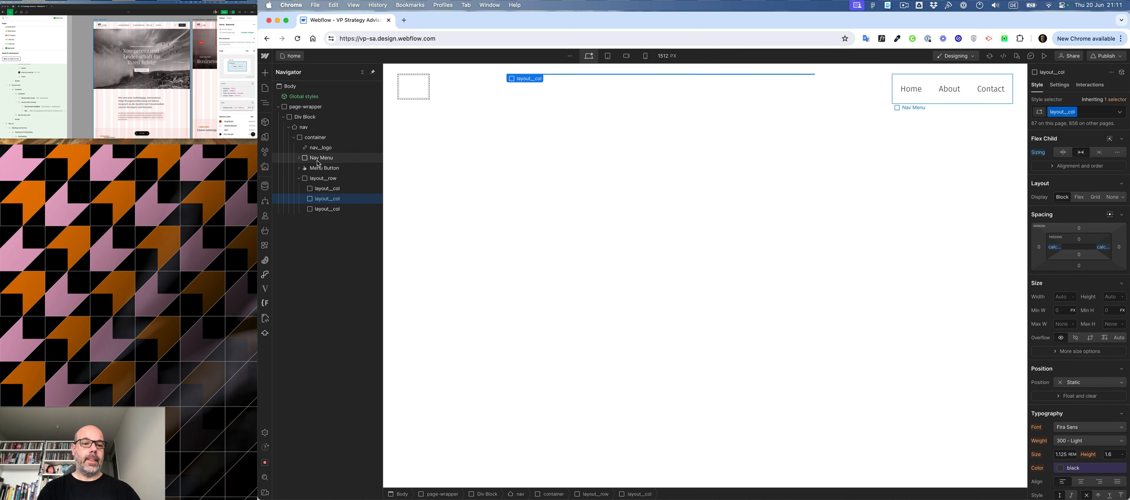
# - Move the logo link into the first column, Nav Menu into the second and Menu Button into the third
pyautogui.moveTo(319, 163); pyautogui.dragTo(327, 192)
pyautogui.moveTo(324, 157); pyautogui.dragTo(327, 209)
pyautogui.moveTo(330, 165); pyautogui.dragTo(327, 162)
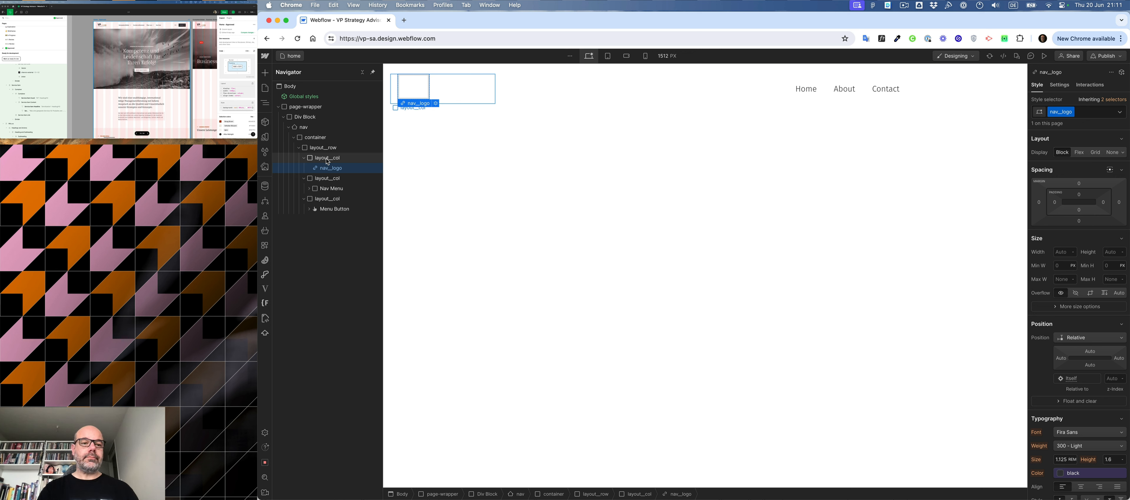
# - Delete the two hexagon-shaped favicon PNGs, patern.svg and the two dark line-pattern SVGs from the site's assets
pyautogui.click(266, 166)
pyautogui.click(367, 86)
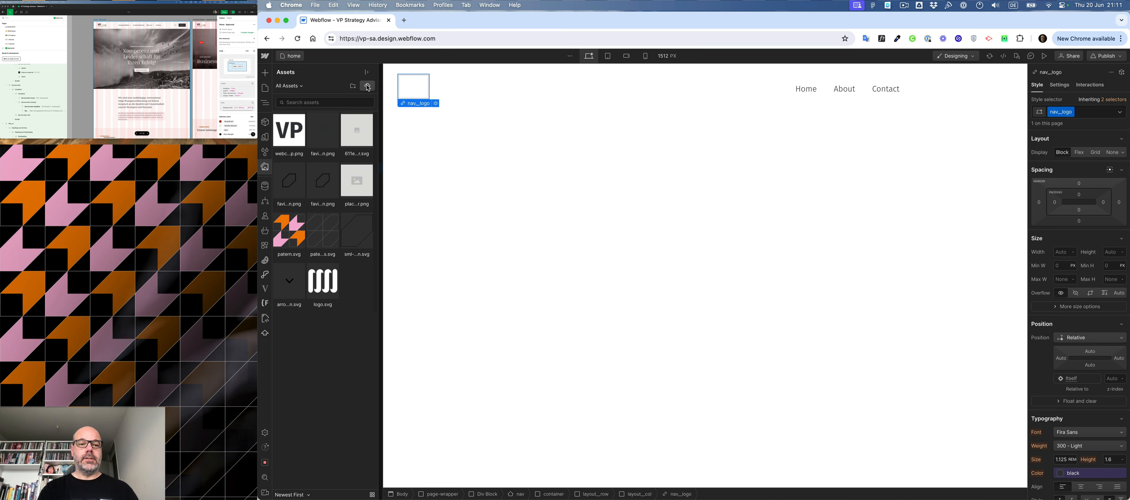
pyautogui.click(887, 365)
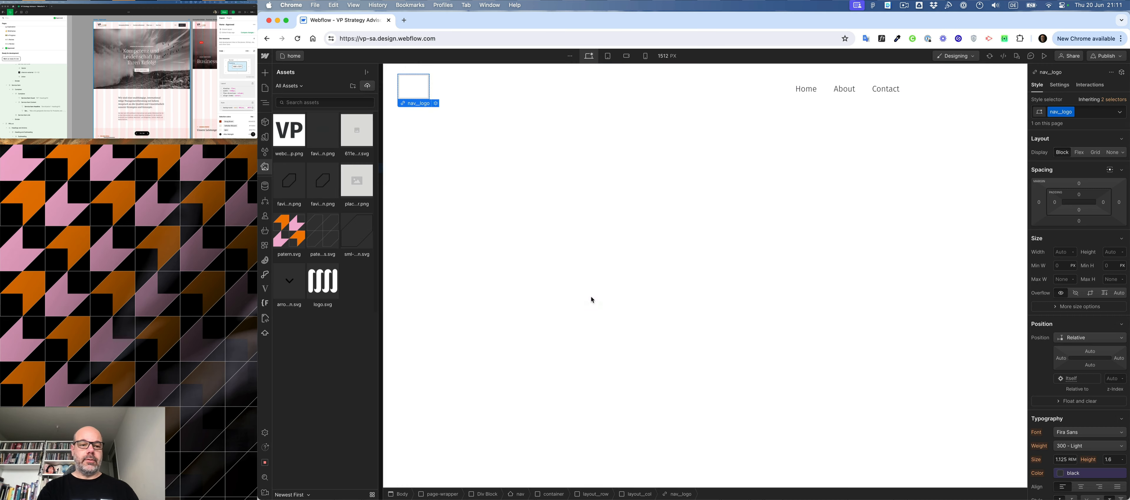
pyautogui.click(367, 72)
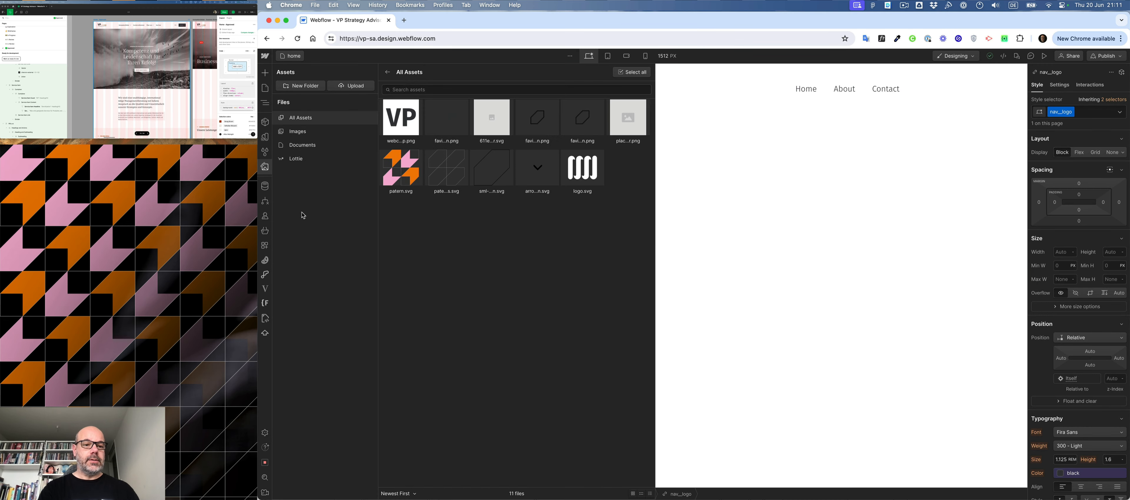
pyautogui.click(553, 106)
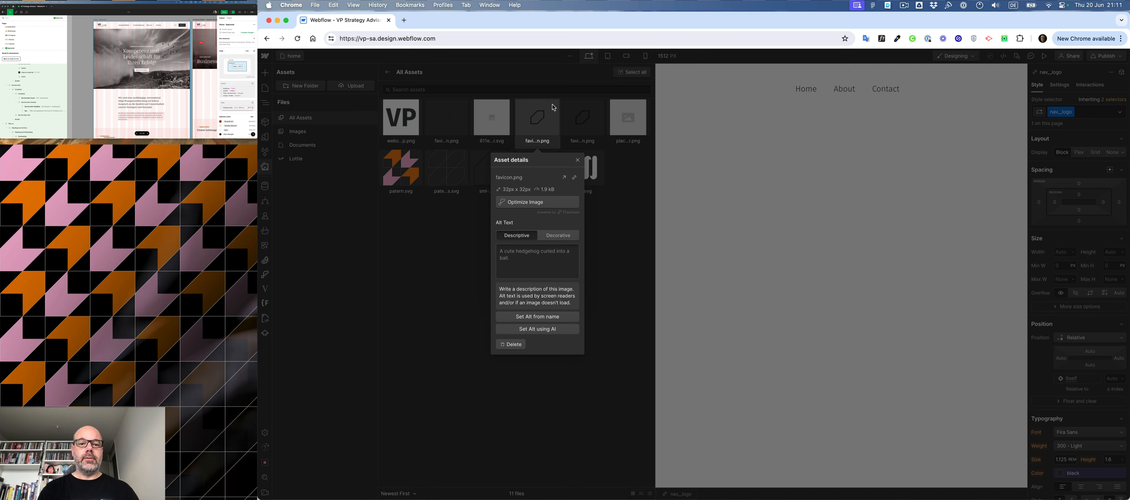
pyautogui.click(552, 138)
pyautogui.click(554, 141)
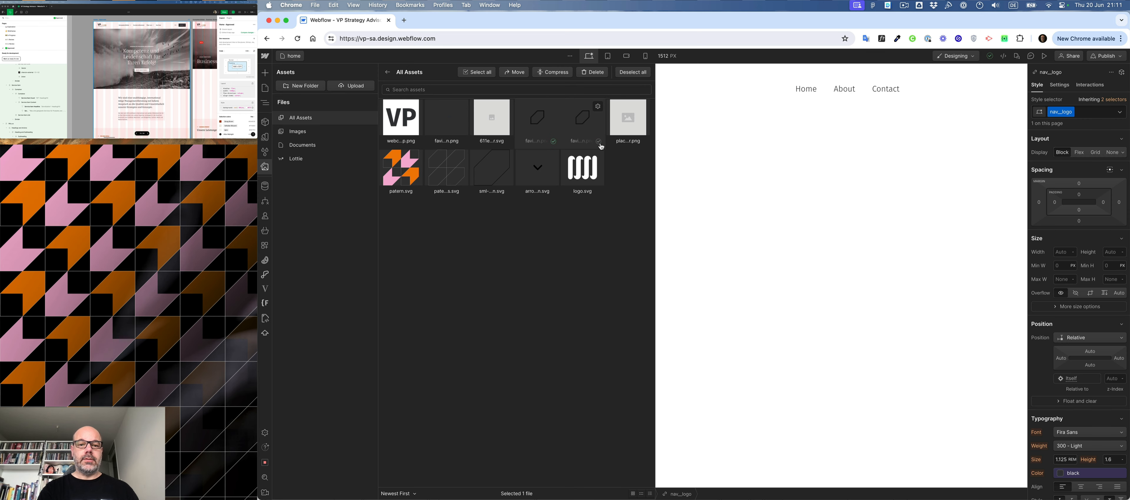
pyautogui.click(598, 141)
pyautogui.click(507, 191)
pyautogui.click(463, 192)
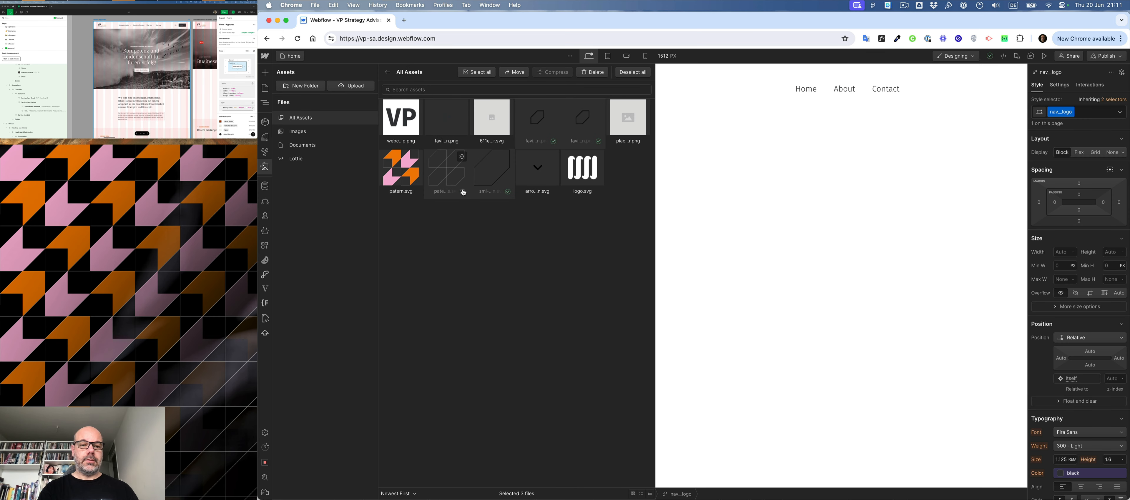
pyautogui.click(417, 192)
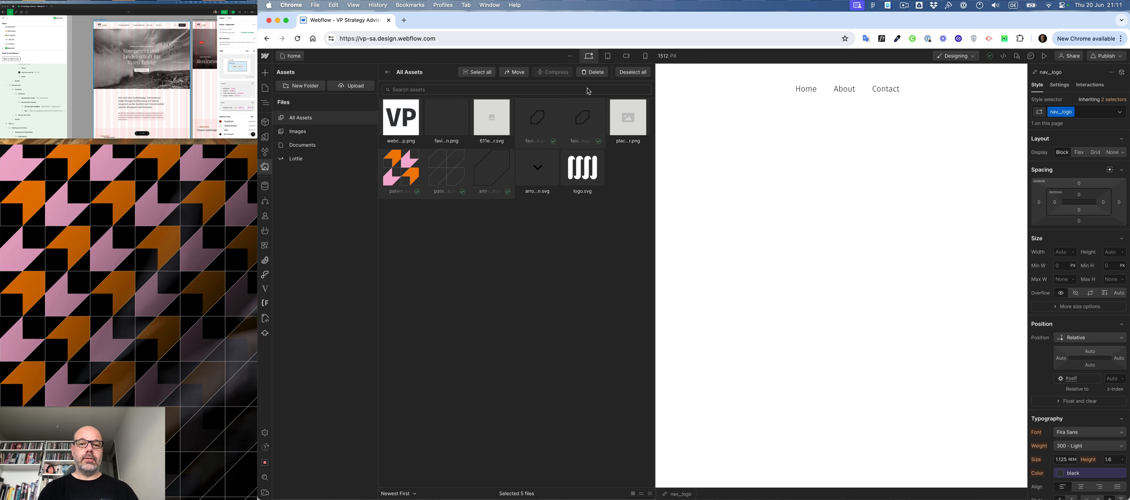
pyautogui.click(592, 72)
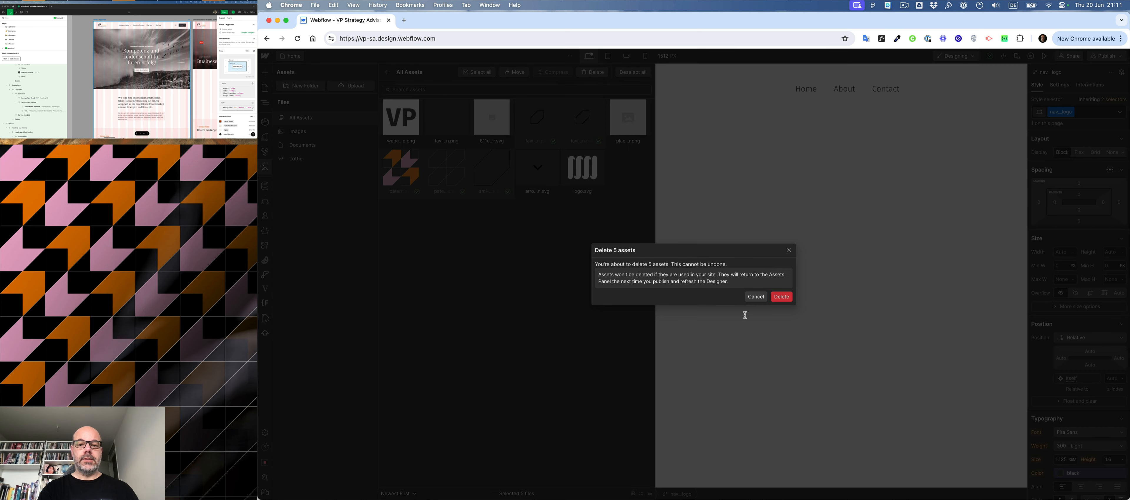
pyautogui.click(781, 297)
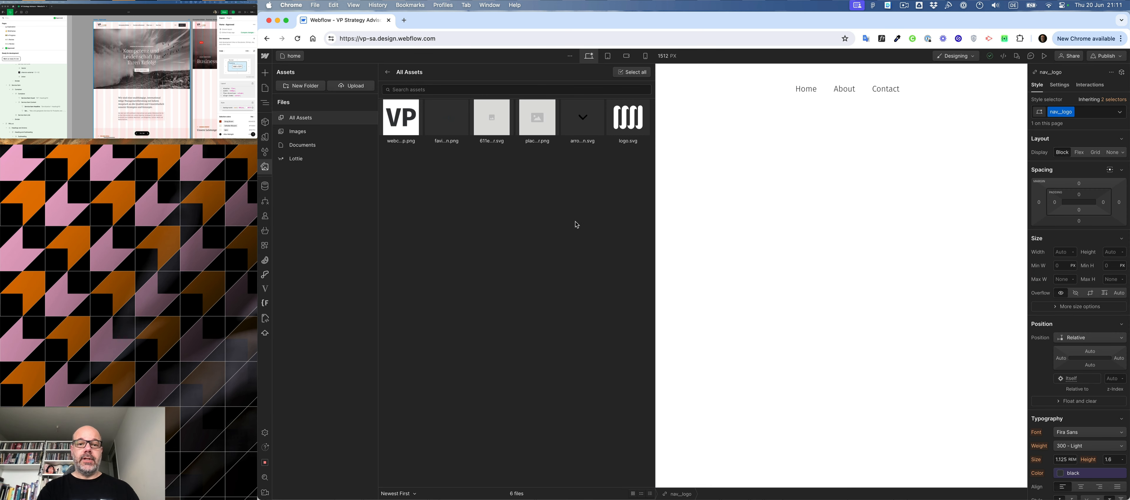
# - Upload logo.svg from the VP folder to the site's assets
pyautogui.click(354, 86)
pyautogui.click(726, 146)
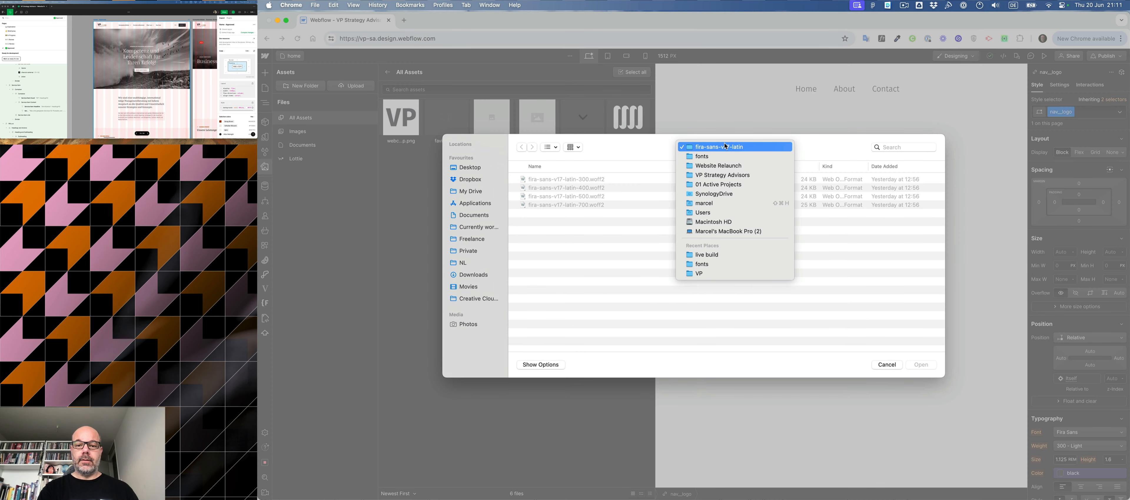
pyautogui.click(714, 274)
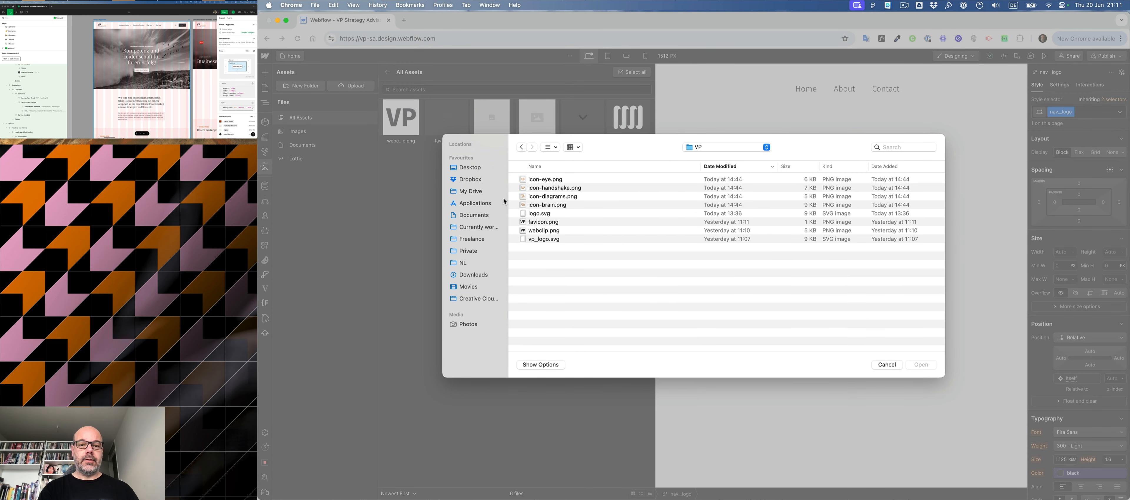
pyautogui.doubleClick(536, 215)
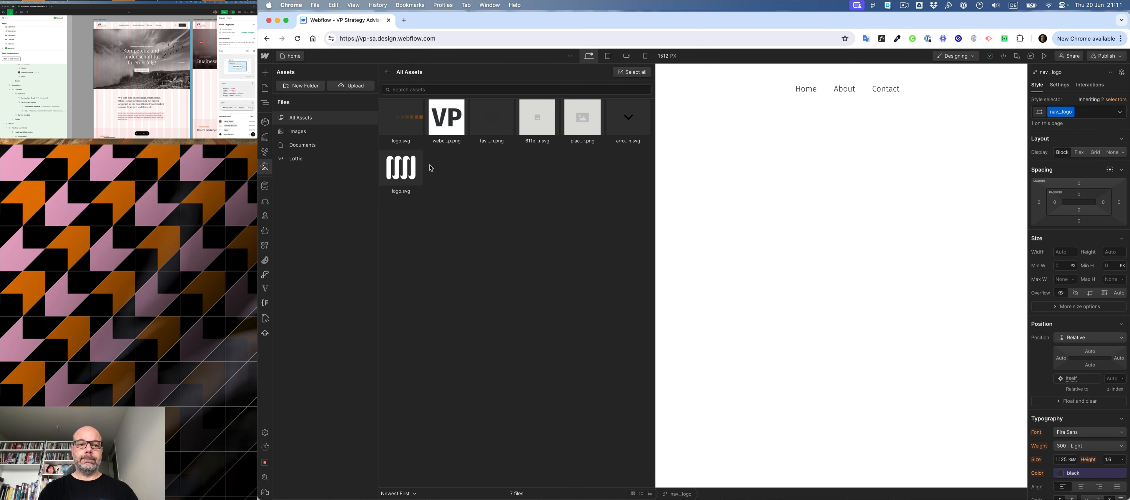
# - Give the uploaded logo.svg the descriptive alt text "VP Strategy Advisors"
pyautogui.click(417, 107)
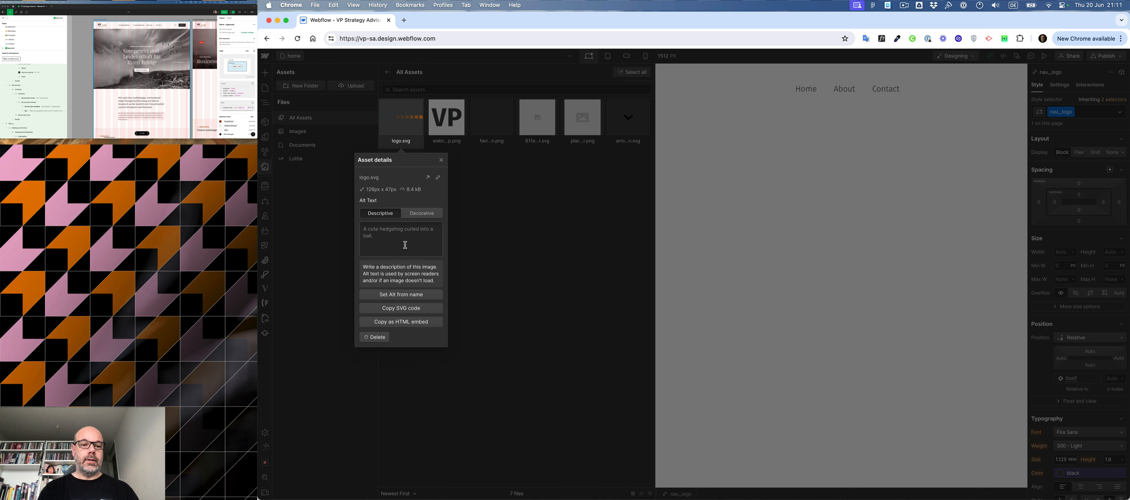
pyautogui.click(397, 236)
pyautogui.write('VP')
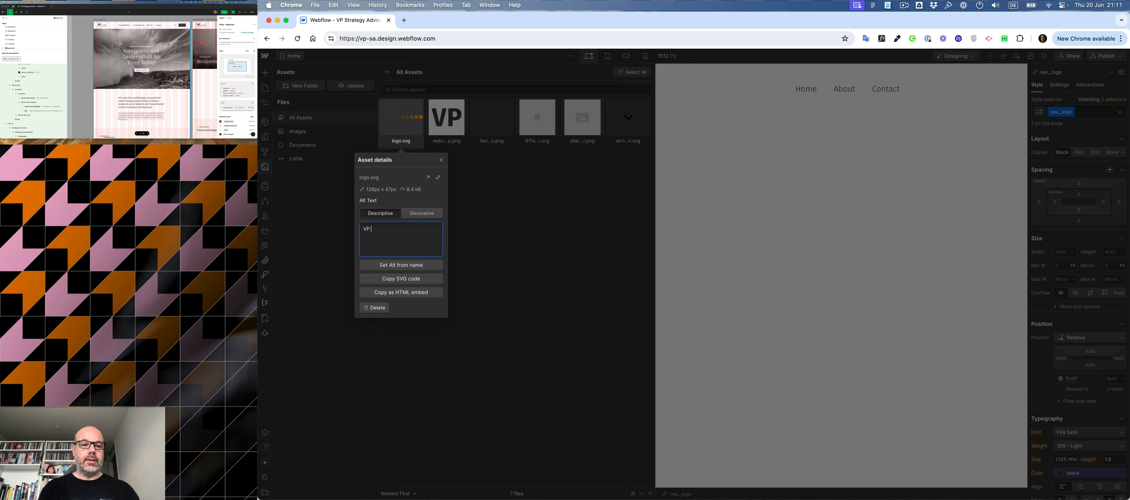
pyautogui.write(' St')
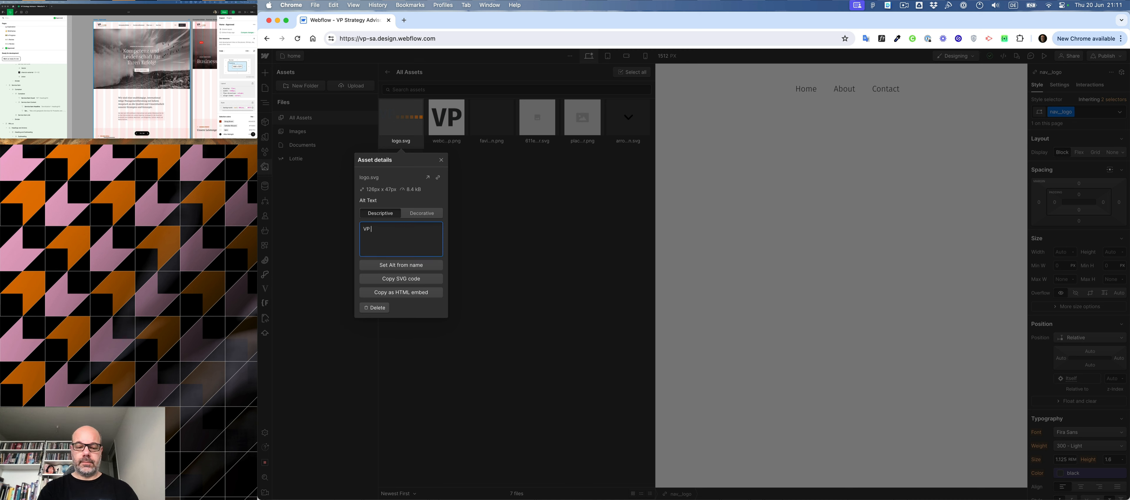
pyautogui.write('rategy')
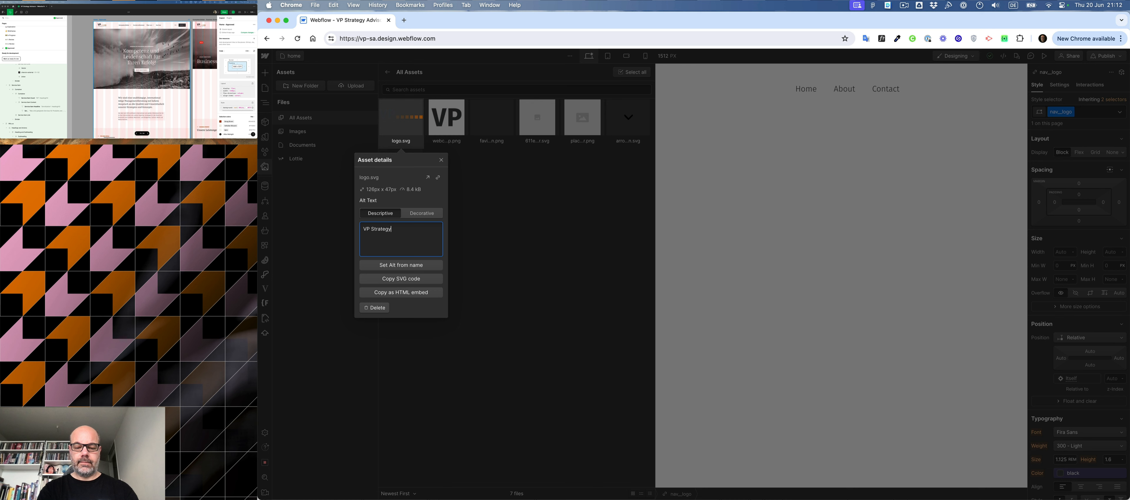
pyautogui.write(' Advisors')
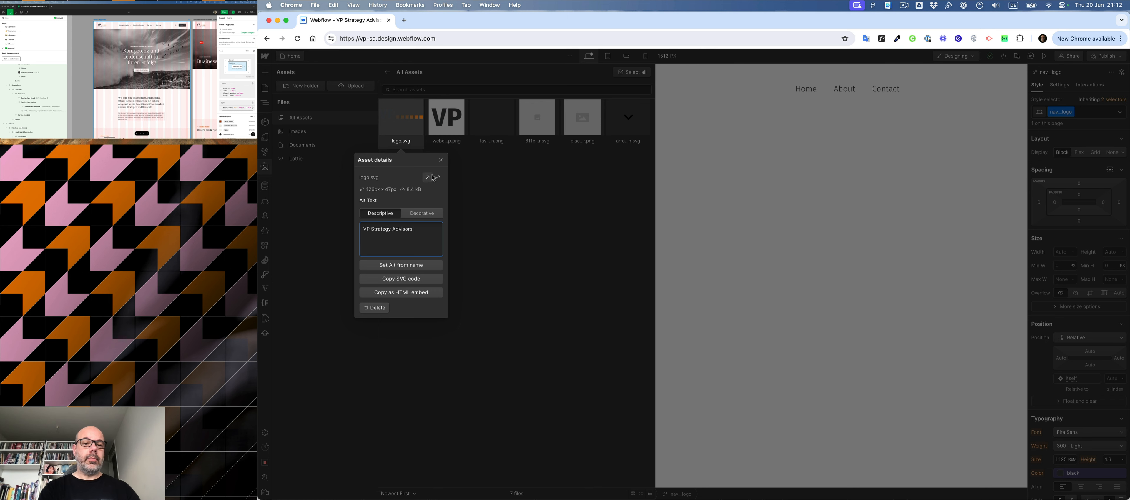
pyautogui.click(442, 160)
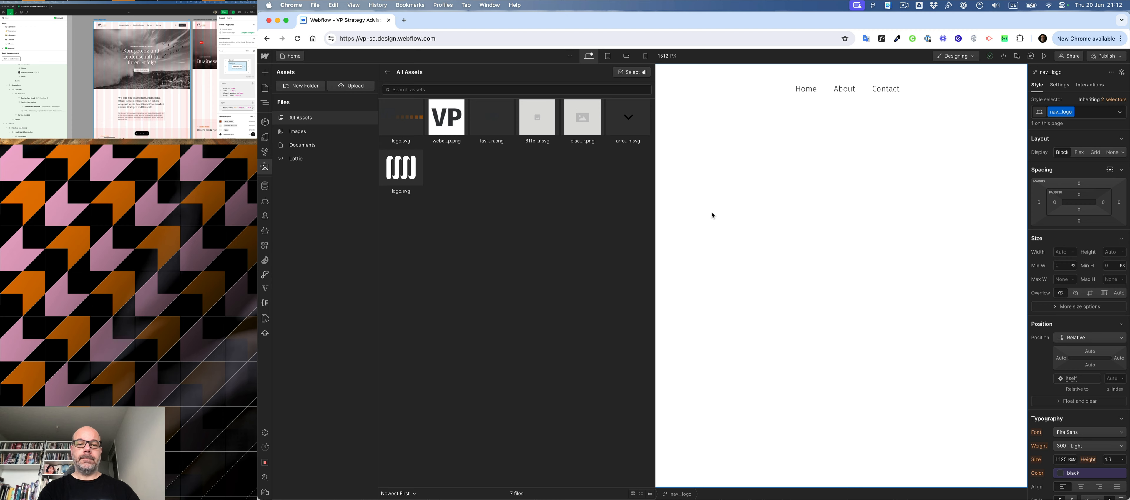
# - Insert an image inside the nav__logo link and set its source to the new logo.svg
pyautogui.click(711, 212)
pyautogui.click(421, 96)
pyautogui.press('super+e')
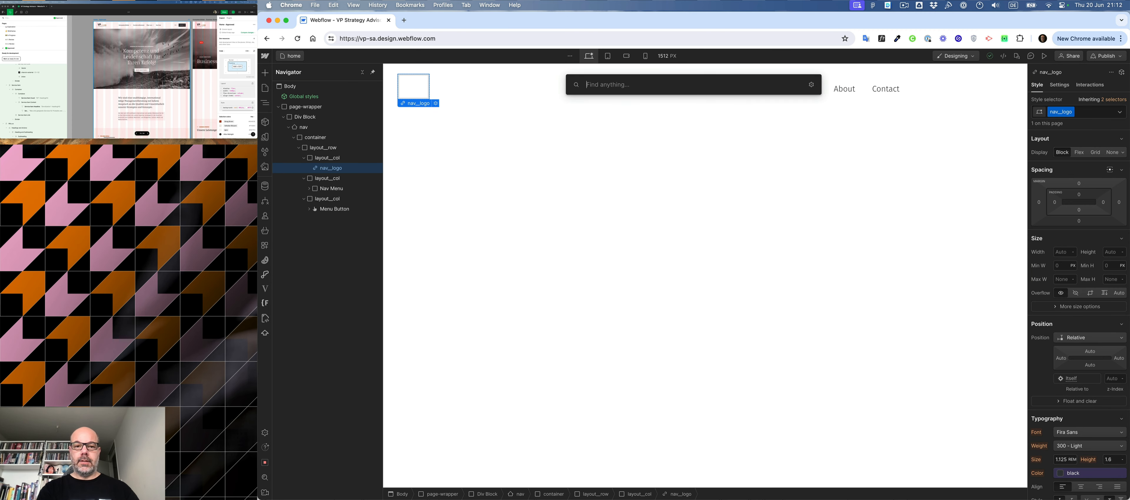
pyautogui.write('ima')
pyautogui.press('Return')
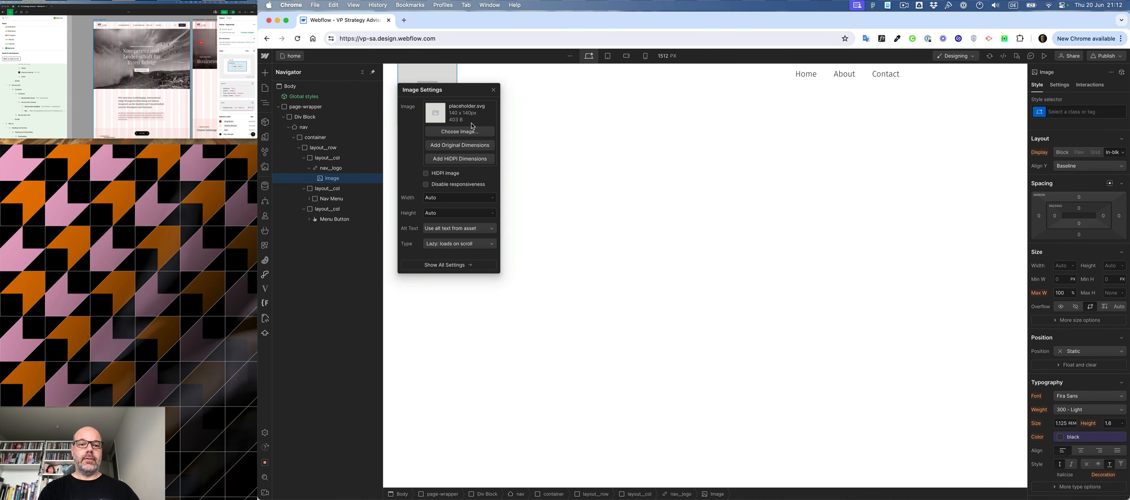
pyautogui.click(459, 131)
pyautogui.click(446, 115)
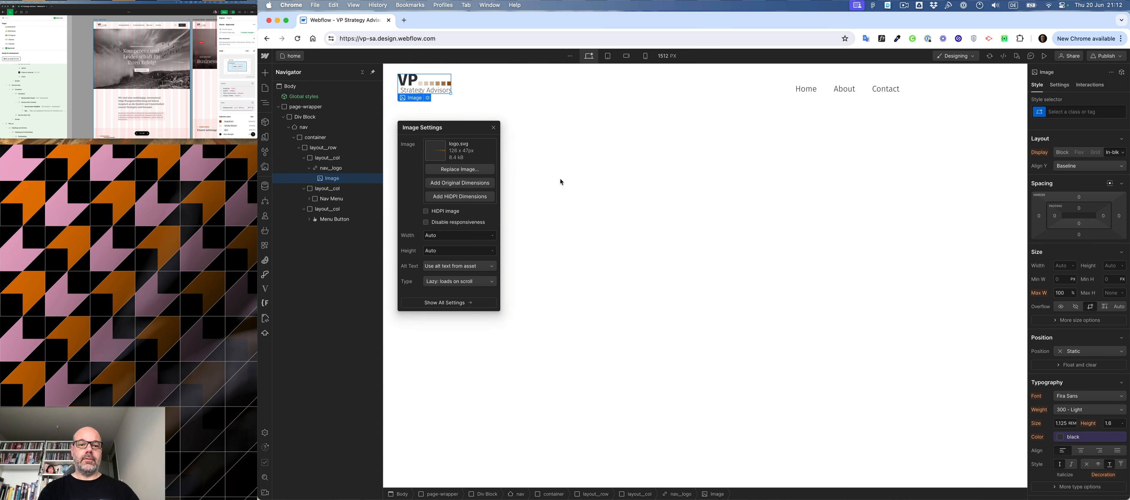
pyautogui.click(493, 127)
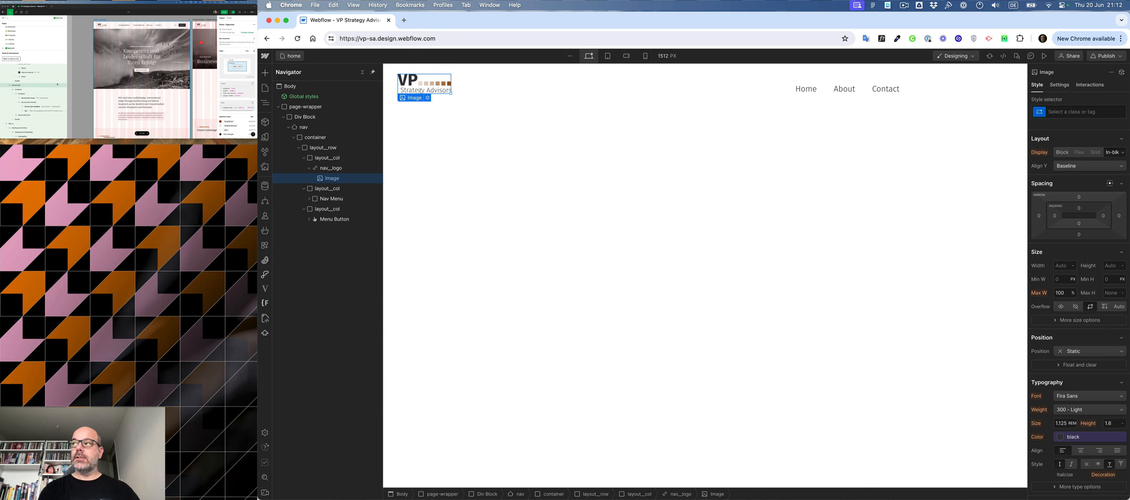
# - Set the nav__logo link's width to 7.875 rem (126 px) and its height to 2.9375 rem (47 px)
pyautogui.click(100, 24)
pyautogui.click(101, 25)
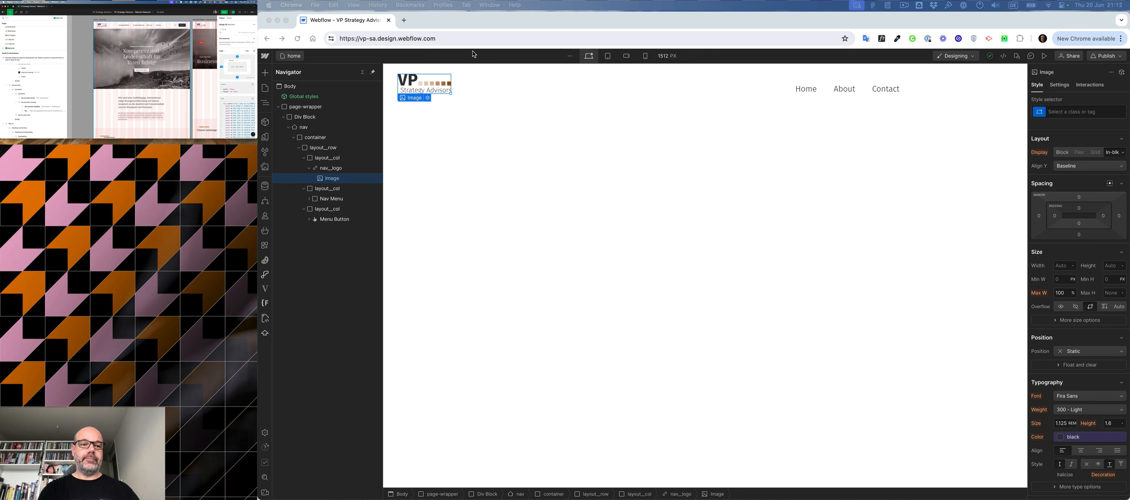
pyautogui.click(330, 167)
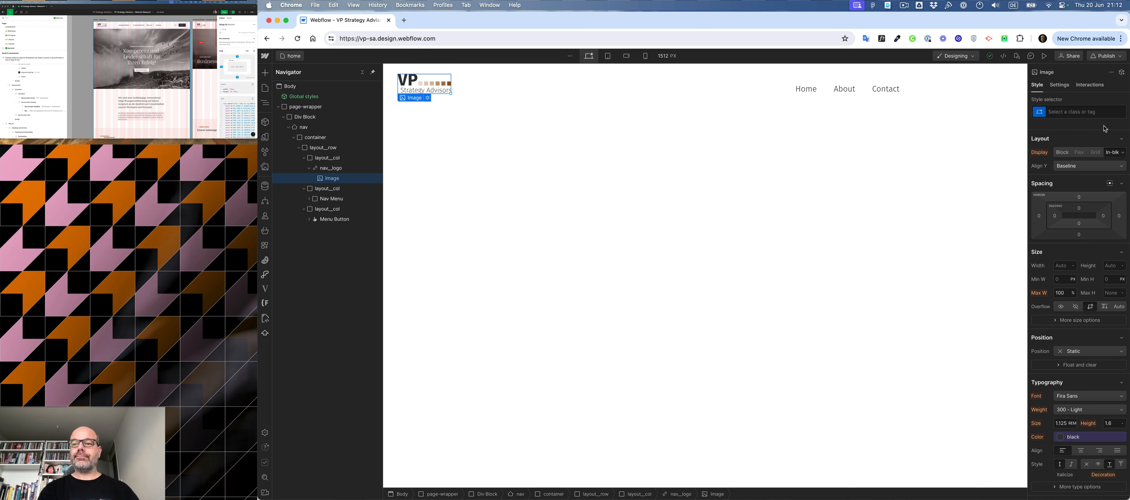
pyautogui.click(1074, 113)
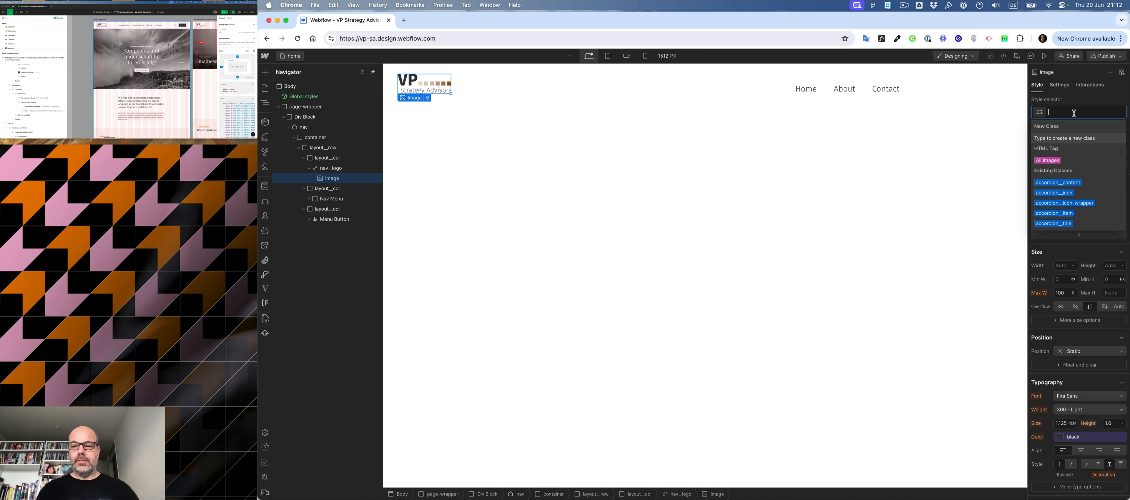
pyautogui.click(1063, 267)
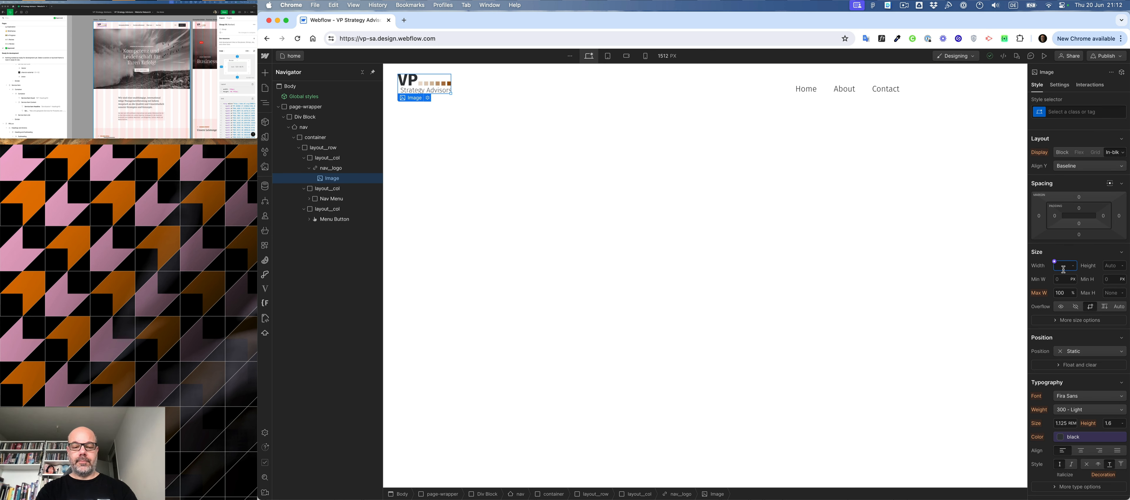
pyautogui.click(330, 168)
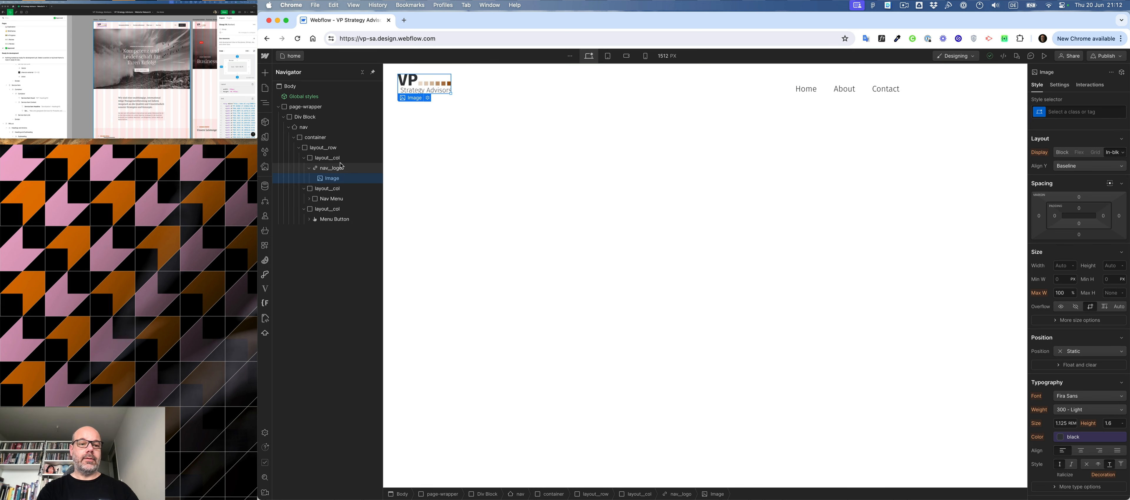
pyautogui.click(1062, 252)
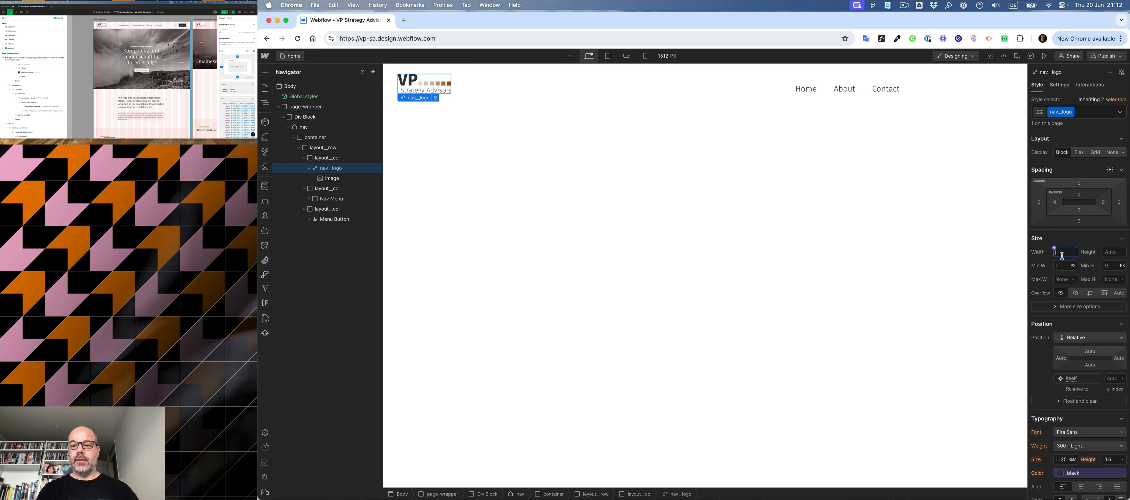
pyautogui.write('126')
pyautogui.press('Return')
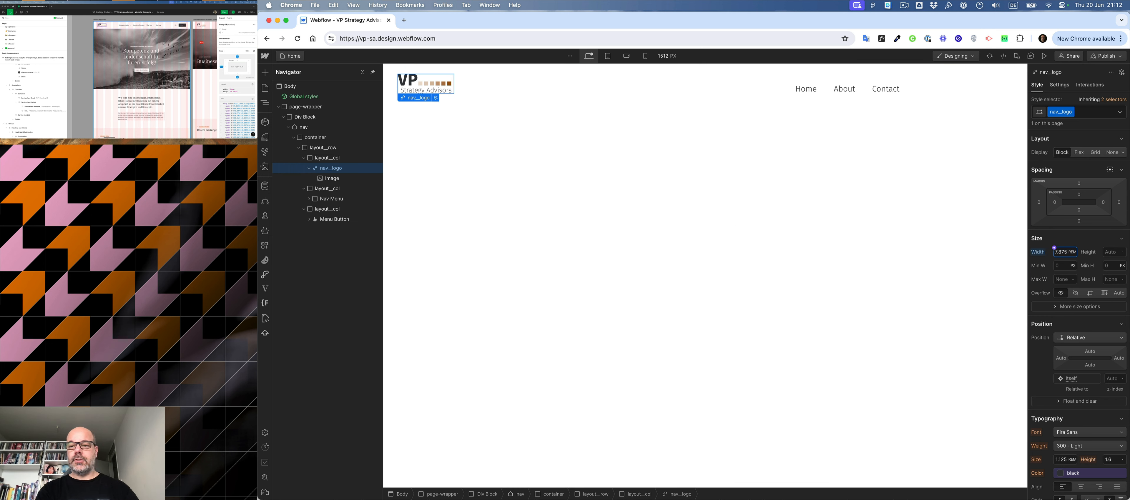
pyautogui.click(1113, 252)
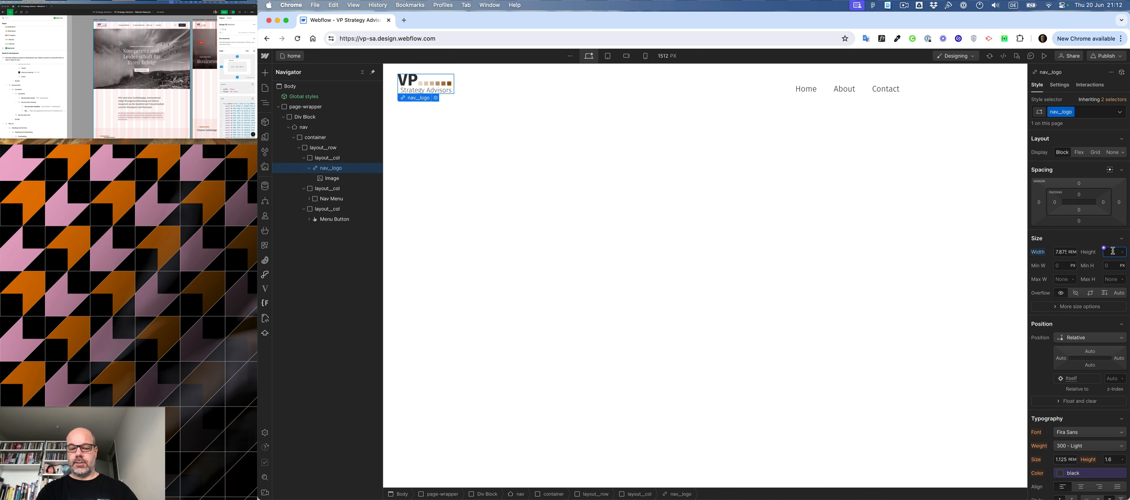
pyautogui.write('47')
pyautogui.press('Return')
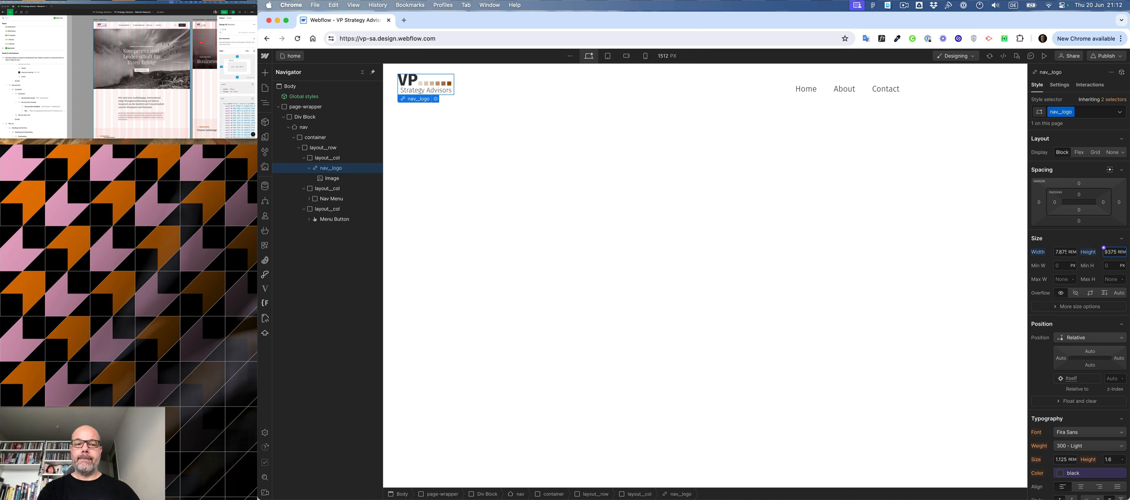
# - Adjust the nav__logo link's height to about 2.92 rem
pyautogui.scroll(-1, 1104, 245)
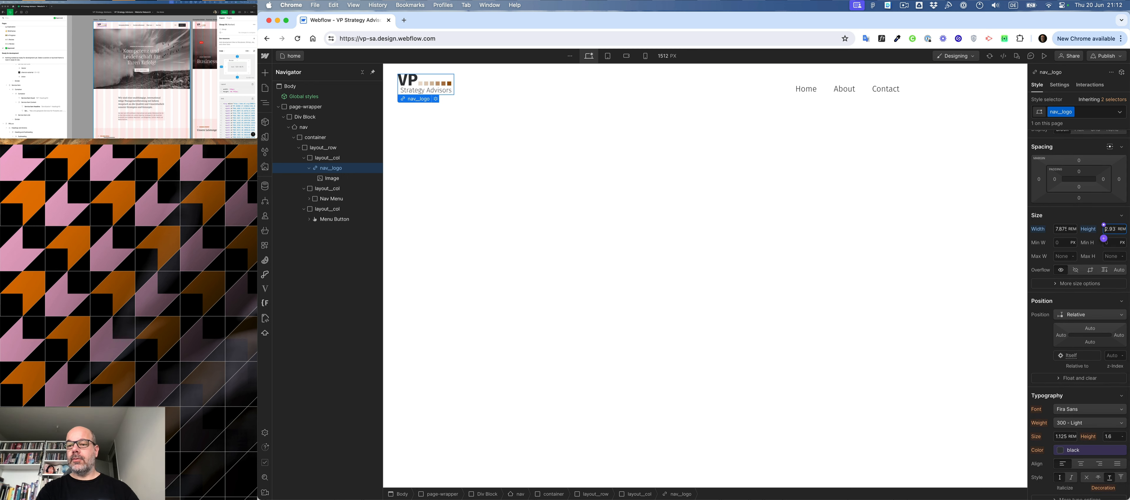
pyautogui.doubleClick(1109, 229)
pyautogui.write('3')
pyautogui.press('Return')
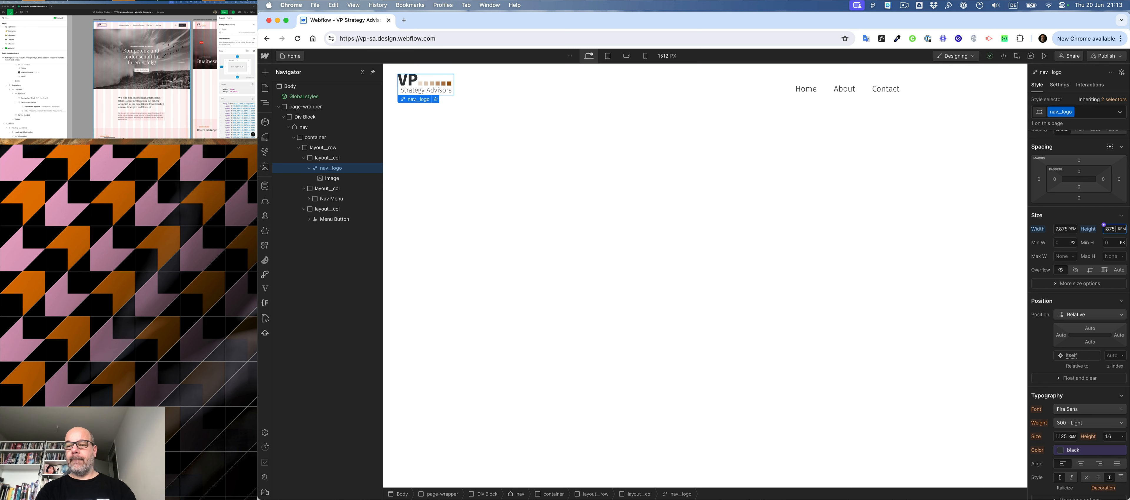
pyautogui.press('Return')
# - Assign the class nav_logo to the logo image inside the link
pyautogui.click(432, 85)
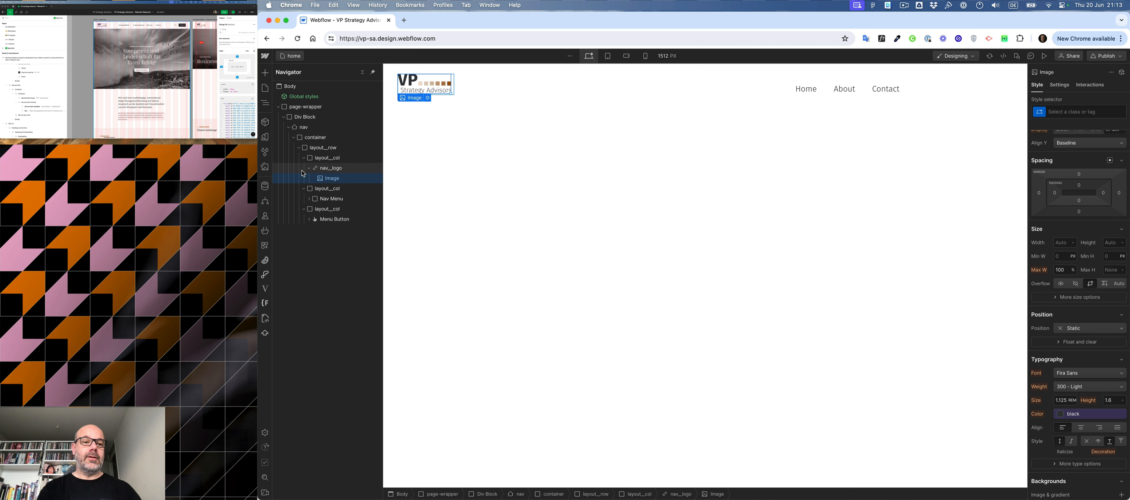
pyautogui.press('super+Return')
pyautogui.write('nav')
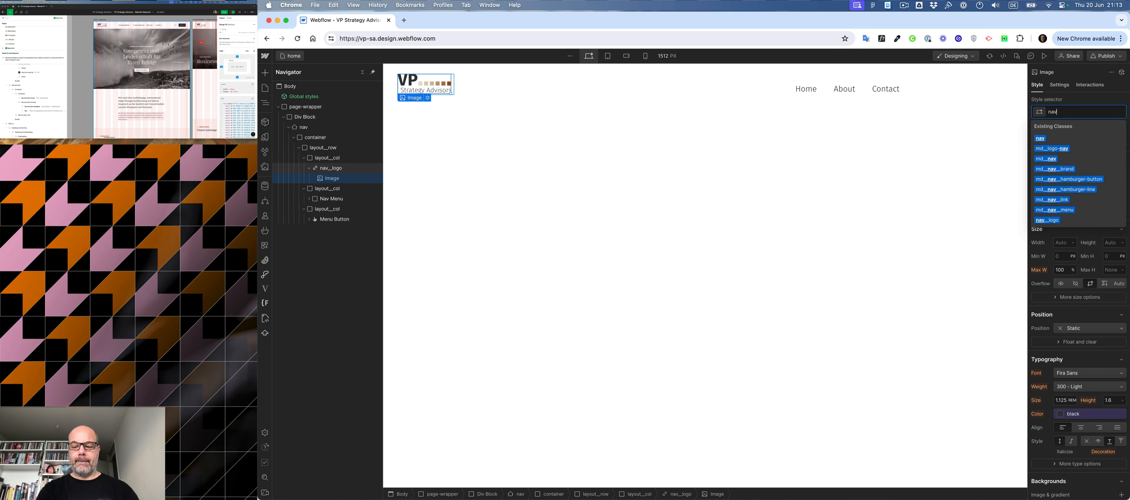
pyautogui.write('_logo')
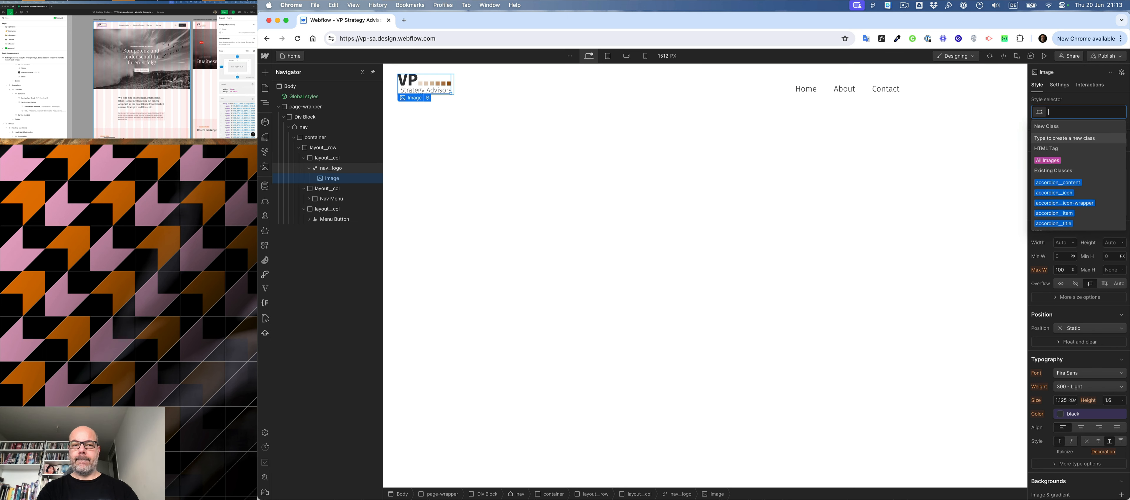
pyautogui.press('Return')
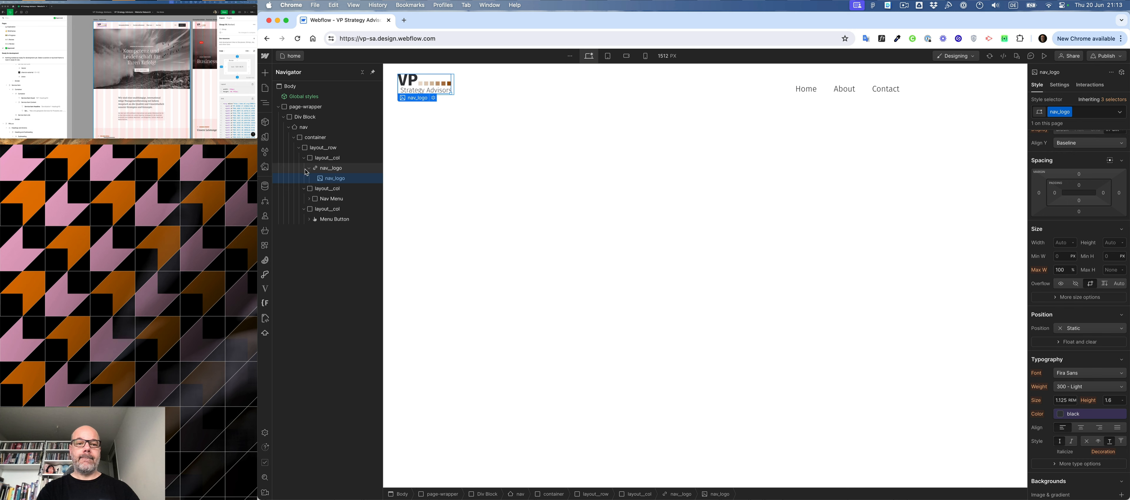
# - Replace the logo image's nav_logo class with the existing nav__logo class
pyautogui.click(1081, 109)
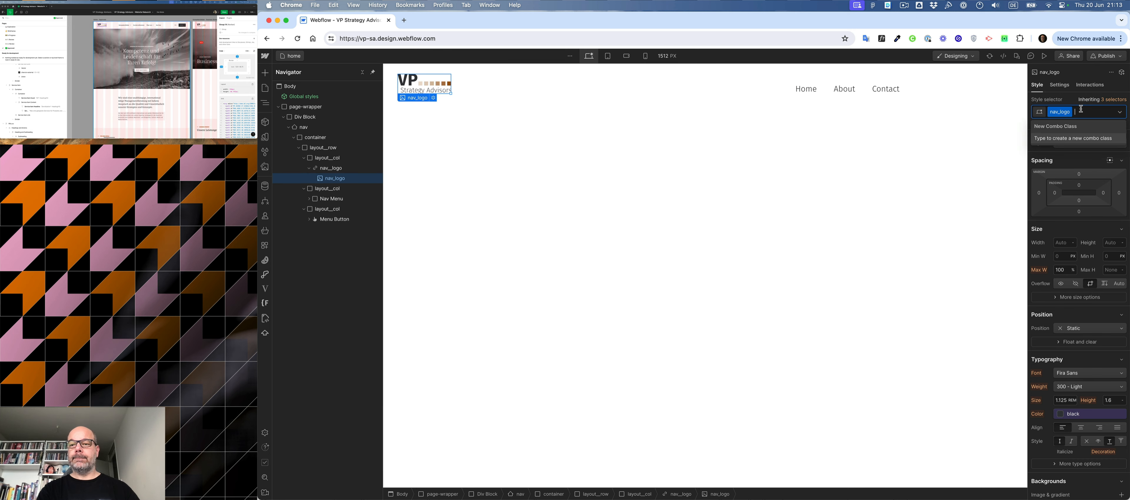
pyautogui.press('BackSpace')
pyautogui.write('nav__logo')
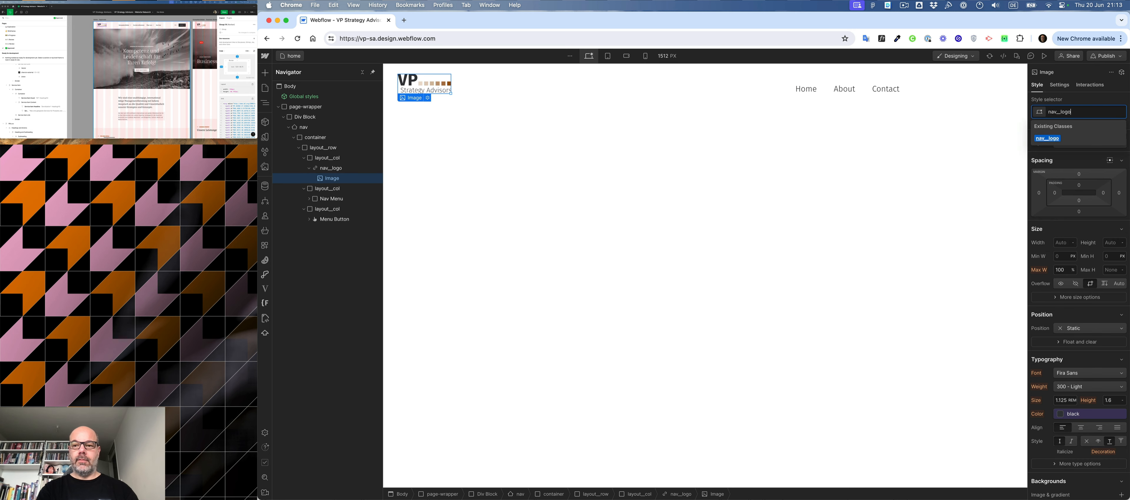
pyautogui.press('Return')
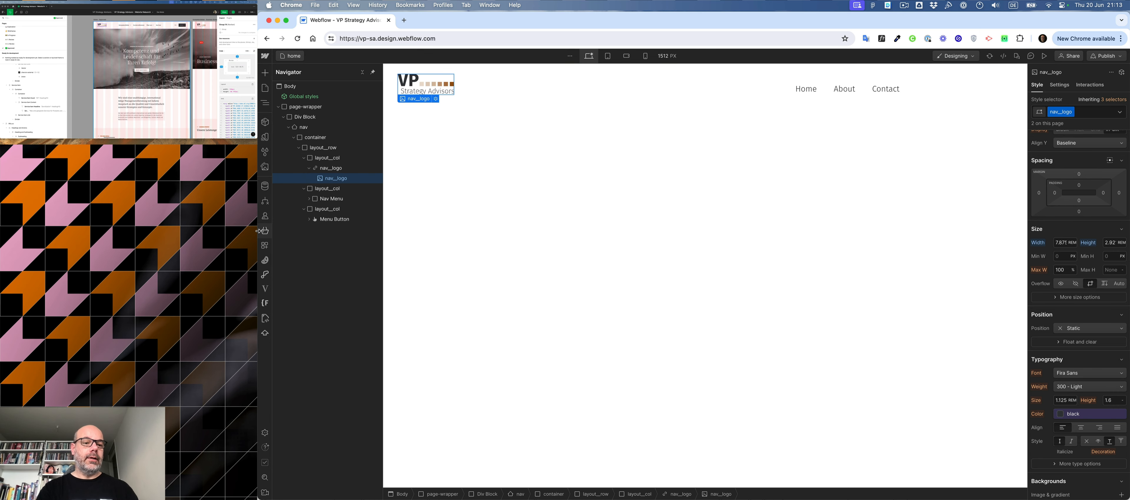
# - Clean up the style selectors by removing all styles that no page element uses
pyautogui.click(260, 151)
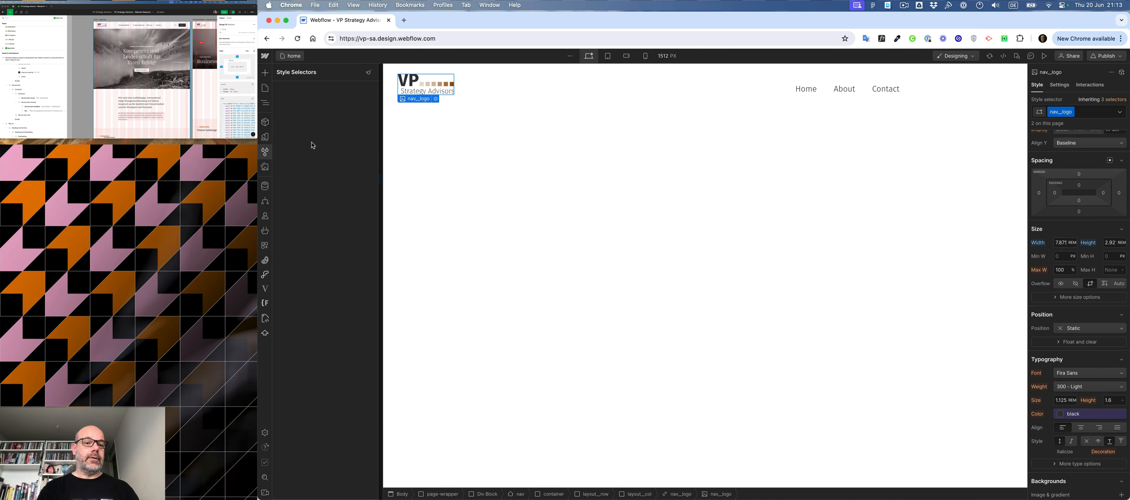
pyautogui.click(369, 72)
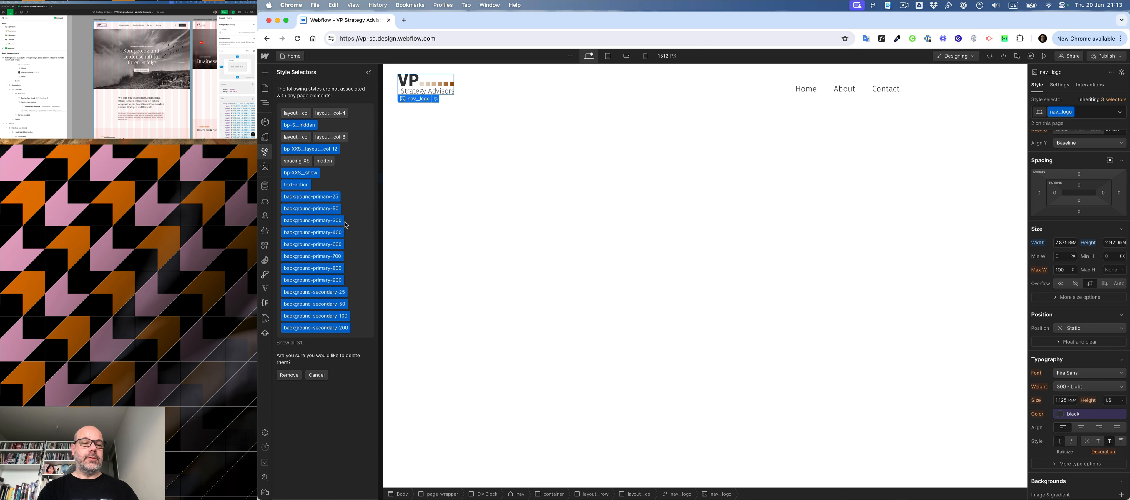
pyautogui.click(289, 375)
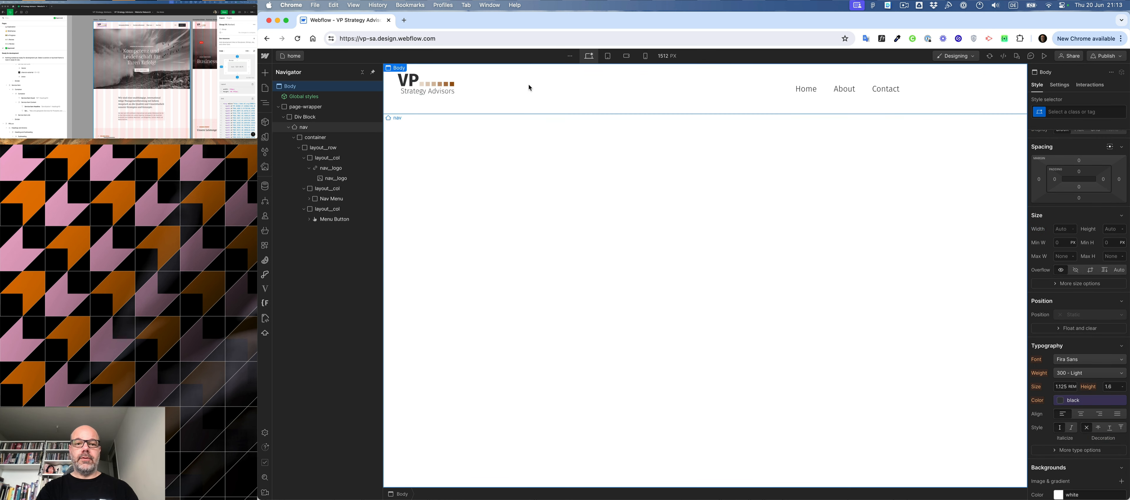
# - Add the existing combo class layout__horizontal to the middle layout__col that holds the Nav Menu
pyautogui.click(527, 95)
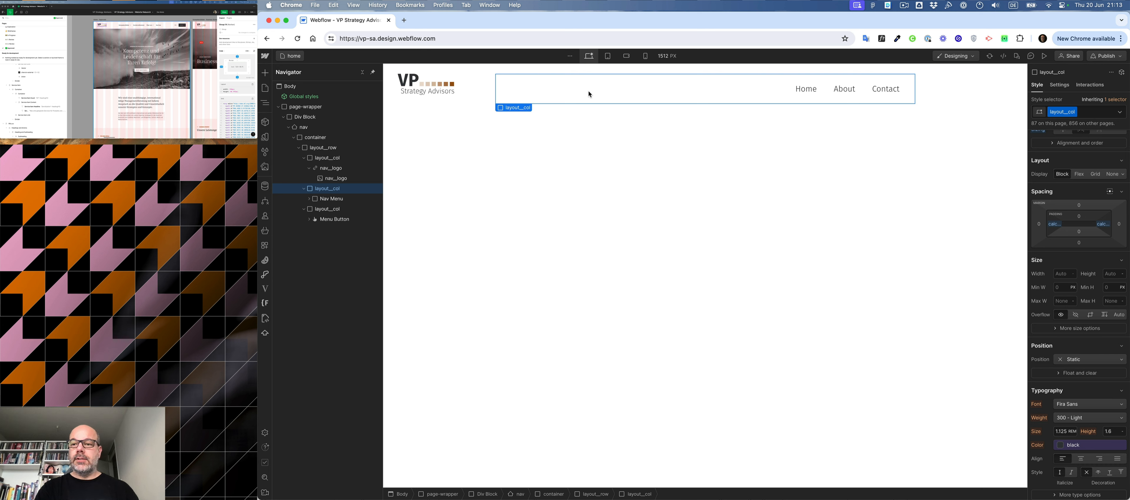
pyautogui.press('super+Return')
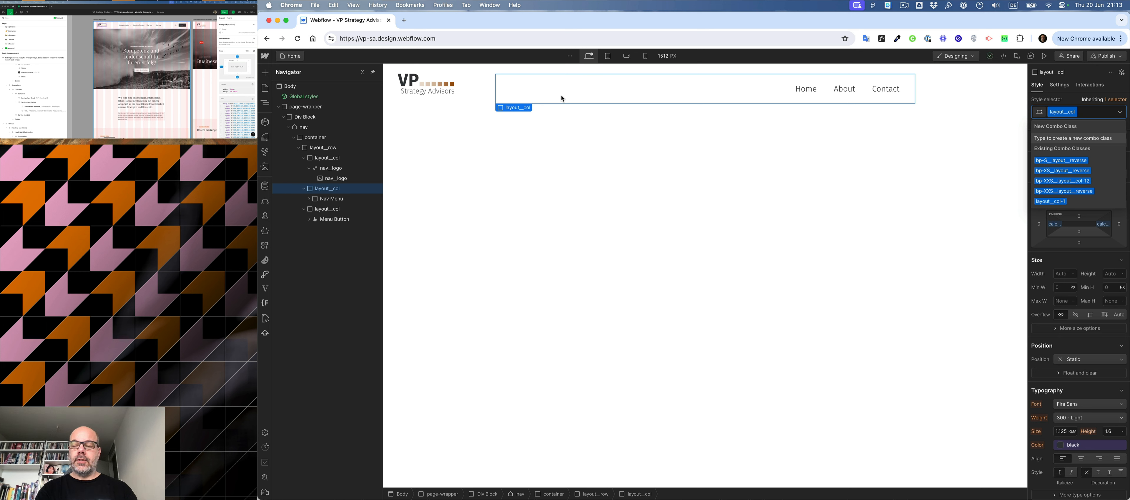
pyautogui.write('hor')
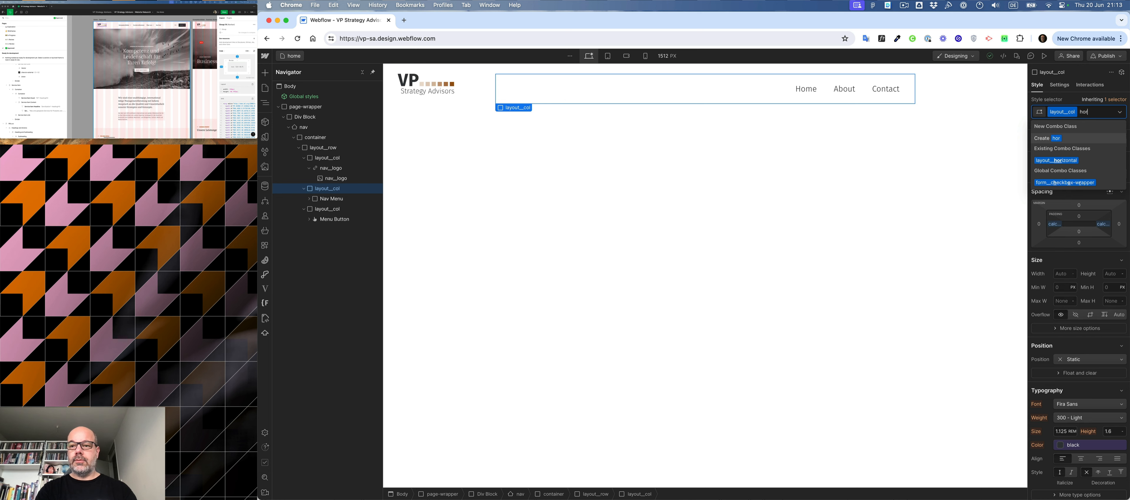
pyautogui.press('Down')
pyautogui.press('Return')
# - Add the existing combo classes layout__align-center and layout__justify-center to the Nav Menu's column
pyautogui.press('super+Return')
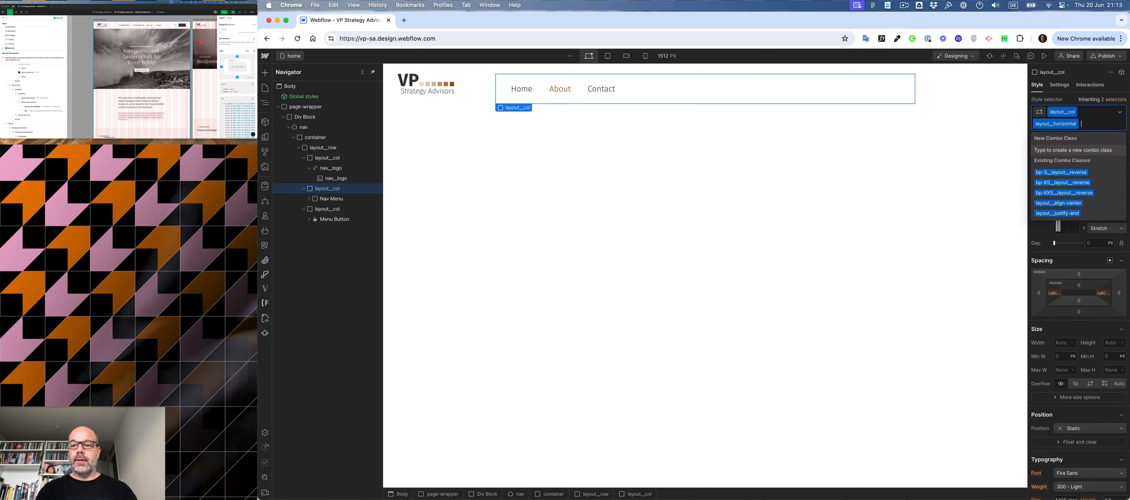
pyautogui.write('center')
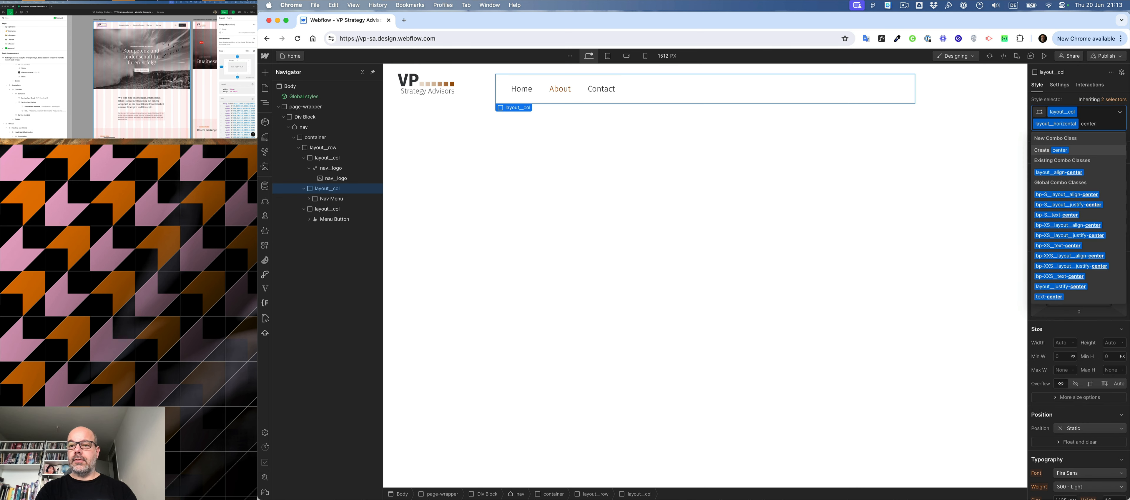
pyautogui.press('Down')
pyautogui.press('Return')
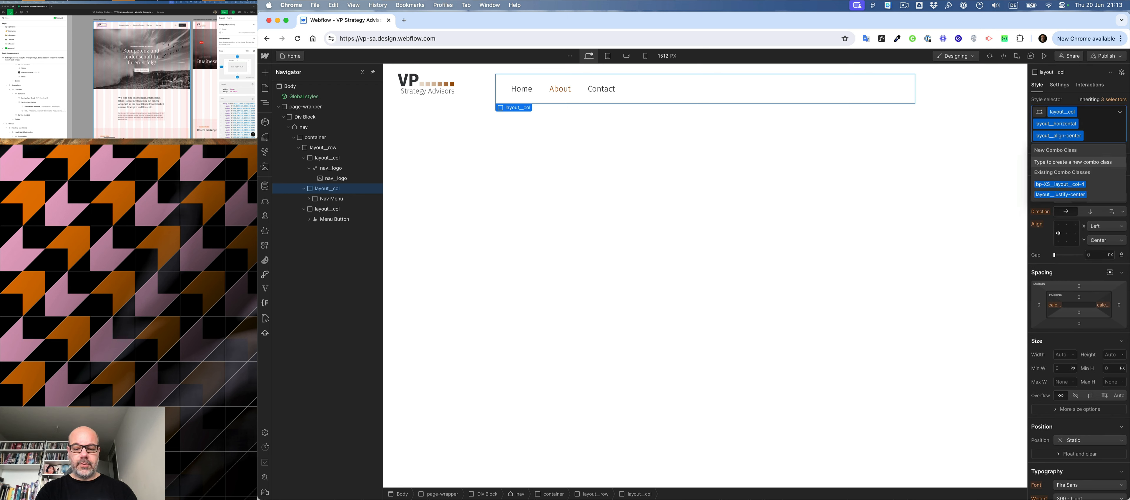
pyautogui.write('center')
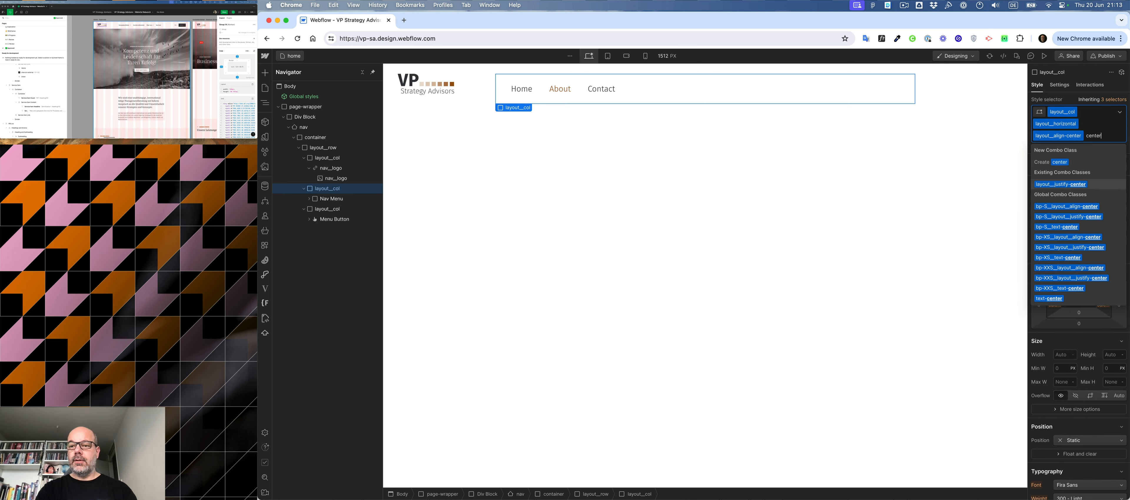
pyautogui.press('Return')
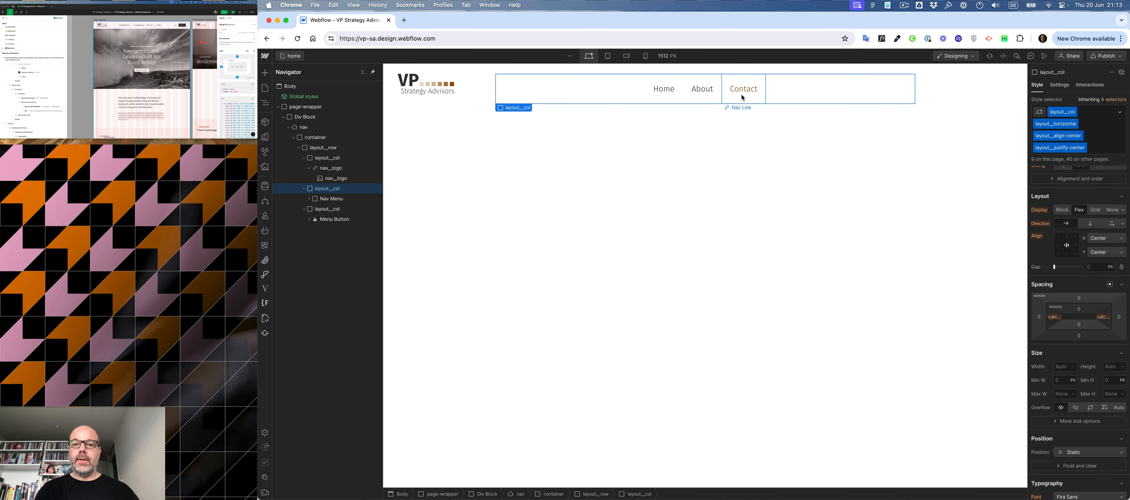
# - Create the class nav__link on the Home link in the Nav Menu
pyautogui.click(681, 99)
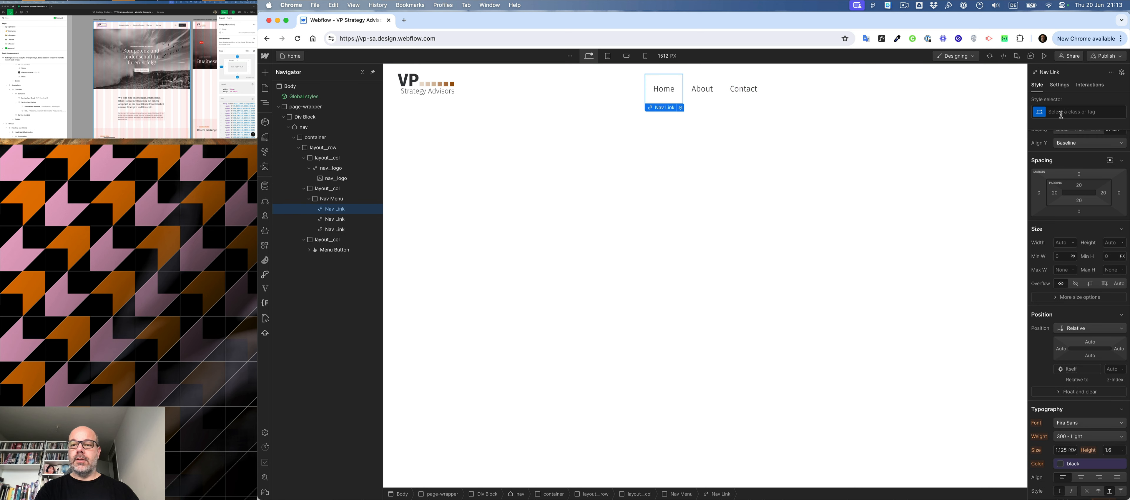
pyautogui.press('super+Return')
pyautogui.write('nav__link')
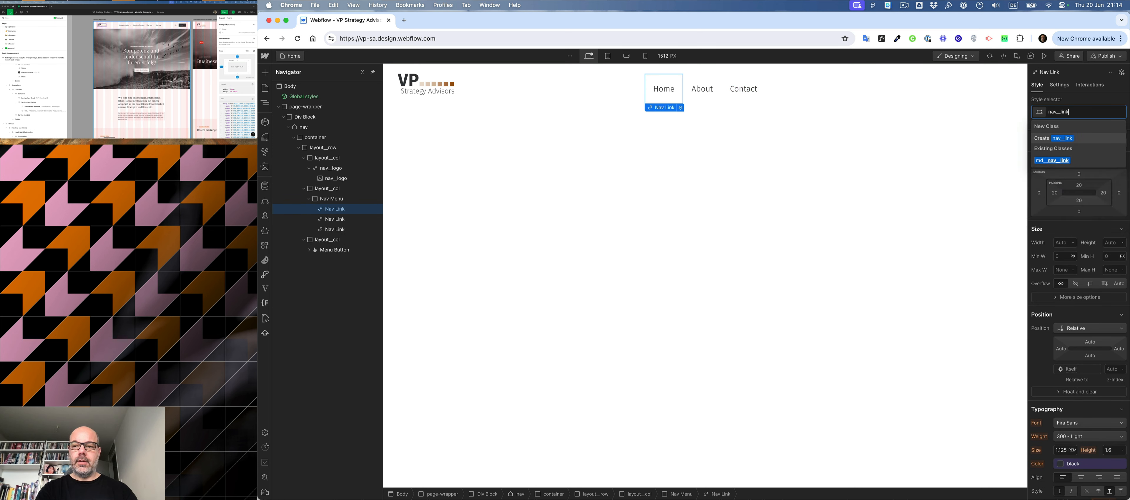
pyautogui.press('Return')
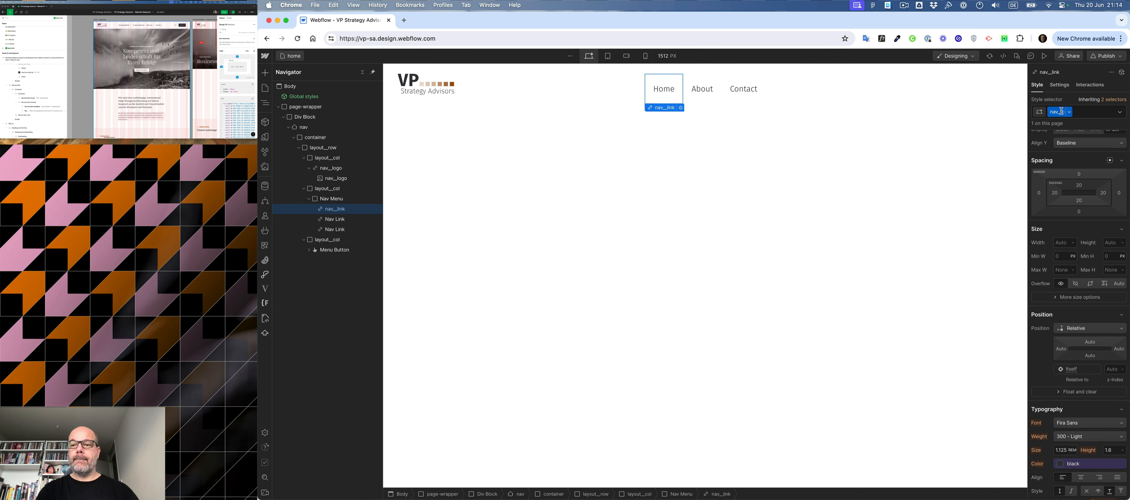
# - Apply the existing nav__link class to the About and Contact links
pyautogui.click(713, 98)
pyautogui.click(1078, 118)
pyautogui.write('nav_link')
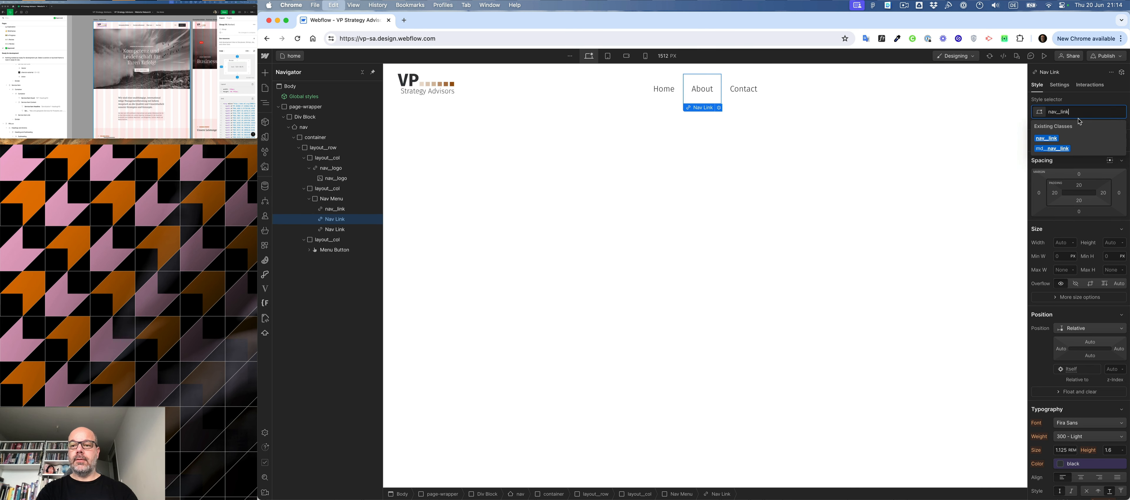
pyautogui.press('Return')
pyautogui.click(761, 94)
pyautogui.press('super+Return')
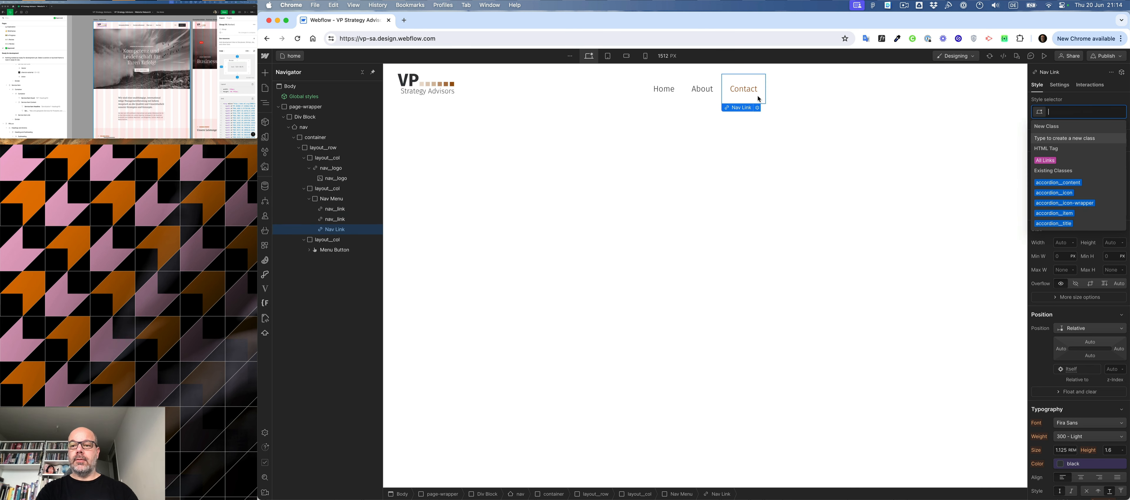
pyautogui.write('nav')
pyautogui.press('Return')
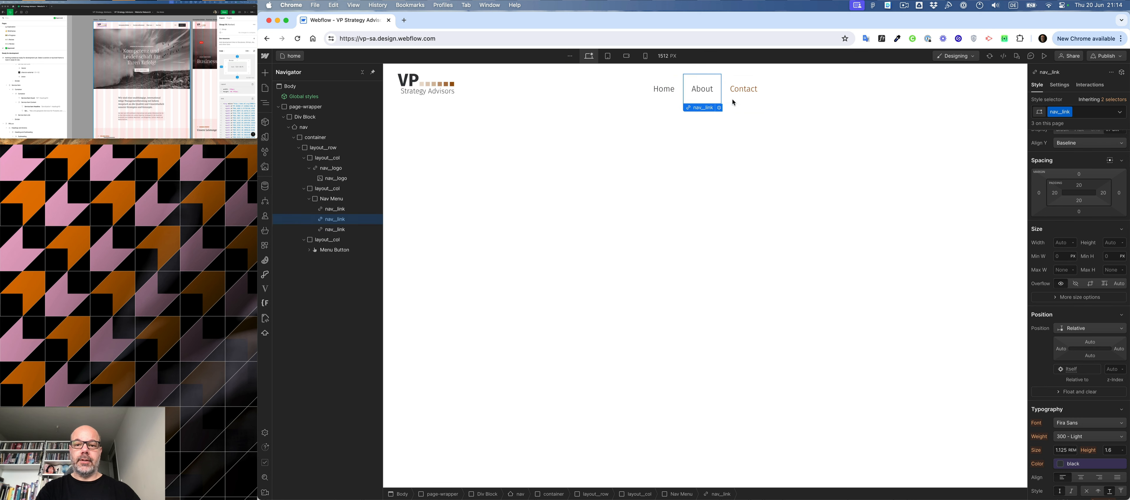
# - Insert a Dropdown element into the Nav Menu and move it ahead of the Home link
pyautogui.click(668, 102)
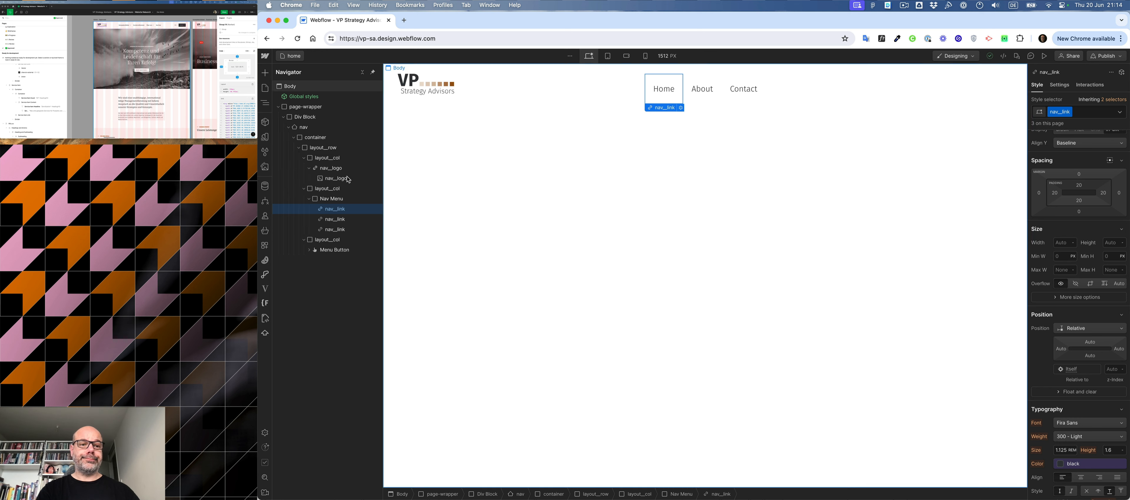
pyautogui.click(328, 199)
pyautogui.press('super+k')
pyautogui.write('drop')
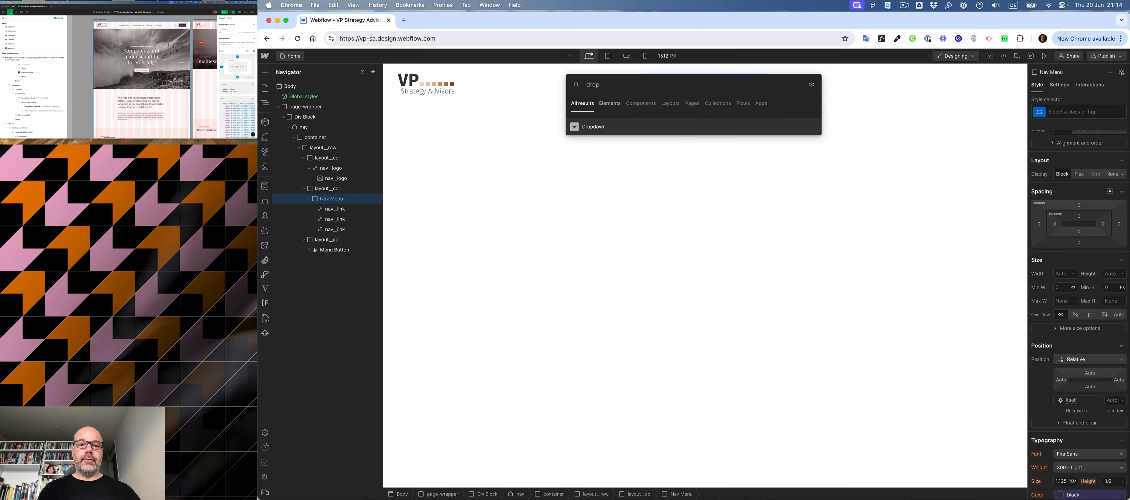
pyautogui.press('Return')
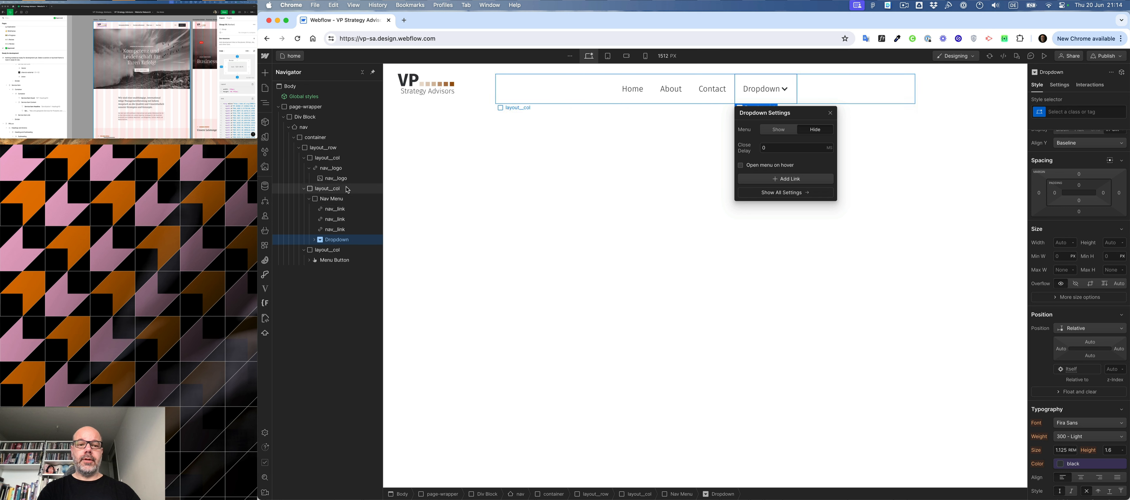
pyautogui.moveTo(334, 243); pyautogui.dragTo(316, 211)
# - Apply the existing nav__link class to the Dropdown Toggle
pyautogui.click(335, 220)
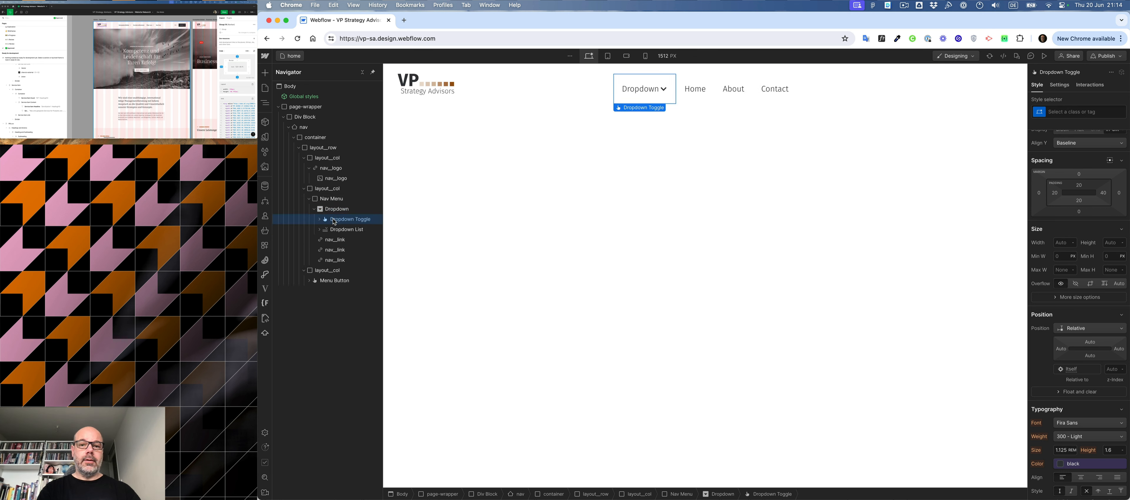
pyautogui.press('super+Return')
pyautogui.write('nav')
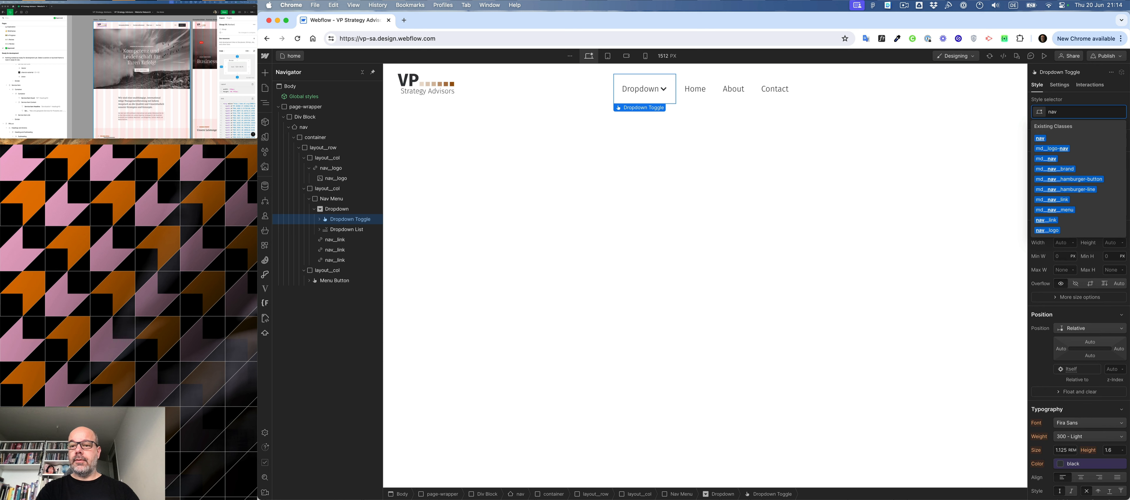
pyautogui.press('Down')
pyautogui.press('Down')
pyautogui.press('Return')
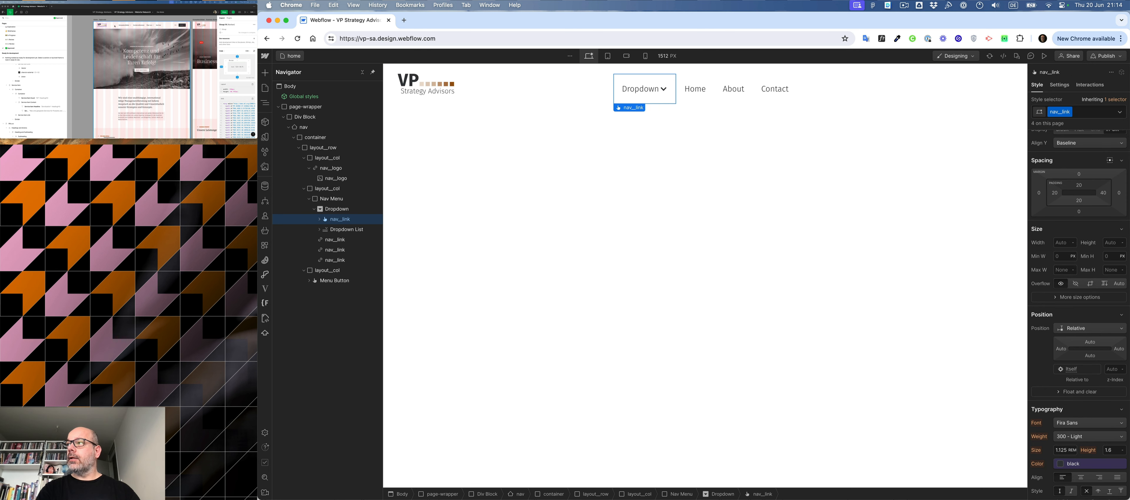
# - Switch to the design mockup window and examine the navigation links in the page header
pyautogui.click(124, 26)
pyautogui.click(124, 26)
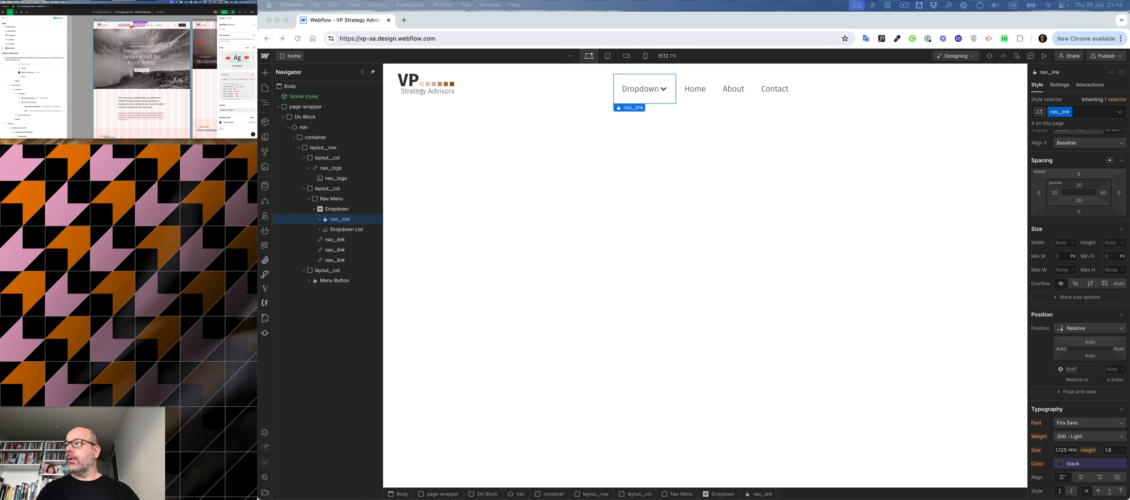
pyautogui.click(133, 26)
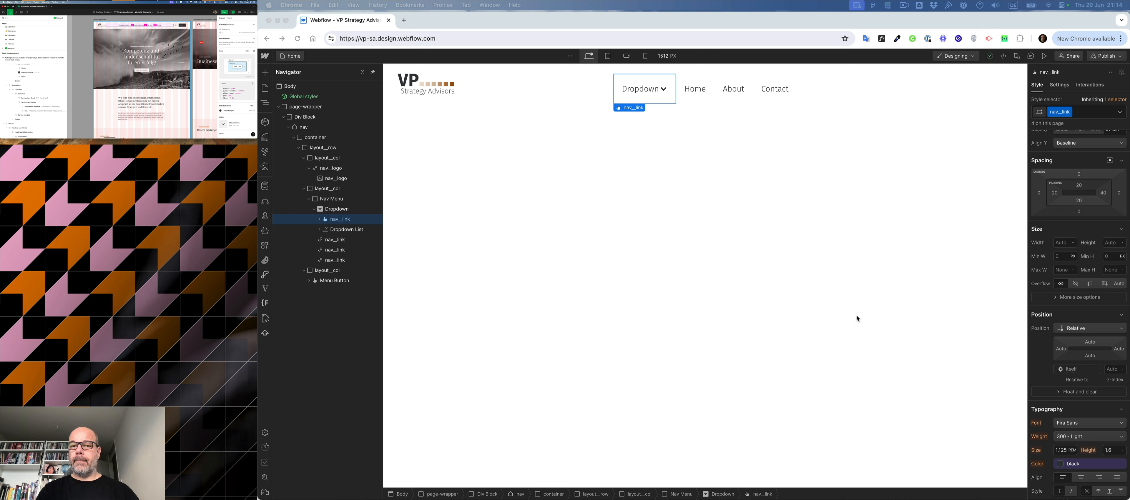
# - Set the left and right padding of the nav__link class to 1rem, using the Home link
pyautogui.click(697, 92)
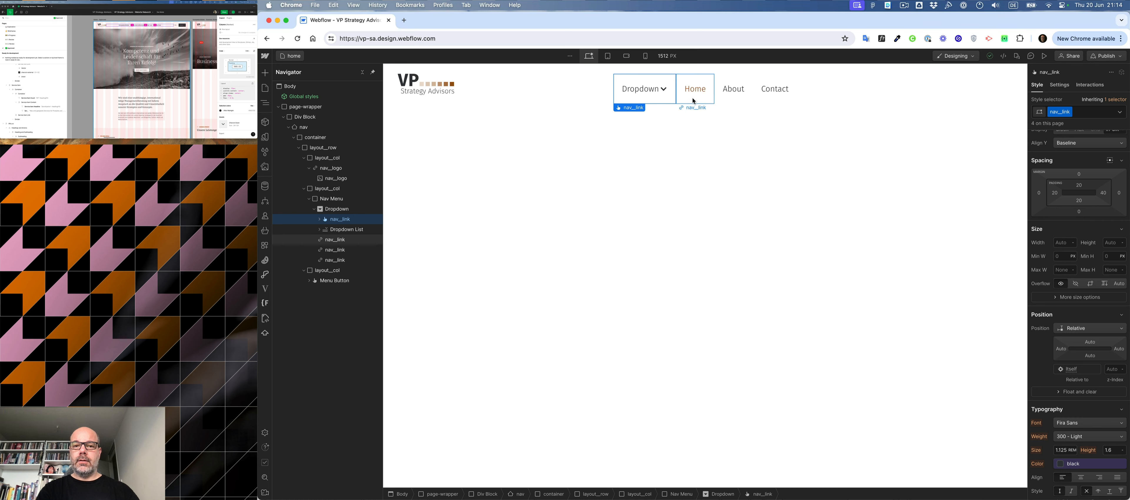
pyautogui.click(1054, 194)
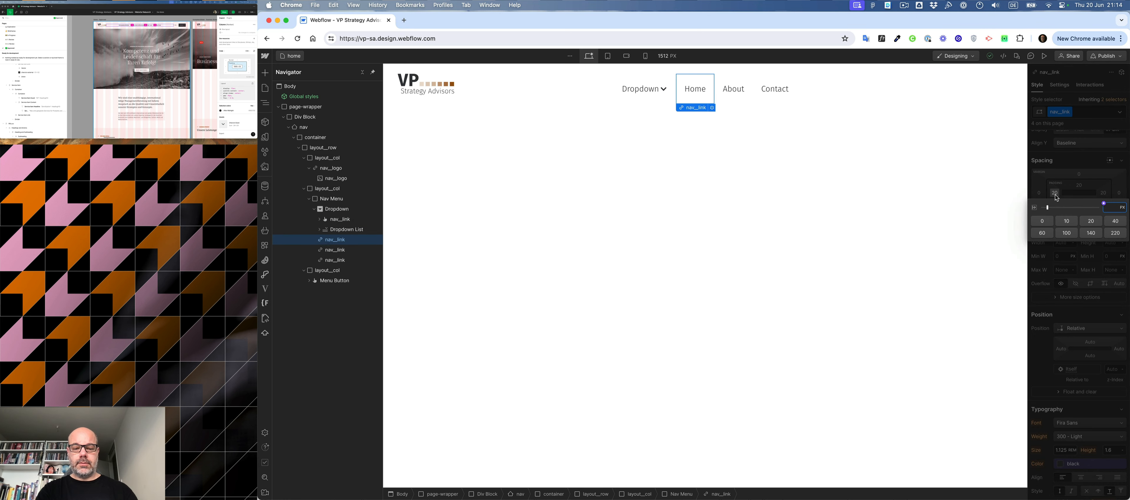
pyautogui.write('1rem')
pyautogui.press('Return')
pyautogui.click(1102, 194)
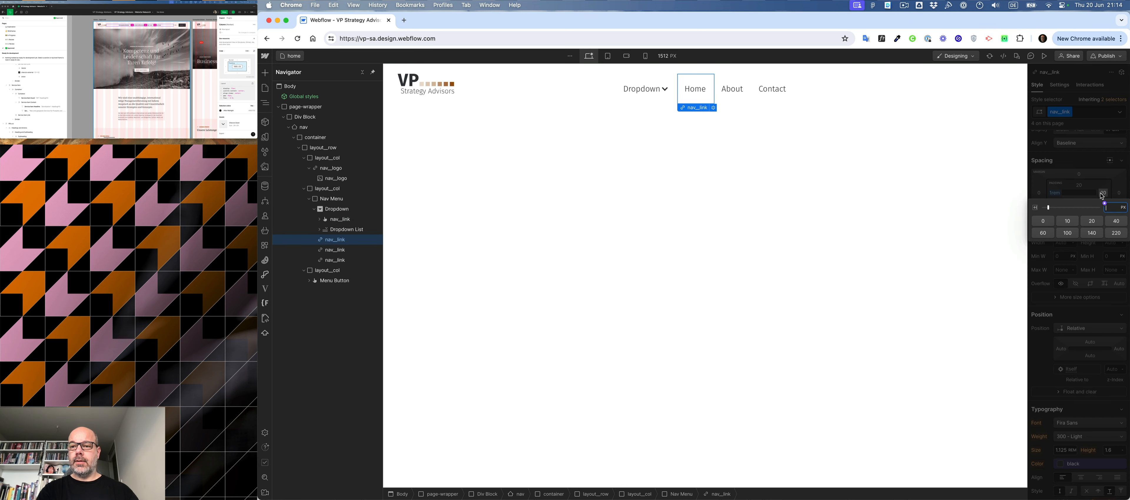
pyautogui.write('1rem')
pyautogui.press('Return')
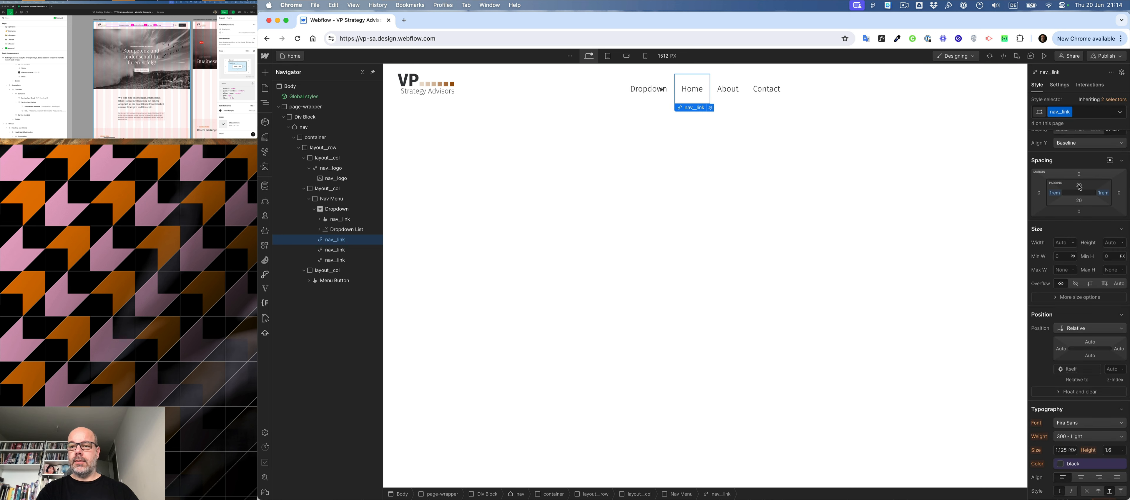
# - Set the top and bottom padding of the nav__link class to 0.5rem
pyautogui.click(1080, 186)
pyautogui.write('.5rem')
pyautogui.press('Return')
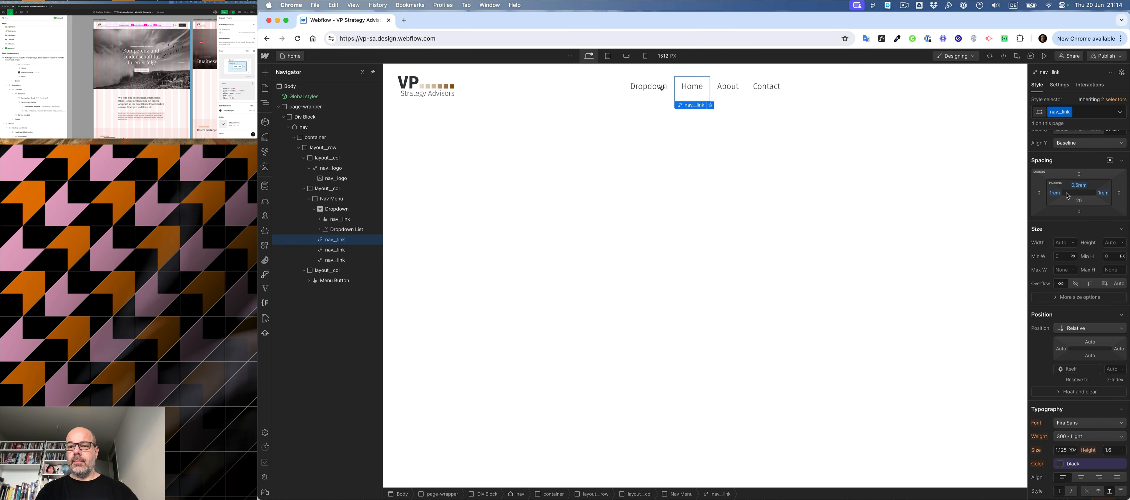
pyautogui.click(1079, 201)
pyautogui.write('.5r')
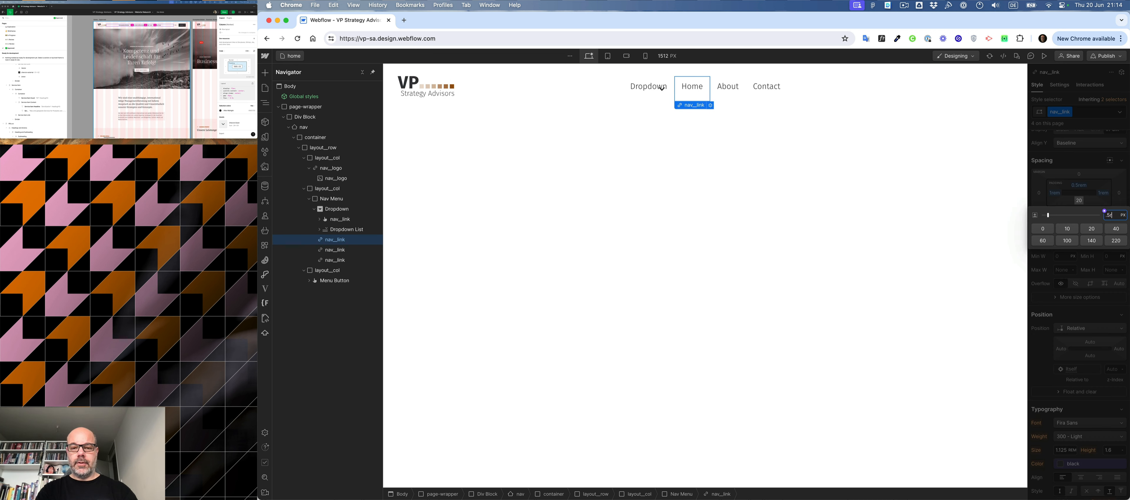
pyautogui.write('em')
pyautogui.press('Return')
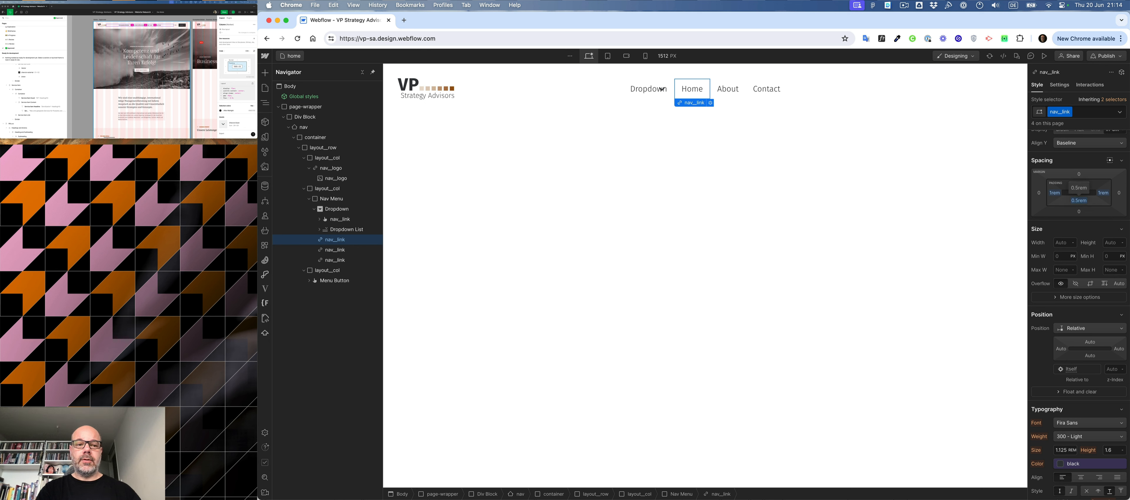
# - Remove the arrow icon from the dropdown's nav__link toggle, keeping its Text Block
pyautogui.click(335, 220)
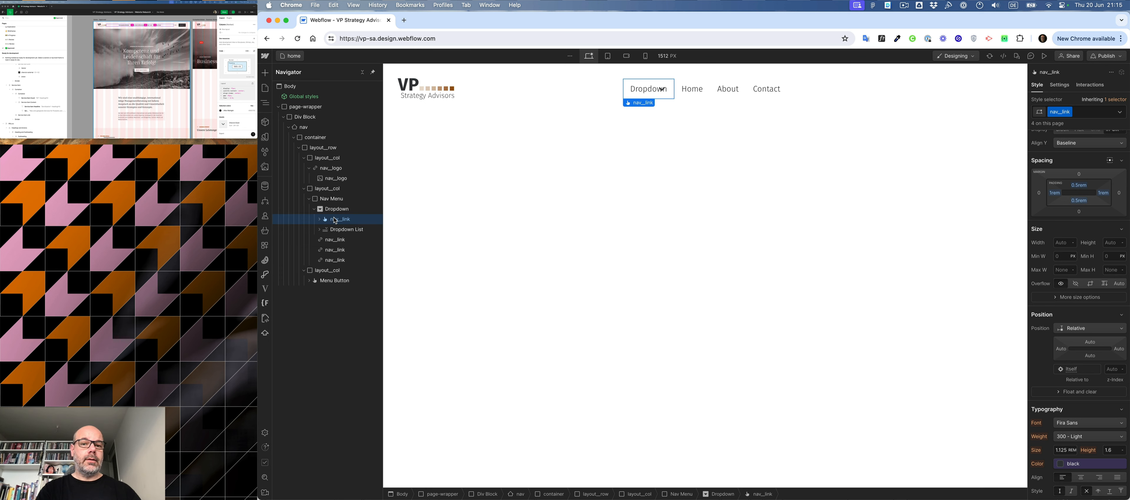
pyautogui.click(319, 220)
pyautogui.click(337, 239)
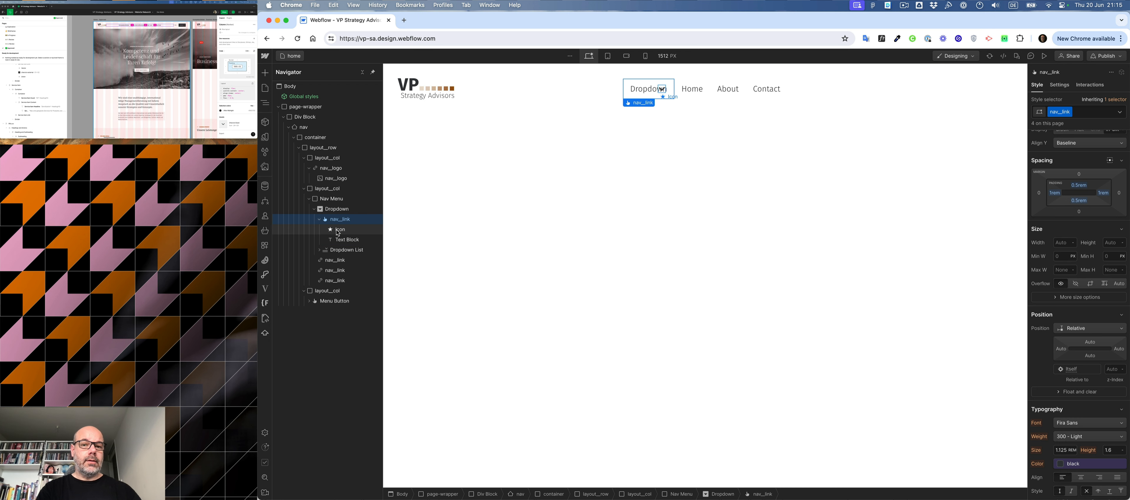
pyautogui.moveTo(337, 233); pyautogui.dragTo(338, 224)
# - Insert an Image element into the dropdown's nav__link toggle and delete it again
pyautogui.click(337, 219)
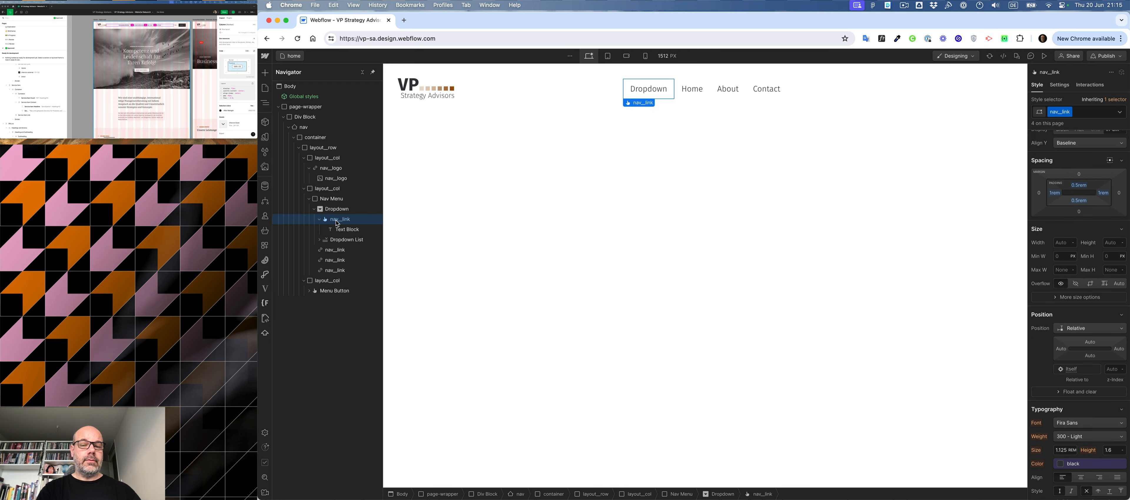
pyautogui.press('super+e')
pyautogui.write('ima')
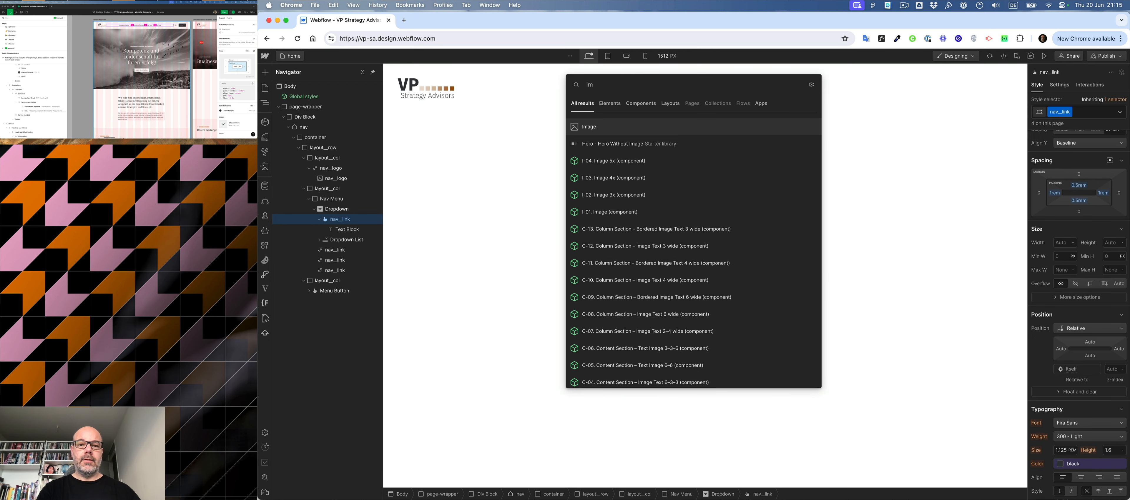
pyautogui.press('Return')
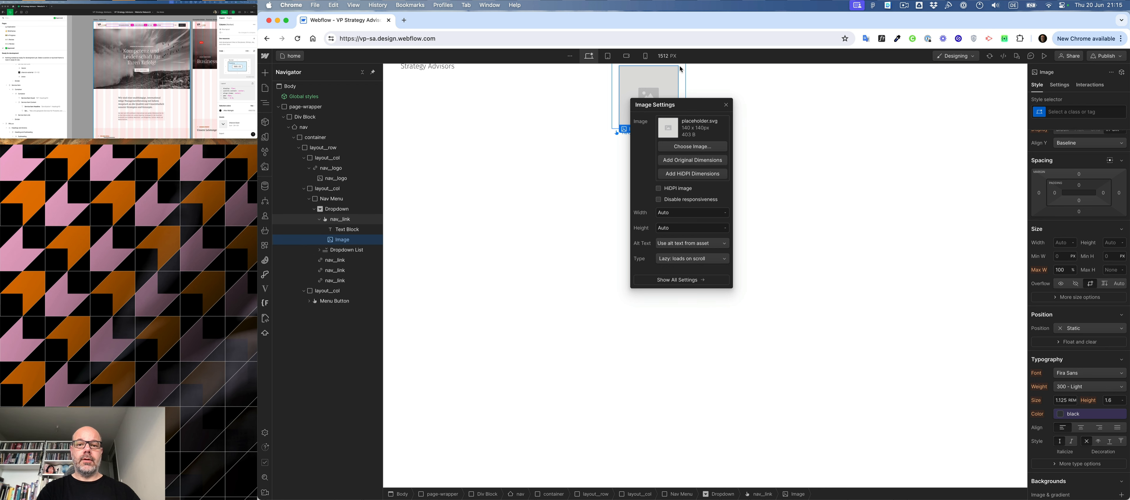
pyautogui.click(726, 104)
pyautogui.press('Delete')
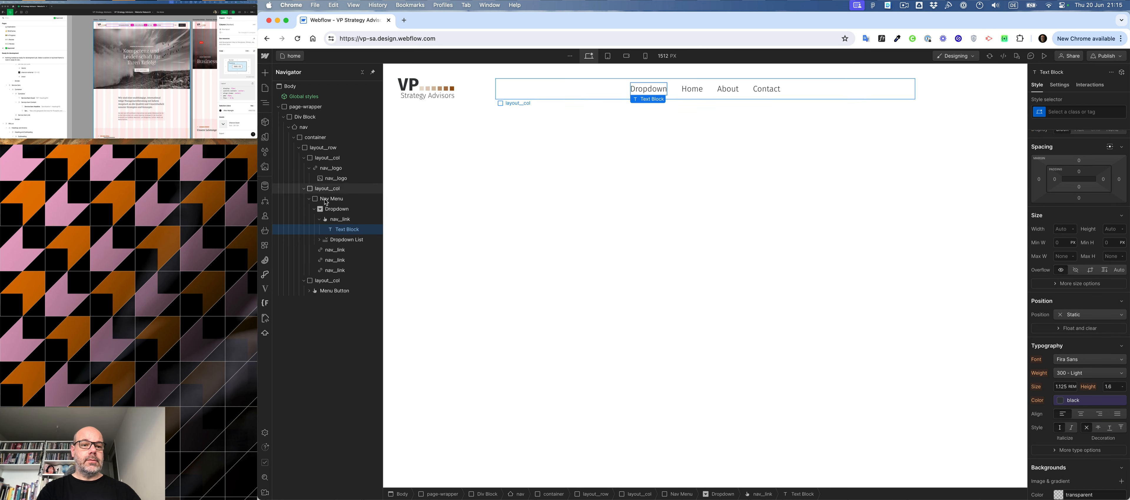
# - Set the nav__link class on the dropdown toggle to Flex display with its contents centred on both axes
pyautogui.moveTo(341, 220)
pyautogui.mouseDown()
pyautogui.moveTo(1026, 191)
pyautogui.moveTo(1020, 179)
pyautogui.moveTo(521, 223)
pyautogui.moveTo(329, 202)
pyautogui.moveTo(335, 214)
pyautogui.mouseUp()
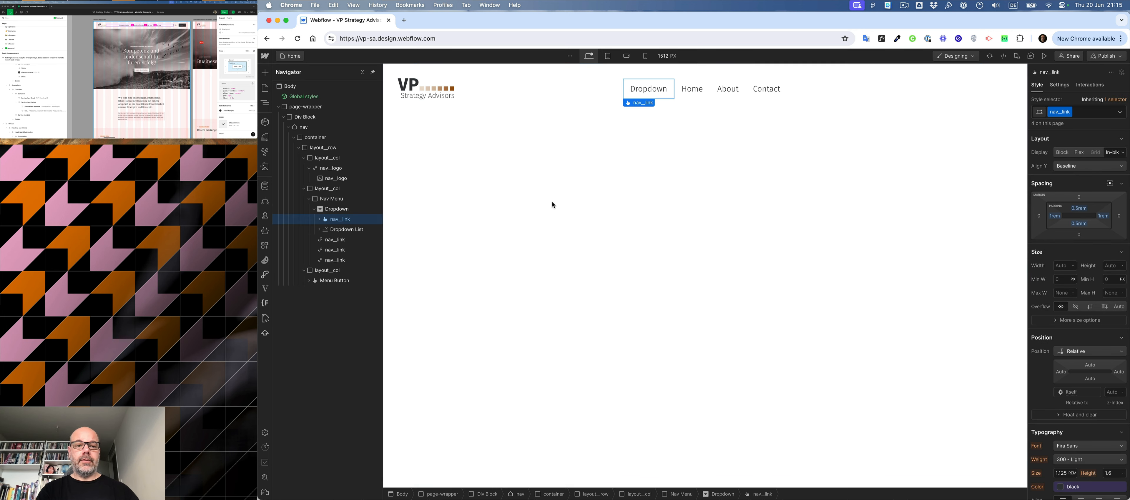
pyautogui.click(1080, 153)
pyautogui.click(1067, 190)
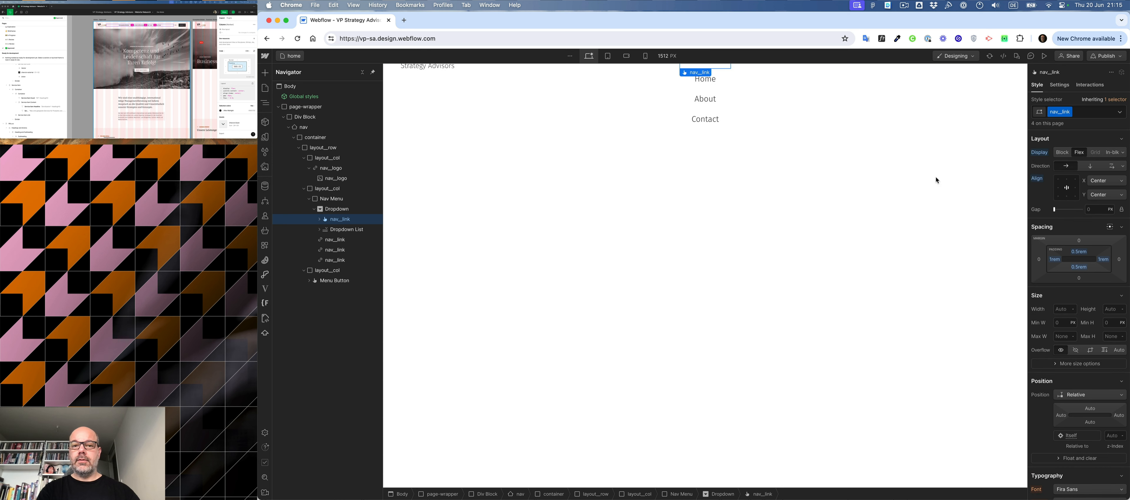
# - Assign the new class nav__menu to the Nav Menu element and set its display to Flex
pyautogui.click(329, 200)
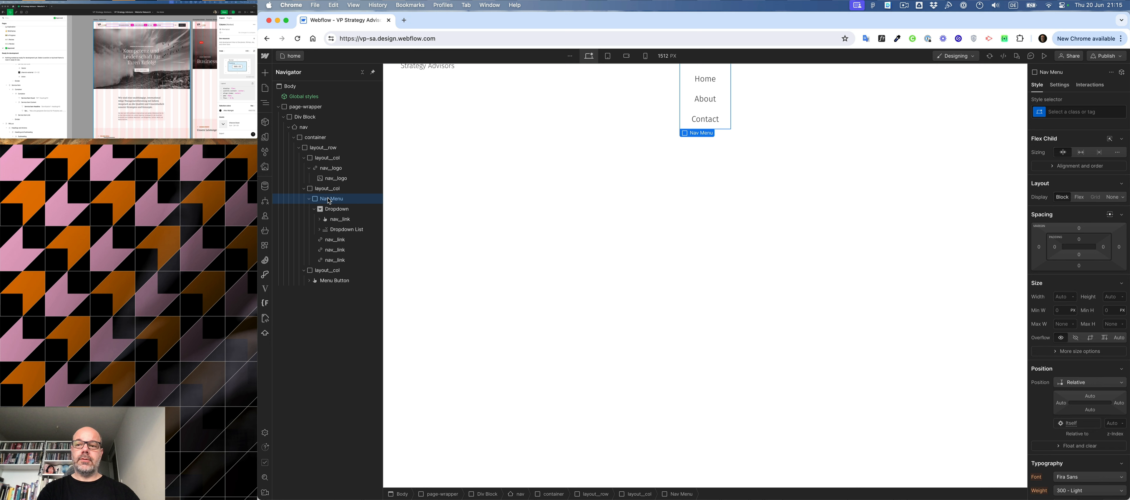
pyautogui.press('super+Return')
pyautogui.write('nav_')
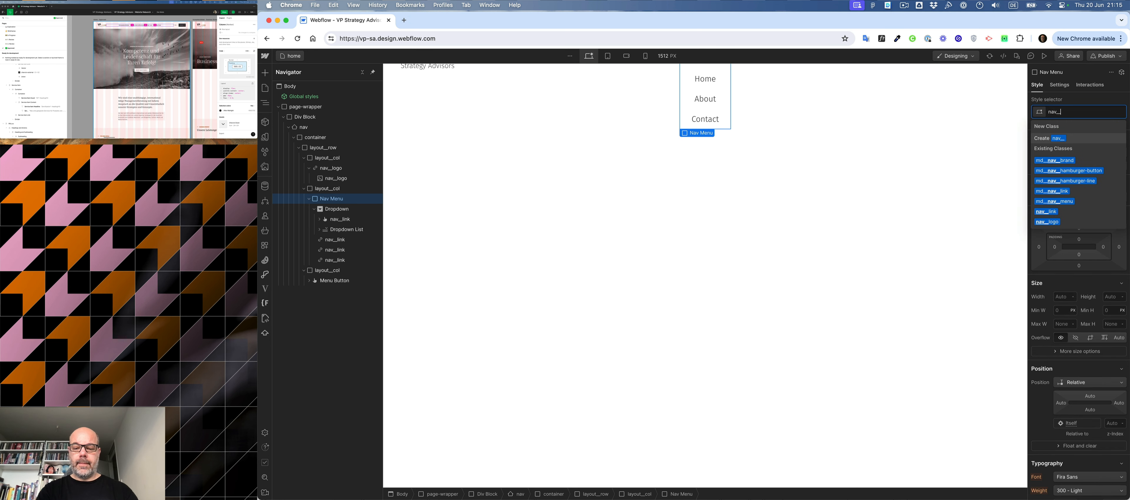
pyautogui.write('_me n')
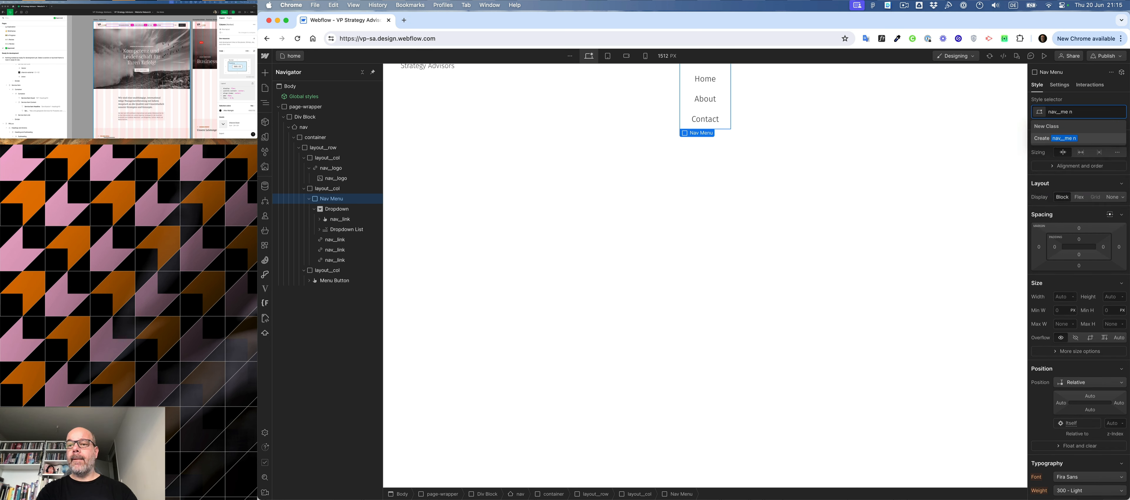
pyautogui.press('BackSpace')
pyautogui.press('BackSpace')
pyautogui.write('nu')
pyautogui.press('Return')
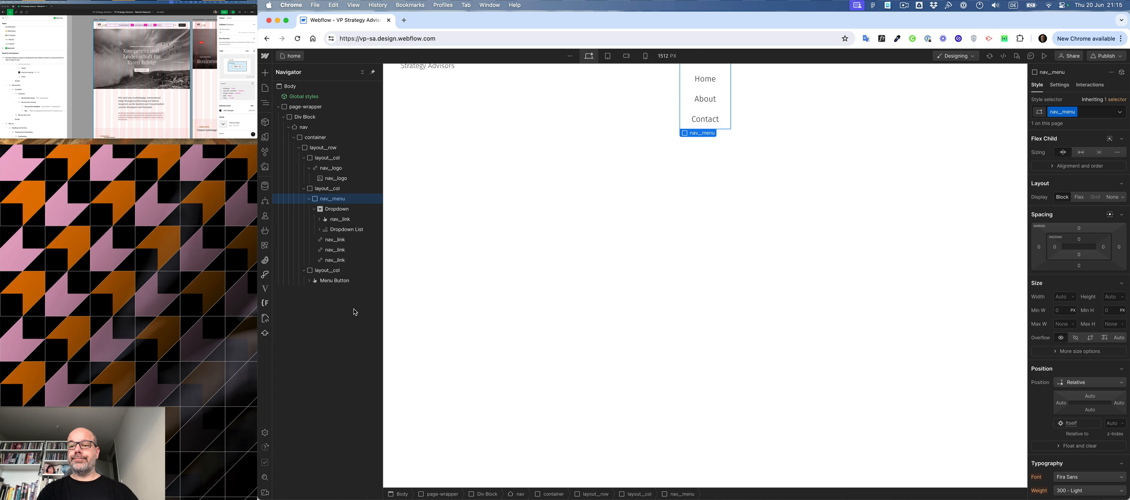
pyautogui.click(1079, 197)
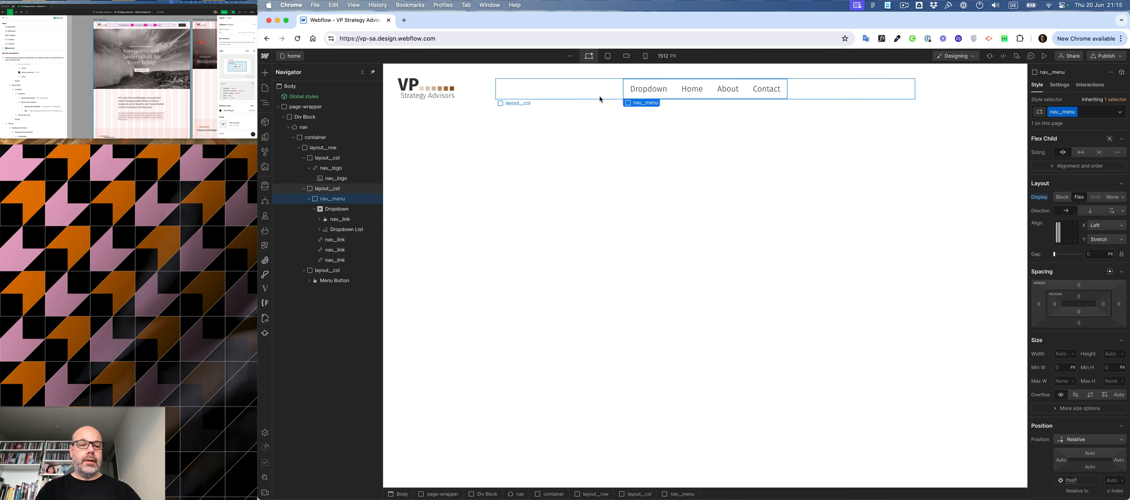
# - Switch to the design file and copy the chevron beside the first menu item as SVG for the dropdown's nav__link toggle
pyautogui.click(320, 220)
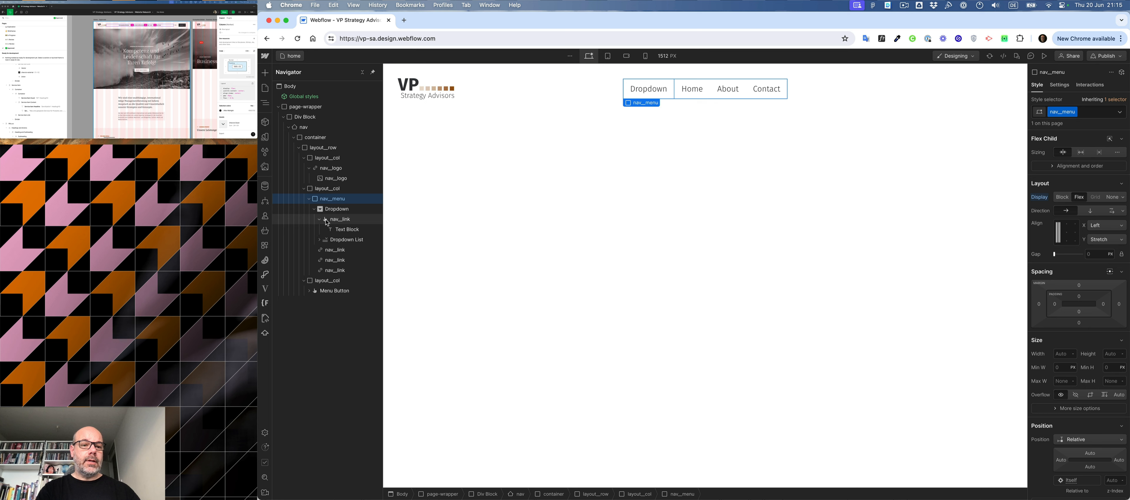
pyautogui.click(338, 220)
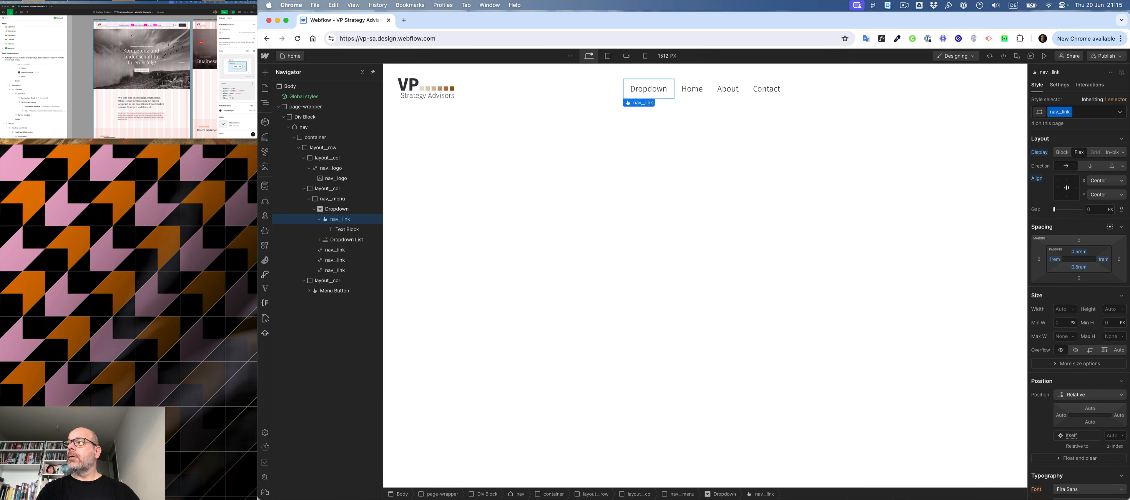
pyautogui.click(131, 35)
pyautogui.press('super+plus')
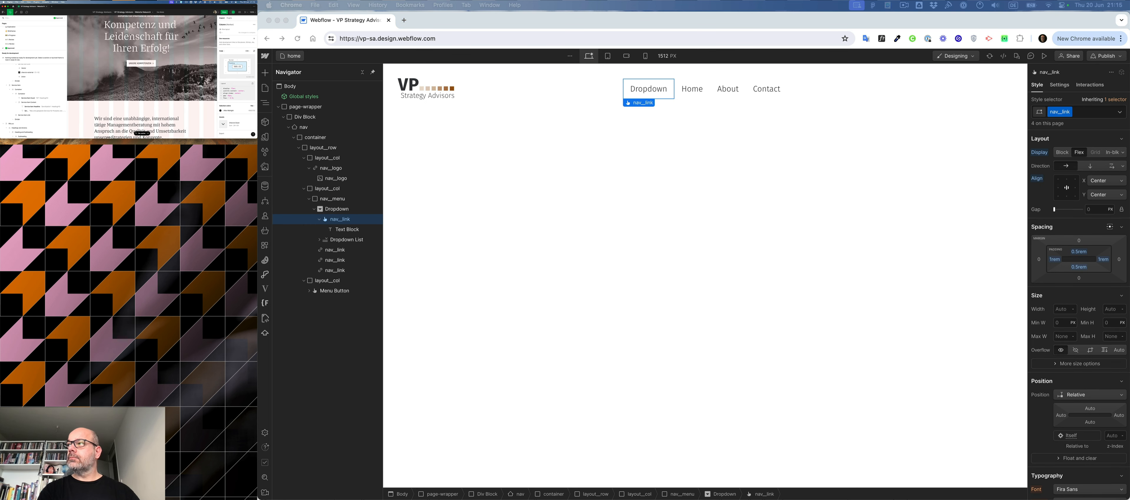
pyautogui.scroll(5, 131, 35)
pyautogui.press('super+plus')
pyautogui.scroll(5, 131, 35)
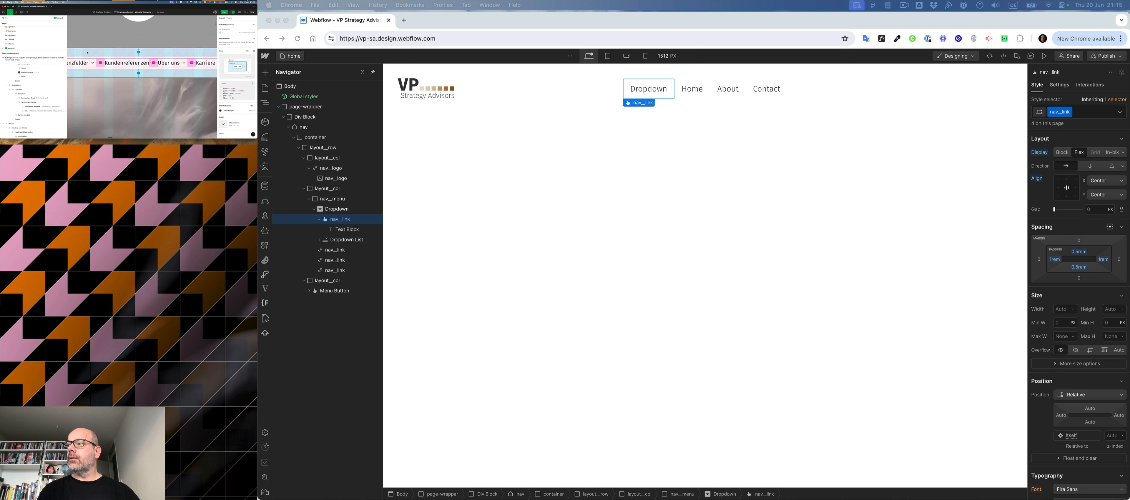
pyautogui.click(93, 63)
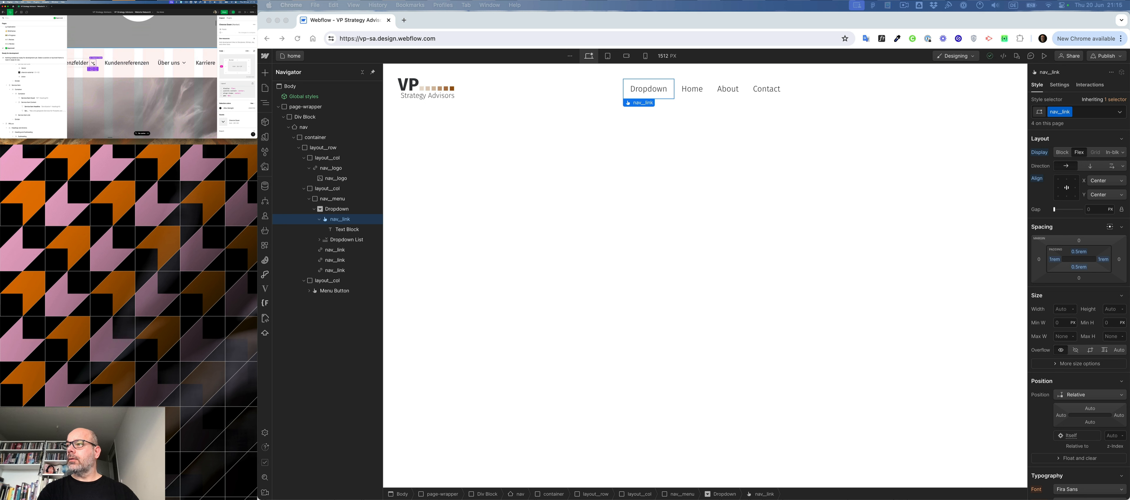
pyautogui.click(90, 62)
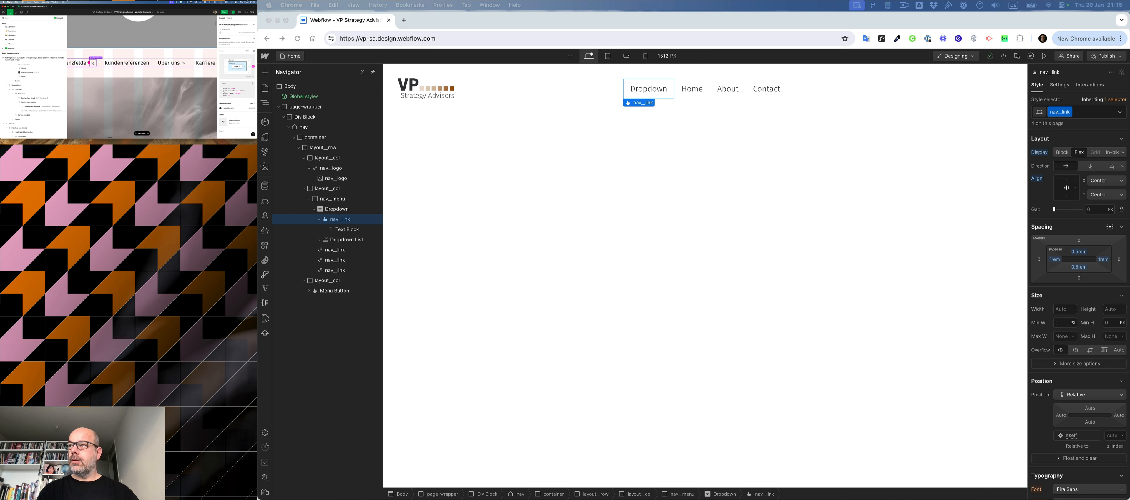
pyautogui.rightClick(93, 63)
pyautogui.click(97, 68)
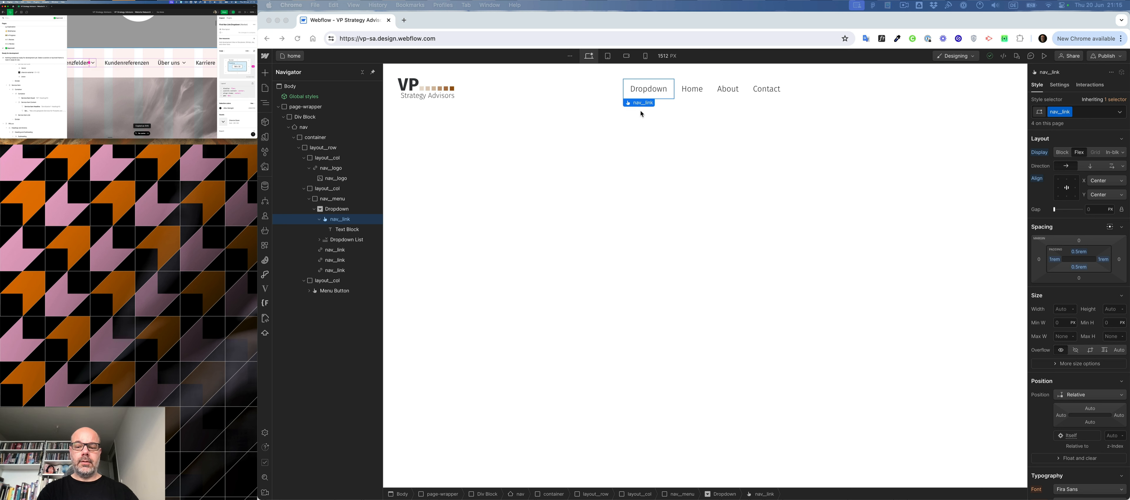
# - Try to import the copied SVG into the dropdown's nav__link toggle with SVG Import, and delete the result
pyautogui.click(651, 94)
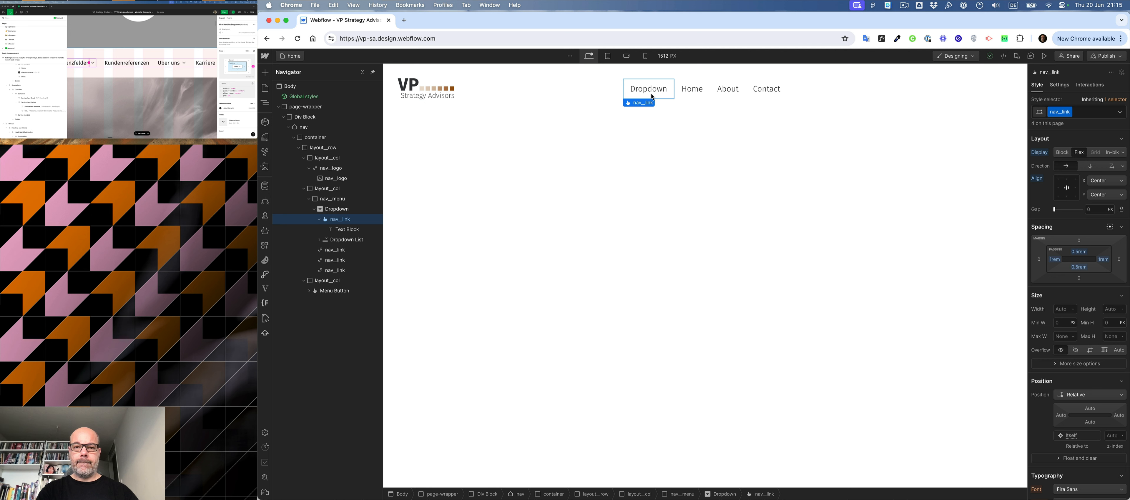
pyautogui.press('super+e')
pyautogui.write('svg')
pyautogui.press('Return')
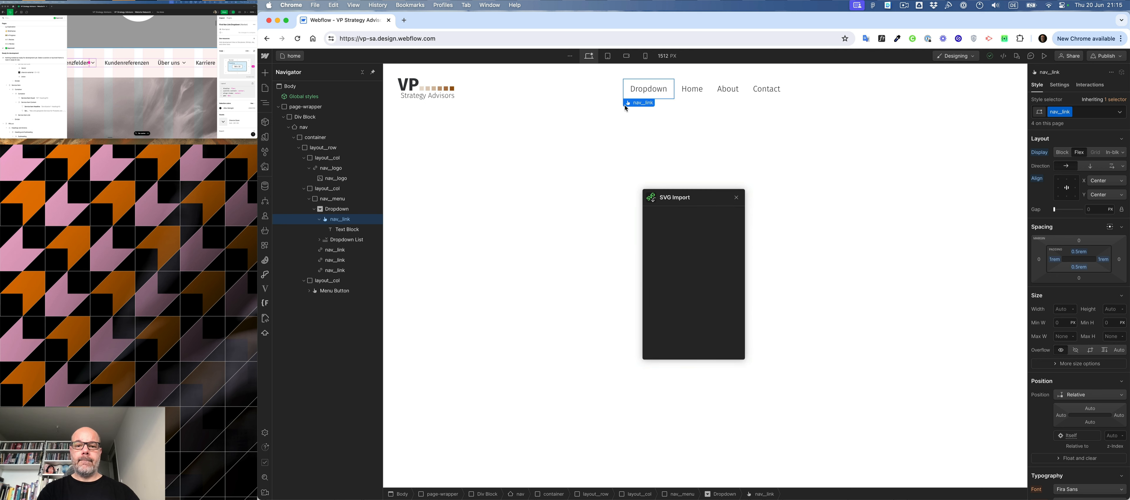
pyautogui.press('super+v')
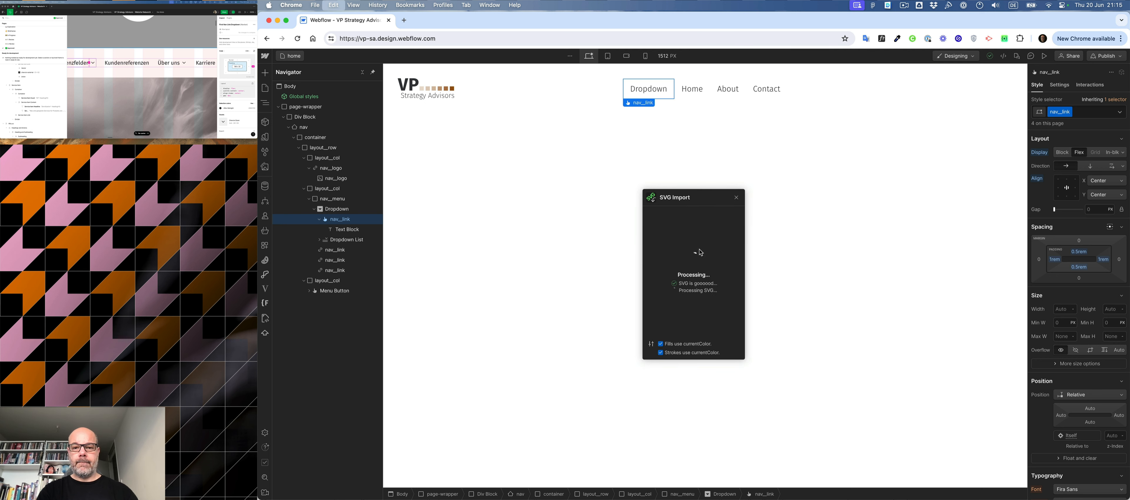
pyautogui.click(736, 197)
pyautogui.click(666, 90)
pyautogui.press('BackSpace')
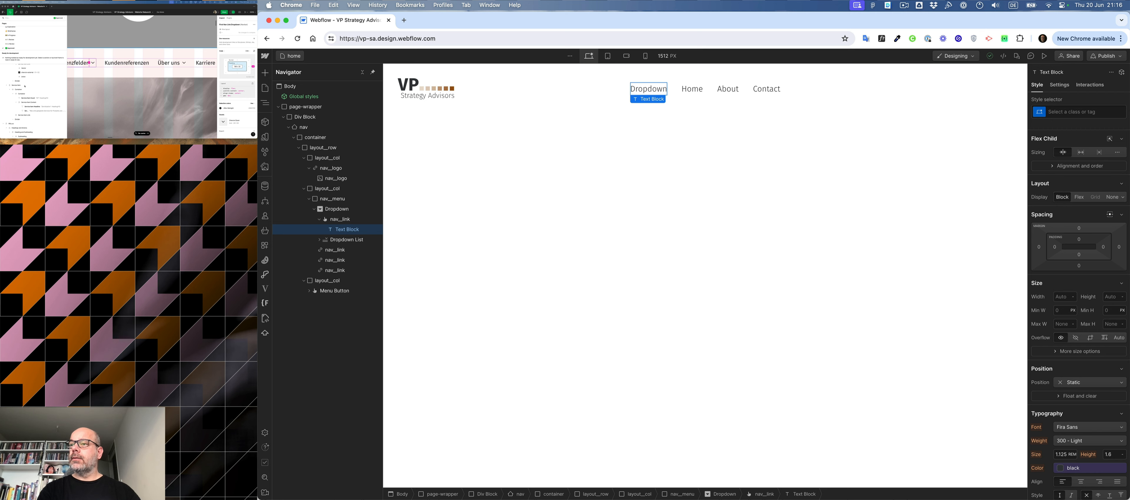
# - Copy the chevron icon's layer from the design file's layer list as SVG
pyautogui.click(93, 62)
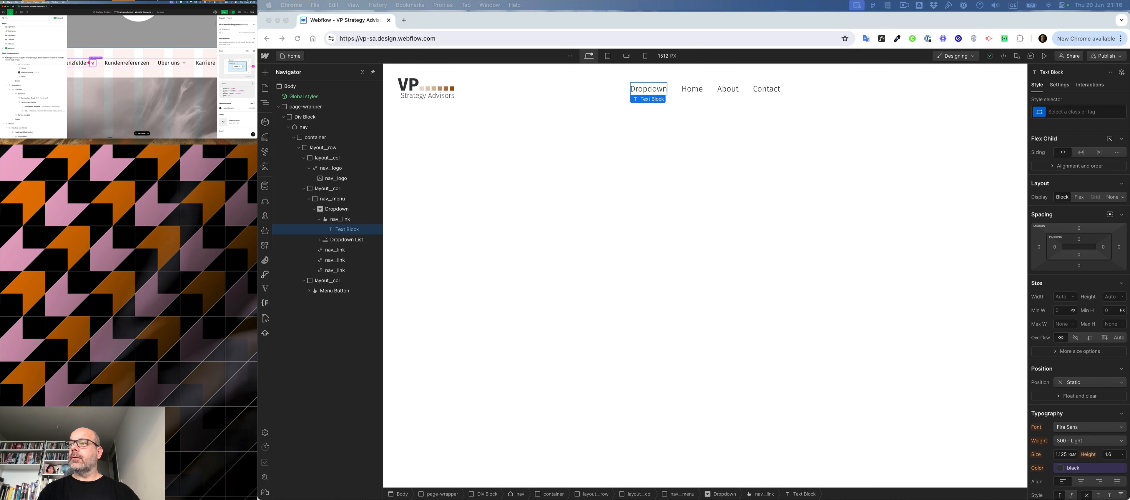
pyautogui.scroll(10, 32, 73)
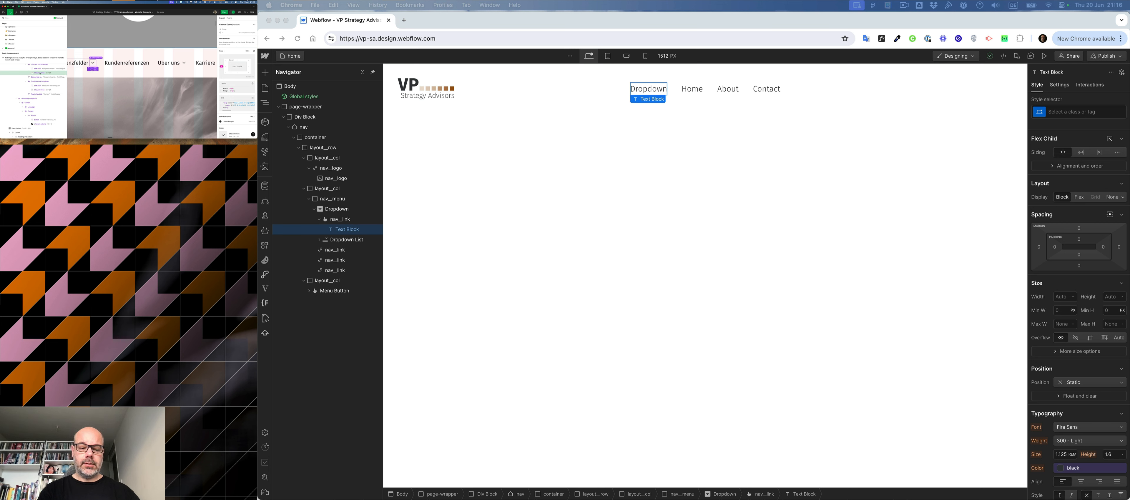
pyautogui.rightClick(39, 73)
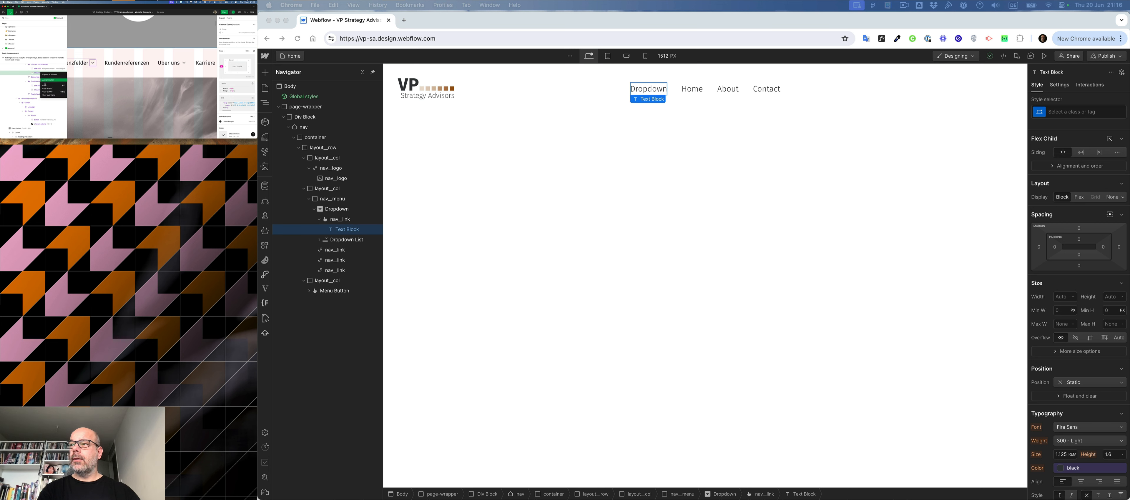
pyautogui.click(47, 89)
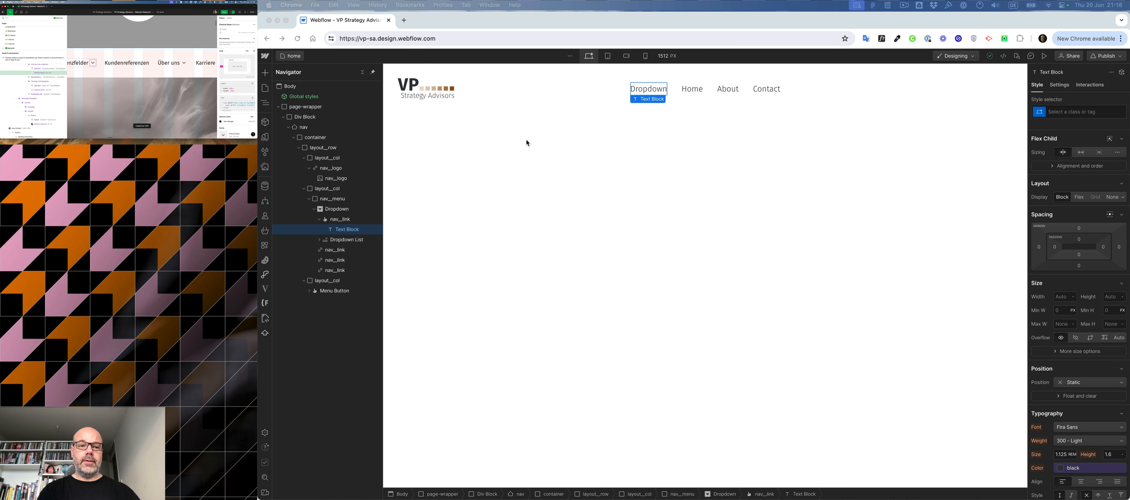
# - Import the copied chevron into the dropdown's nav__link toggle with SVG Import
pyautogui.click(342, 221)
pyautogui.click(341, 221)
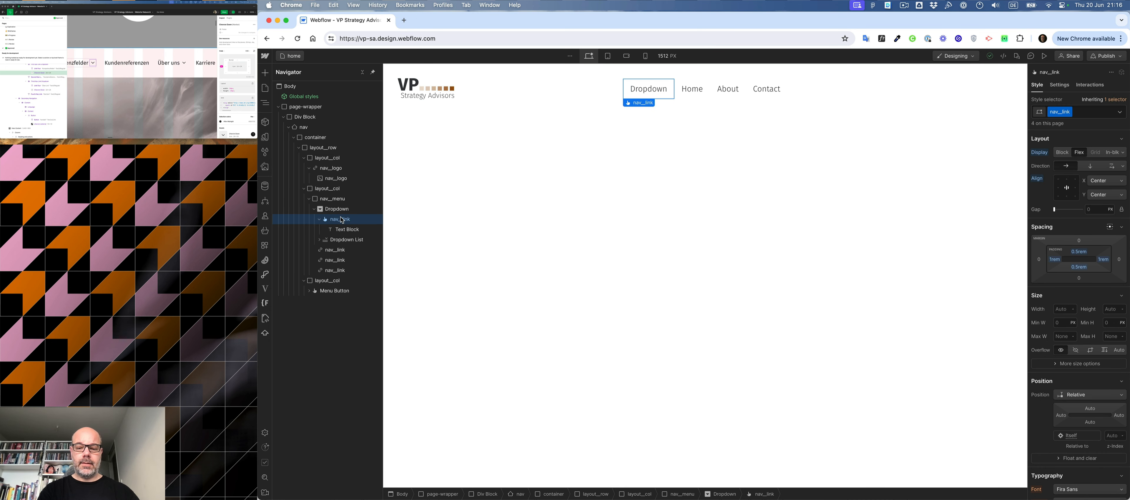
pyautogui.press('super+k')
pyautogui.write('sv')
pyautogui.press('Return')
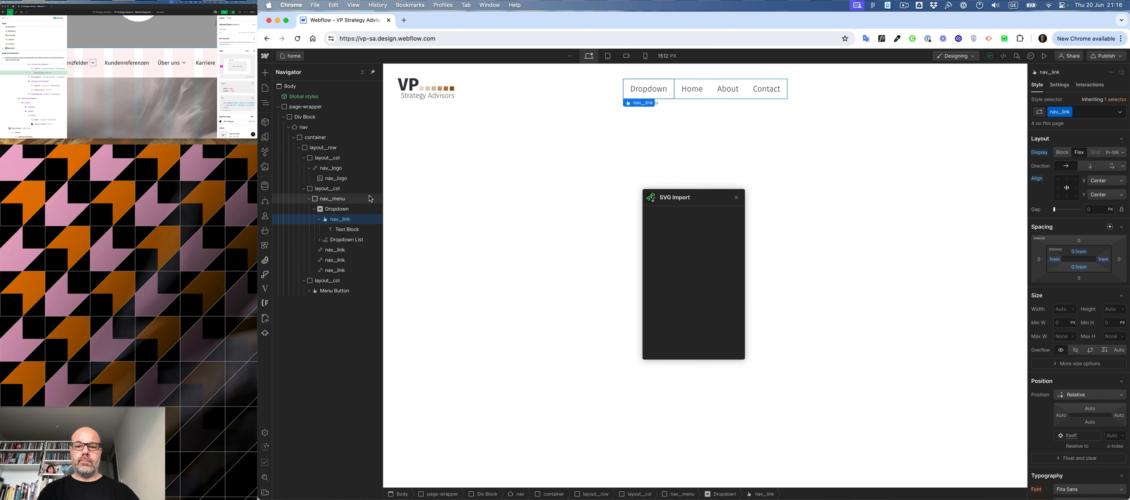
pyautogui.press('super+v')
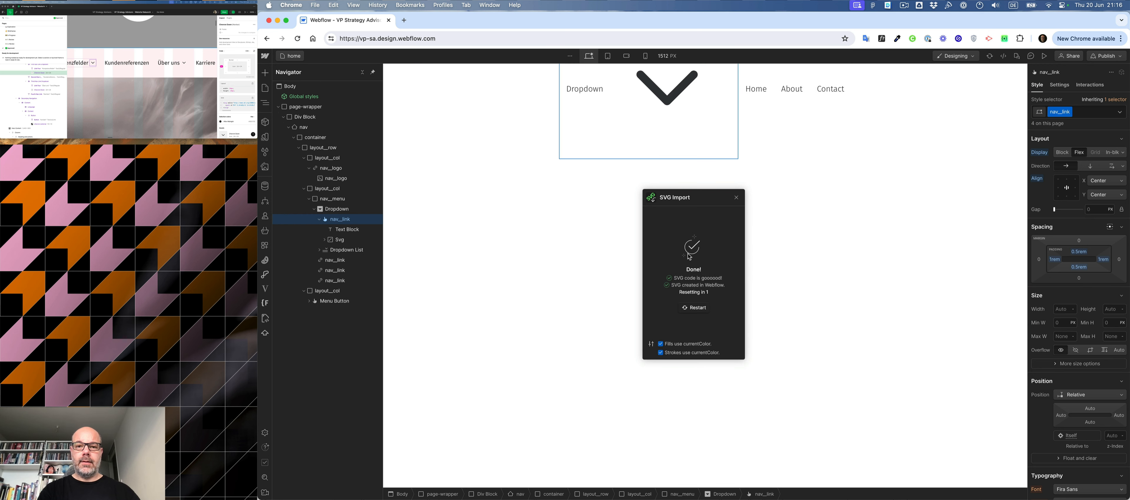
# - Assign the new class icon__chevron to the imported chevron SVG
pyautogui.click(680, 95)
pyautogui.click(1060, 112)
pyautogui.write('icon')
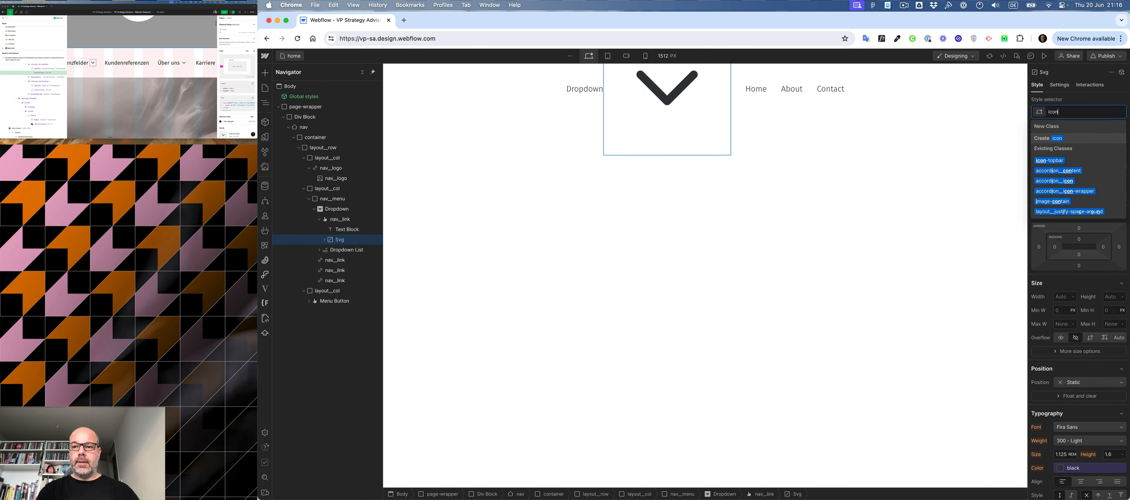
pyautogui.write('__chevron')
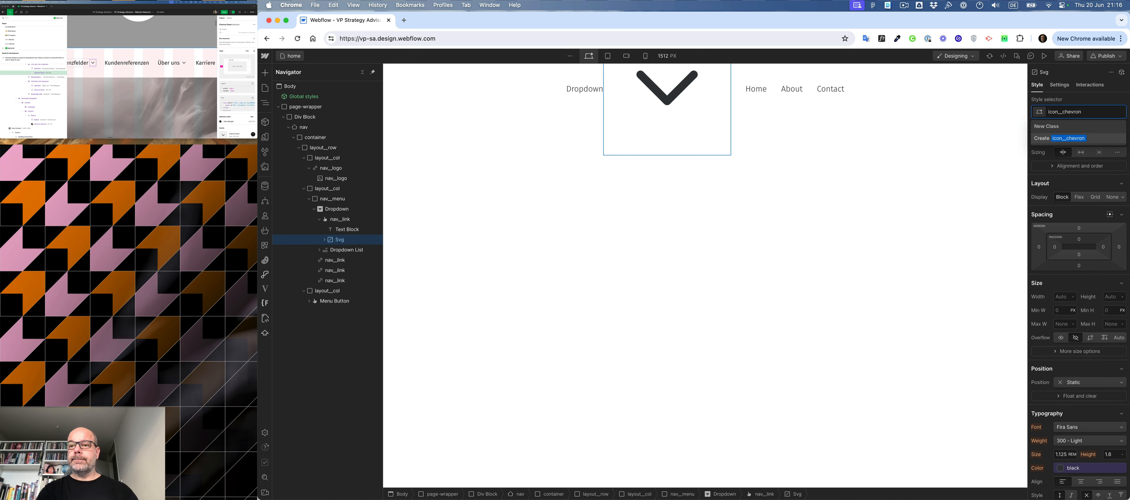
pyautogui.press('Return')
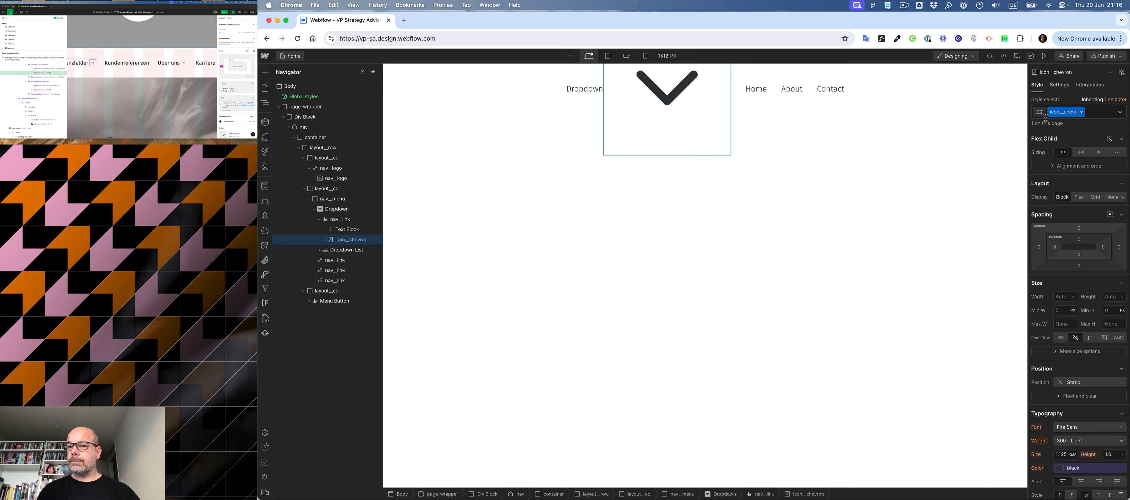
# - Rename the chevron's class to nav__icon
pyautogui.doubleClick(1067, 112)
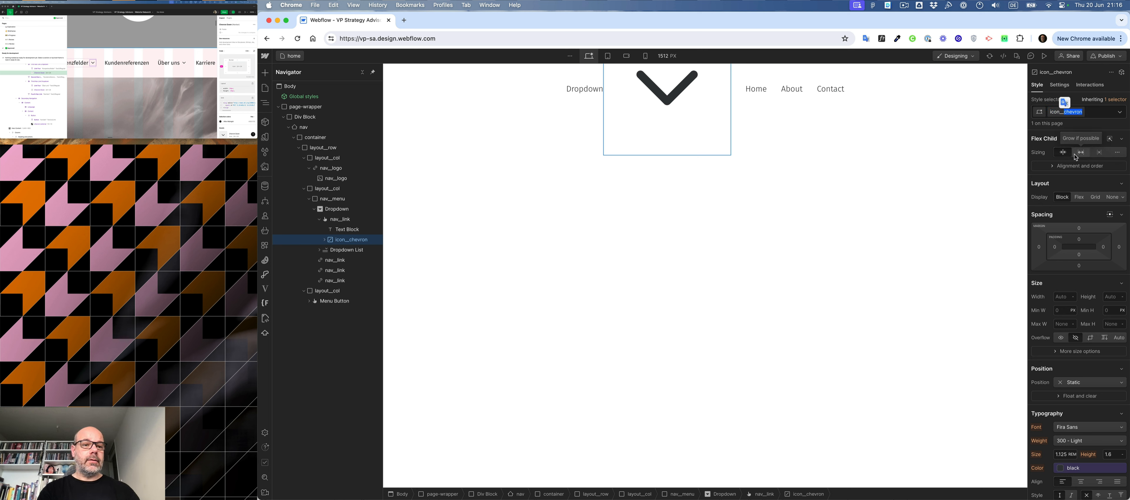
pyautogui.write('icon_')
pyautogui.press('BackSpace')
pyautogui.press('super+Left')
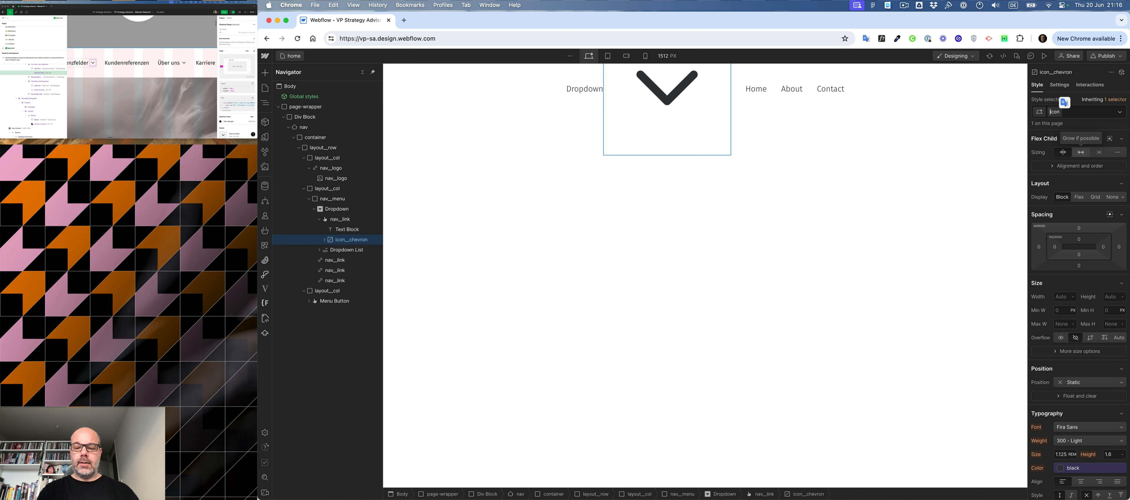
pyautogui.write('nav_')
pyautogui.press('Return')
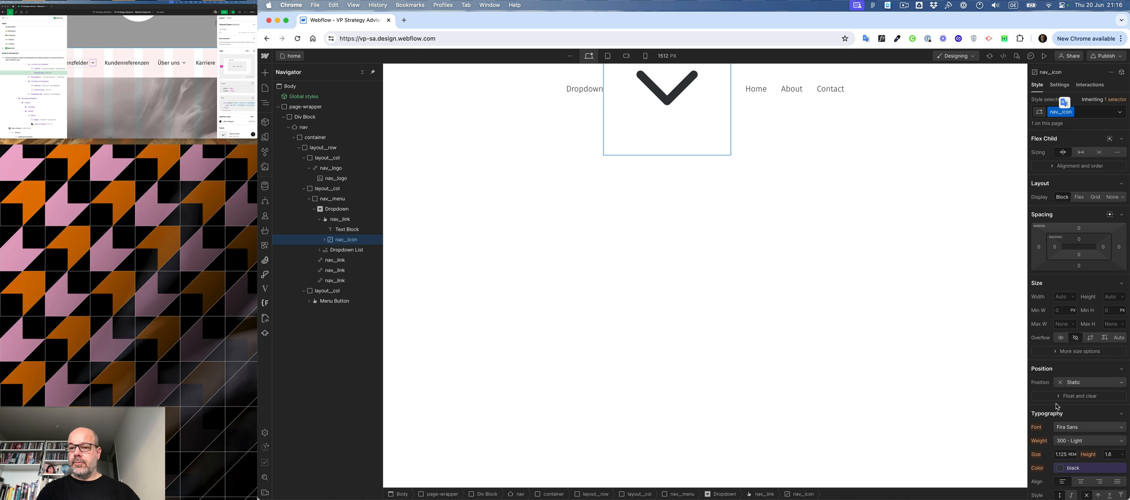
# - Set the width and height of the nav__icon class to 1.5rem
pyautogui.click(1064, 297)
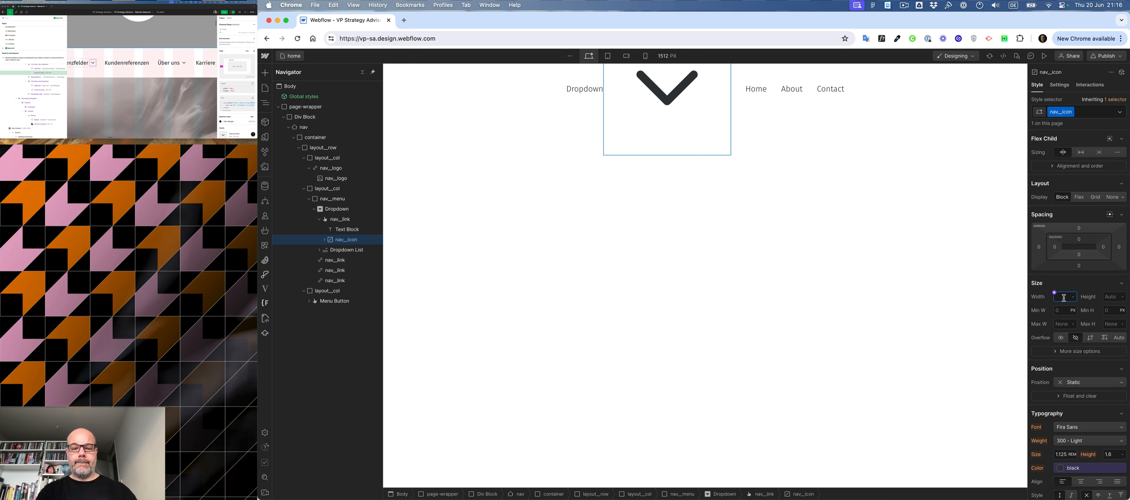
pyautogui.click(1112, 296)
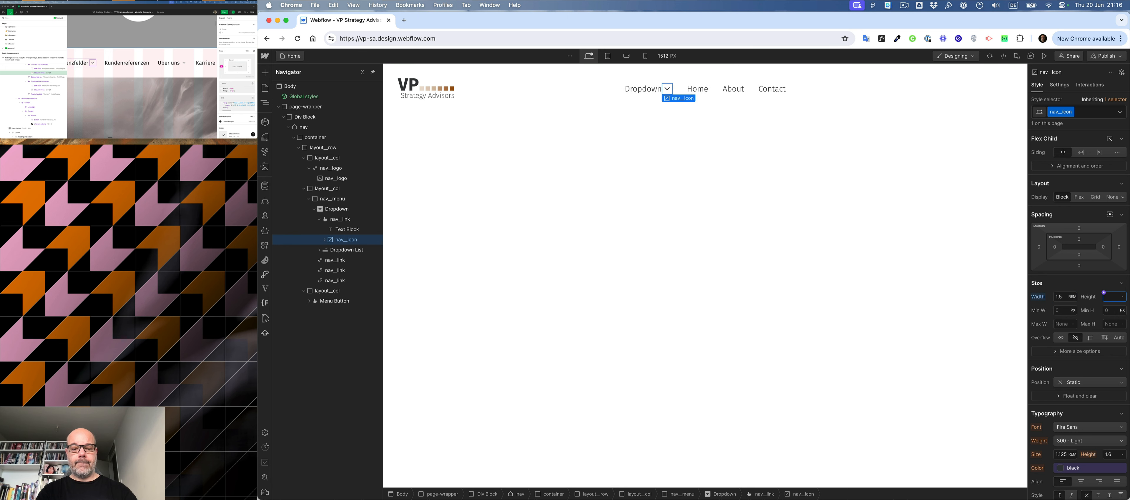
pyautogui.press('Return')
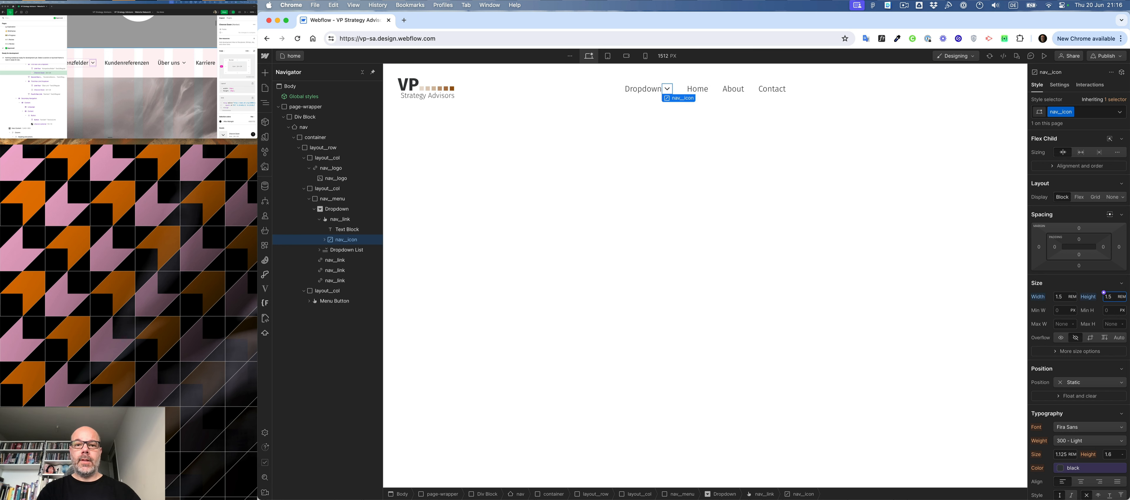
pyautogui.click(643, 96)
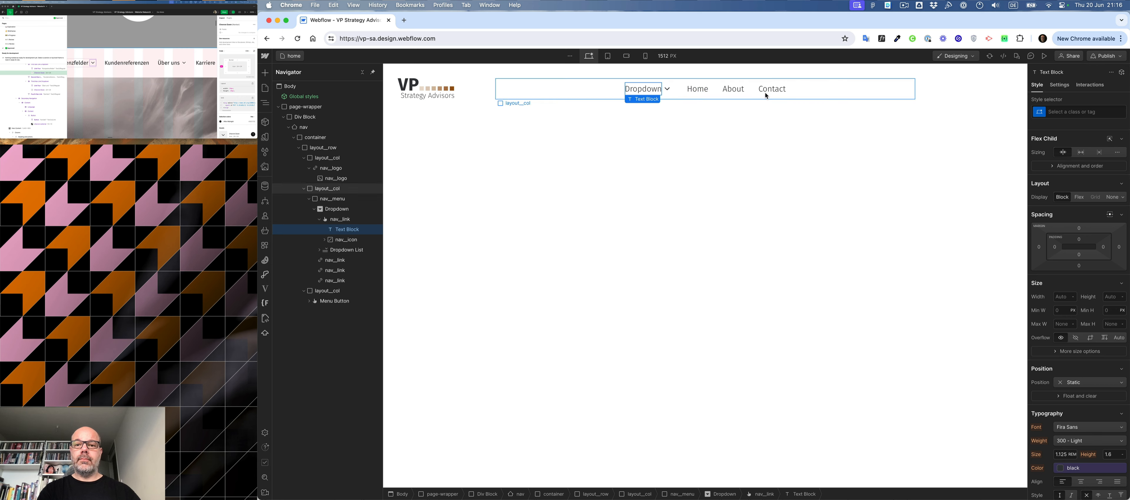
# - Check the menu text style in the design, then set the nav__link font size to 1.25rem and weight to 400 - Normal
pyautogui.hscroll(-2, 109, 64)
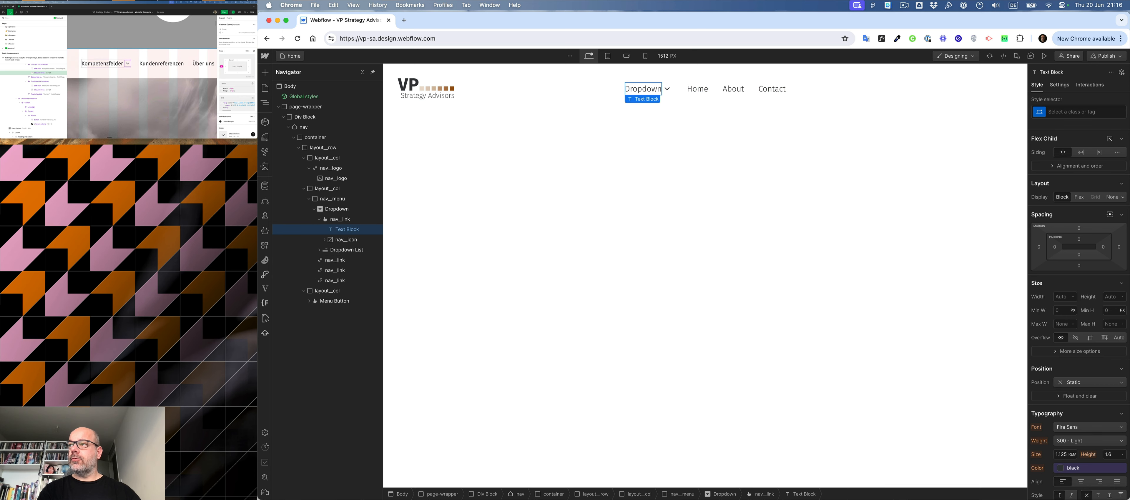
pyautogui.click(109, 64)
pyautogui.click(109, 63)
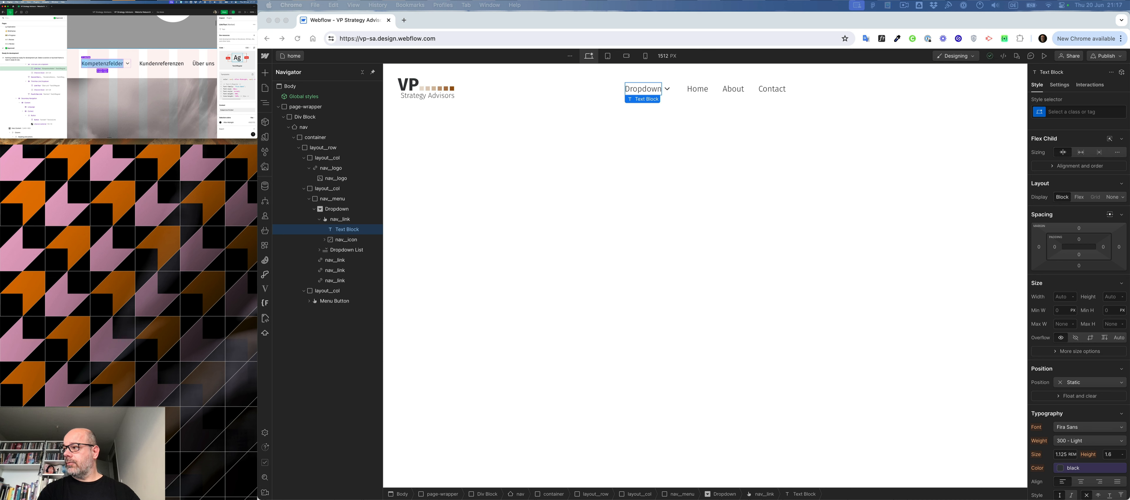
pyautogui.click(686, 91)
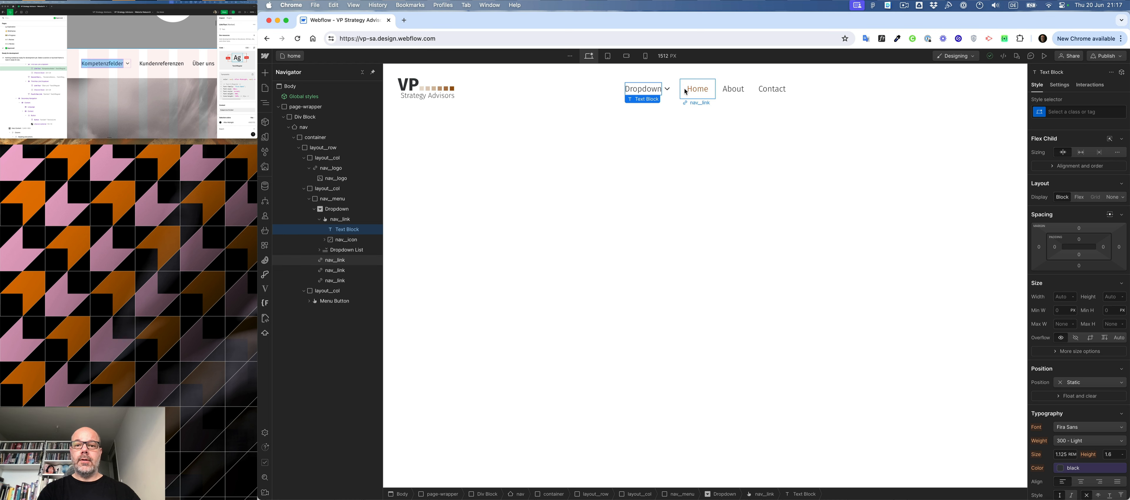
pyautogui.click(686, 92)
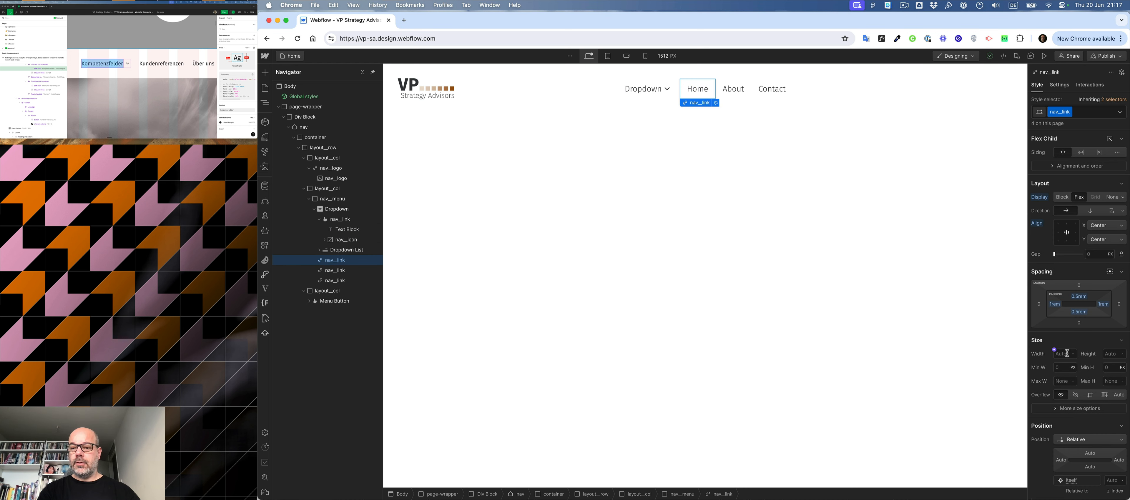
pyautogui.scroll(-5, 1067, 354)
pyautogui.click(1061, 395)
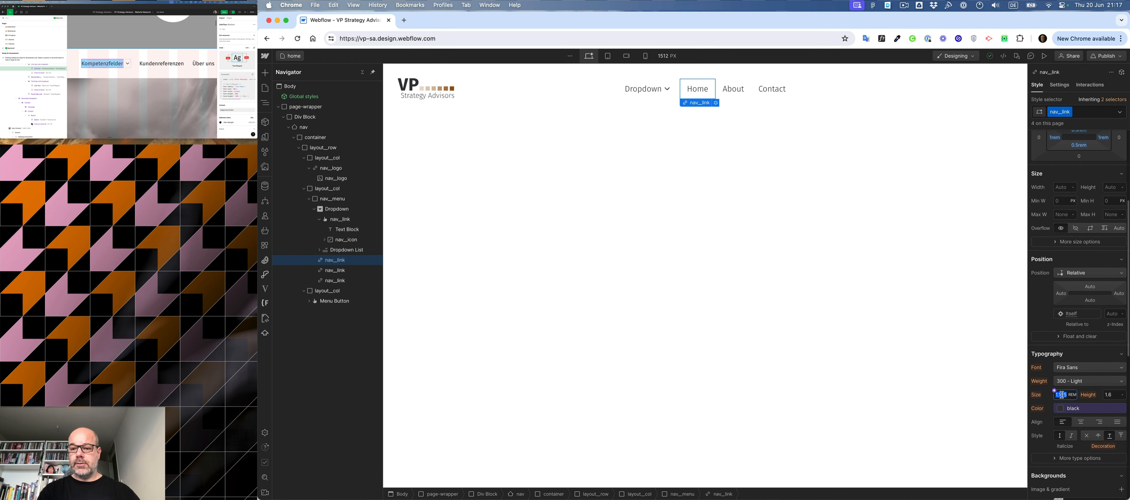
pyautogui.write('1.25')
pyautogui.click(1074, 380)
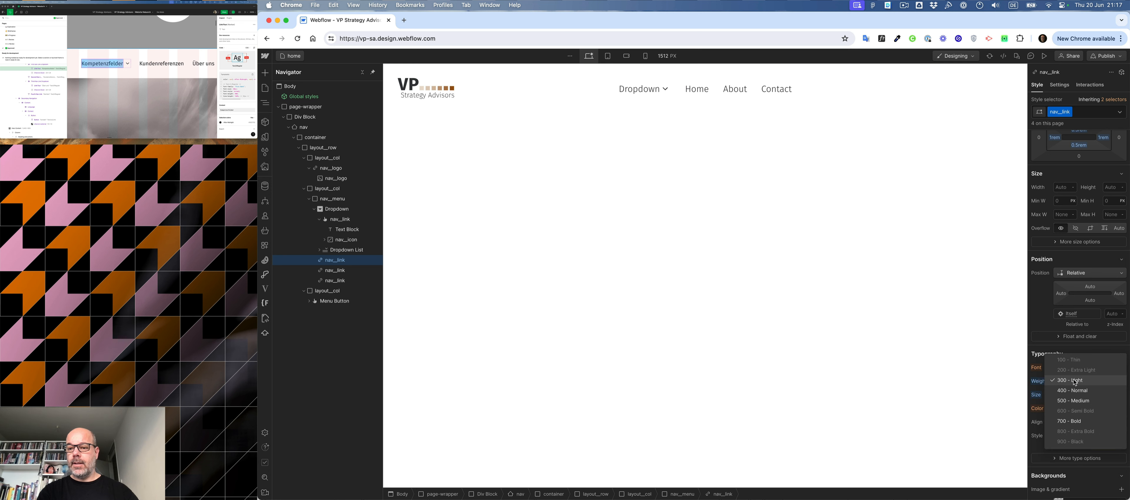
pyautogui.click(1073, 391)
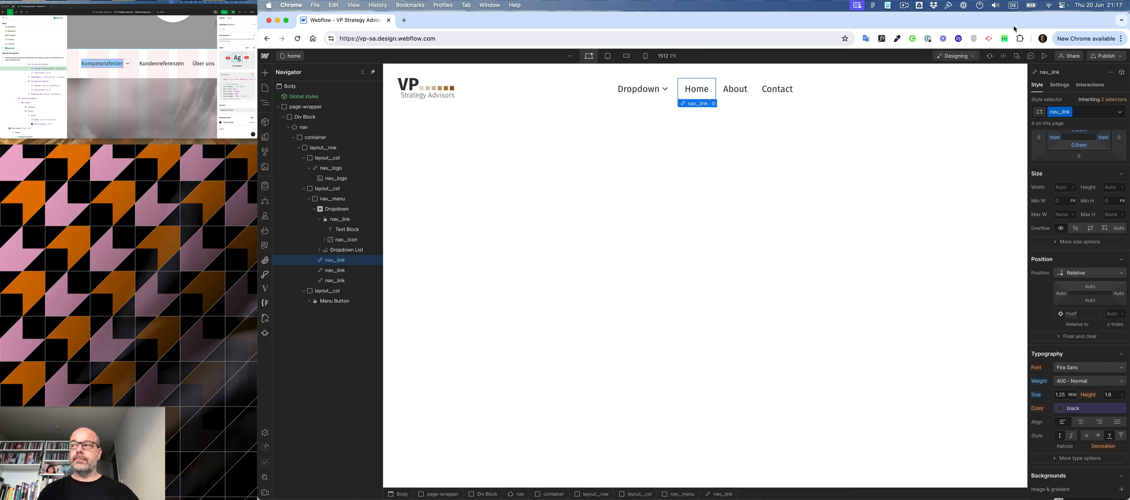
# - Replace the dropdown toggle's label with Kompetenzfelder from the design
pyautogui.click(71, 69)
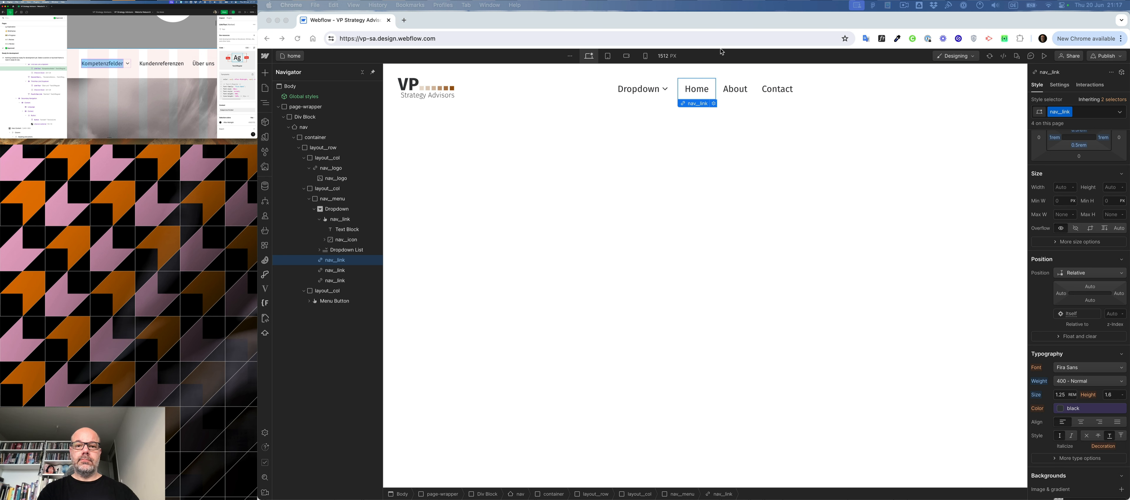
pyautogui.click(643, 89)
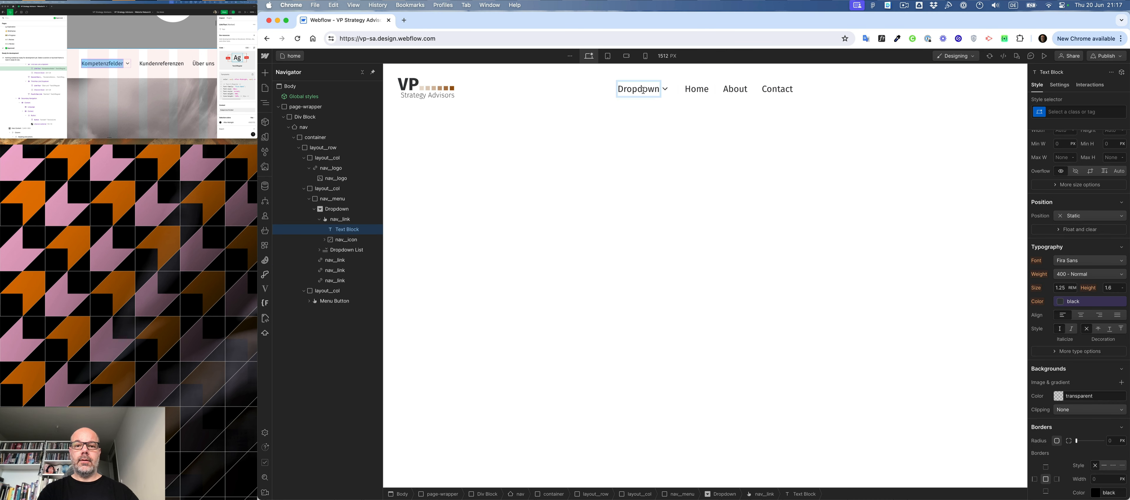
pyautogui.doubleClick(643, 89)
pyautogui.write('Kompetenzfelder')
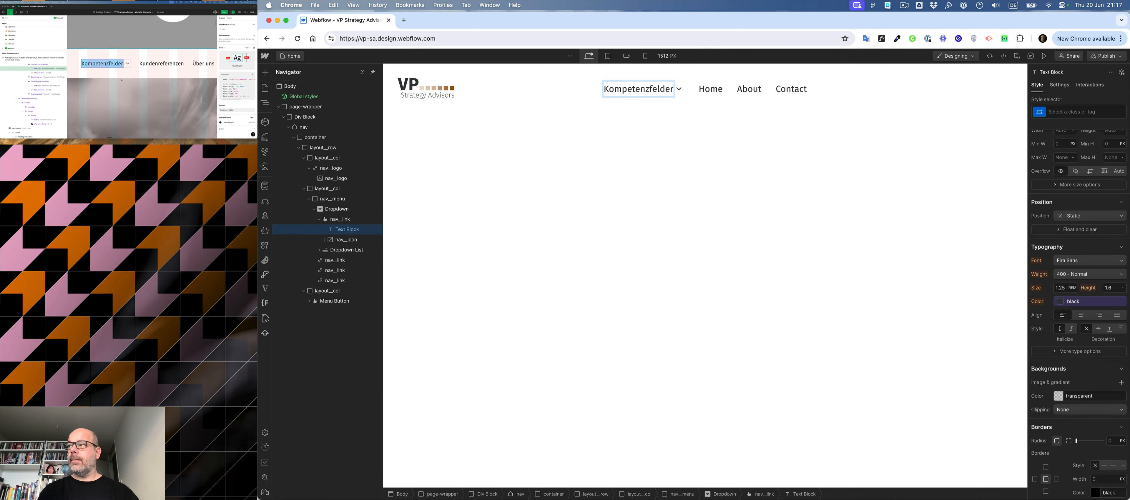
# - Copy Kundenreferenzen from the design and paste it over the Home link's text
pyautogui.click(149, 64)
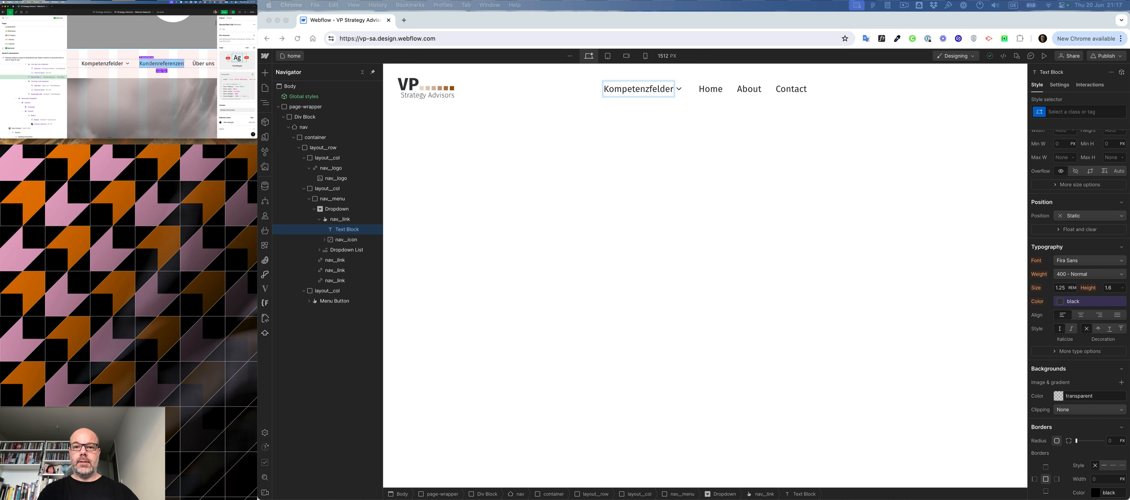
pyautogui.click(717, 93)
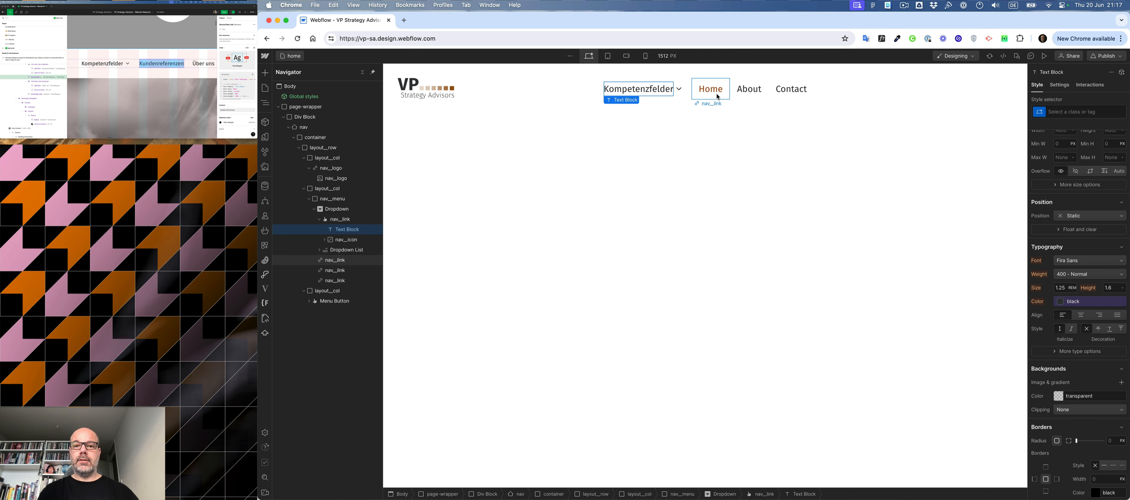
pyautogui.doubleClick(713, 90)
pyautogui.write('Kundenreferenzen')
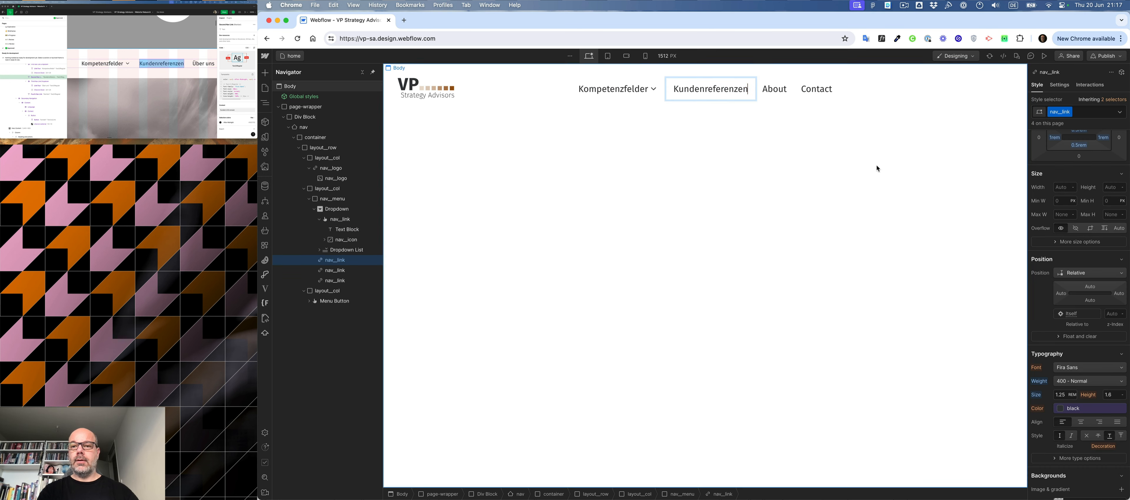
# - Replace the About link's text with Karriere from the design and delete the Contact link
pyautogui.click(175, 63)
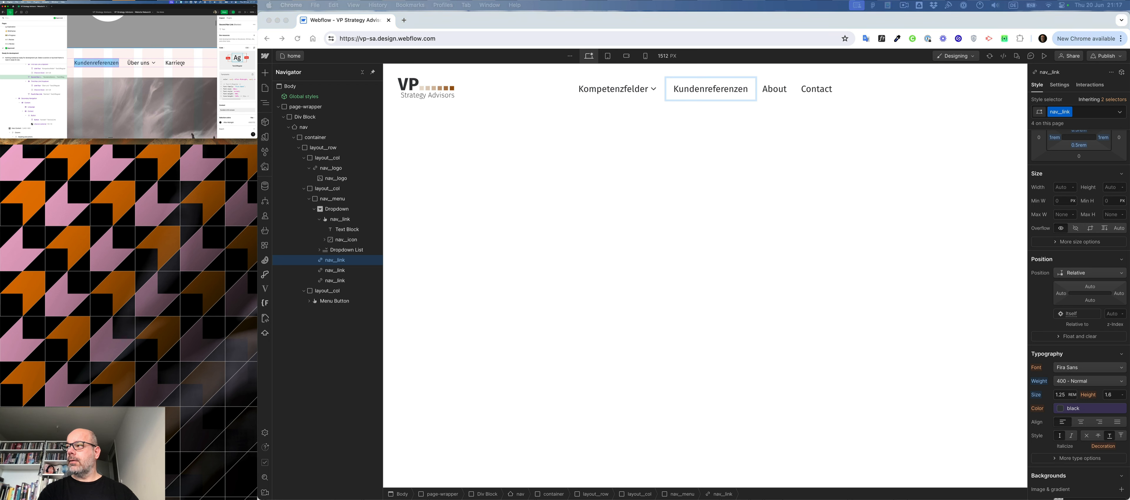
pyautogui.doubleClick(175, 62)
pyautogui.press('super+c')
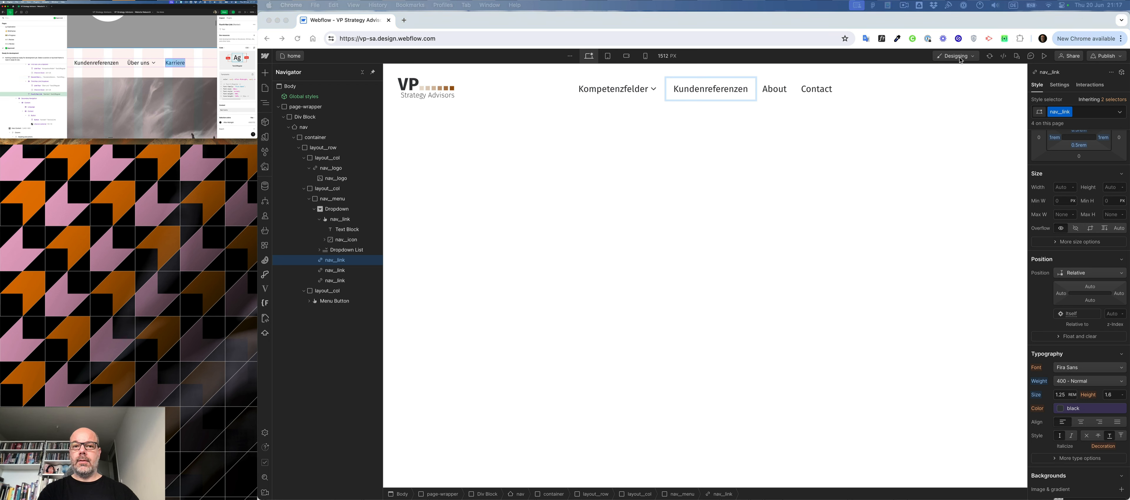
pyautogui.click(782, 97)
pyautogui.doubleClick(773, 88)
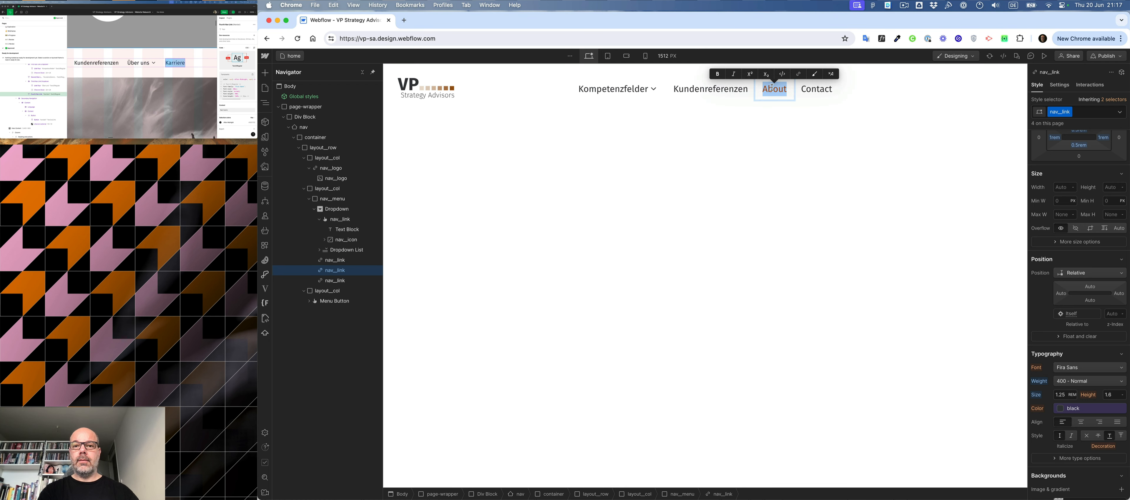
pyautogui.press('super+v')
pyautogui.click(816, 90)
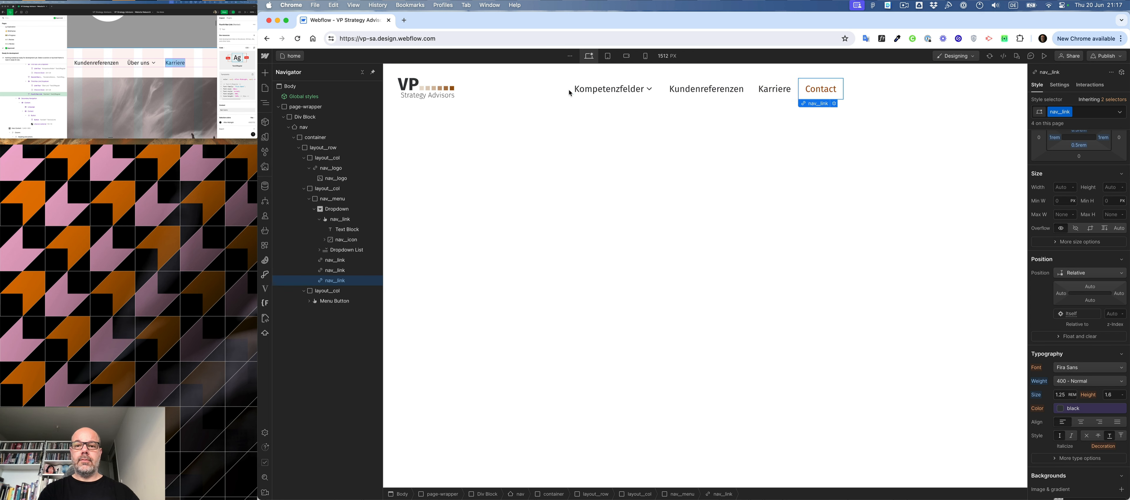
pyautogui.press('BackSpace')
# - Duplicate the Kompetenzfelder dropdown and place the copy between the Kundenreferenzen and Karriere links
pyautogui.click(623, 90)
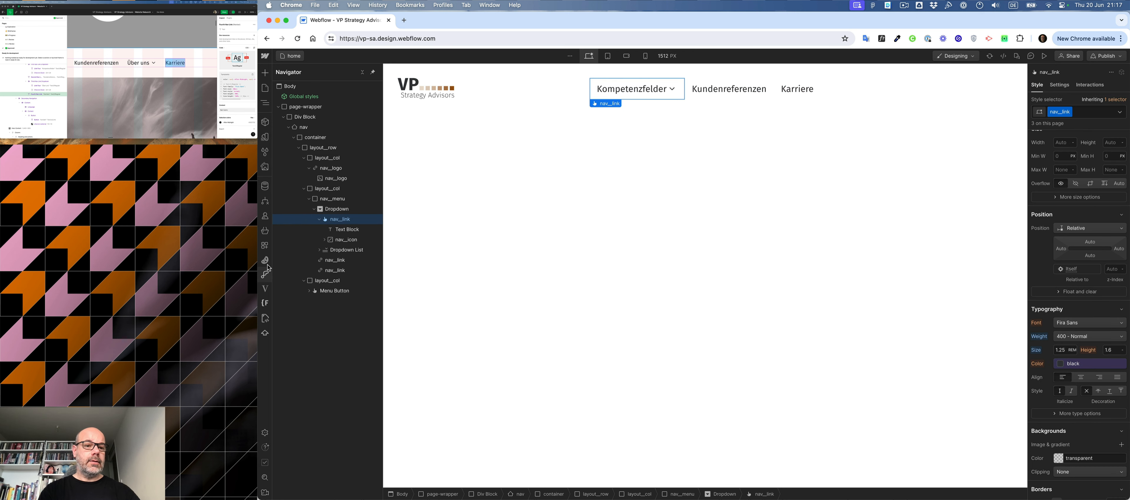
pyautogui.click(315, 210)
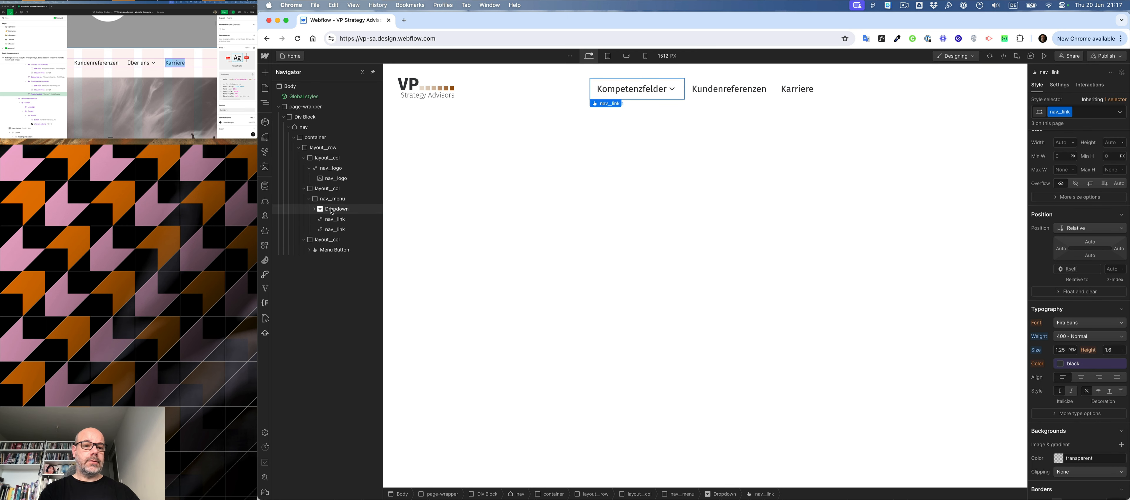
pyautogui.moveTo(331, 213); pyautogui.dragTo(332, 225)
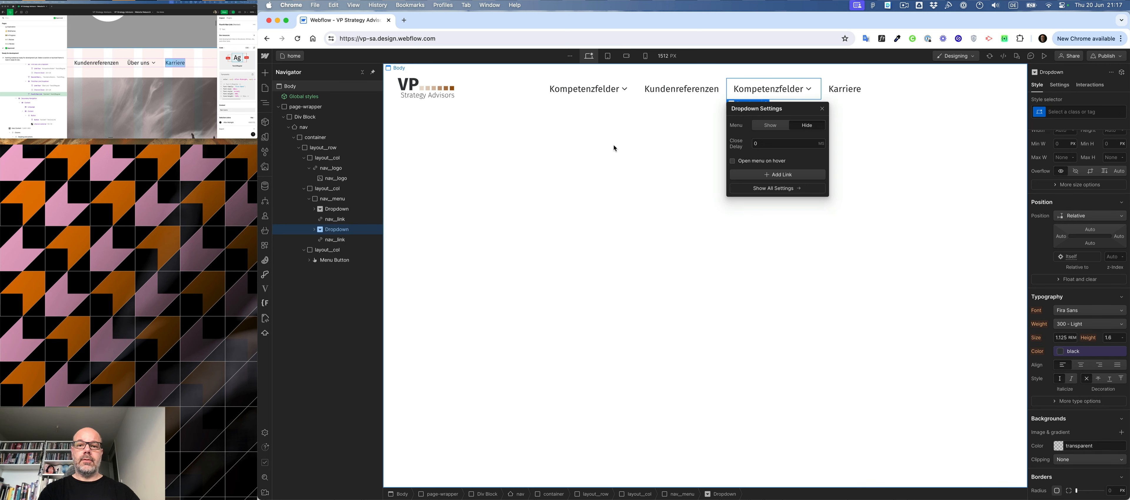
# - Replace the duplicated dropdown's label with Über uns from the design
pyautogui.click(755, 90)
pyautogui.click(138, 63)
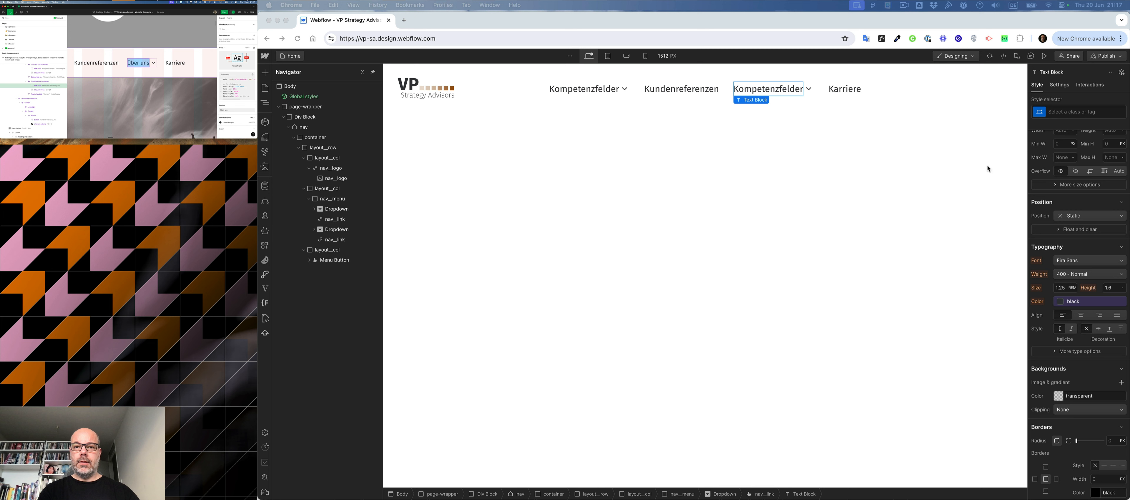
pyautogui.click(769, 87)
pyautogui.doubleClick(769, 88)
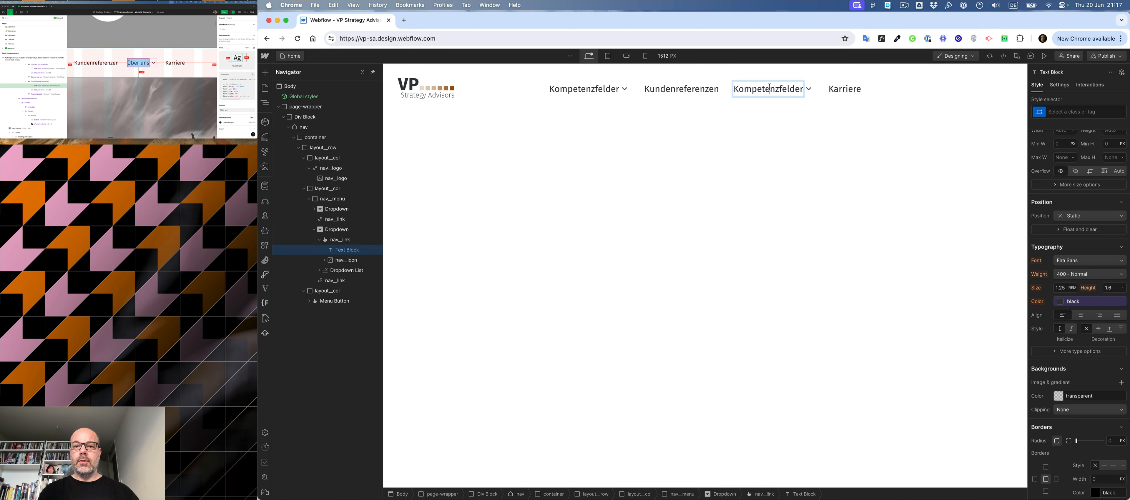
pyautogui.doubleClick(770, 88)
pyautogui.press('super+v')
pyautogui.click(749, 256)
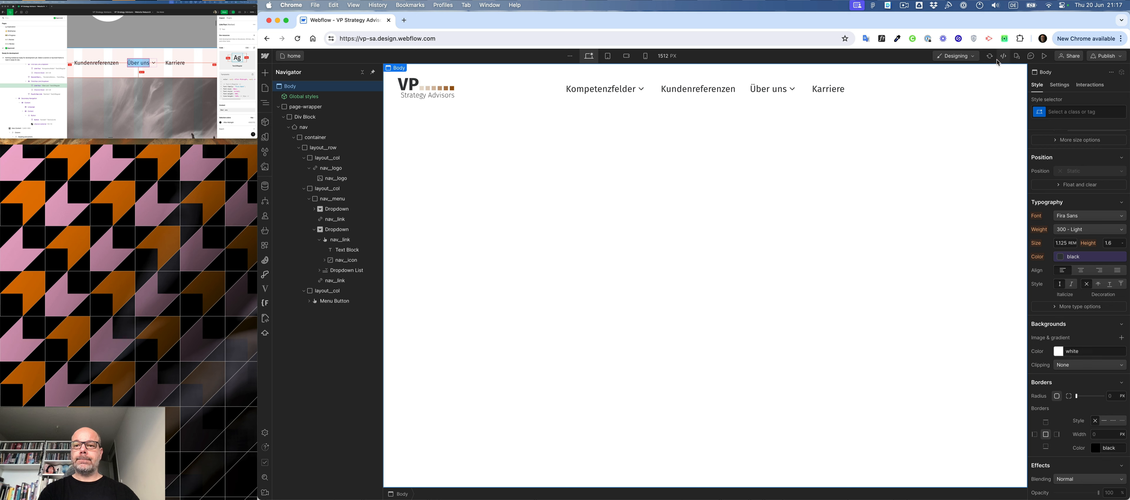
# - Choose German (Standard) as the primary locale in the site's localization settings
pyautogui.click(978, 91)
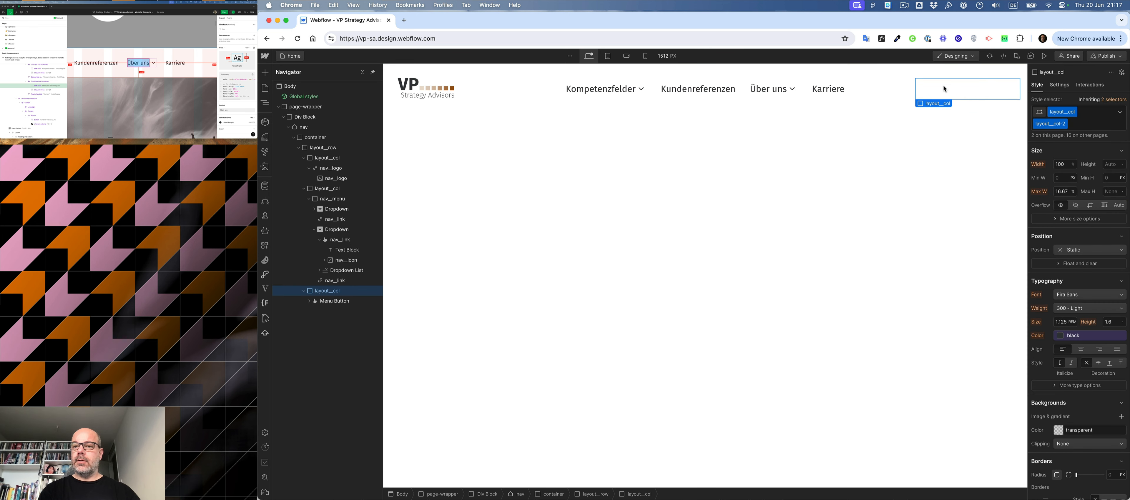
pyautogui.hscroll(5, 177, 76)
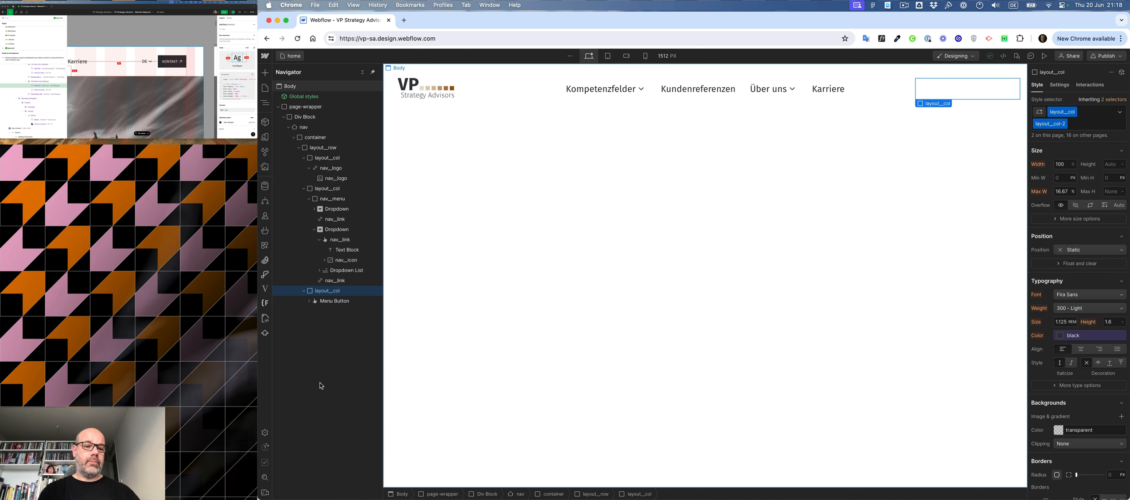
pyautogui.click(265, 433)
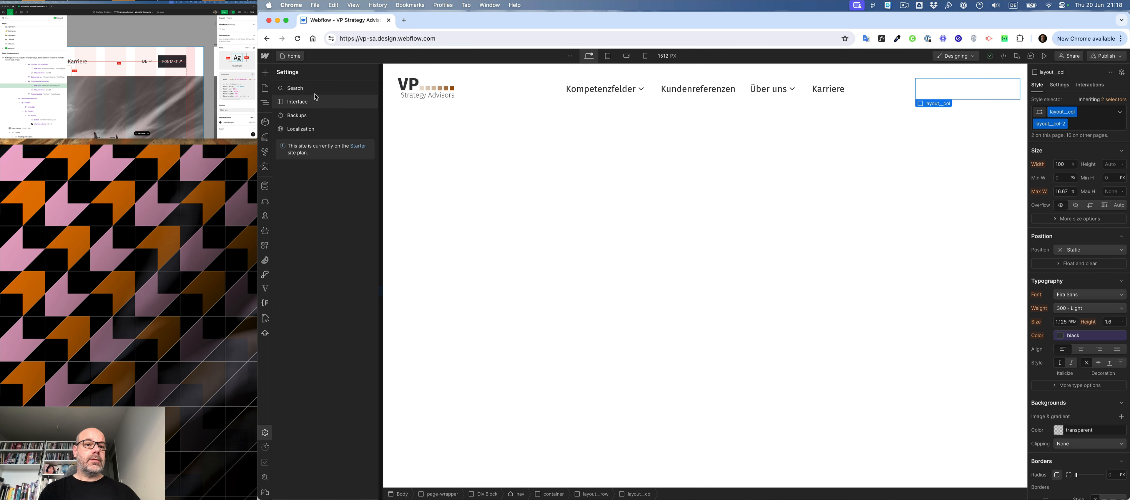
pyautogui.click(301, 130)
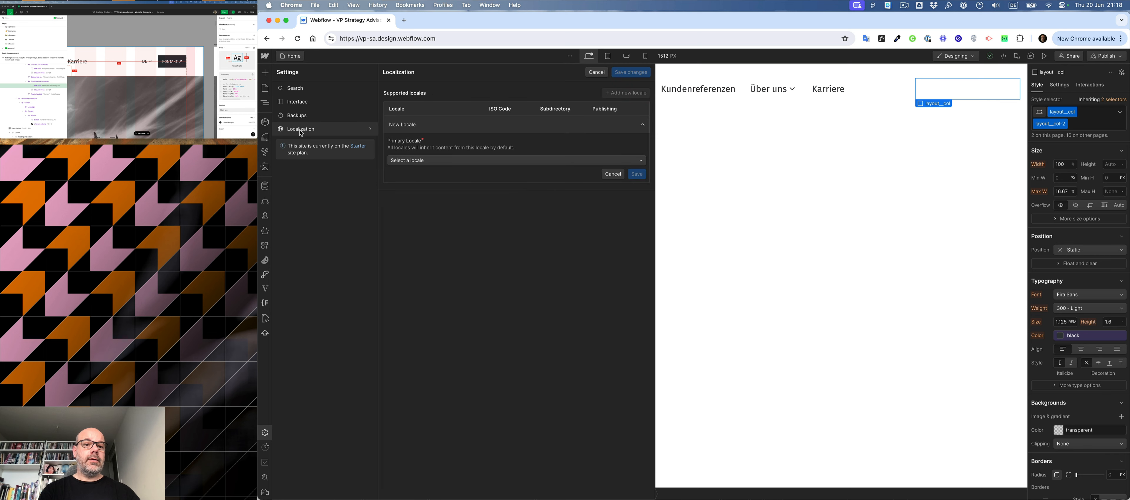
pyautogui.click(463, 163)
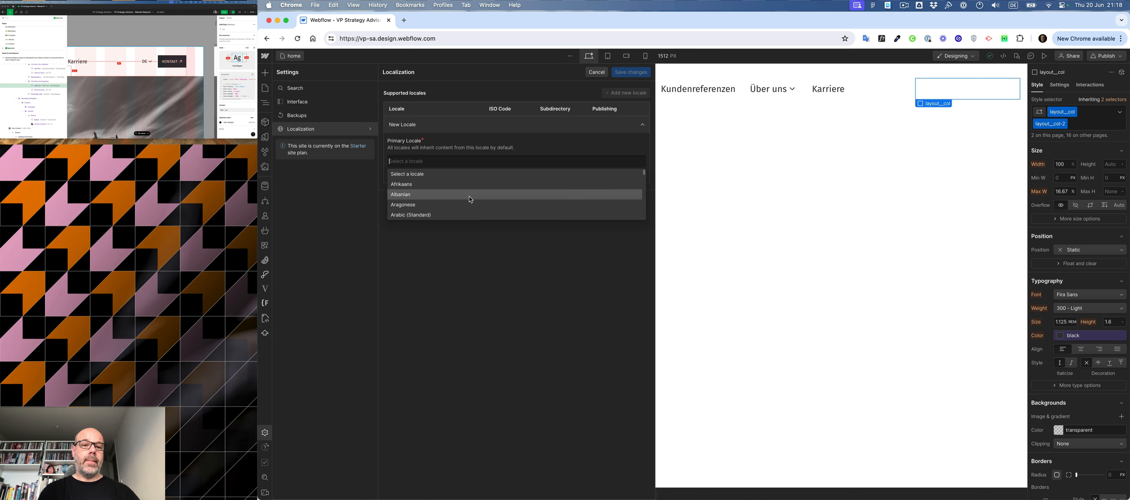
pyautogui.scroll(-3, 469, 197)
pyautogui.write('ger')
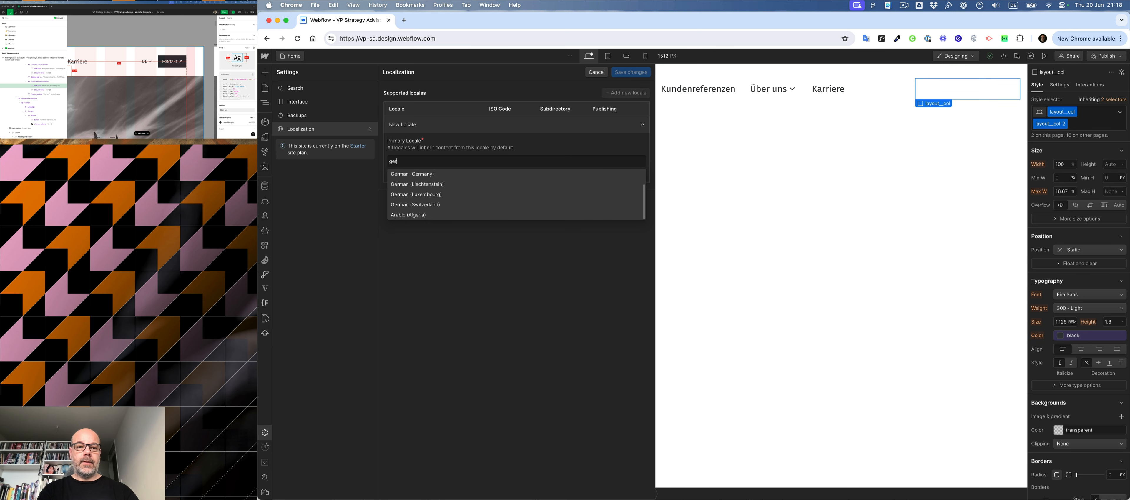
pyautogui.scroll(2, 428, 189)
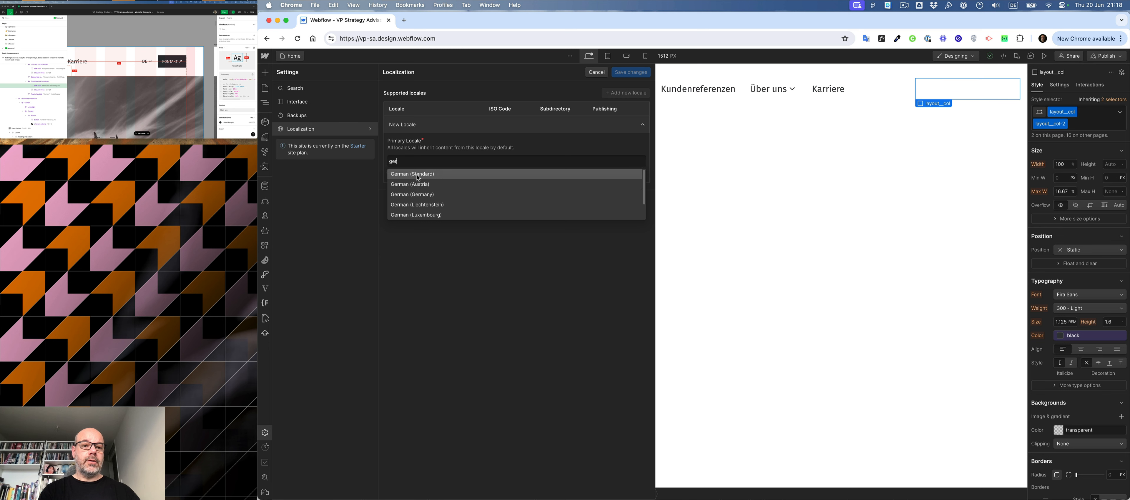
pyautogui.click(418, 175)
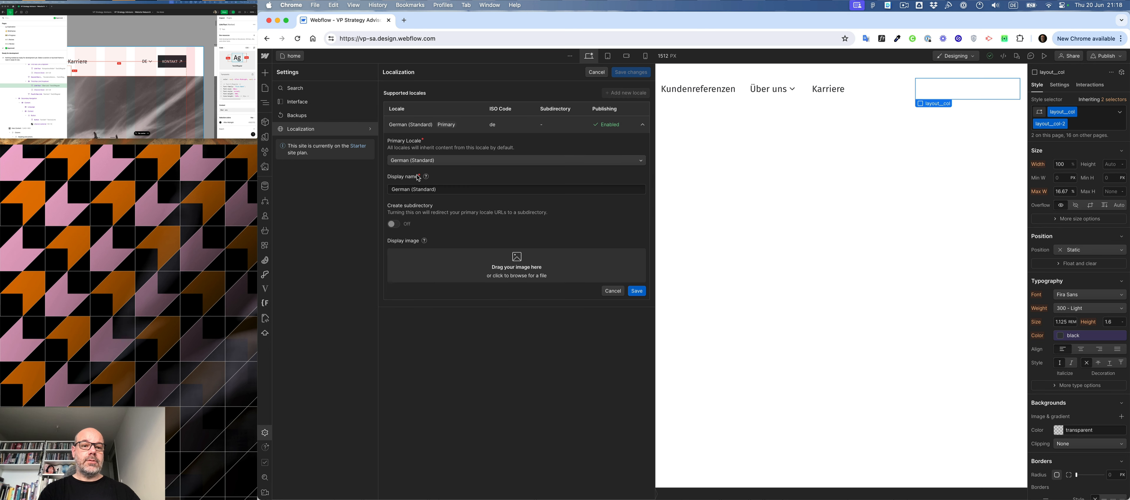
# - Set the primary locale's display name to DE and save the localization changes
pyautogui.click(409, 189)
pyautogui.press('super+a')
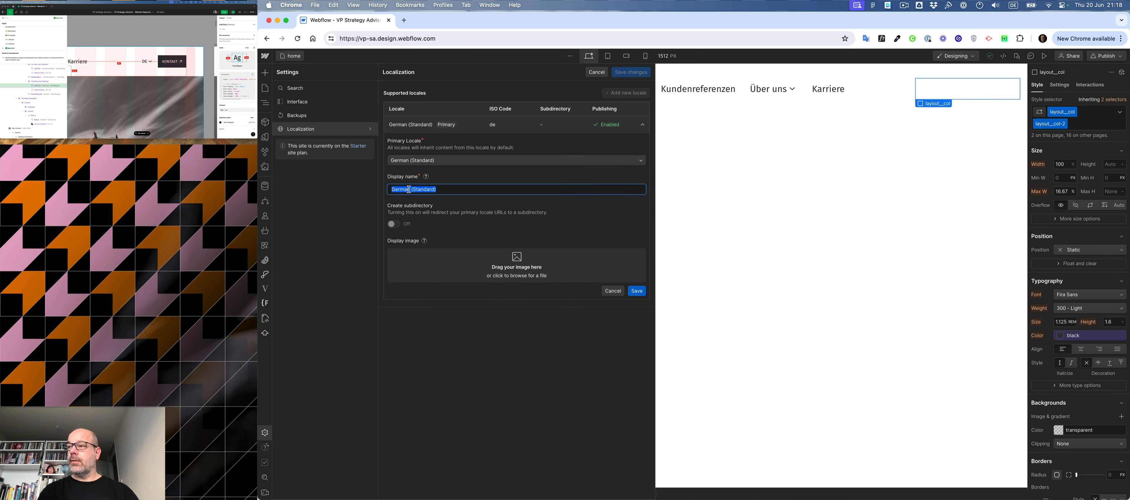
pyautogui.write('DE')
pyautogui.click(449, 234)
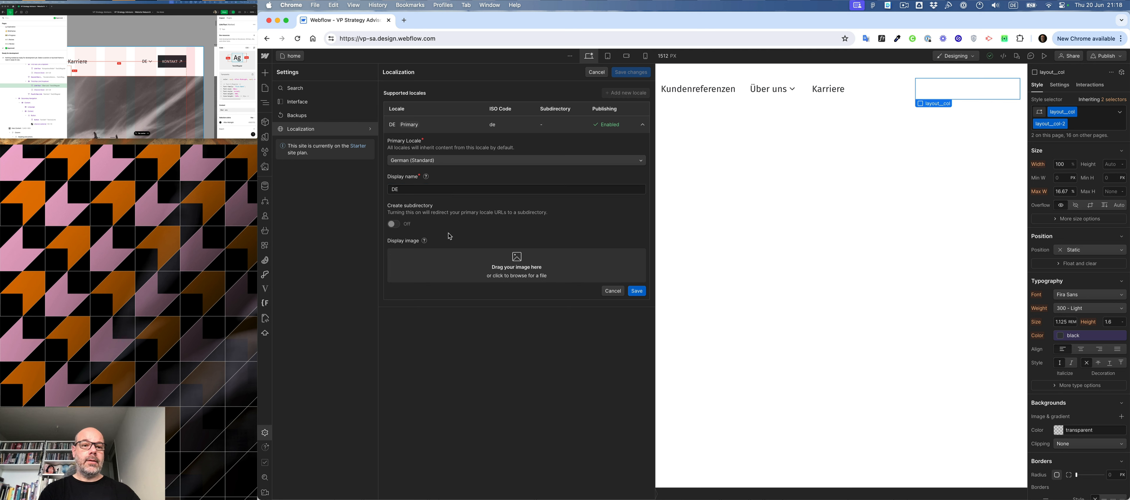
pyautogui.click(639, 292)
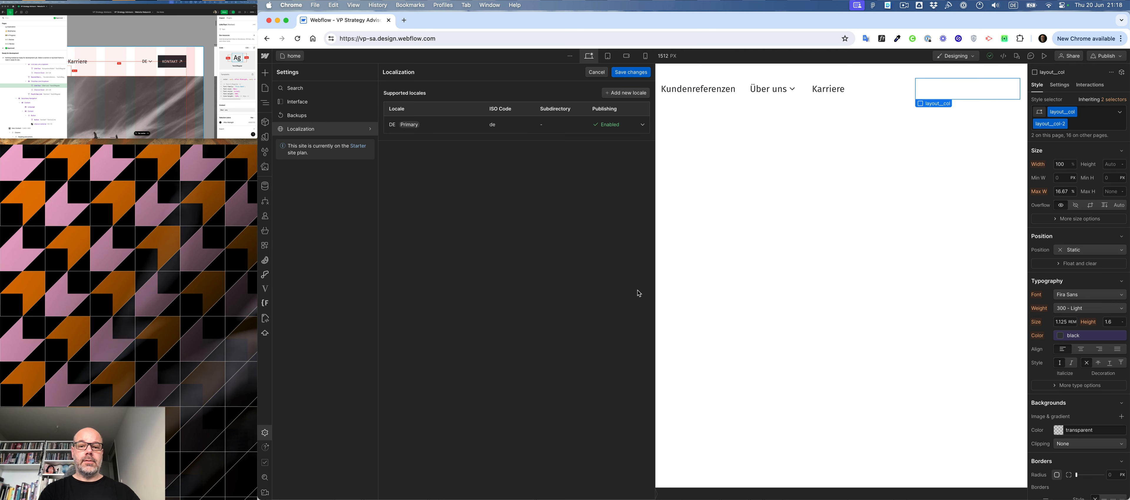
pyautogui.click(631, 72)
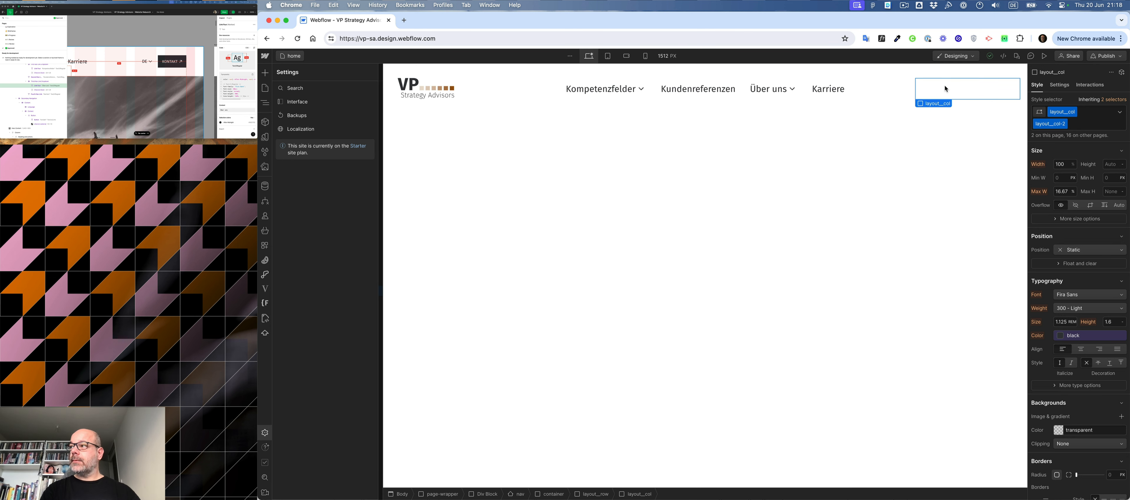
# - Add a link block to the navigation's third layout column and give it the existing button class
pyautogui.press('z')
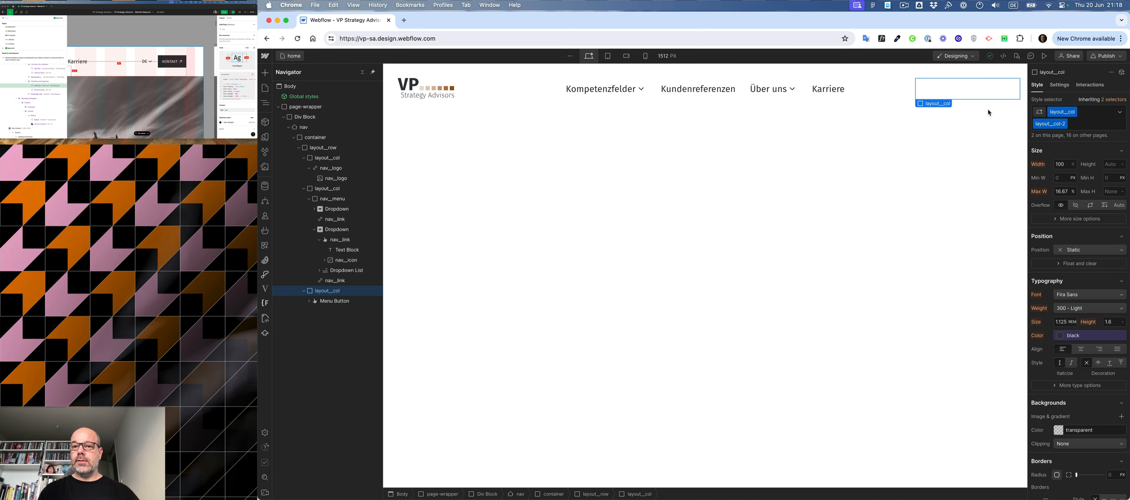
pyautogui.press('super+k')
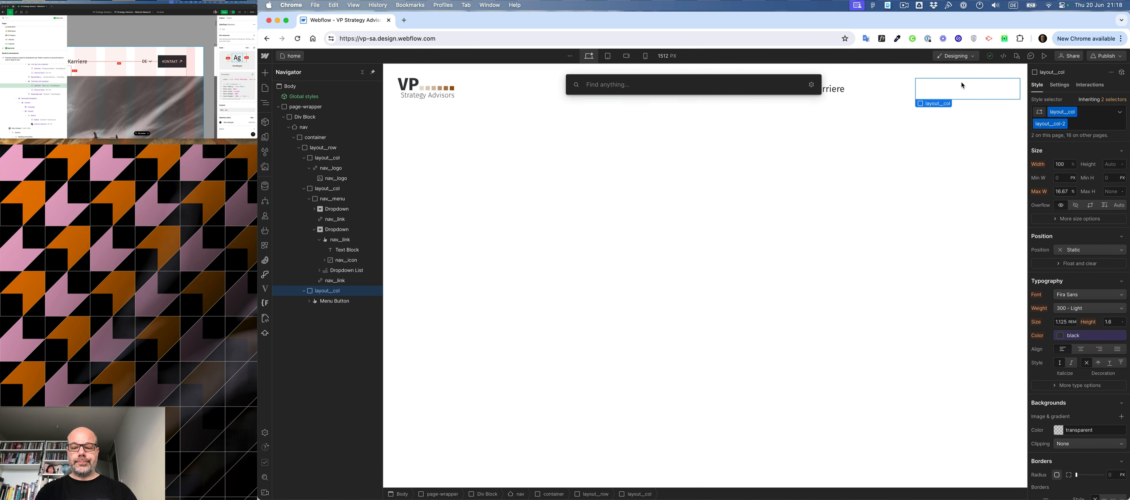
pyautogui.write('link')
pyautogui.press('Return')
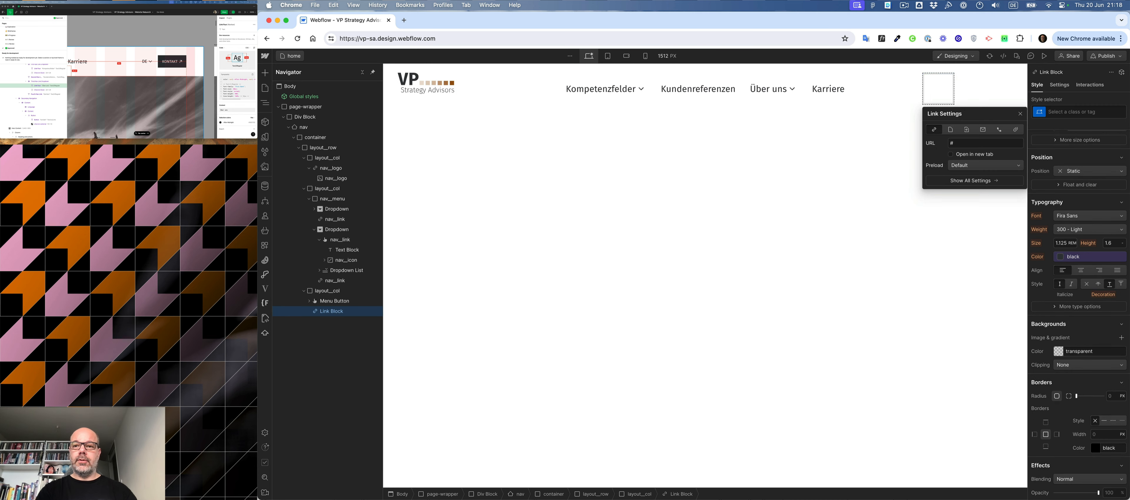
pyautogui.press('super+Return')
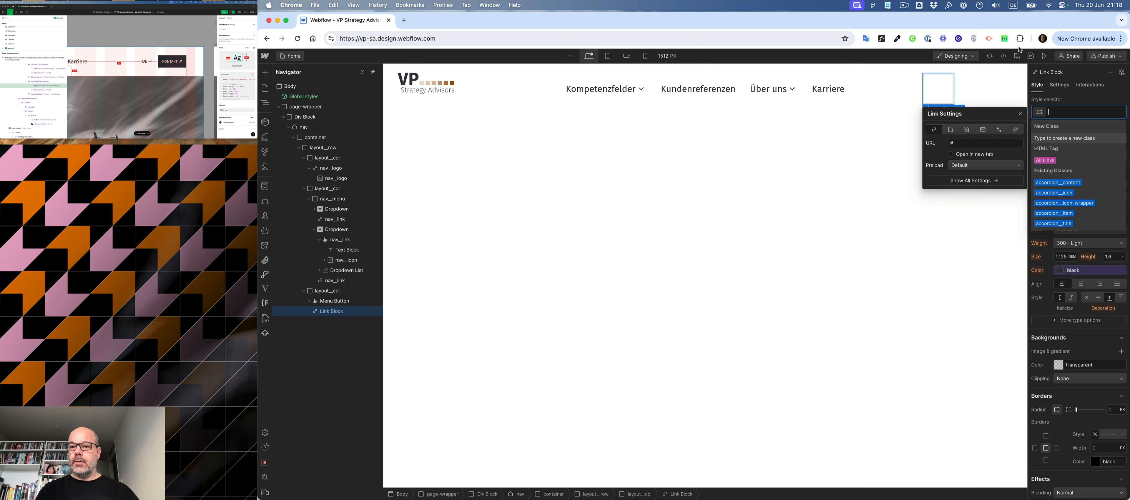
pyautogui.write('b')
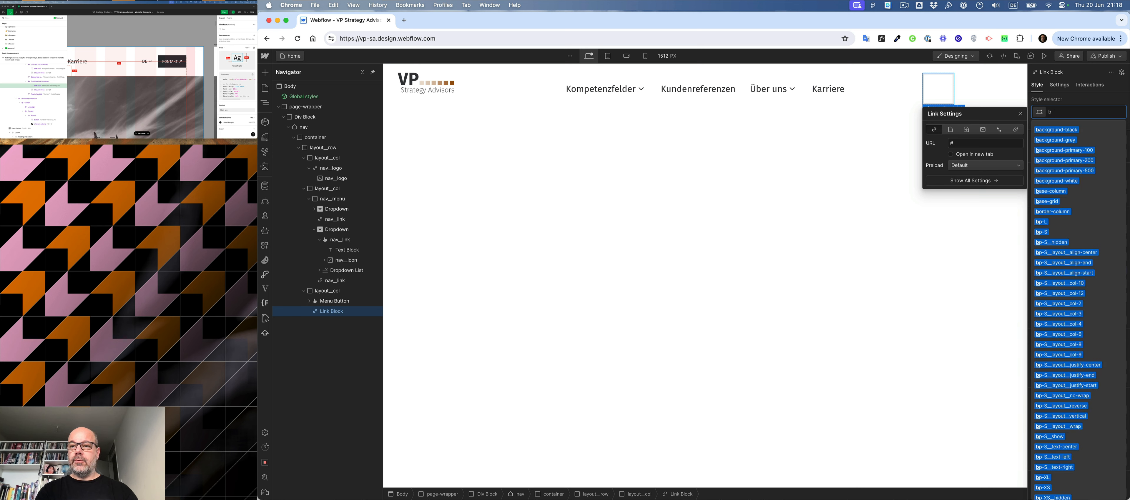
pyautogui.write('utton')
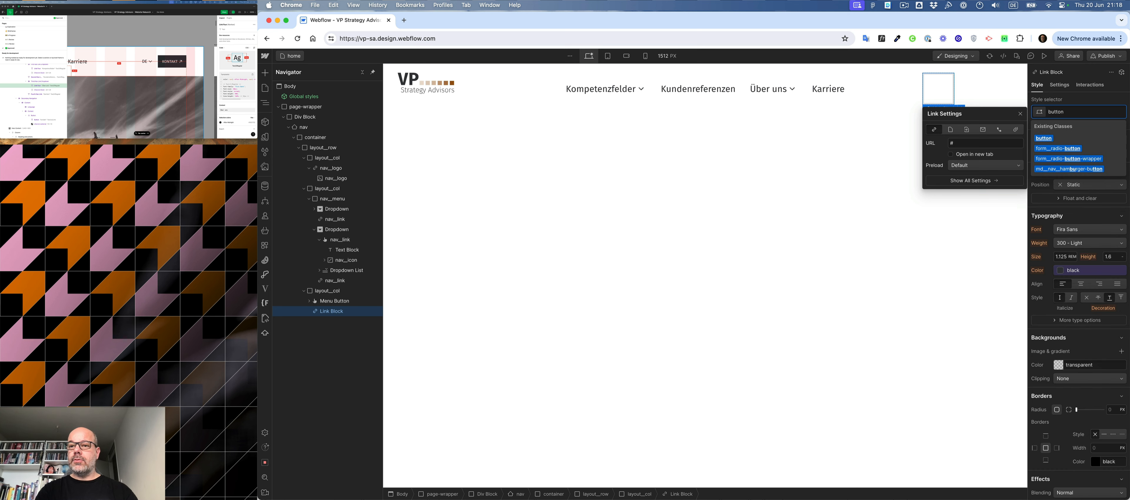
pyautogui.press('Return')
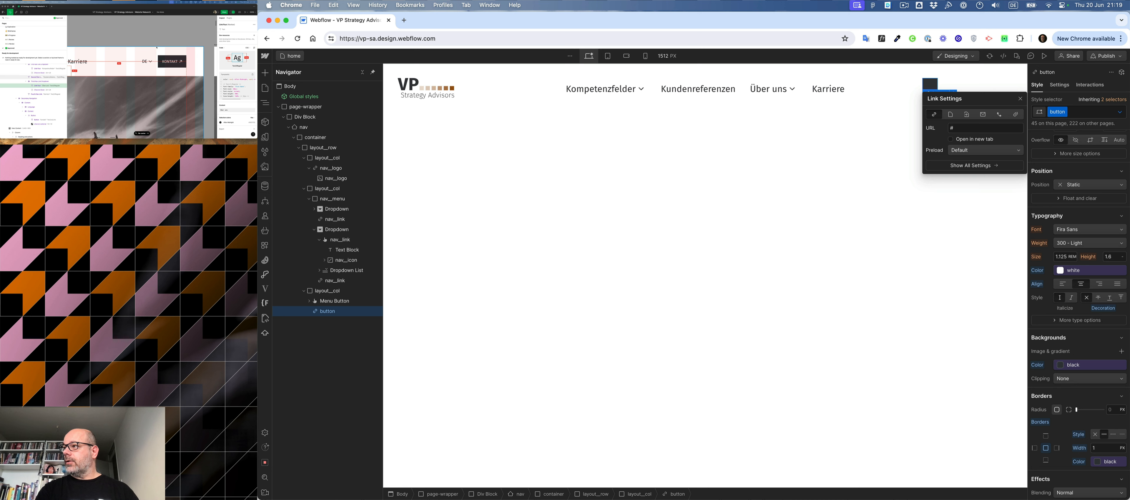
# - Check the design's contact button, then set the button class's font size to 14/16 rem and its weight to 400 - Normal
pyautogui.click(179, 61)
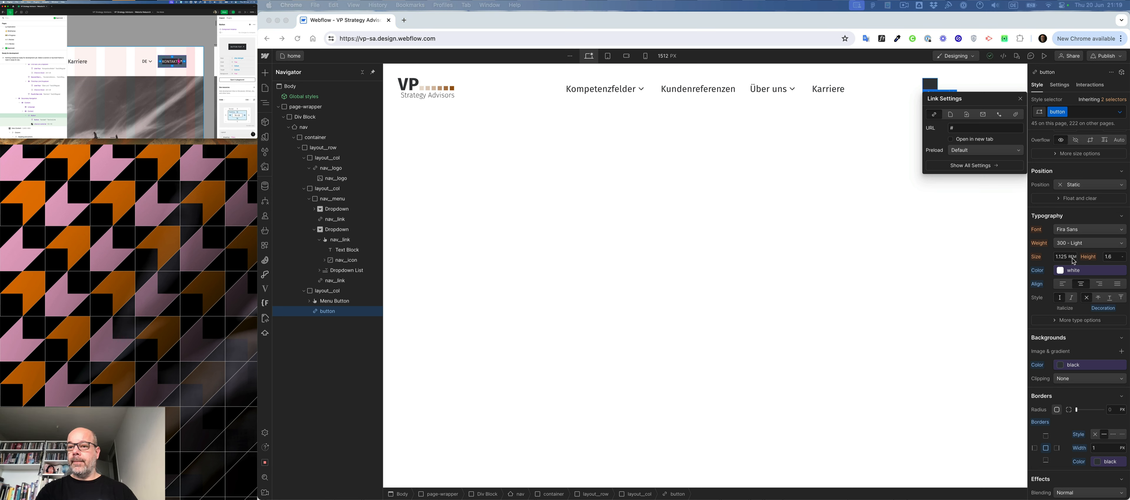
pyautogui.scroll(4, 1073, 261)
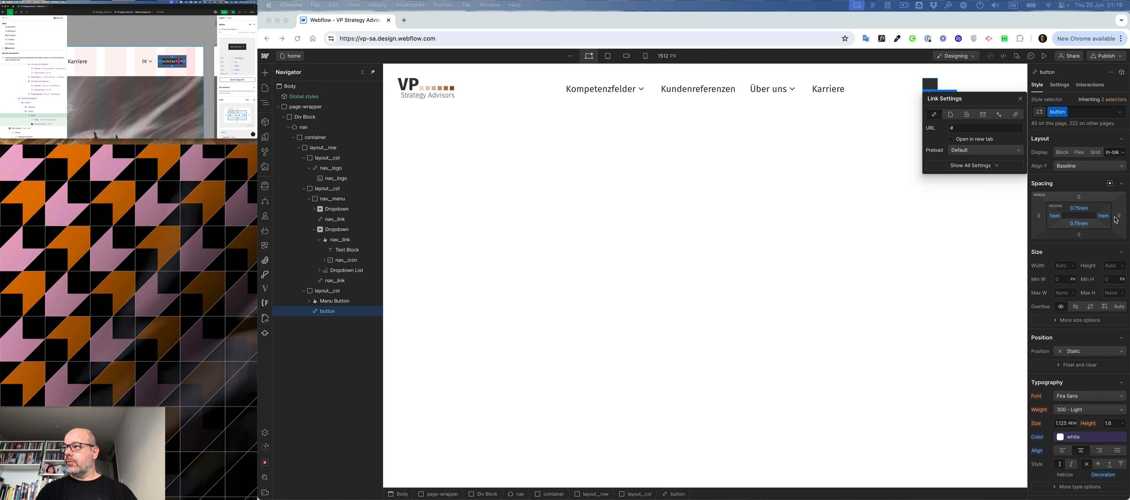
pyautogui.scroll(-10, 1087, 290)
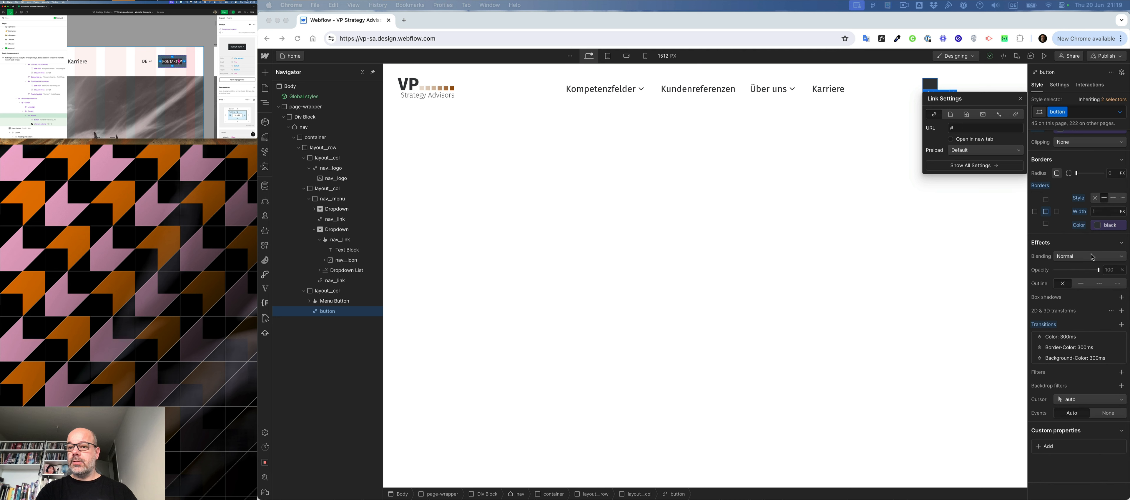
pyautogui.scroll(5, 1085, 263)
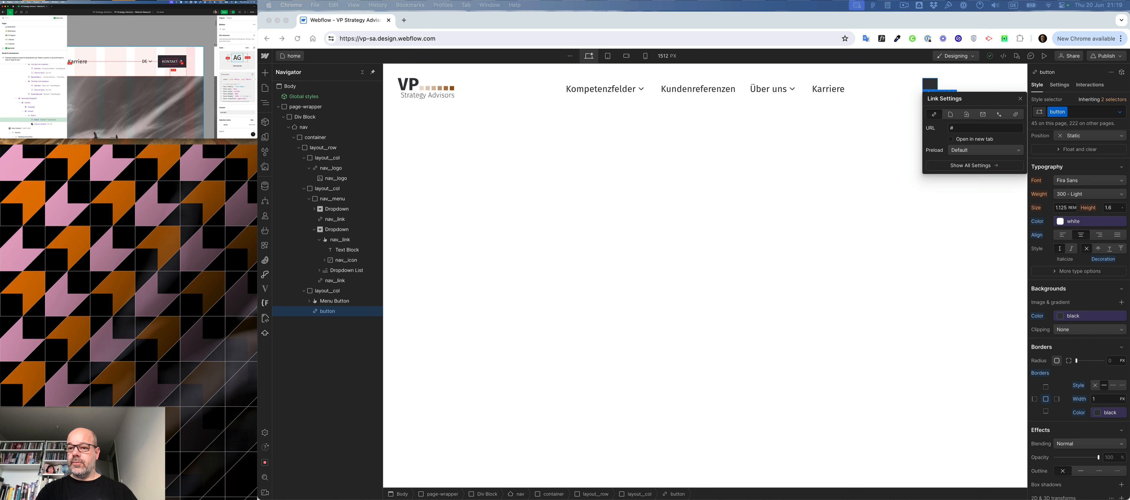
pyautogui.scroll(3, 1056, 292)
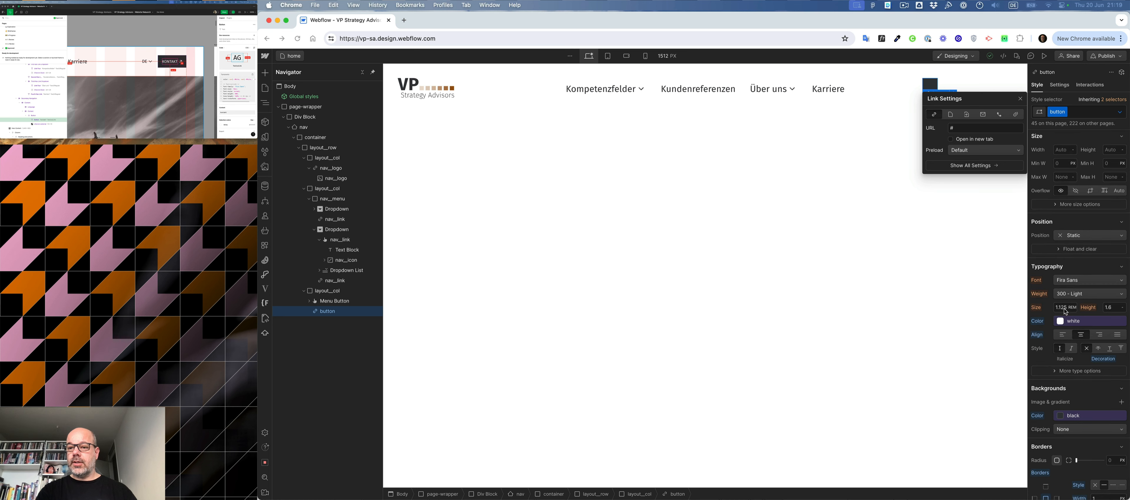
pyautogui.click(1065, 308)
pyautogui.write('14/16')
pyautogui.press('Return')
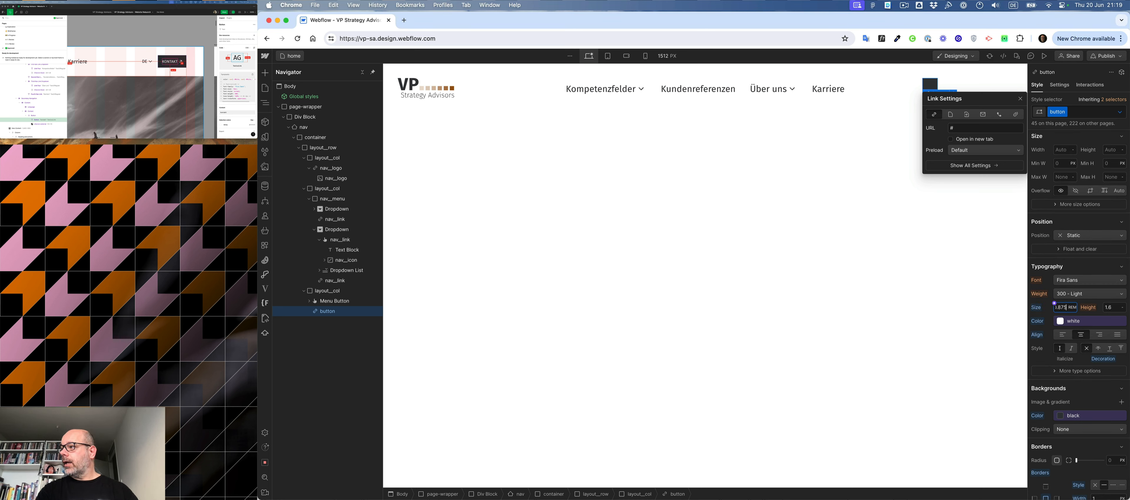
pyautogui.click(1078, 296)
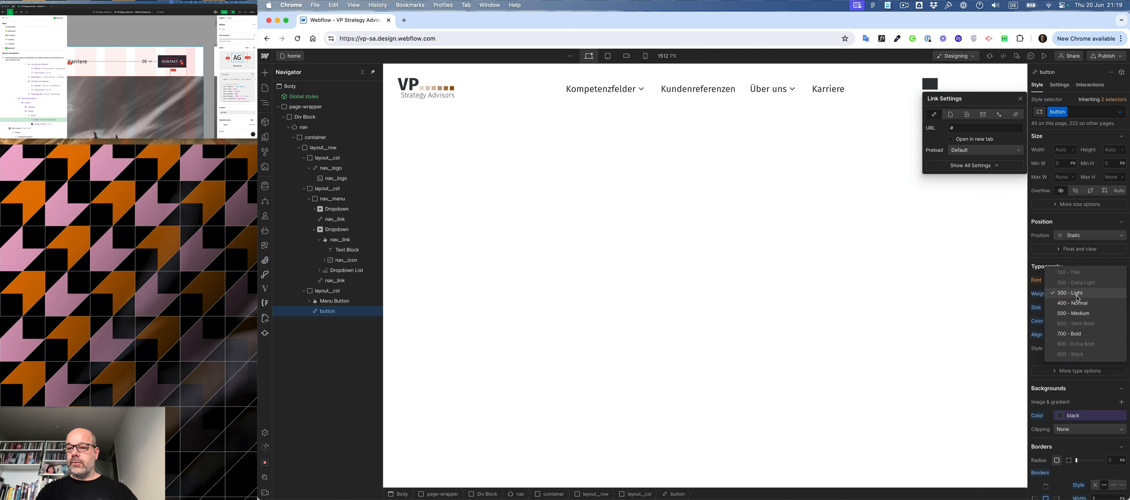
pyautogui.click(1073, 304)
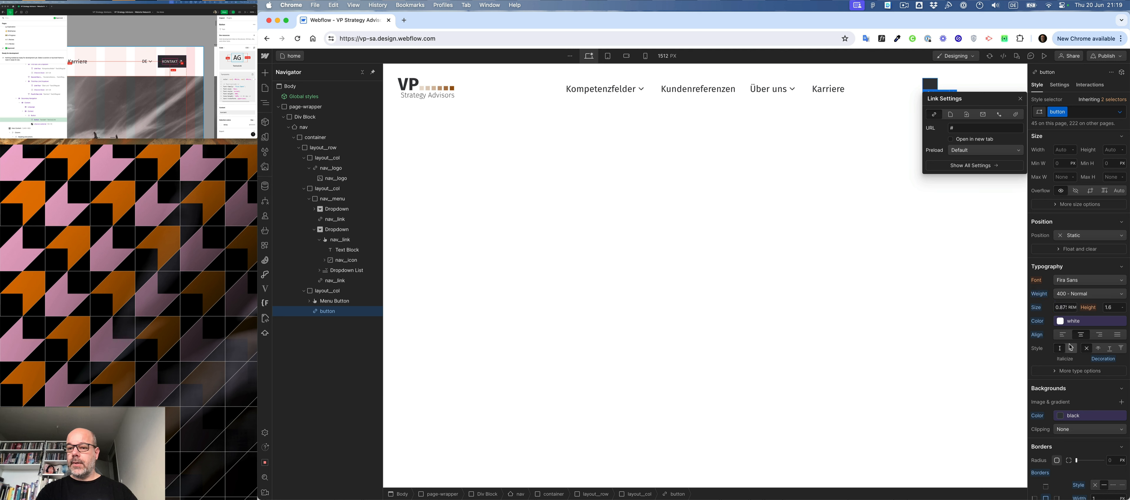
# - Make the button class's text all uppercase and set its line breaking to No wrap
pyautogui.click(1055, 372)
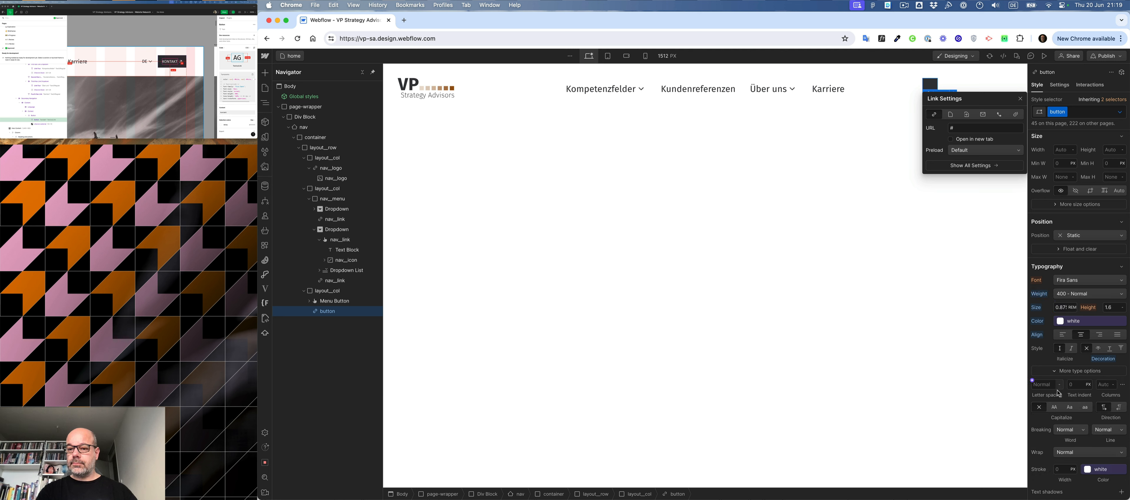
pyautogui.click(1054, 408)
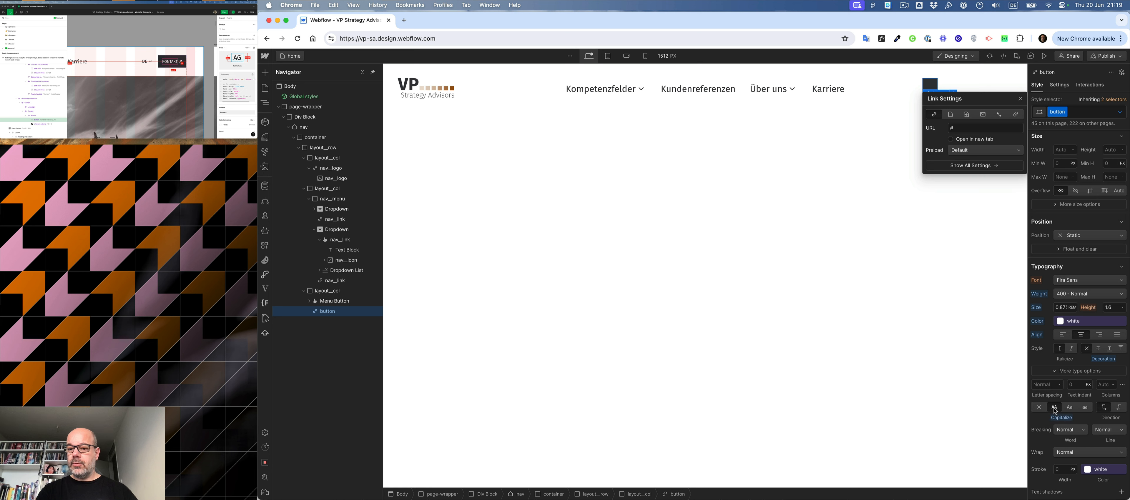
pyautogui.click(1070, 433)
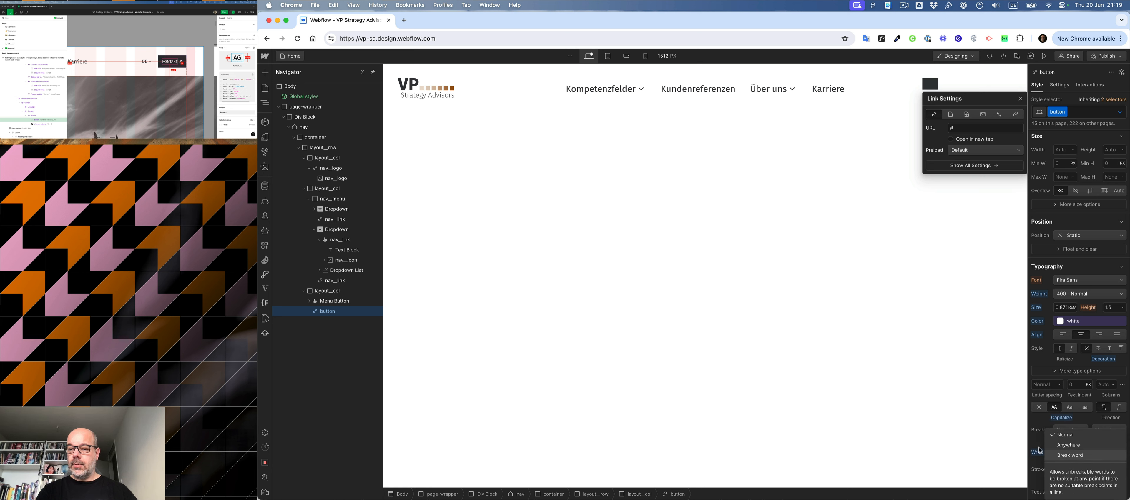
pyautogui.click(1042, 419)
pyautogui.click(1108, 430)
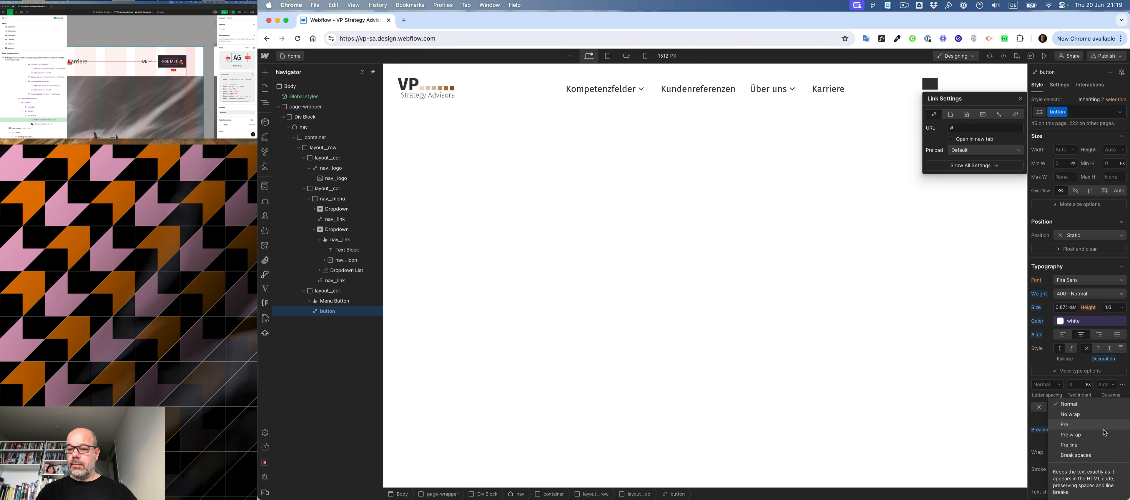
pyautogui.click(1086, 415)
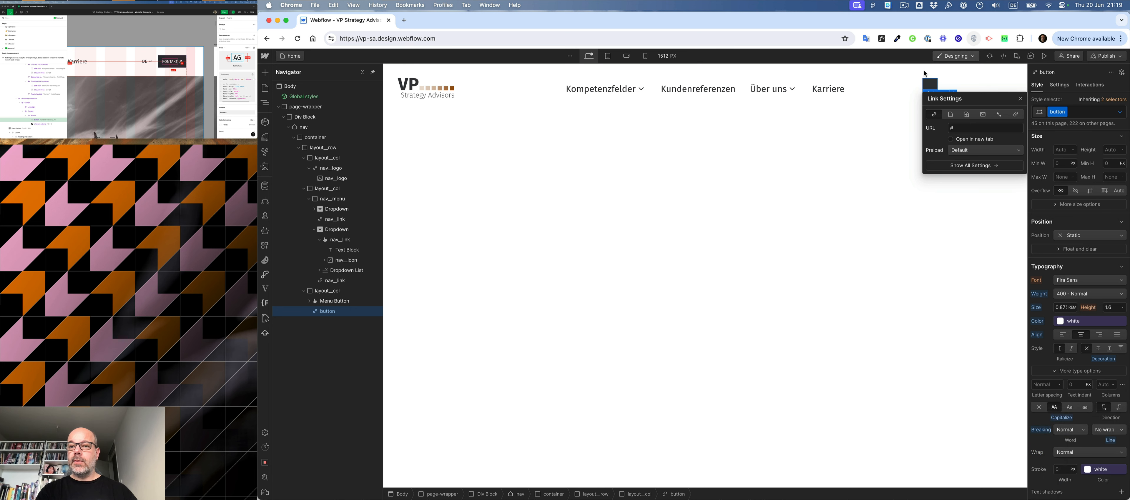
# - Replace the deleted background color variable in the button's Hover state with Primary 500
pyautogui.click(933, 88)
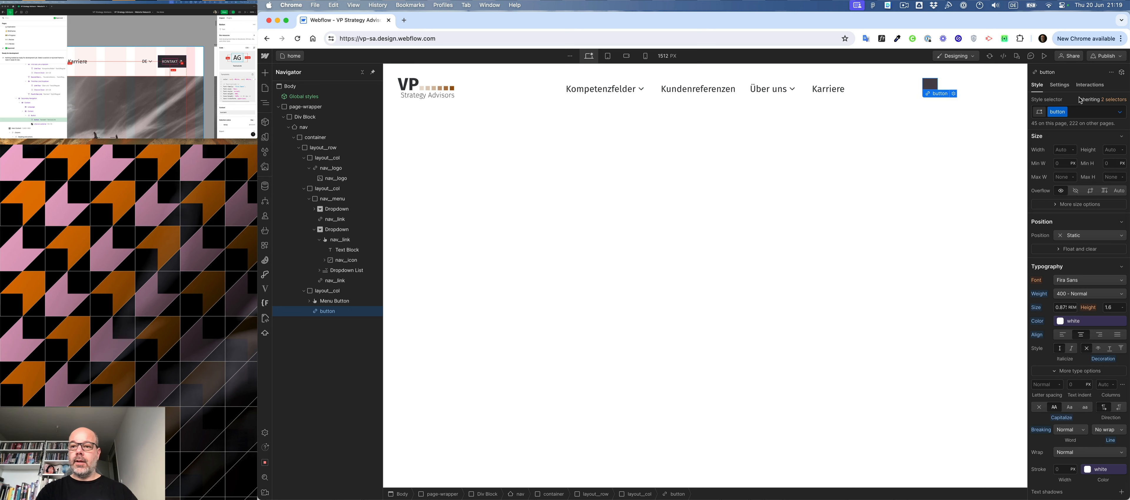
pyautogui.click(1119, 112)
pyautogui.click(1082, 148)
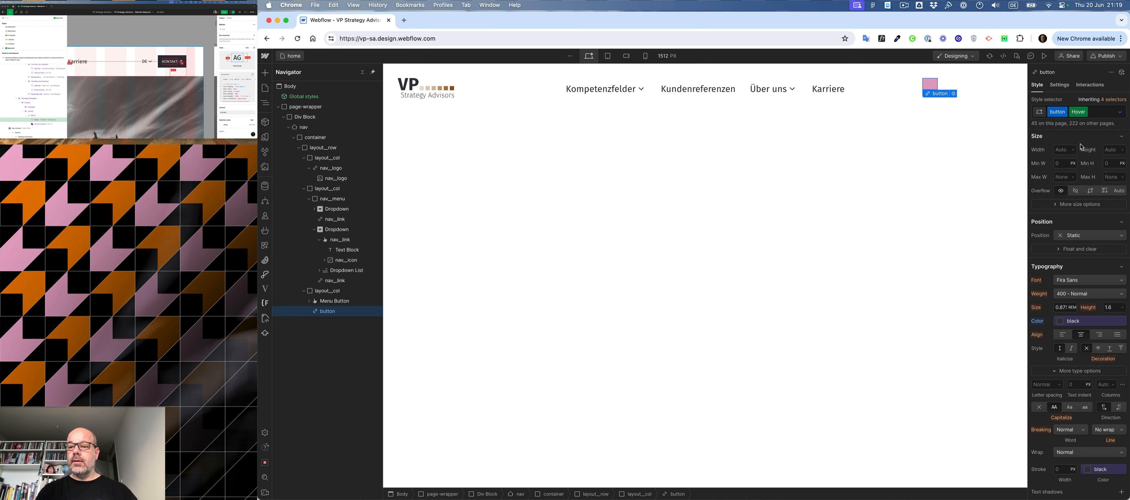
pyautogui.scroll(-5, 1075, 351)
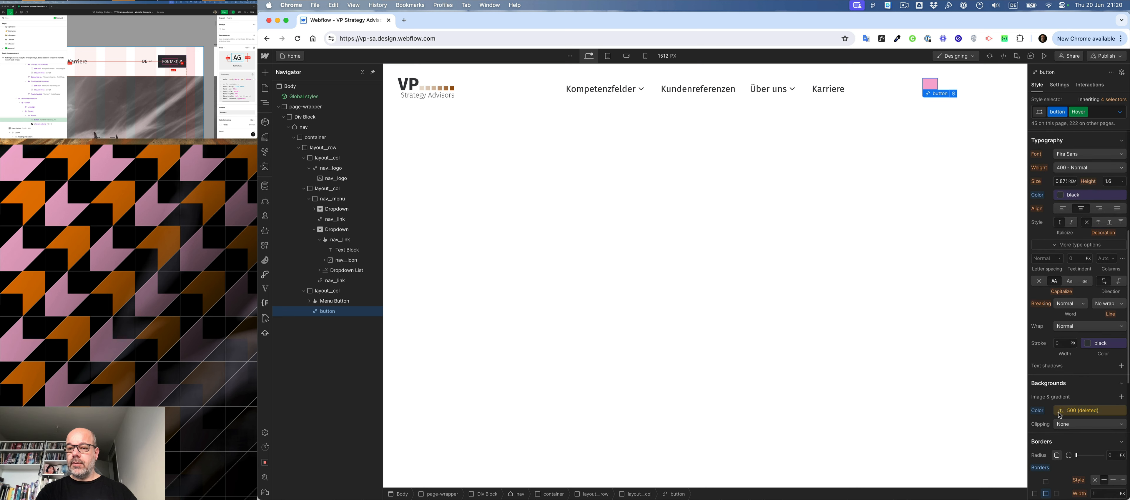
pyautogui.keyDown('alt'); pyautogui.click(1038, 411); pyautogui.keyUp('alt')
pyautogui.click(1059, 412)
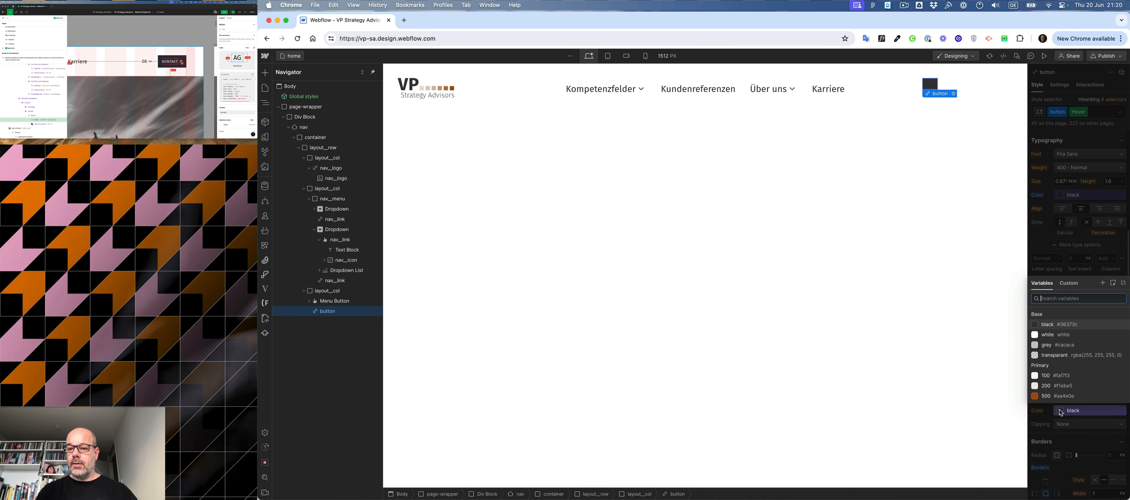
pyautogui.click(1052, 396)
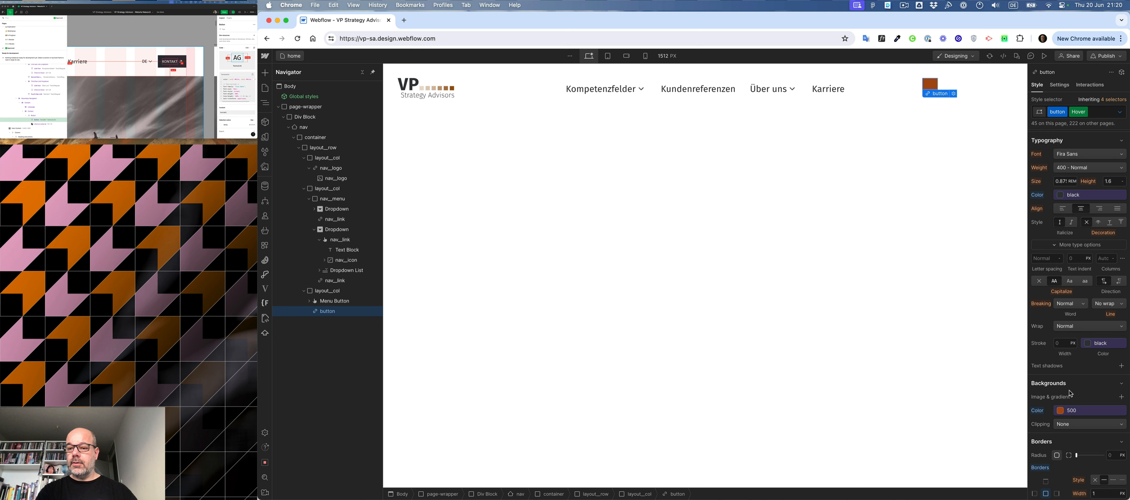
# - Unlink the deleted border color variable in the button's Hover state and set the border color to Primary 500
pyautogui.scroll(-4, 1097, 347)
pyautogui.click(1096, 345)
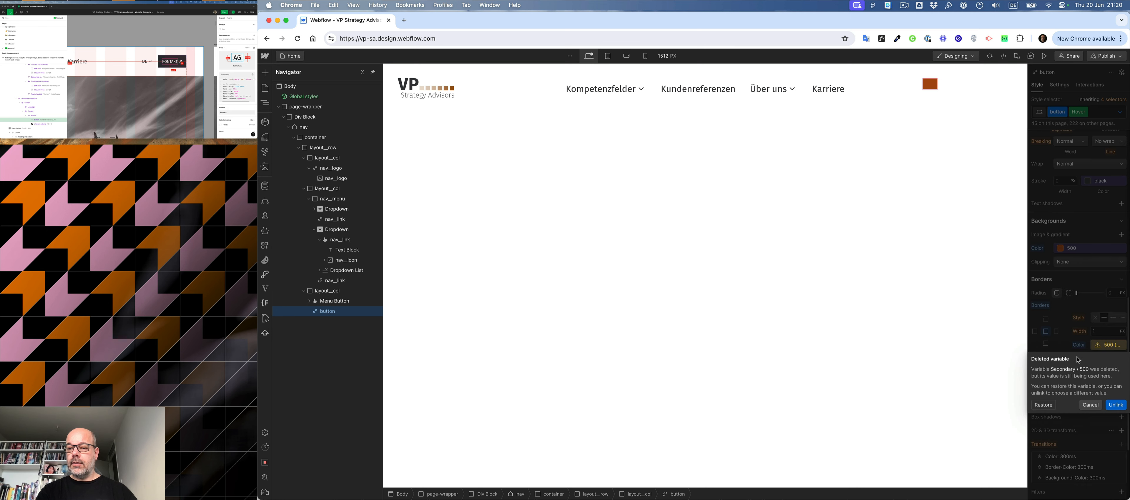
pyautogui.click(1079, 346)
pyautogui.keyDown('alt'); pyautogui.click(1079, 346); pyautogui.keyUp('alt')
pyautogui.click(1093, 347)
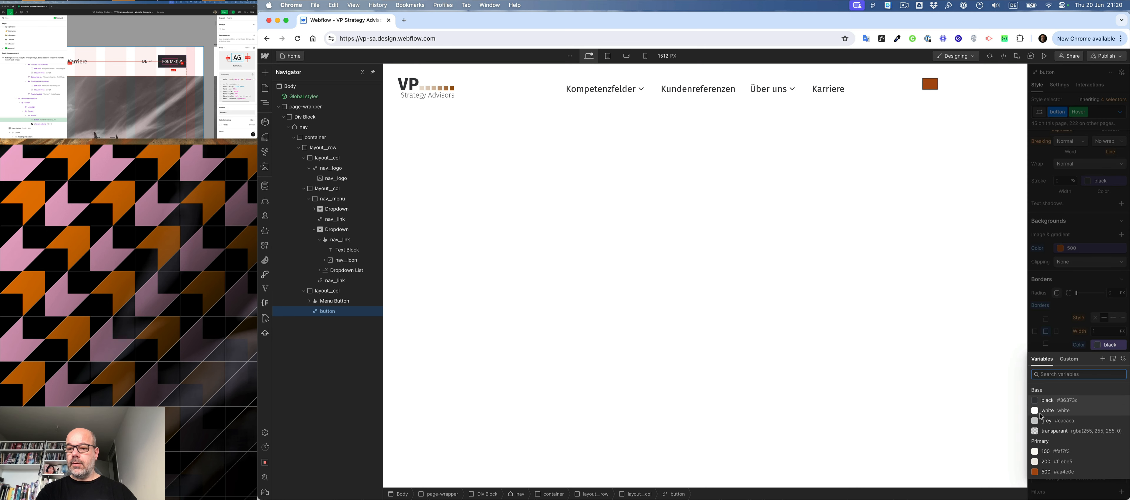
pyautogui.click(1048, 476)
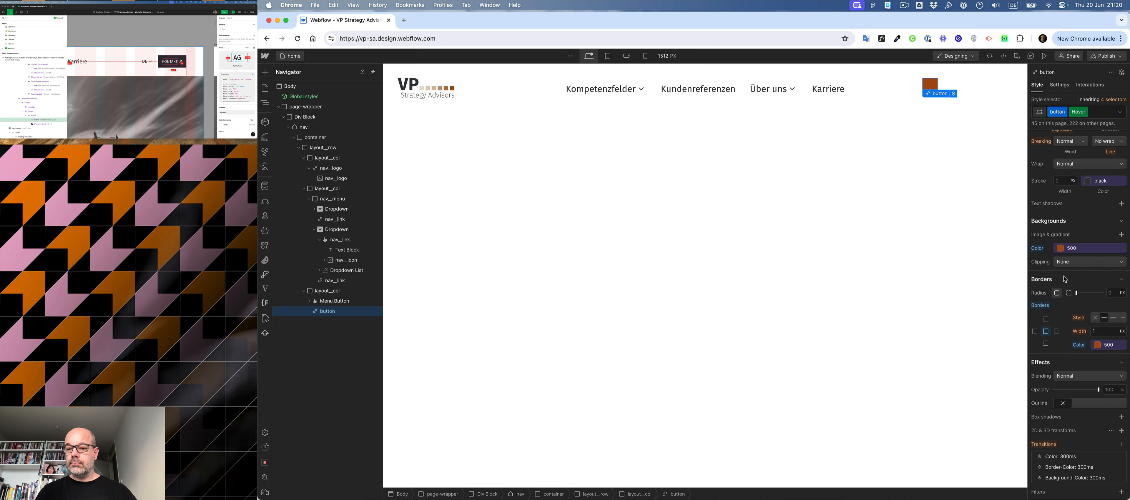
# - Insert a text block inside the button and replace its placeholder text with KONTAKT
pyautogui.scroll(10, 1065, 279)
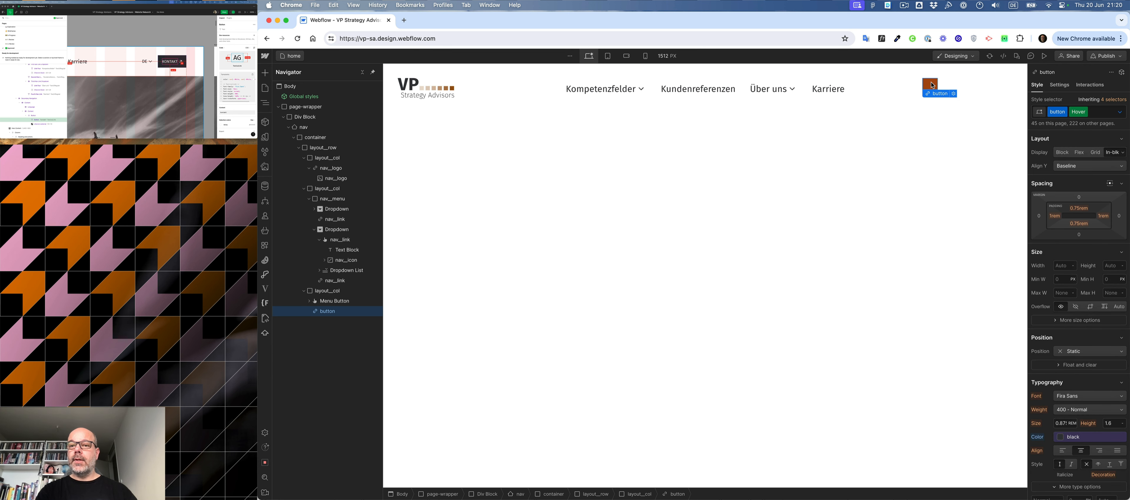
pyautogui.press('super+k')
pyautogui.write('tex')
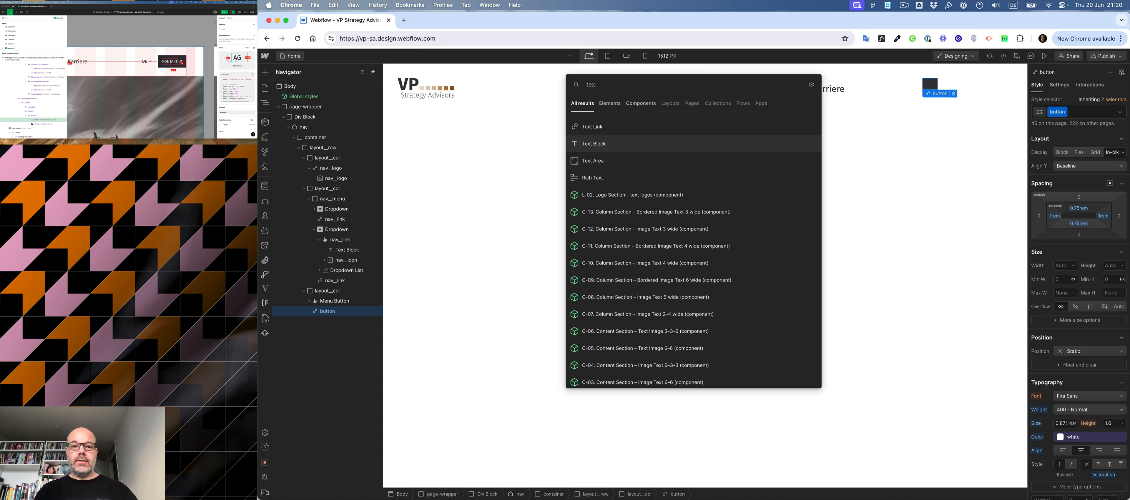
pyautogui.press('Return')
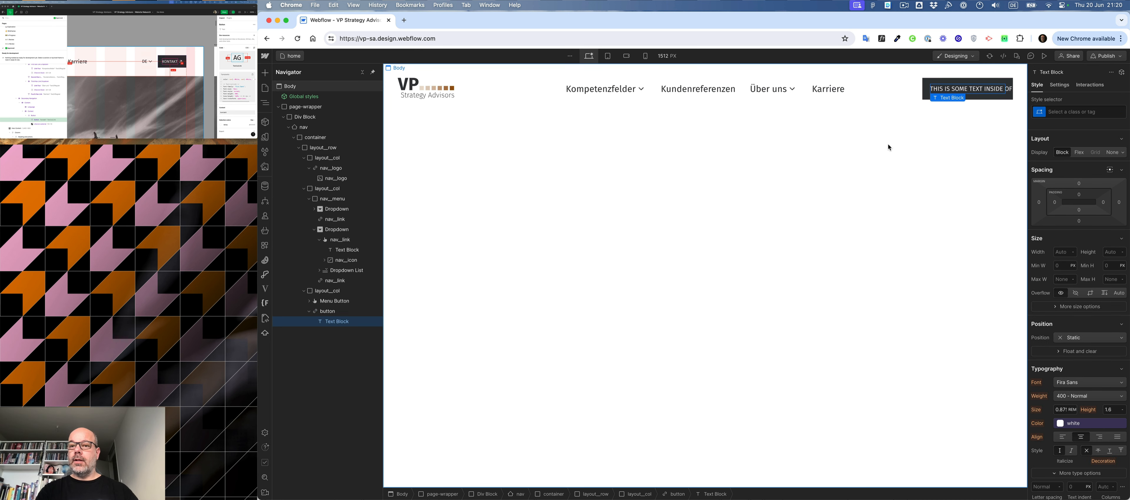
pyautogui.doubleClick(971, 85)
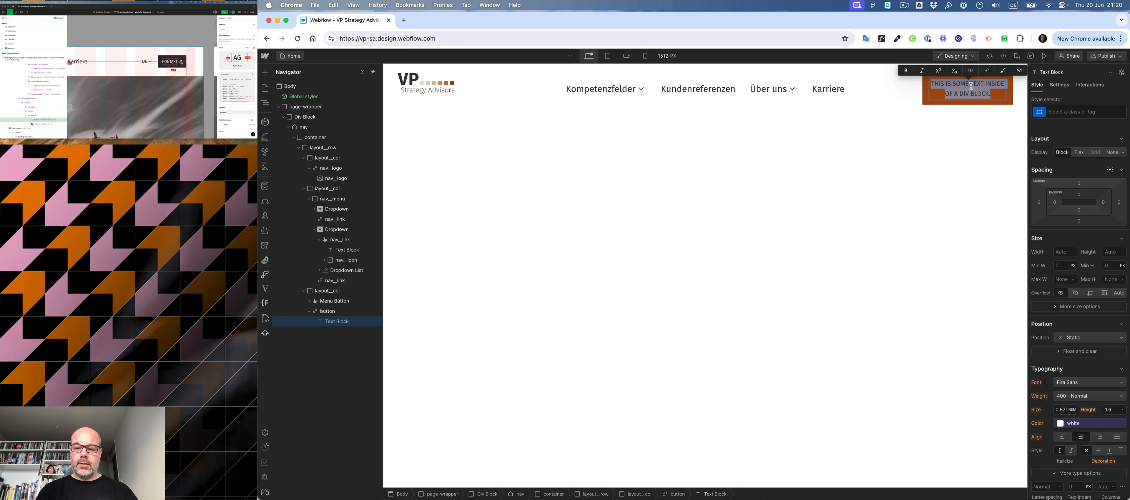
pyautogui.write('KONTAKT')
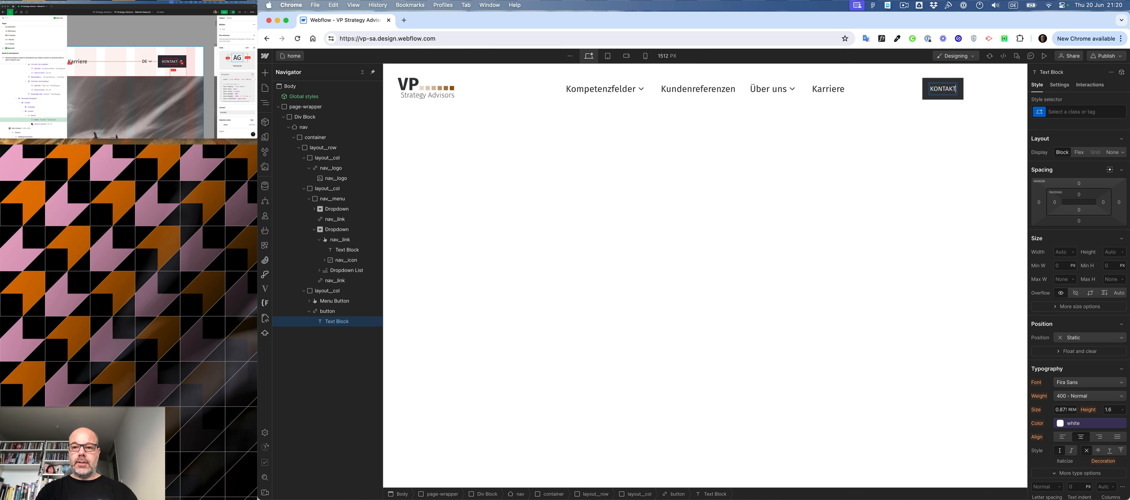
pyautogui.click(935, 144)
# - Set the button's text color in its Hover state to the white base variable
pyautogui.click(926, 96)
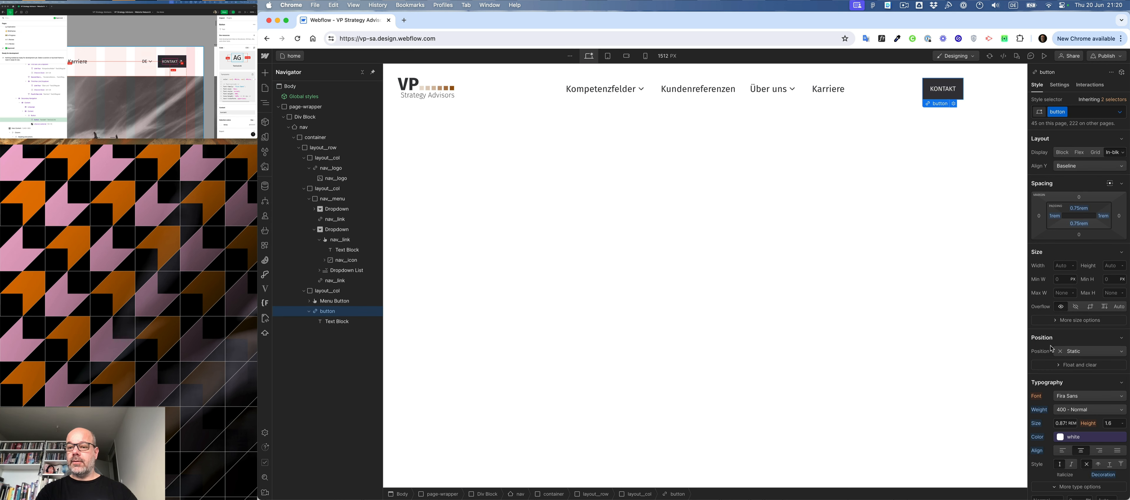
pyautogui.scroll(-3, 1058, 329)
pyautogui.click(1061, 367)
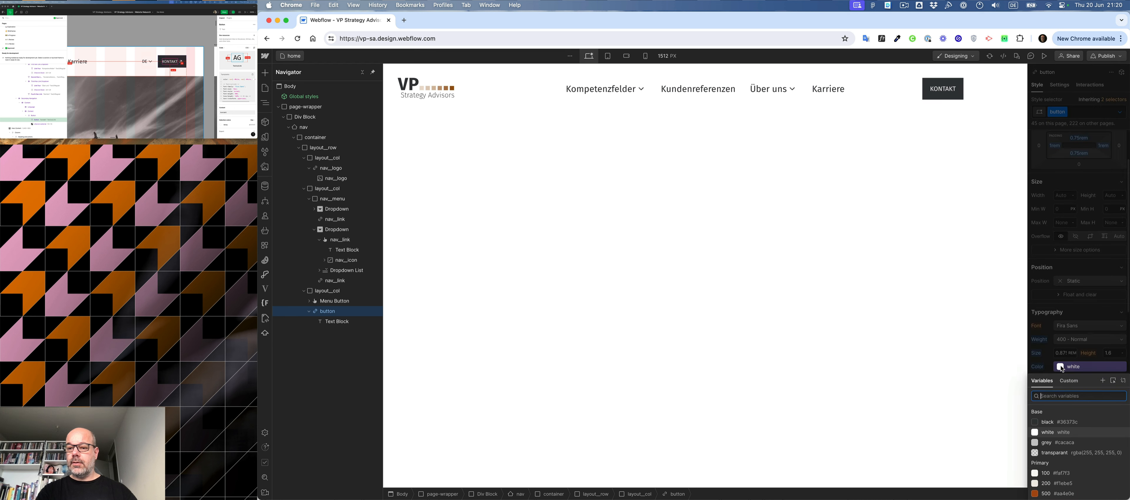
pyautogui.click(1030, 322)
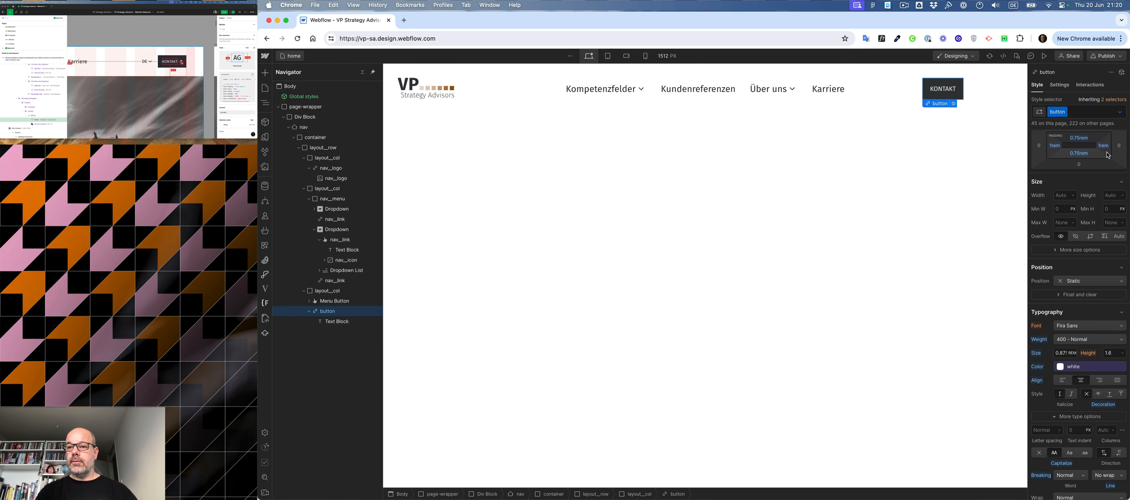
pyautogui.click(1120, 112)
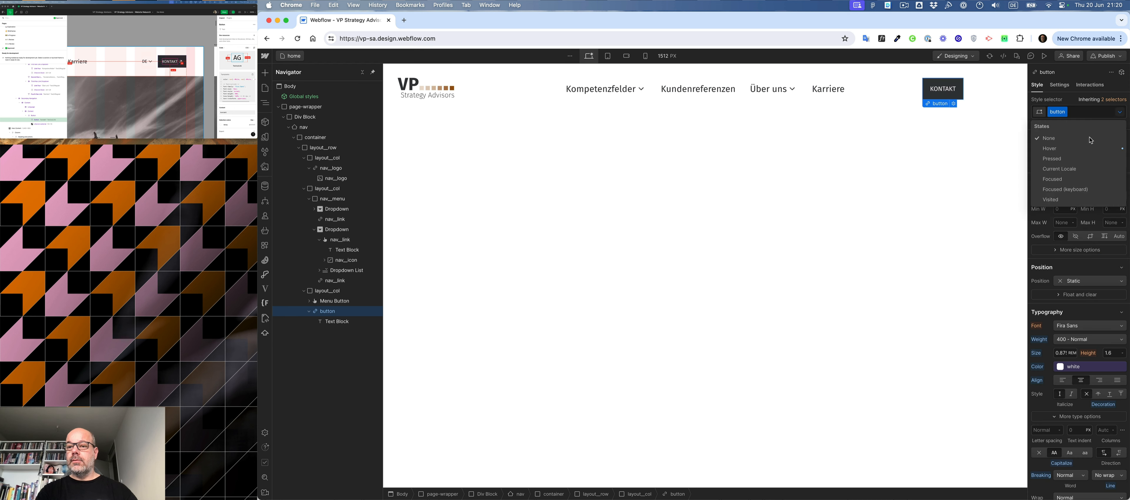
pyautogui.click(1071, 149)
pyautogui.click(1063, 367)
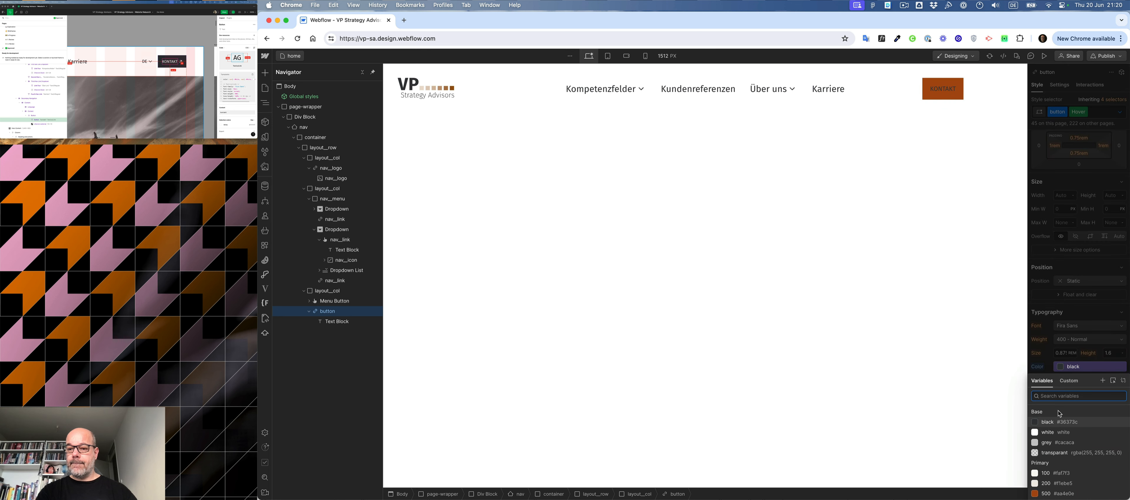
pyautogui.click(1053, 432)
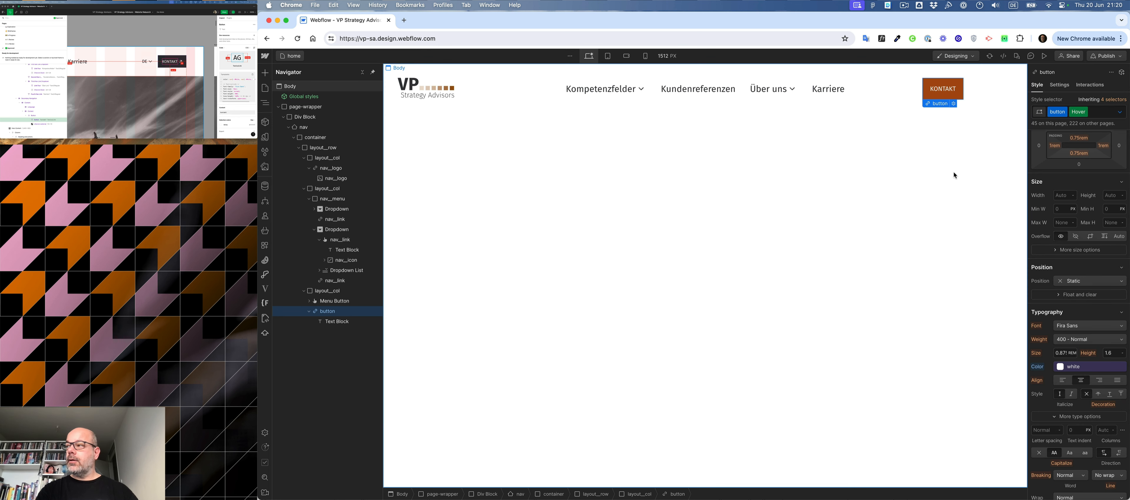
pyautogui.click(944, 97)
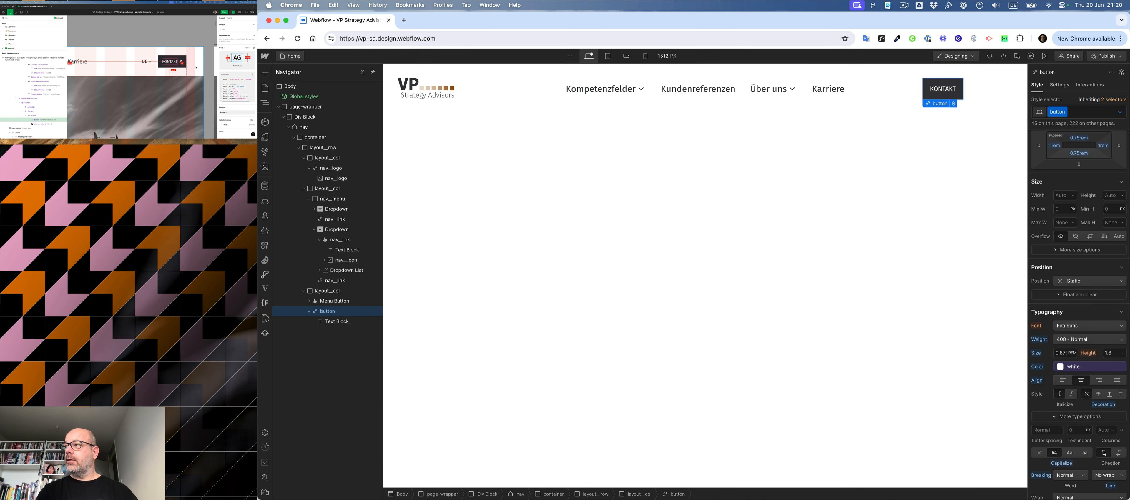
# - Switch to the design file and copy the arrow icon beside KONTAKT as SVG
pyautogui.click(181, 62)
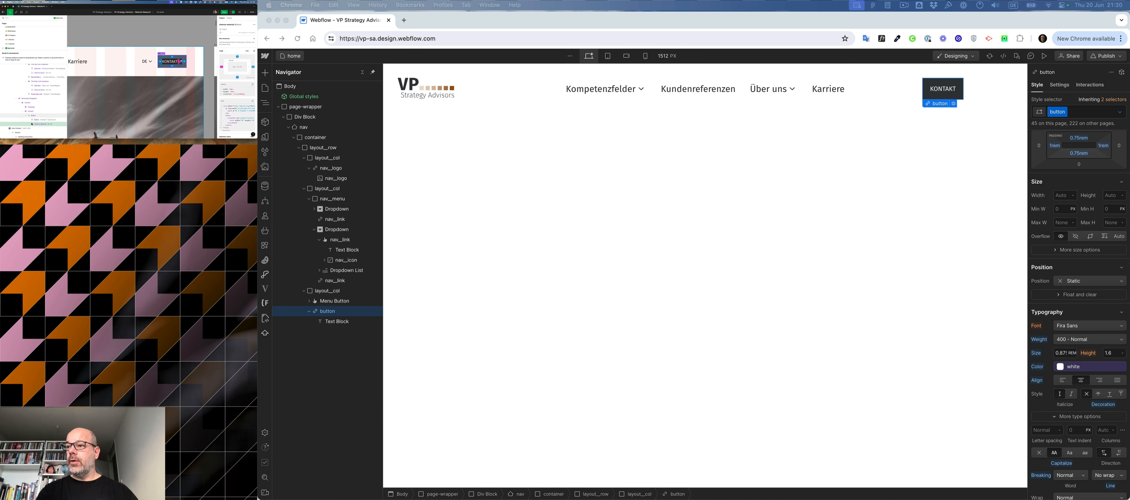
pyautogui.rightClick(37, 125)
pyautogui.click(44, 124)
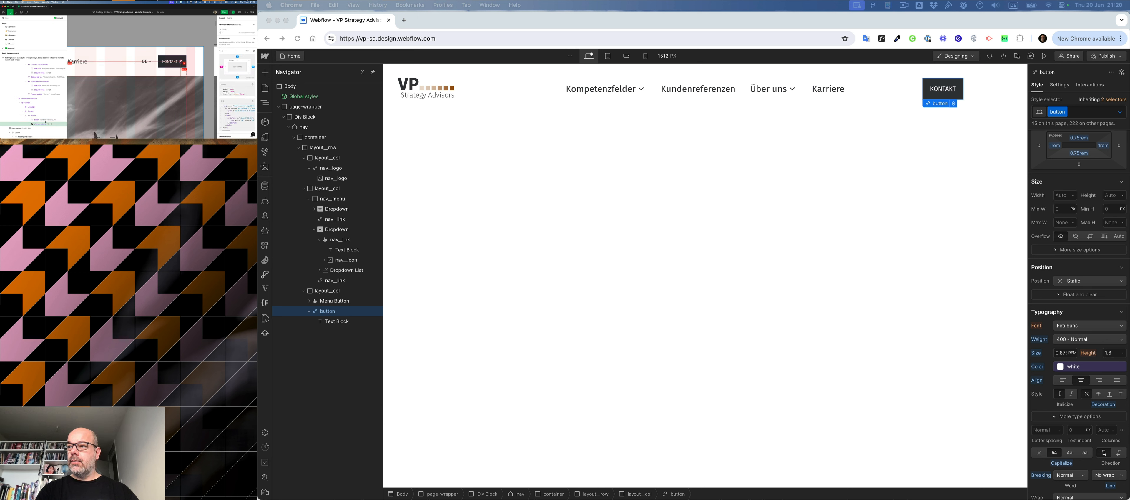
# - Back in Webflow, import the copied arrow SVG into the KONTAKT button with SVG Import
pyautogui.click(936, 97)
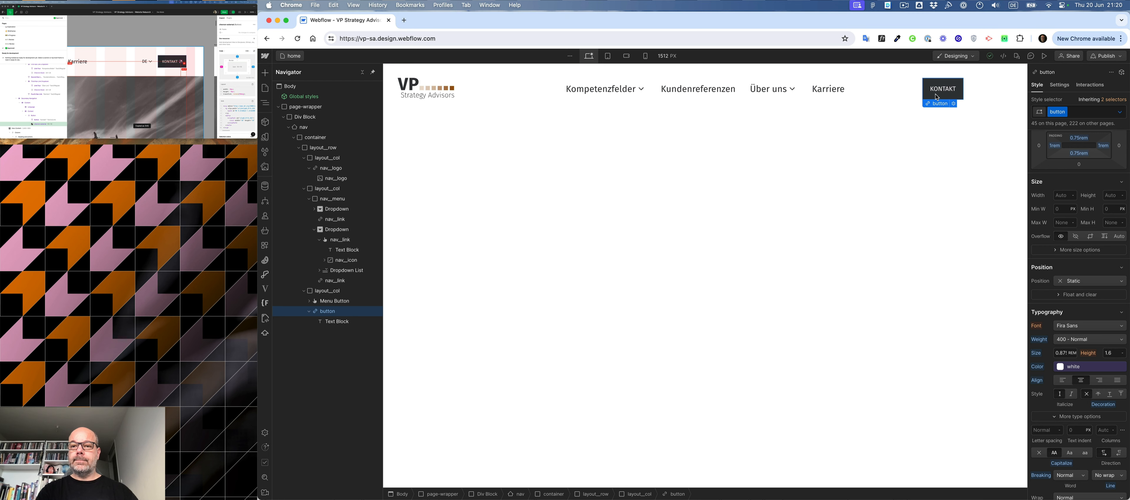
pyautogui.press('super+e')
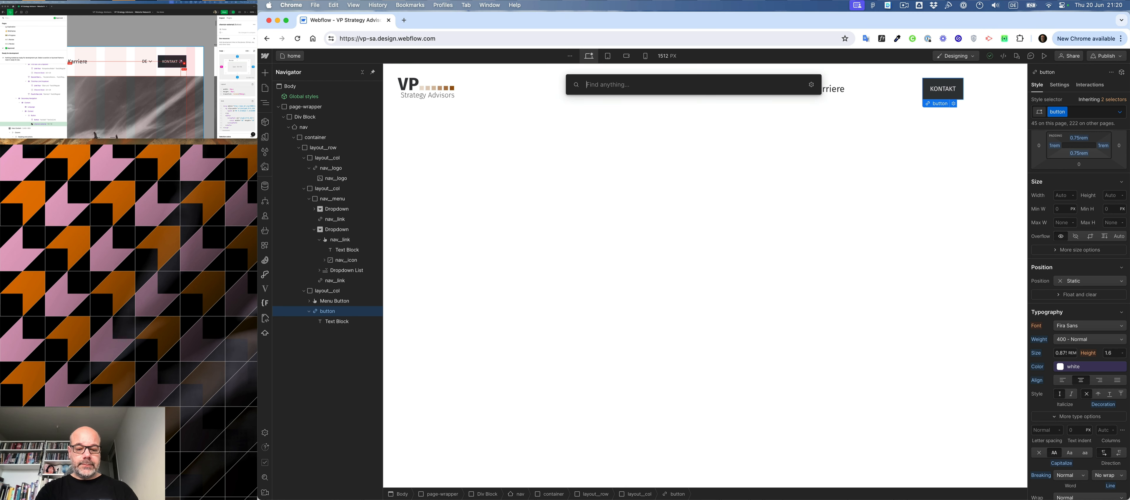
pyautogui.write('svg')
pyautogui.press('Return')
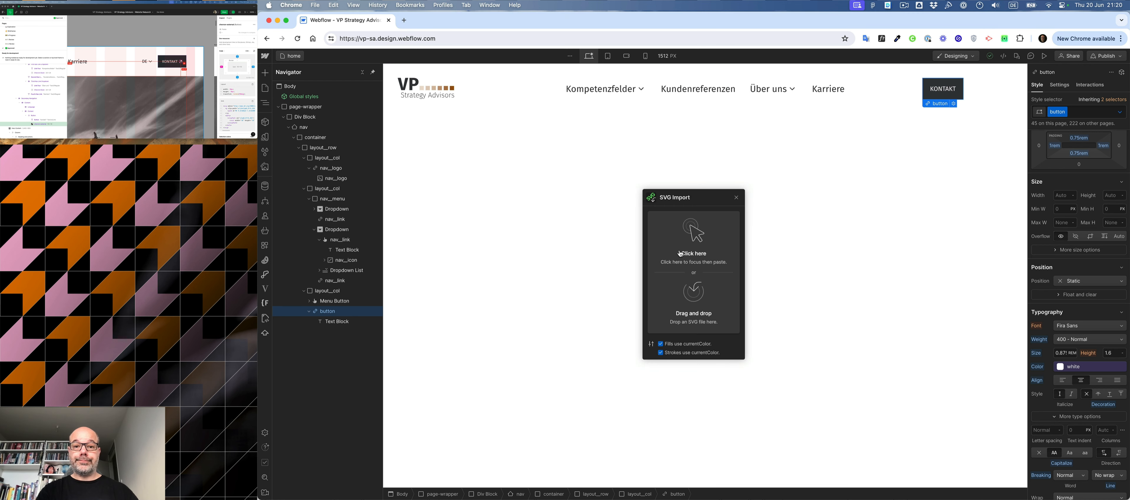
pyautogui.press('super+v')
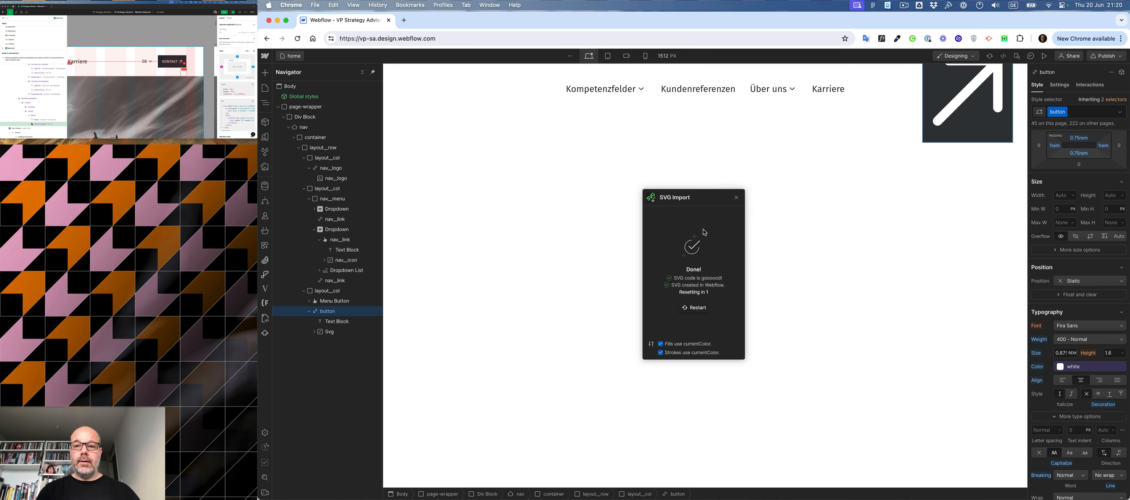
pyautogui.click(737, 198)
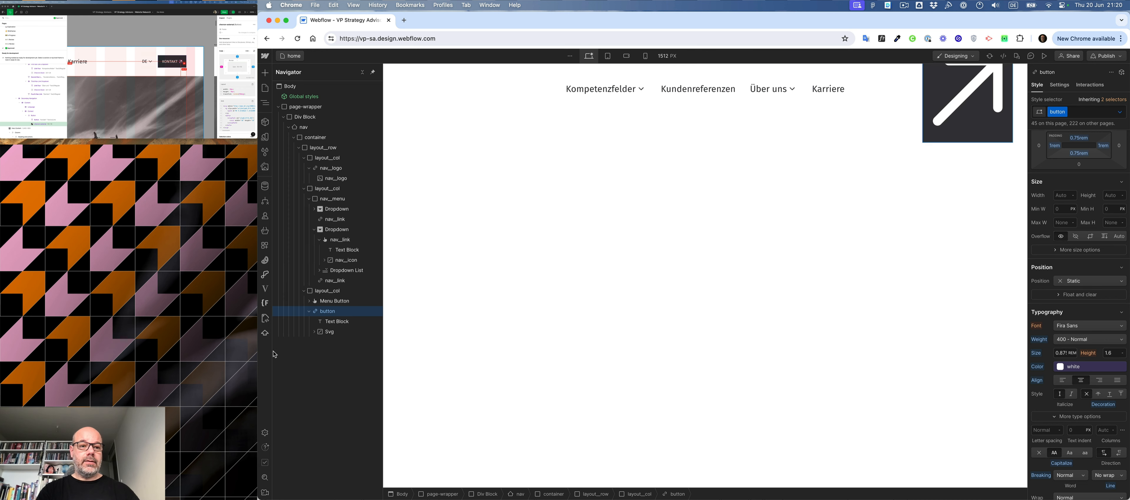
# - Give the imported SVG in the button the new class button__icon
pyautogui.click(331, 332)
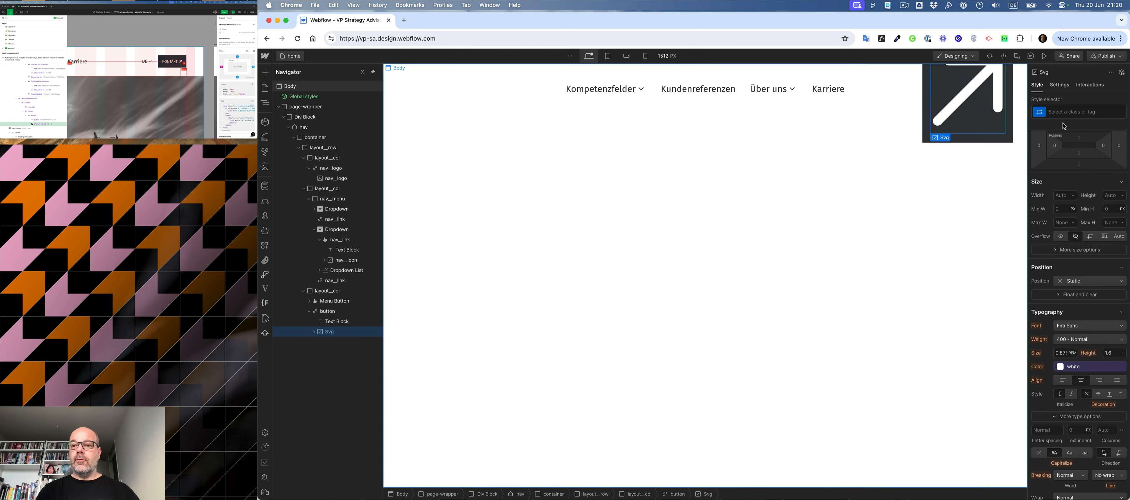
pyautogui.click(1063, 114)
pyautogui.write('button__')
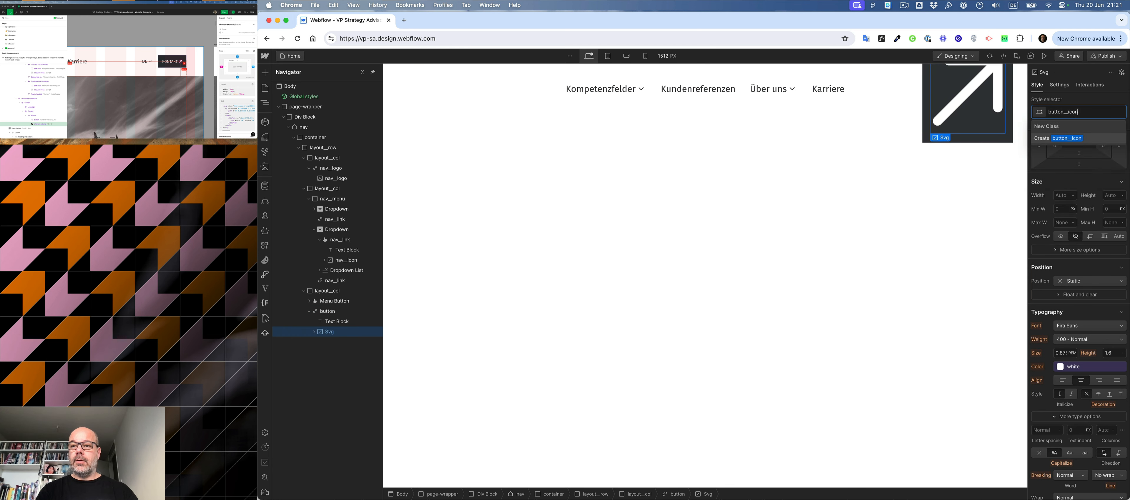
pyautogui.write('icon')
pyautogui.press('Return')
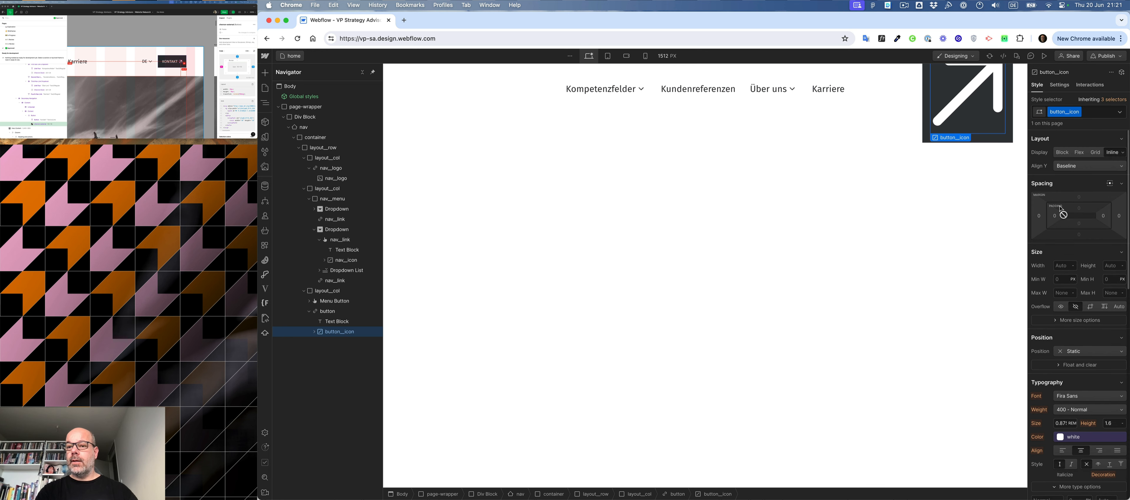
# - Set the button__icon class's width and height to 0.625 rem each
pyautogui.click(1066, 263)
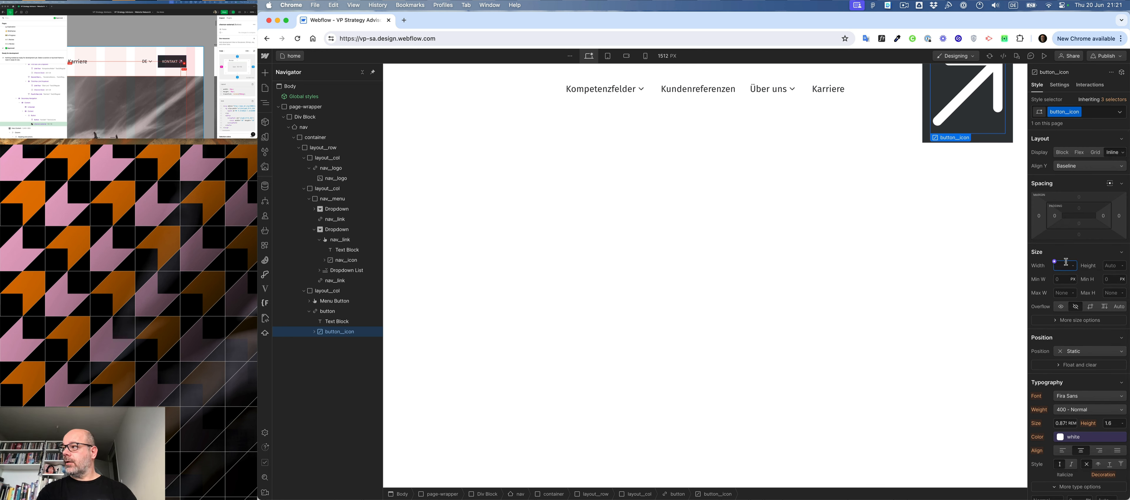
pyautogui.write('1')
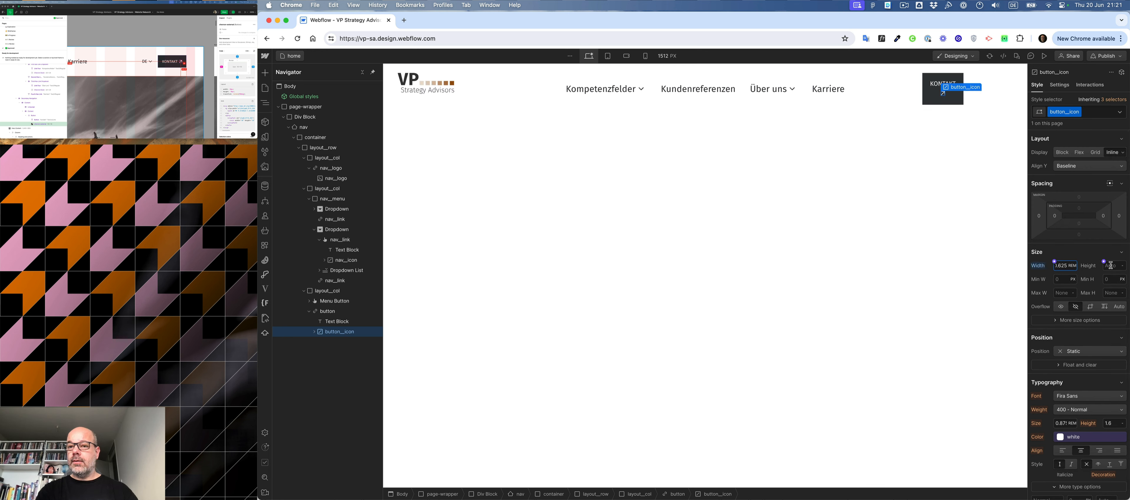
pyautogui.rightClick(1115, 270)
pyautogui.click(1115, 263)
pyautogui.write('10')
pyautogui.press('Return')
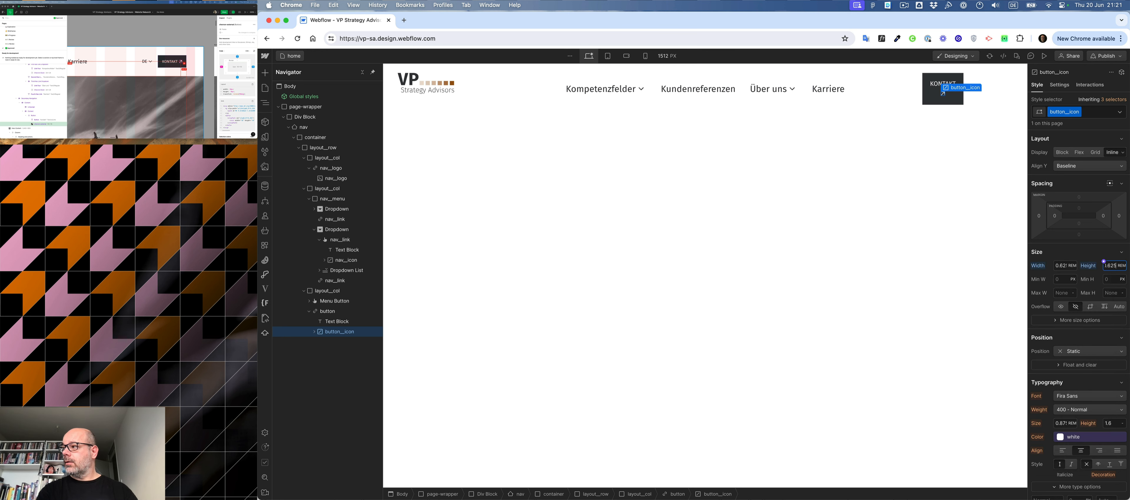
# - Set the button class's display to Flex and center its contents on both axes
pyautogui.click(328, 311)
pyautogui.click(1078, 152)
pyautogui.click(1067, 187)
# - Give the button__icon class a left margin of 6 px
pyautogui.click(340, 332)
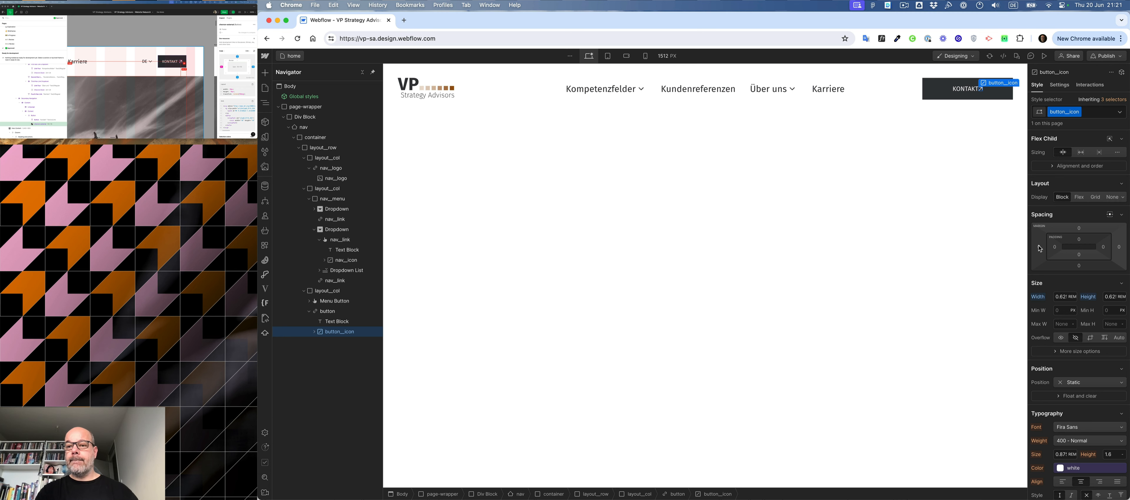
pyautogui.click(1040, 249)
pyautogui.write('6')
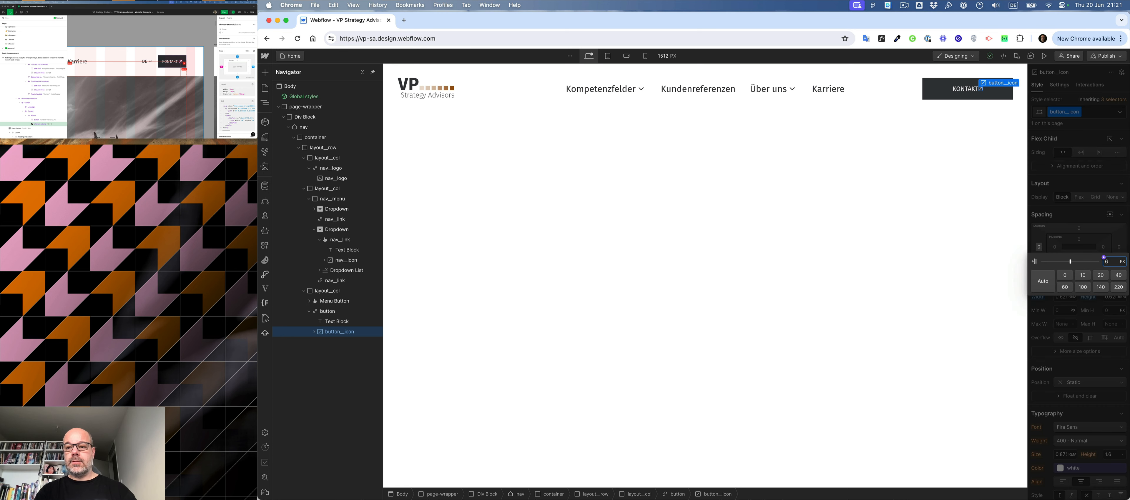
pyautogui.press('Return')
# - Add the combo class layout__horizontal to the layout__col that holds the KONTAKT button
pyautogui.click(943, 90)
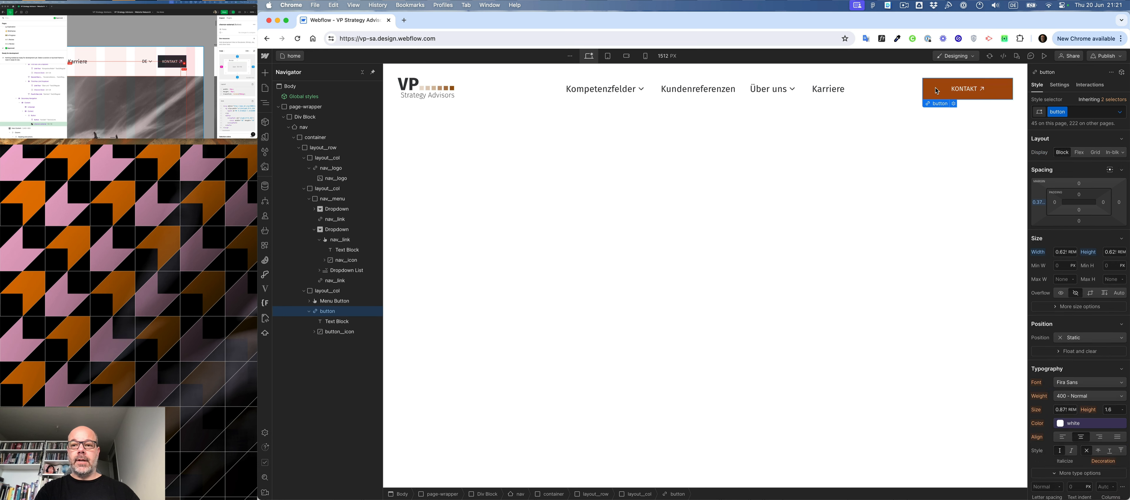
pyautogui.click(325, 301)
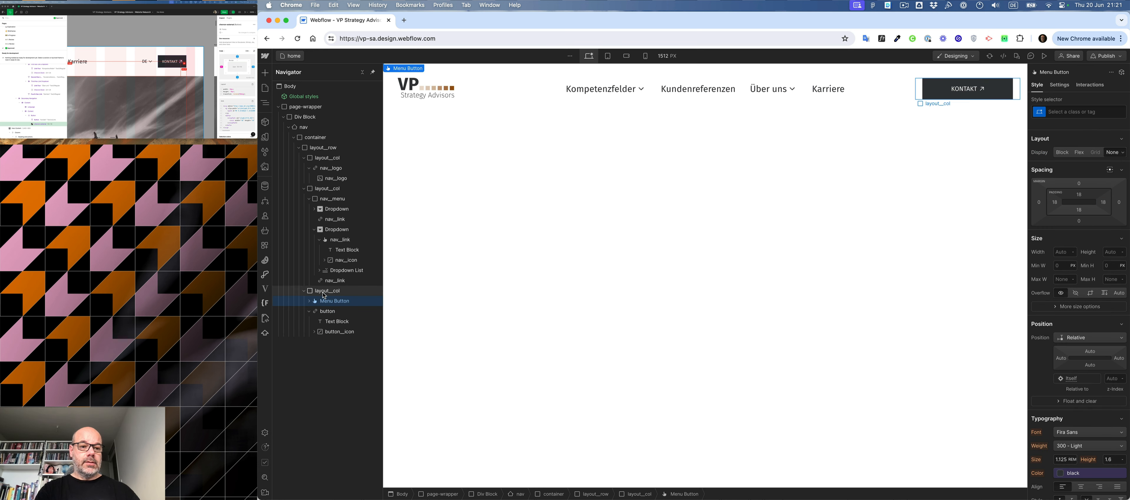
pyautogui.click(323, 292)
pyautogui.press('super+Return')
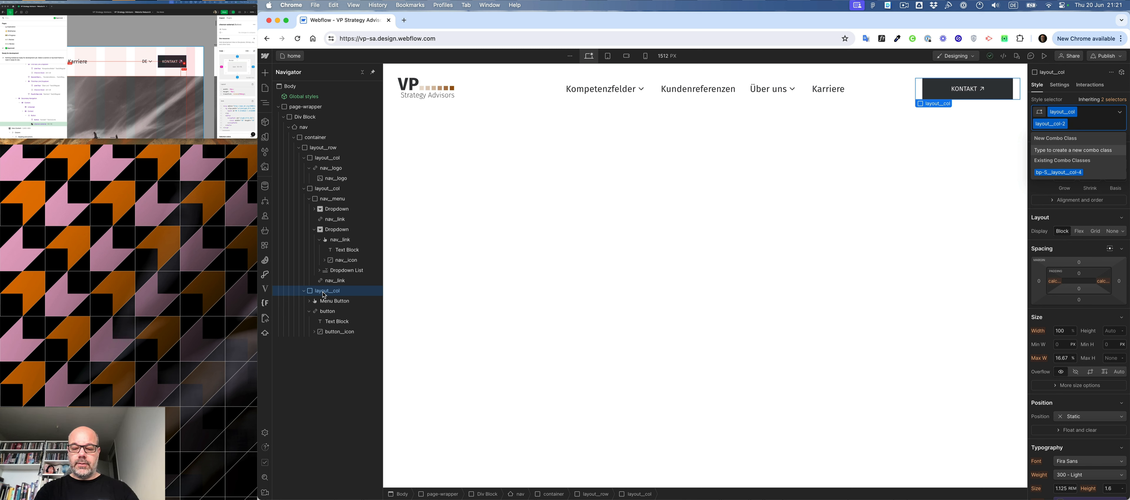
pyautogui.write('layout_horizontal')
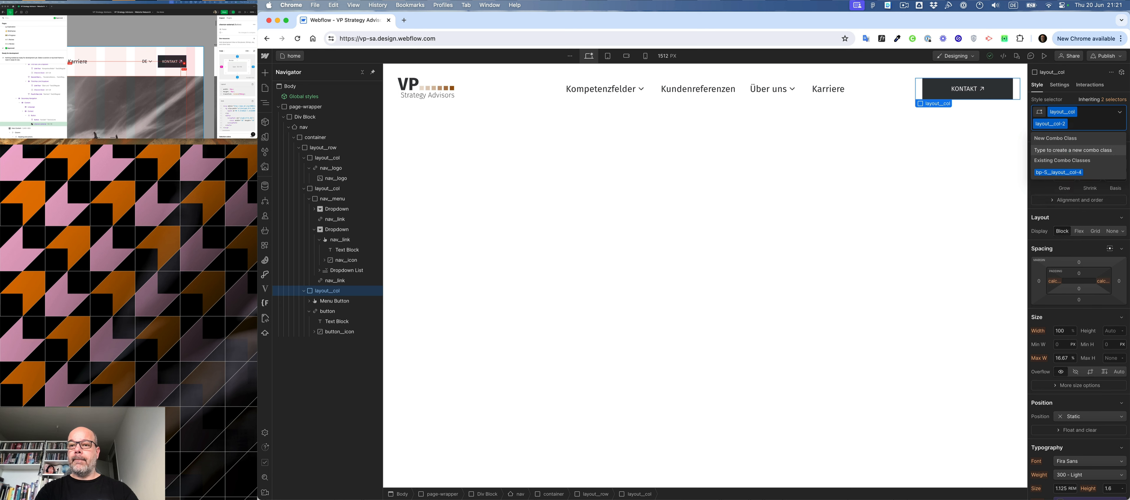
pyautogui.press('Return')
# - Try the combo class layout__align-end on the button's column and remove it again
pyautogui.press('super+Return')
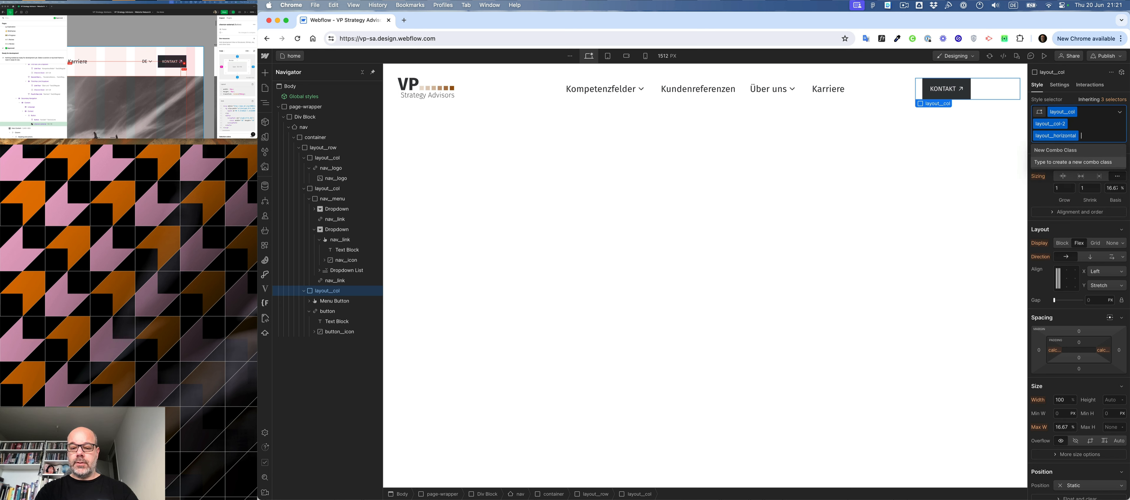
pyautogui.write('end')
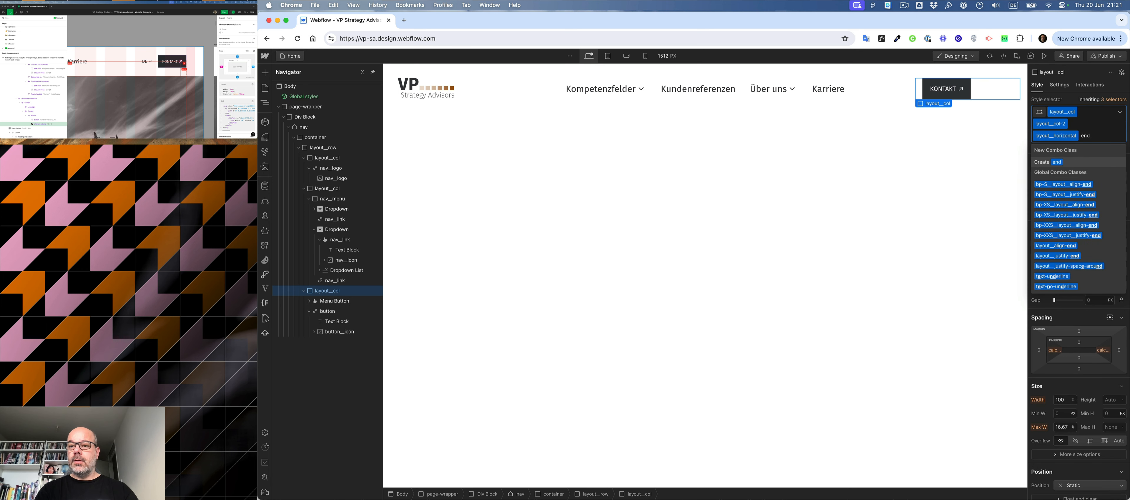
pyautogui.press('Down')
pyautogui.press('Down')
pyautogui.press('Down')
pyautogui.press('Down')
pyautogui.press('Down')
pyautogui.press('Down')
pyautogui.press('Down')
pyautogui.press('Return')
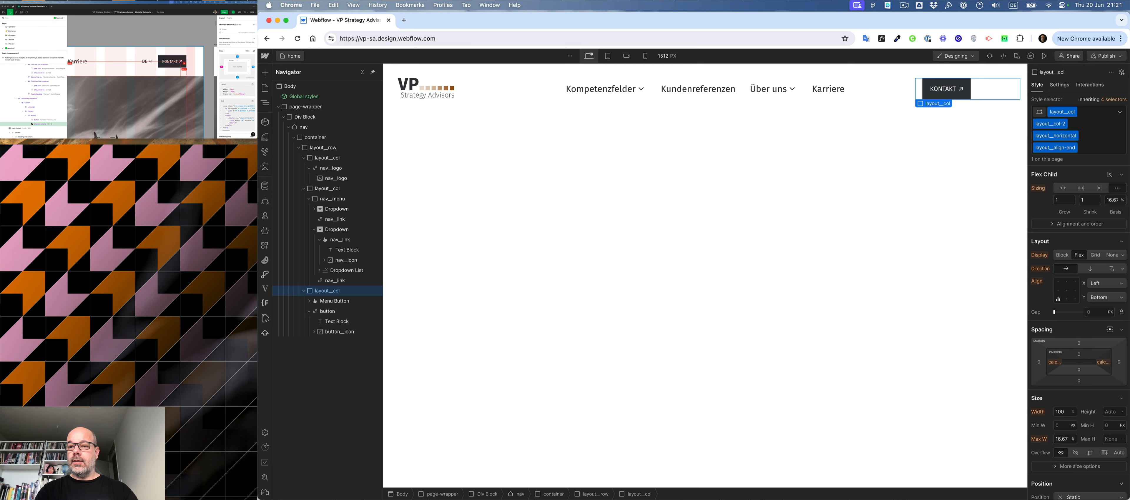
pyautogui.press('BackSpace')
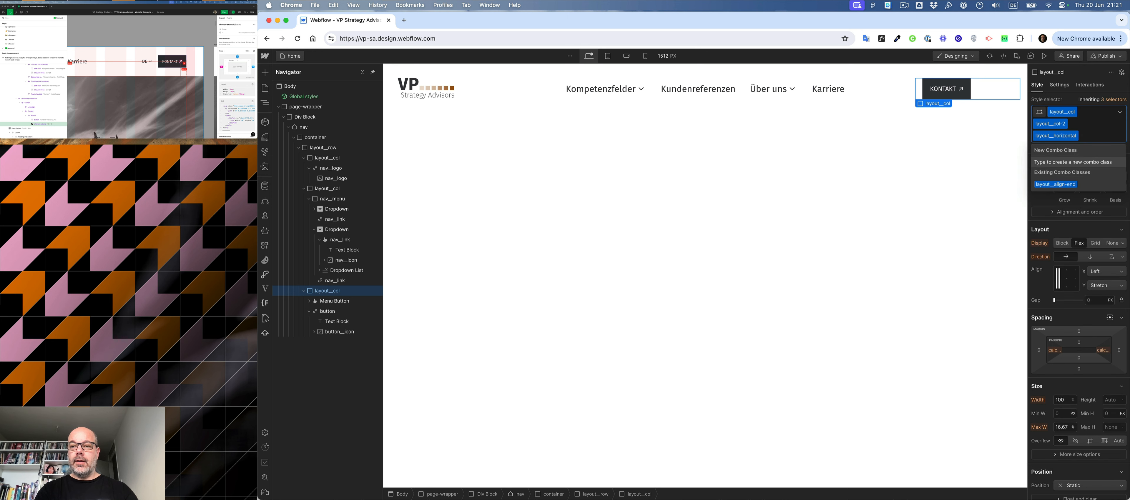
# - Add the combo classes layout__align-center and layout__justify-end to the button's column and deselect it
pyautogui.write('cent')
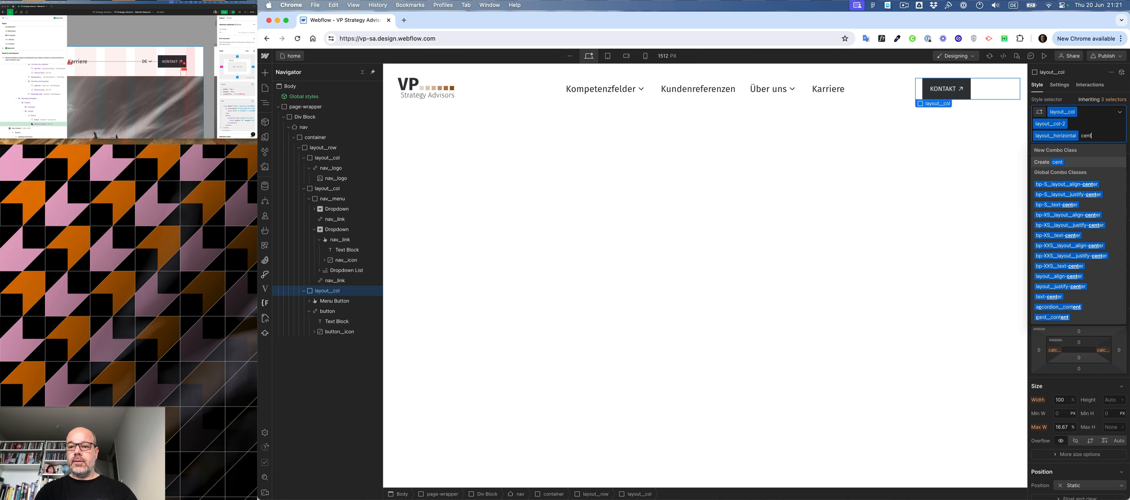
pyautogui.press('Down')
pyautogui.press('Down')
pyautogui.press('Down')
pyautogui.press('Down')
pyautogui.press('Down')
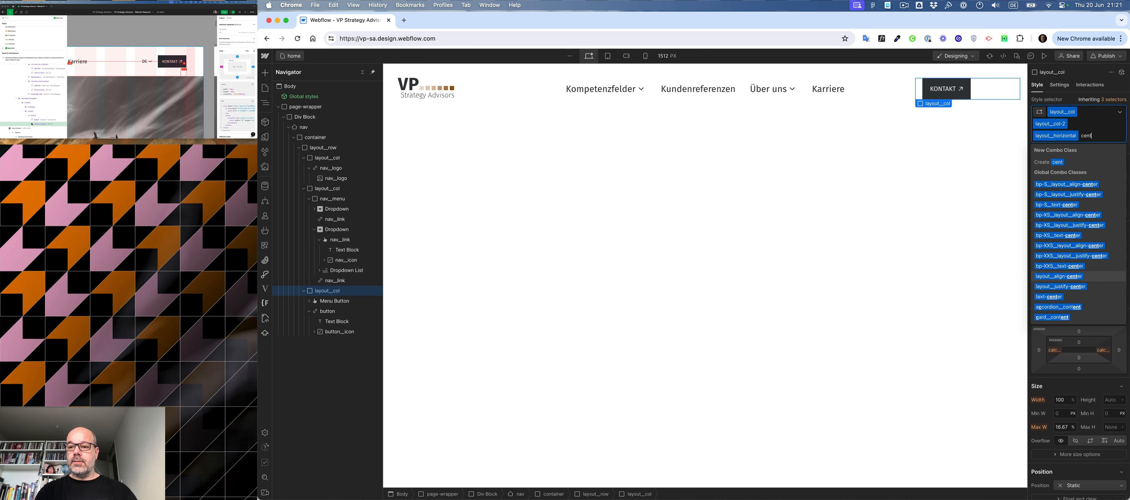
pyautogui.press('Return')
pyautogui.write('end')
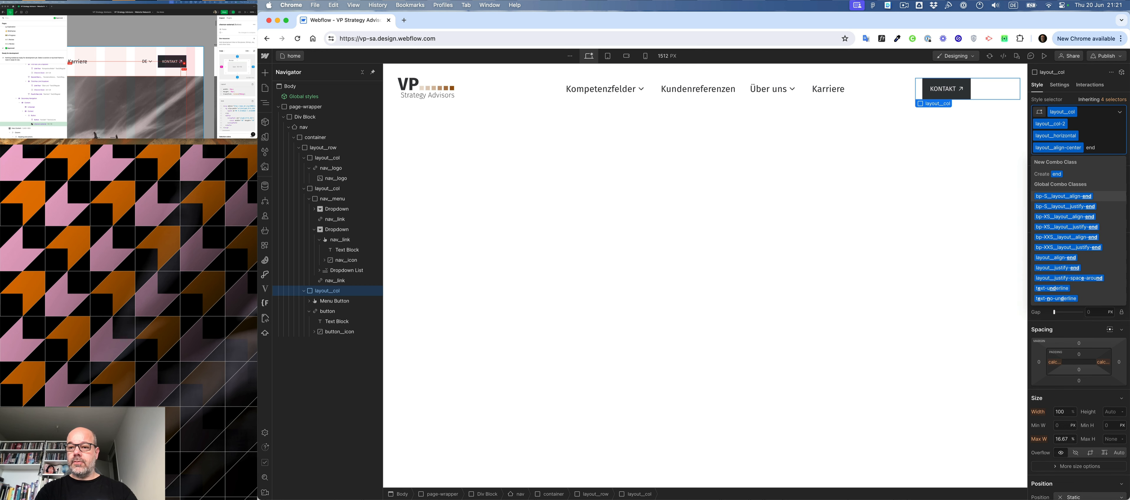
pyautogui.press('Down')
pyautogui.press('Return')
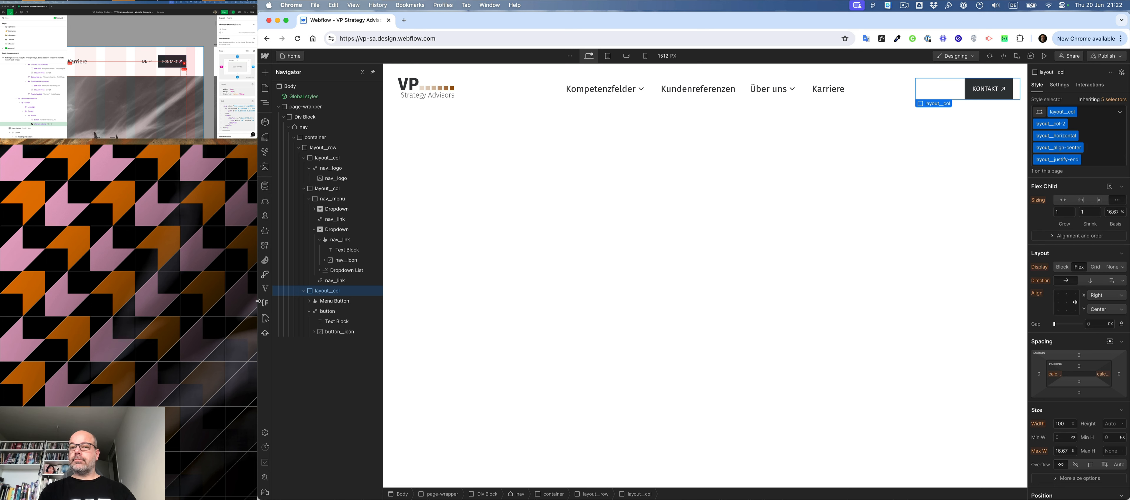
pyautogui.click(478, 297)
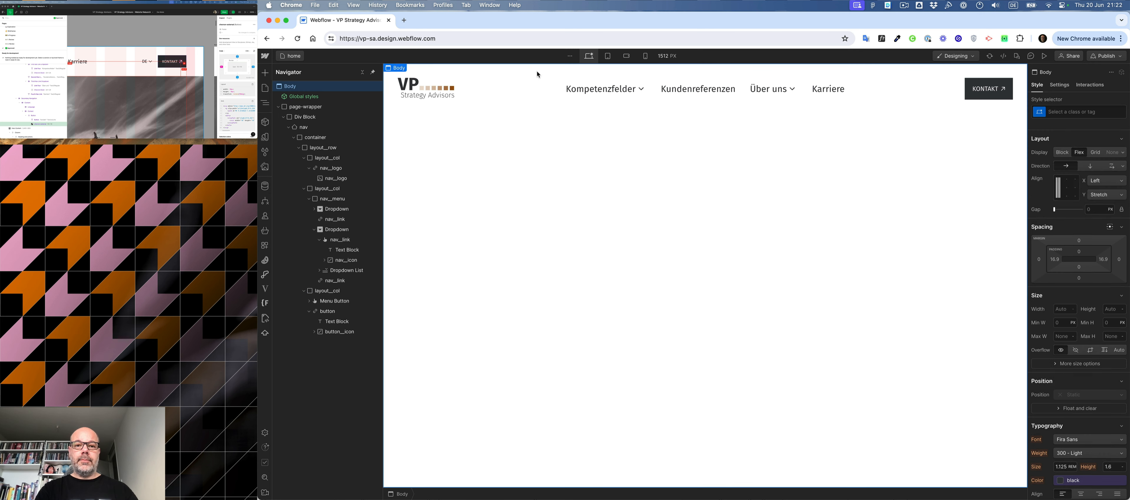
# - Set the position of the nav element to Fixed and anchor it along the top edge of the page
pyautogui.click(647, 94)
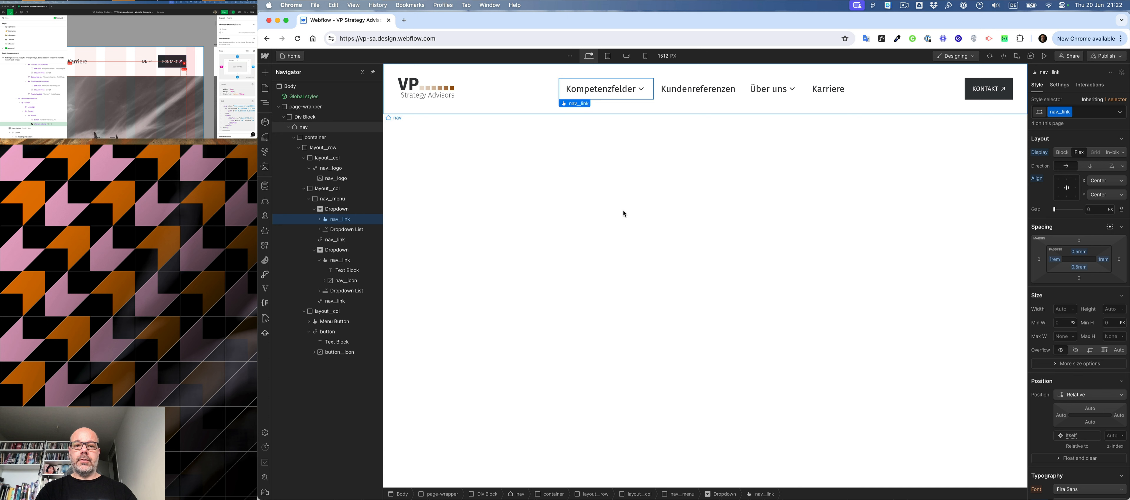
pyautogui.click(508, 106)
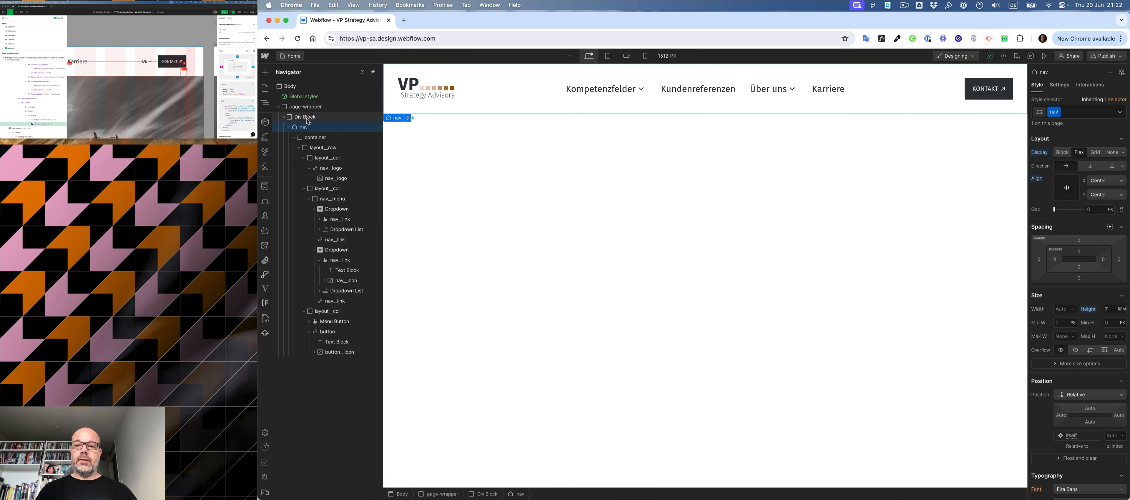
pyautogui.click(1087, 396)
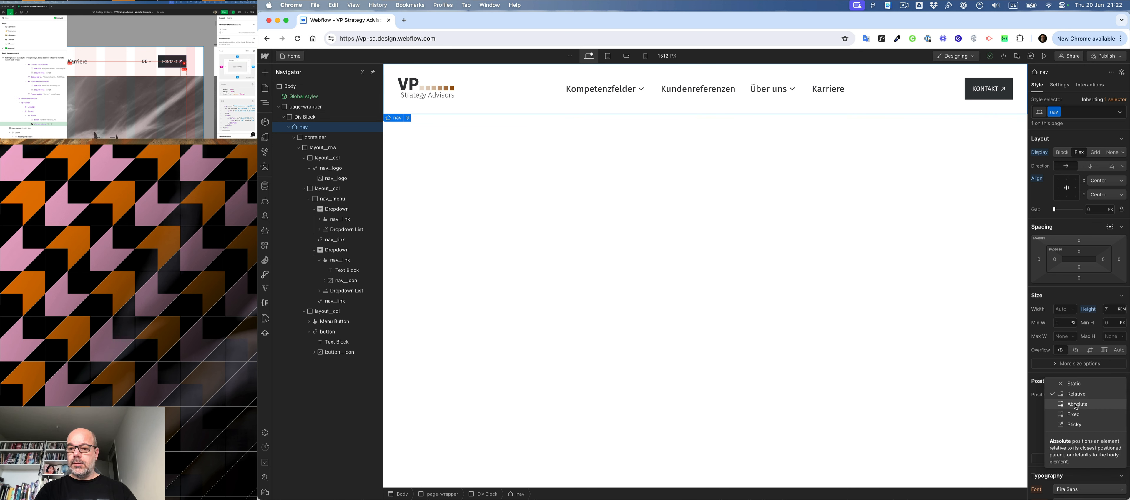
pyautogui.click(1075, 419)
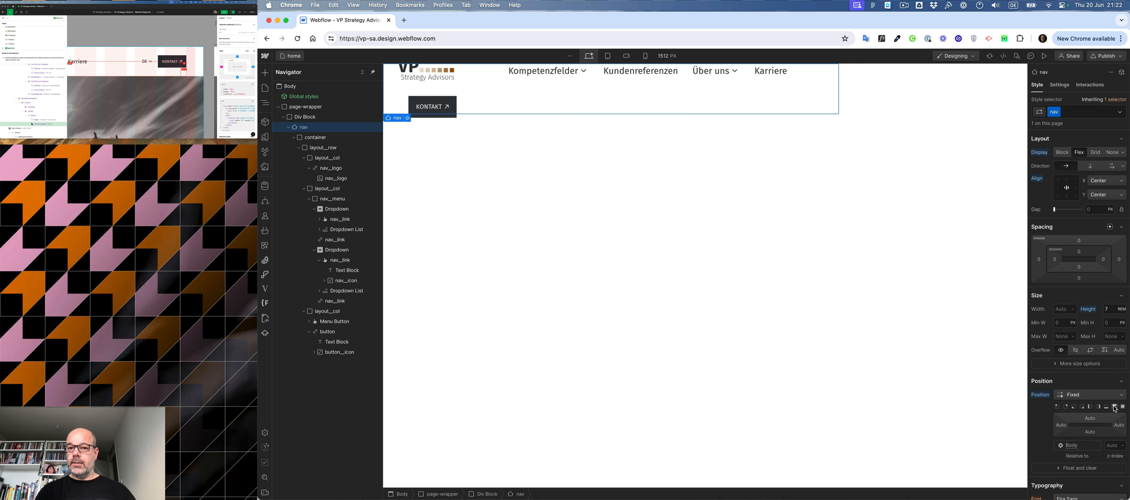
pyautogui.click(1115, 407)
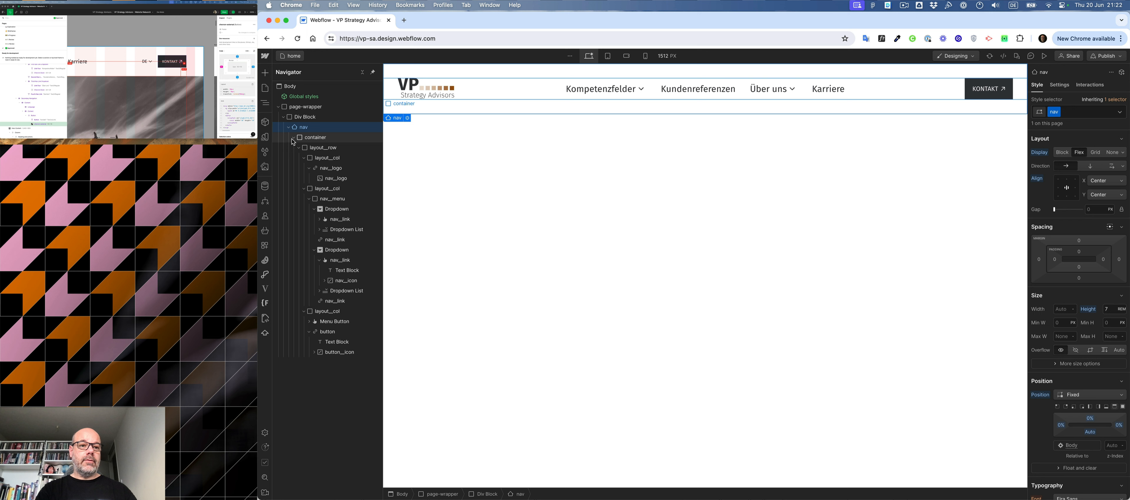
# - Collapse the nav and give the Div Block that wraps it the ID top
pyautogui.click(288, 127)
pyautogui.click(299, 117)
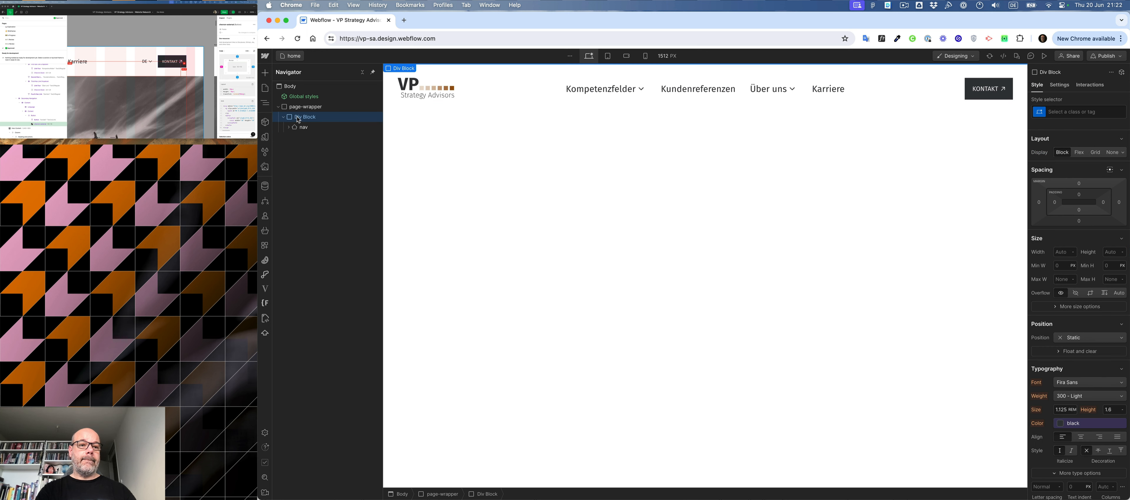
pyautogui.click(283, 117)
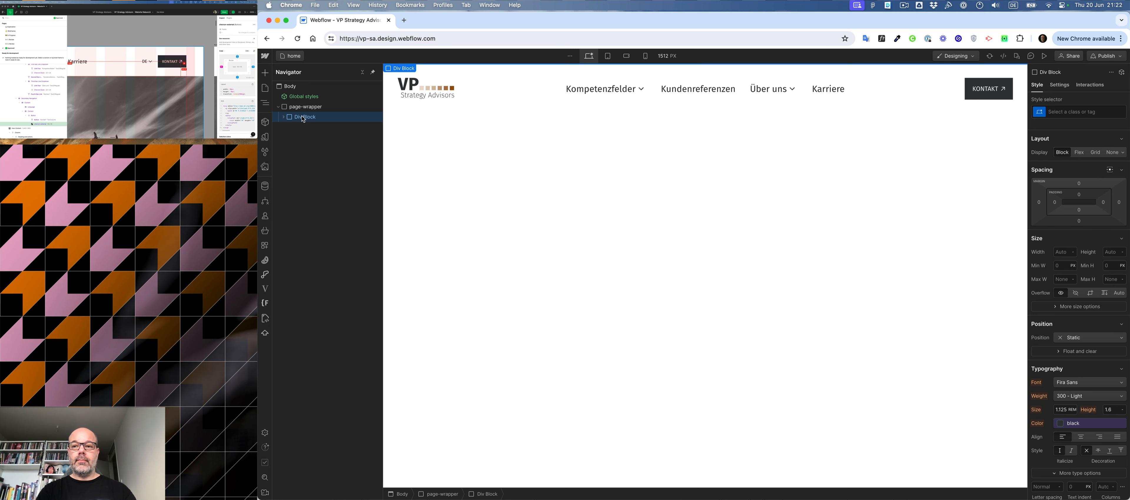
pyautogui.click(1065, 84)
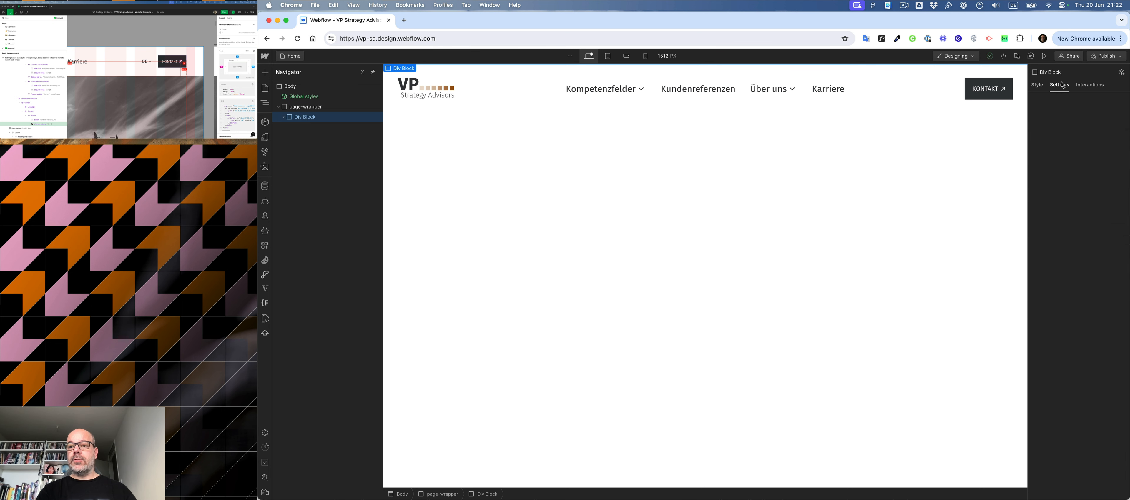
pyautogui.click(1064, 101)
pyautogui.write('top')
pyautogui.press('Return')
# - Check the design and turn the Div Block around the nav into a component named vp__navigation
pyautogui.scroll(-20, 141, 88)
pyautogui.click(141, 77)
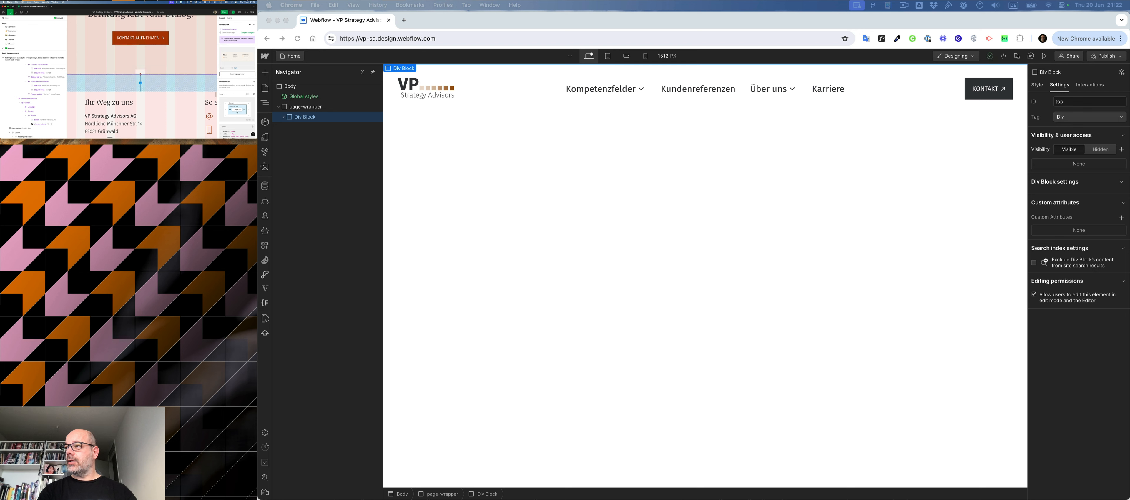
pyautogui.scroll(20, 120, 73)
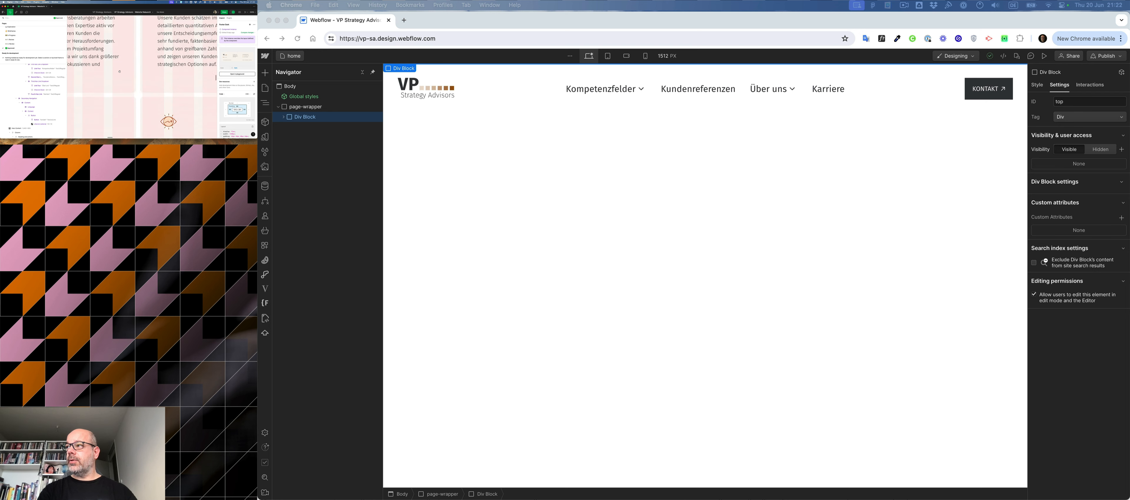
pyautogui.scroll(20, 119, 71)
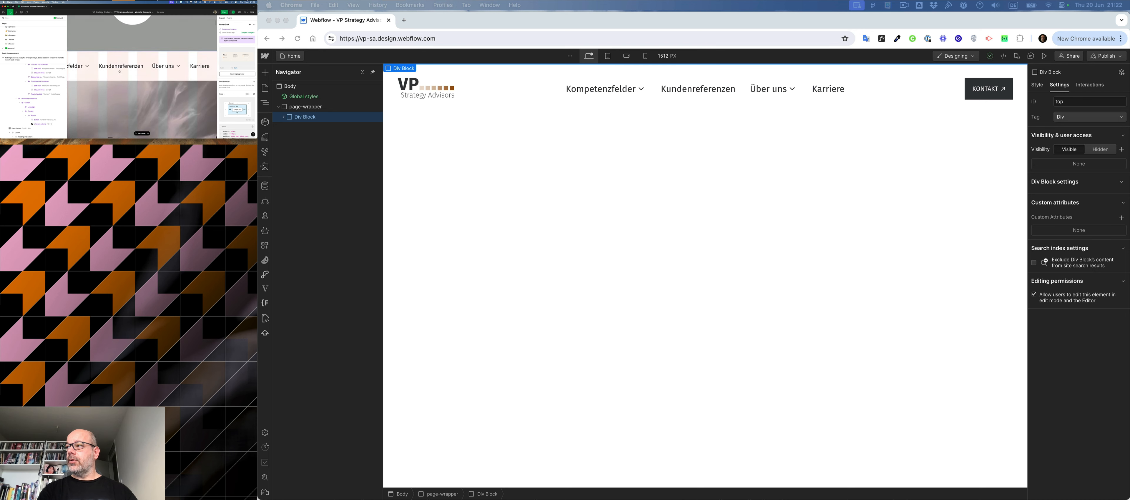
pyautogui.scroll(-1, 119, 72)
pyautogui.click(265, 123)
pyautogui.click(369, 72)
pyautogui.write('vp')
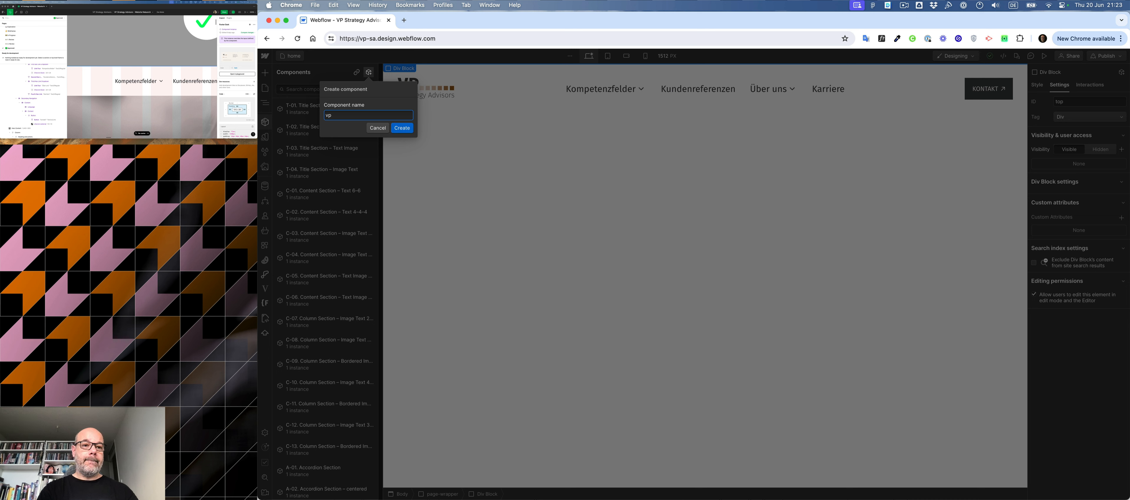
pyautogui.write('._na')
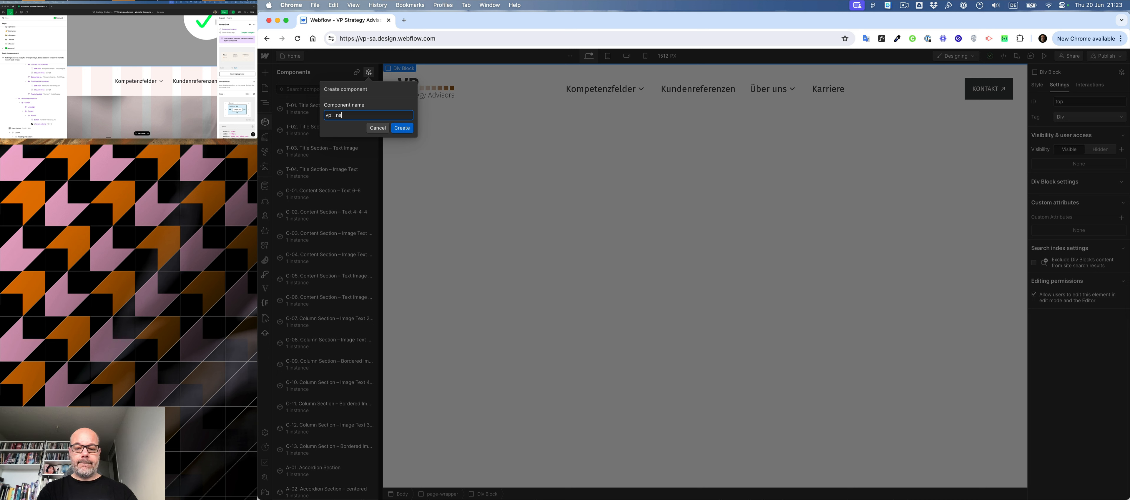
pyautogui.write('vigation')
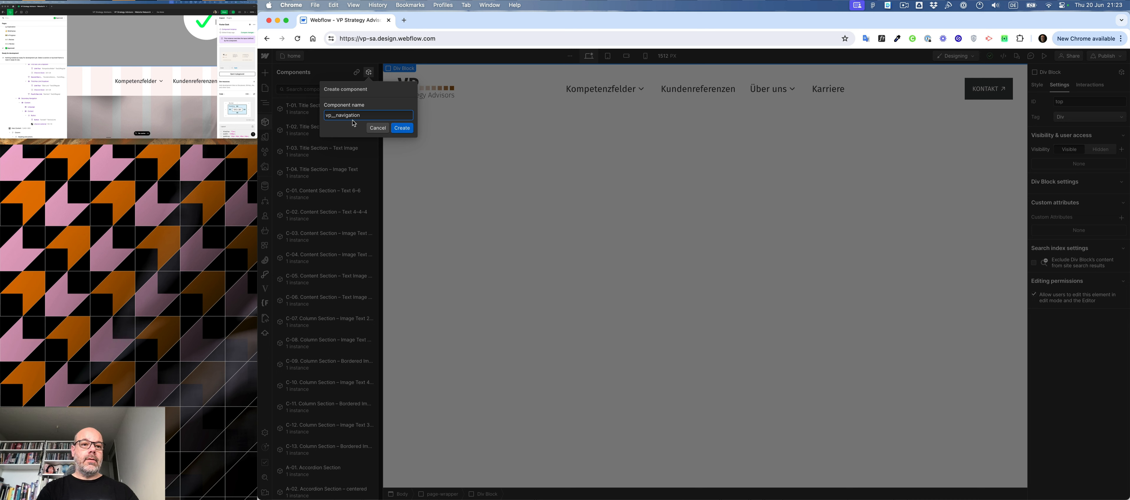
pyautogui.click(400, 131)
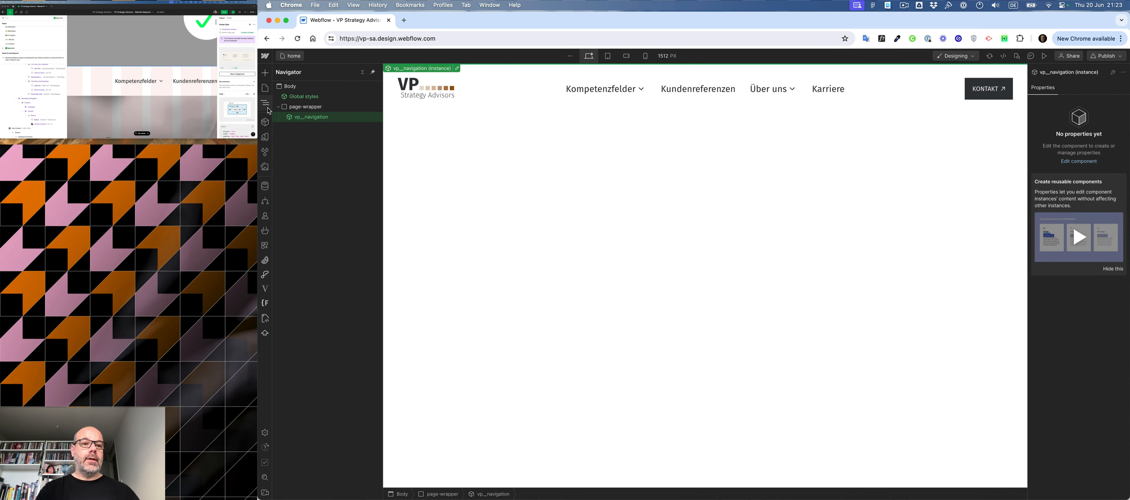
# - Switch to Finder and add the SW-Bilddaten images, from Home.jpg through VP-Strategy-Advisors-20.jpg, to the Webflow site's assets
pyautogui.click(305, 107)
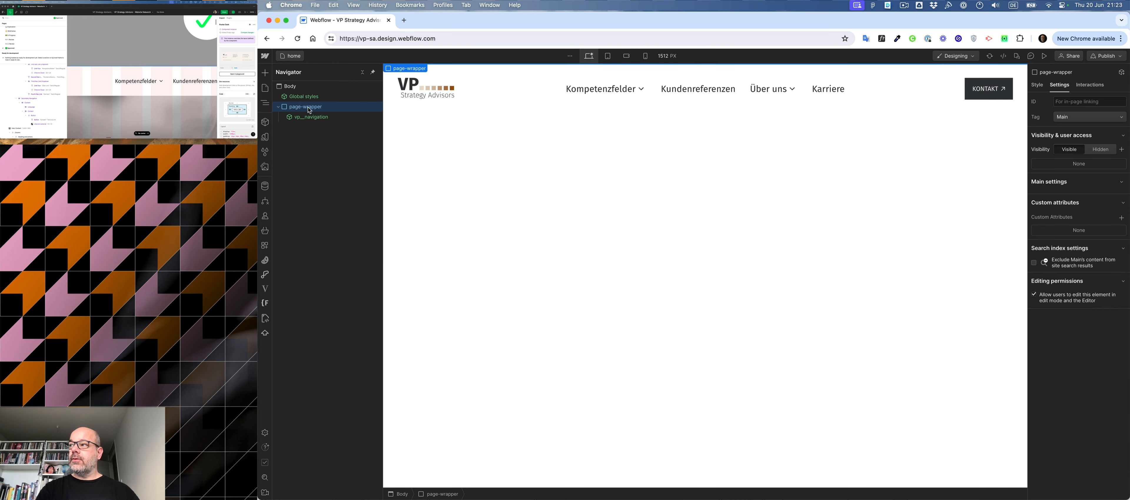
pyautogui.click(74, 89)
pyautogui.press('super+minus')
pyautogui.press('super+minus')
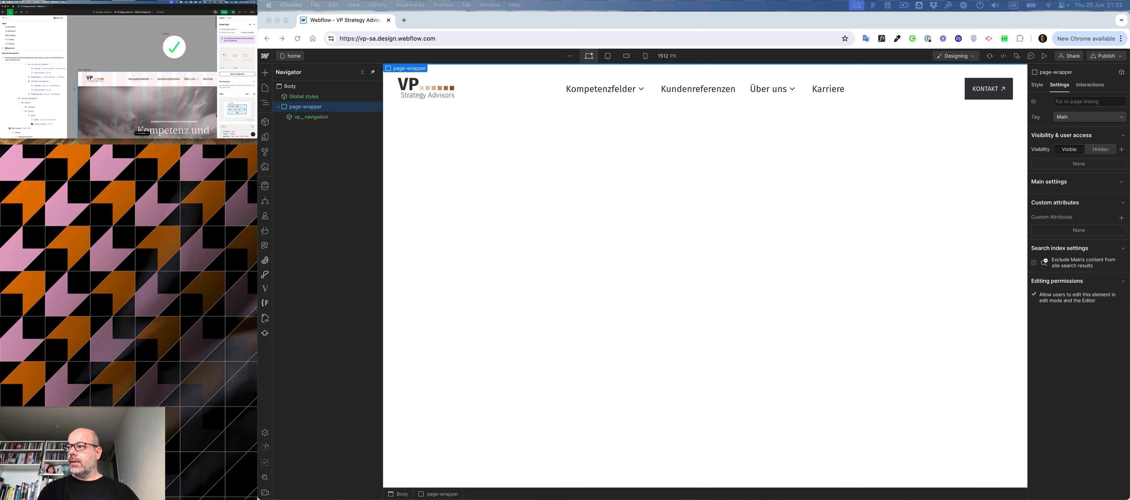
pyautogui.scroll(-5, 121, 102)
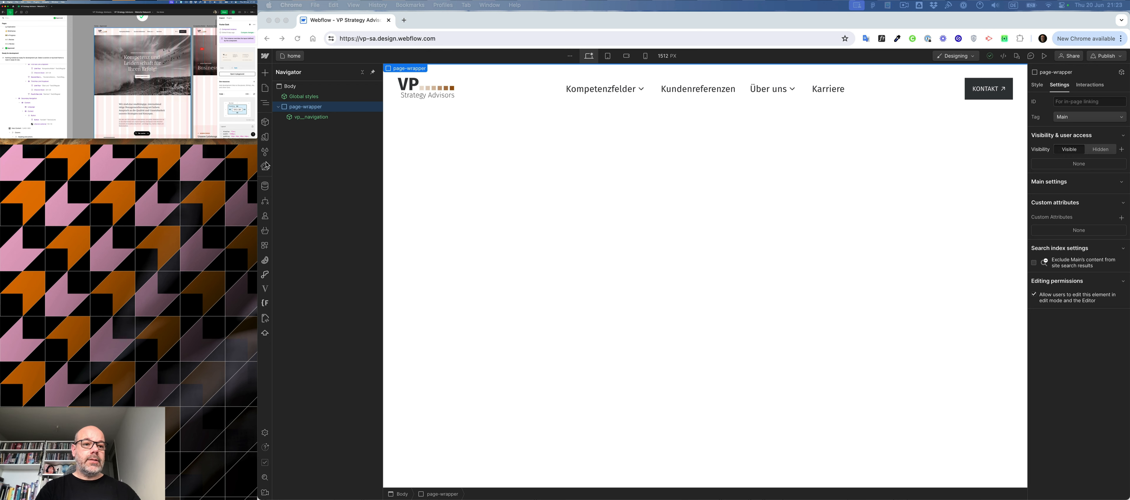
pyautogui.click(265, 167)
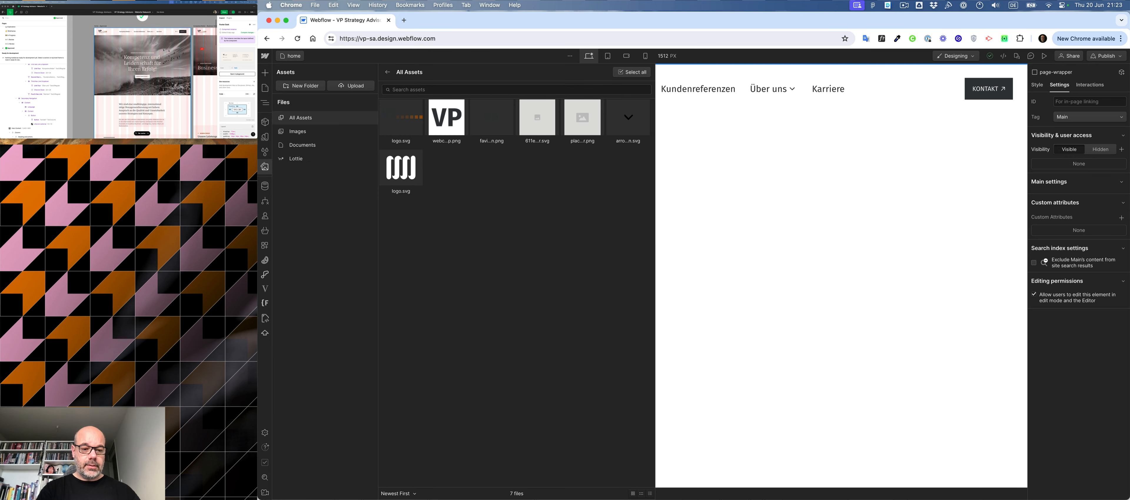
pyautogui.press('super+Tab')
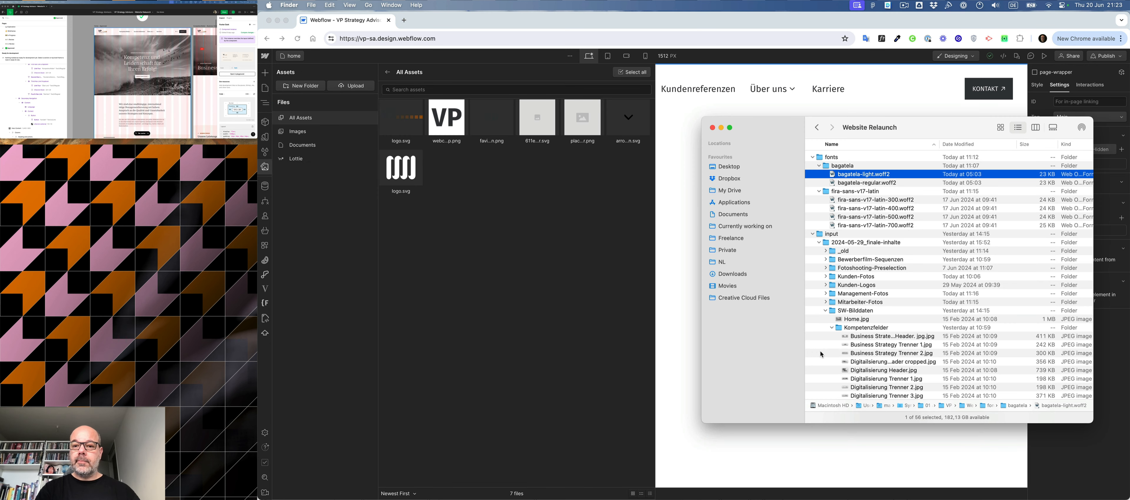
pyautogui.scroll(-3, 821, 355)
pyautogui.click(829, 271)
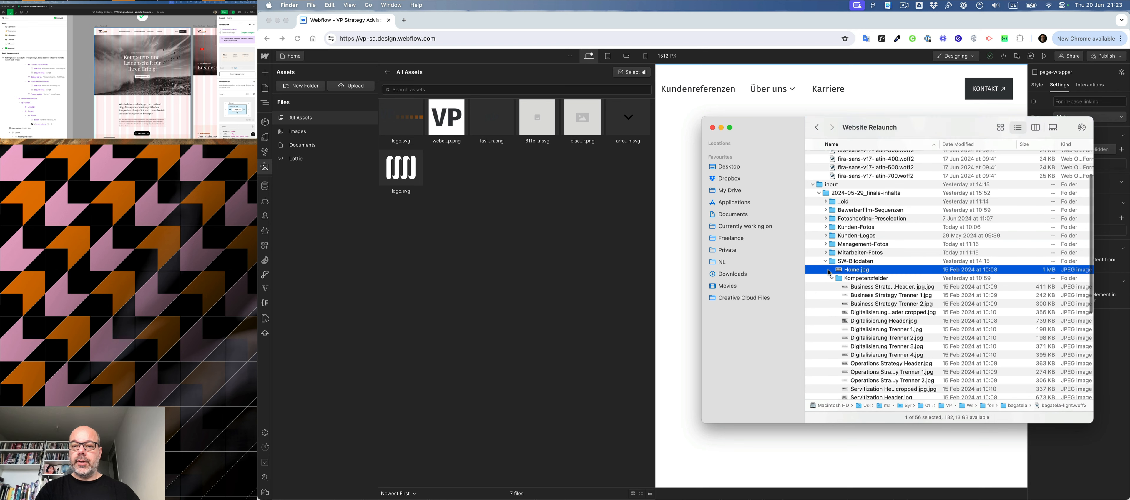
pyautogui.moveTo(829, 271); pyautogui.dragTo(883, 341)
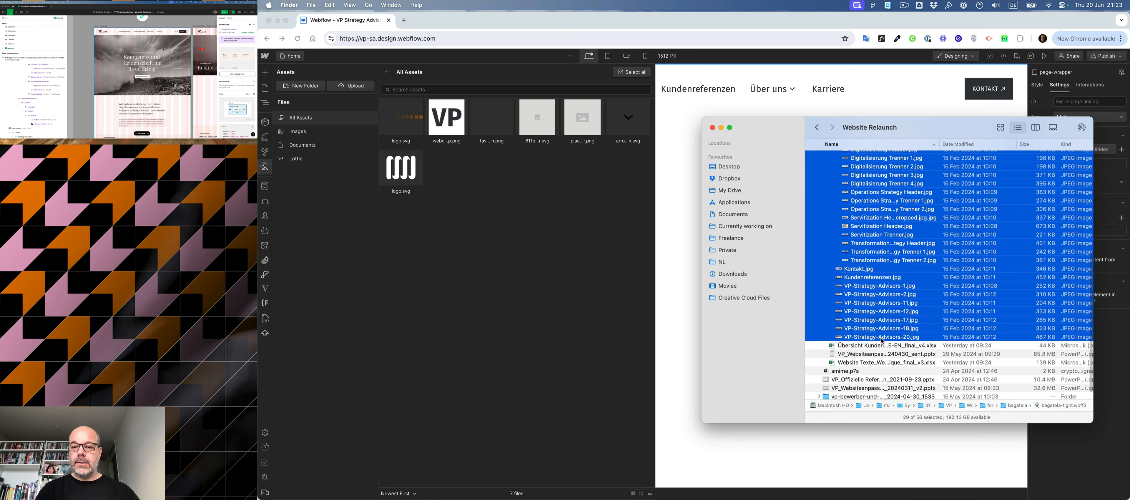
pyautogui.moveTo(871, 282); pyautogui.dragTo(503, 282)
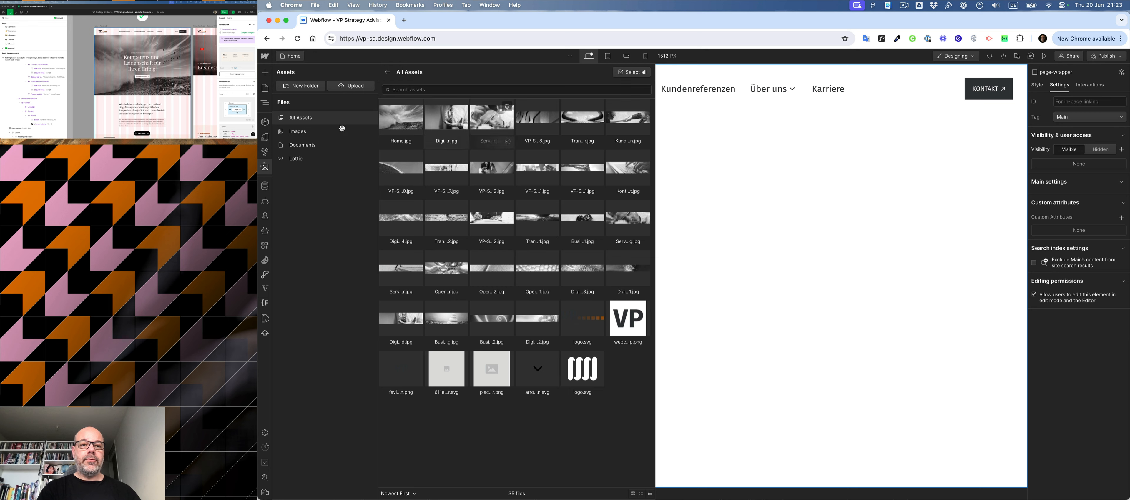
# - Upload icon-eye.png, icon-handshake.png, icon-diagrams.png and icon-brain.png from the VP folder to the assets
pyautogui.click(355, 87)
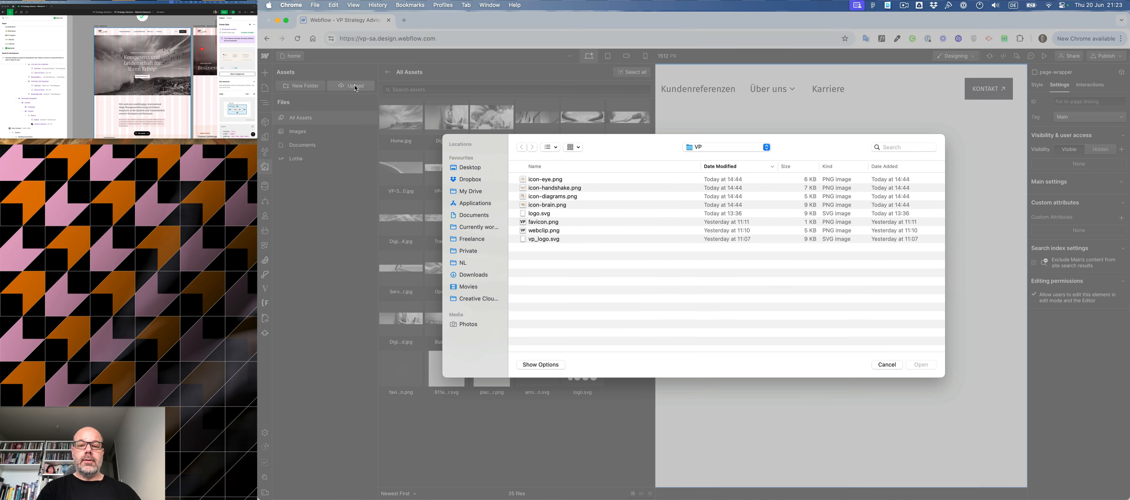
pyautogui.click(541, 180)
pyautogui.keyDown('shift'); pyautogui.click(540, 205); pyautogui.keyUp('shift')
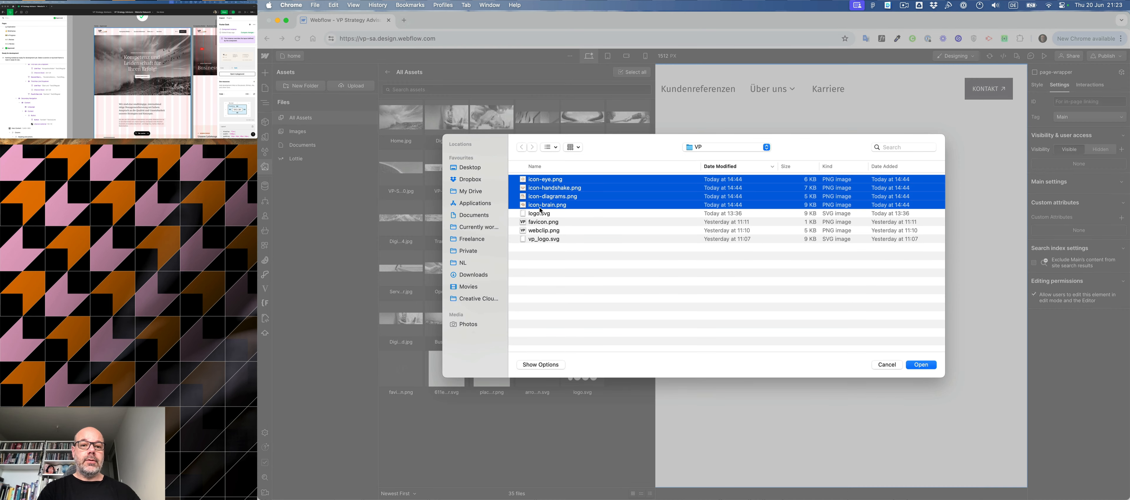
pyautogui.press('Return')
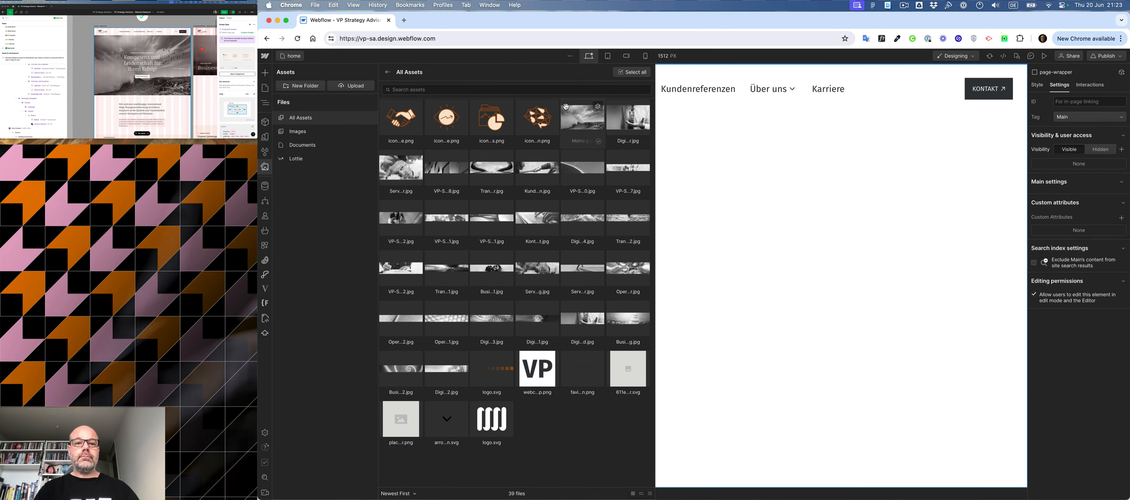
# - Compress all assets to WebP except the logo, webclip, favicon, placeholder and arrow files, and close the assets
pyautogui.click(630, 74)
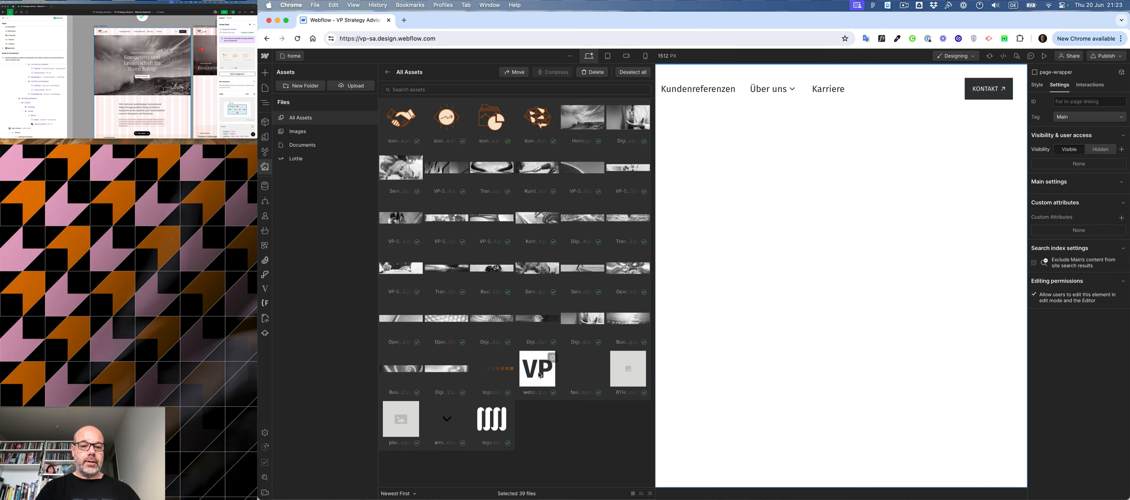
pyautogui.click(507, 392)
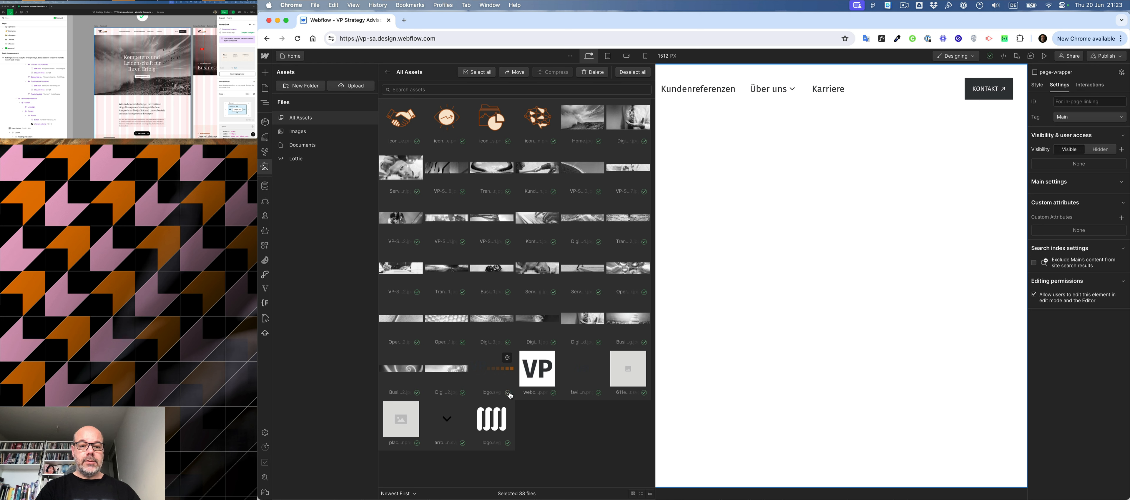
pyautogui.click(554, 393)
pyautogui.click(595, 393)
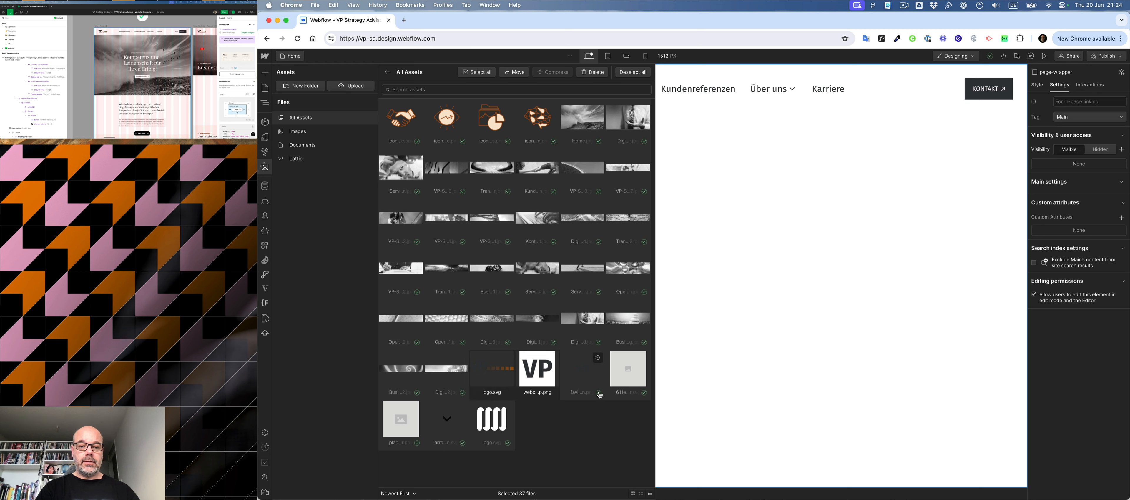
pyautogui.click(643, 393)
pyautogui.click(507, 443)
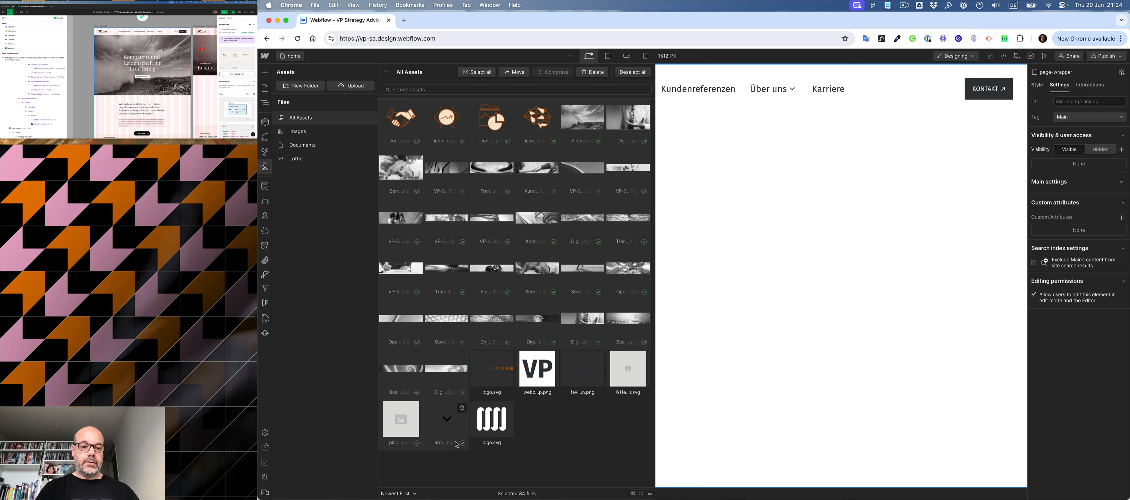
pyautogui.click(462, 443)
pyautogui.click(417, 444)
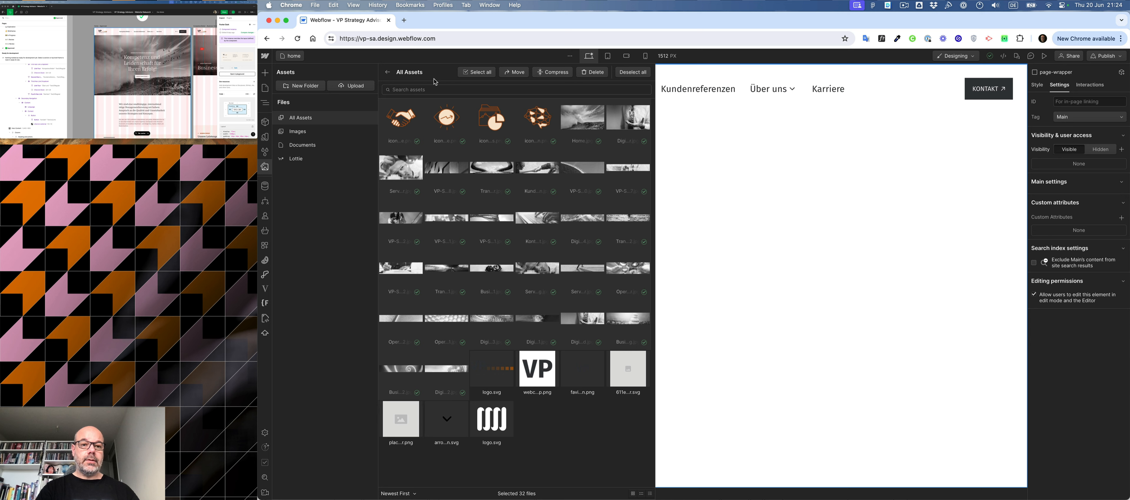
pyautogui.click(564, 75)
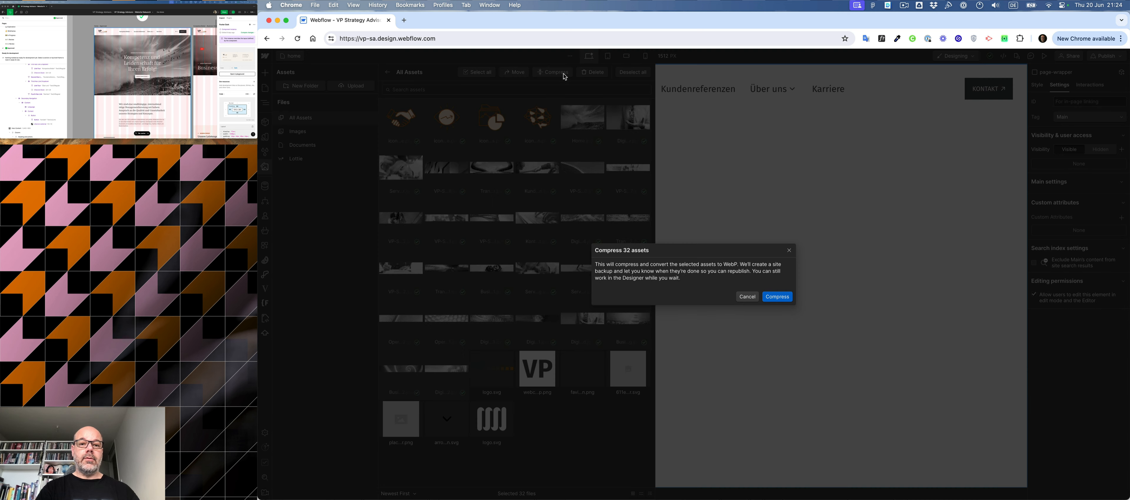
pyautogui.click(778, 297)
pyautogui.click(778, 257)
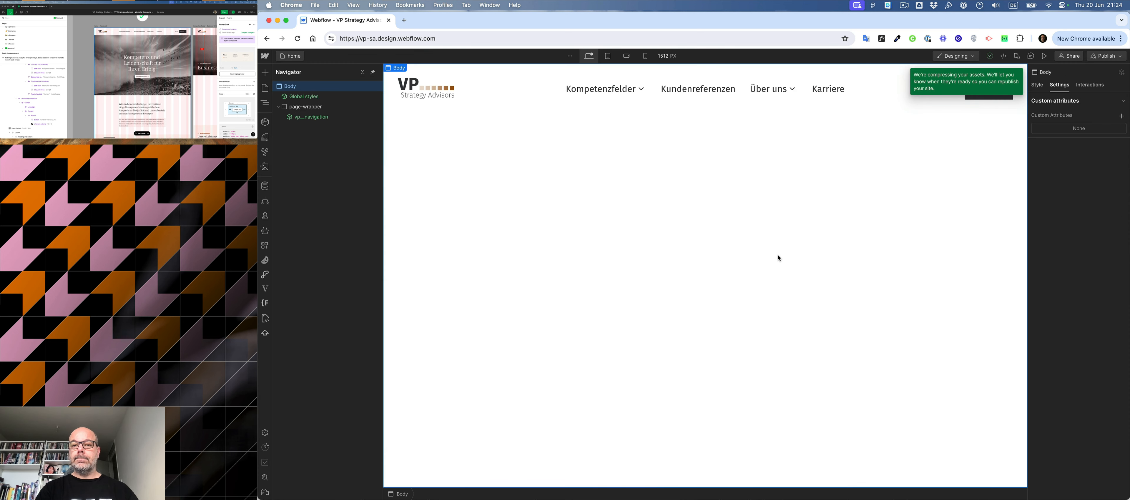
# - Add a Div Block inside page-wrapper below the navigation and give it the new class spacing-nav
pyautogui.click(315, 106)
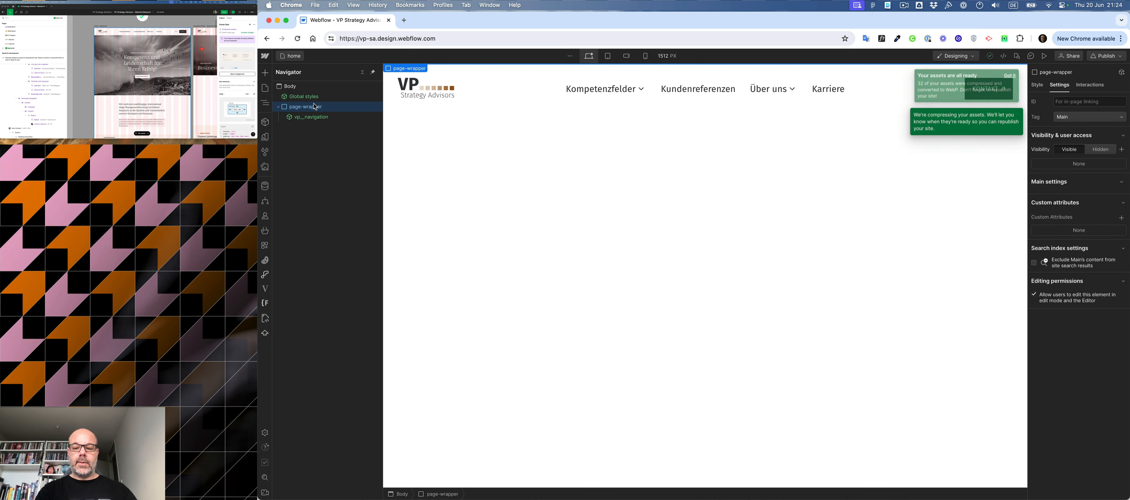
pyautogui.press('super+k')
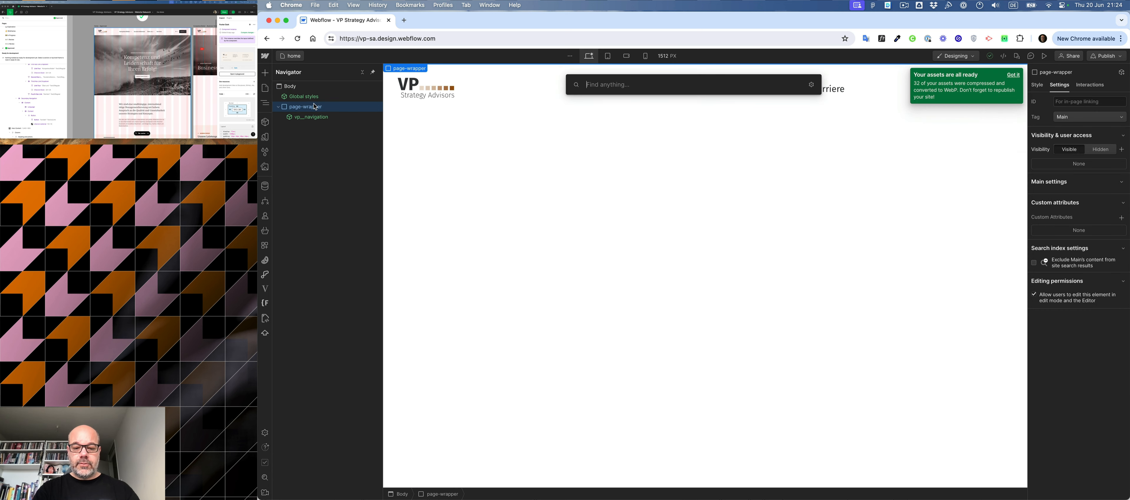
pyautogui.write('div')
pyautogui.press('Return')
pyautogui.press('super+Return')
pyautogui.write('sp')
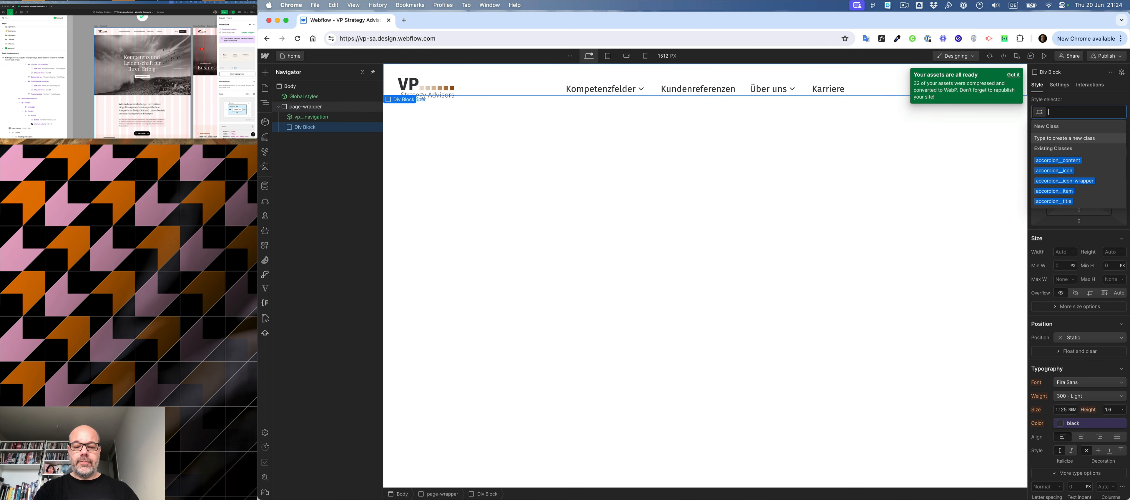
pyautogui.write('acing')
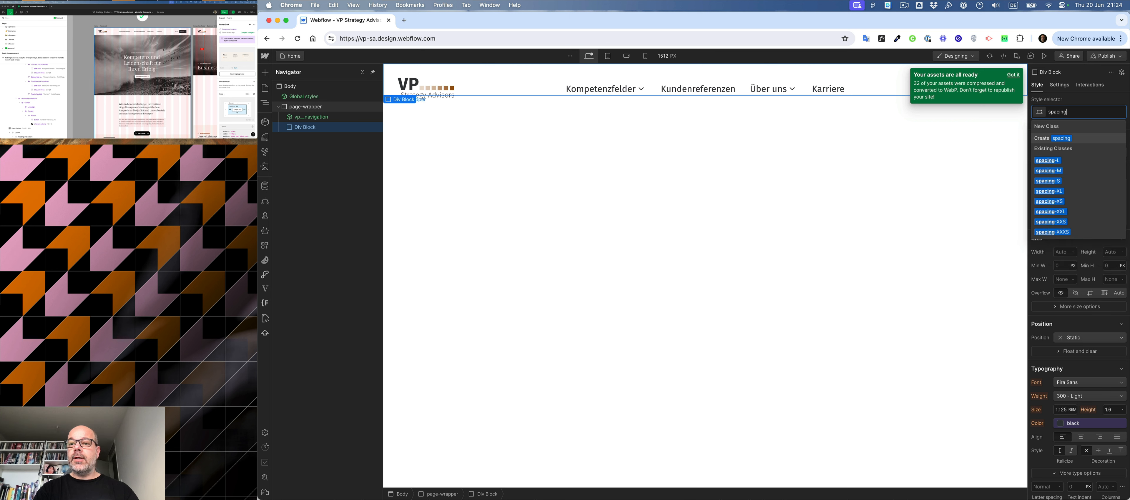
pyautogui.write('-navigation')
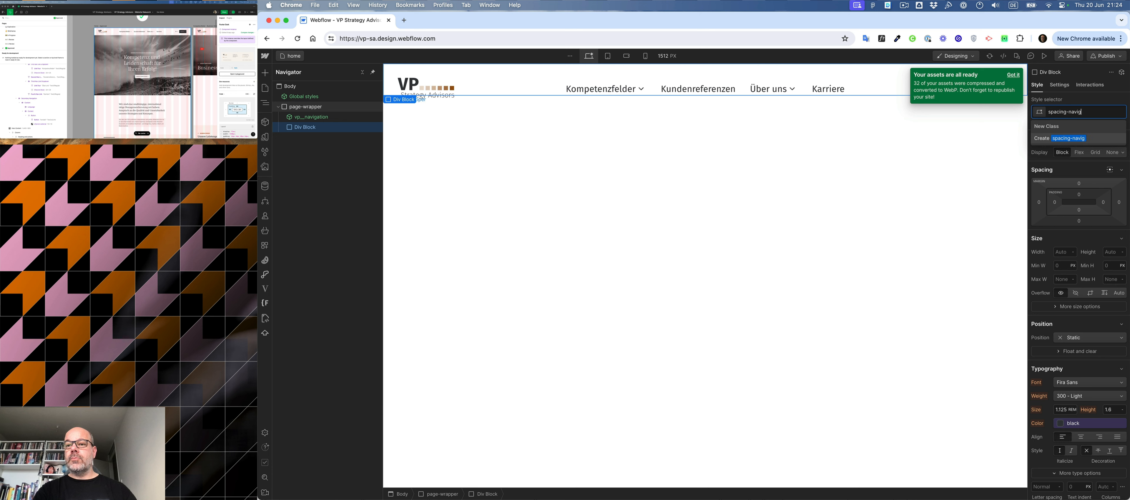
pyautogui.press('BackSpace')
pyautogui.press('BackSpace')
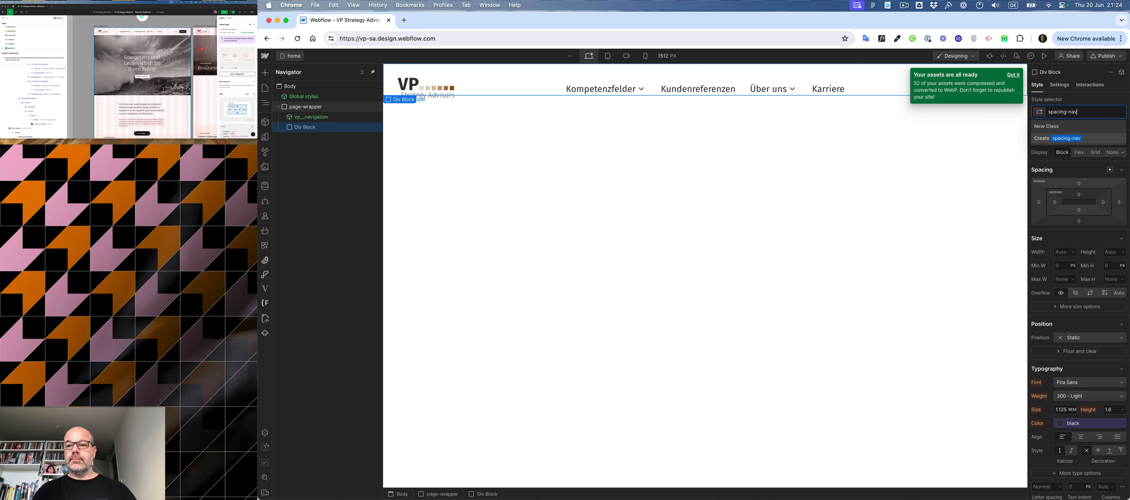
pyautogui.press('Return')
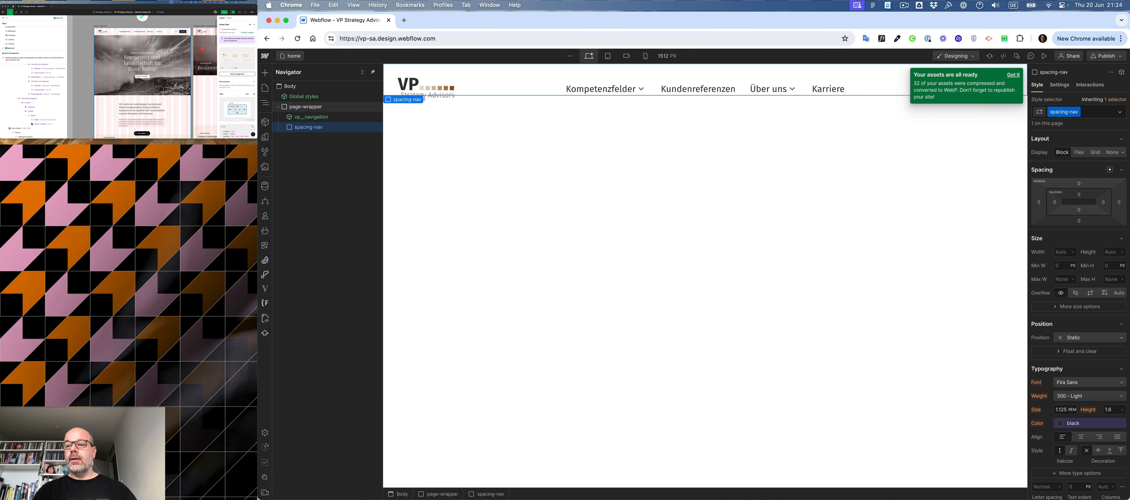
# - Set the height of the spacing-nav block to 7 rem
pyautogui.click(1110, 252)
pyautogui.write('7r')
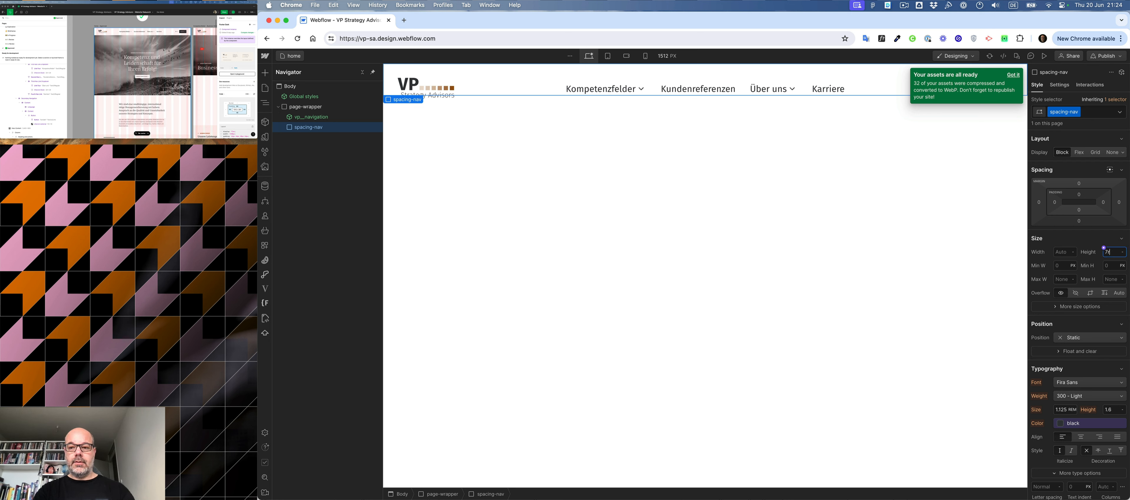
pyautogui.write('em')
pyautogui.press('Return')
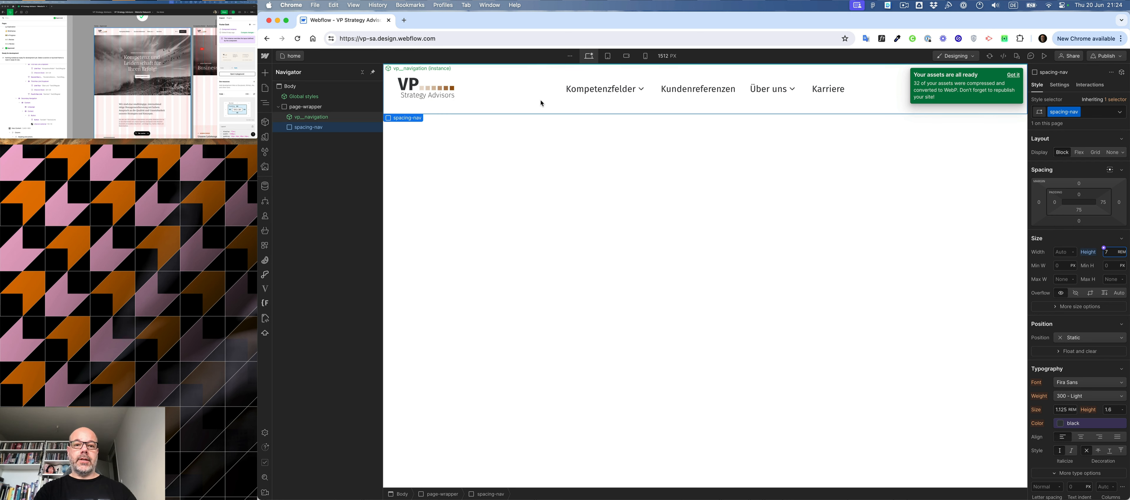
# - Add a Section element inside page-wrapper after the spacing-nav block
pyautogui.click(304, 108)
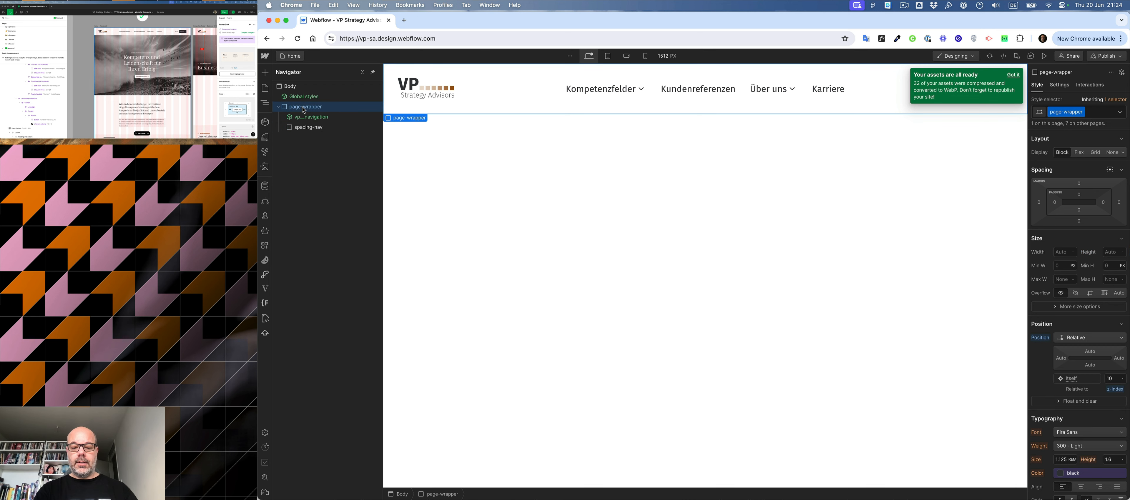
pyautogui.press('super+e')
pyautogui.write('sect')
pyautogui.press('Return')
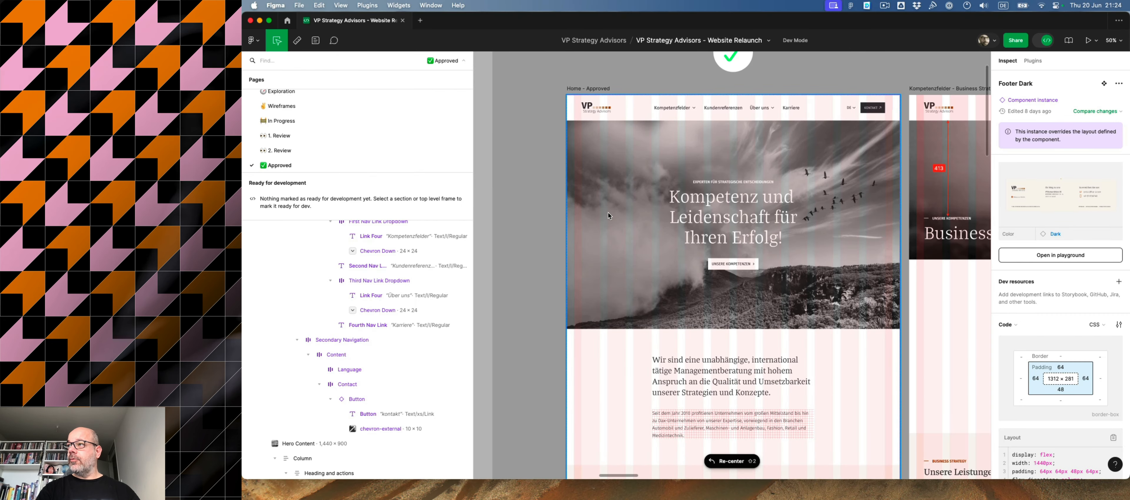
# - Examine the hero of the Home design in Figma, and dismiss the asset compression notice back in Webflow
pyautogui.click(572, 155)
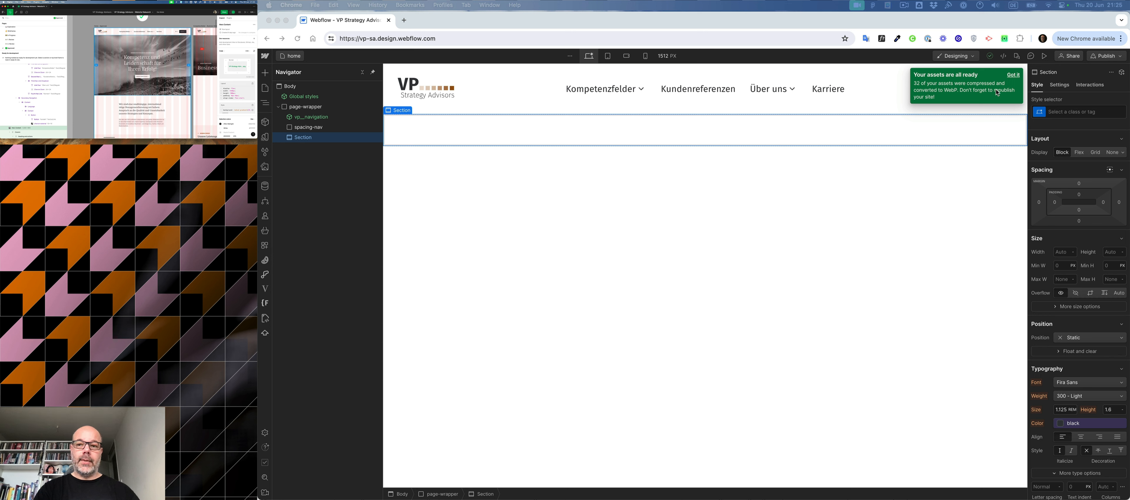
pyautogui.click(1009, 83)
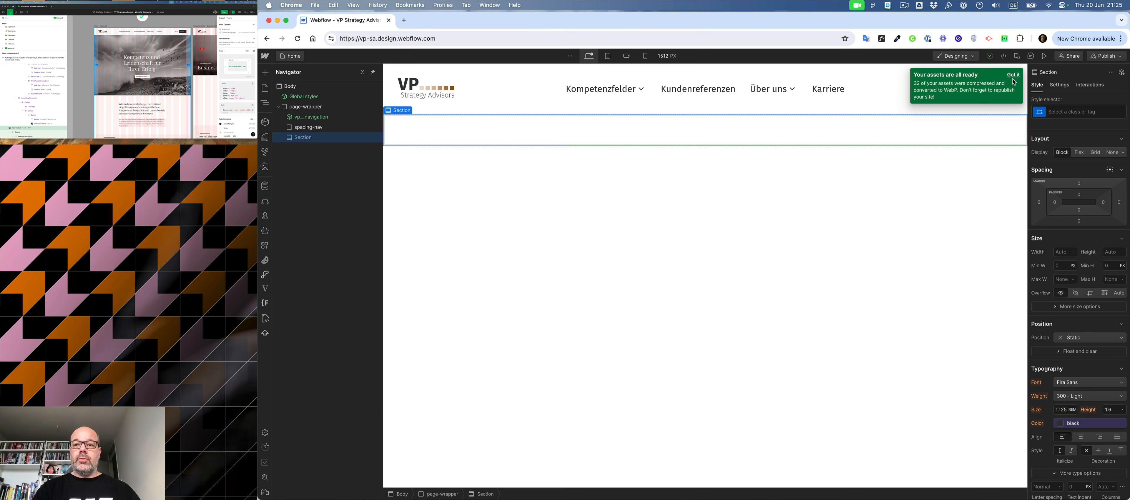
pyautogui.click(1014, 75)
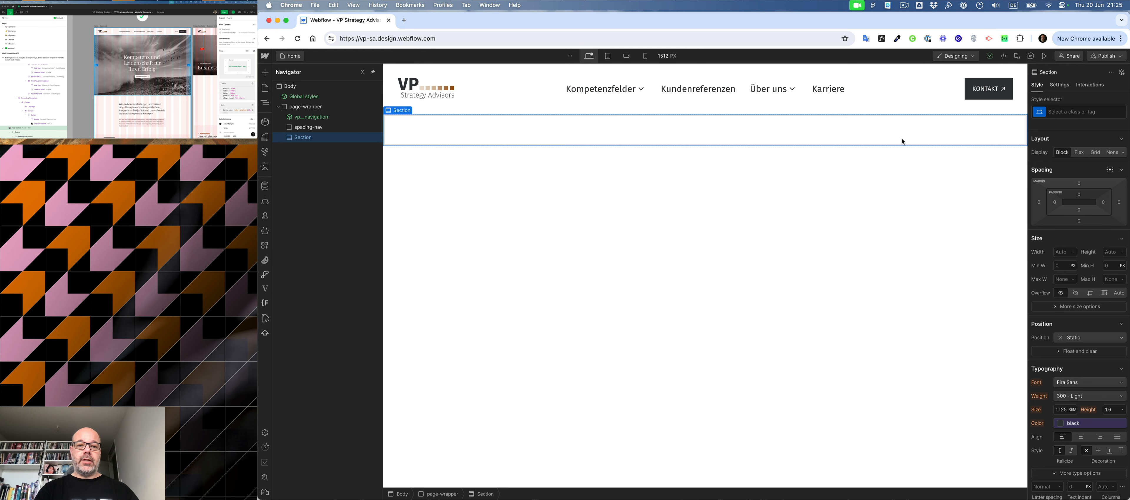
# - Give the new Section the class postion-relative and set its position to Relative
pyautogui.click(1085, 112)
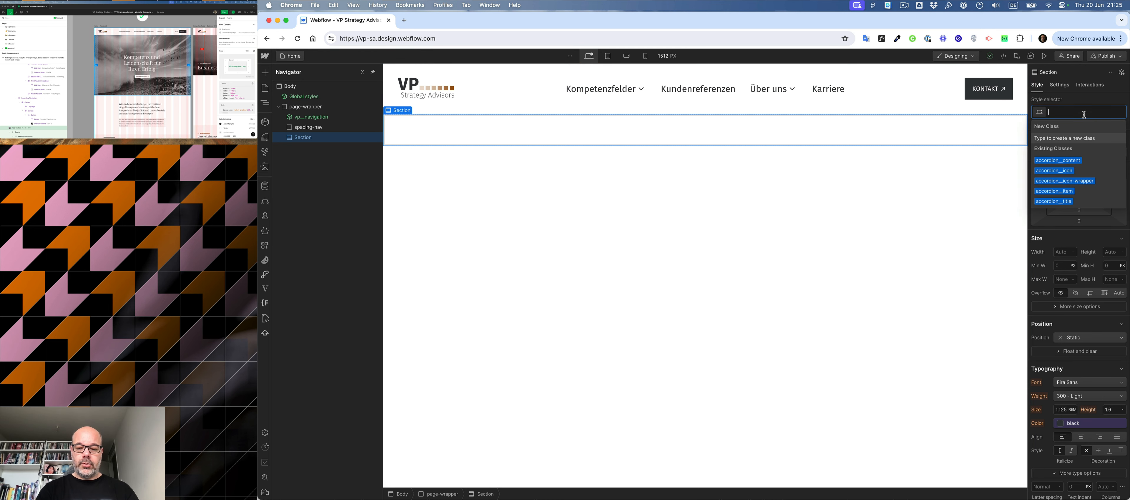
pyautogui.write('pos')
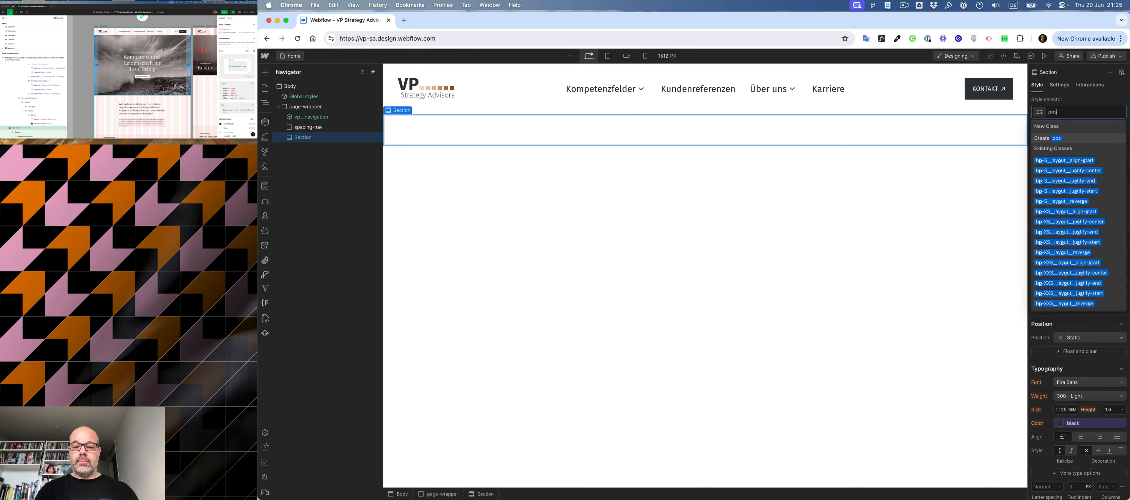
pyautogui.write('tion-')
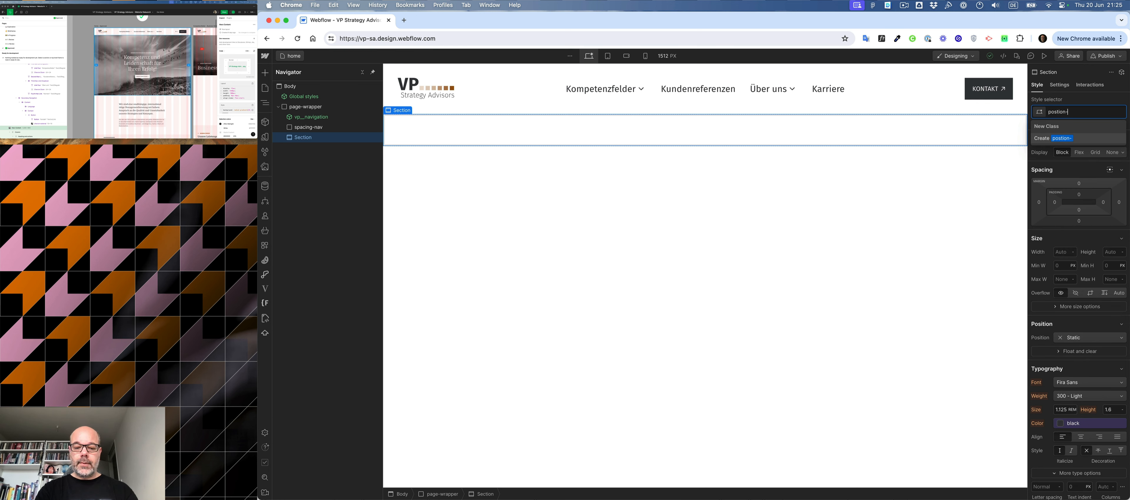
pyautogui.write('relat')
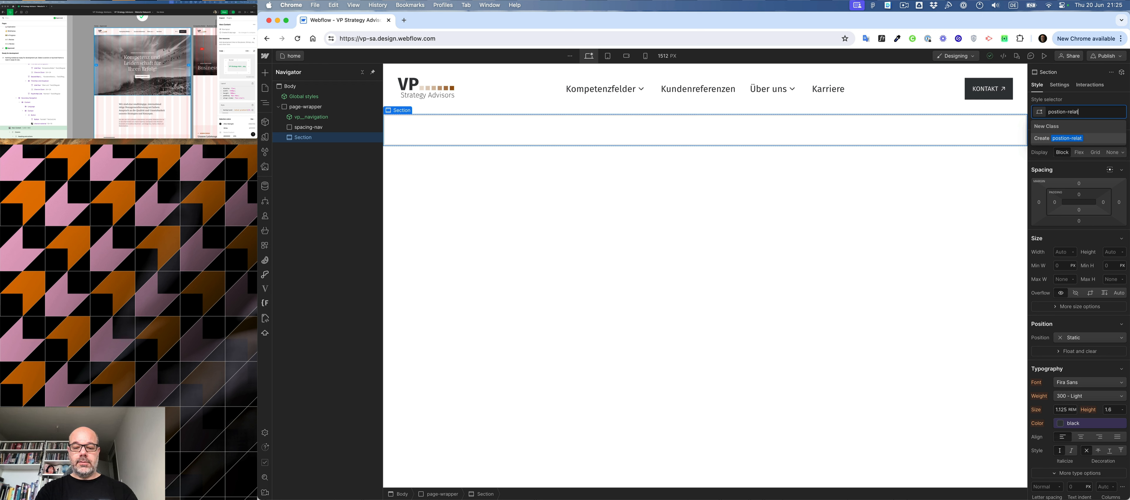
pyautogui.write('ionve')
pyautogui.press('Return')
pyautogui.click(1089, 338)
pyautogui.click(1077, 350)
pyautogui.write('ti')
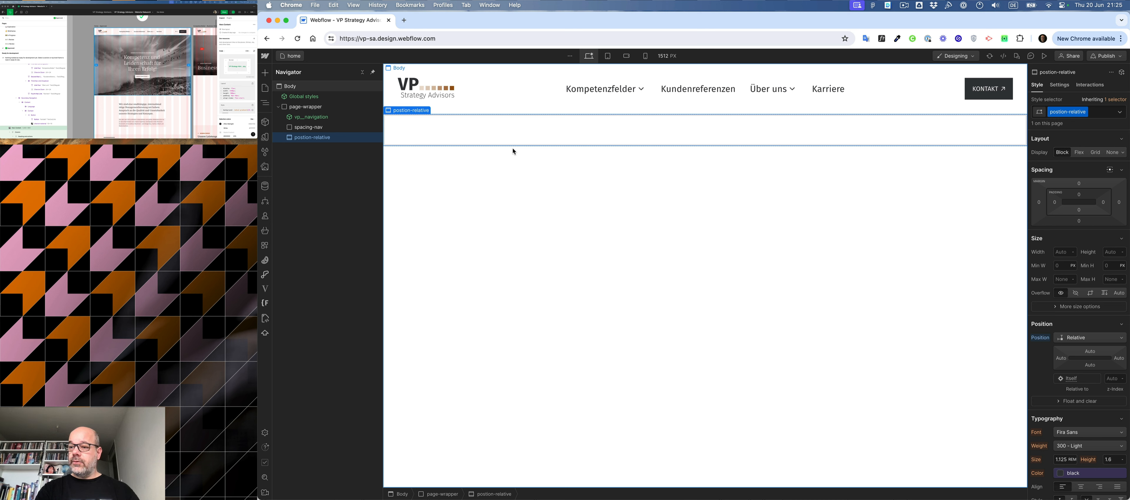
# - Add a Div Block inside the postion-relative section and start assigning it a class
pyautogui.press('super+k')
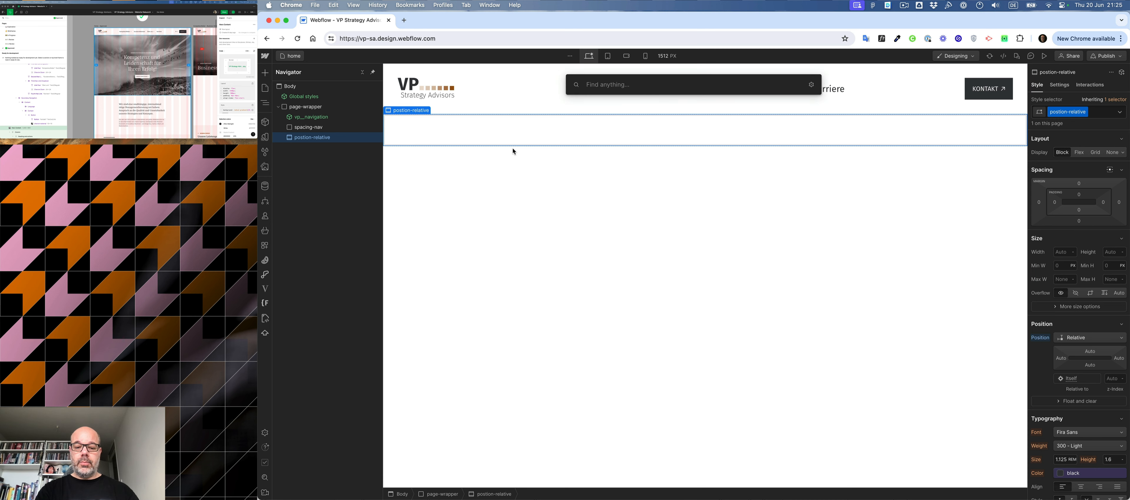
pyautogui.write('div')
pyautogui.press('Return')
pyautogui.press('super+Return')
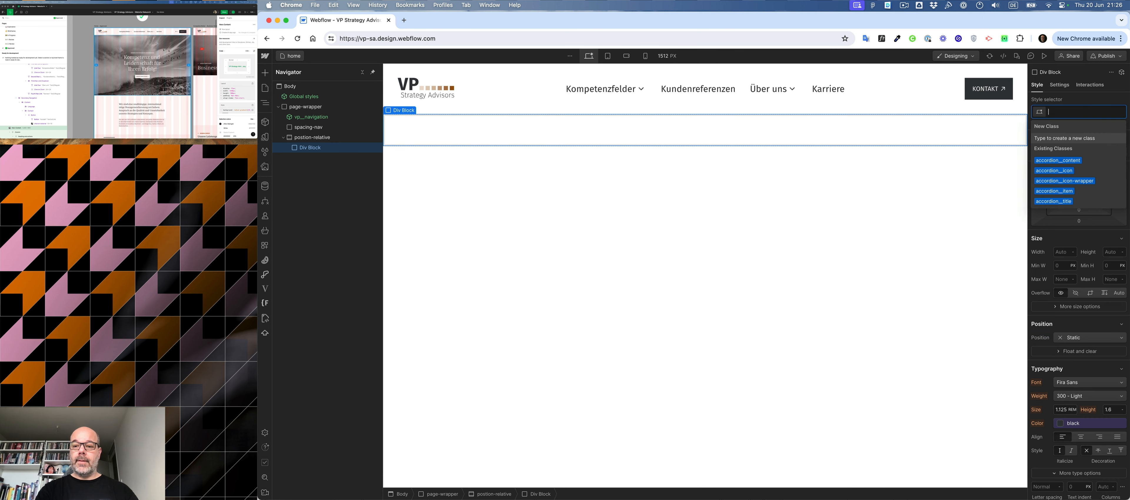
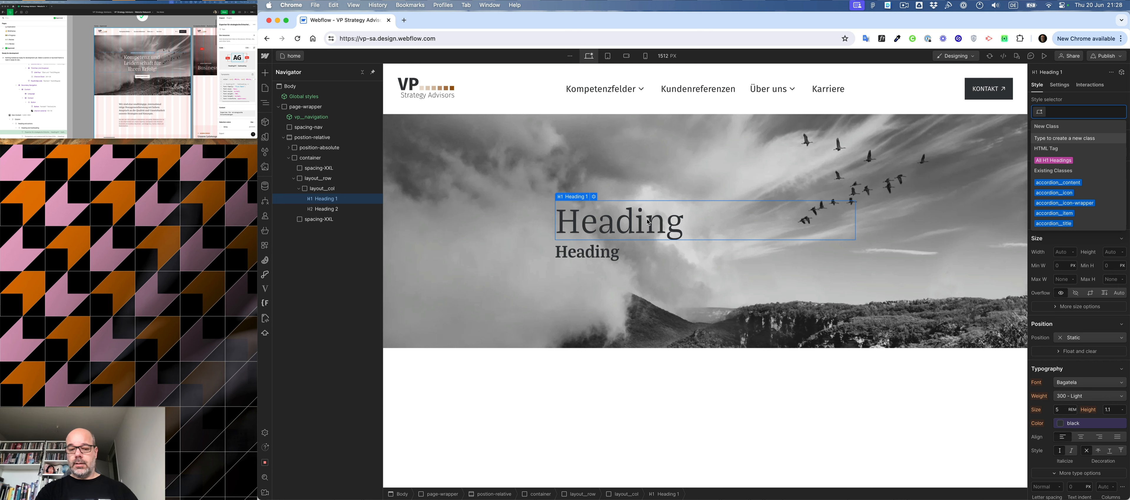
# - Give the hero's H1 heading the classes text-S, text-bold and text-caps
pyautogui.write('te')
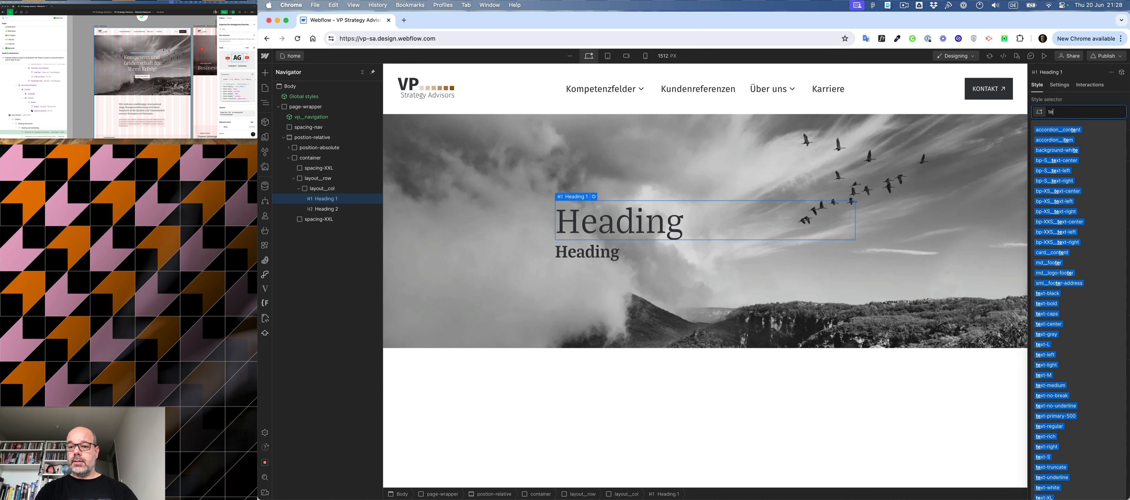
pyautogui.click(1044, 458)
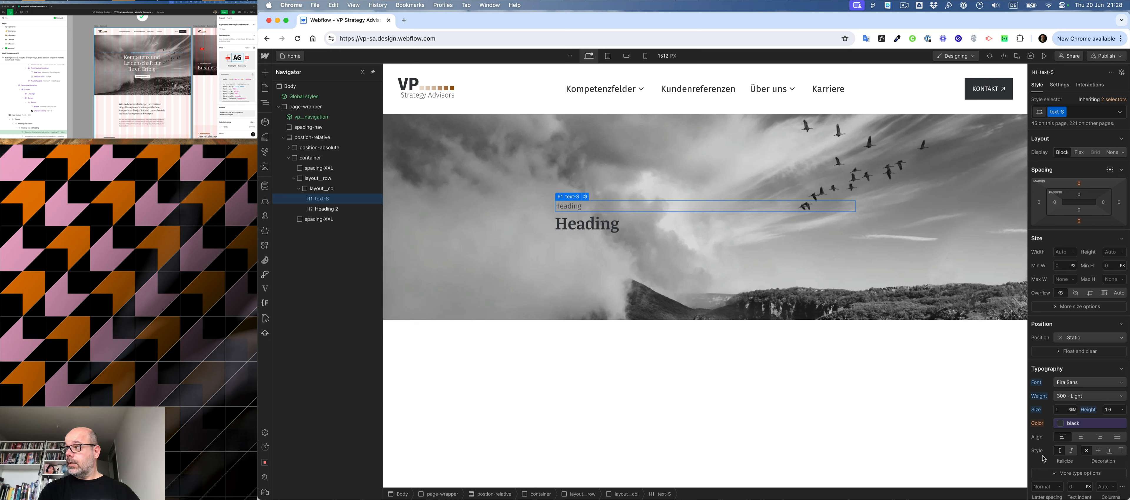
pyautogui.press('super+Return')
pyautogui.write('bol')
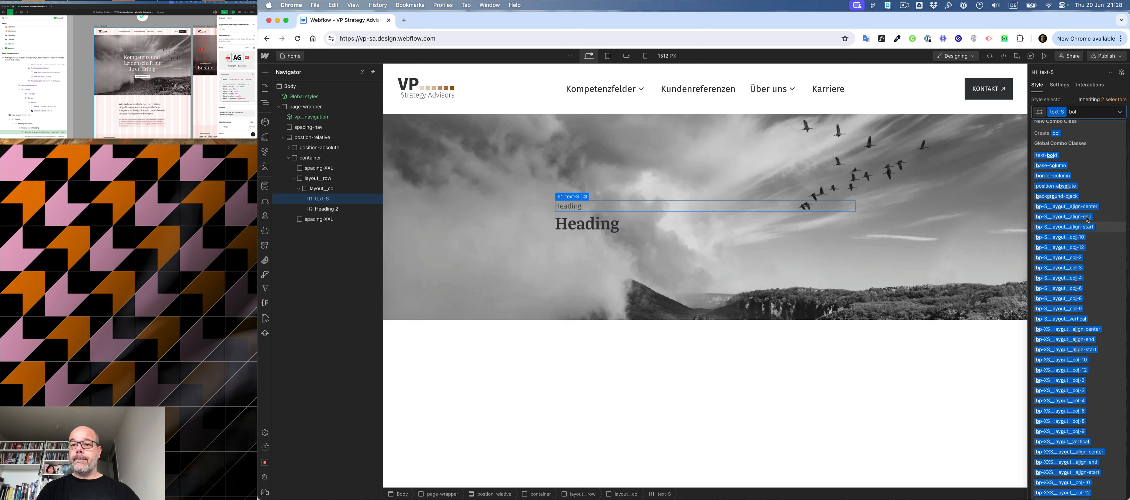
pyautogui.click(1046, 157)
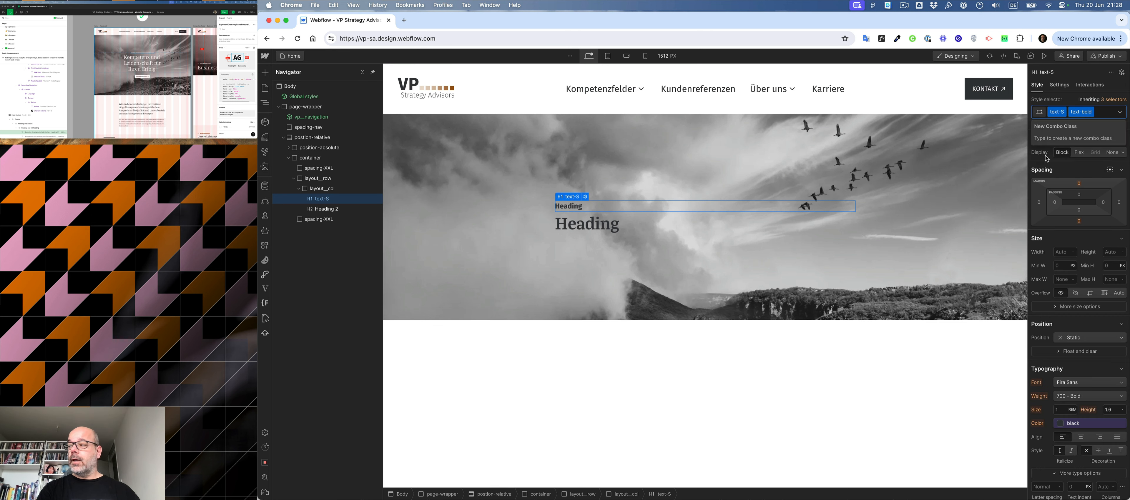
pyautogui.write('caps')
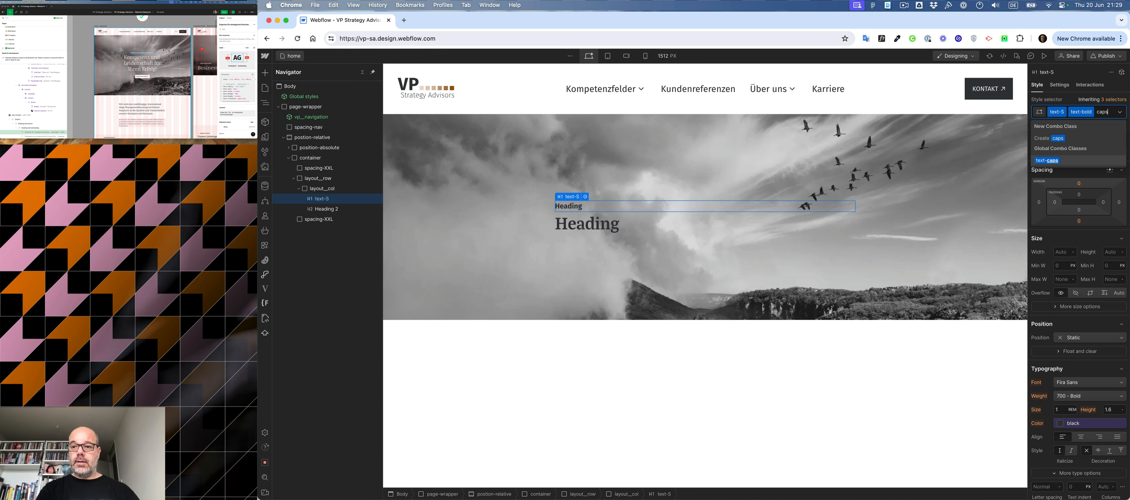
pyautogui.press('Return')
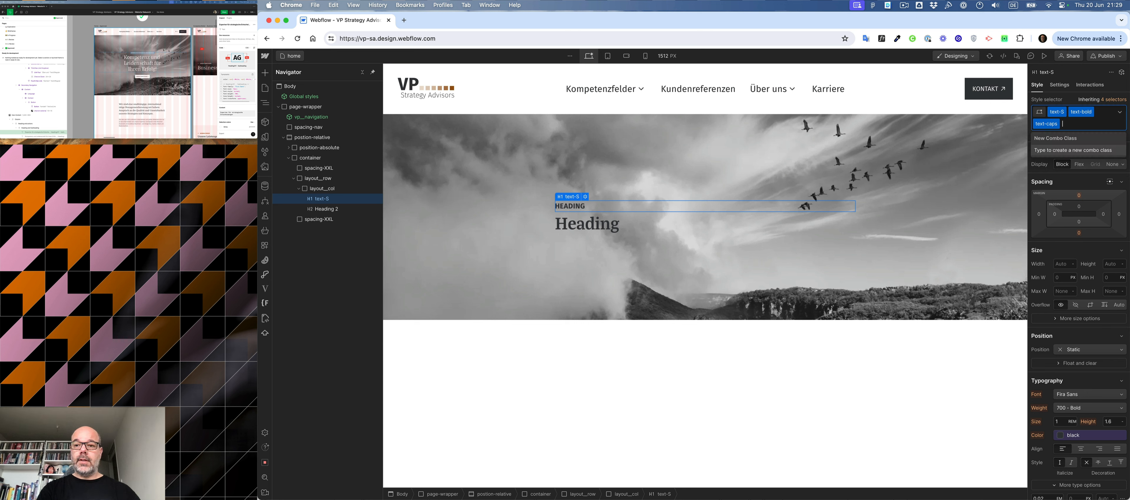
# - Add the combo classes text-center and text-white to the hero's H1 heading
pyautogui.write('cen')
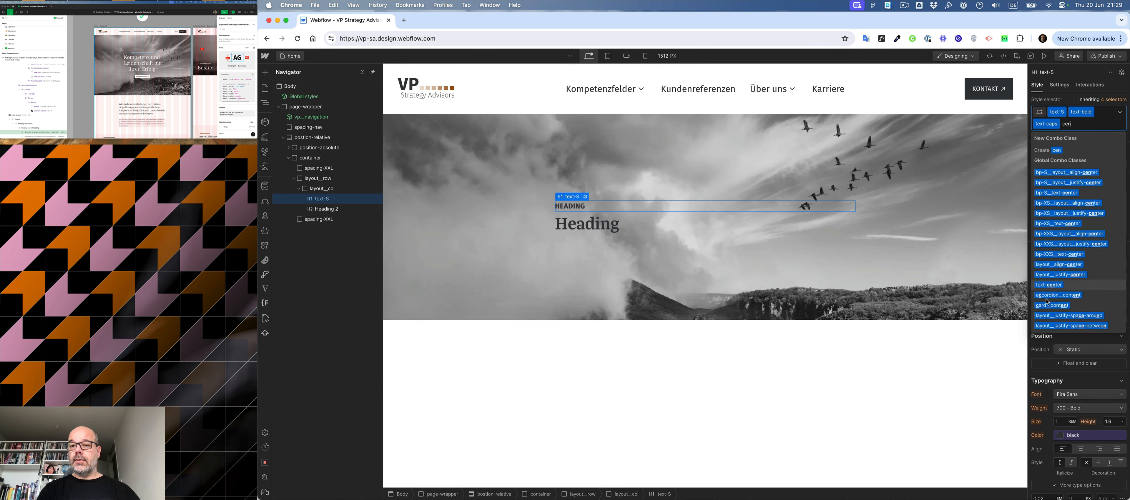
pyautogui.click(1057, 285)
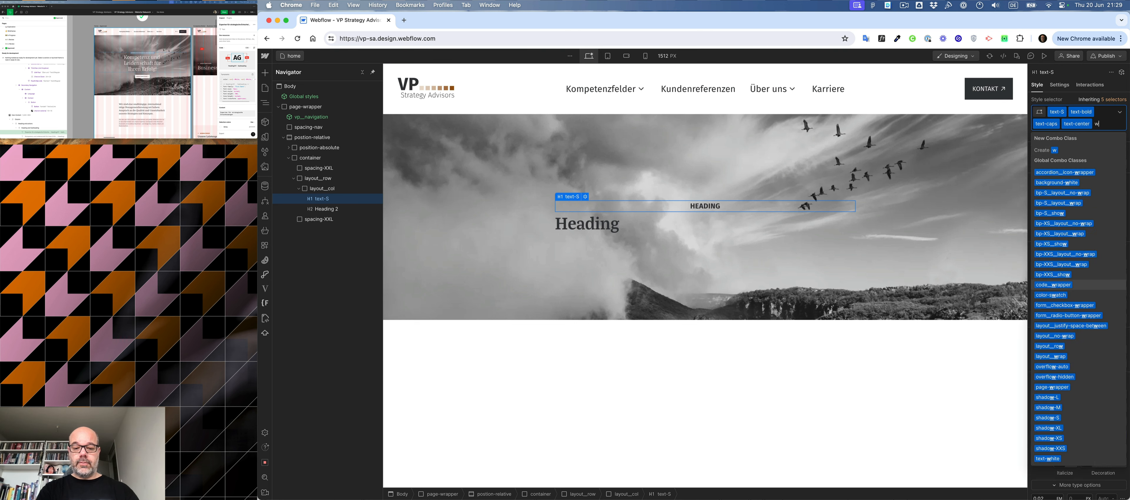
pyautogui.write('whitre')
pyautogui.press('BackSpace')
pyautogui.press('BackSpace')
pyautogui.press('BackSpace')
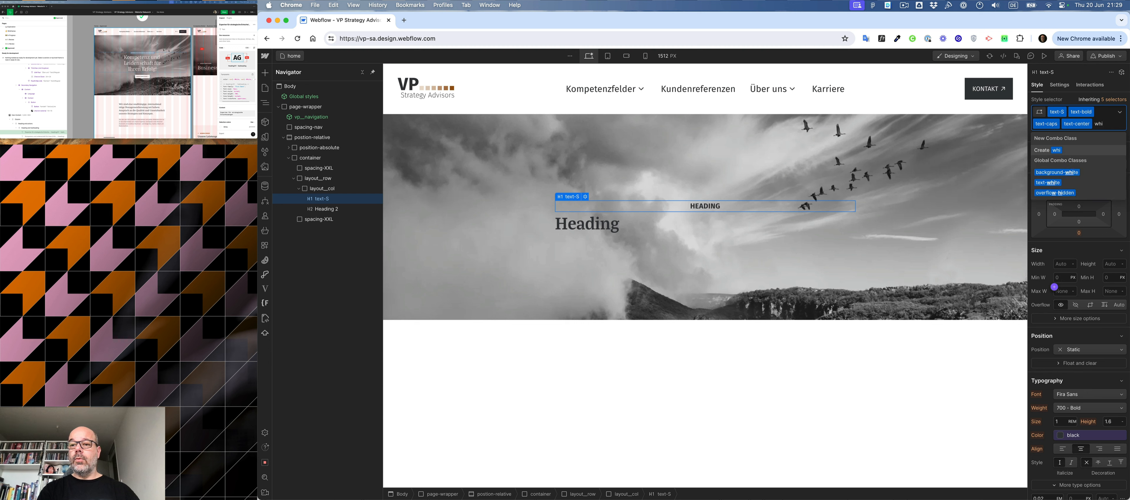
pyautogui.press('Return')
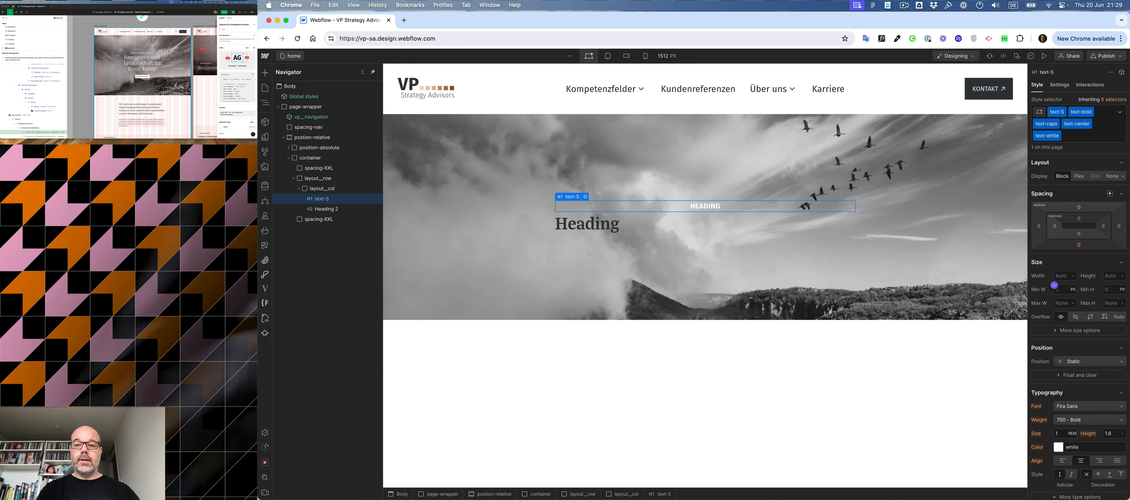
# - Replace the H1's placeholder text with "Experten für strategische Entscheidungen" copied from the Figma hero
pyautogui.click(154, 43)
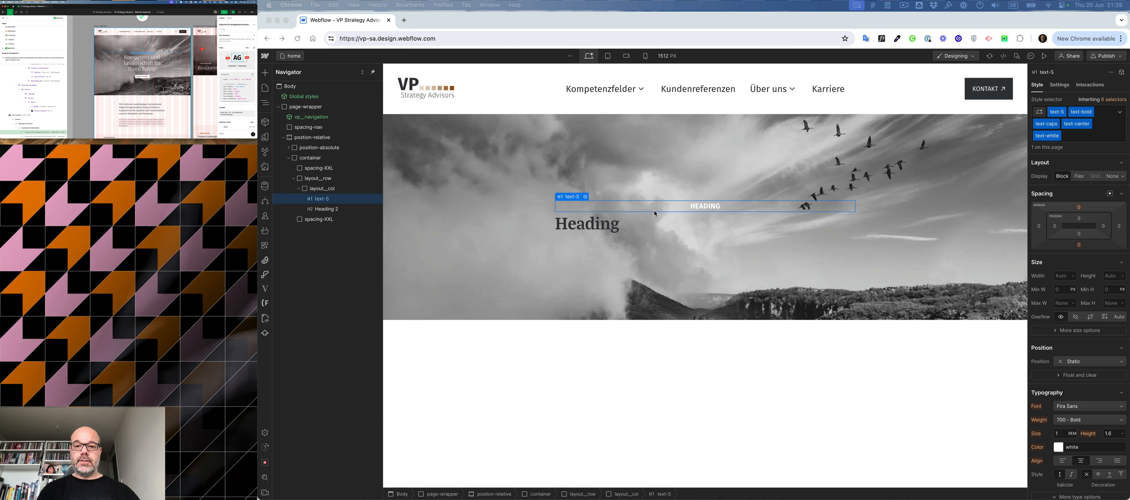
pyautogui.click(704, 205)
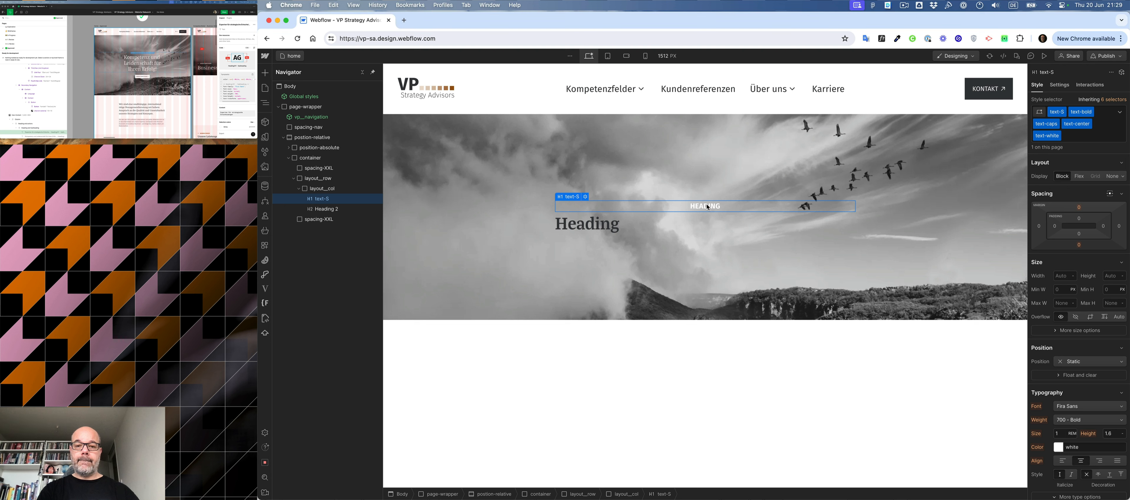
pyautogui.doubleClick(708, 206)
pyautogui.write('Experten für strategische Entscheidungen')
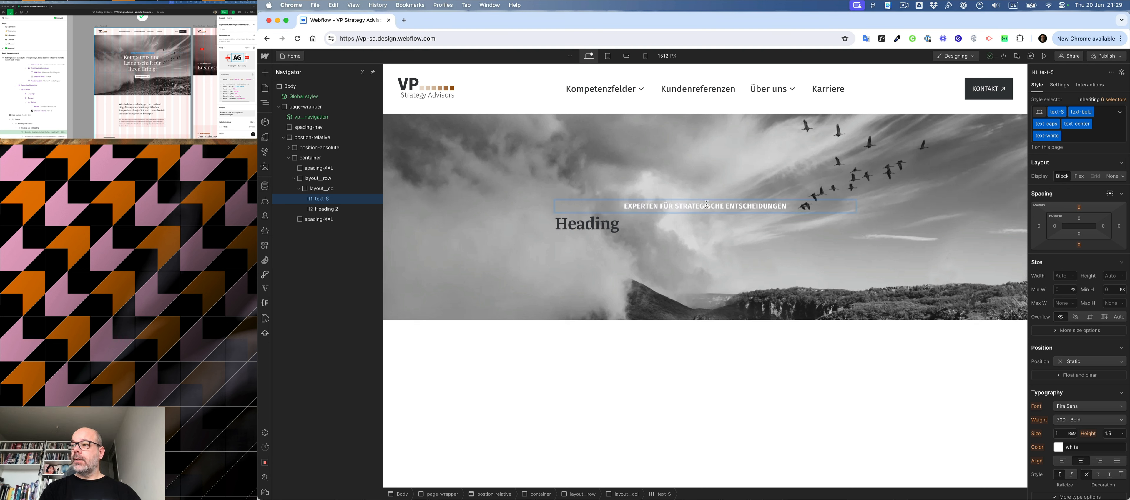
pyautogui.press('Escape')
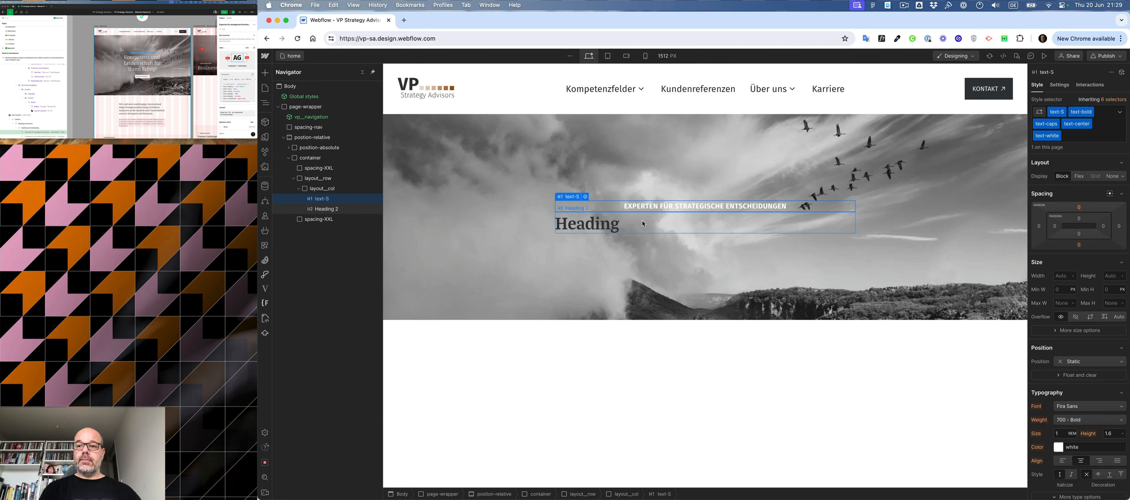
# - Assign the class heading-XL to the H2 heading below the hero's small H1
pyautogui.click(593, 231)
pyautogui.press('super+Return')
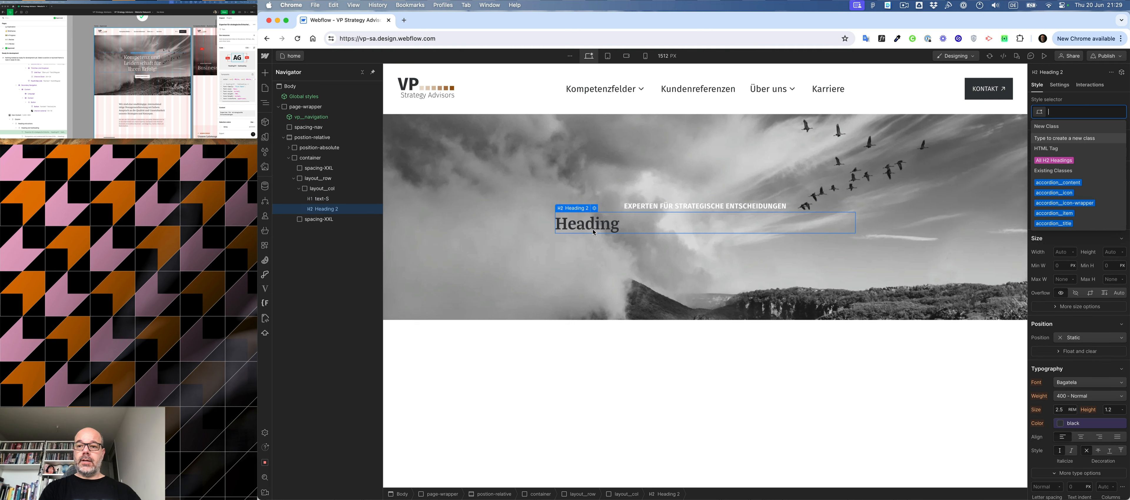
pyautogui.write('head')
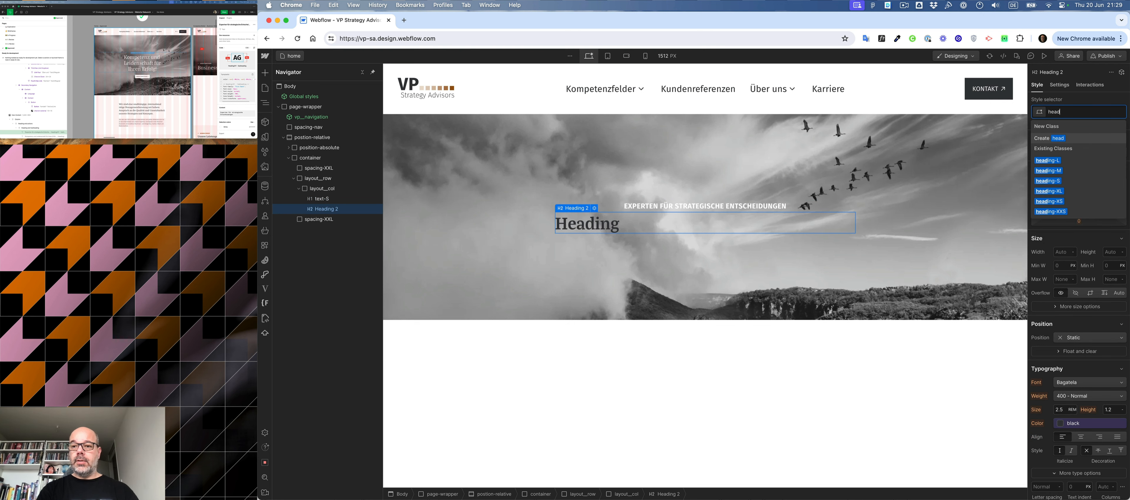
pyautogui.press('Down')
pyautogui.press('Down')
pyautogui.press('Down')
pyautogui.press('Down')
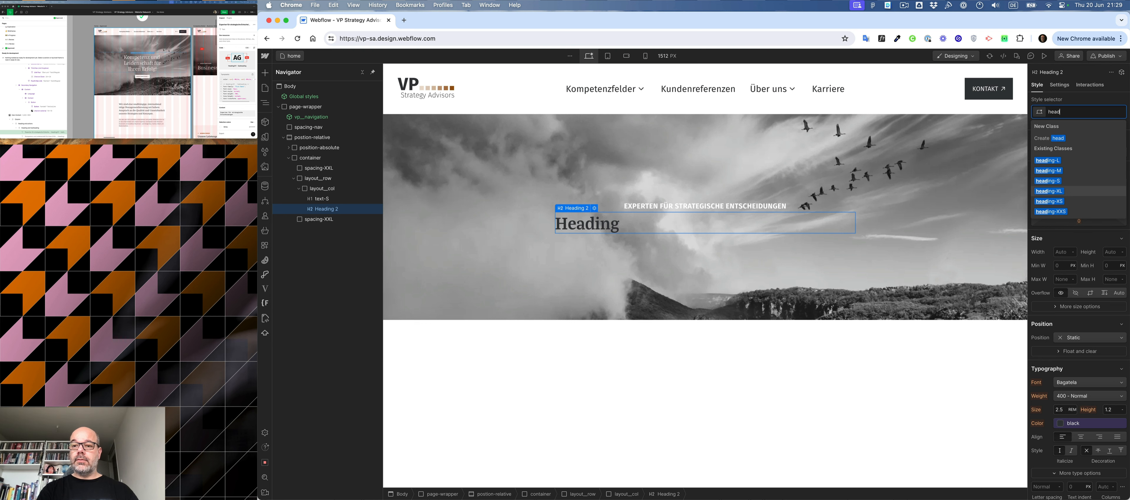
pyautogui.press('Return')
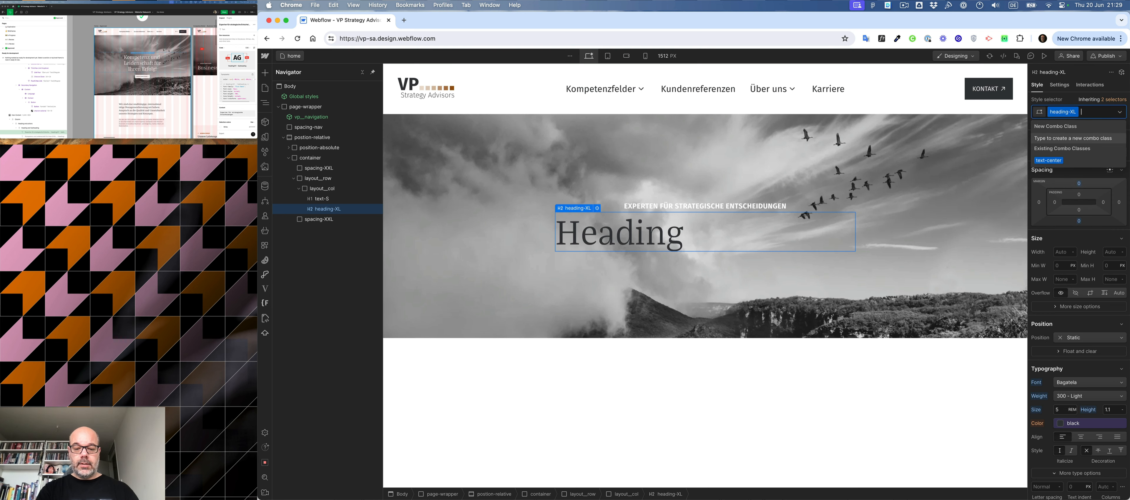
# - Add the combo classes text-white and text-center to the heading-XL H2
pyautogui.write('whe')
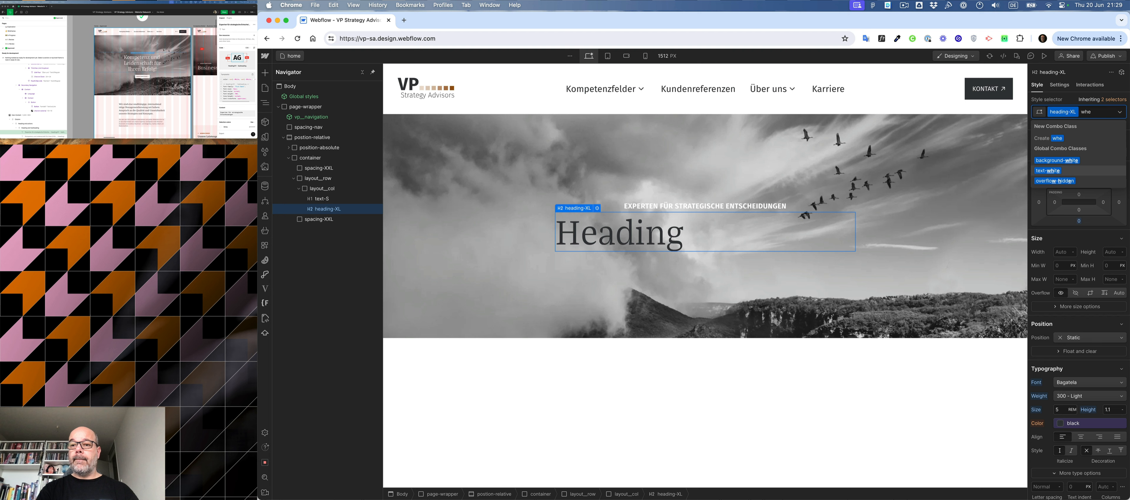
pyautogui.press('Return')
pyautogui.write('cent')
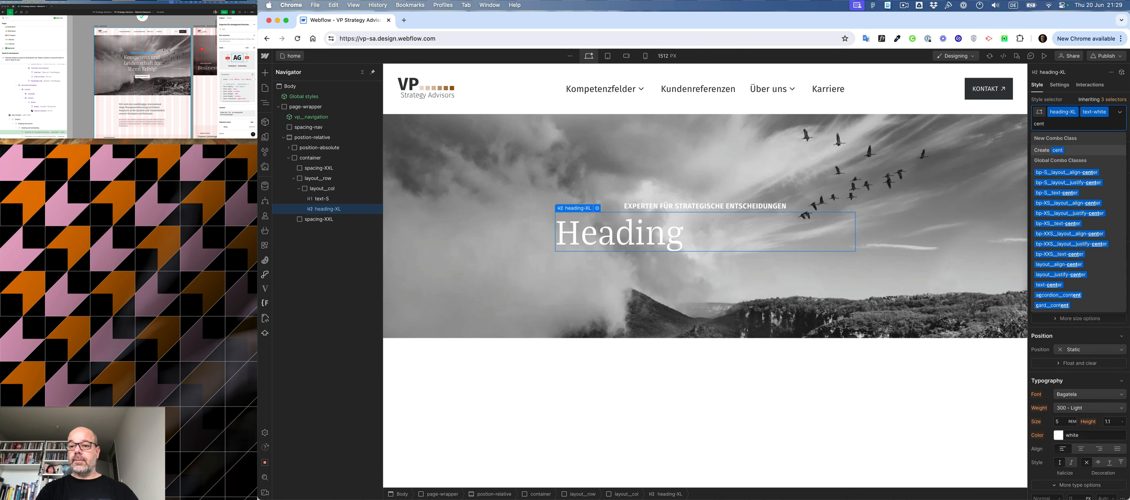
pyautogui.press('Down')
pyautogui.press('Down')
pyautogui.press('Down')
pyautogui.press('Down')
pyautogui.press('Down')
pyautogui.press('Down')
pyautogui.press('Down')
pyautogui.press('Down')
pyautogui.press('Down')
pyautogui.press('Down')
pyautogui.press('Down')
pyautogui.press('Down')
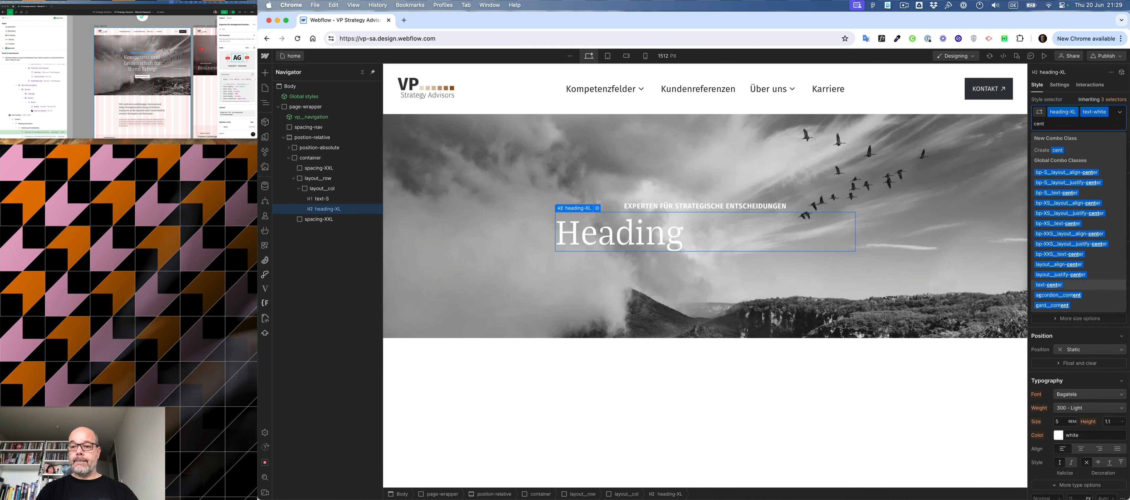
pyautogui.press('Return')
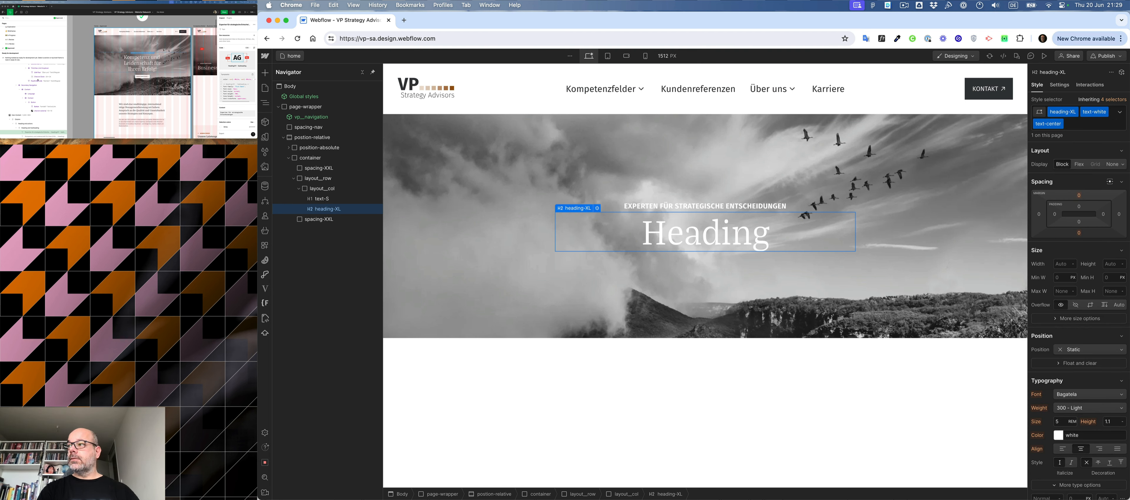
# - Replace the H2's placeholder with the copied text "Kompetenz und Leidenschaft für Ihren Erfolg!" and remove its hard line breaks
pyautogui.doubleClick(686, 240)
pyautogui.doubleClick(687, 240)
pyautogui.write('Kompetenz und Leidenschaft für Ihren Erfolg!')
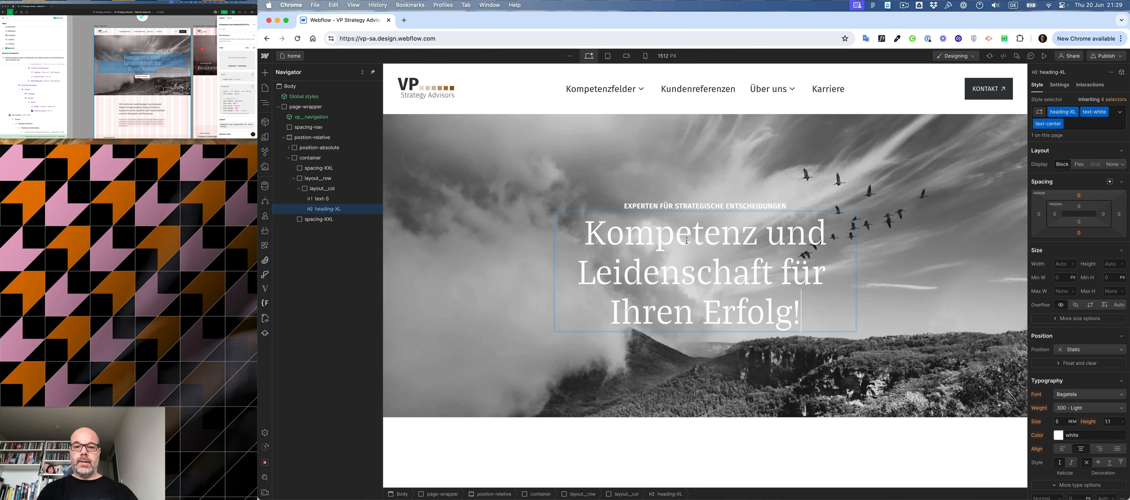
pyautogui.press('BackSpace')
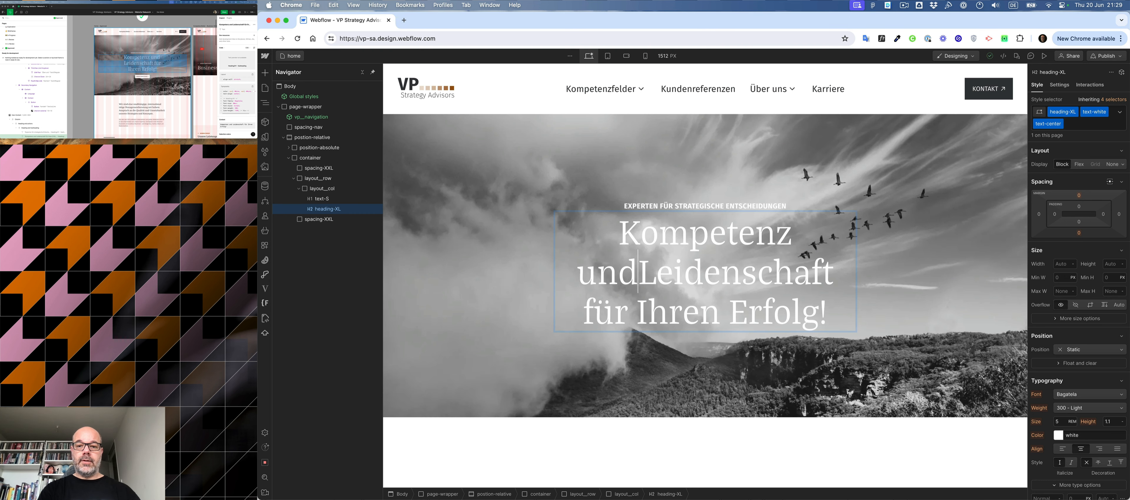
pyautogui.click(613, 310)
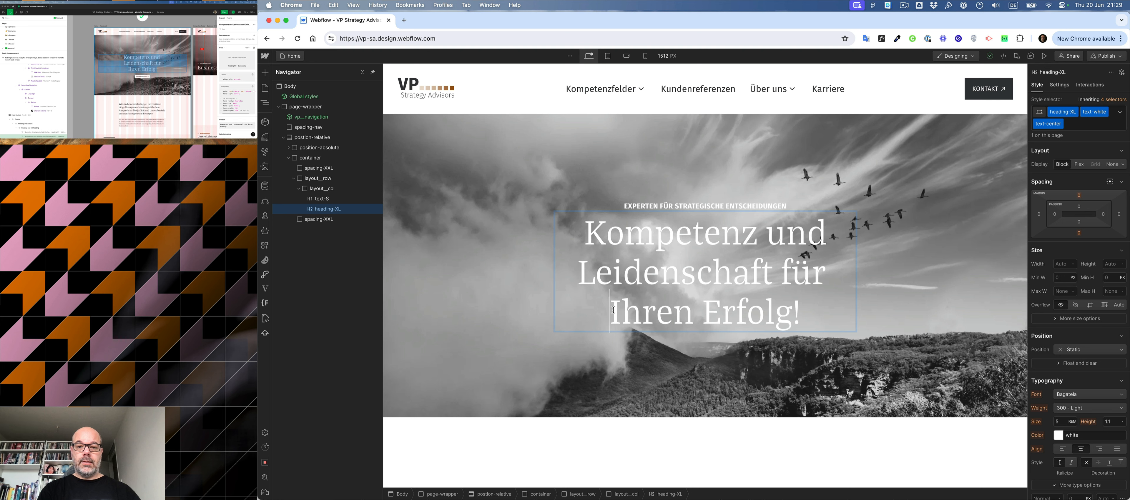
pyautogui.press('BackSpace')
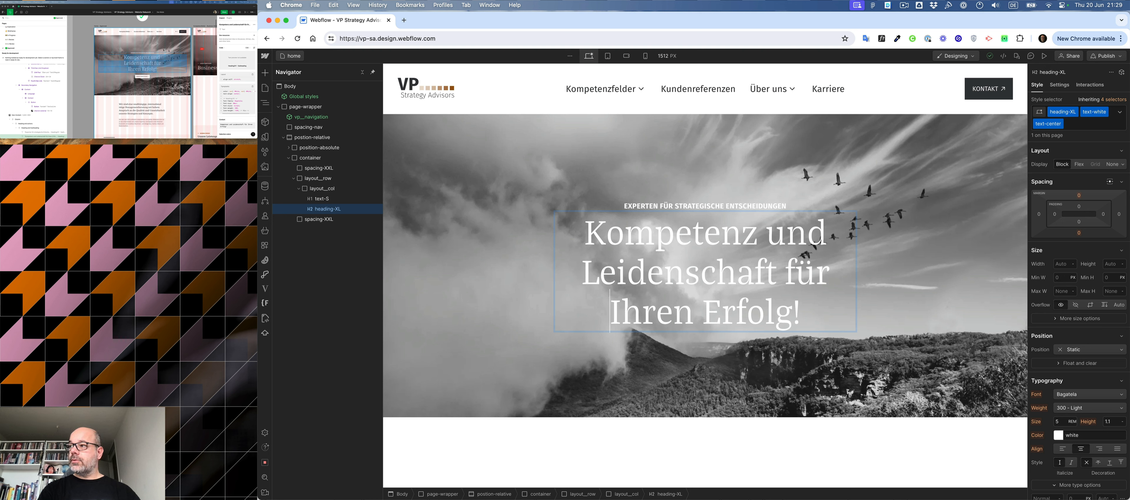
pyautogui.press('Escape')
pyautogui.click(634, 332)
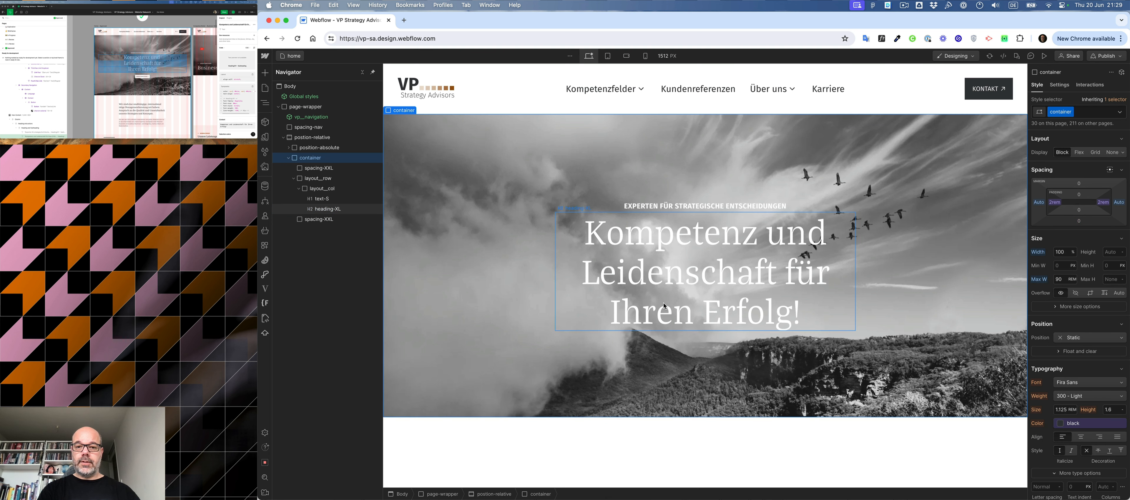
# - Check the Figma hero and insert a Div Block after the heading-XL heading in the hero column
pyautogui.click(142, 76)
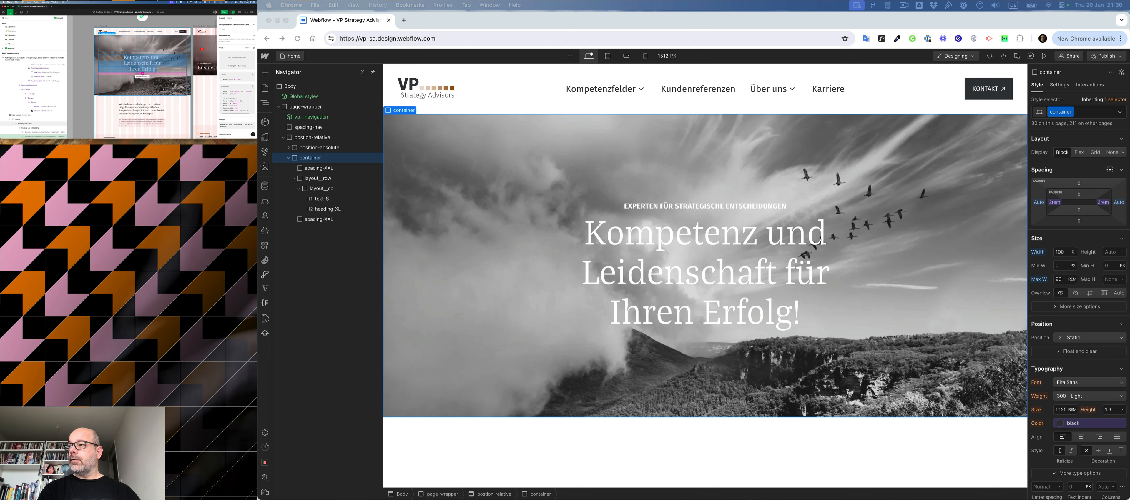
pyautogui.click(743, 272)
pyautogui.click(743, 273)
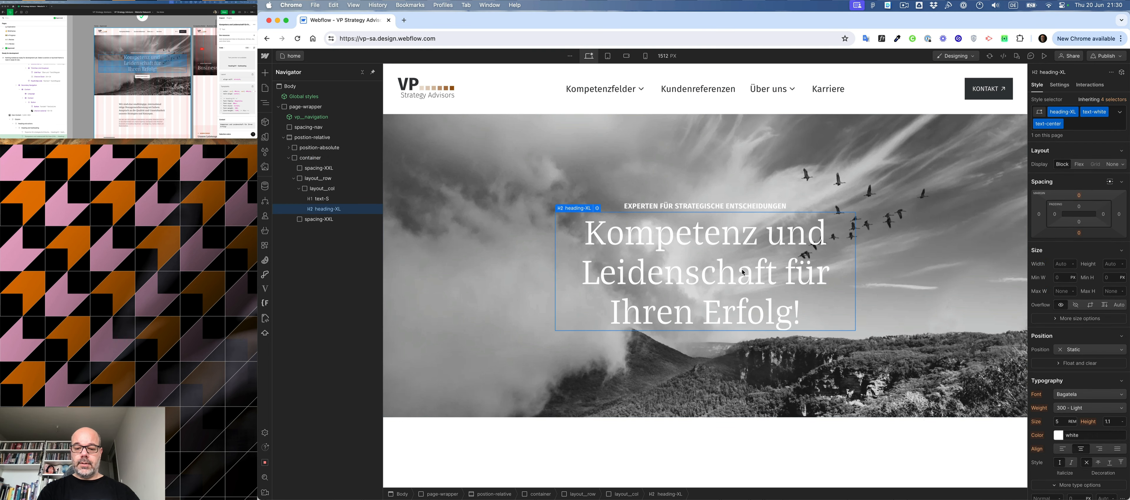
pyautogui.press('super+e')
pyautogui.write('div')
pyautogui.press('Return')
pyautogui.press('super+Return')
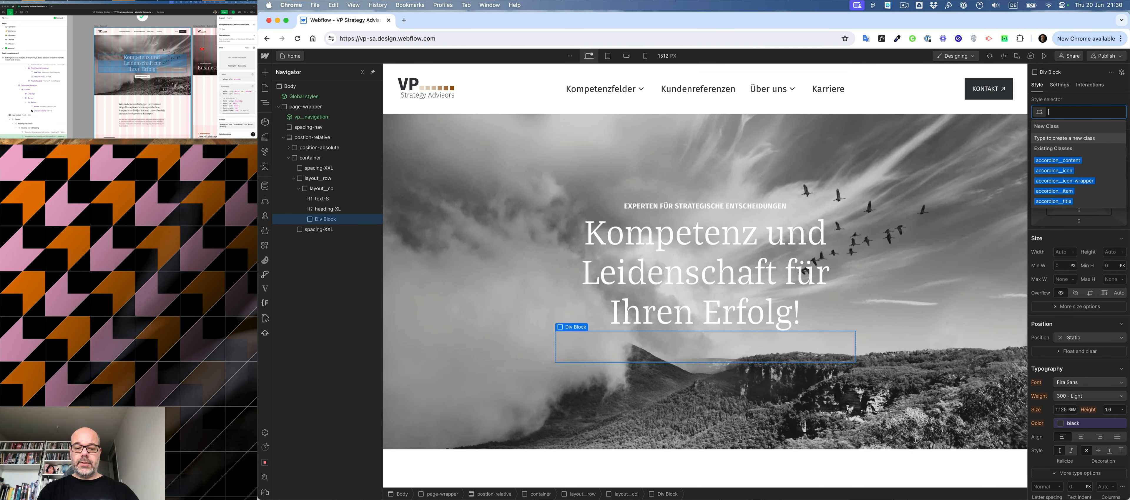
# - Give the new Div Block below the large heading the class spacing-S
pyautogui.write('sa')
pyautogui.press('BackSpace')
pyautogui.write('pa')
pyautogui.press('Down')
pyautogui.press('Down')
pyautogui.press('Down')
pyautogui.press('Down')
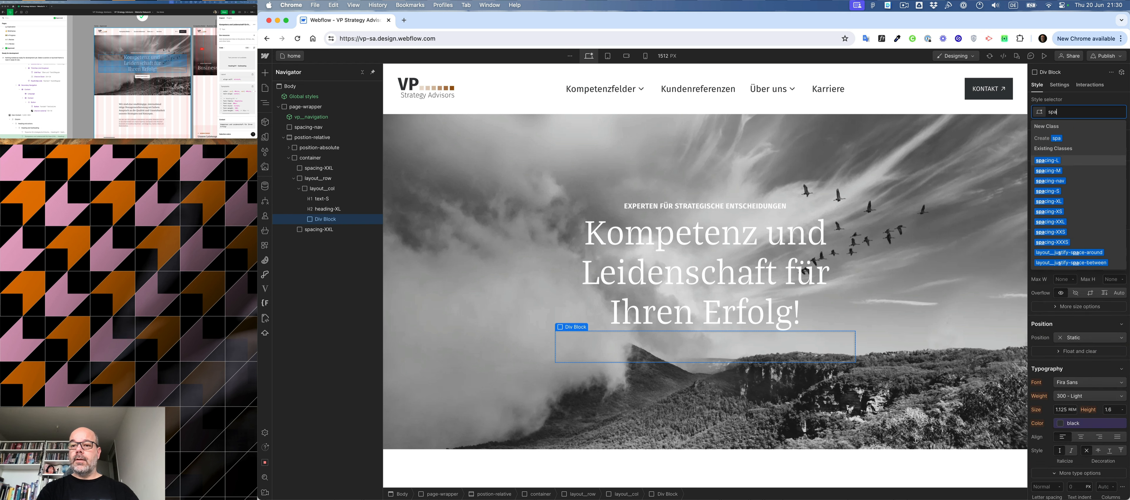
pyautogui.press('Return')
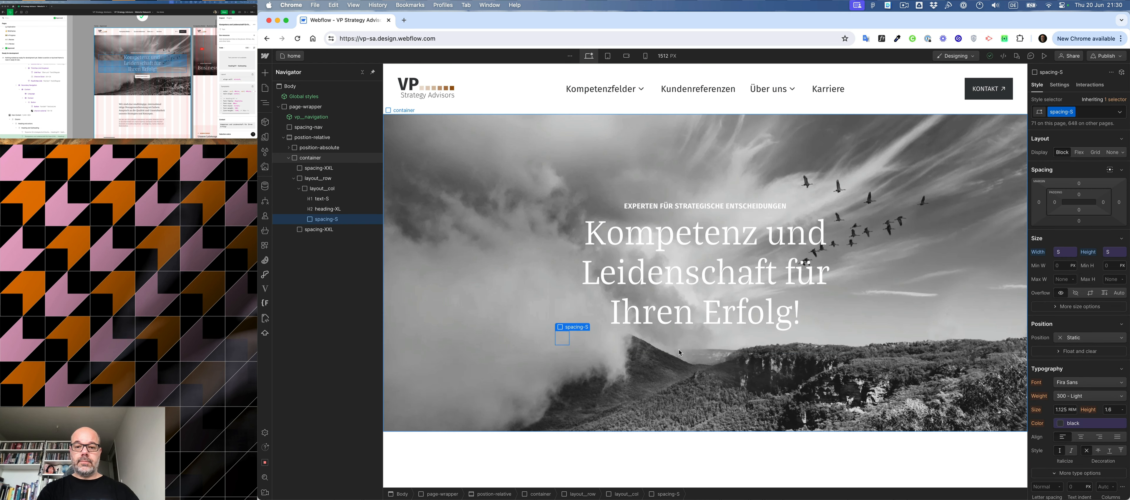
# - Add the combo class layout__vertical to the hero's layout__col column
pyautogui.click(679, 345)
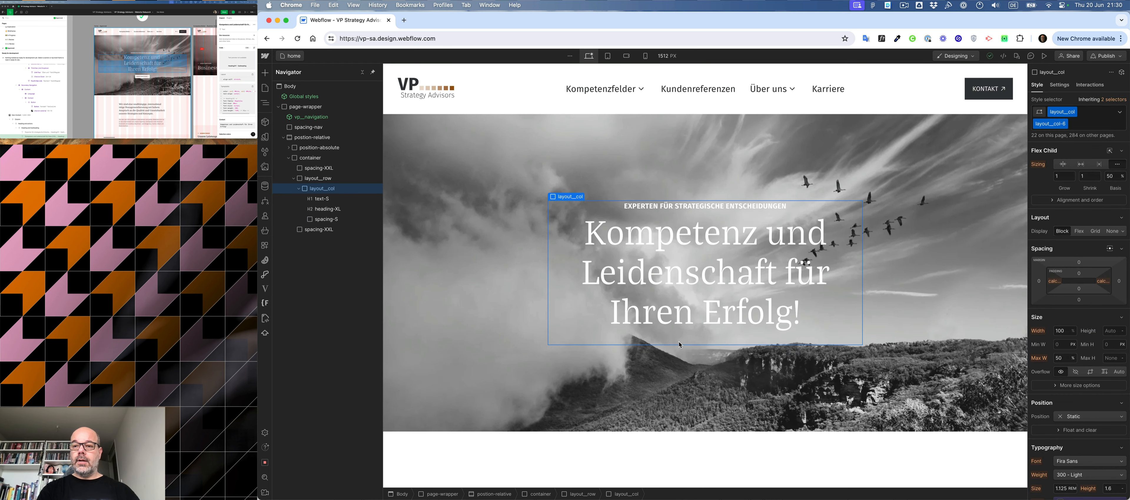
pyautogui.press('super+Return')
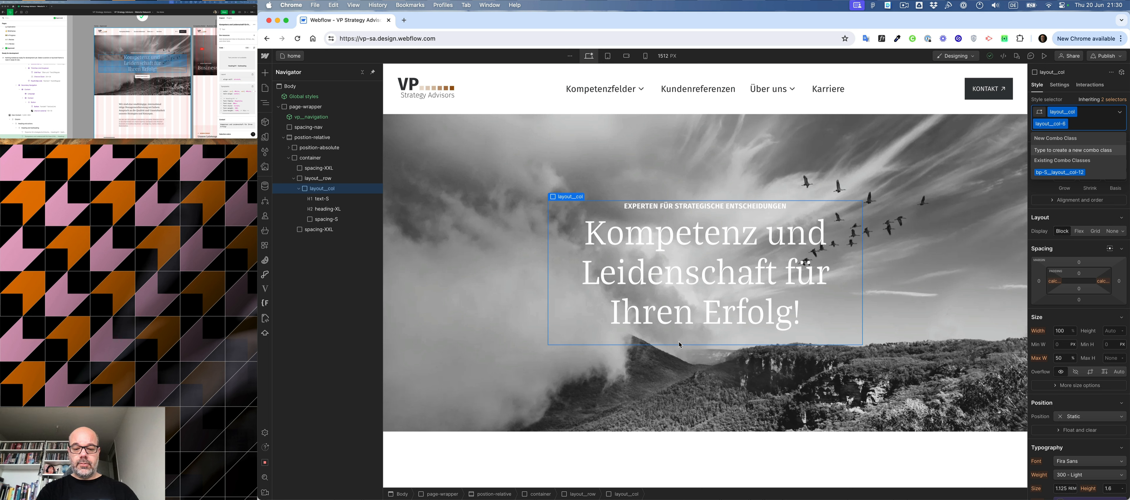
pyautogui.write('ver')
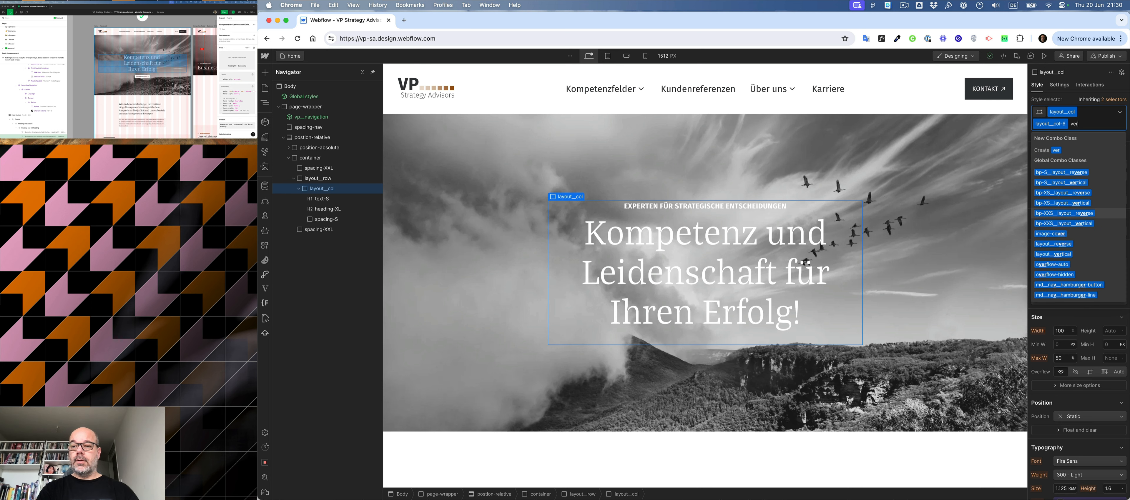
pyautogui.press('Down')
pyautogui.press('Down')
pyautogui.press('Down')
pyautogui.press('Down')
pyautogui.press('Return')
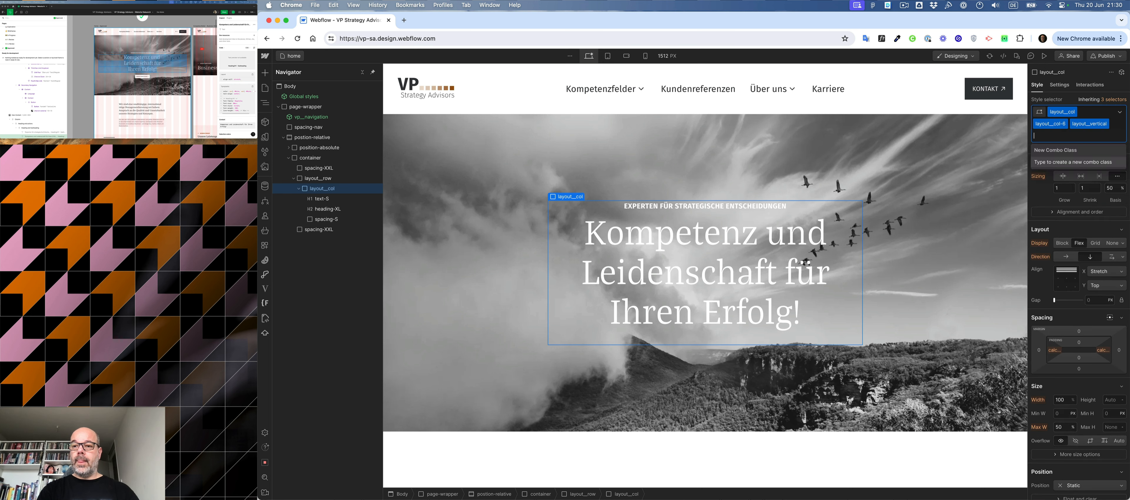
# - Add the combo class layout__align-center to the hero's layout__col column
pyautogui.write('cent')
pyautogui.press('Down')
pyautogui.press('Down')
pyautogui.press('Down')
pyautogui.press('Down')
pyautogui.press('Down')
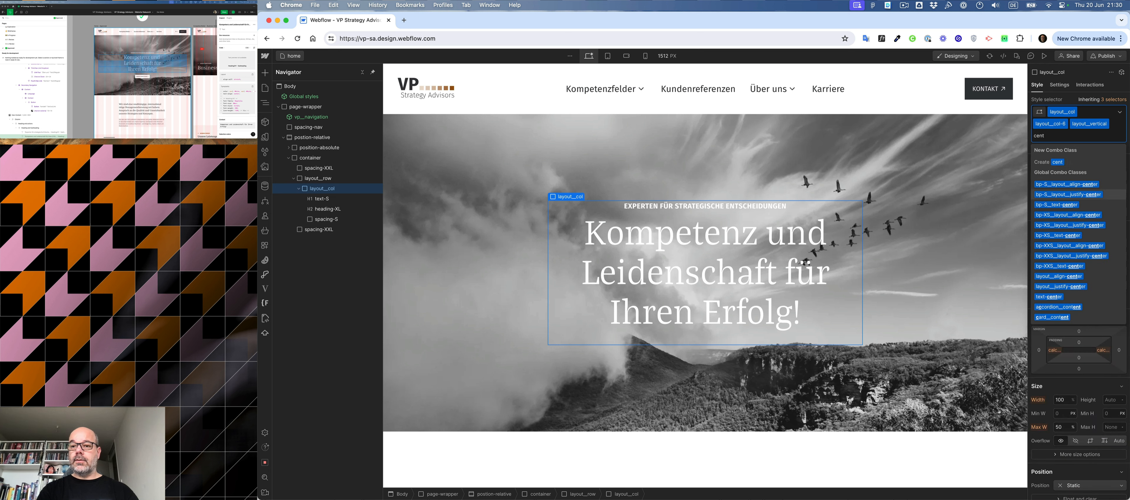
pyautogui.press('Down')
pyautogui.press('Down')
pyautogui.press('Down')
pyautogui.press('Down')
pyautogui.press('Down')
pyautogui.press('Return')
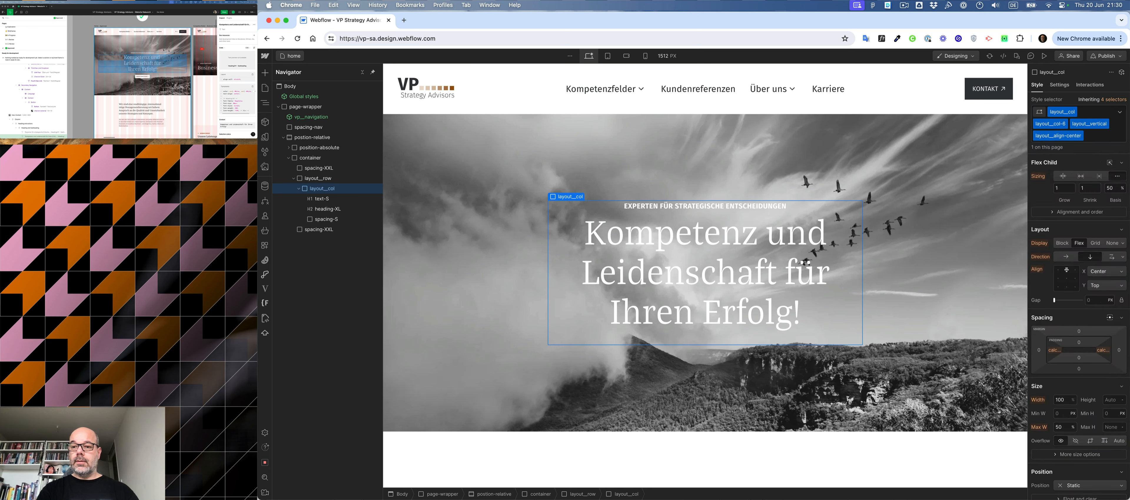
# - Insert a Button below the spacing-S block in the hero column and give it the class button
pyautogui.press('super+e')
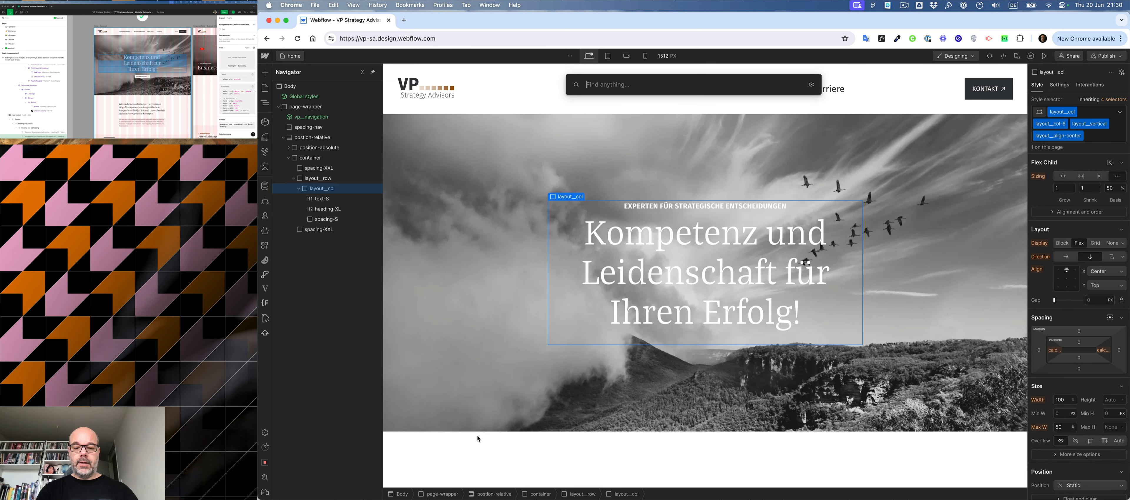
pyautogui.write('but')
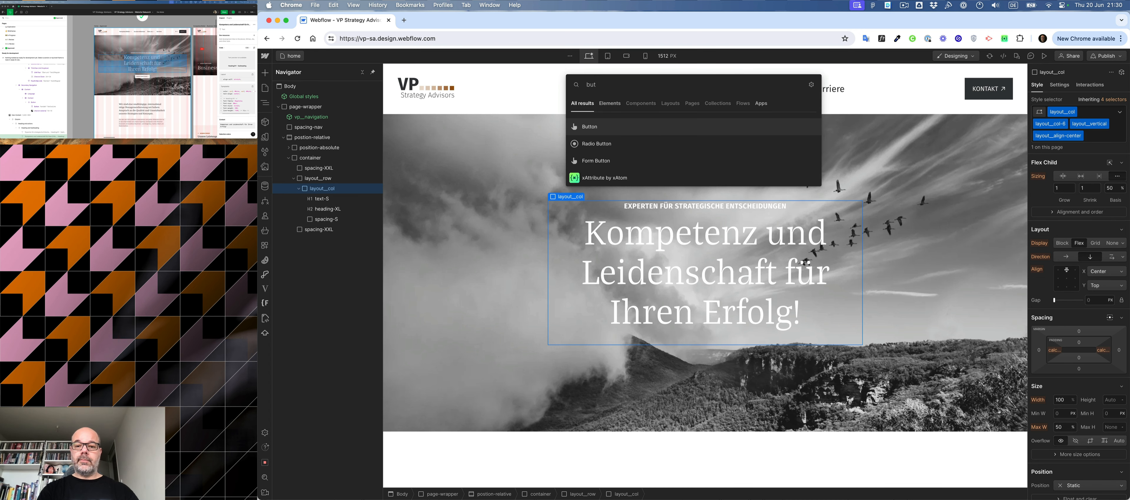
pyautogui.press('Return')
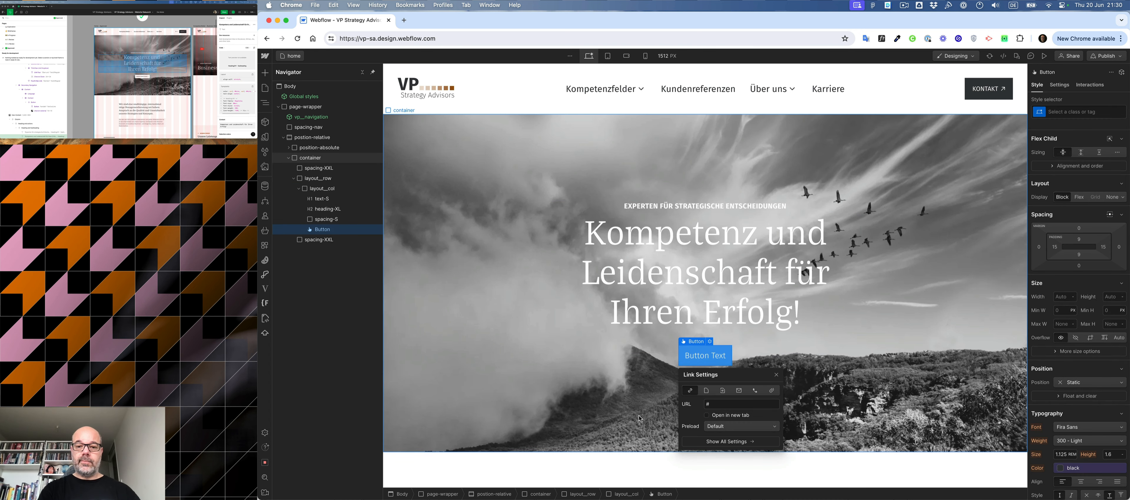
pyautogui.press('super+Return')
pyautogui.write('button')
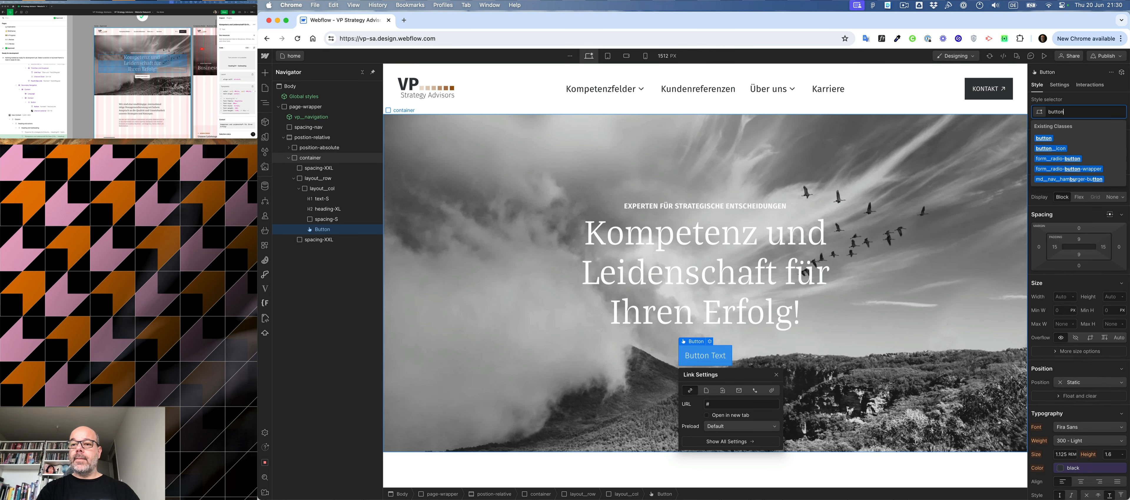
pyautogui.press('Down')
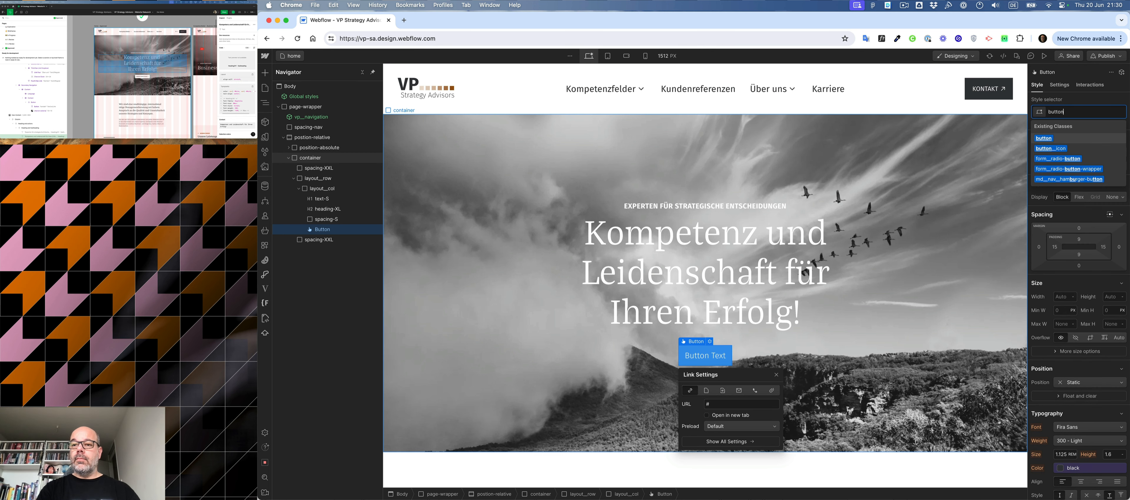
pyautogui.press('Return')
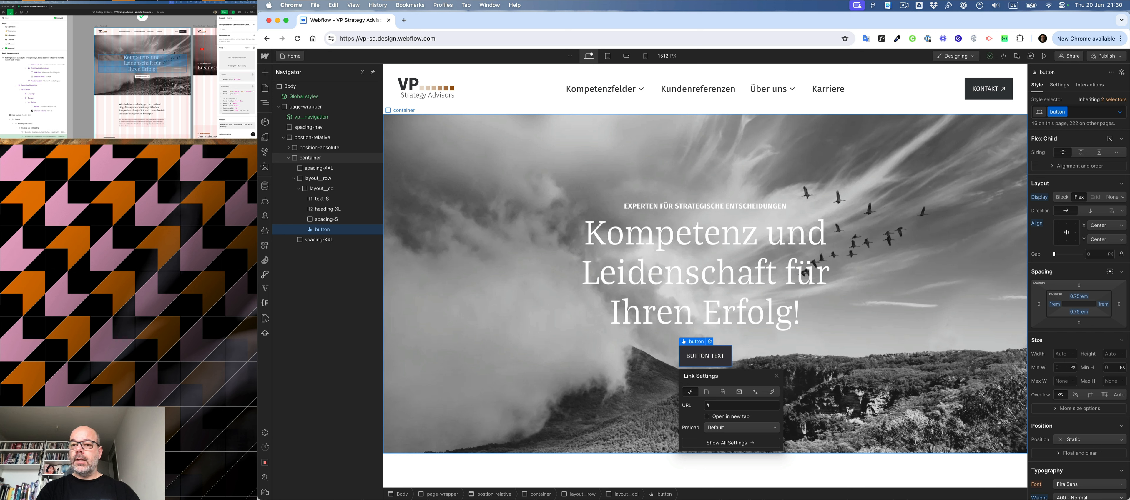
# - Create the combo class button-white on the hero button
pyautogui.press('super+Return')
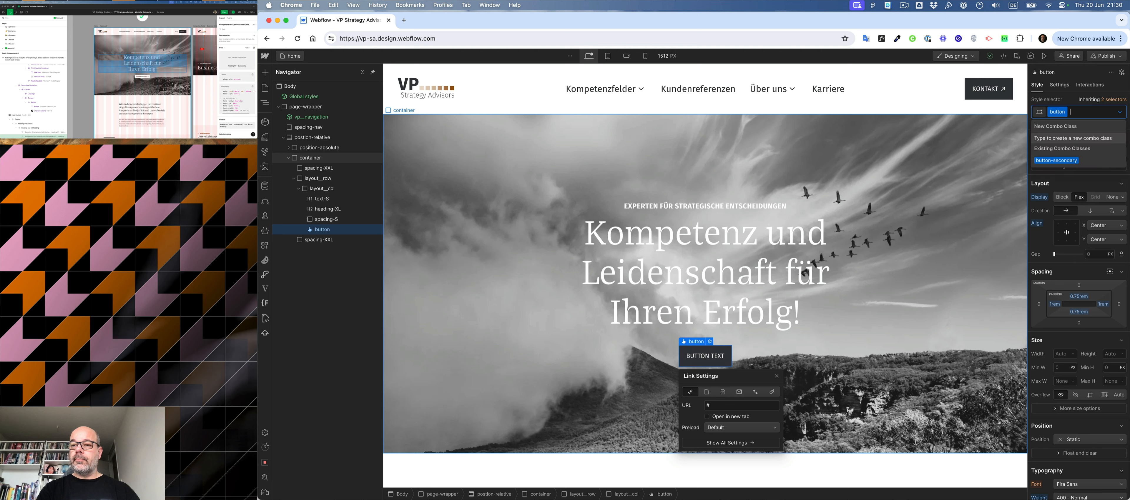
pyautogui.write('butto')
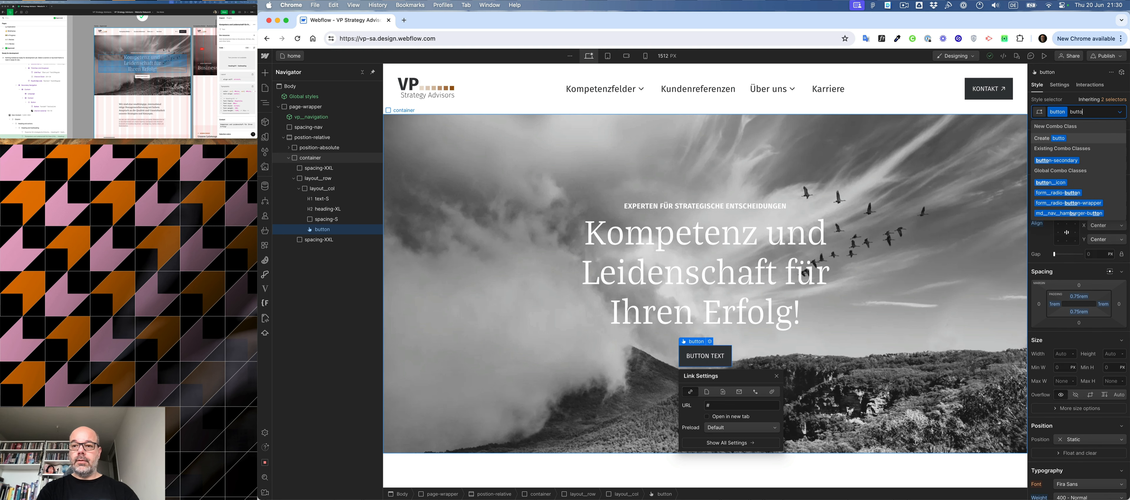
pyautogui.write('n-white')
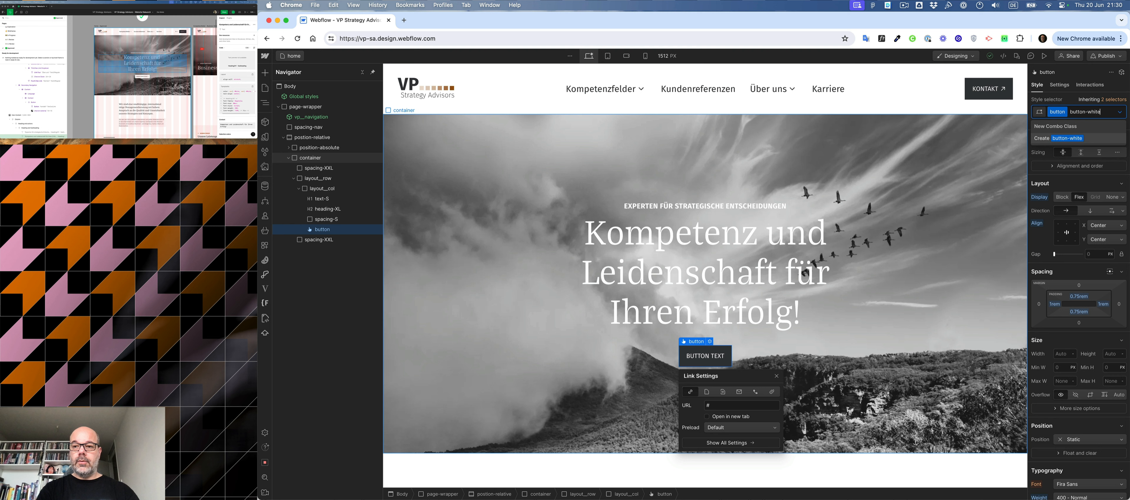
pyautogui.press('Return')
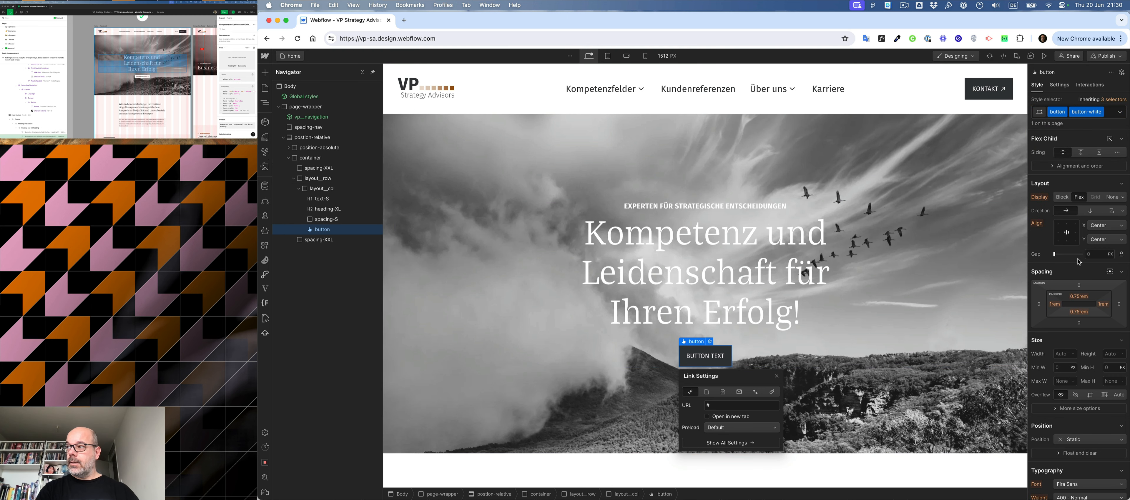
# - Set the text color of the button-white combo class to the black variable
pyautogui.scroll(-7, 1079, 262)
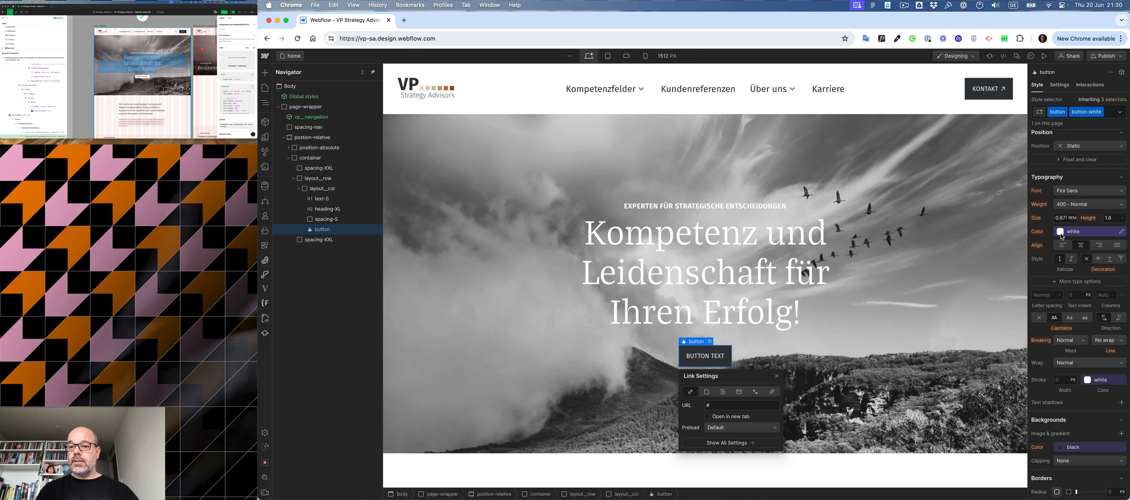
pyautogui.click(1060, 234)
pyautogui.click(1053, 289)
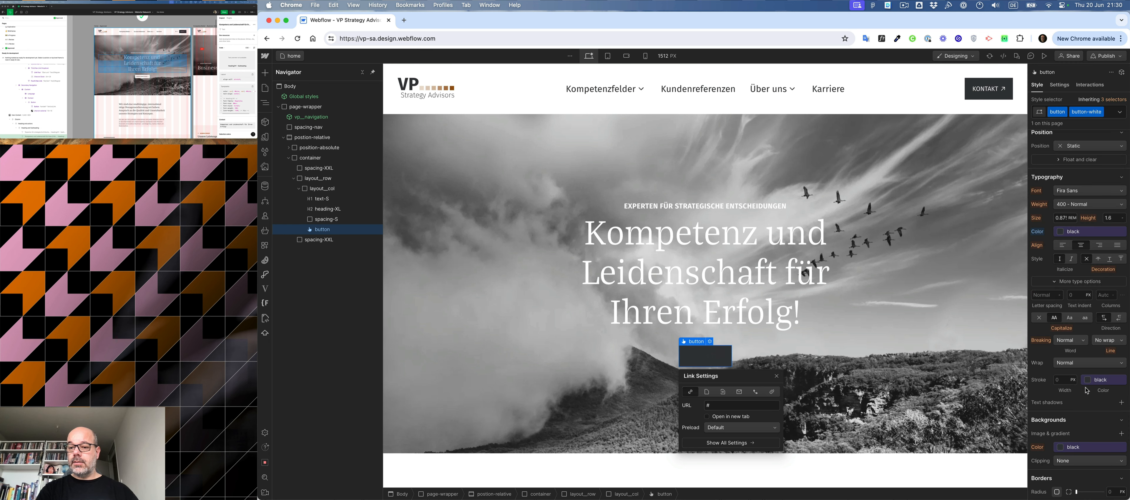
# - Set the background and border colors of the button-white combo class to the white variable
pyautogui.scroll(-3, 1086, 391)
pyautogui.click(1084, 317)
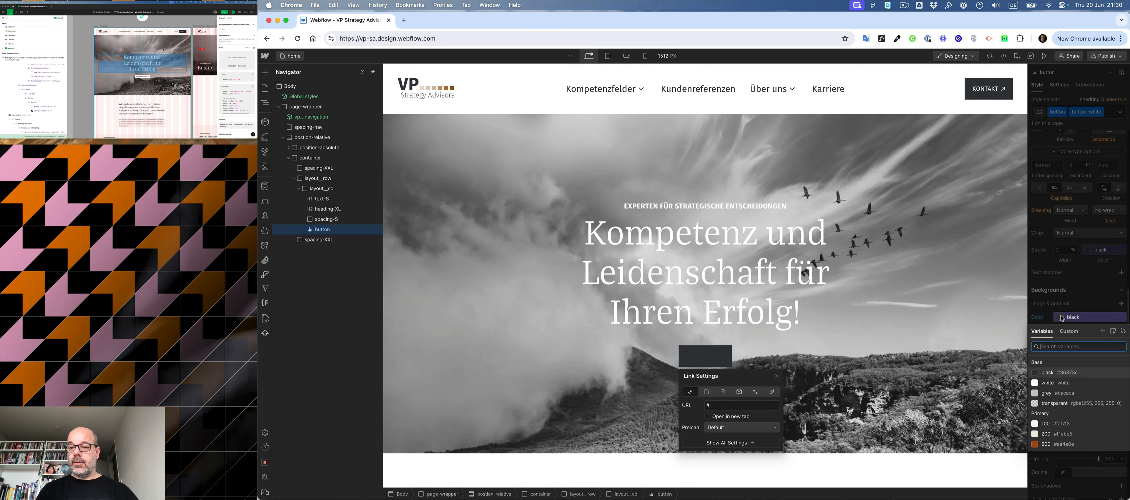
pyautogui.click(1057, 385)
pyautogui.scroll(-2, 1086, 379)
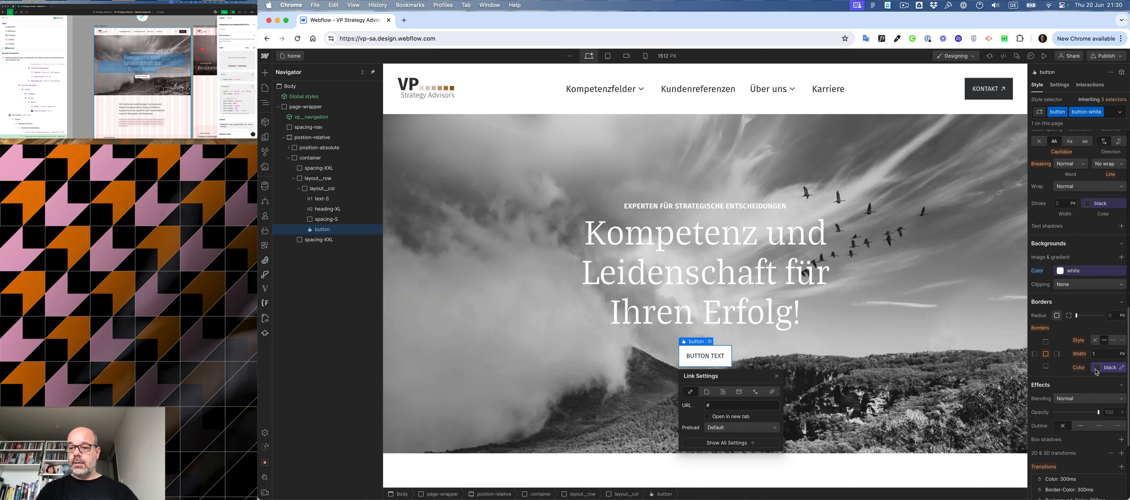
pyautogui.click(1096, 371)
pyautogui.click(1084, 279)
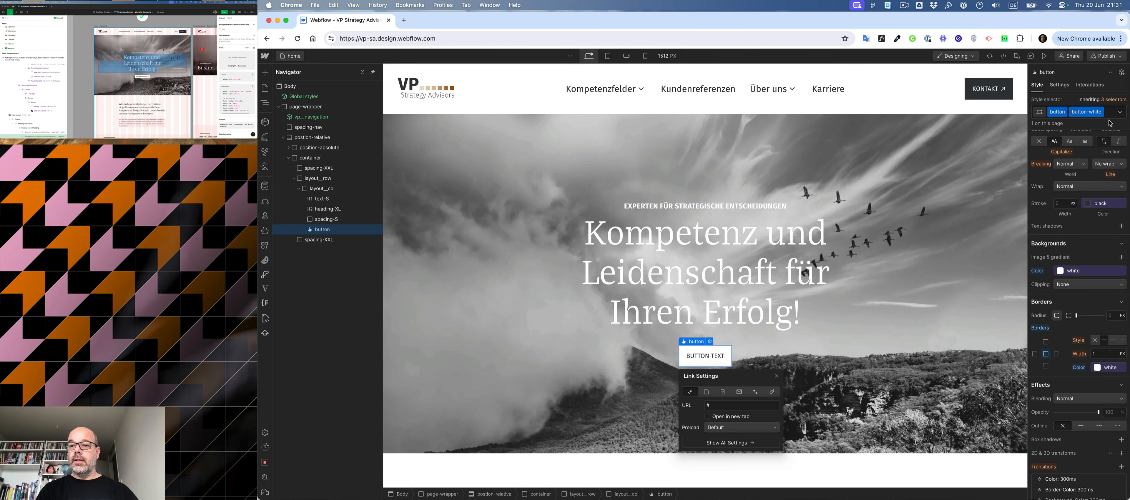
# - Switch the button-white class to its Hover state and set the background color to the Primary 500 variable
pyautogui.click(1119, 112)
pyautogui.click(1076, 148)
pyautogui.click(1084, 283)
pyautogui.scroll(-2, 1075, 395)
pyautogui.click(1073, 405)
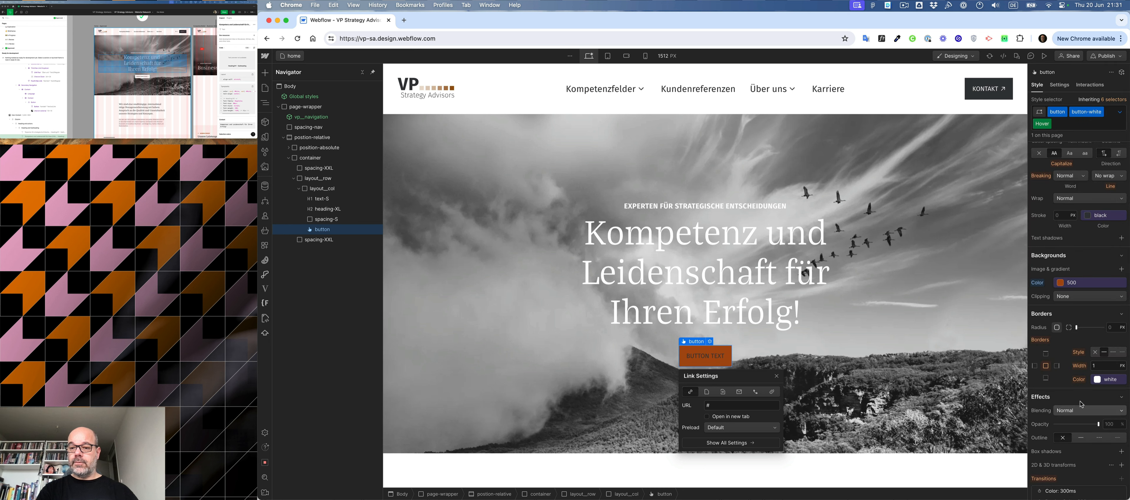
# - Adjust the border color of the button-white Hover state using the Base color variables
pyautogui.click(1099, 381)
pyautogui.click(1062, 465)
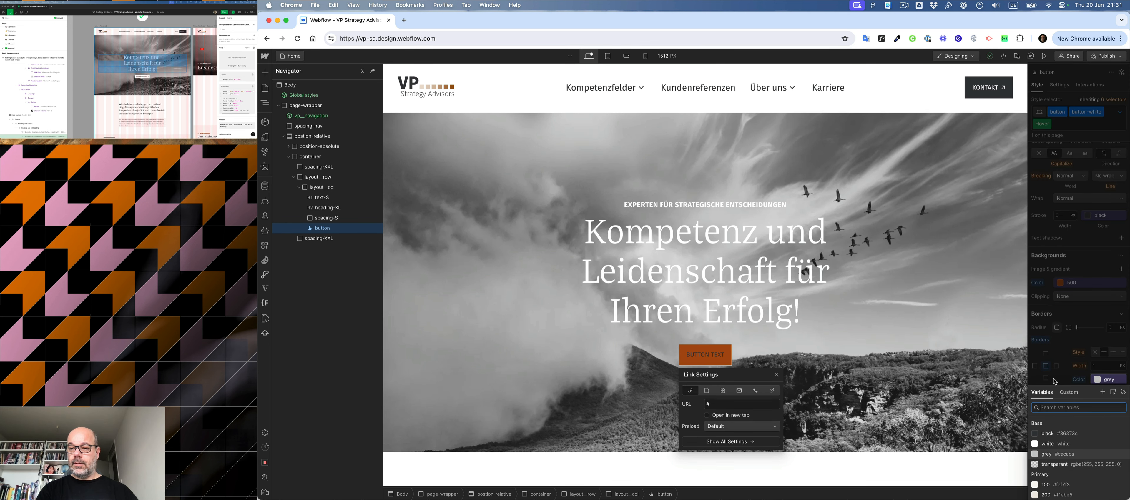
pyautogui.click(1053, 339)
pyautogui.scroll(-4, 1093, 292)
pyautogui.click(1099, 248)
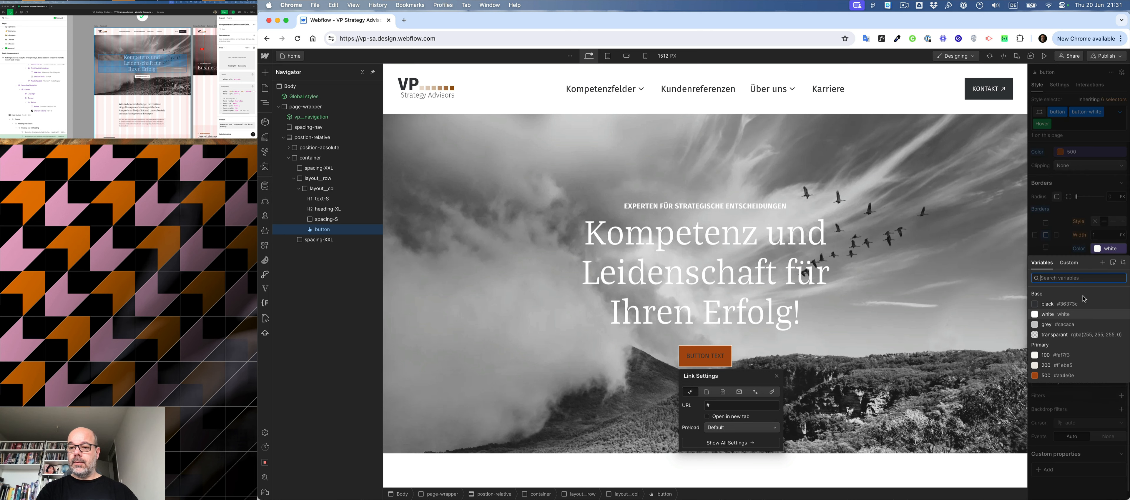
pyautogui.click(1072, 328)
# - Set the text color of the button-white Hover state to the white variable
pyautogui.scroll(10, 1071, 316)
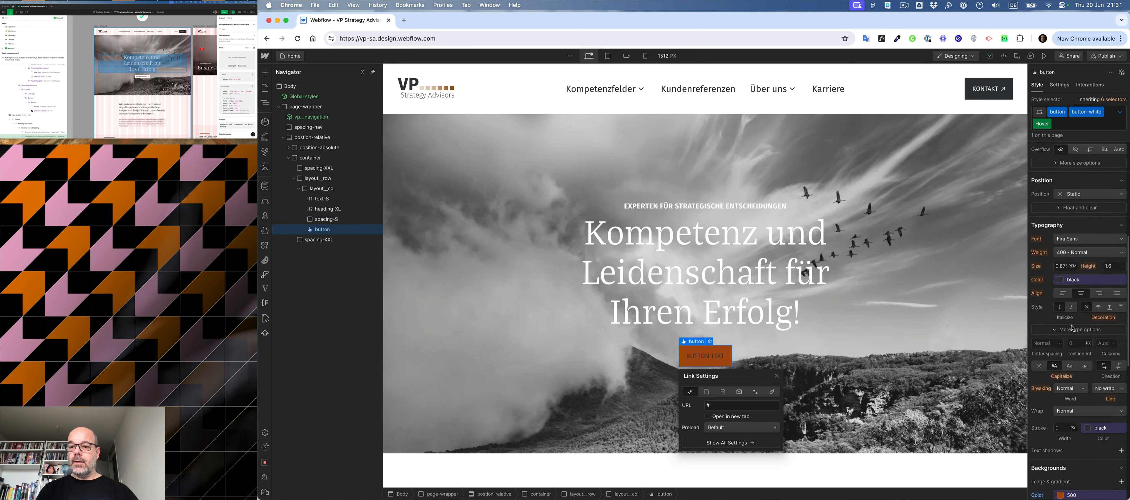
pyautogui.click(1061, 293)
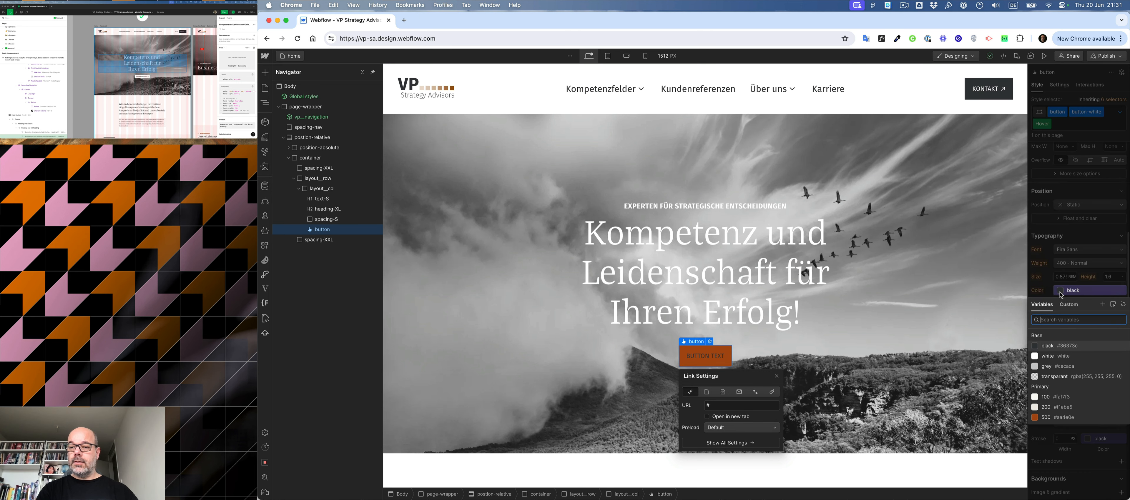
pyautogui.click(1047, 356)
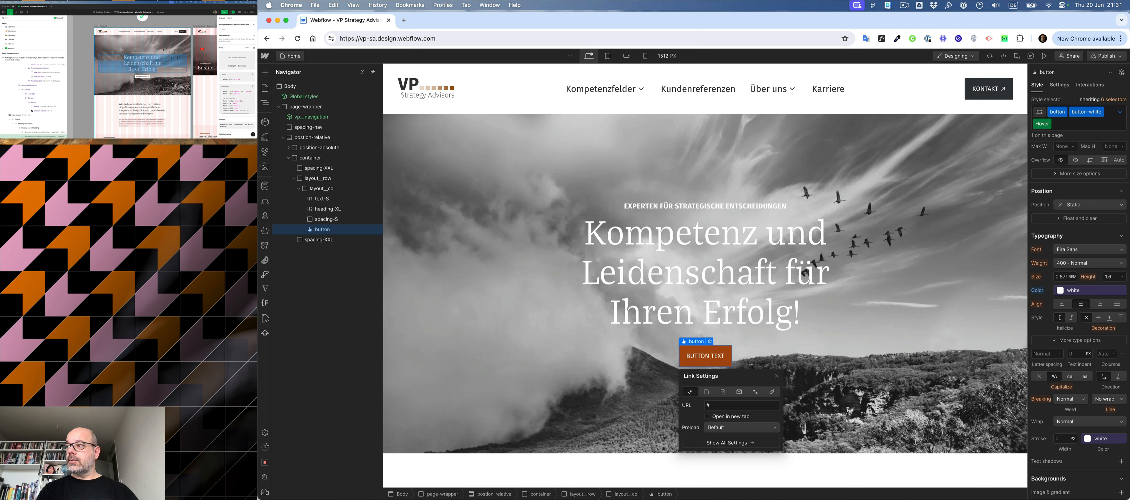
# - Copy the hero button's label from the Figma design and replace the button's placeholder text with "Unsere Kompetenzen"
pyautogui.click(140, 76)
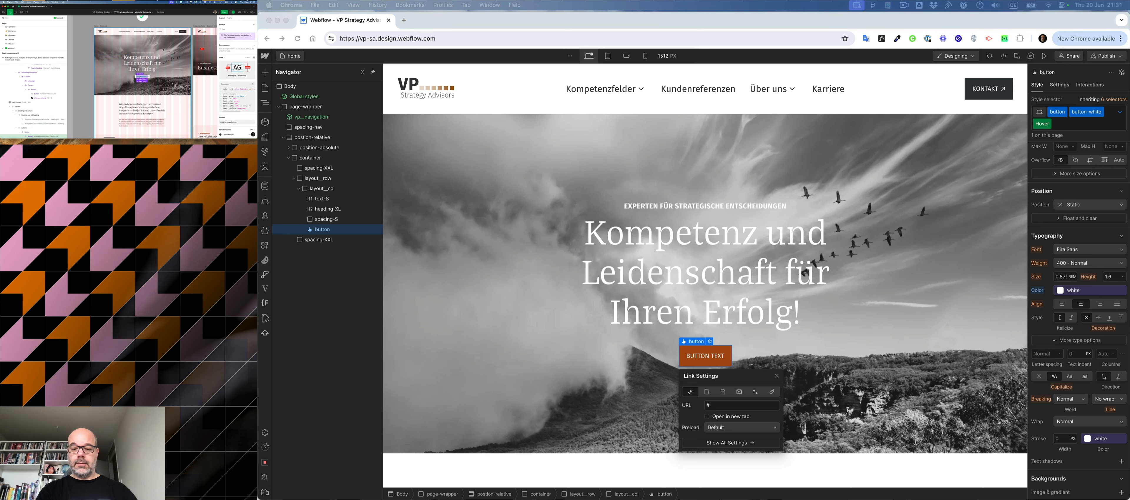
pyautogui.click(718, 375)
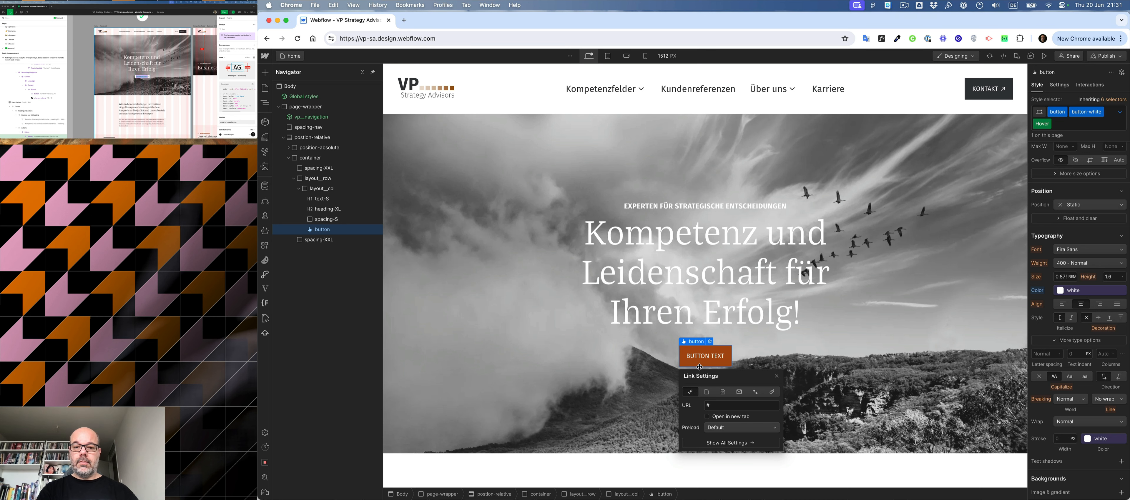
pyautogui.doubleClick(705, 356)
pyautogui.press('super+a')
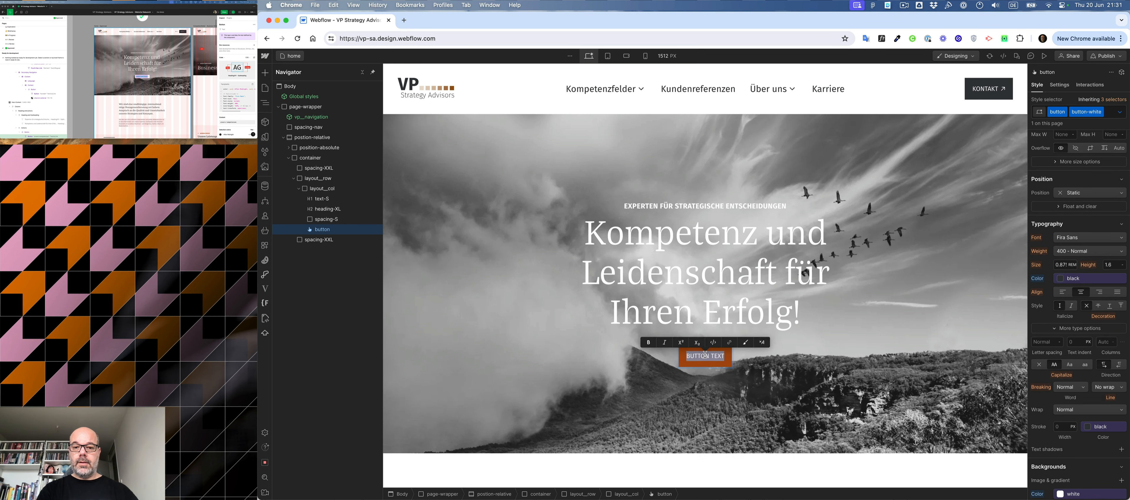
pyautogui.write('UNSERE KOMPETENZEN')
pyautogui.click(522, 325)
pyautogui.click(522, 325)
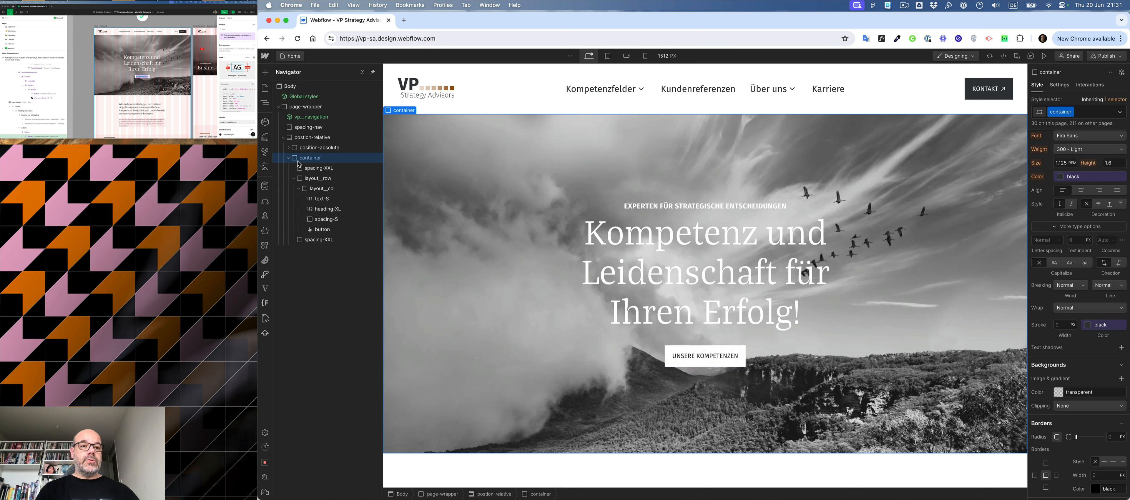
# - Collapse the hero container and insert a Div Block after it inside the hero's position-relative wrapper
pyautogui.click(289, 158)
pyautogui.click(309, 137)
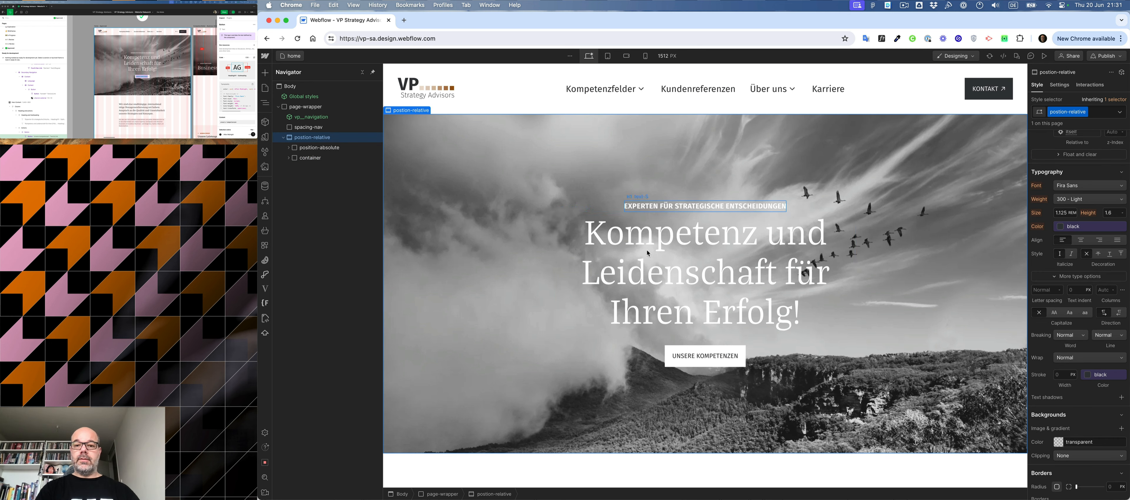
pyautogui.press('super+e')
pyautogui.write('div')
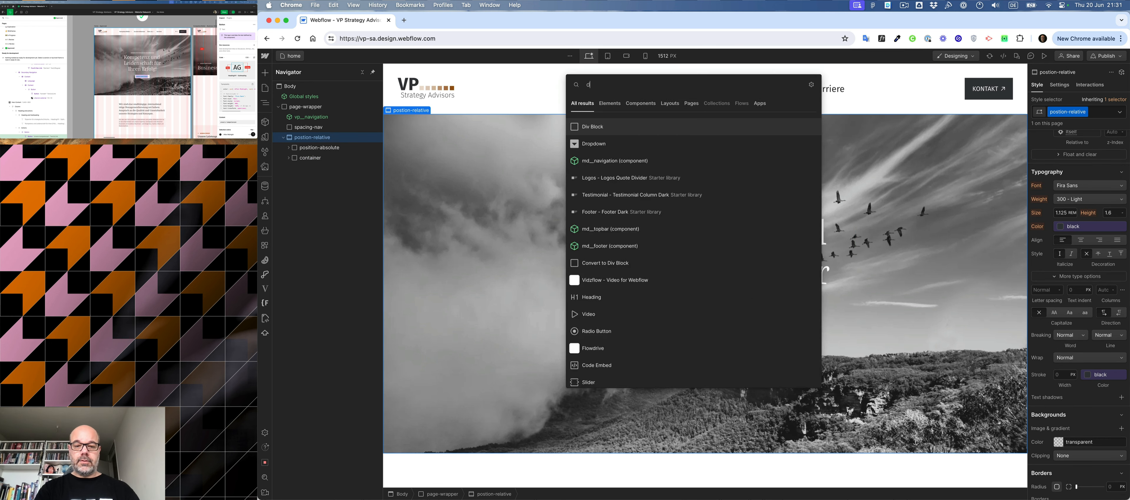
pyautogui.press('Return')
# - Give the new Div Block in the hero wrapper the class hero-gradient__home
pyautogui.press('super+Return')
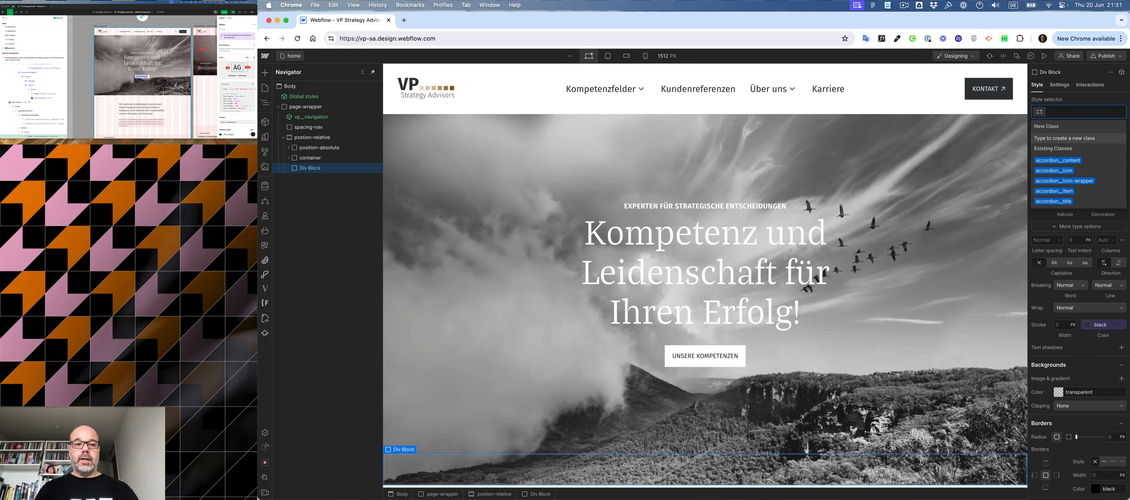
pyautogui.write('hero-gradient')
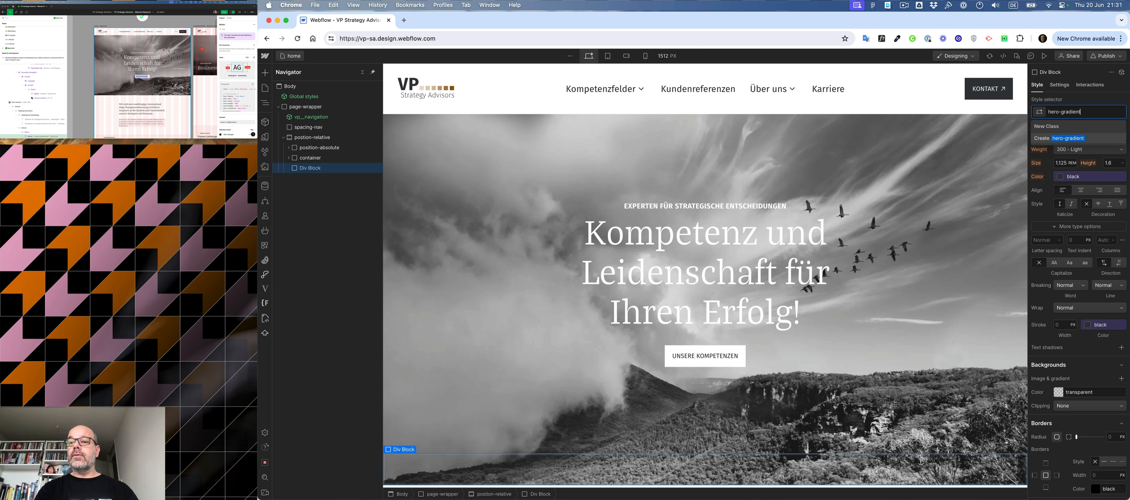
pyautogui.write('__home')
pyautogui.press('Return')
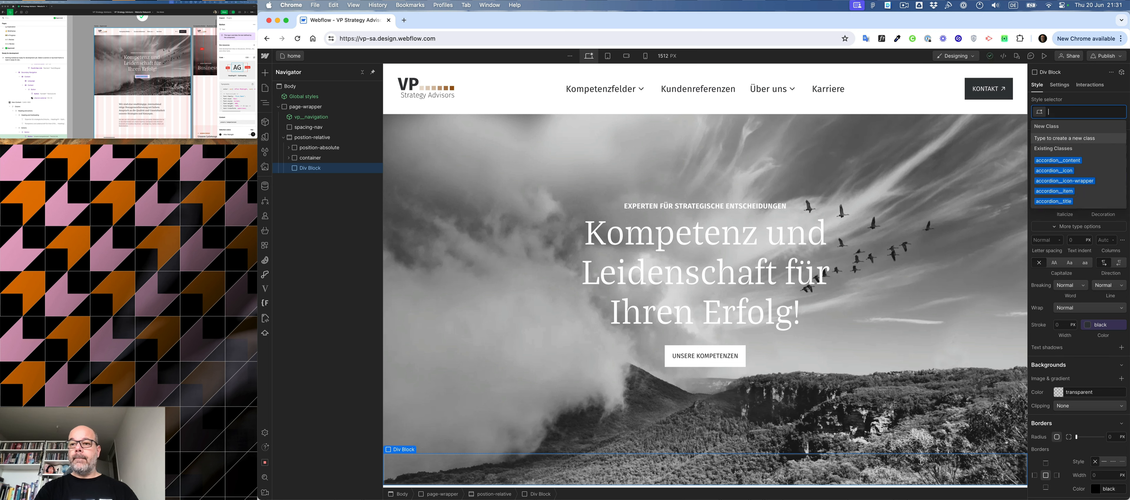
# - Position hero-gradient__home absolutely, stretched over the full wrapper, with a z-index of 0
pyautogui.scroll(5, 1100, 228)
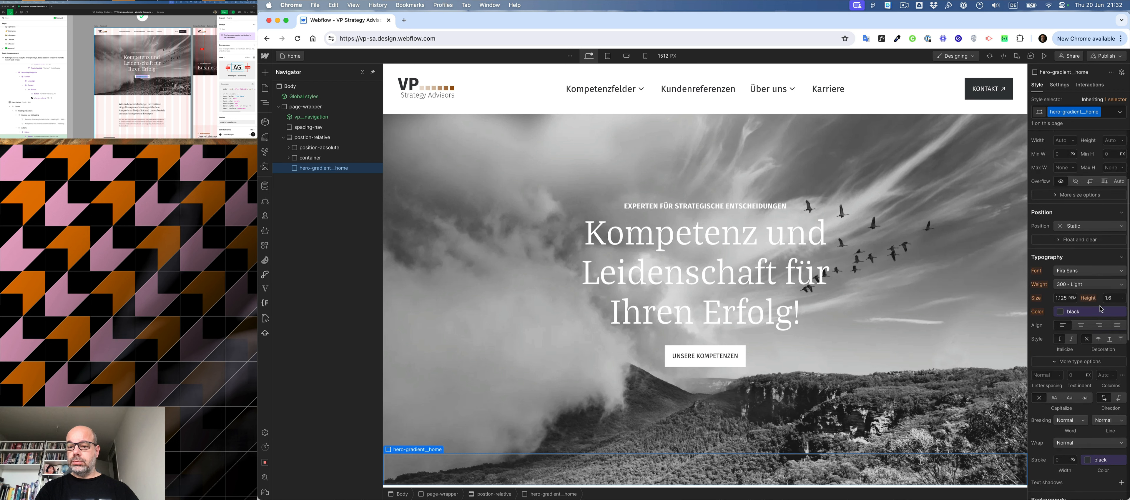
pyautogui.click(1095, 215)
pyautogui.click(1088, 232)
pyautogui.click(1123, 227)
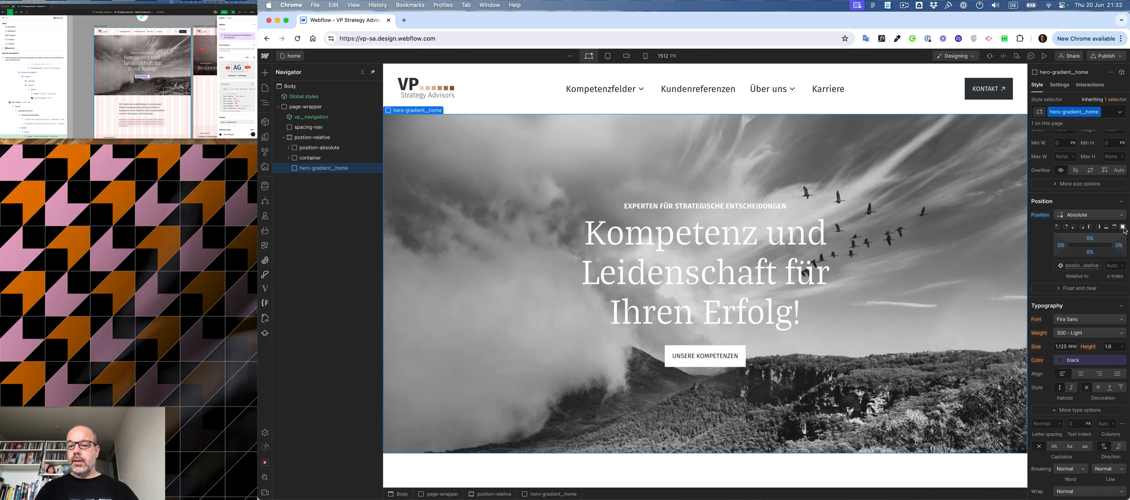
pyautogui.click(1112, 265)
pyautogui.write('0')
# - Switch to Figma and examine the radial gradient's colour, opacity and stop values in the Hero Content style code
pyautogui.click(623, 272)
pyautogui.hscroll(3, 1053, 383)
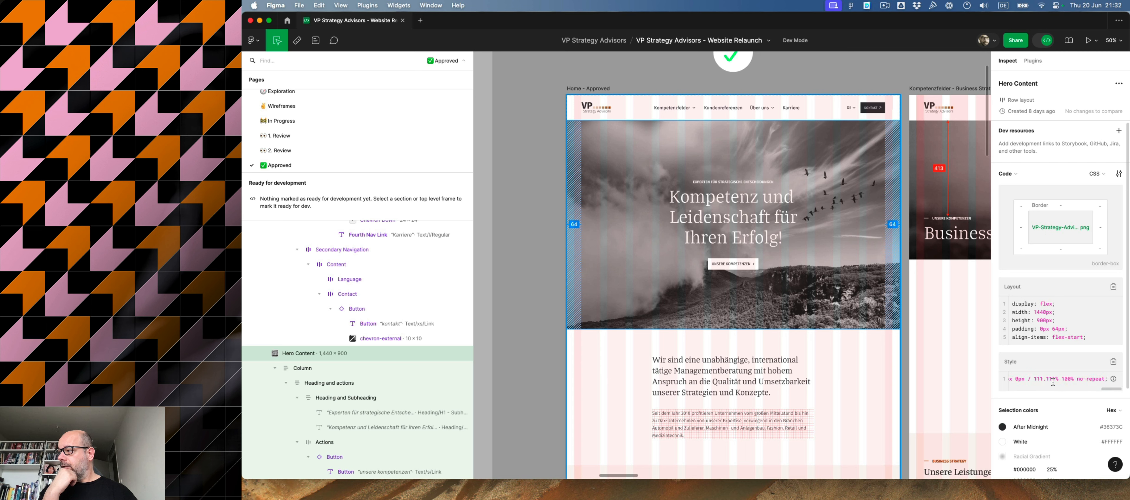
pyautogui.hscroll(2, 1053, 382)
pyautogui.hscroll(-5, 1053, 382)
pyautogui.hscroll(3, 1053, 383)
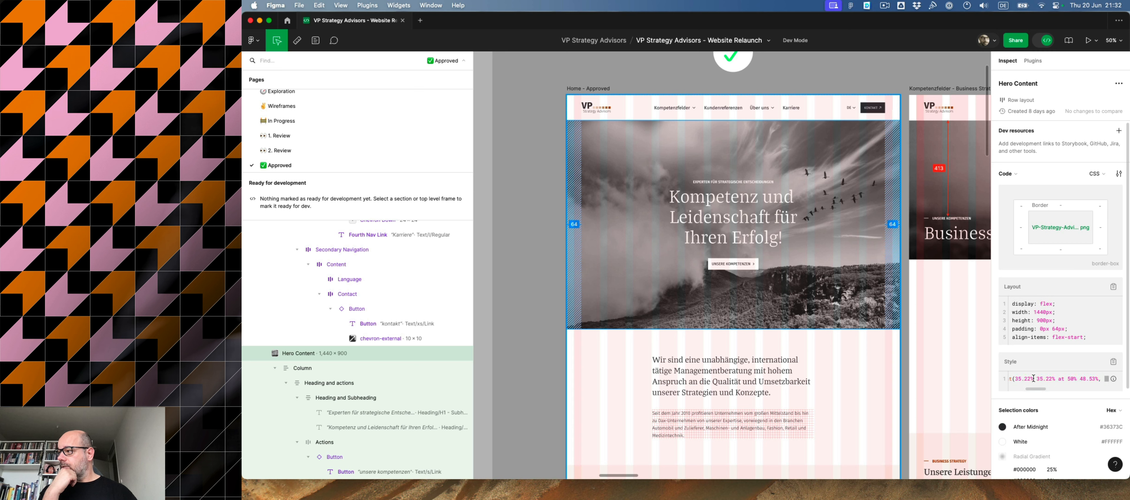
pyautogui.hscroll(3, 1058, 382)
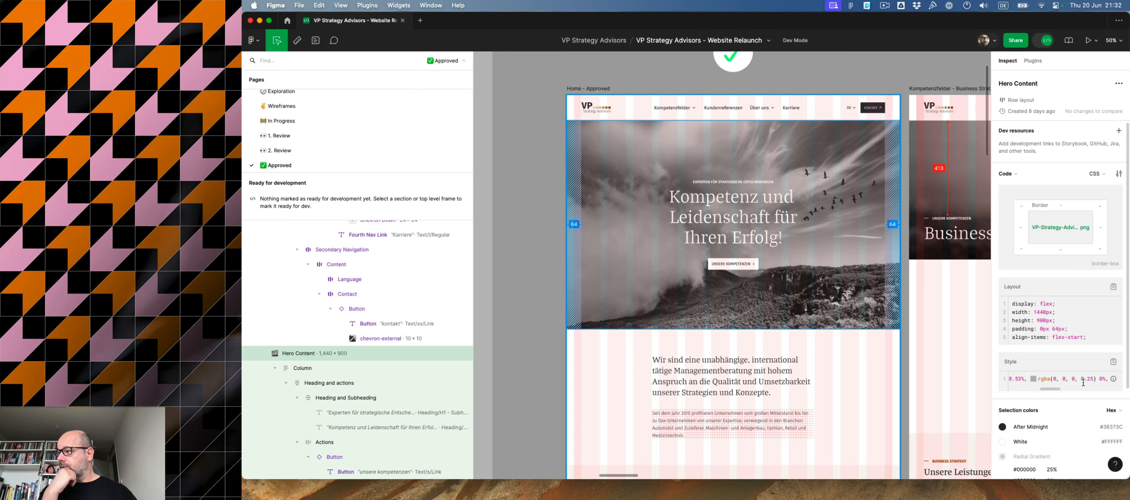
pyautogui.hscroll(-4, 1076, 380)
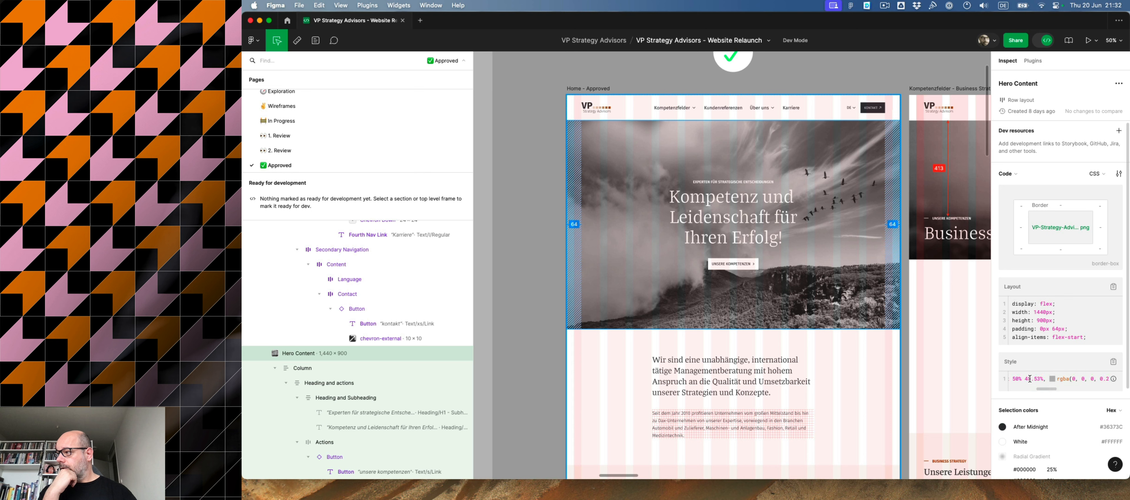
pyautogui.hscroll(-3, 1036, 380)
pyautogui.hscroll(5, 1029, 379)
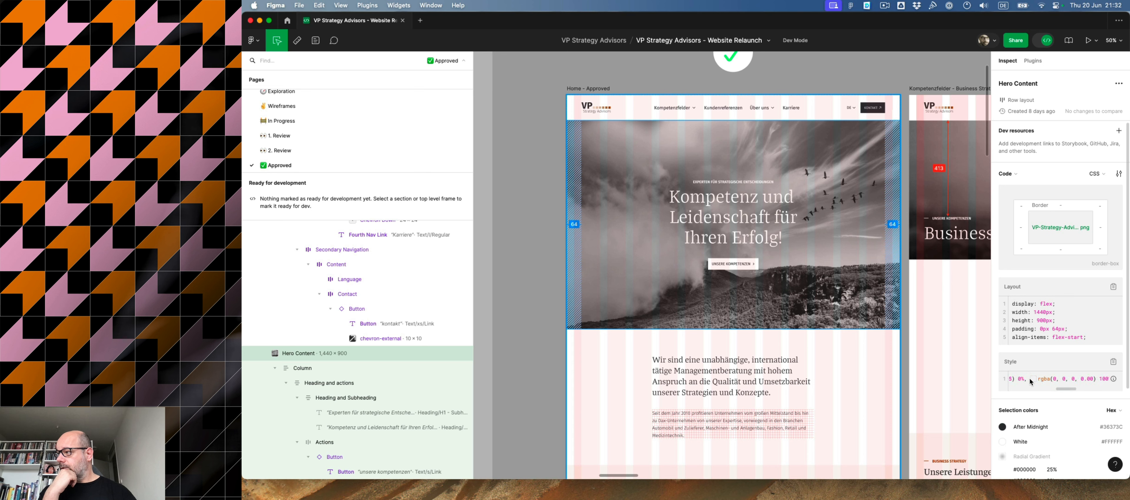
pyautogui.hscroll(-2, 1030, 379)
pyautogui.hscroll(-2, 1030, 379)
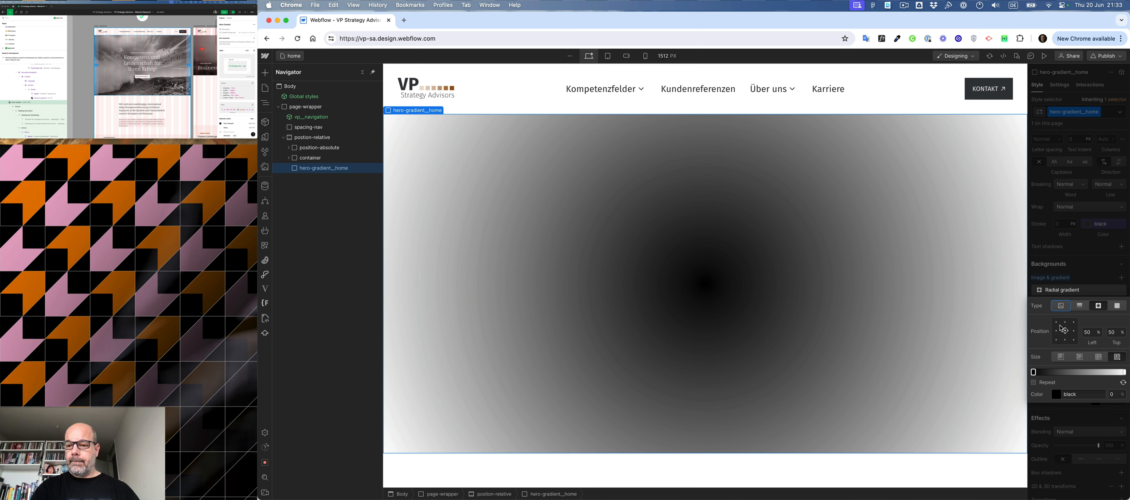
# - Make the hero-gradient__home background in Webflow a radial gradient whose first stop is black at 25% opacity
pyautogui.click(1098, 306)
pyautogui.click(1058, 394)
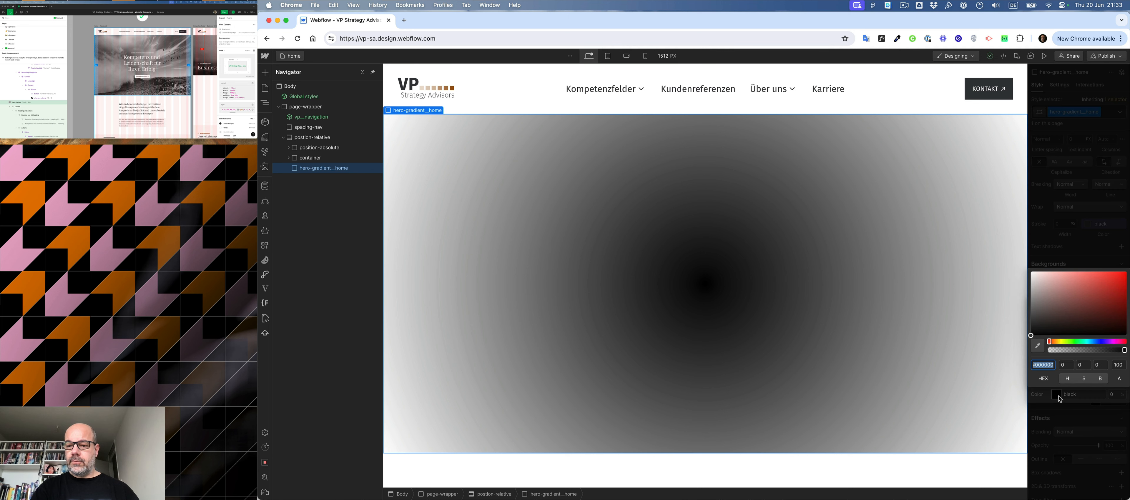
pyautogui.click(1119, 365)
pyautogui.press('BackSpace')
pyautogui.press('BackSpace')
pyautogui.write('25')
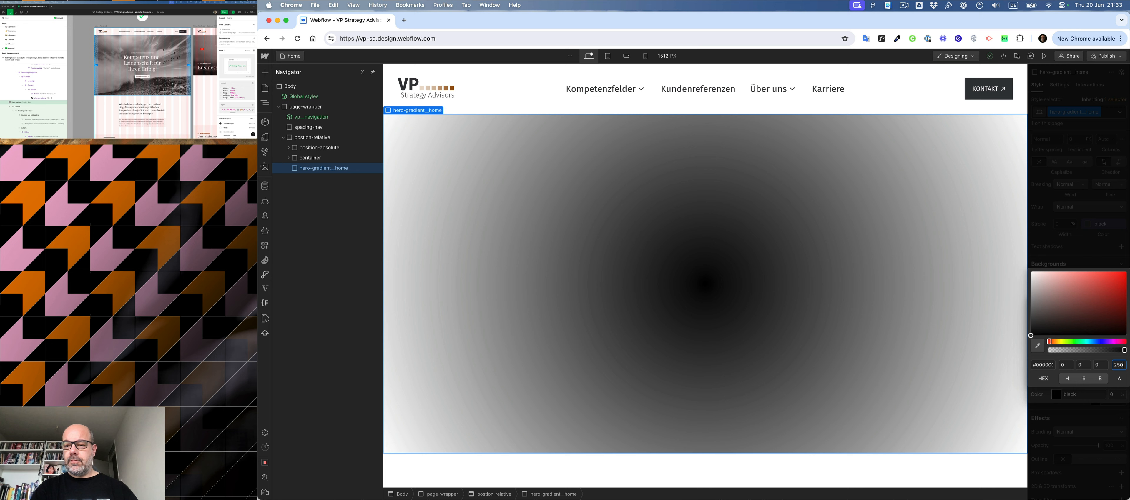
pyautogui.press('Delete')
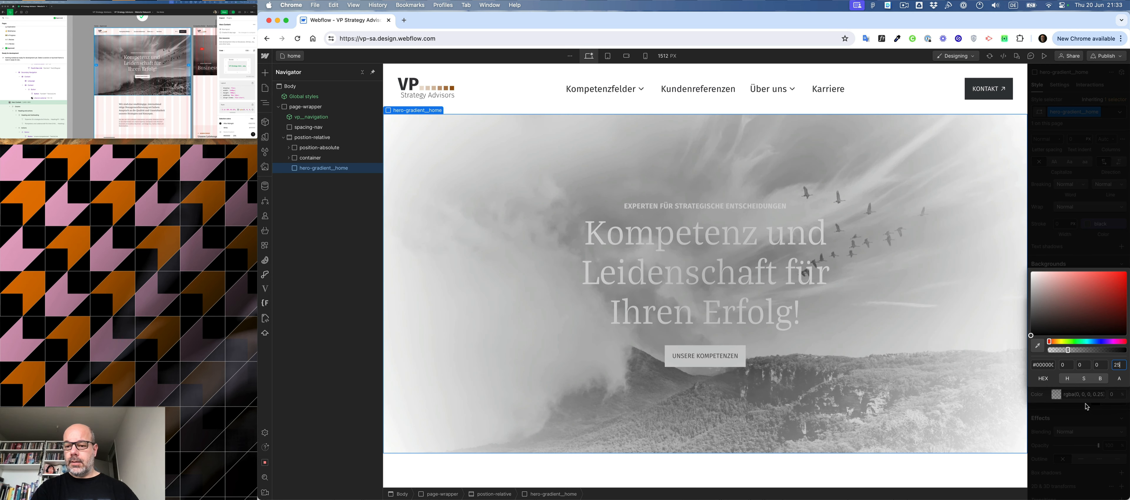
pyautogui.click(1046, 399)
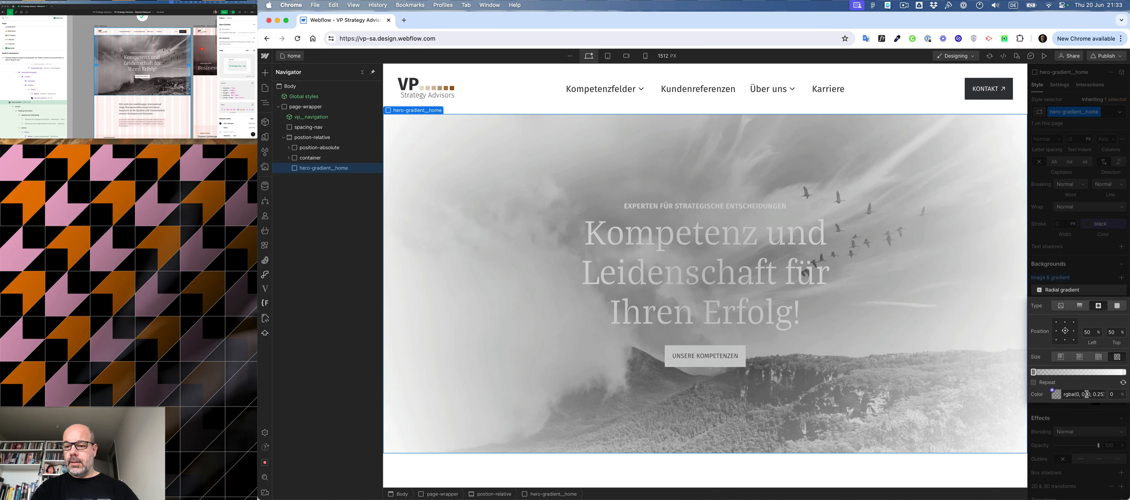
# - Make the radial gradient's end stop fully transparent and place it at 50%
pyautogui.click(1125, 373)
pyautogui.moveTo(1045, 401); pyautogui.dragTo(1012, 474)
pyautogui.moveTo(1125, 459); pyautogui.dragTo(1046, 459)
pyautogui.moveTo(1124, 372); pyautogui.dragTo(1081, 372)
pyautogui.click(1113, 395)
pyautogui.press('Down')
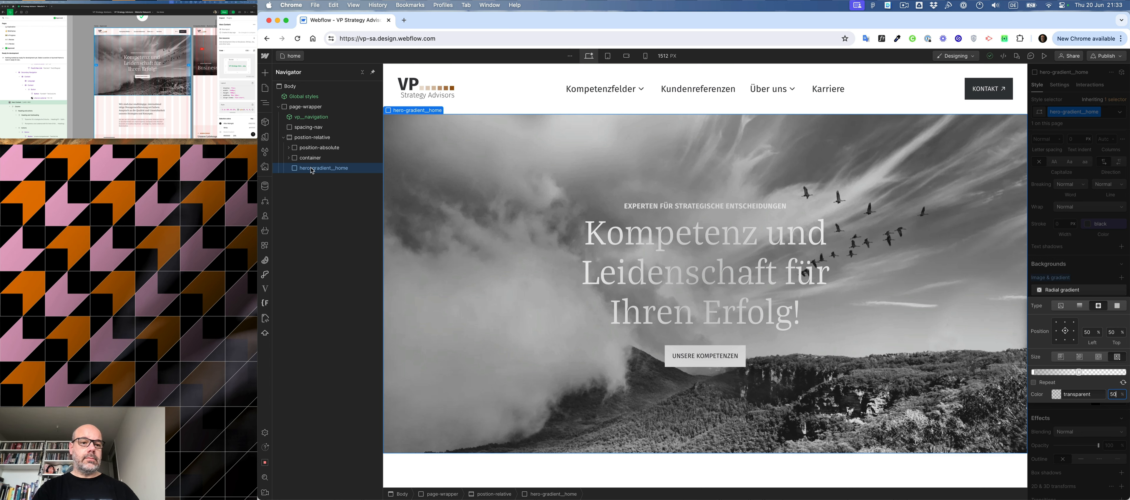
# - Set the z-index of hero-gradient__home to -1 and place it between the position-absolute block and the container
pyautogui.moveTo(312, 170); pyautogui.dragTo(314, 155)
pyautogui.press('super+z')
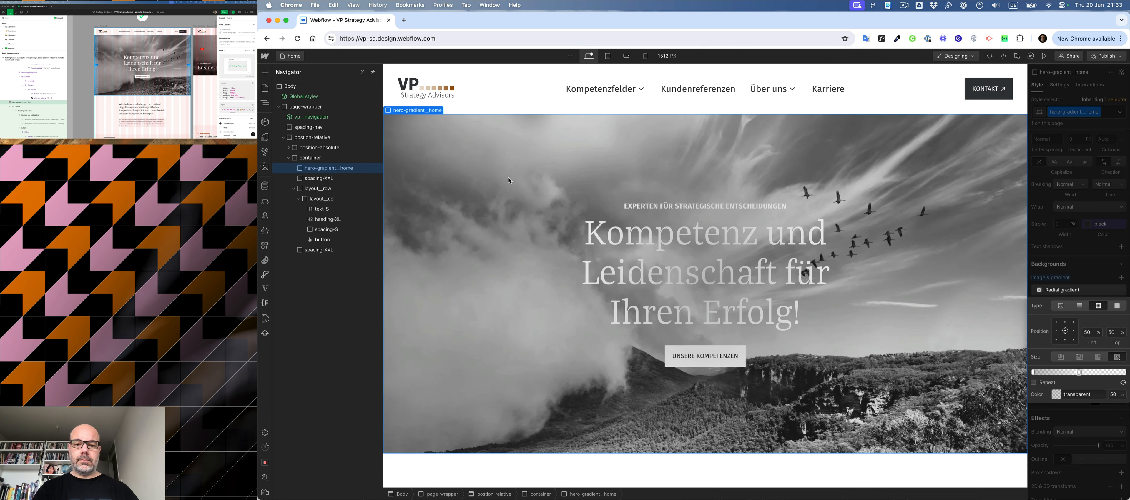
pyautogui.click(1068, 99)
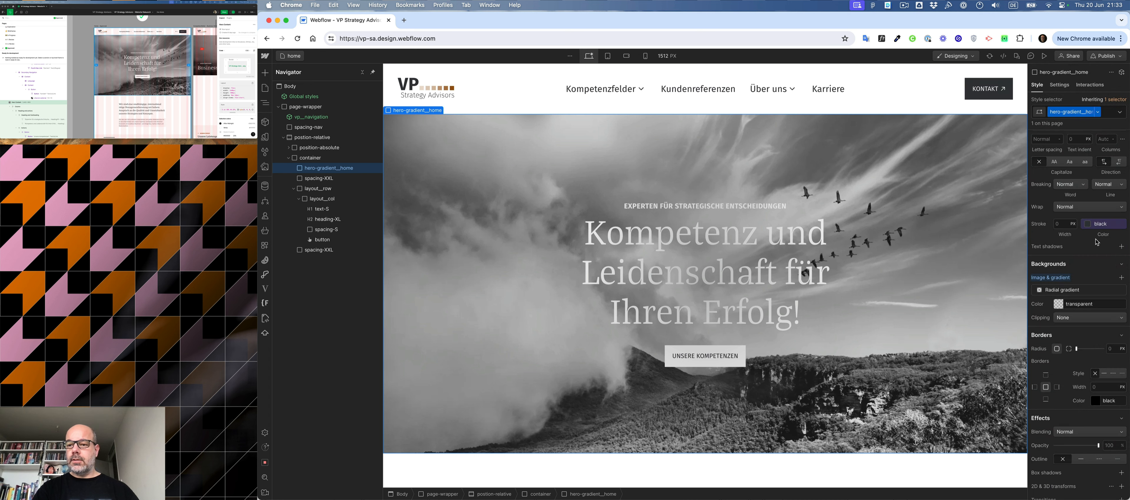
pyautogui.scroll(2, 1102, 326)
pyautogui.scroll(5, 1104, 329)
pyautogui.click(1114, 248)
pyautogui.write('-1')
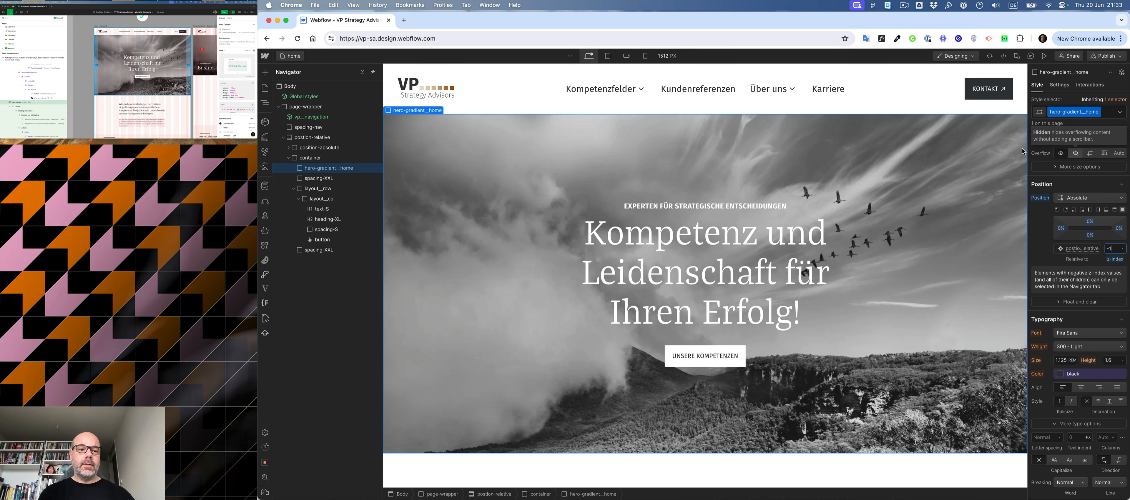
pyautogui.moveTo(335, 174); pyautogui.dragTo(326, 157)
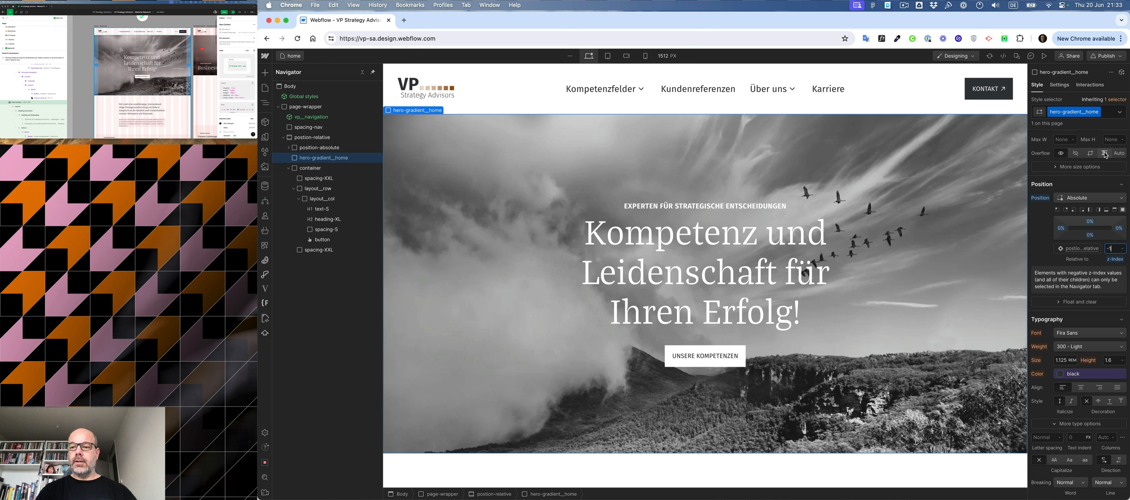
# - Try switching the overflow of hero-gradient__home between Hidden and Visible
pyautogui.click(1076, 154)
pyautogui.click(1062, 154)
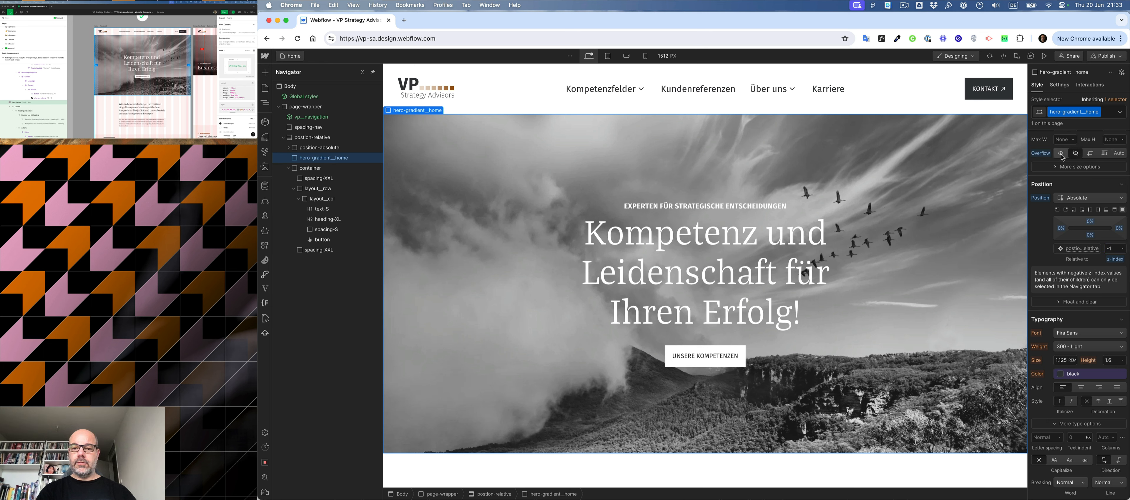
pyautogui.click(1076, 154)
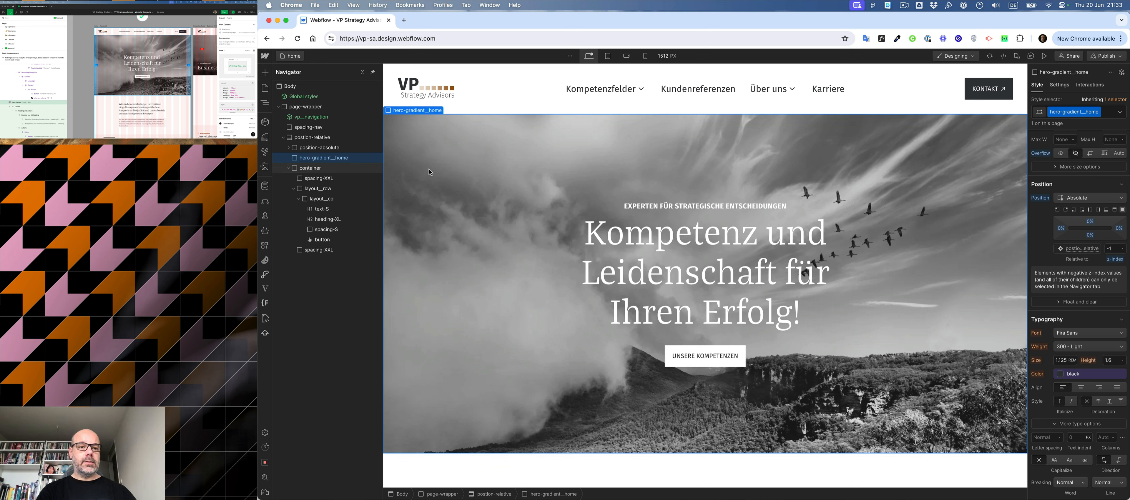
# - Try a z-index of -2 on the position-absolute block
pyautogui.click(336, 150)
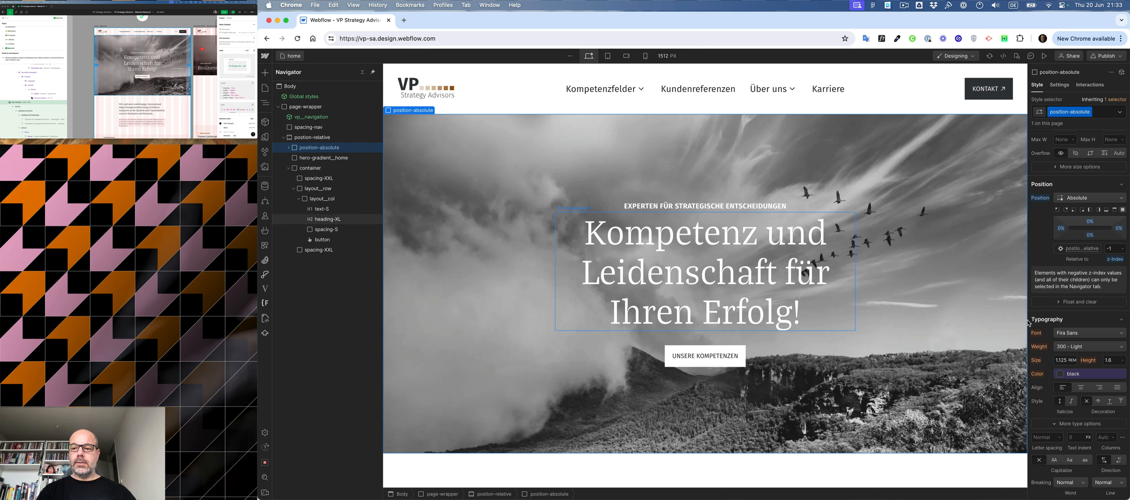
pyautogui.click(1116, 250)
pyautogui.write('-2')
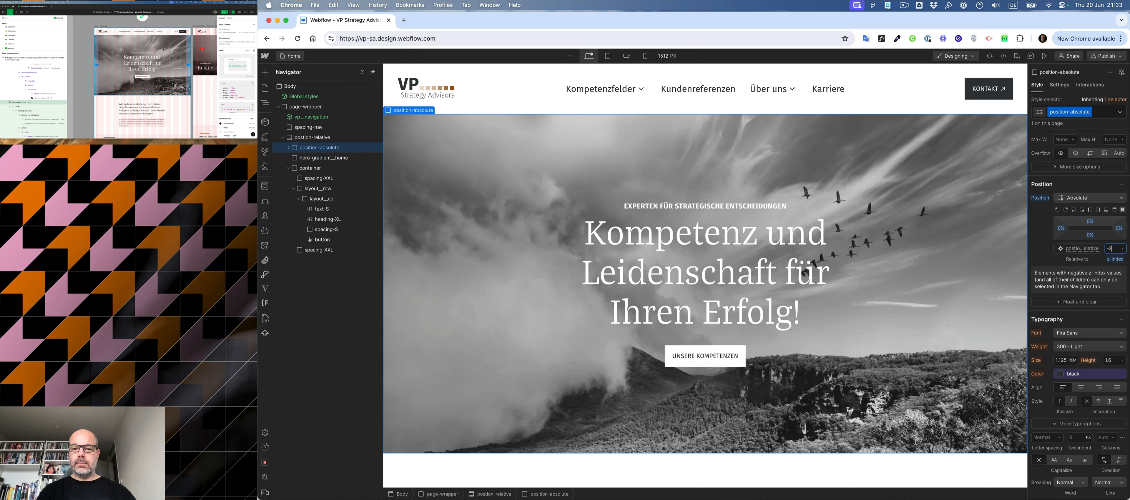
# - Compare the hero with and without its gradient overlay by switching the overlay's display to None and back to Block
pyautogui.click(315, 160)
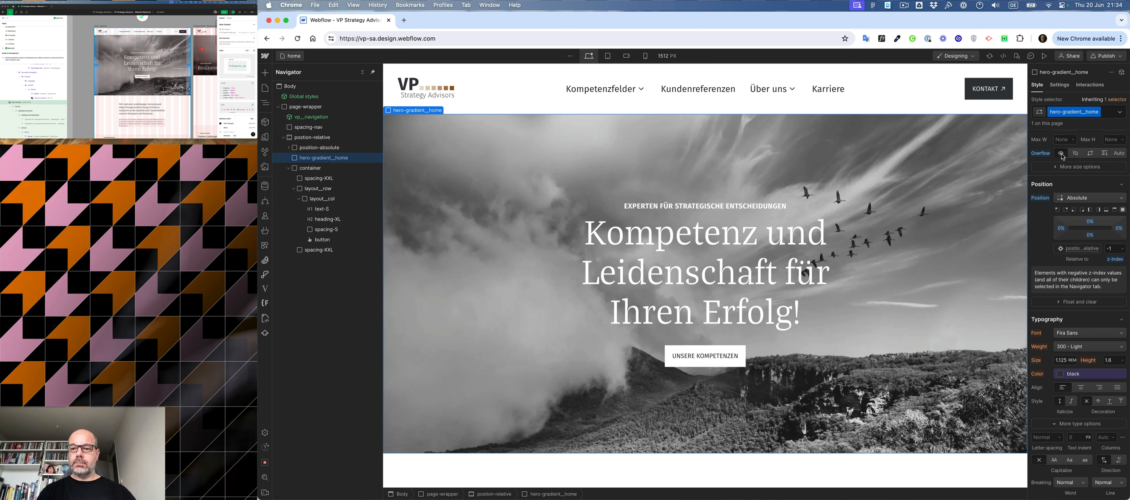
pyautogui.scroll(3, 1080, 214)
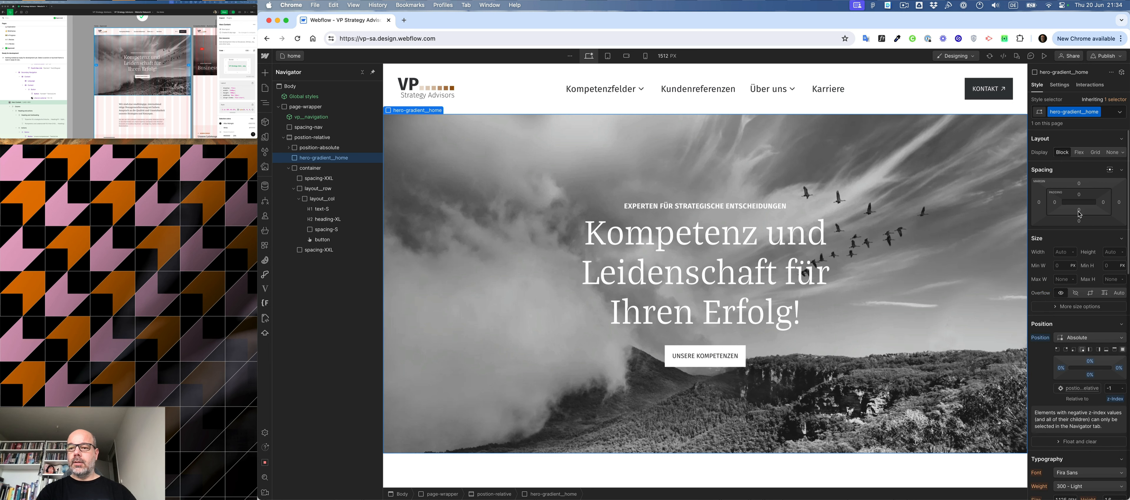
pyautogui.click(1112, 153)
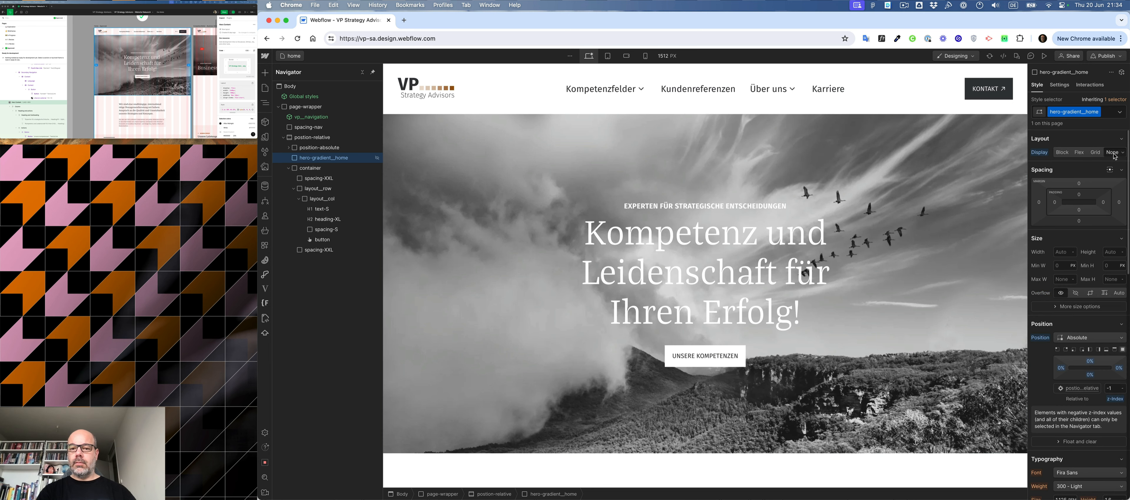
pyautogui.click(1062, 154)
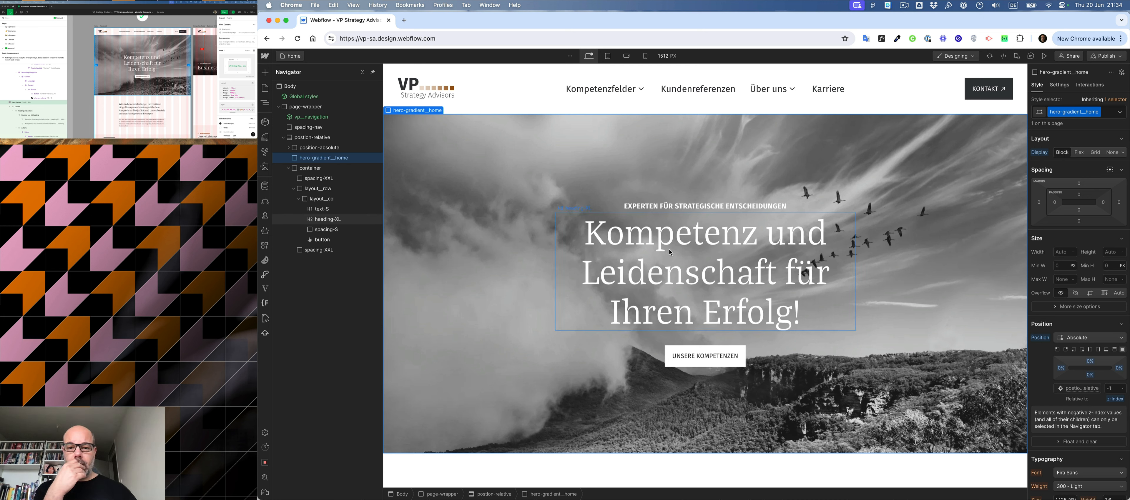
pyautogui.click(587, 253)
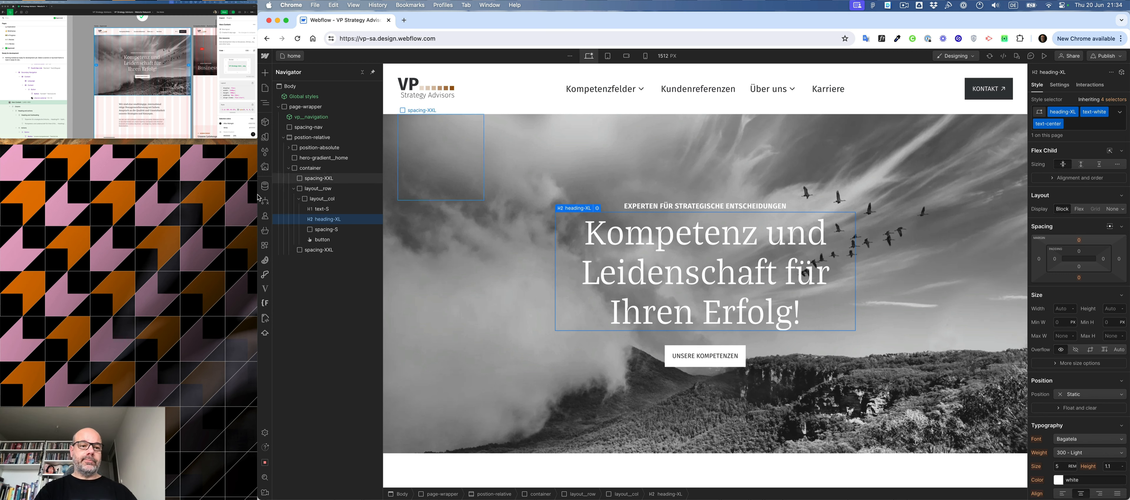
# - Collapse the hero's position-relative wrapper and insert a Section after it inside page-wrapper
pyautogui.click(283, 138)
pyautogui.click(297, 109)
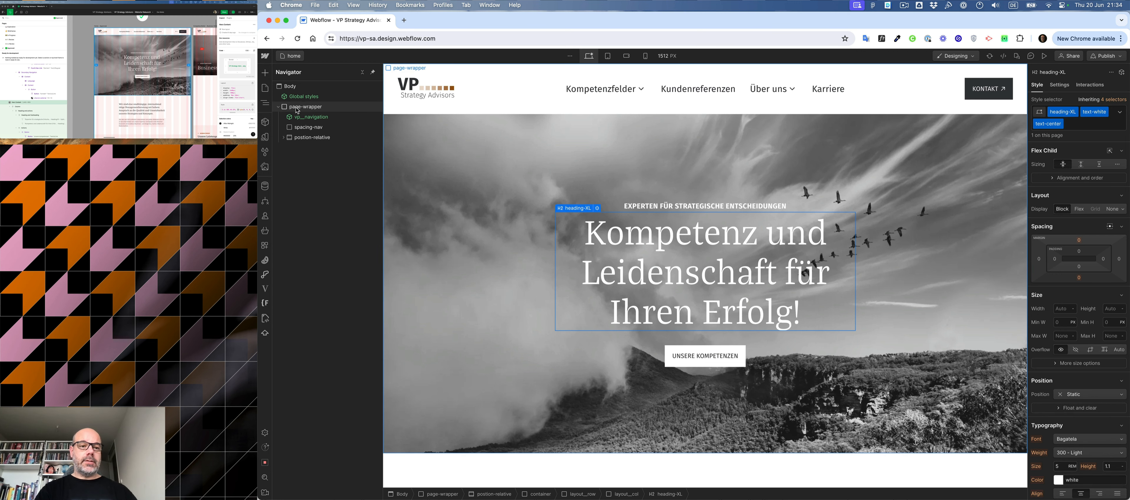
pyautogui.press('super+e')
pyautogui.write('section')
pyautogui.press('Return')
# - Add two spacer Div Blocks with the class spacing-XL inside the new Section
pyautogui.hscroll(10, 142, 84)
pyautogui.press('super+e')
pyautogui.write('div')
pyautogui.press('Return')
pyautogui.press('super+Return')
pyautogui.write('spacing-XL')
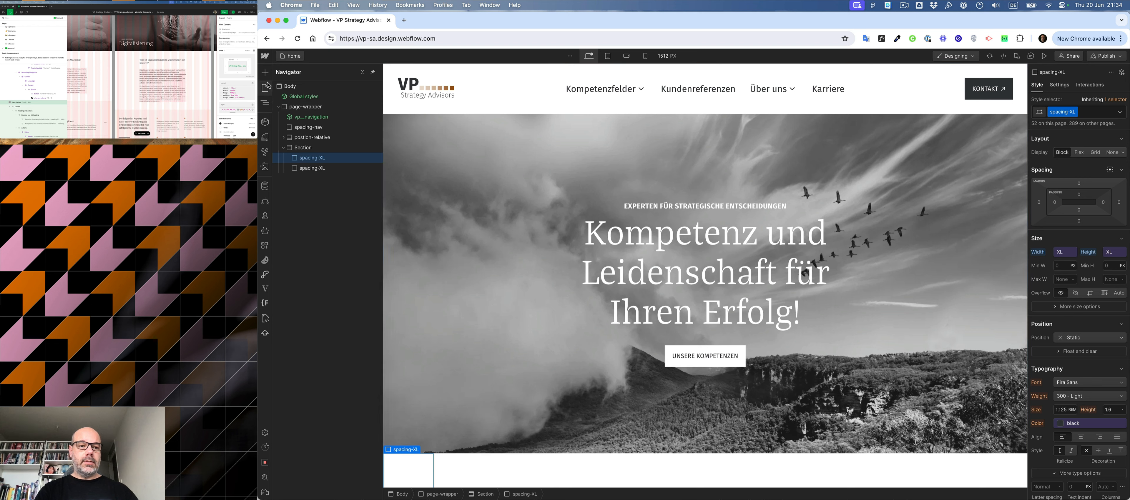
# - Add a Div Block with the class container to the Section, below the spacers
pyautogui.click(303, 148)
pyautogui.press('super+e')
pyautogui.write('div')
pyautogui.press('Return')
pyautogui.press('super+Return')
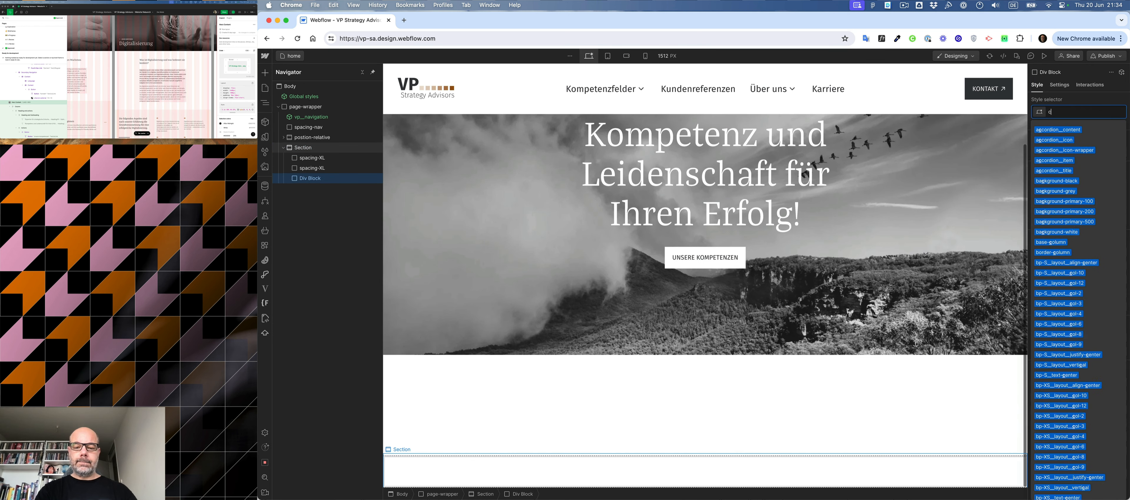
pyautogui.write('con')
pyautogui.press('Return')
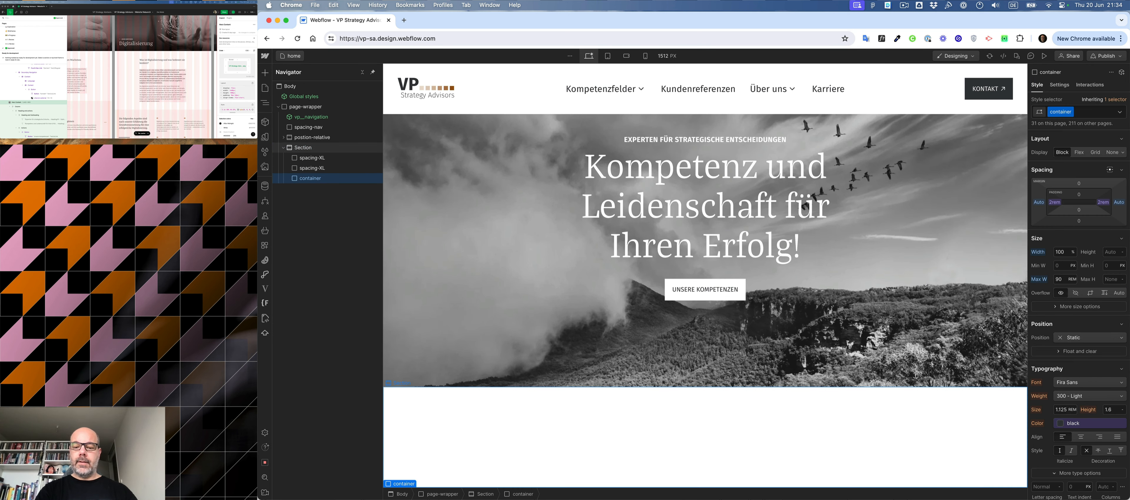
# - Insert a Div Block inside the new container and assign it the class layout__row
pyautogui.press('super+e')
pyautogui.write('di')
pyautogui.press('Return')
pyautogui.press('super+Return')
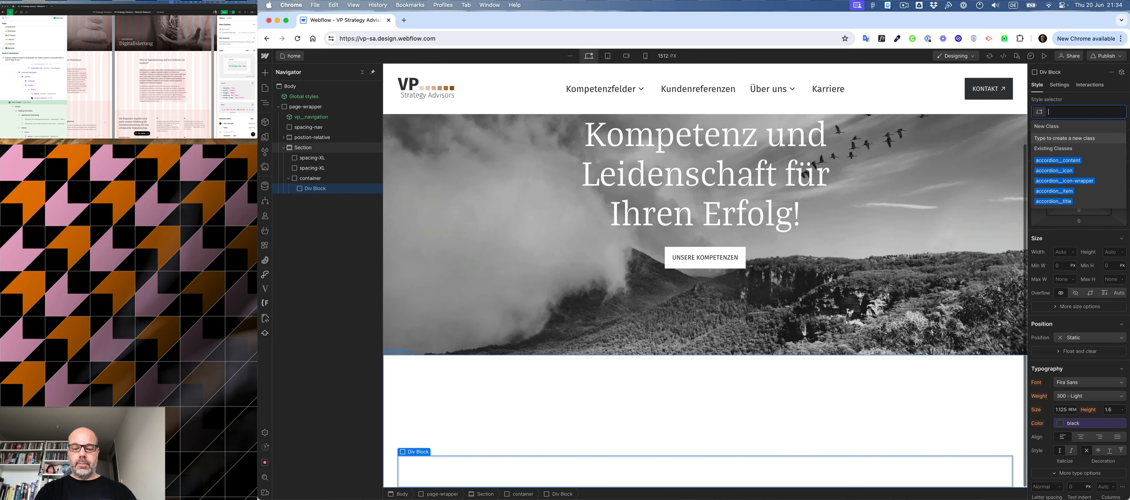
pyautogui.write('row')
pyautogui.press('Return')
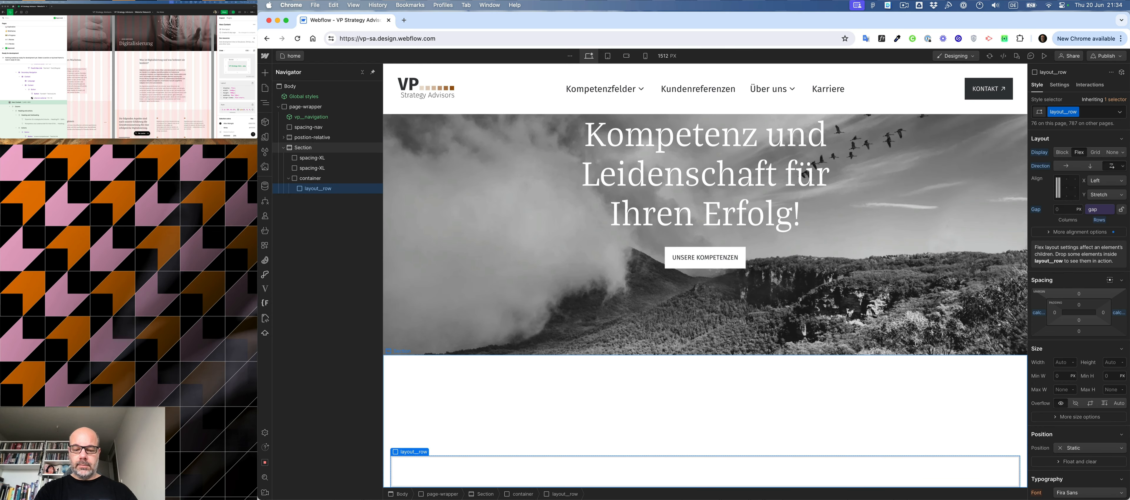
# - Insert a Div Block inside layout__row and assign it the class layout__col
pyautogui.press('super+e')
pyautogui.write('dicv')
pyautogui.press('BackSpace')
pyautogui.press('BackSpace')
pyautogui.press('BackSpace')
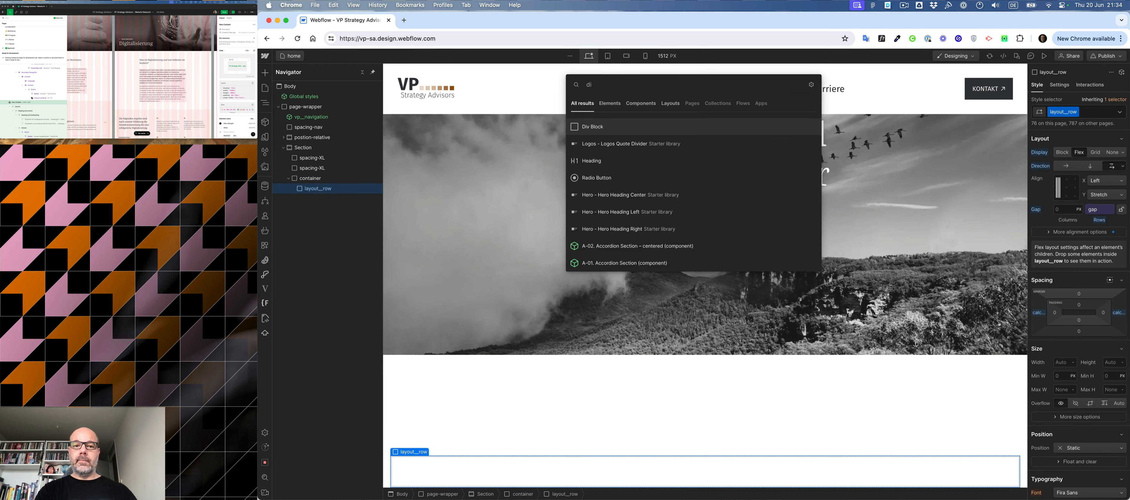
pyautogui.write('iv')
pyautogui.press('Return')
pyautogui.press('super+Return')
pyautogui.write('col')
pyautogui.press('Return')
# - Move the container between the two spacing-XL blocks and duplicate the Section six times
pyautogui.click(284, 148)
pyautogui.click(284, 148)
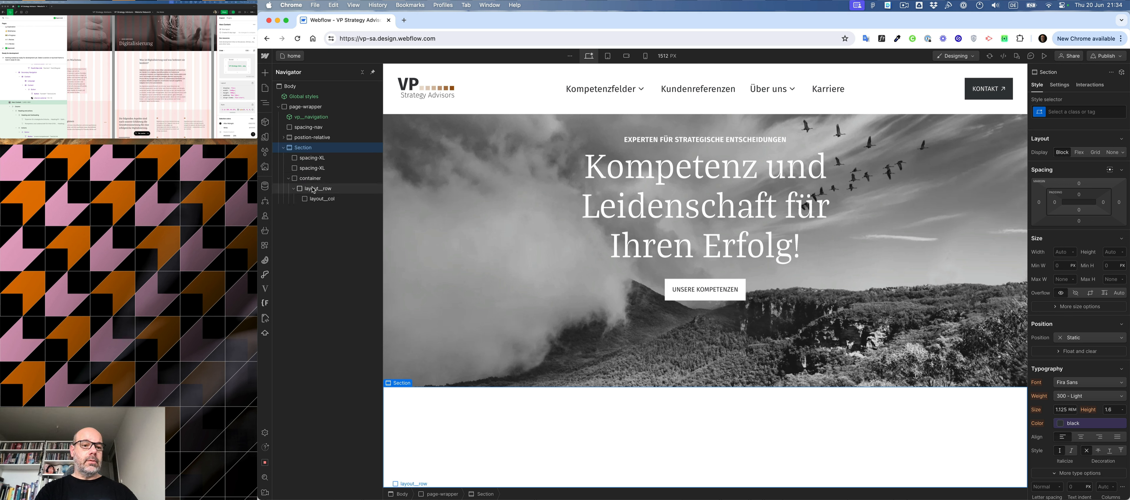
pyautogui.moveTo(312, 179); pyautogui.dragTo(305, 162)
pyautogui.click(283, 148)
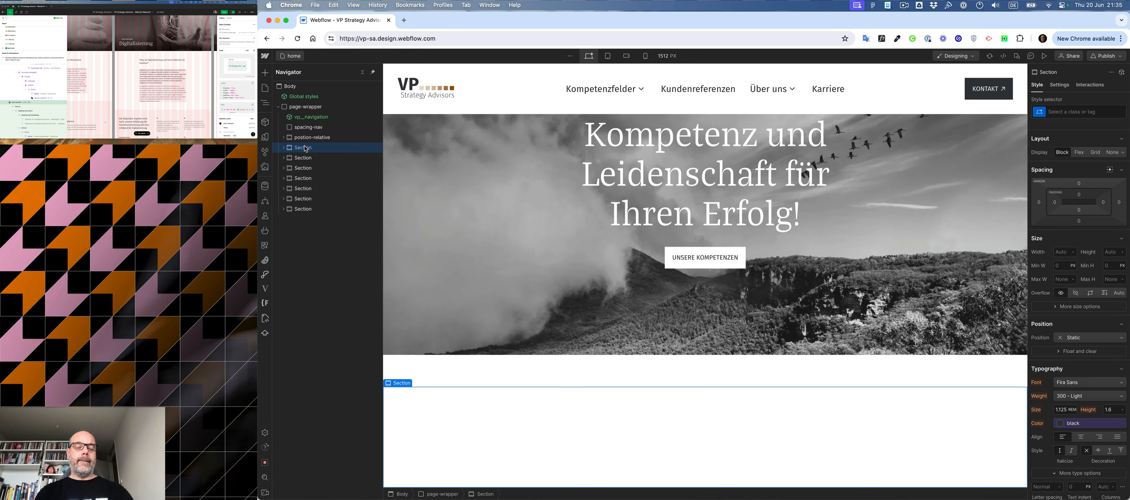
# - Add the combo classes layout__horizontal and layout__justify-center to the layout__row in the first Section
pyautogui.click(283, 148)
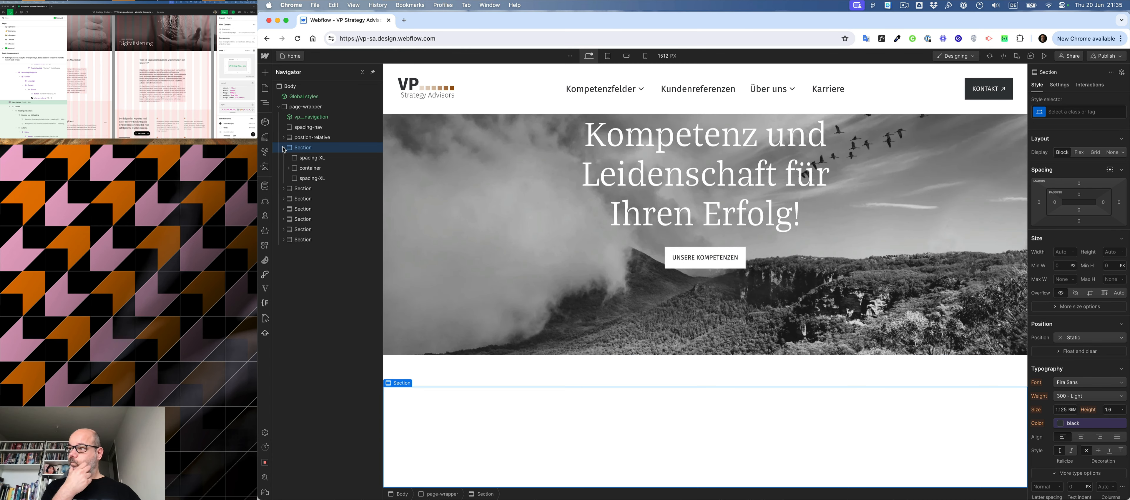
pyautogui.click(288, 168)
pyautogui.click(316, 179)
pyautogui.press('super+Return')
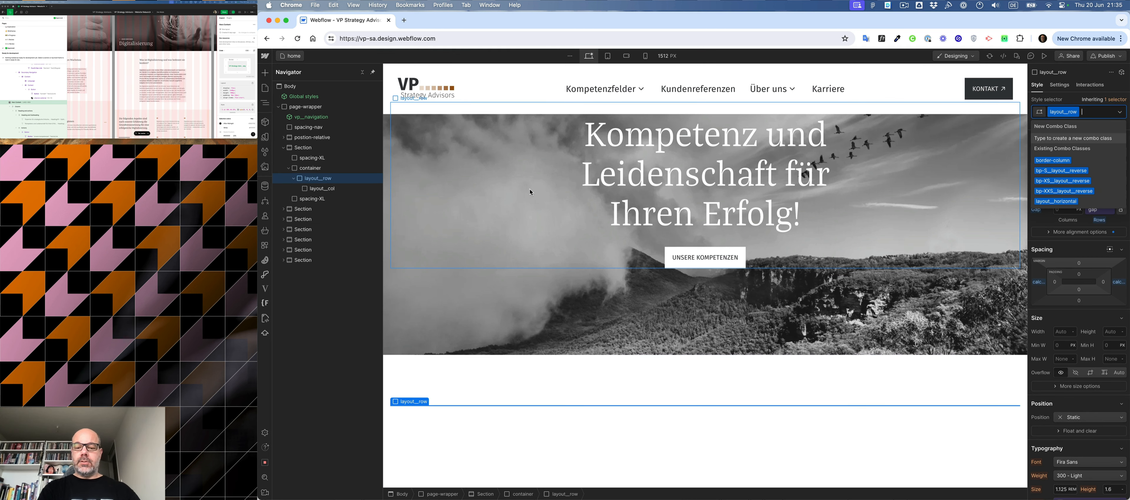
pyautogui.write('hor')
pyautogui.press('Down')
pyautogui.press('Return')
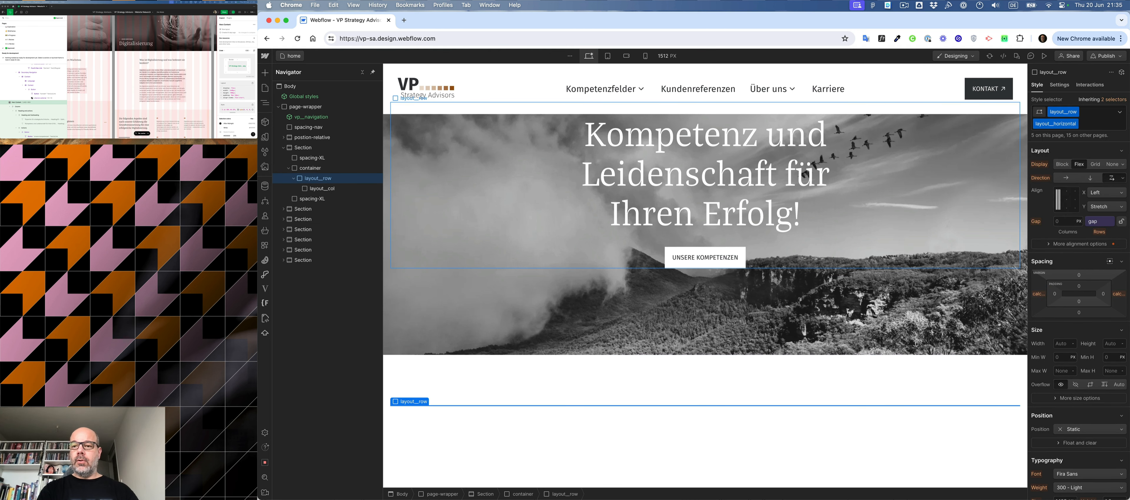
pyautogui.press('Down')
pyautogui.press('Down')
pyautogui.press('Return')
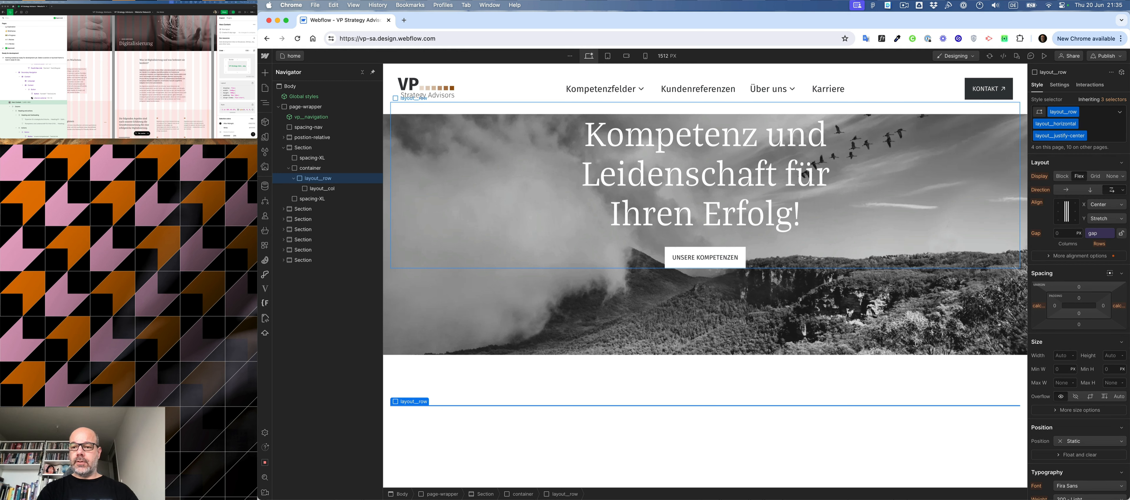
# - Add the combo class layout__col-7 to the layout__col inside that row
pyautogui.click(319, 189)
pyautogui.click(1094, 112)
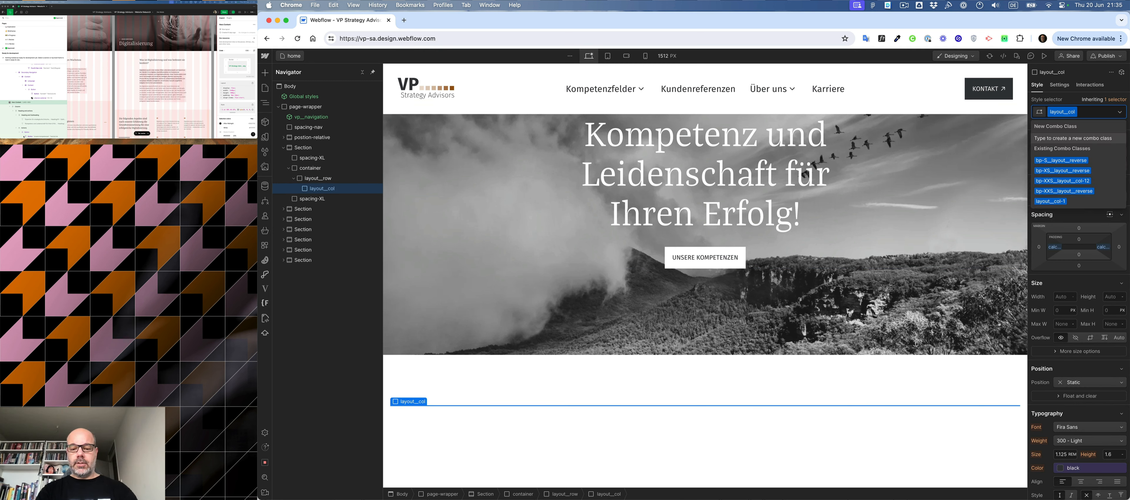
pyautogui.write('layout_col-7')
pyautogui.press('Return')
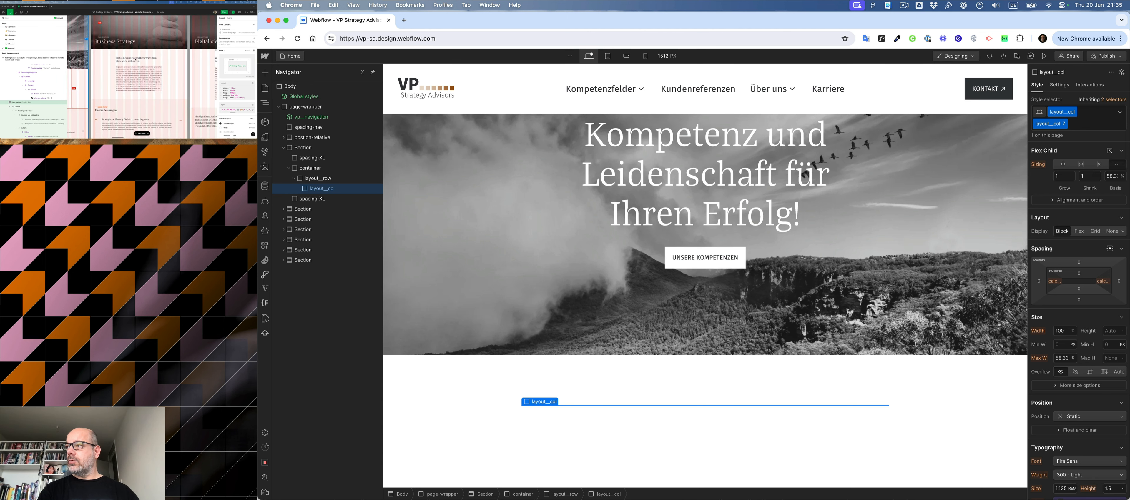
# - Insert an H2 heading inside the layout__col
pyautogui.press('super+e')
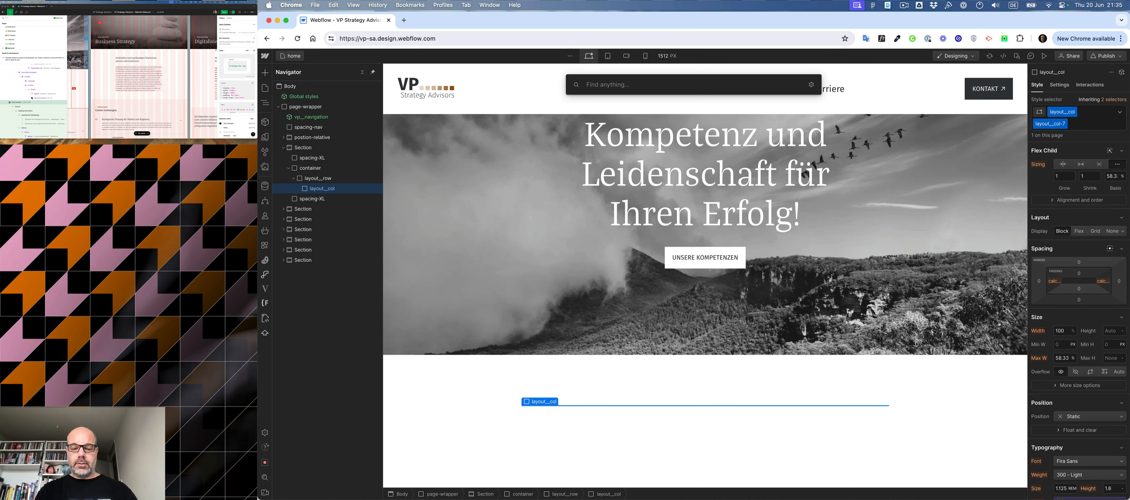
pyautogui.write('h2')
pyautogui.press('Return')
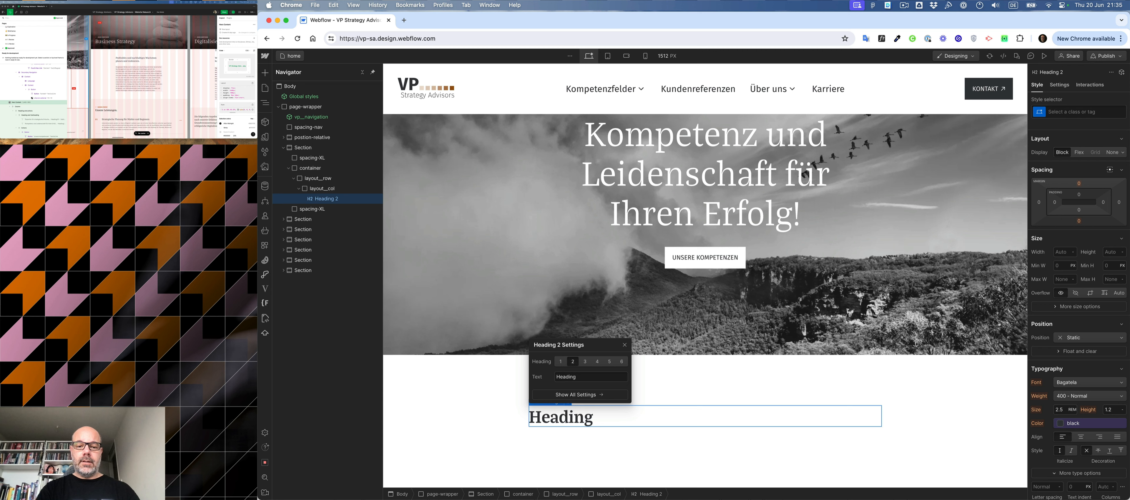
# - Check the heading's style in the Figma design and assign the class heading-M to the new heading
pyautogui.press('super+Return')
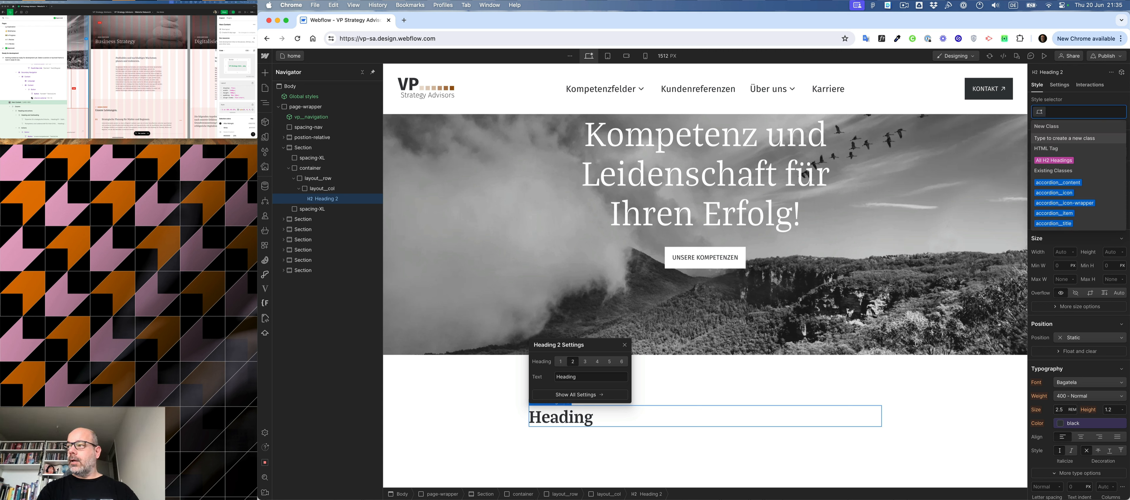
pyautogui.click(131, 67)
pyautogui.hscroll(5, 136, 63)
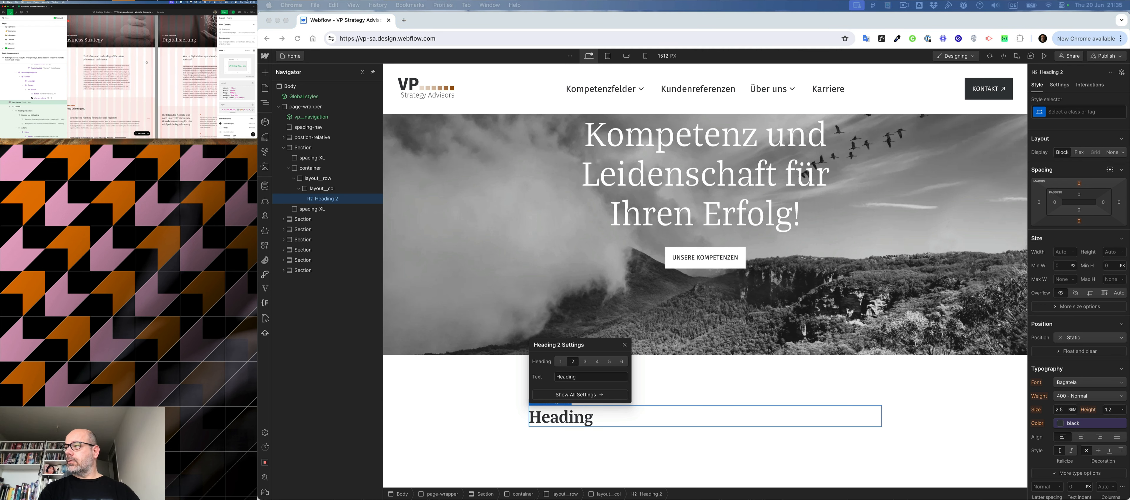
pyautogui.click(166, 61)
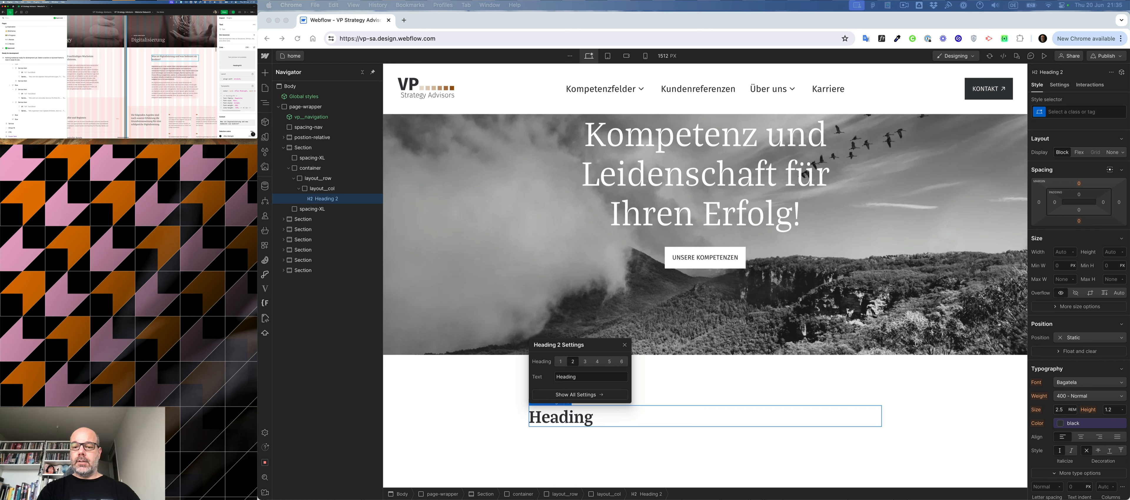
pyautogui.click(662, 405)
pyautogui.press('super+Return')
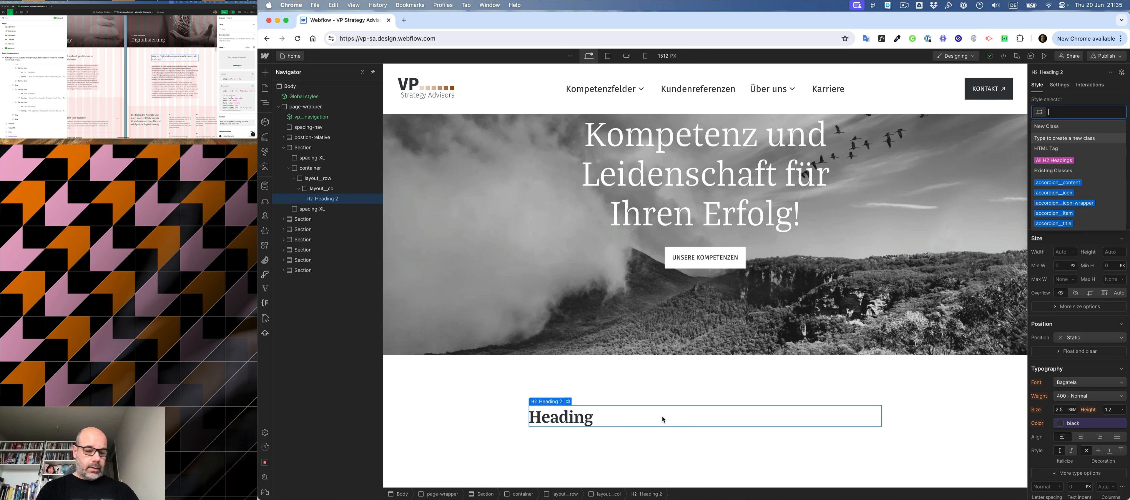
pyautogui.write('head')
pyautogui.press('Down')
pyautogui.press('Down')
pyautogui.press('Return')
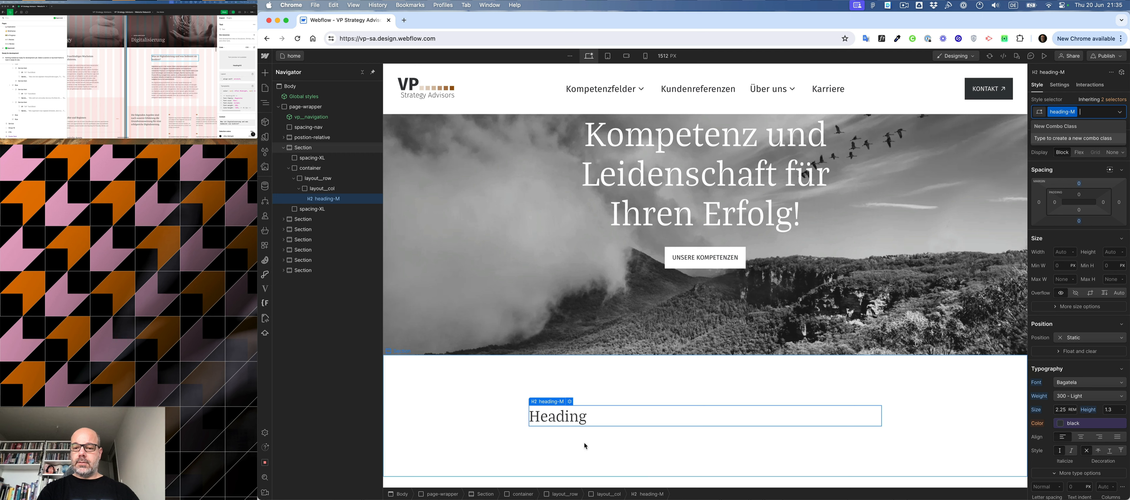
pyautogui.click(589, 425)
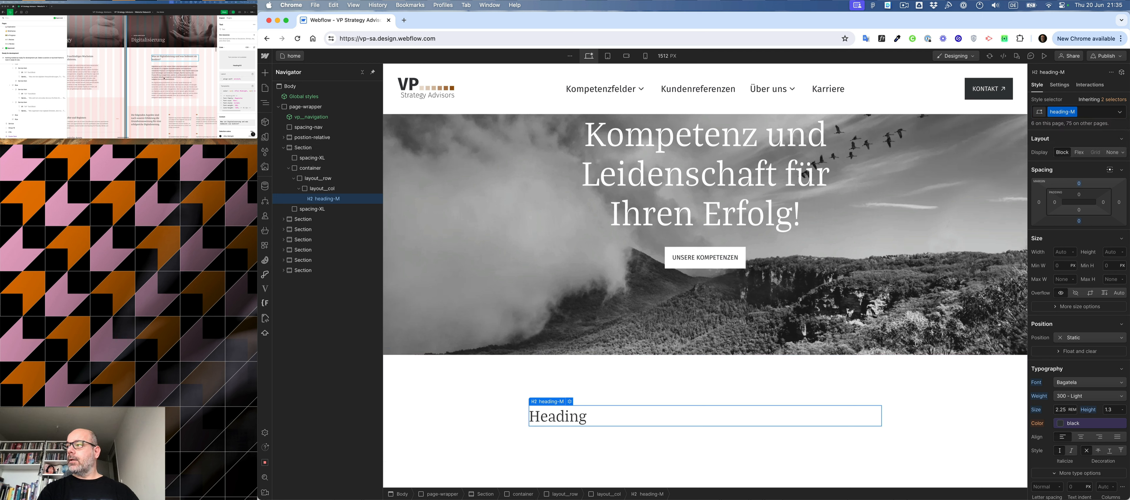
# - Check the gap below the heading in the Figma design and insert a Div Block with the class spacing-L there
pyautogui.click(163, 79)
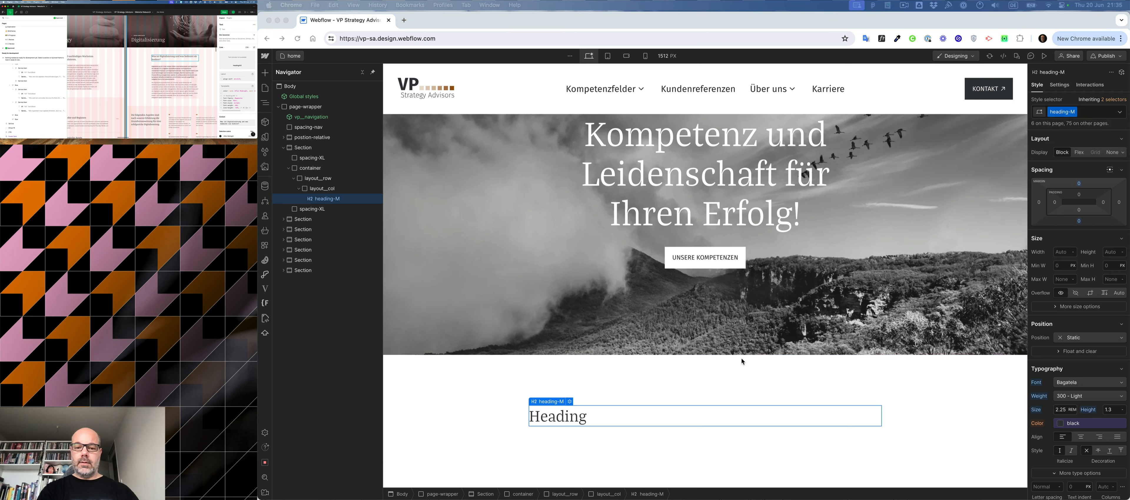
pyautogui.click(627, 424)
pyautogui.press('super+e')
pyautogui.write('div')
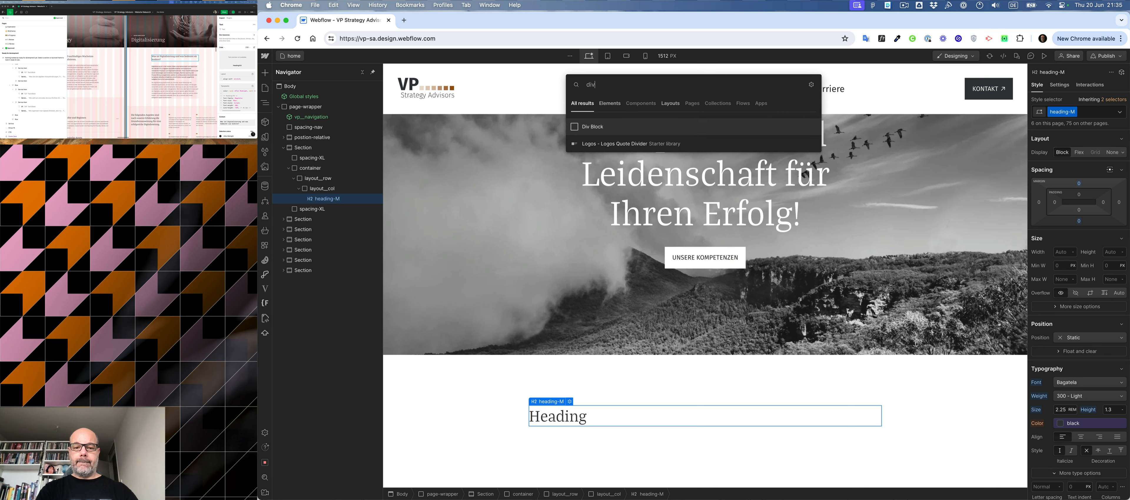
pyautogui.press('Return')
pyautogui.press('super+Return')
pyautogui.write('spa')
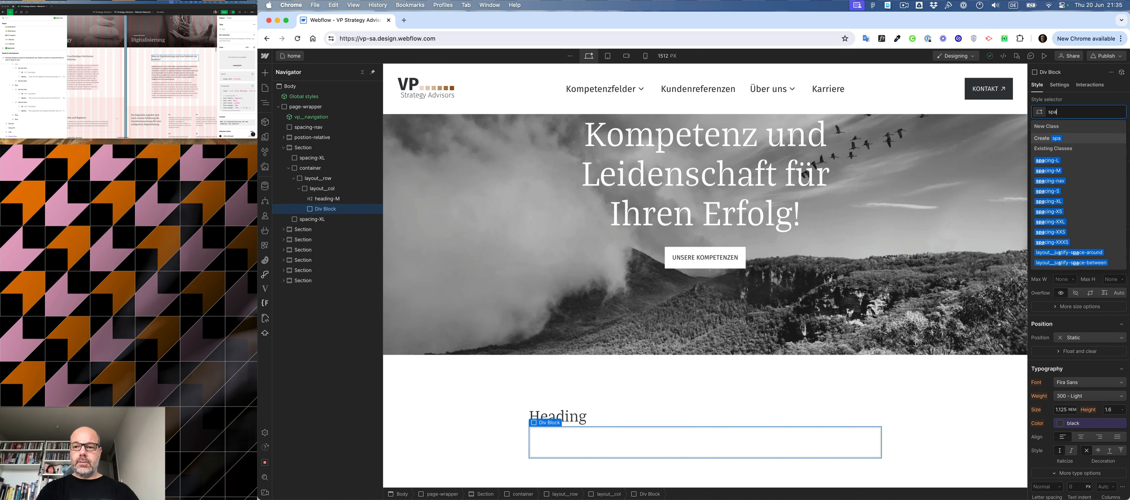
pyautogui.press('Down')
pyautogui.press('Down')
pyautogui.press('Up')
pyautogui.press('Return')
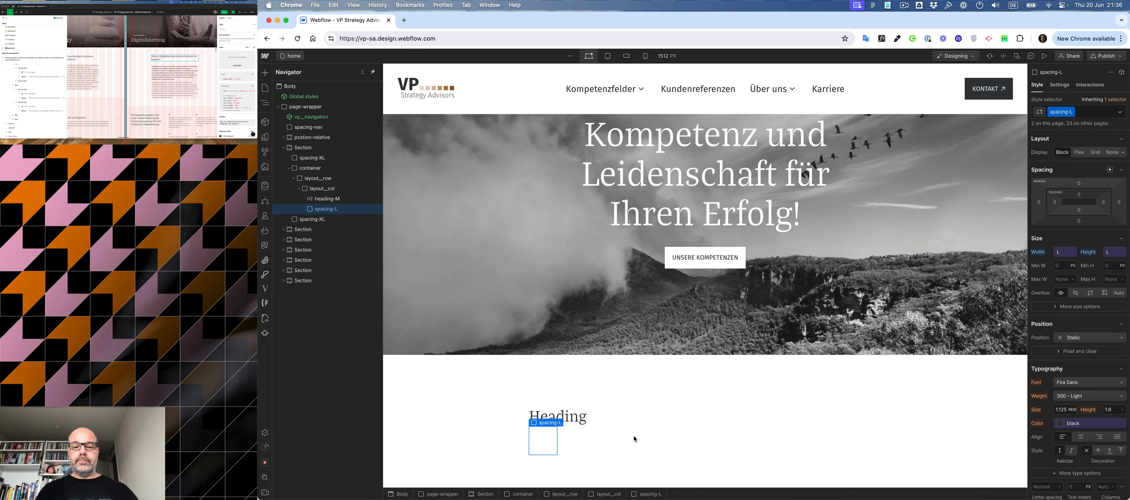
# - Insert a Text Block in the layout__col, below the spacing-L block
pyautogui.click(624, 445)
pyautogui.press('super+k')
pyautogui.write('tex')
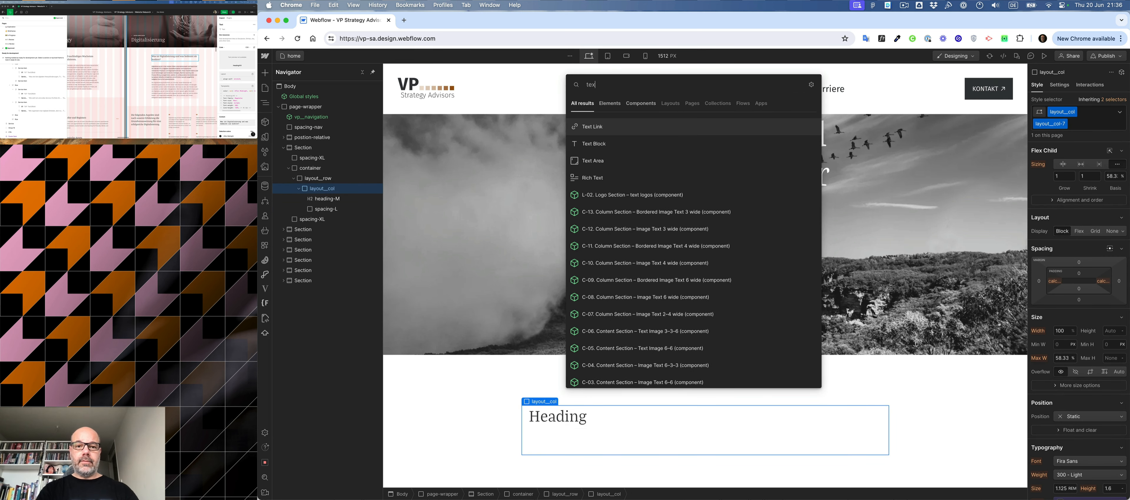
pyautogui.press('Down')
pyautogui.press('Return')
# - Check the intro paragraph's style in Figma and give the Text Block the classes text-L and text-regular
pyautogui.press('super+Return')
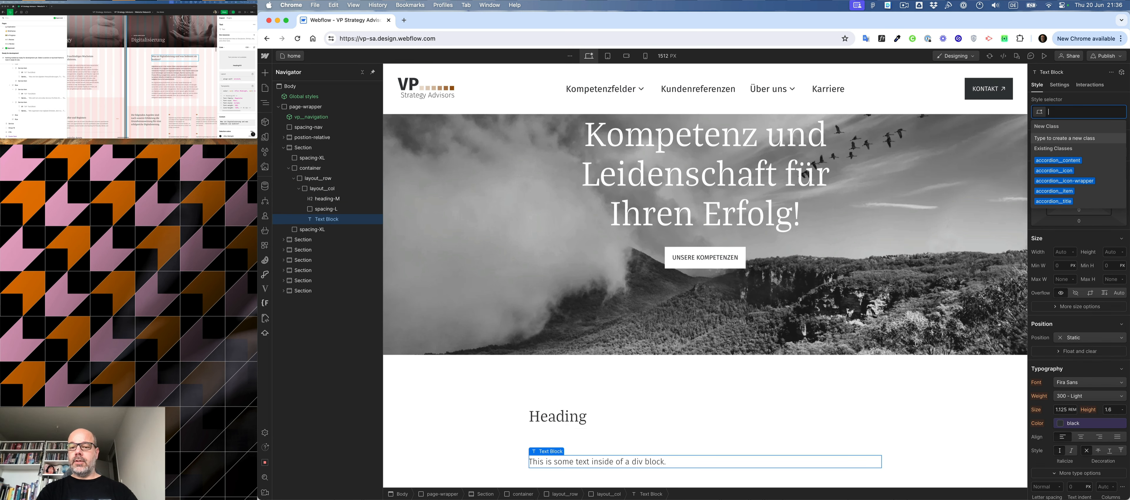
pyautogui.click(163, 78)
pyautogui.tripleClick(162, 78)
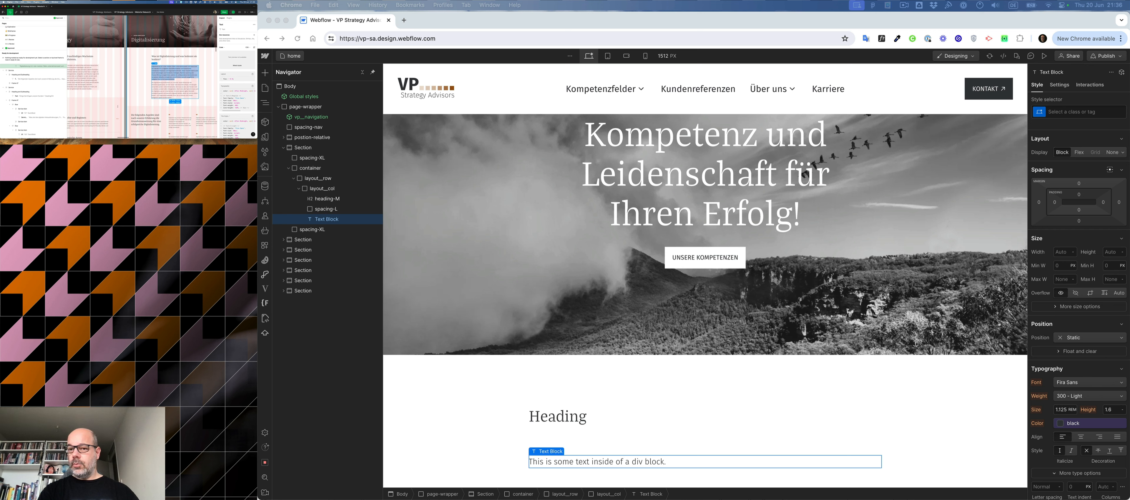
pyautogui.click(1075, 114)
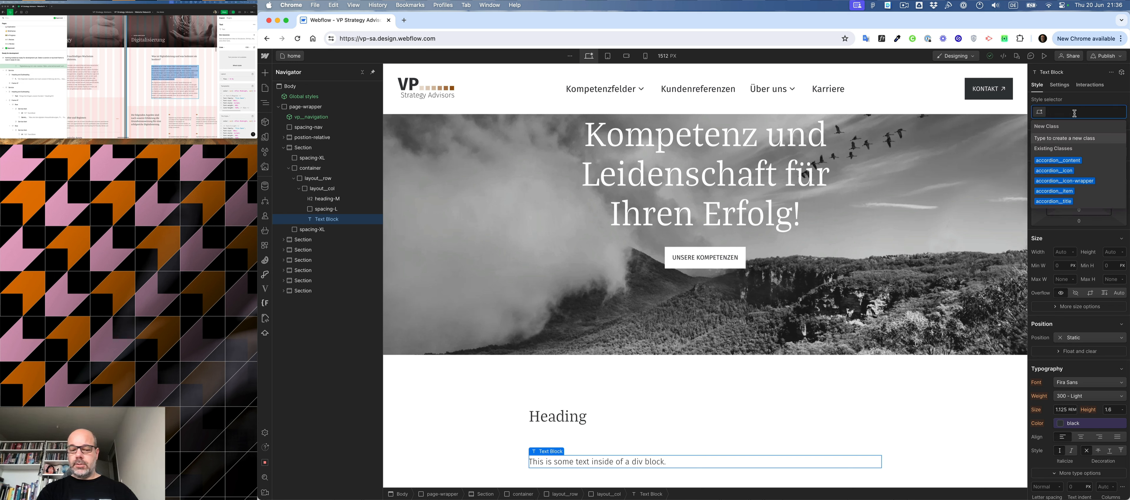
pyautogui.write('text')
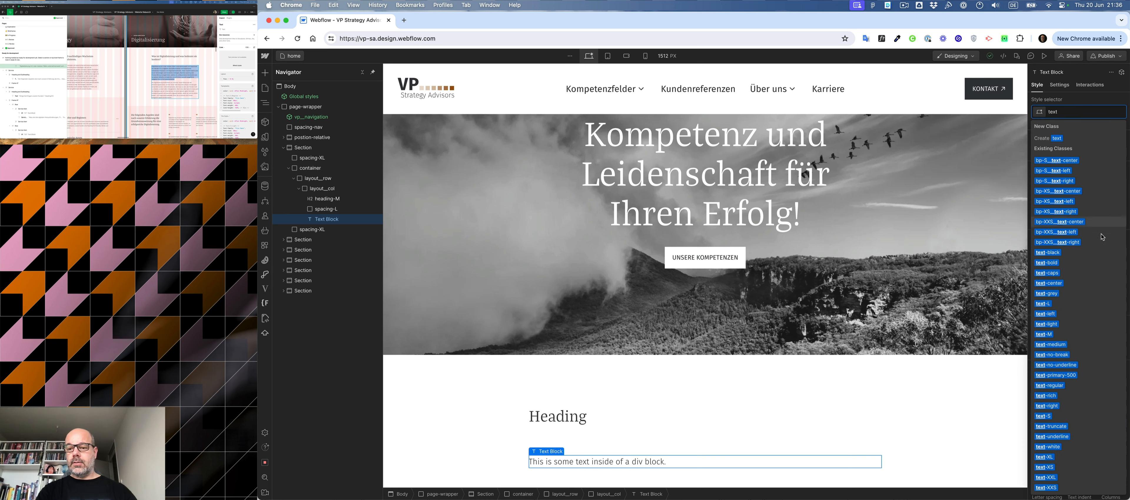
pyautogui.click(1042, 303)
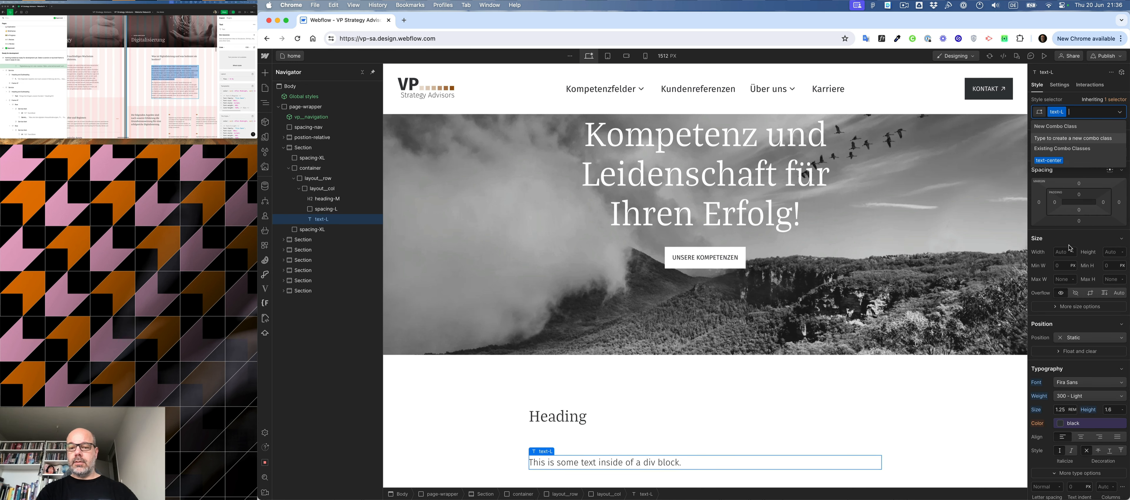
pyautogui.write('med')
pyautogui.press('BackSpace')
pyautogui.press('BackSpace')
pyautogui.press('BackSpace')
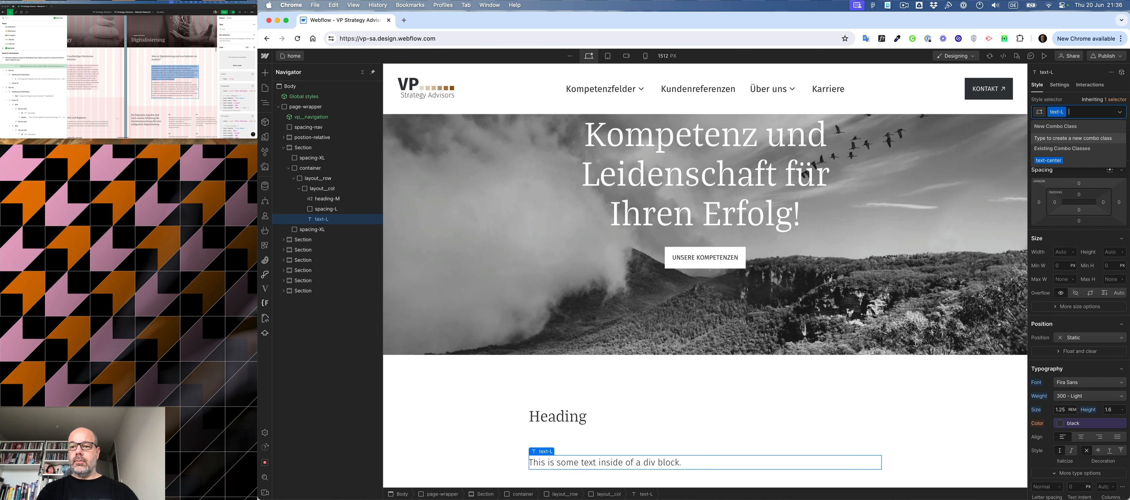
pyautogui.write('reg')
pyautogui.press('Down')
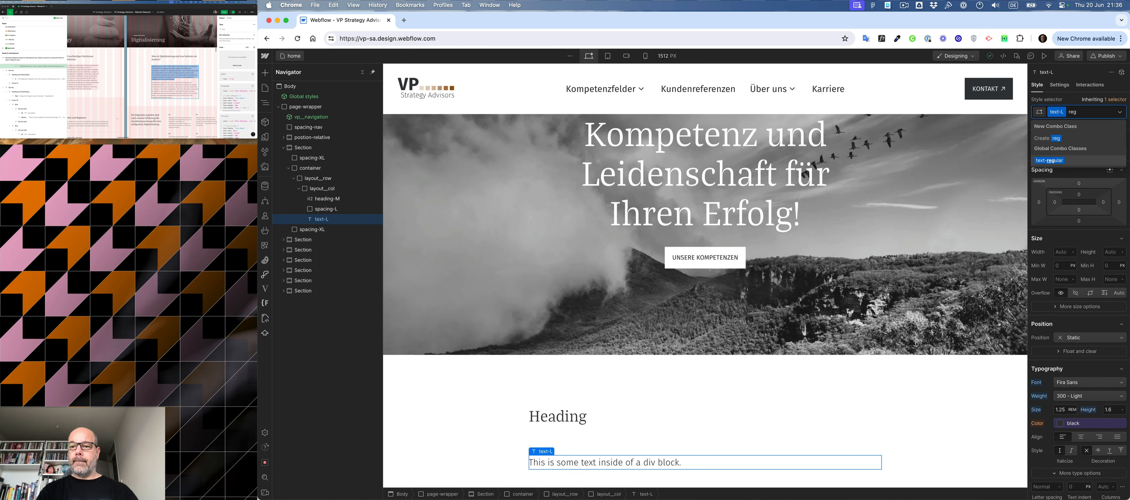
pyautogui.press('Return')
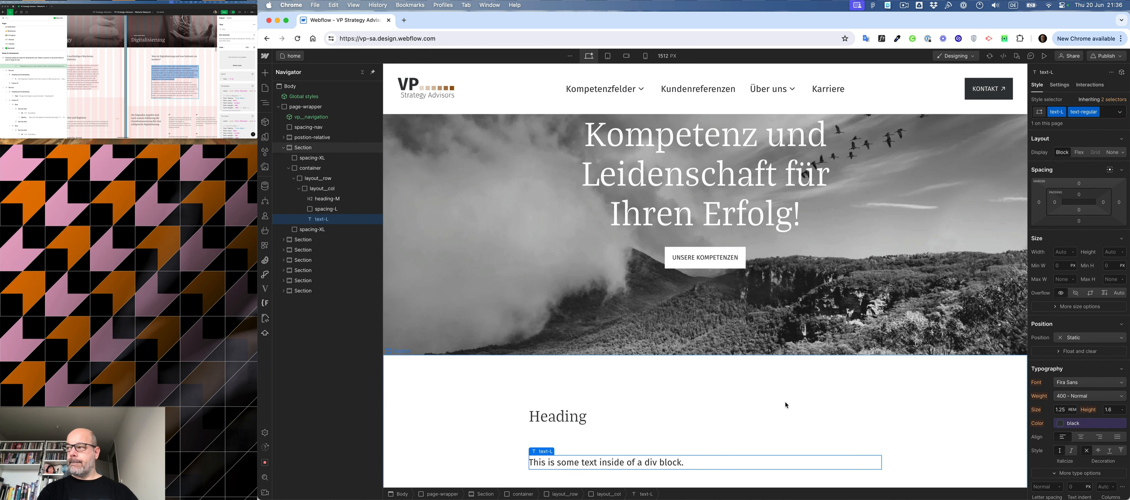
# - Replace the Text Block's placeholder content with "Introduction text"
pyautogui.doubleClick(595, 464)
pyautogui.write('Introdict')
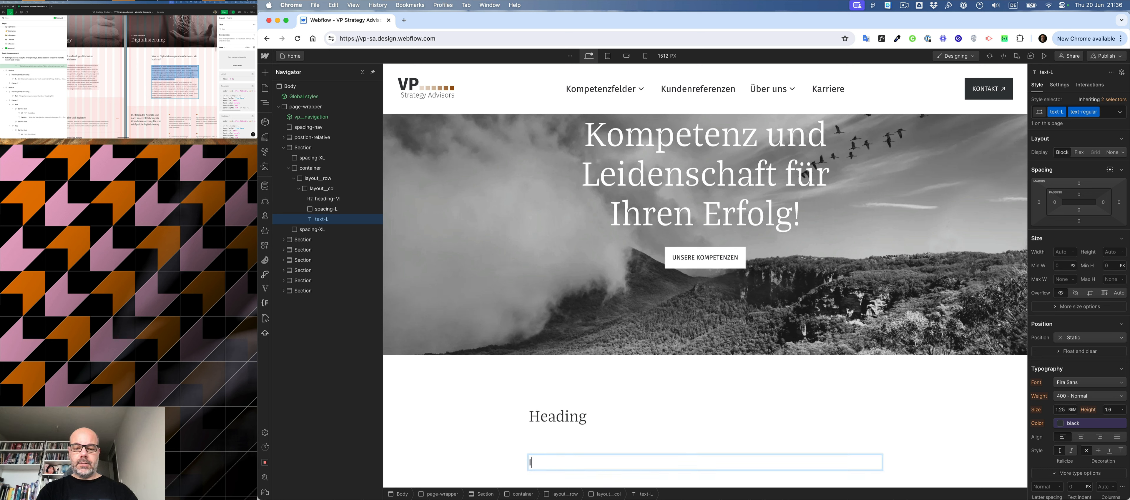
pyautogui.press('BackSpace')
pyautogui.press('BackSpace')
pyautogui.press('BackSpace')
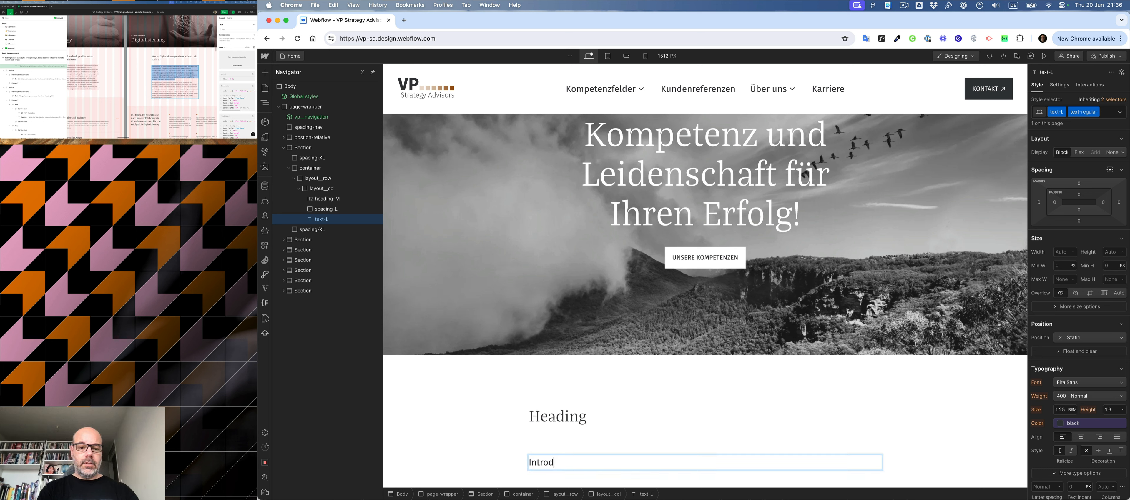
pyautogui.write('uction te')
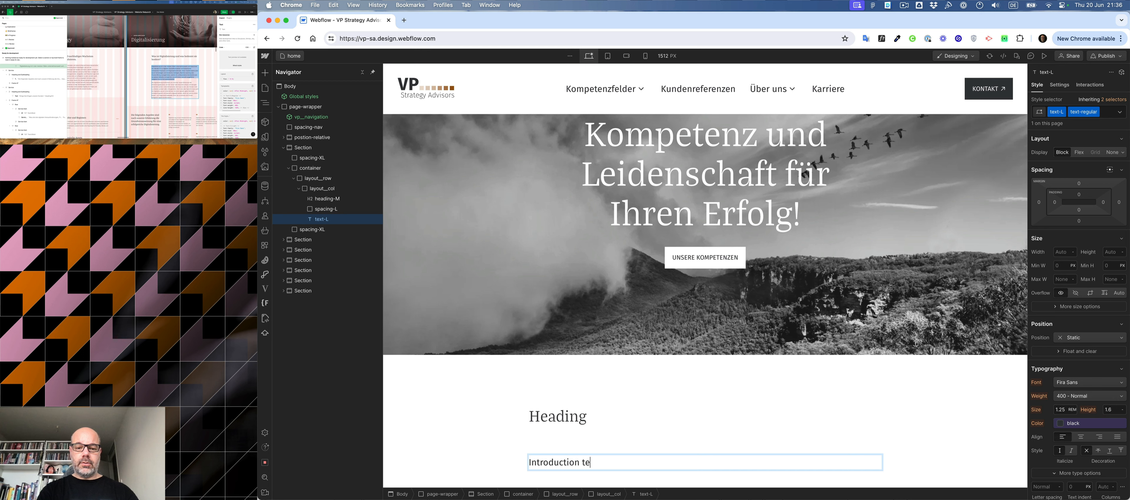
pyautogui.write('xt')
pyautogui.click(542, 381)
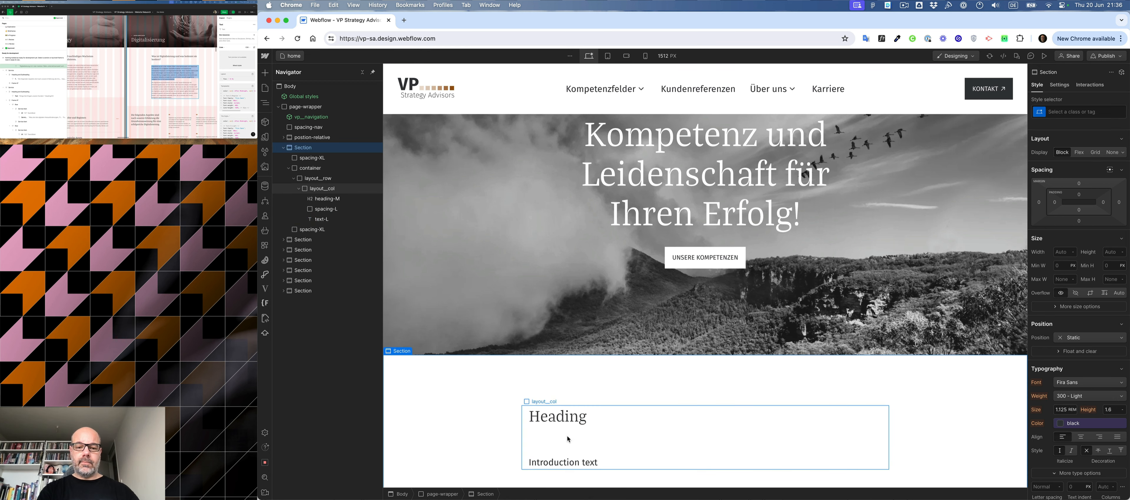
# - Insert a Div Block below the introduction Text Block and give it the class spacing-XS
pyautogui.scroll(-2, 571, 434)
pyautogui.click(608, 411)
pyautogui.press('super+e')
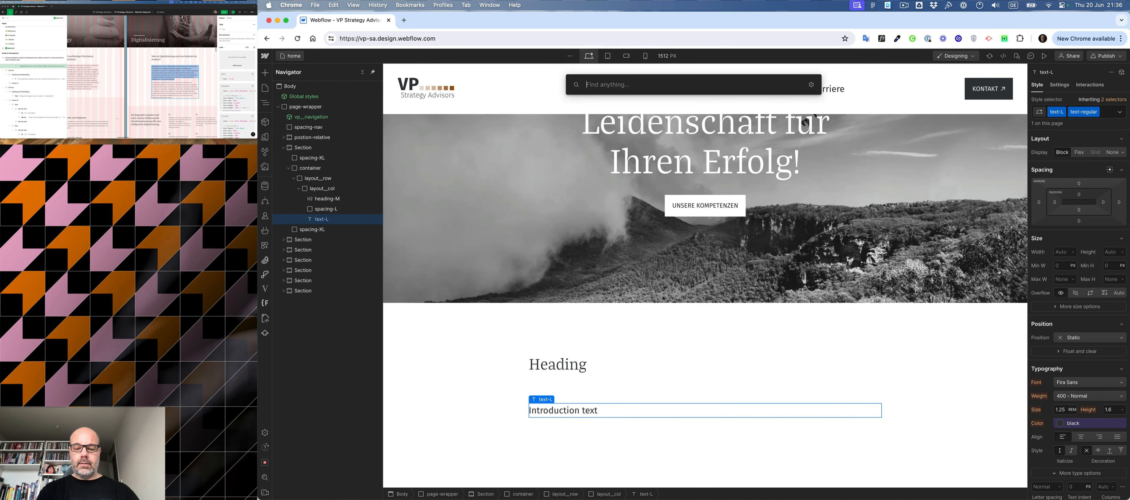
pyautogui.write('div')
pyautogui.press('Return')
pyautogui.press('super+Return')
pyautogui.write('spac')
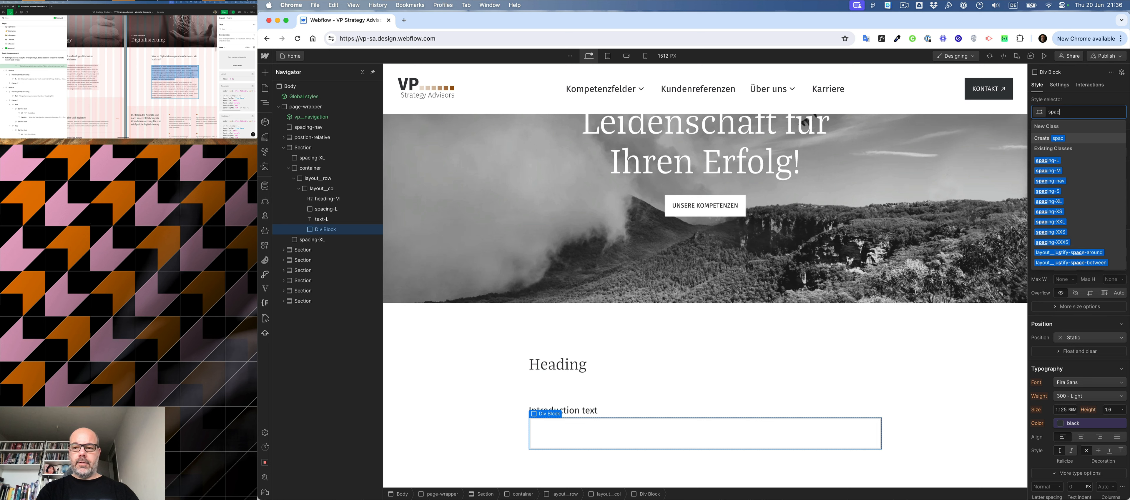
pyautogui.press('Down')
pyautogui.press('Down')
pyautogui.press('Down')
pyautogui.press('Down')
pyautogui.press('Down')
pyautogui.press('Down')
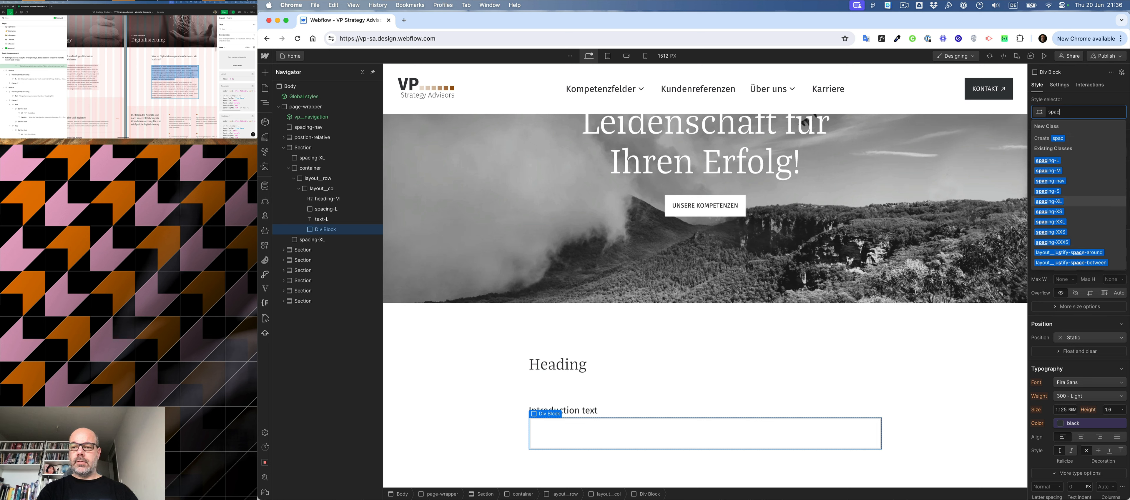
pyautogui.press('Return')
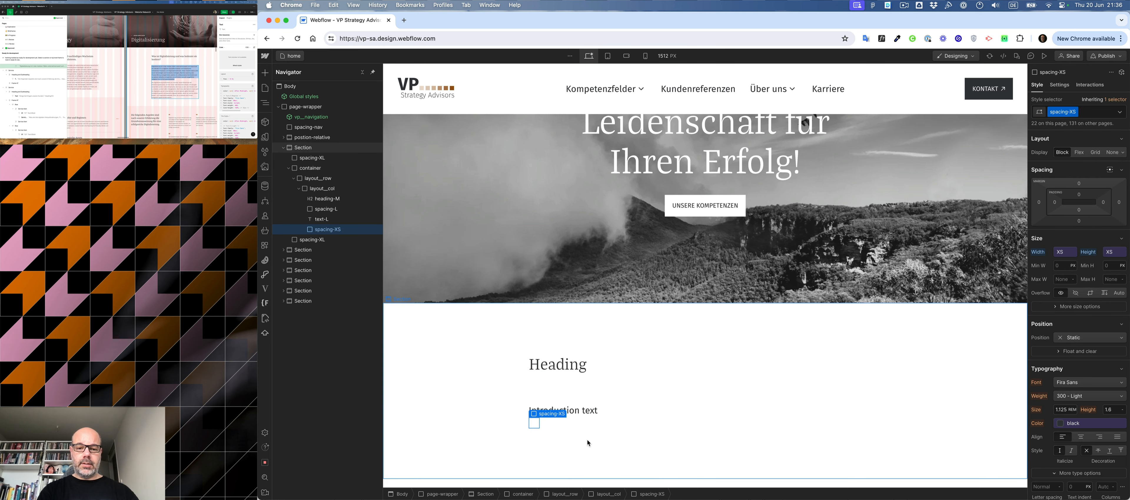
# - Insert a Rich Text element at the end of the layout__col
pyautogui.click(594, 427)
pyautogui.press('super+e')
pyautogui.write('ric')
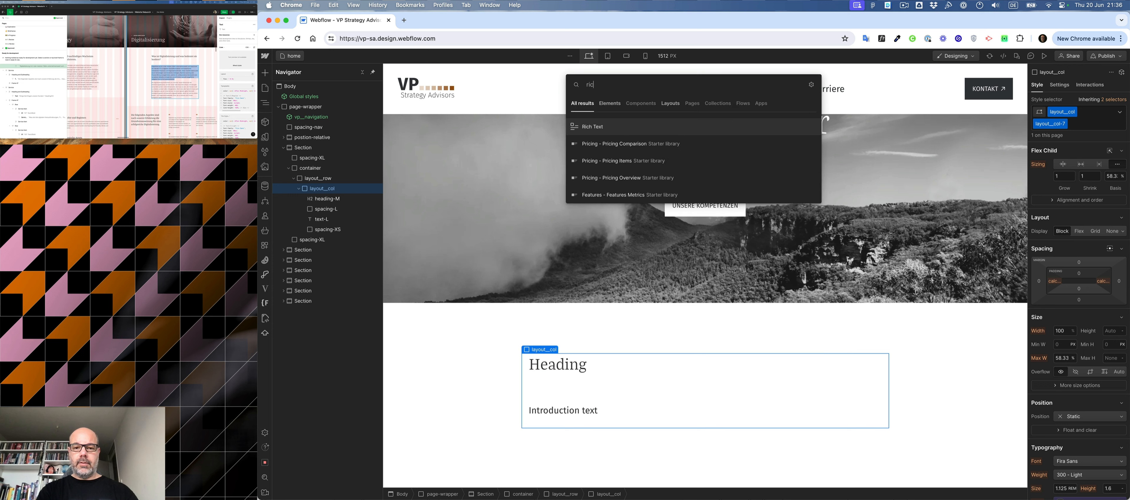
pyautogui.press('Return')
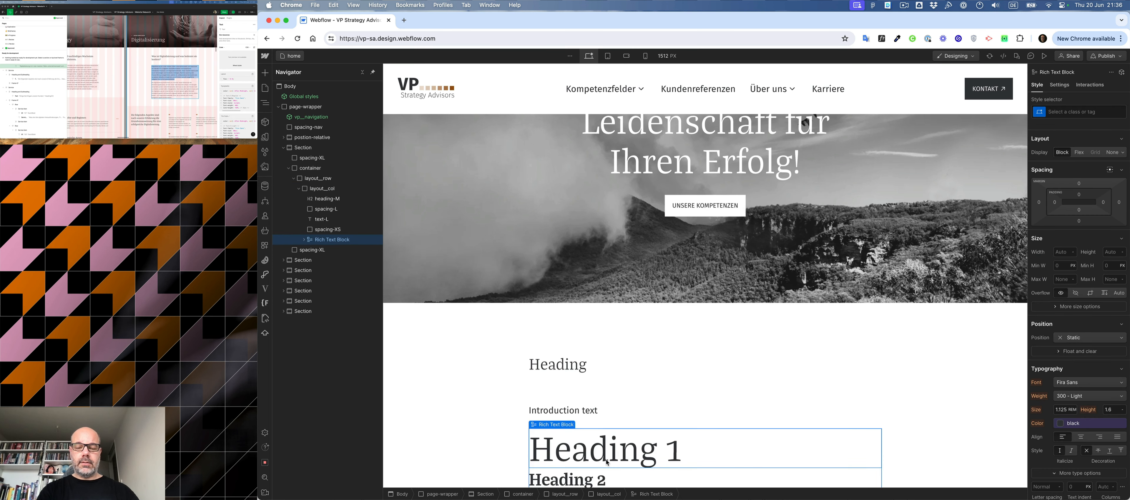
# - Delete the placeholder headings from the Rich Text Block, including Heading 4 and Heading 5
pyautogui.scroll(-3, 606, 463)
pyautogui.scroll(-1, 607, 463)
pyautogui.click(606, 293)
pyautogui.click(331, 301)
pyautogui.press('BackSpace')
pyautogui.click(331, 251)
pyautogui.press('BackSpace')
pyautogui.click(331, 251)
pyautogui.click(330, 251)
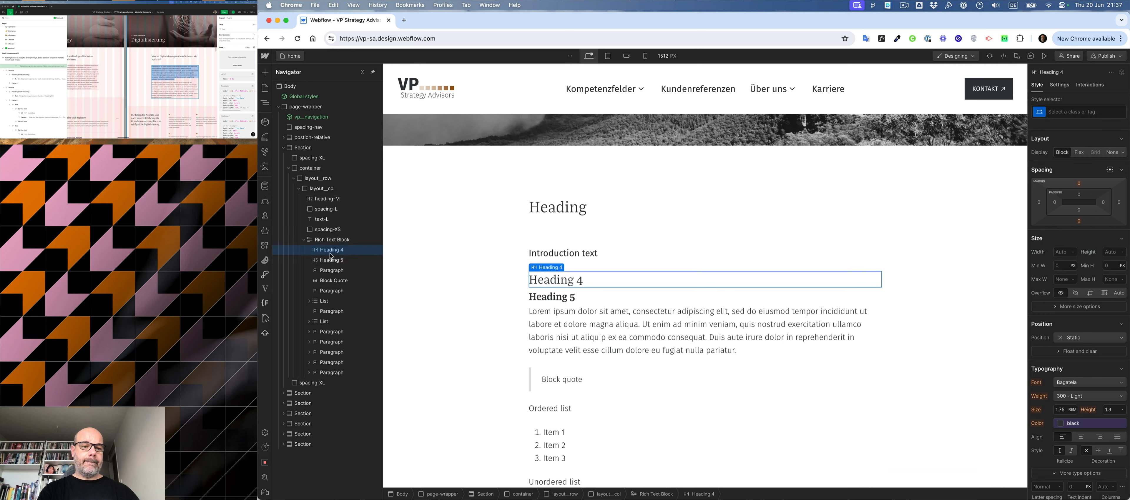
pyautogui.press('BackSpace')
pyautogui.click(331, 258)
pyautogui.click(331, 251)
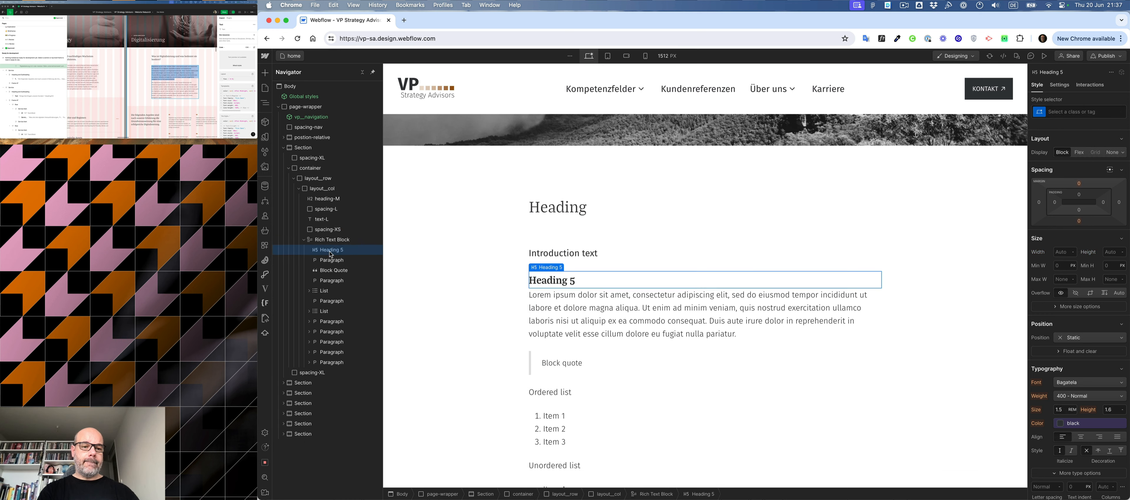
pyautogui.press('BackSpace')
# - Delete the block quote, both lists with their label paragraphs, the text link and the spacing-XS block above the Rich Text Block
pyautogui.click(330, 259)
pyautogui.press('BackSpace')
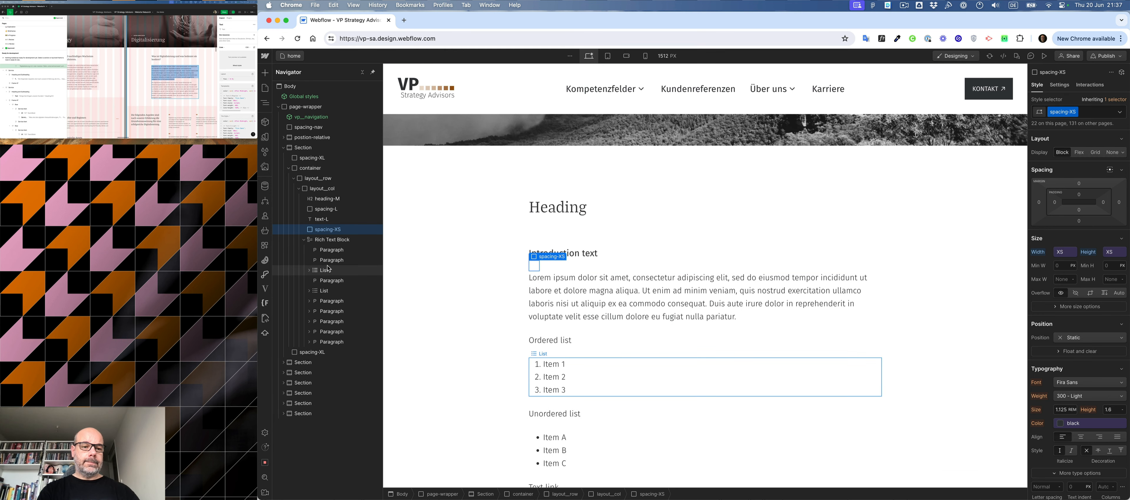
pyautogui.press('BackSpace')
pyautogui.click(328, 270)
pyautogui.press('BackSpace')
pyautogui.press('BackSpace')
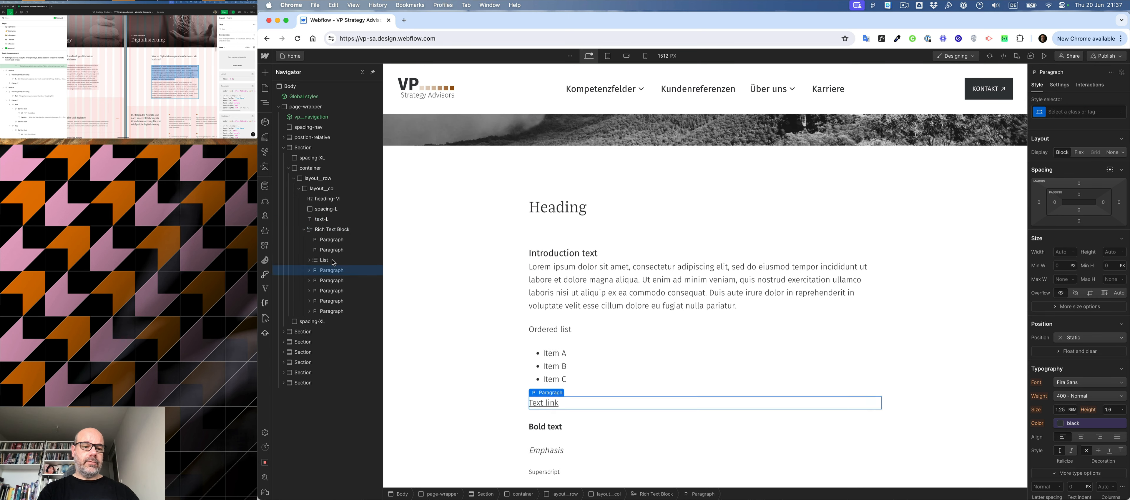
pyautogui.click(332, 259)
pyautogui.press('BackSpace')
pyautogui.click(332, 249)
# - Delete the bold, emphasis, superscript and subscript paragraphs, keeping only the Lorem ipsum paragraph in the Rich Text Block
pyautogui.press('BackSpace')
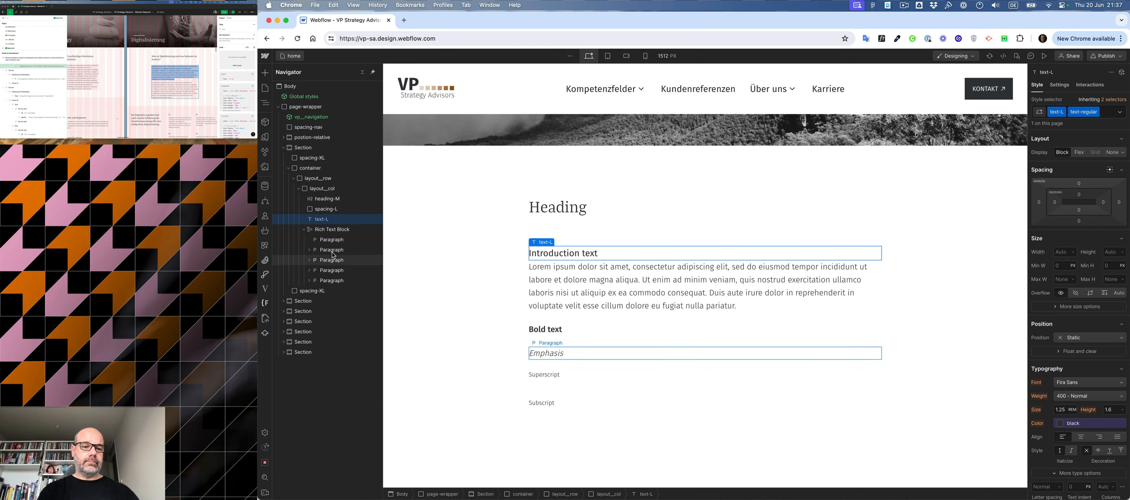
pyautogui.click(332, 250)
pyautogui.press('BackSpace')
pyautogui.click(332, 250)
pyautogui.press('BackSpace')
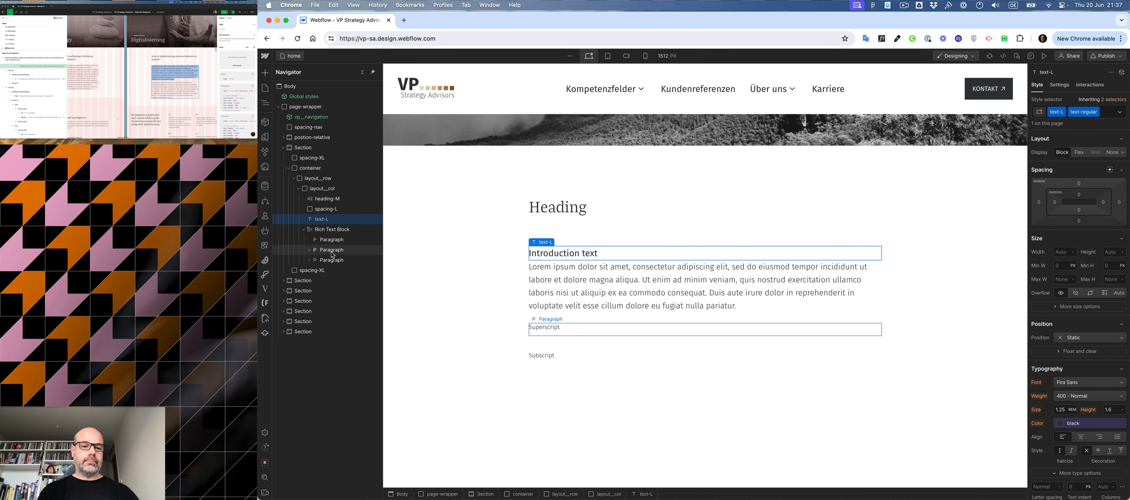
pyautogui.click(332, 250)
pyautogui.press('BackSpace')
pyautogui.click(332, 249)
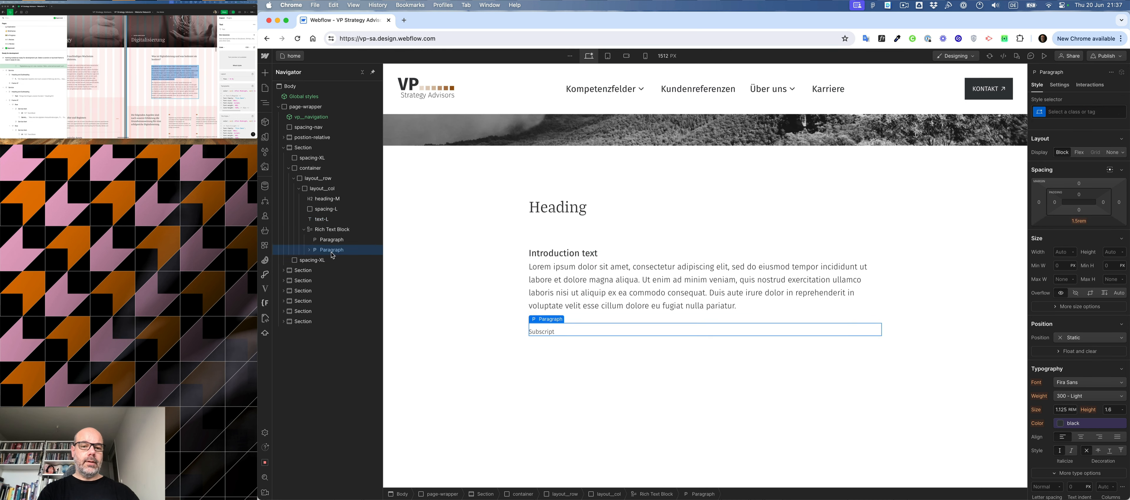
pyautogui.press('BackSpace')
# - Duplicate the spacing-L block below the introduction text and replace the copy's class with spacing-XS
pyautogui.click(322, 220)
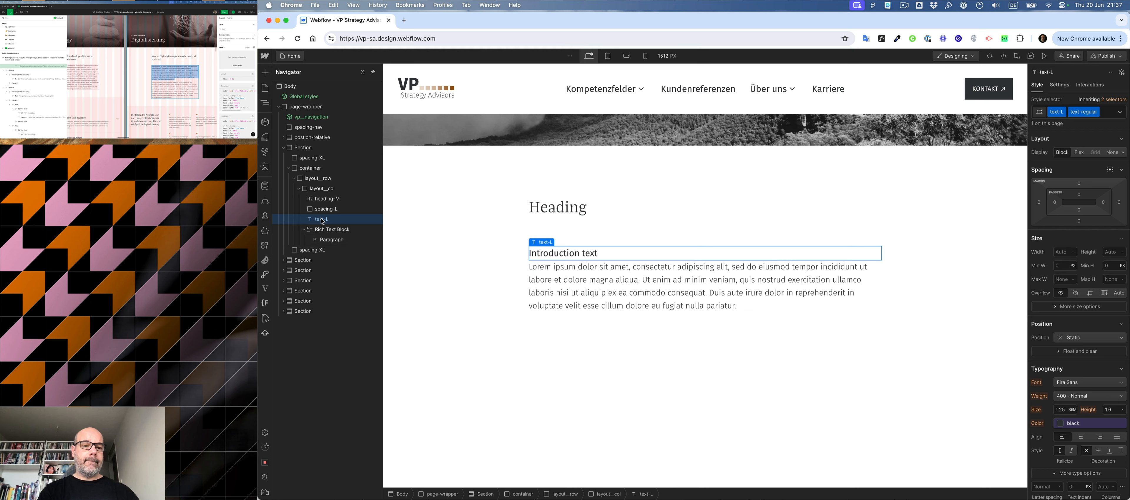
pyautogui.moveTo(322, 221)
pyautogui.mouseDown()
pyautogui.moveTo(323, 210)
pyautogui.moveTo(325, 225)
pyautogui.mouseUp()
pyautogui.click(326, 212)
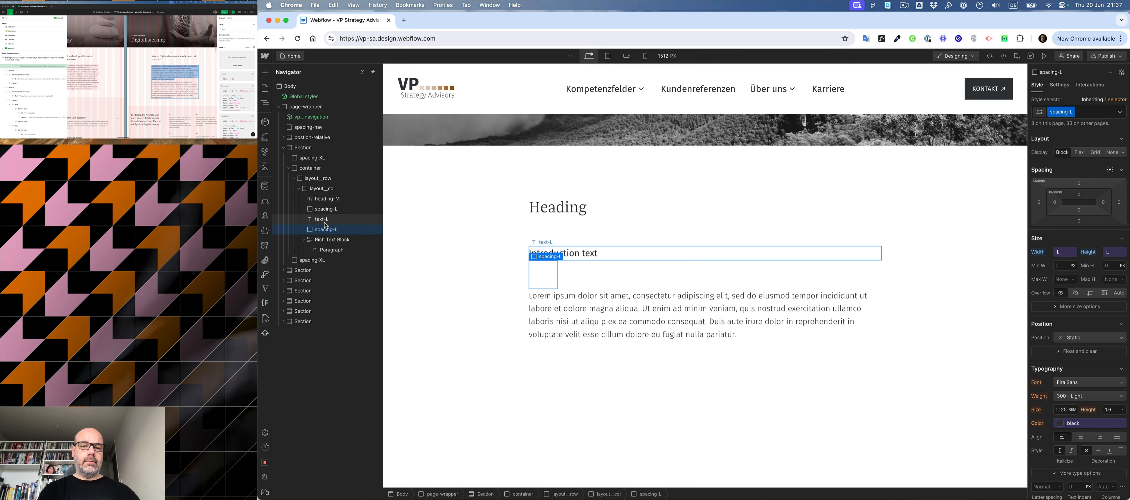
pyautogui.press('super+Return')
pyautogui.press('BackSpace')
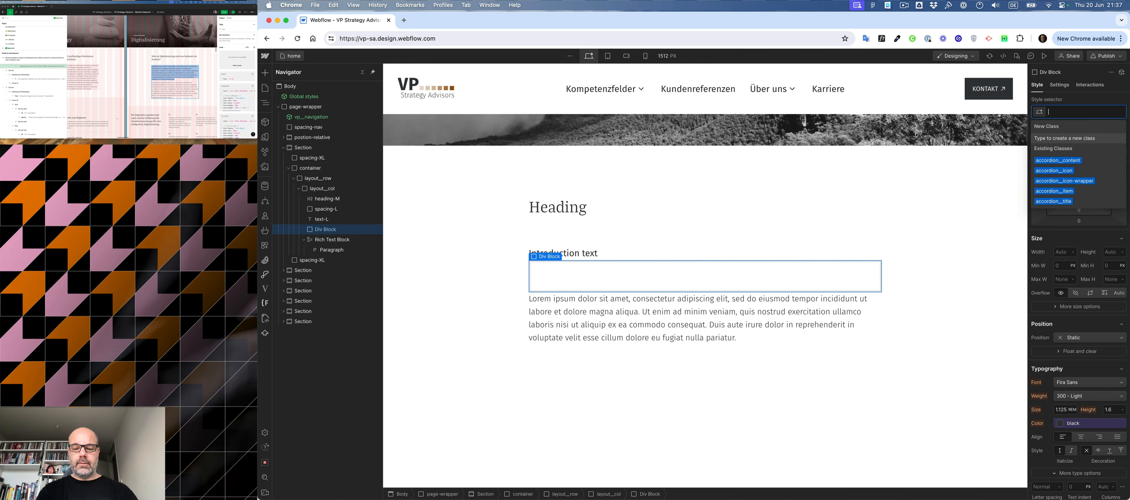
pyautogui.write('spa')
pyautogui.press('Down')
pyautogui.press('Down')
pyautogui.press('Down')
pyautogui.press('Down')
pyautogui.press('Down')
pyautogui.press('Down')
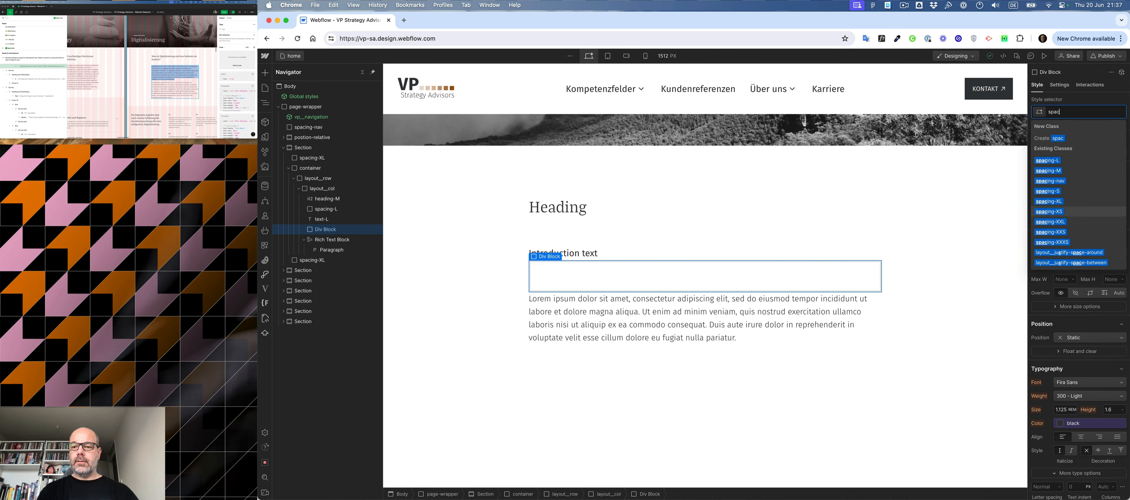
pyautogui.press('Return')
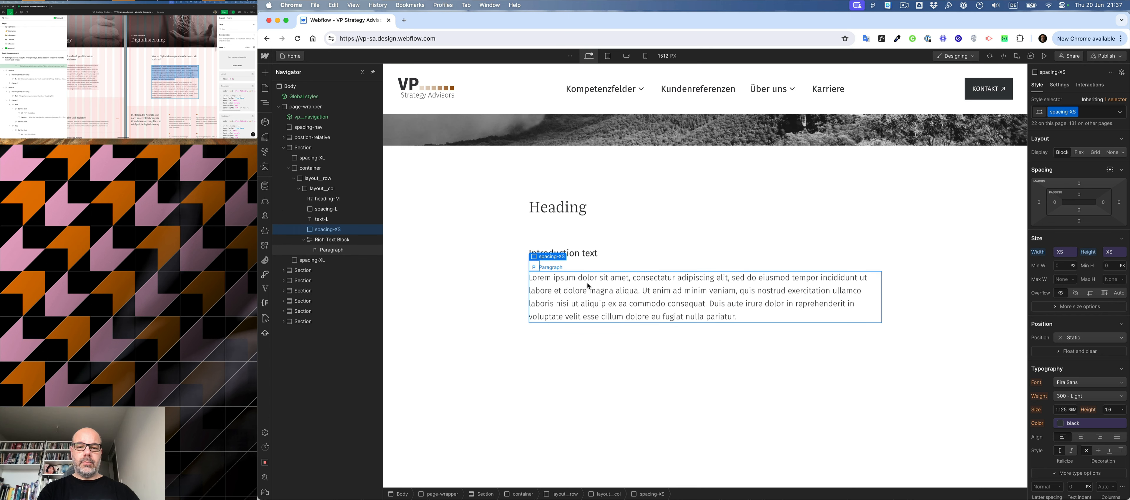
# - Give the Lorem ipsum paragraph in the Rich Text Block the class text-L
pyautogui.click(587, 283)
pyautogui.press('super+Return')
pyautogui.write('tex')
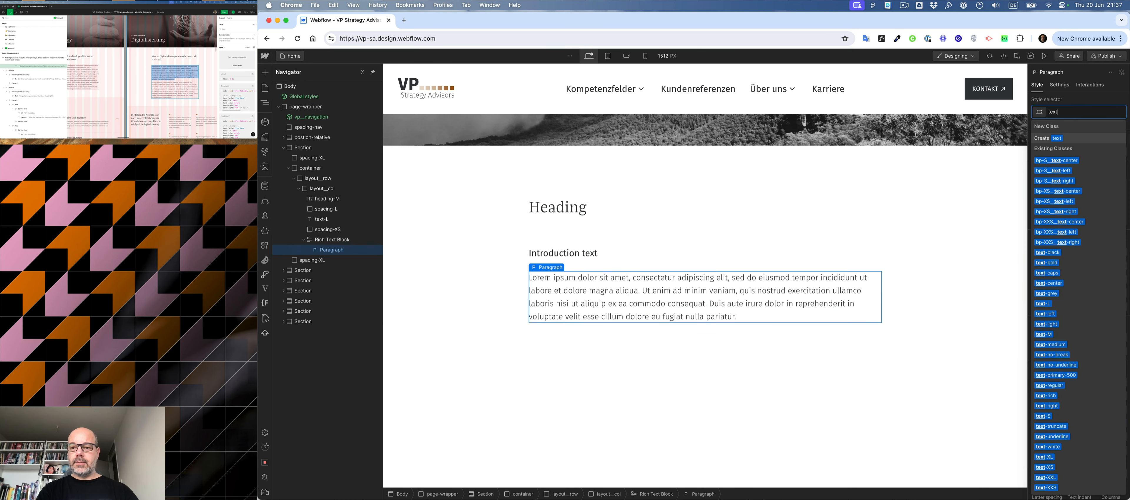
pyautogui.write('t')
pyautogui.press('Down')
pyautogui.press('Down')
pyautogui.press('Down')
pyautogui.press('Down')
pyautogui.press('Down')
pyautogui.press('Down')
pyautogui.press('Down')
pyautogui.press('Down')
pyautogui.press('Down')
pyautogui.press('Down')
pyautogui.press('Down')
pyautogui.press('Down')
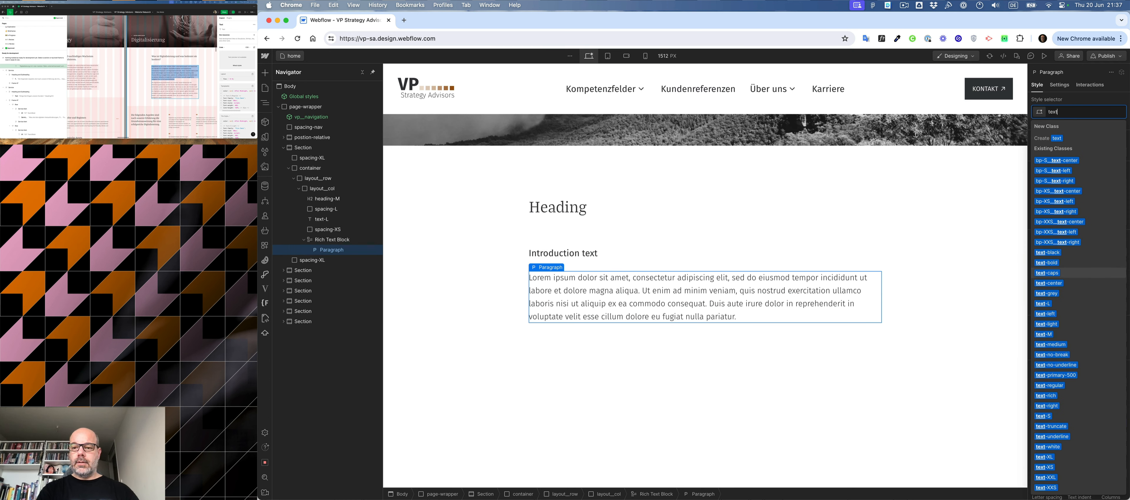
pyautogui.press('Down')
pyautogui.press('Down')
pyautogui.press('Down')
pyautogui.press('Return')
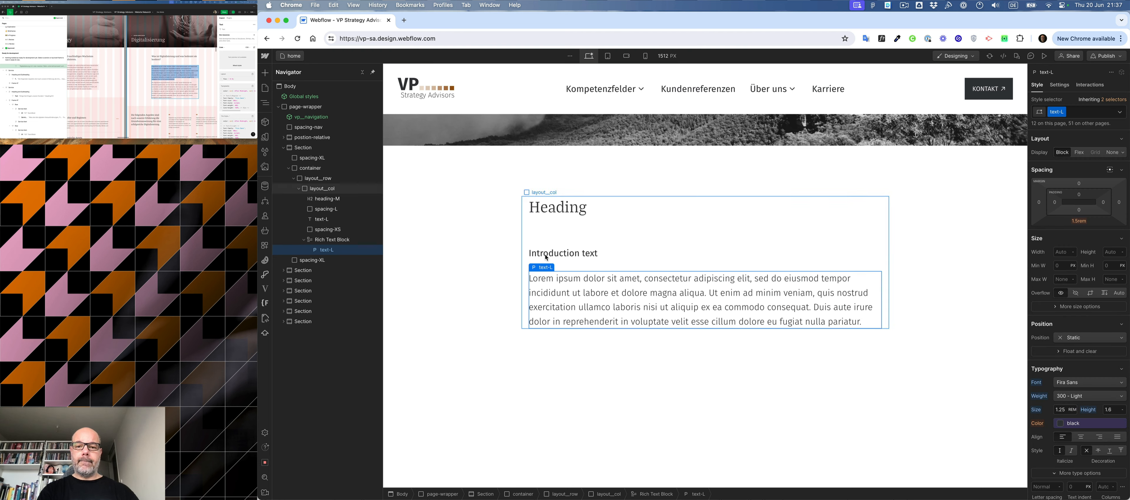
# - Turn the whole content Section into a component named vp__intro-section
pyautogui.click(632, 231)
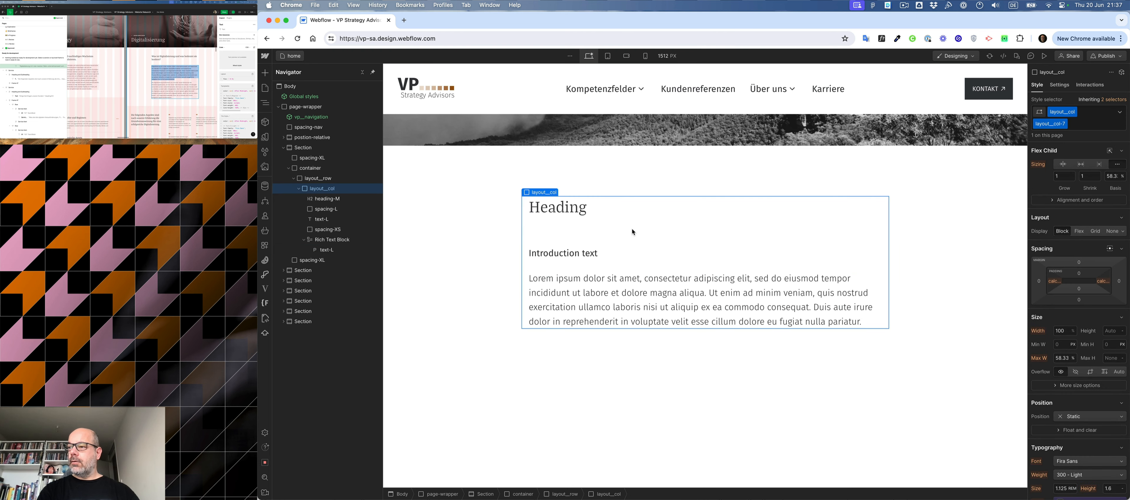
pyautogui.click(420, 252)
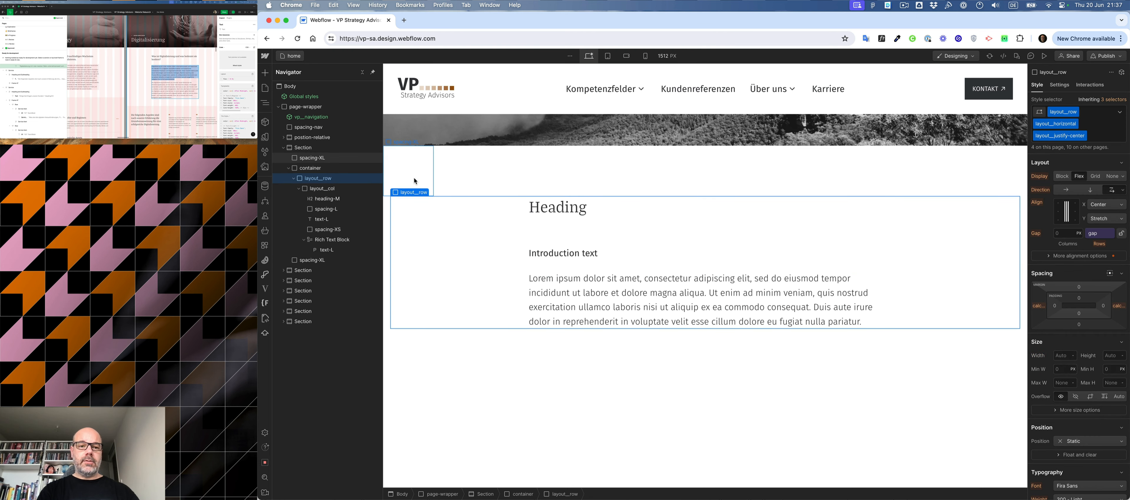
pyautogui.click(452, 172)
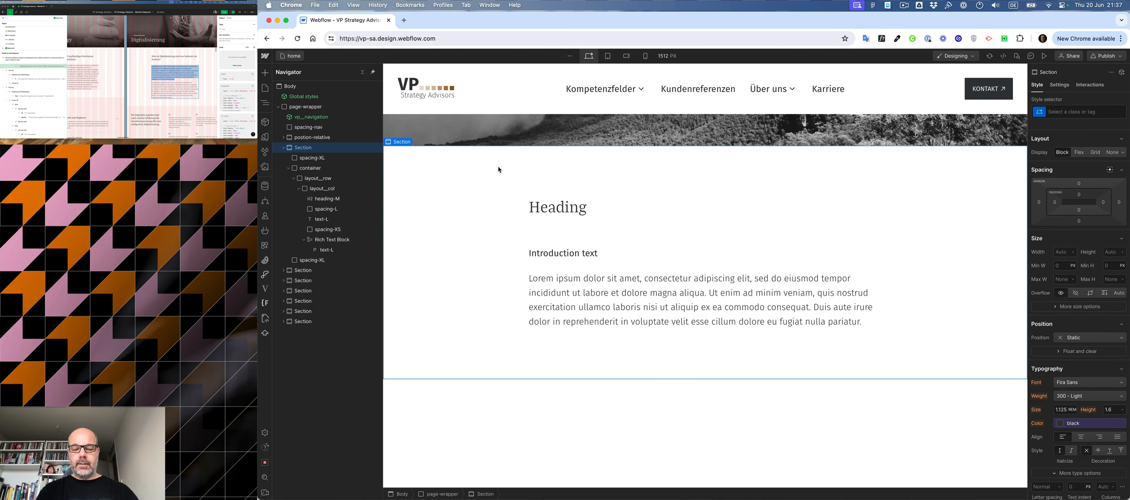
pyautogui.press('super+shift+a')
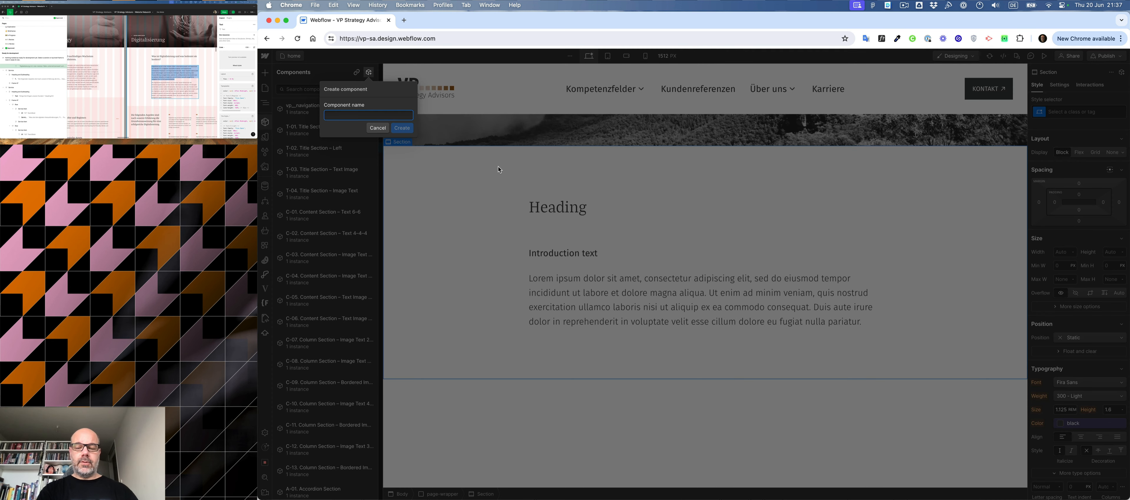
pyautogui.write('V')
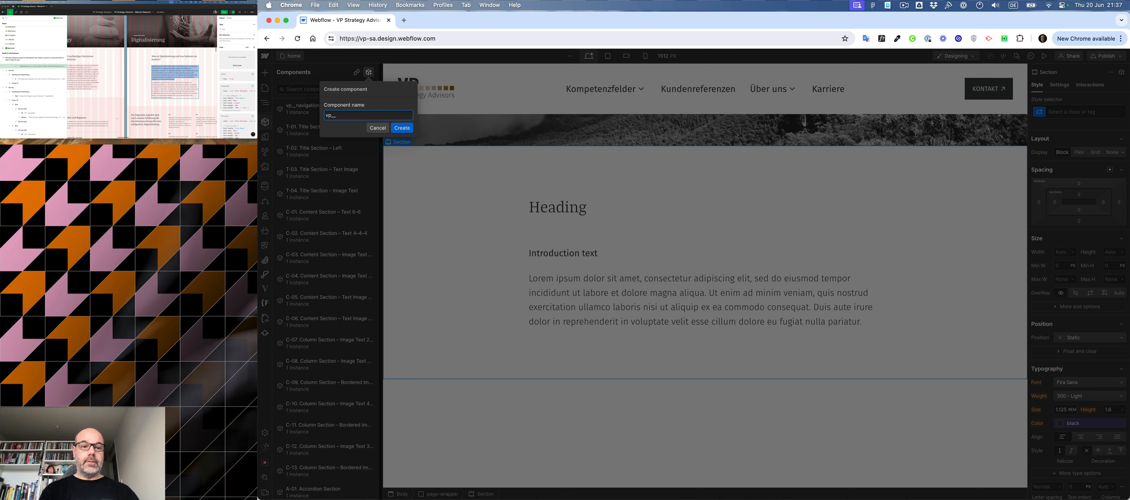
pyautogui.write('p_')
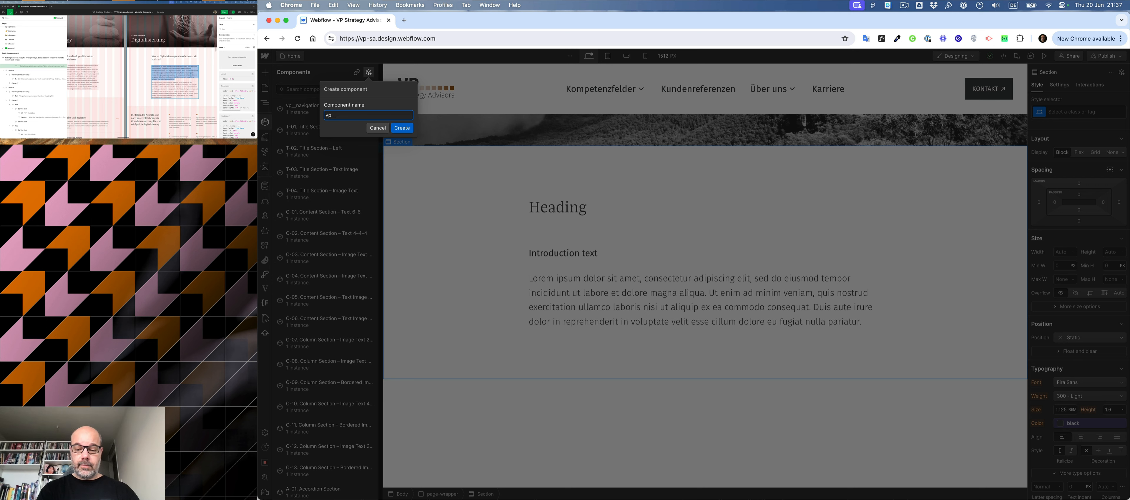
pyautogui.write('_intro')
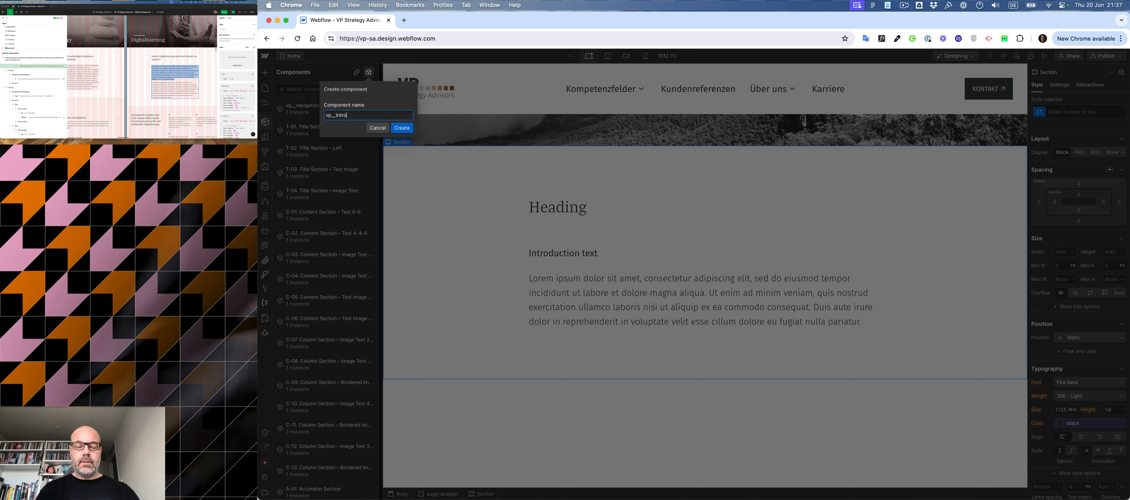
pyautogui.write('-section')
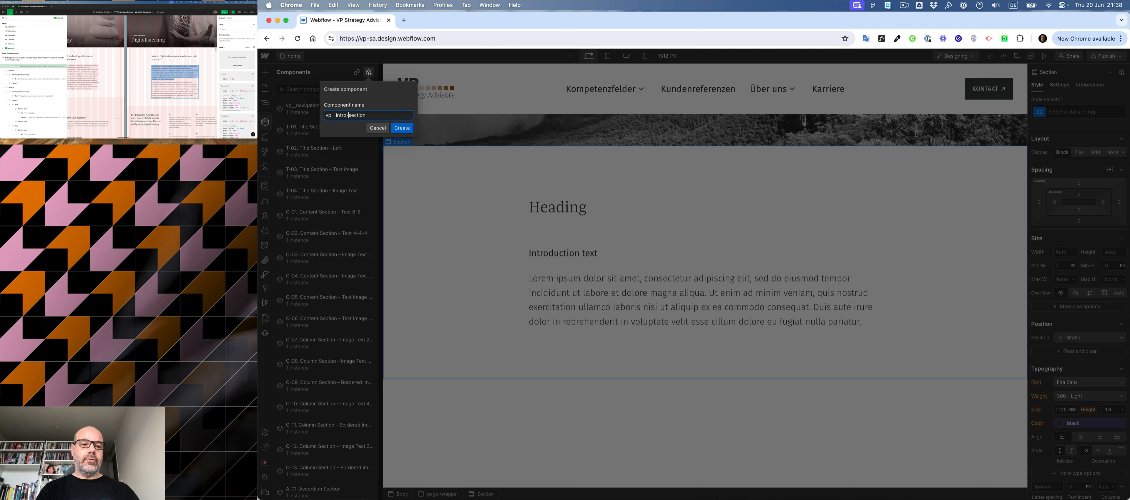
pyautogui.press('BackSpace')
pyautogui.press('BackSpace')
pyautogui.press('BackSpace')
pyautogui.press('BackSpace')
pyautogui.write('intro')
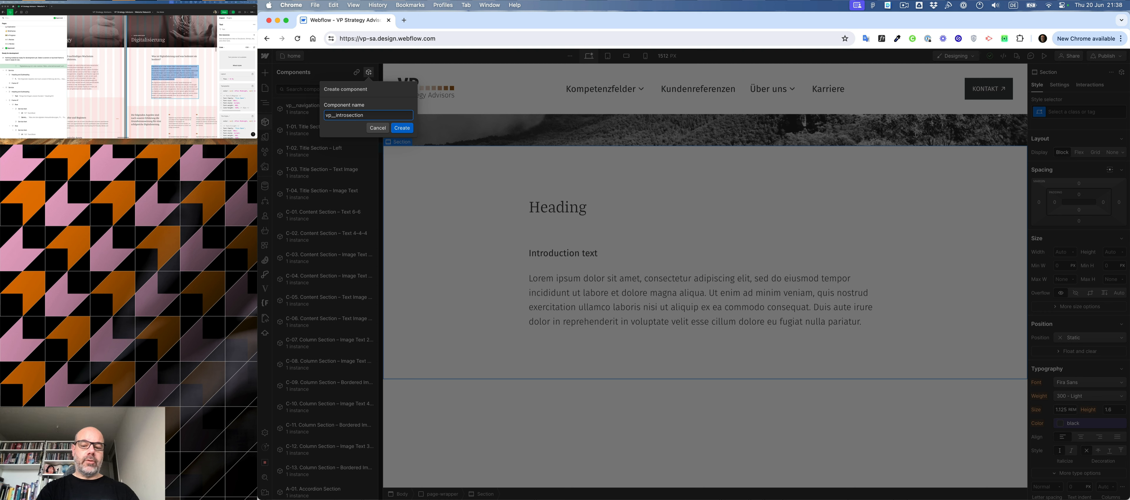
pyautogui.press('BackSpace')
pyautogui.write('-')
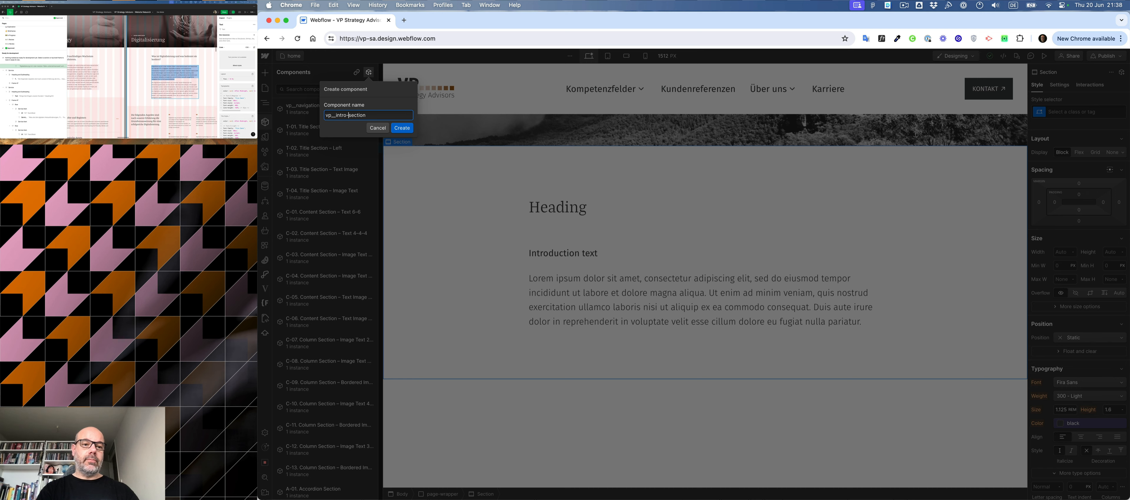
pyautogui.press('Return')
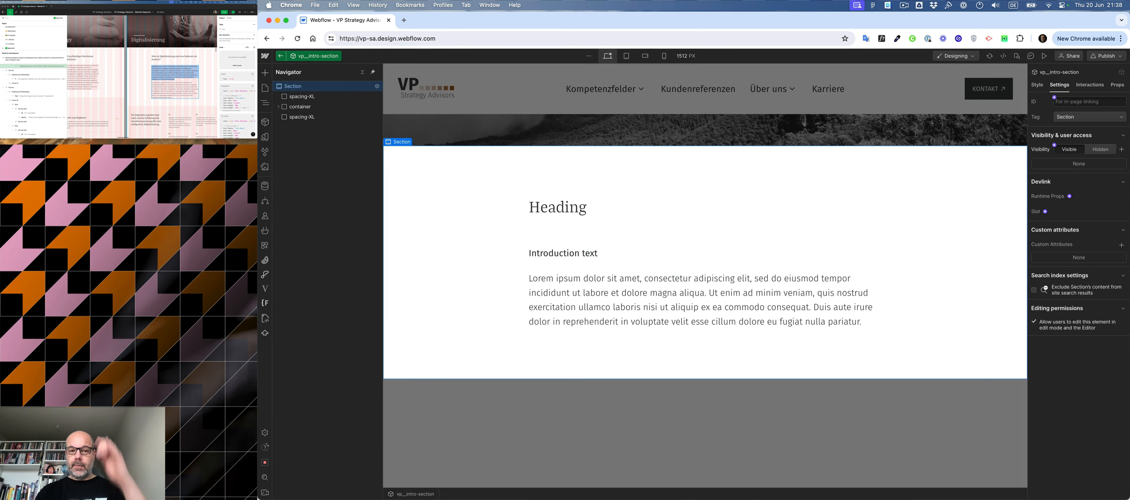
# - Create a component property for the heading's text and connect it to the heading
pyautogui.click(658, 208)
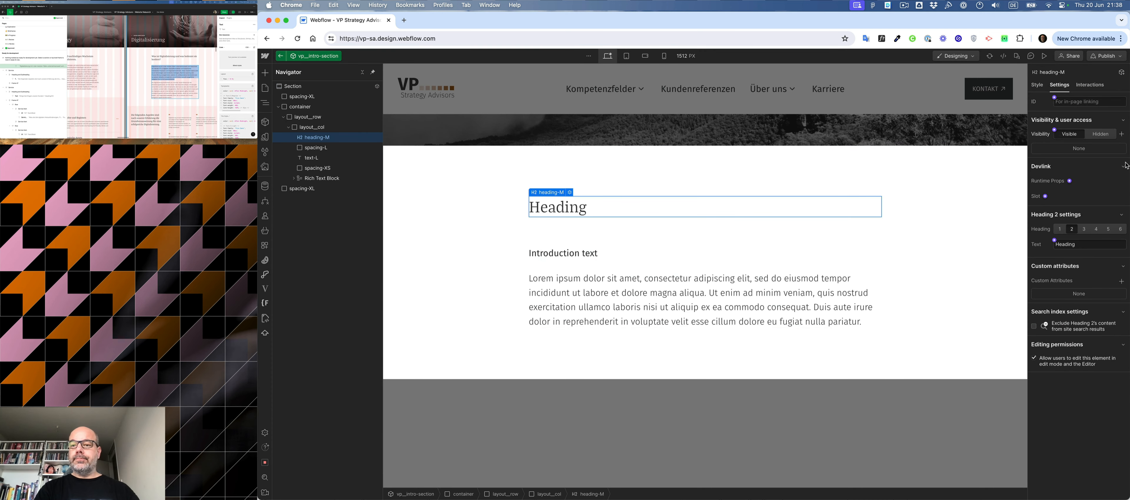
pyautogui.click(1054, 240)
pyautogui.press('Return')
# - Create a component text property named text-intro for the introduction Text Block's content
pyautogui.click(563, 253)
pyautogui.click(1054, 225)
pyautogui.click(1081, 284)
pyautogui.press('Left')
pyautogui.press('Left')
pyautogui.press('Left')
pyautogui.press('Left')
pyautogui.press('Left')
pyautogui.press('Left')
pyautogui.press('Left')
pyautogui.press('Left')
pyautogui.press('super+shift+Right')
pyautogui.write('intro')
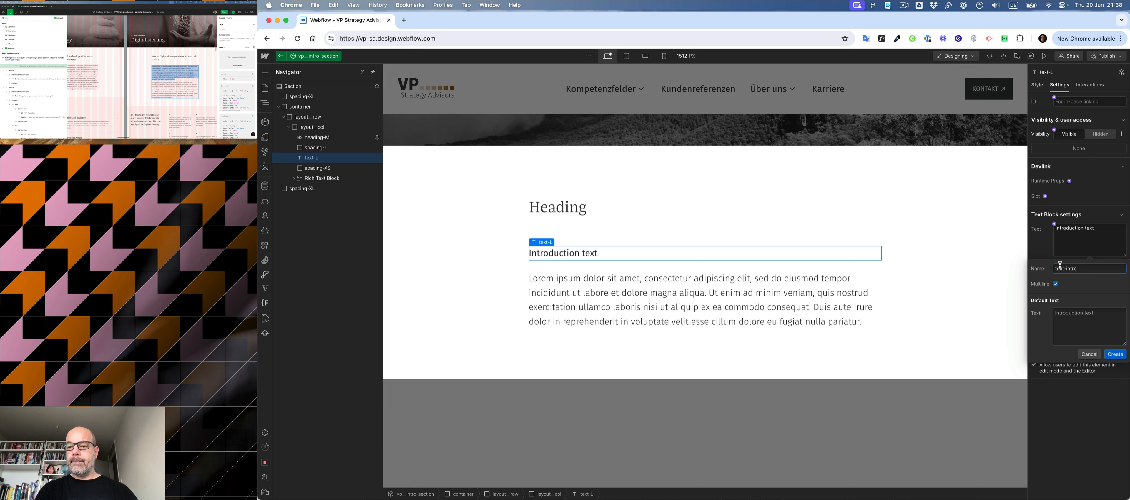
pyautogui.click(1115, 355)
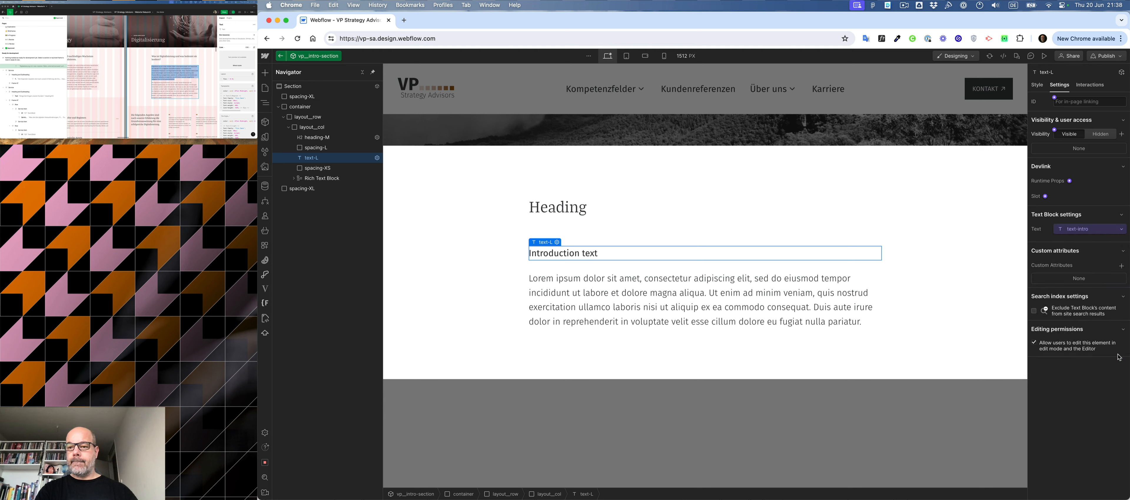
# - Create a component property named text for the Rich Text Block's content and connect it to the block
pyautogui.click(582, 306)
pyautogui.click(316, 179)
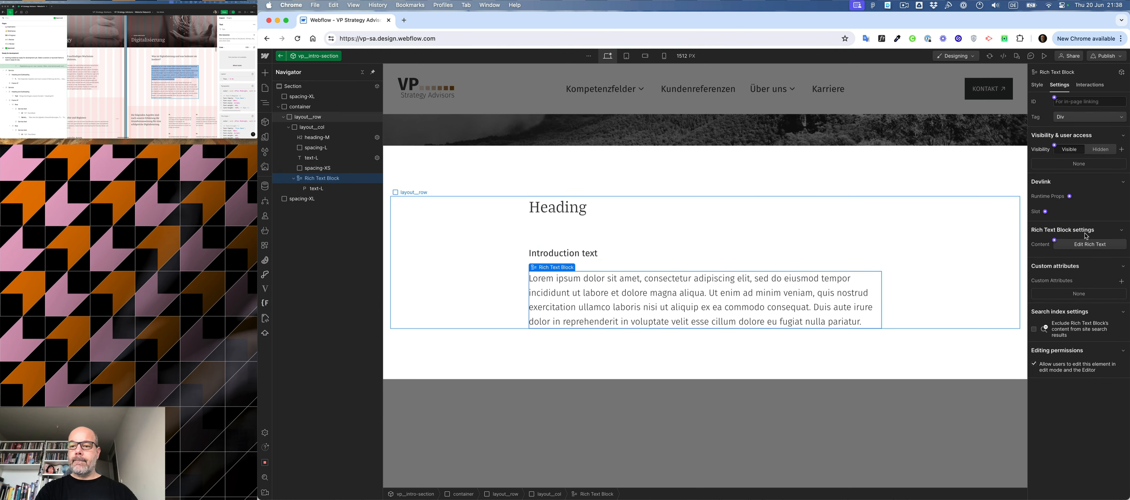
pyautogui.click(1055, 243)
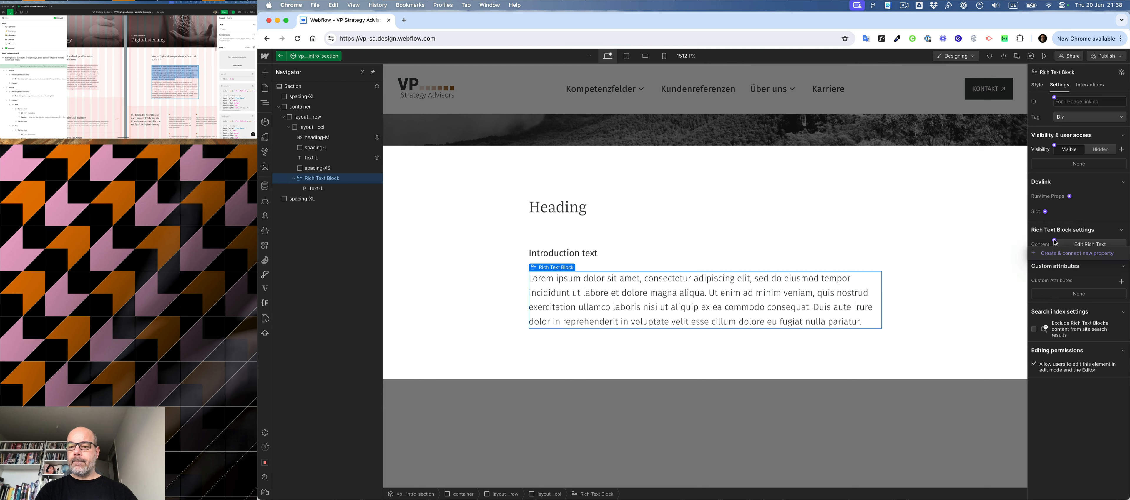
pyautogui.click(1056, 250)
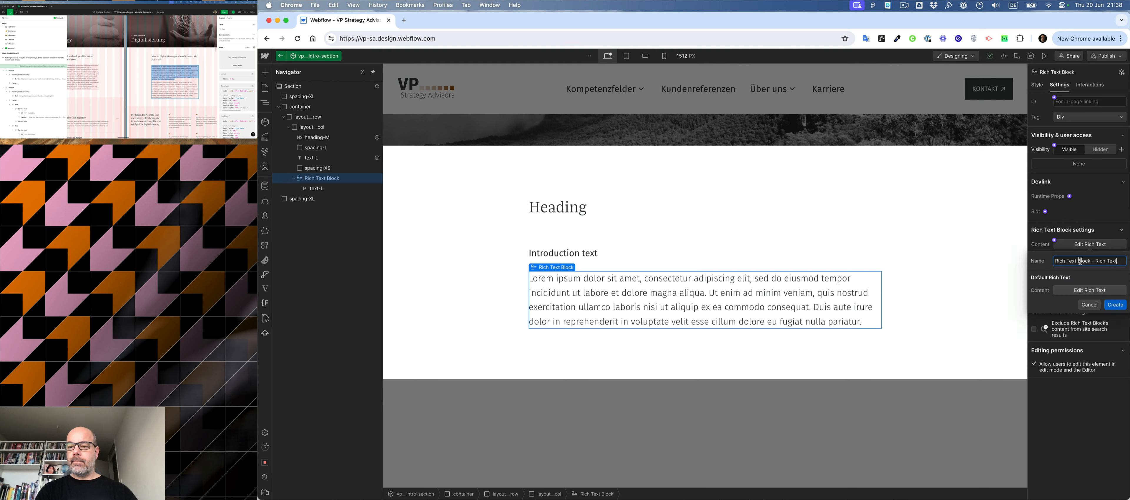
pyautogui.moveTo(1109, 261); pyautogui.dragTo(1008, 263)
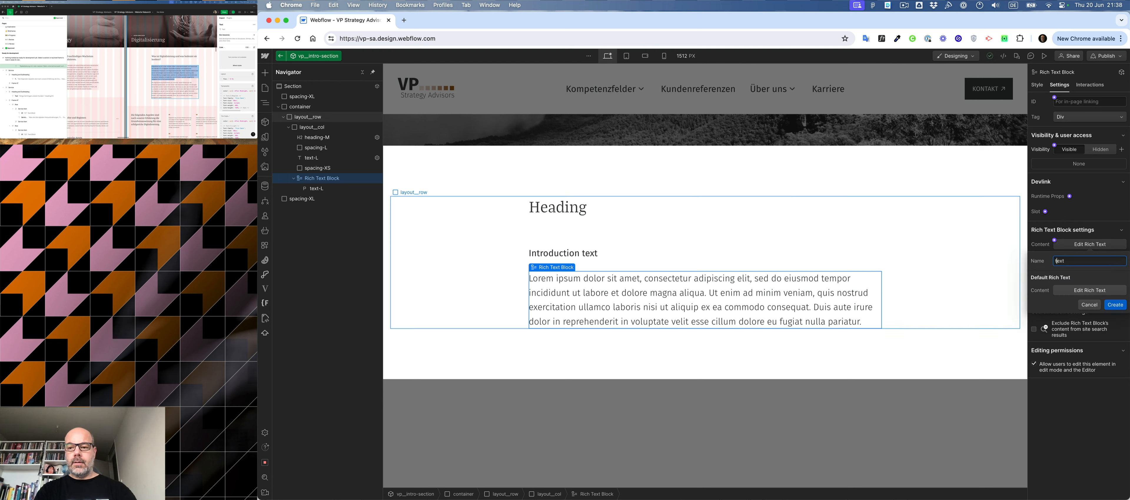
pyautogui.click(1115, 306)
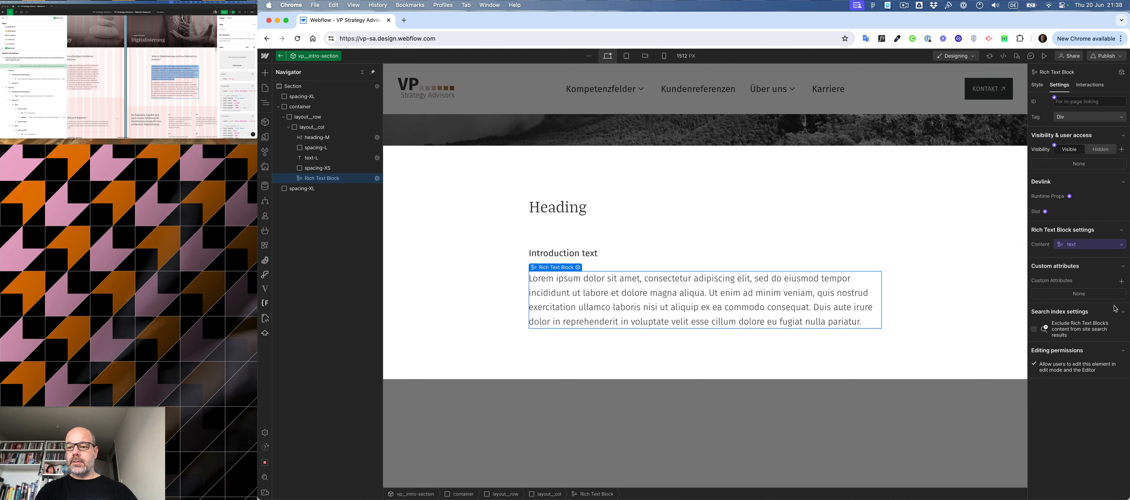
# - Wrap the spacing-XS element below the introduction text in a new Div Block
pyautogui.click(323, 170)
pyautogui.press('alt+super+g')
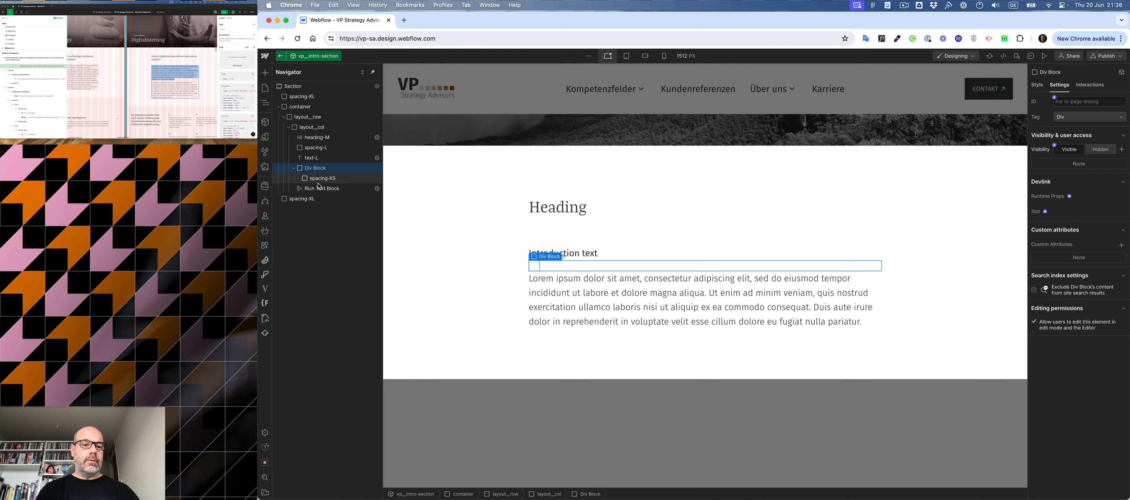
pyautogui.moveTo(323, 189); pyautogui.dragTo(340, 189)
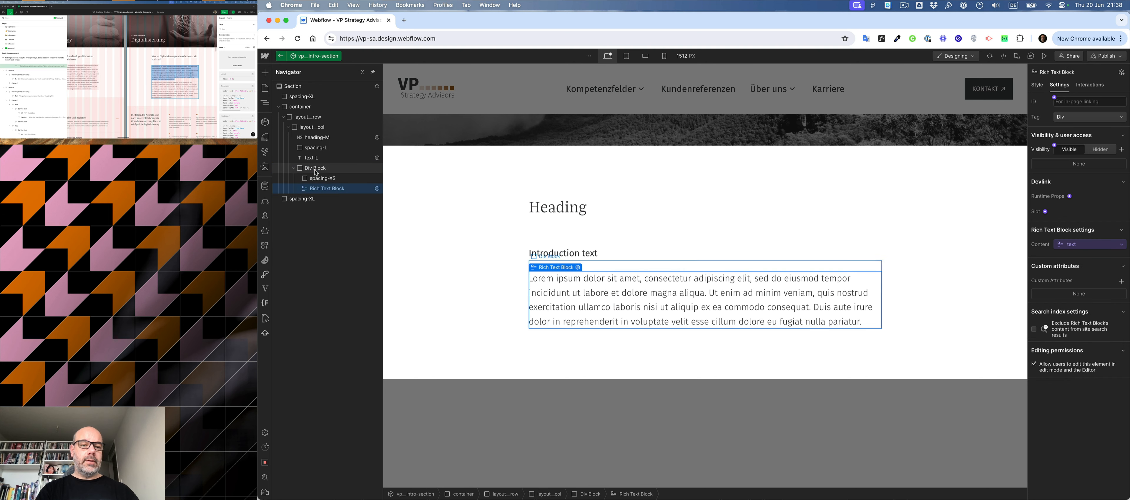
pyautogui.click(314, 169)
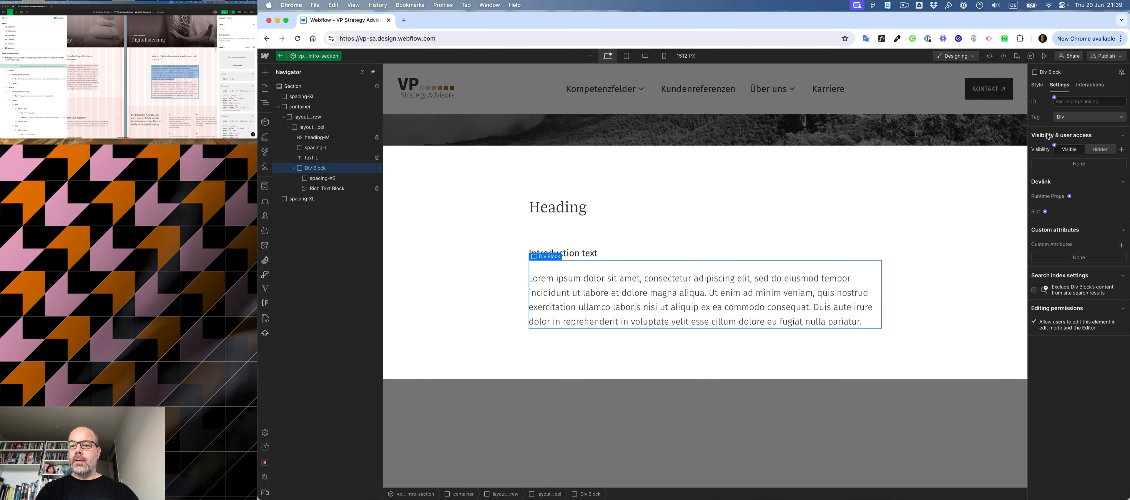
pyautogui.click(1055, 146)
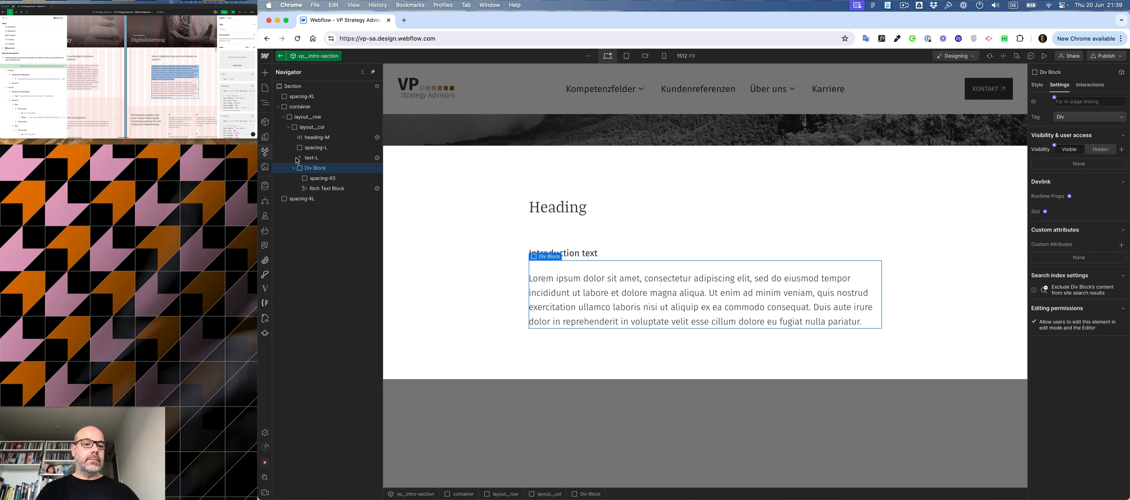
pyautogui.click(307, 188)
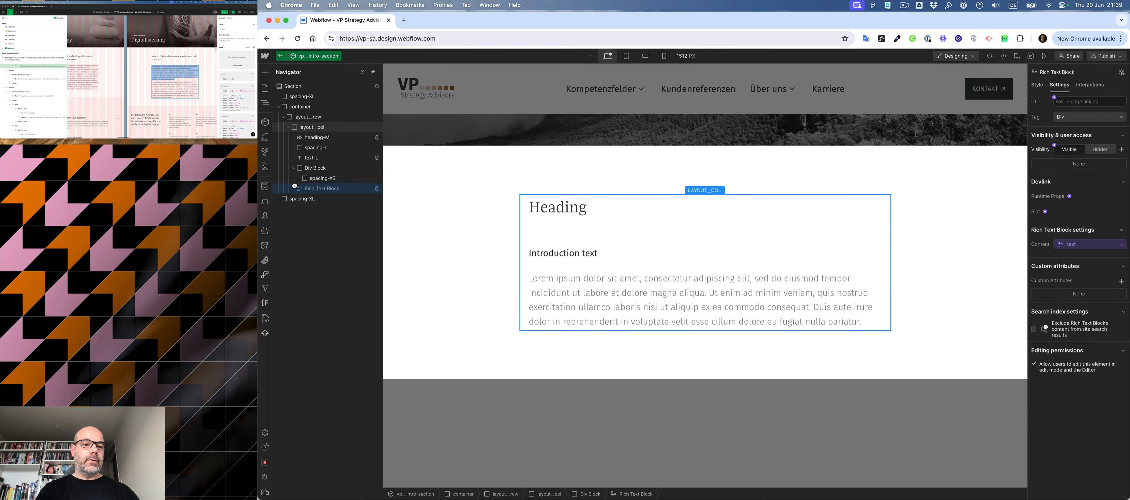
# - Move the text-L introduction into the Div Block above spacing-XS and give the Div Block a visibility property named visibility-intro
pyautogui.moveTo(310, 157); pyautogui.dragTo(318, 170)
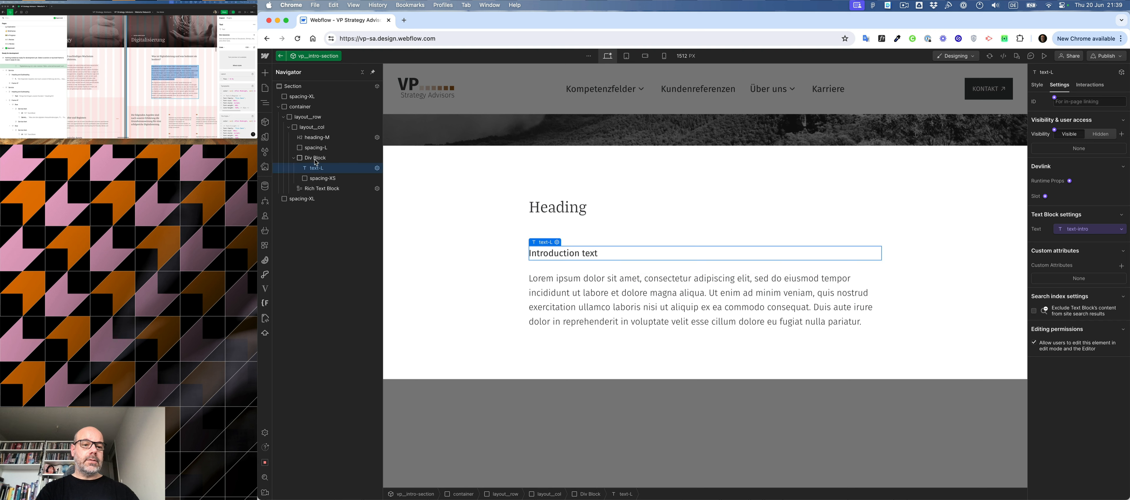
pyautogui.click(314, 158)
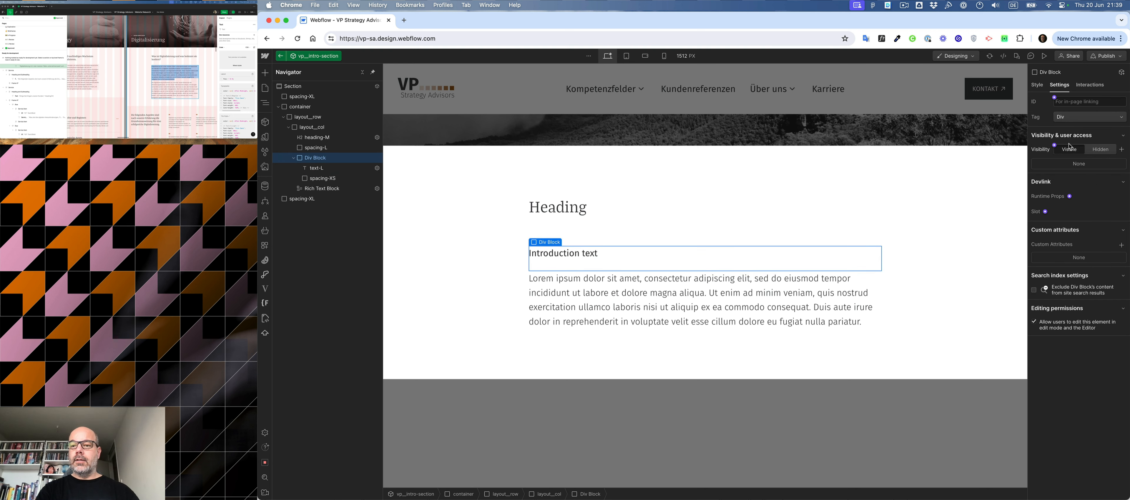
pyautogui.click(1056, 158)
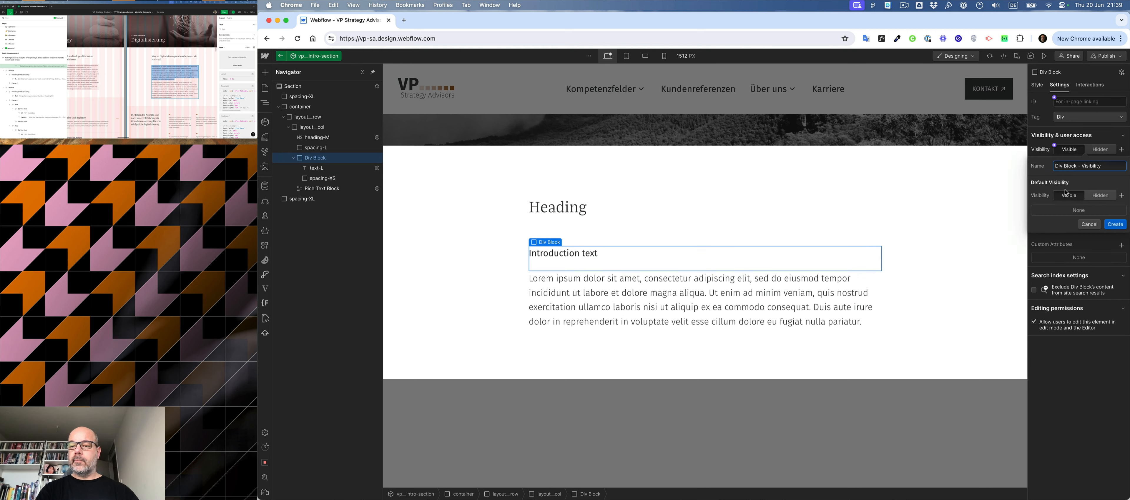
pyautogui.moveTo(1082, 166); pyautogui.dragTo(1011, 171)
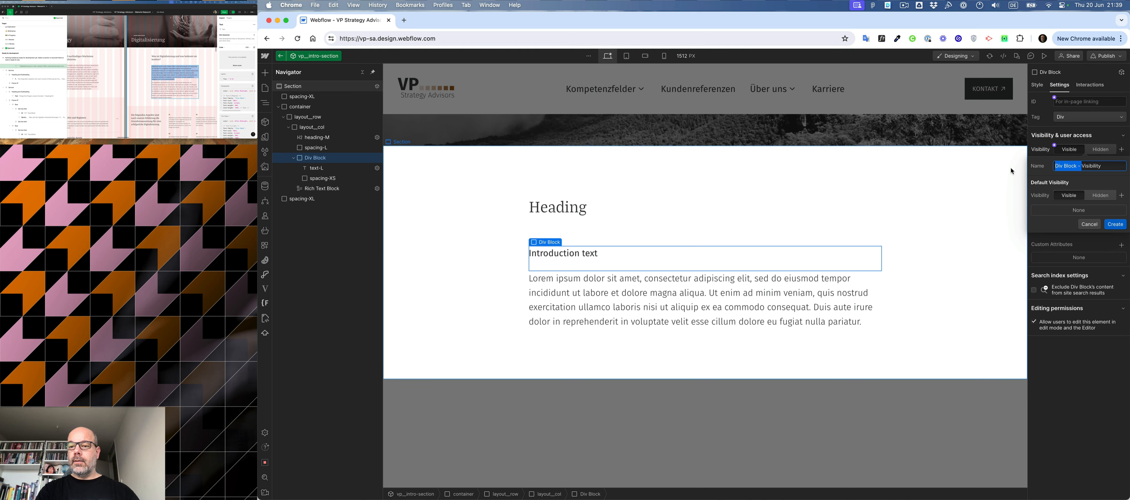
pyautogui.press('Delete')
pyautogui.press('Delete')
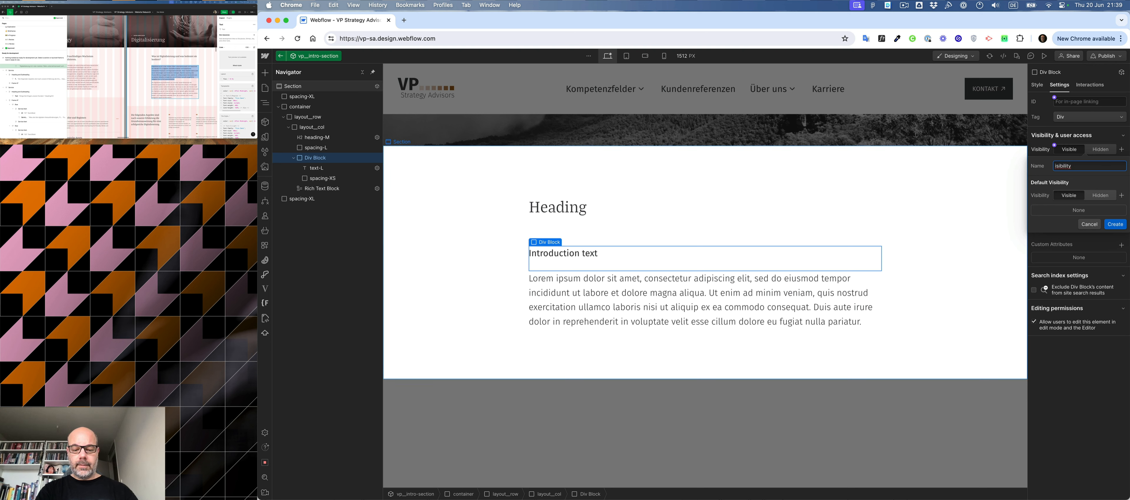
pyautogui.write('v')
pyautogui.write('-')
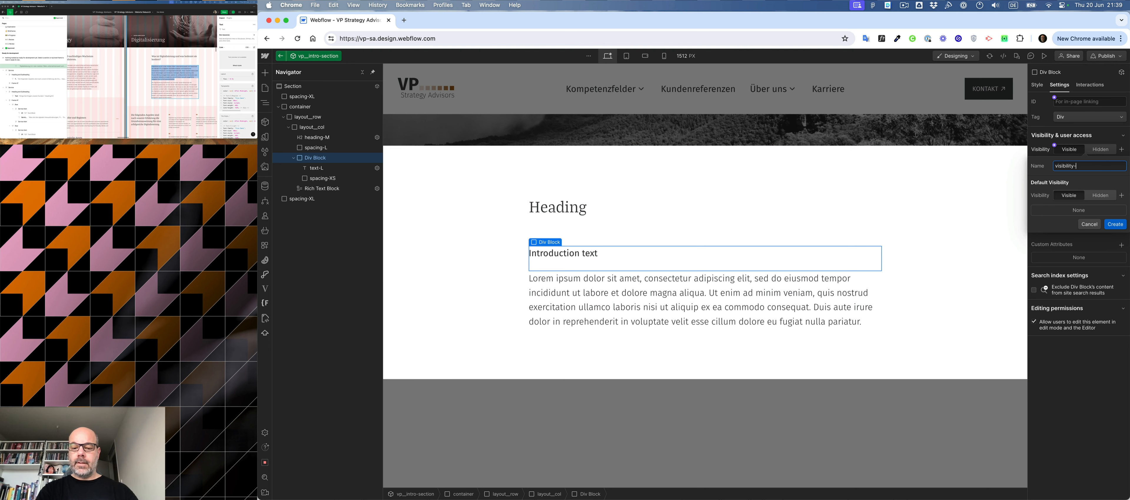
pyautogui.write('intro')
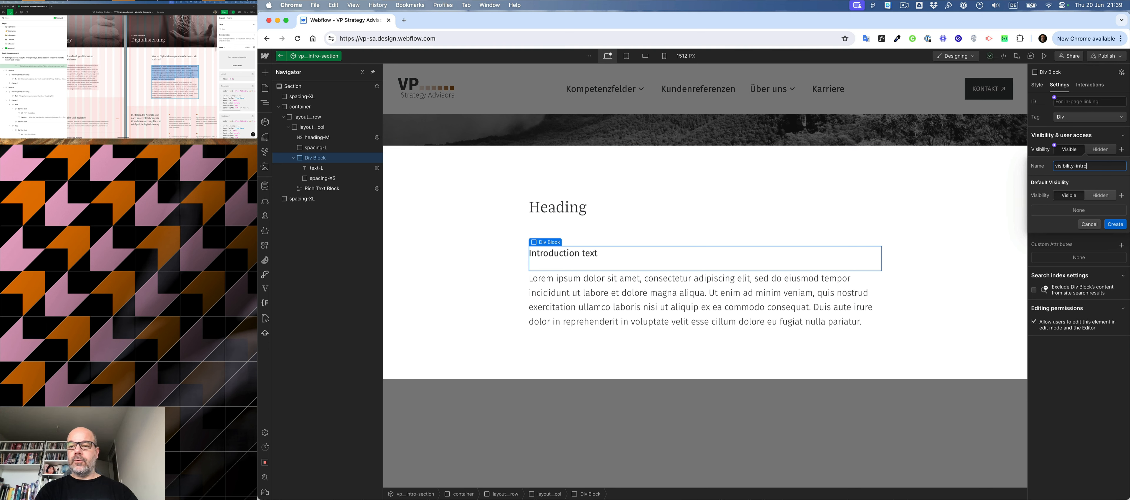
pyautogui.click(1115, 225)
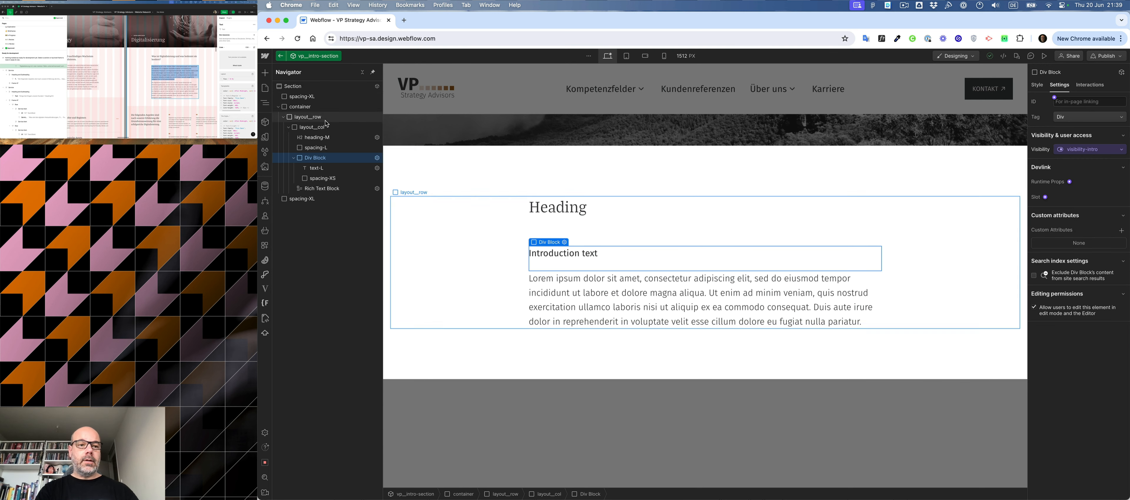
# - Return to the home page and fill the intro section's heading property with the "Wir sind eine unabhängige…" statement copied from the Figma design
pyautogui.click(281, 56)
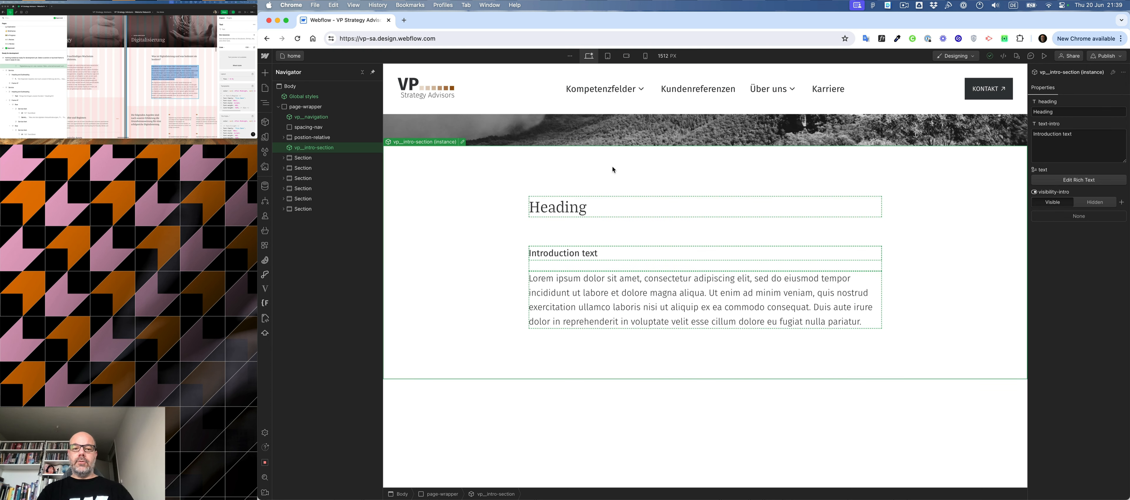
pyautogui.hscroll(-10, 106, 63)
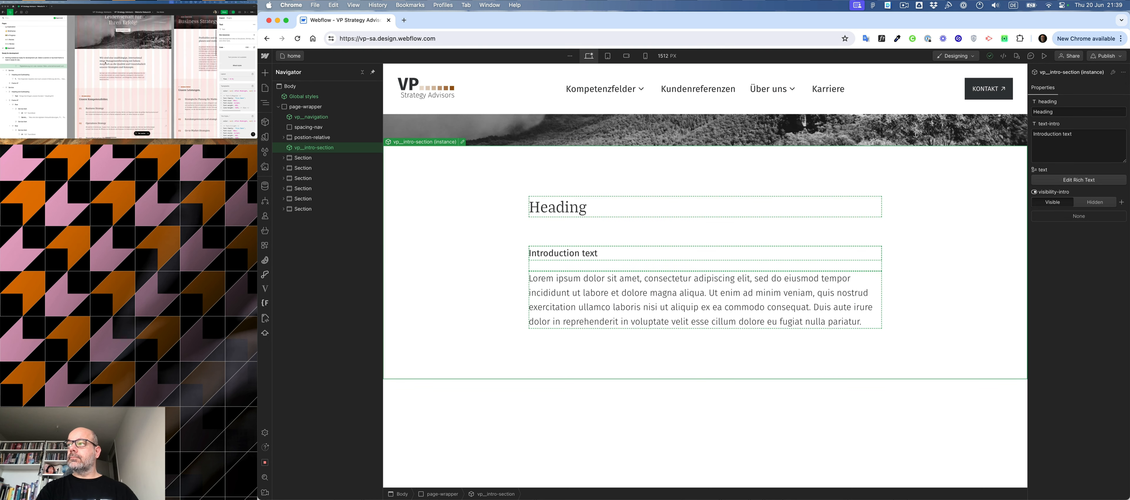
pyautogui.click(111, 72)
pyautogui.press('super+c')
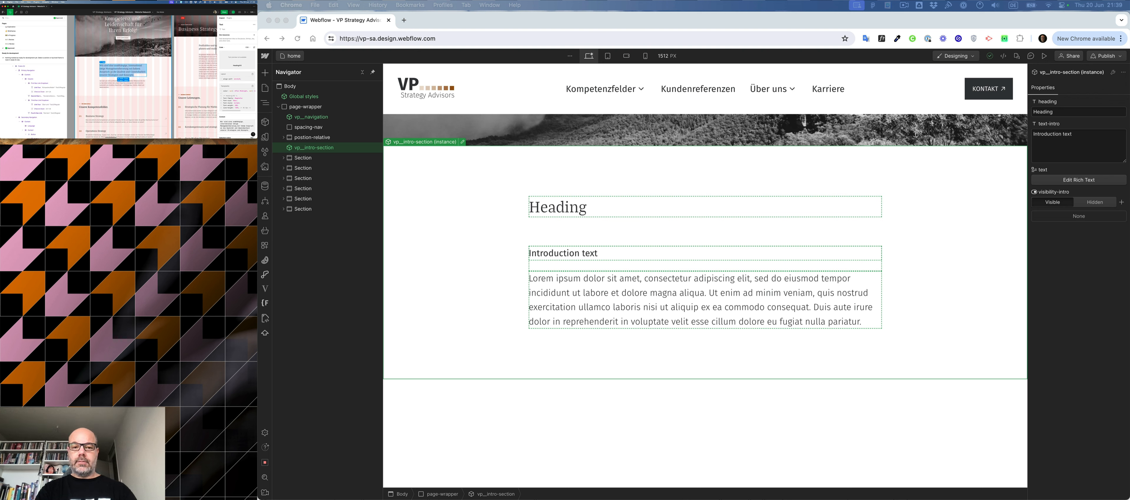
pyautogui.click(628, 206)
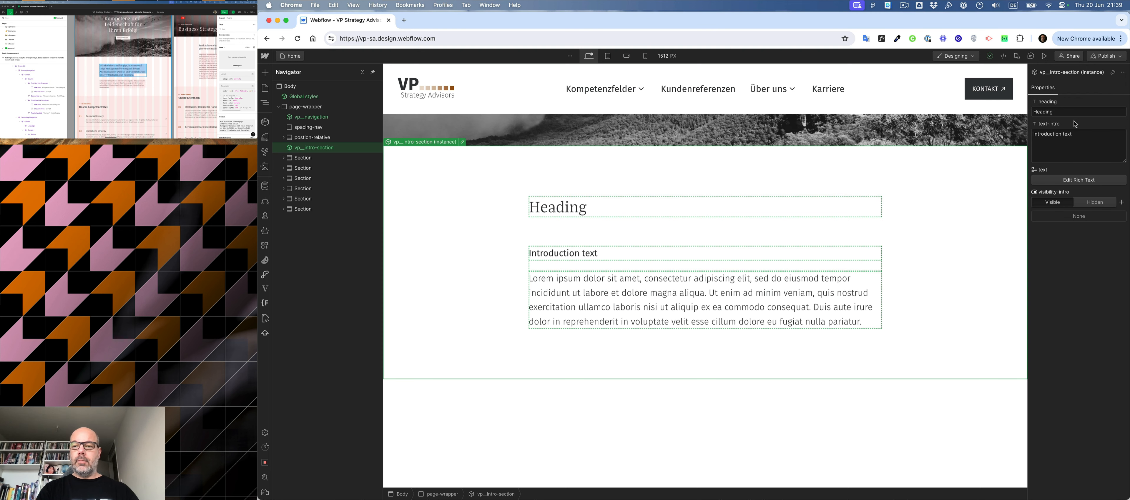
pyautogui.doubleClick(1051, 112)
pyautogui.press('super+v')
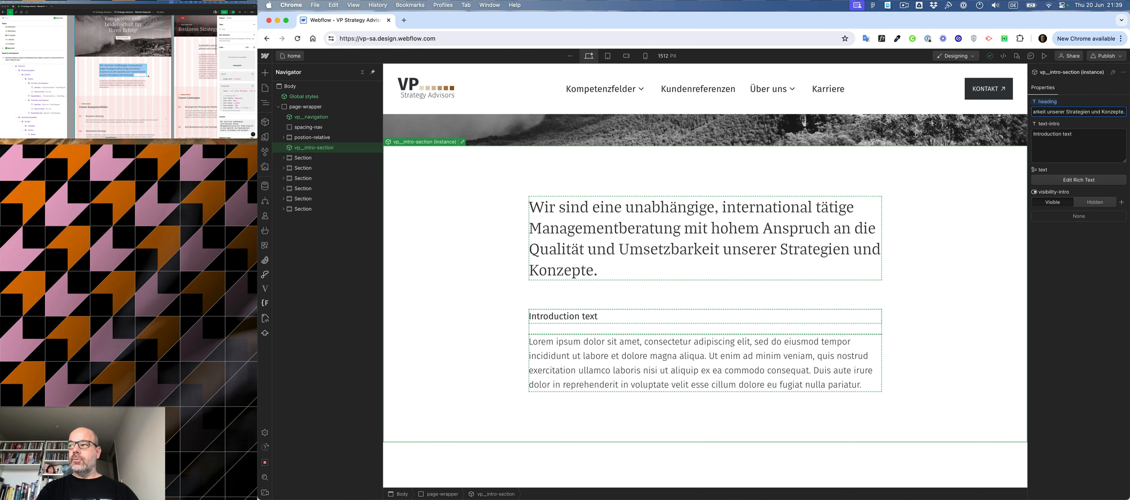
# - Replace the instance's rich text with the "Seit dem Jahr 2010…" paragraph copied from the Figma design and set visibility-intro to Hidden
pyautogui.click(123, 84)
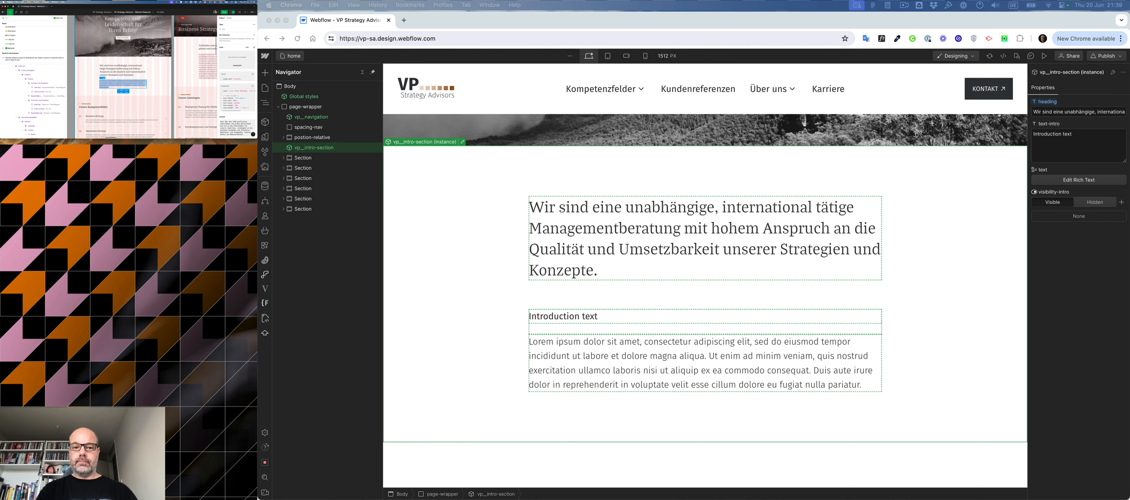
pyautogui.click(796, 366)
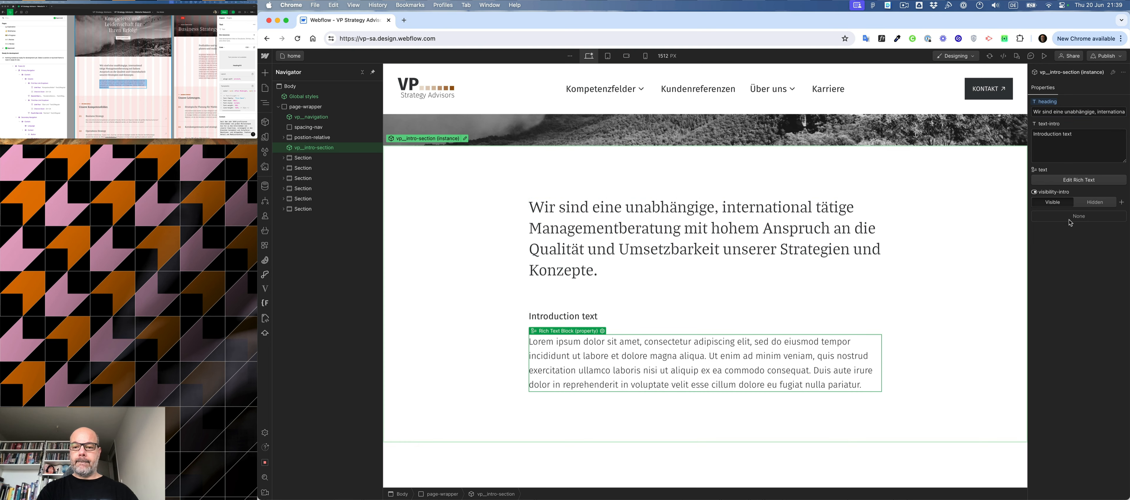
pyautogui.click(1055, 181)
pyautogui.doubleClick(635, 278)
pyautogui.press('super+a')
pyautogui.write('Seit dem Jahr 2010 profitieren Unternehmen vom großen Mittelstand bis hin zu Dax-Unternehmen von unserer Expertise, vorwiegend in den Branchen Automobil und Zulieferer, Maschinen- und Anlagenbau, Fashion, Retail und Medizintechnik.')
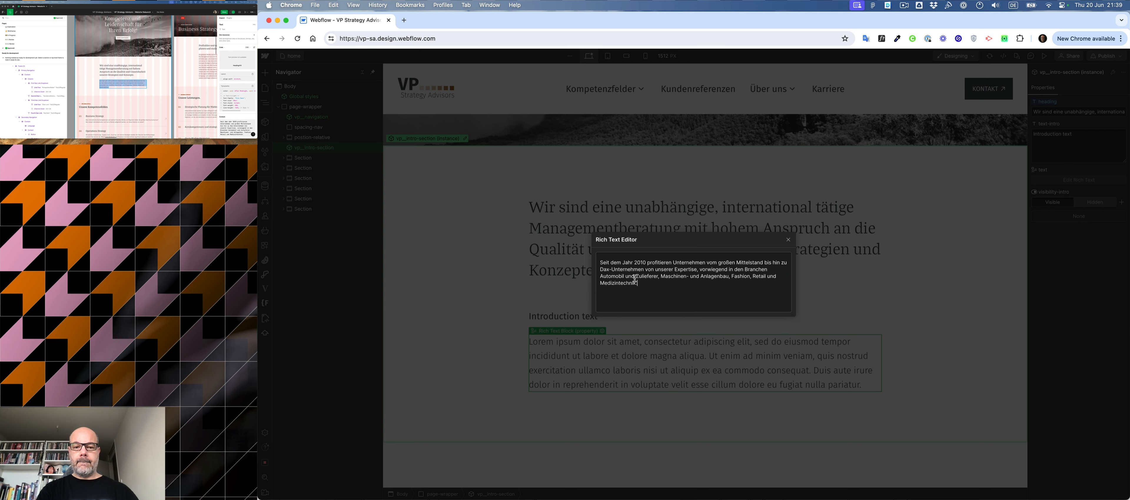
pyautogui.click(789, 240)
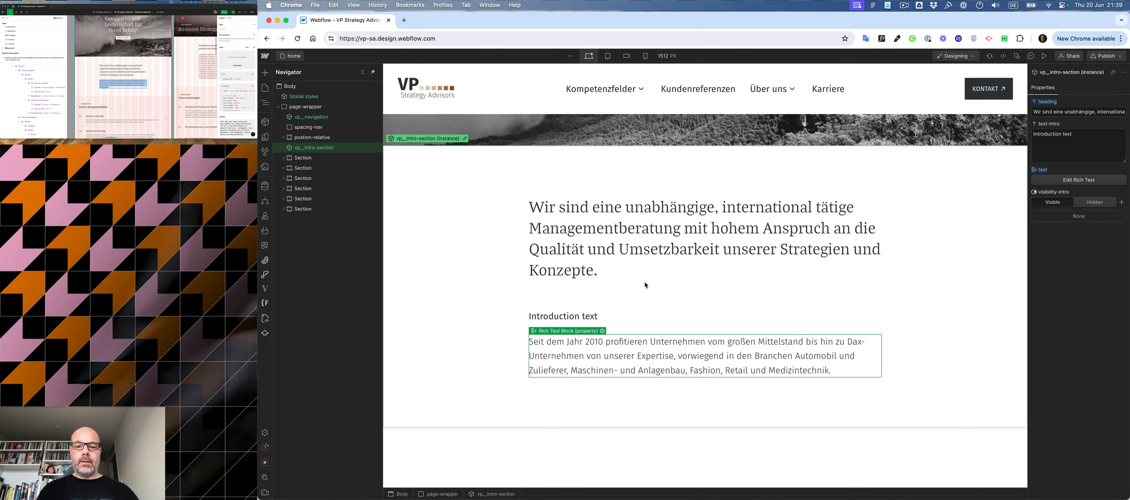
pyautogui.click(1095, 202)
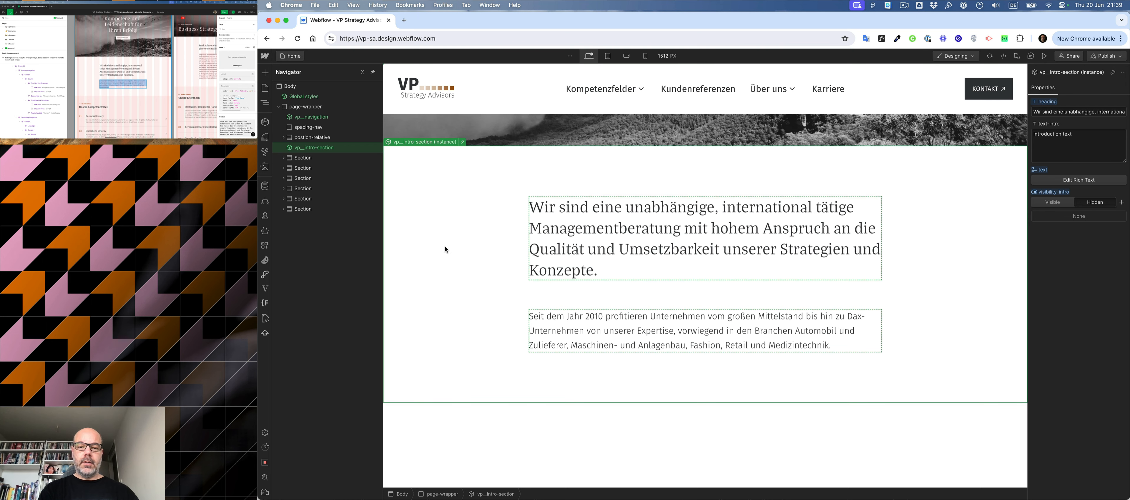
# - Try to change the space between "und" and "Konzepte" in the heading, first on the canvas and again in the heading property
pyautogui.doubleClick(547, 271)
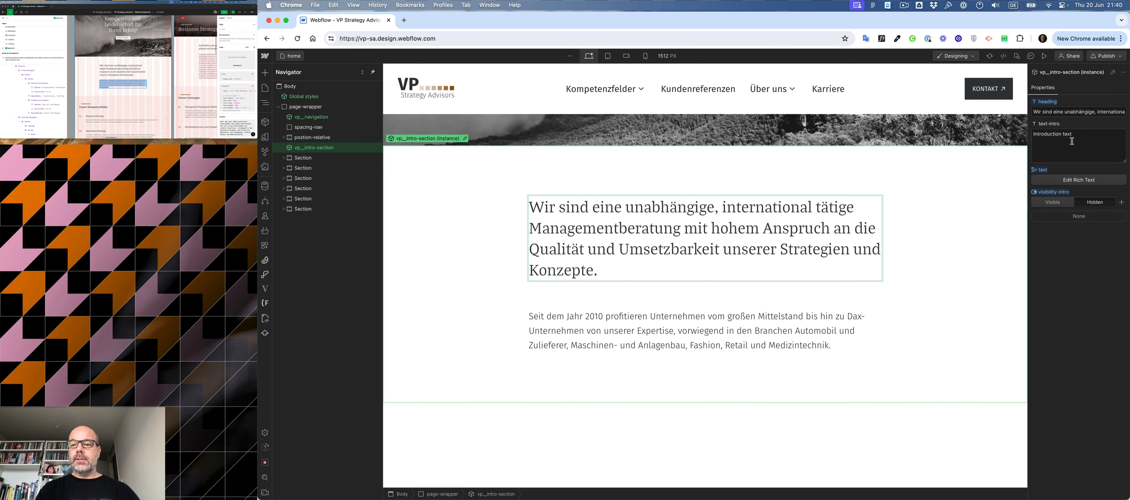
pyautogui.press('Left')
pyautogui.press('Left')
pyautogui.press('BackSpace')
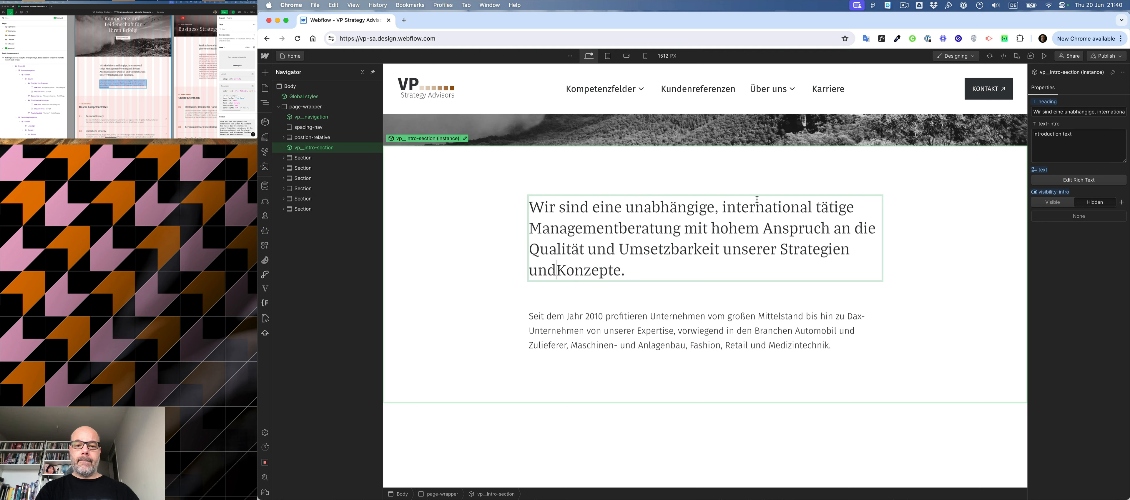
pyautogui.click(481, 254)
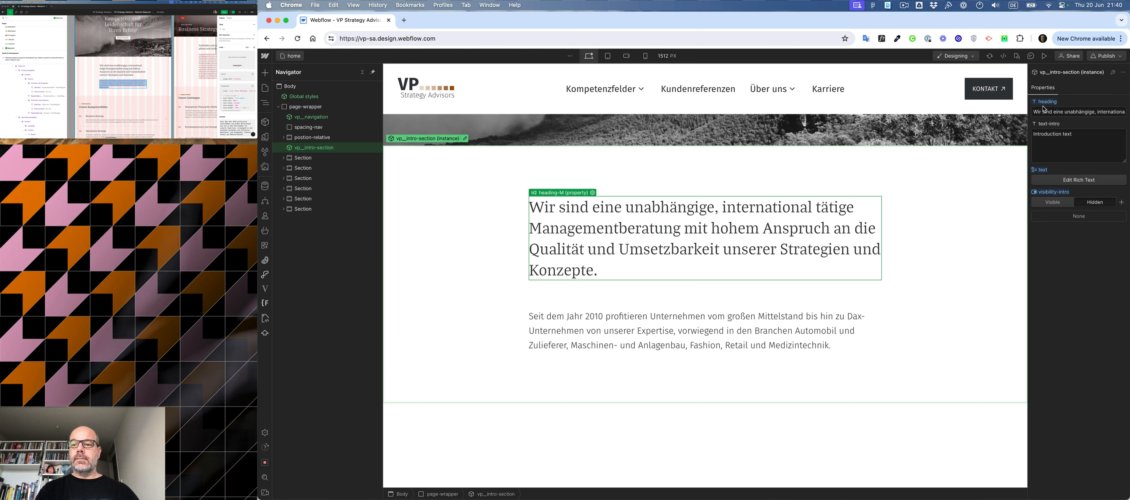
pyautogui.click(1061, 112)
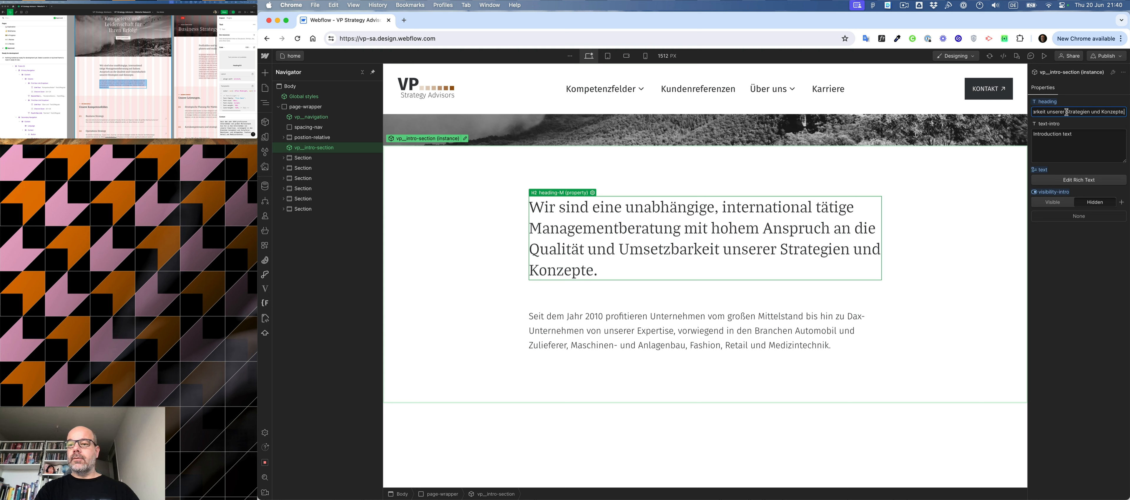
pyautogui.click(1105, 112)
pyautogui.press('Left')
pyautogui.press('BackSpace')
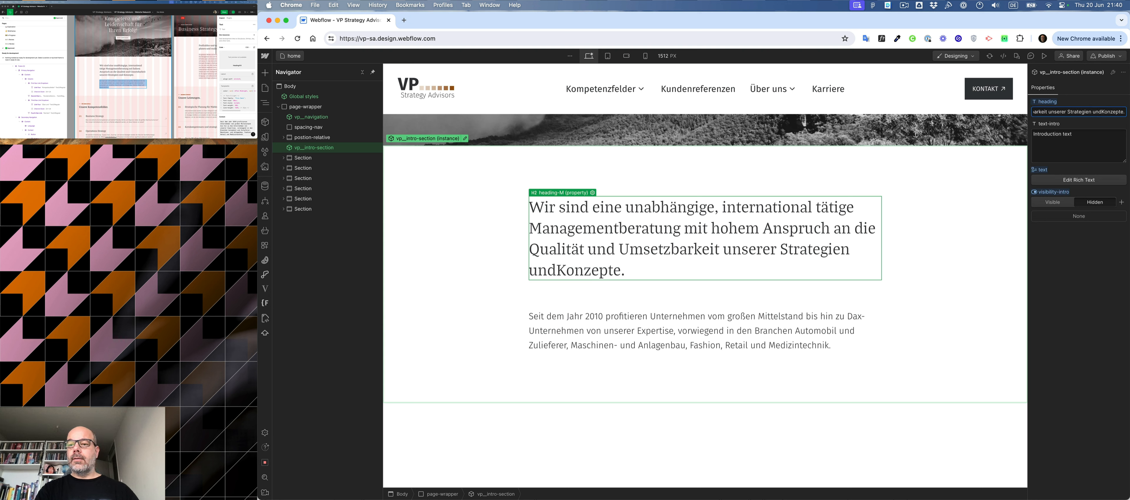
pyautogui.click(914, 214)
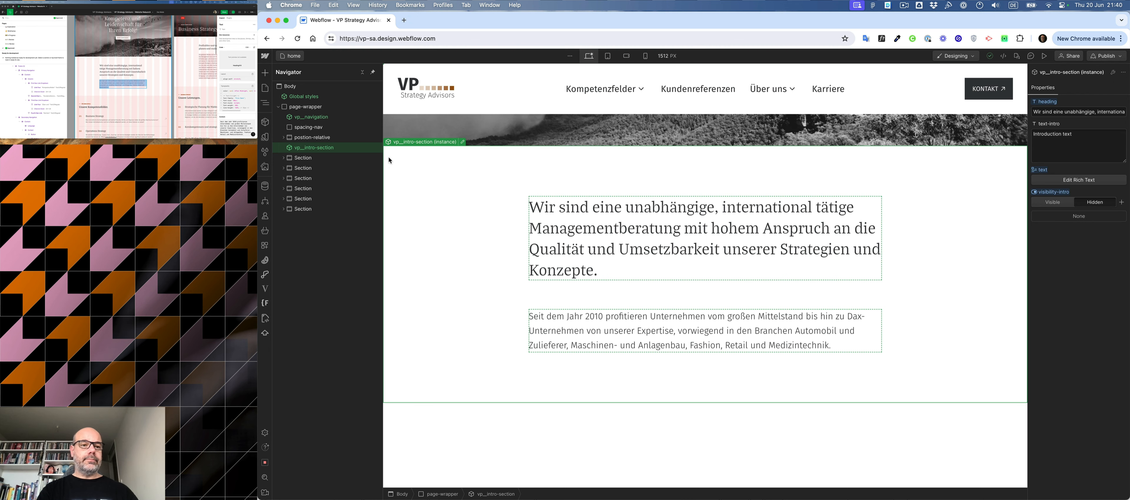
# - Try the layout__col-6 combo class in place of layout__col-7 on the intro section component's column, and return to the home page
pyautogui.doubleClick(309, 149)
pyautogui.click(522, 252)
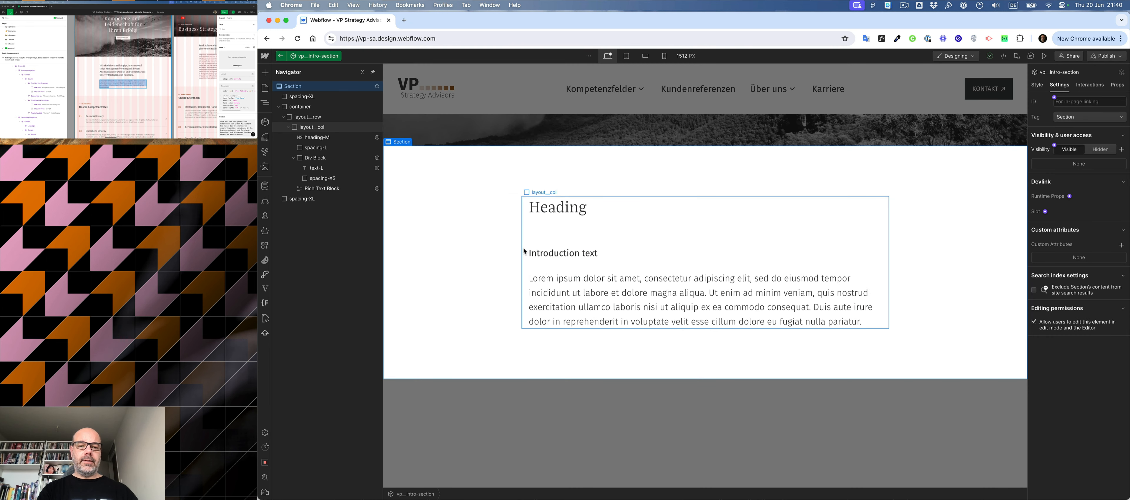
pyautogui.press('super+Return')
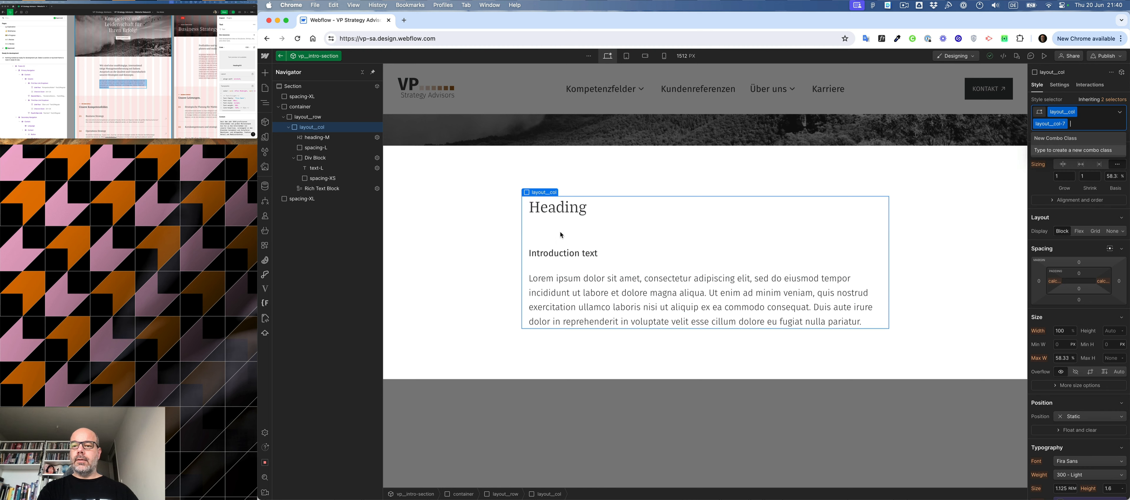
pyautogui.press('BackSpace')
pyautogui.write('6')
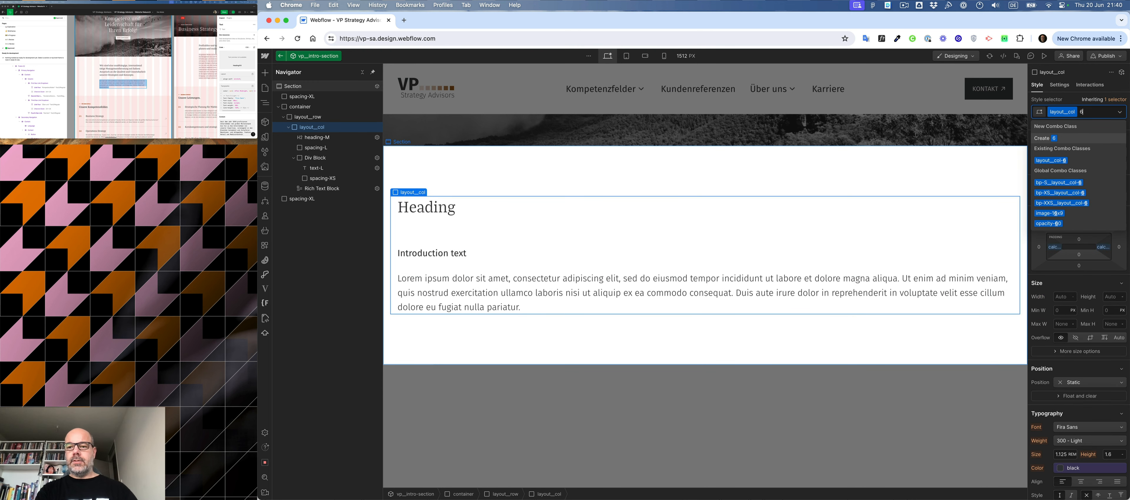
pyautogui.press('Down')
pyautogui.press('Return')
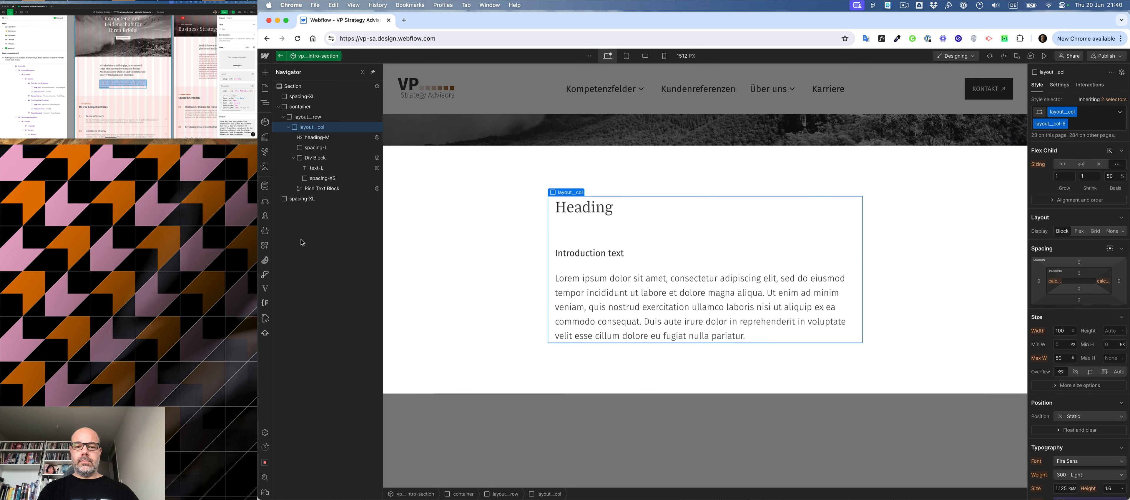
pyautogui.click(282, 57)
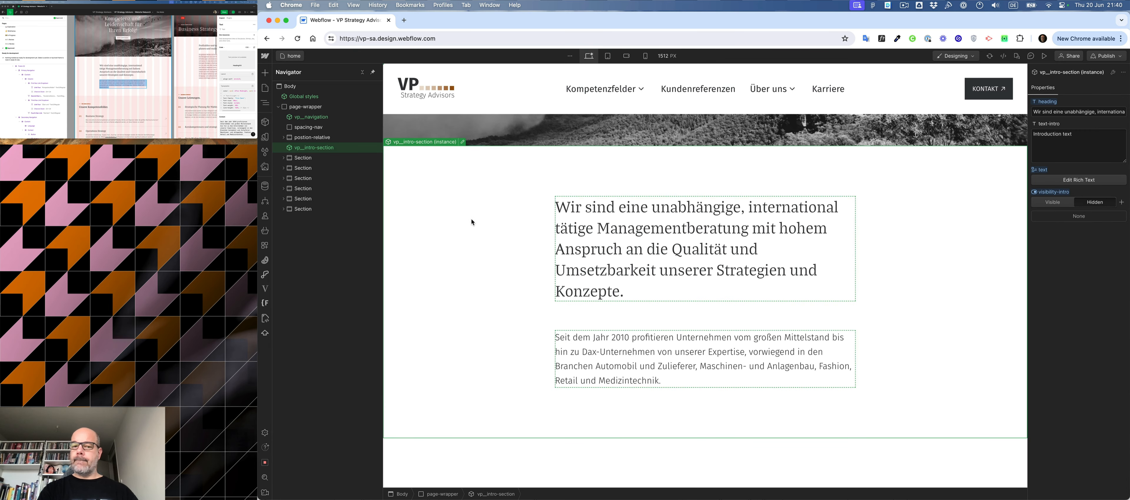
# - Switch the intro section component's column back to the layout__col-7 combo class and return to the home page
pyautogui.doubleClick(490, 222)
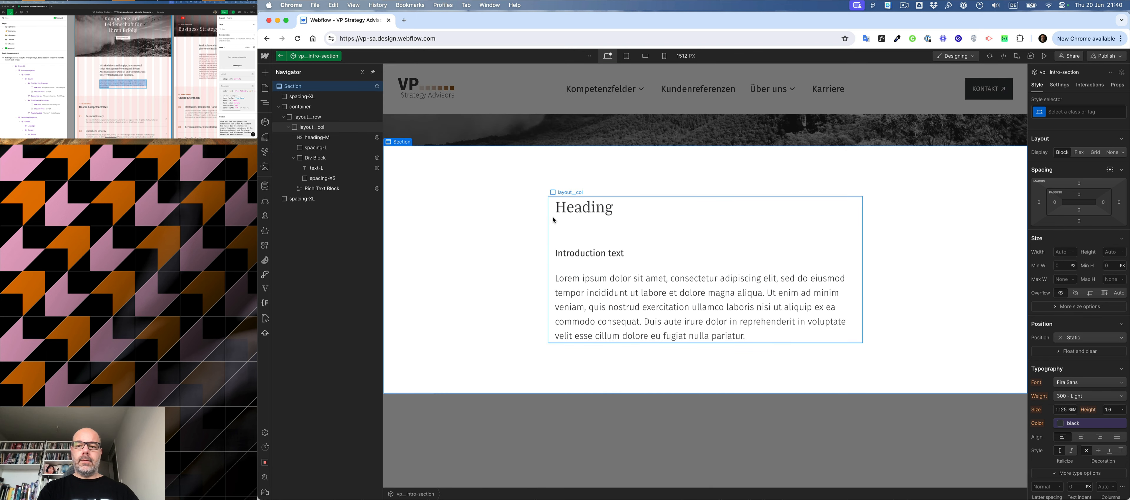
pyautogui.click(553, 220)
pyautogui.press('super+Return')
pyautogui.press('BackSpace')
pyautogui.write('7')
pyautogui.press('Down')
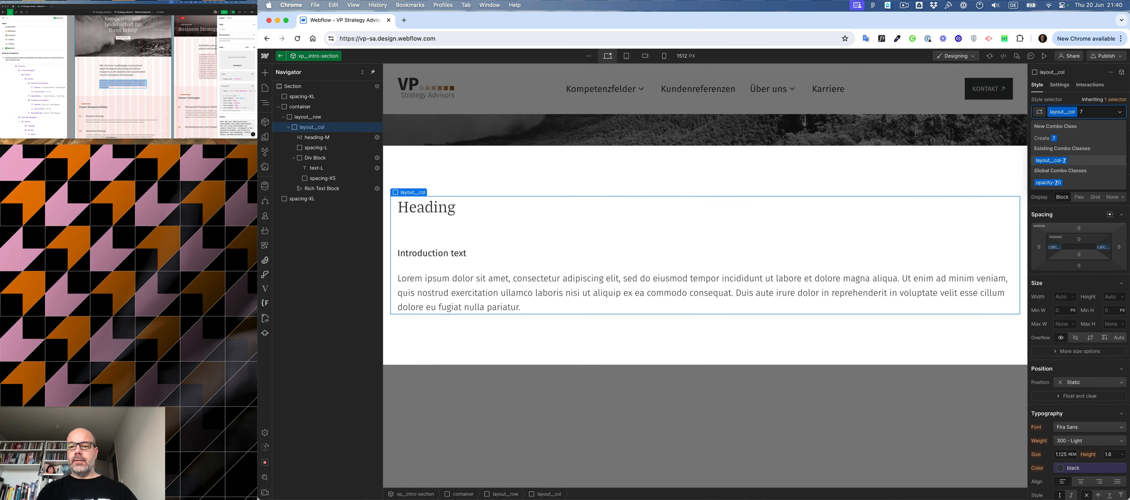
pyautogui.press('Return')
pyautogui.click(440, 179)
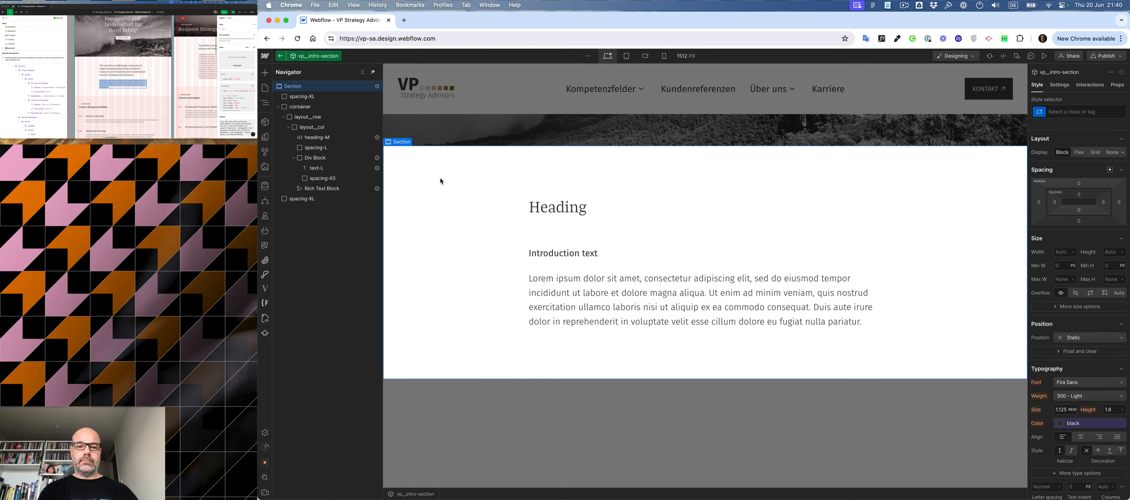
pyautogui.click(520, 420)
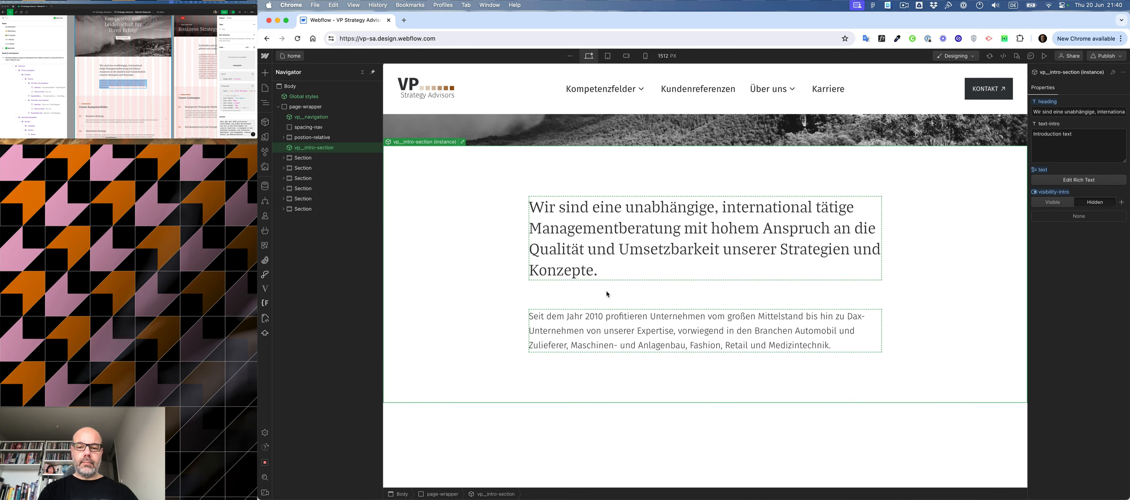
# - Review the intro section on the page, and switch to Figma to examine the layout of the About us and Services sections
pyautogui.scroll(-5, 607, 292)
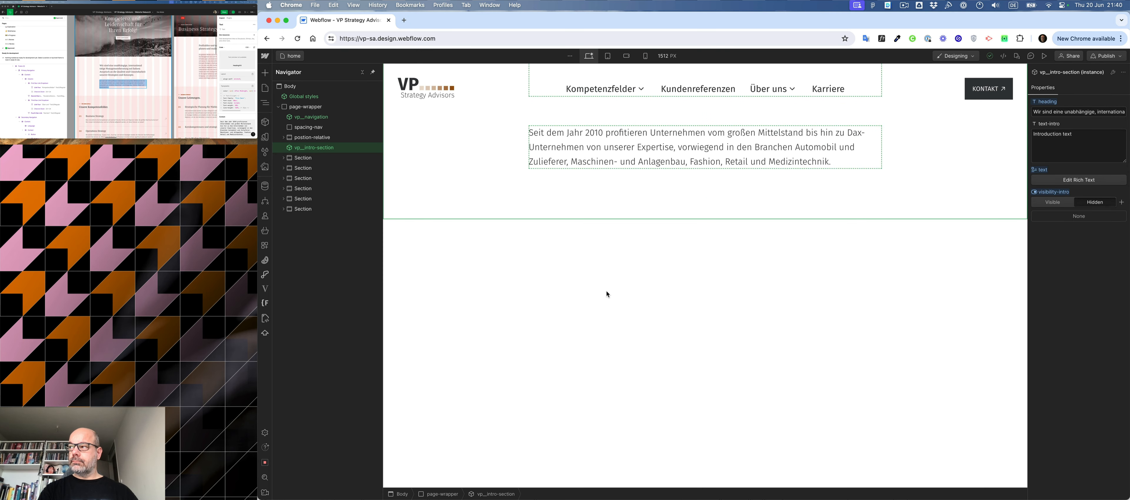
pyautogui.scroll(7, 607, 293)
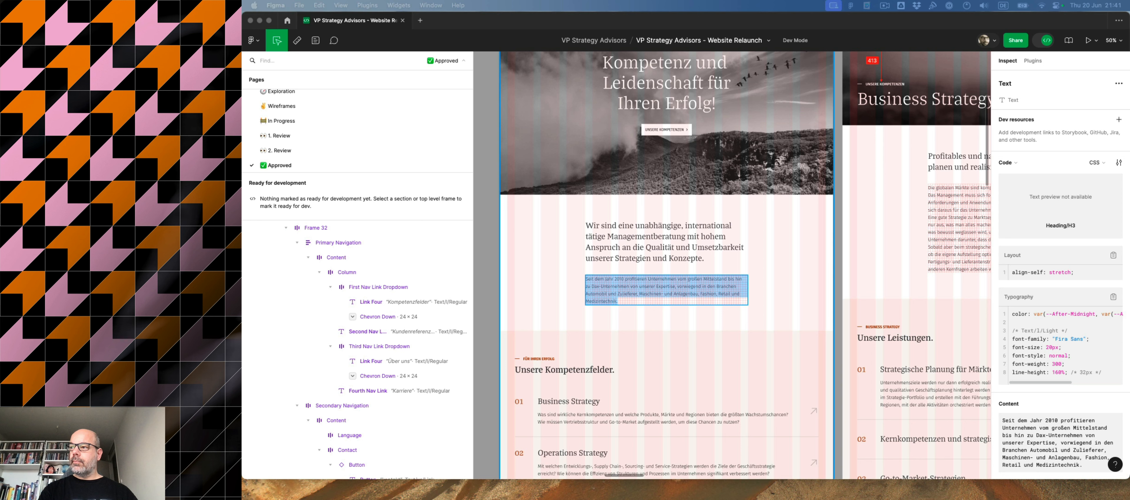
pyautogui.click(526, 304)
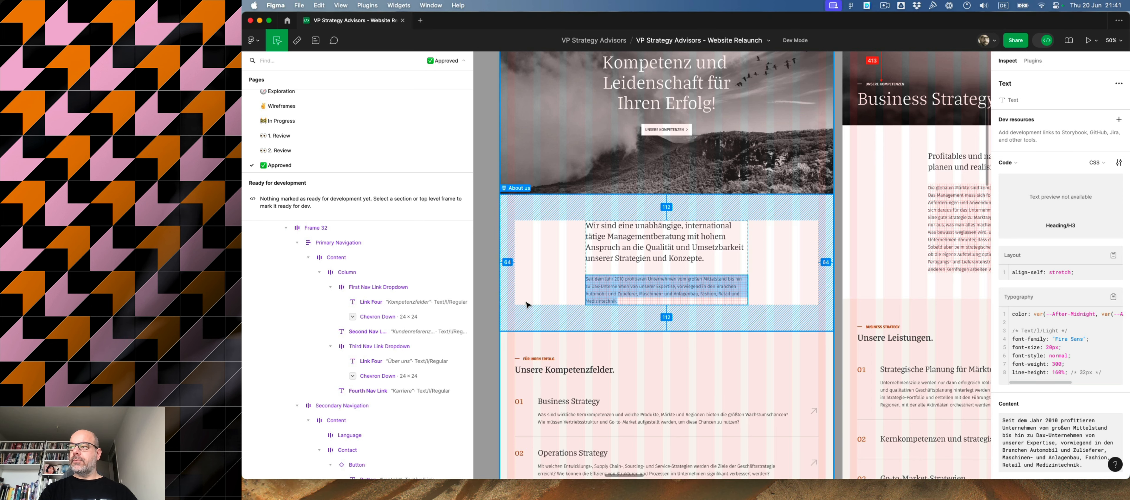
pyautogui.click(526, 305)
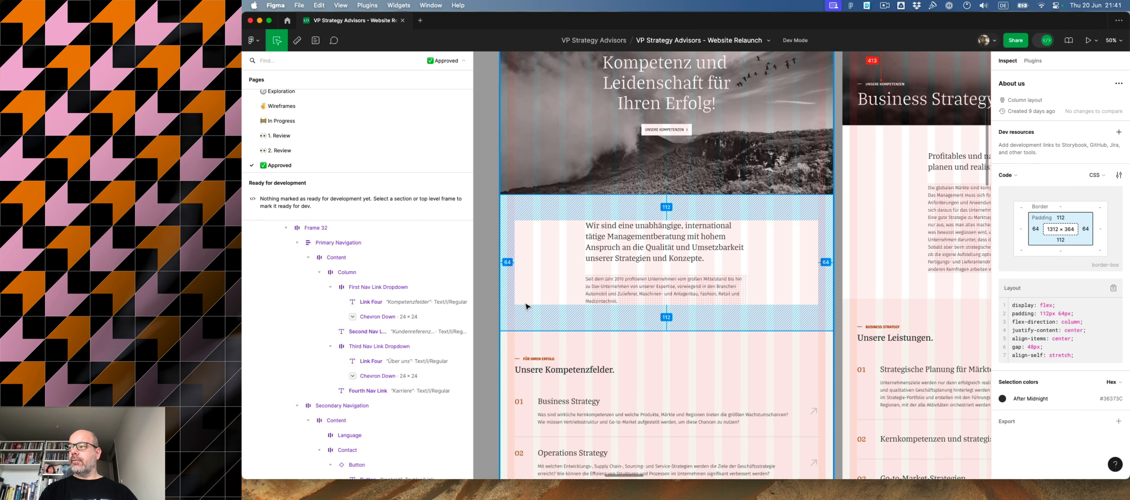
pyautogui.click(524, 353)
pyautogui.scroll(-3, 640, 349)
pyautogui.scroll(-1, 640, 346)
pyautogui.scroll(-2, 640, 345)
# - In Webflow, apply the background-primary-100 class to the first Section below the intro section and select the container inside it
pyautogui.click(303, 158)
pyautogui.press('super+Return')
pyautogui.write('100')
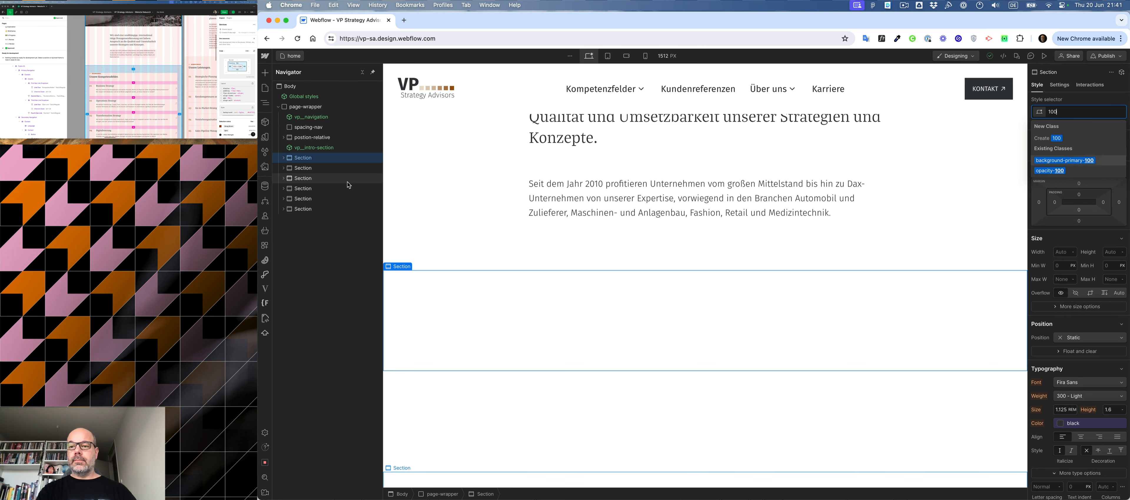
pyautogui.press('Down')
pyautogui.press('Return')
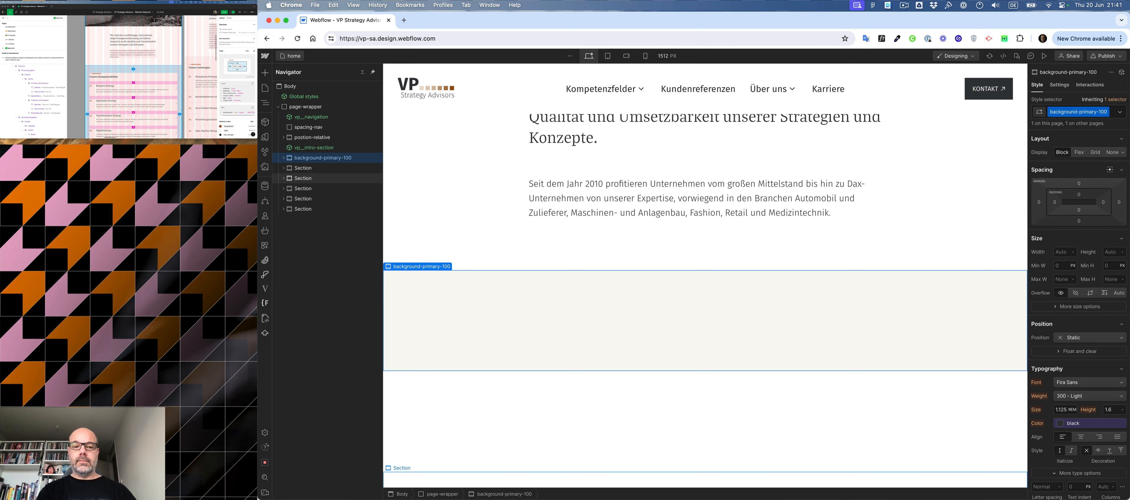
pyautogui.click(283, 158)
pyautogui.click(306, 178)
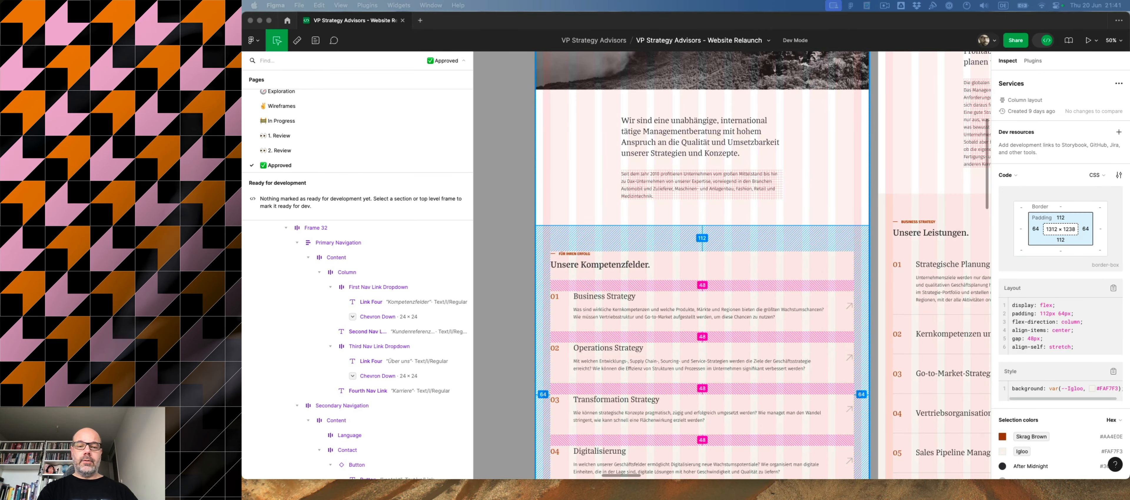
# - Examine the subheading and "Unsere Kompetenzfelder." heading in Figma, and compare them with the section headings in the neighbouring page designs
pyautogui.click(591, 266)
pyautogui.hscroll(-1, 580, 271)
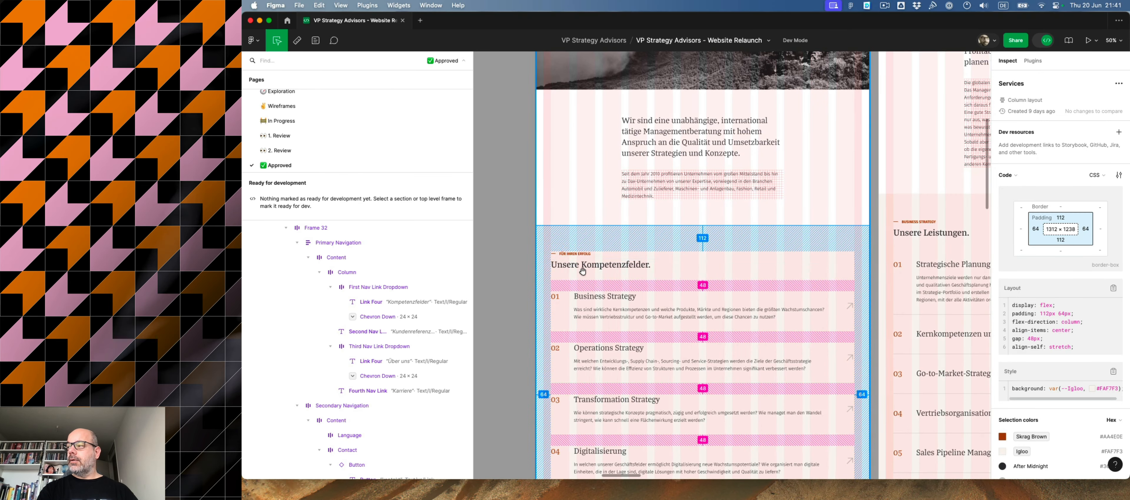
pyautogui.click(620, 254)
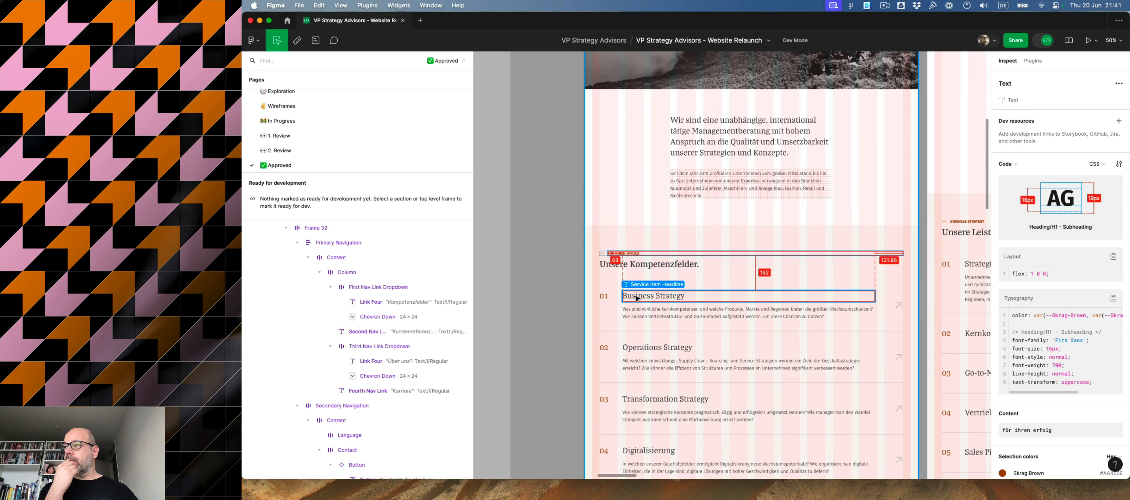
pyautogui.click(651, 265)
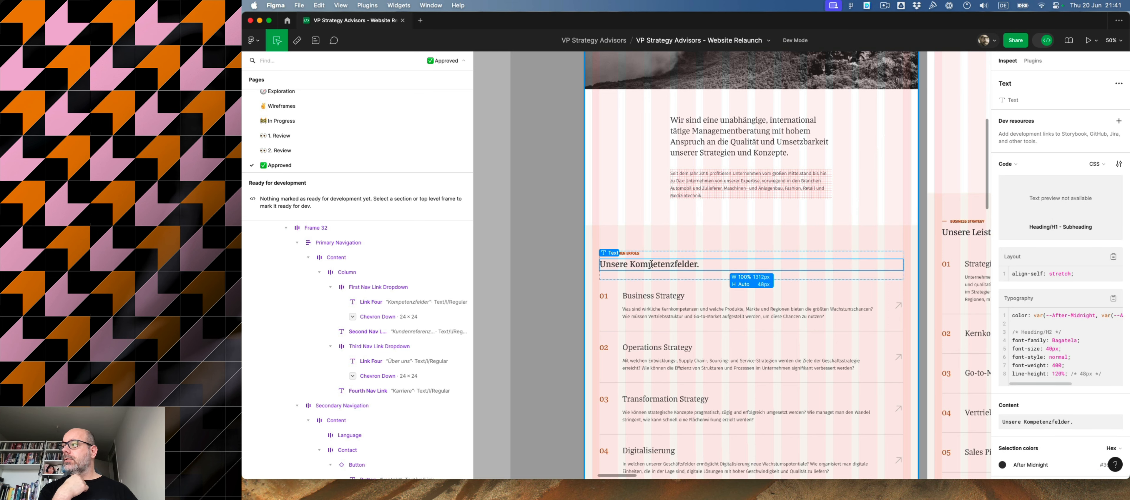
pyautogui.hscroll(2, 651, 264)
pyautogui.hscroll(10, 652, 264)
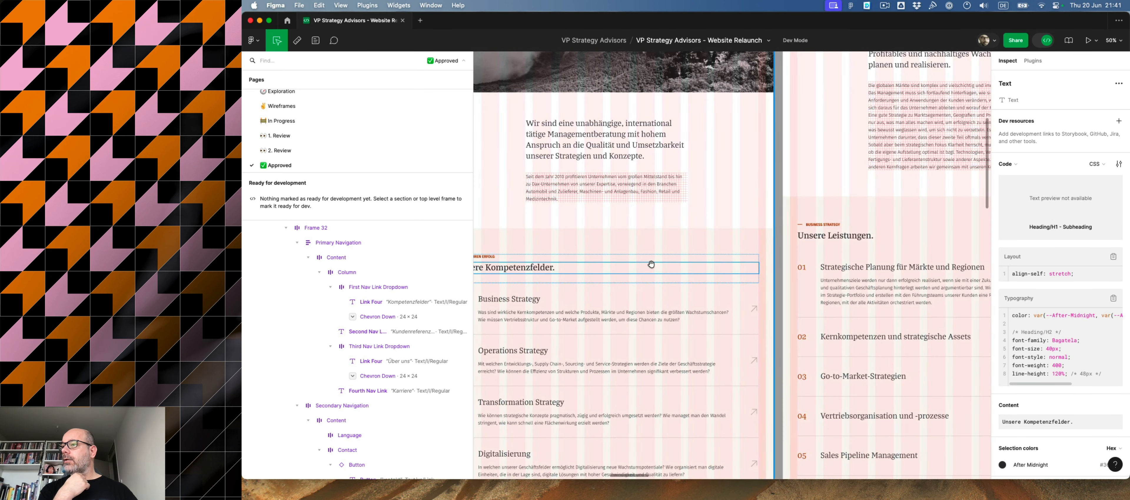
pyautogui.hscroll(15, 652, 264)
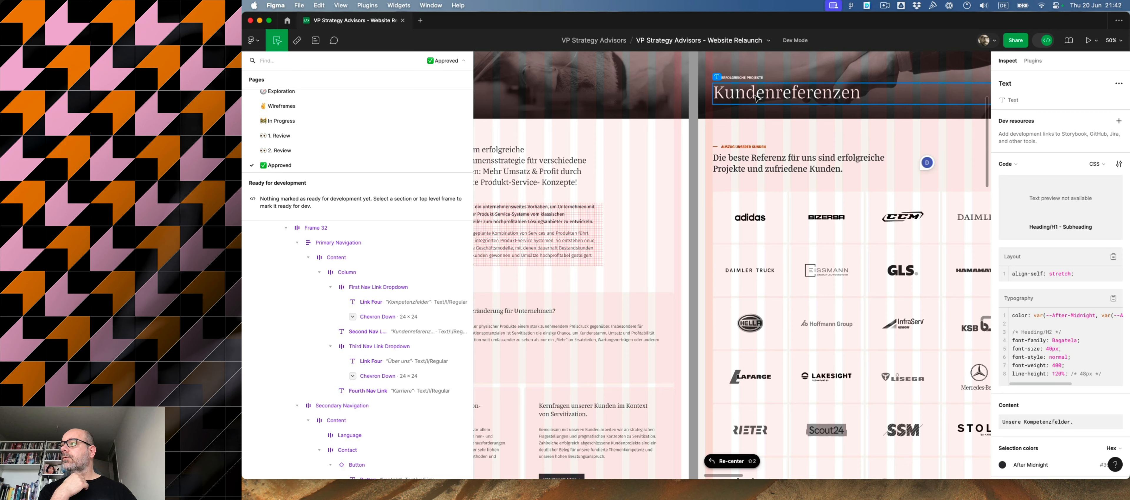
pyautogui.scroll(-15, 740, 165)
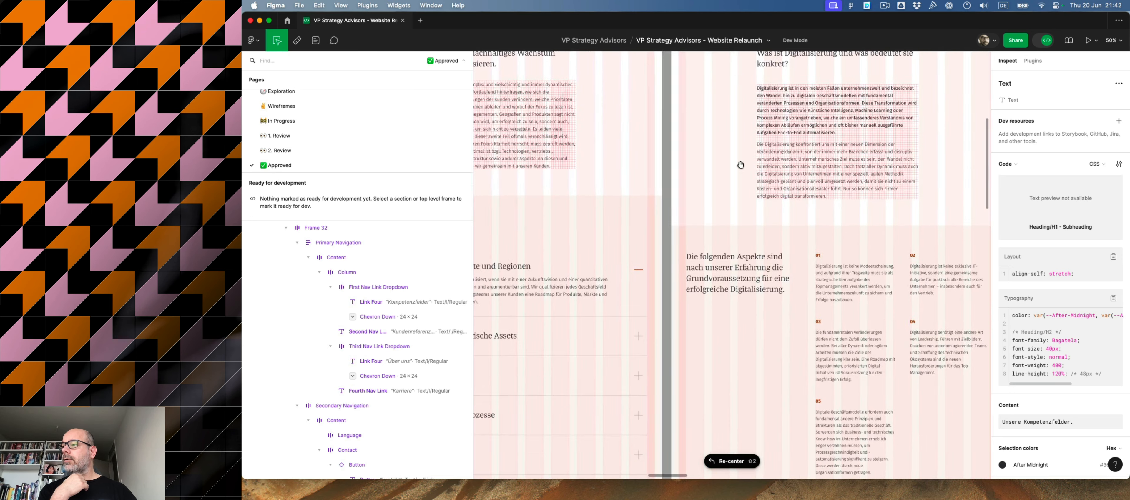
pyautogui.scroll(-2, 741, 165)
pyautogui.hscroll(-8, 741, 165)
pyautogui.hscroll(-6, 731, 173)
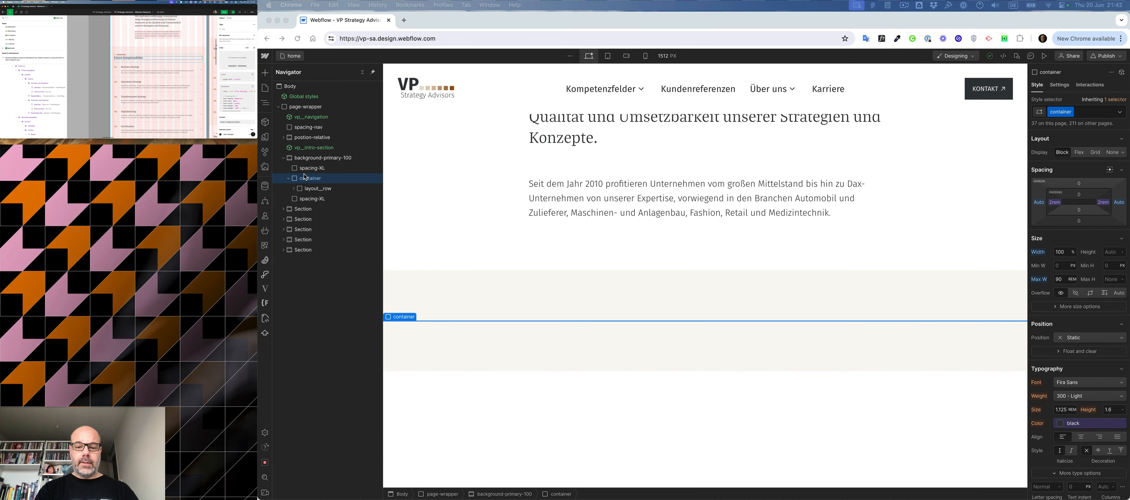
# - In Webflow, add a Div Block to the container of the background-primary-100 section and give it the layout__row class
pyautogui.click(314, 181)
pyautogui.press('super+k')
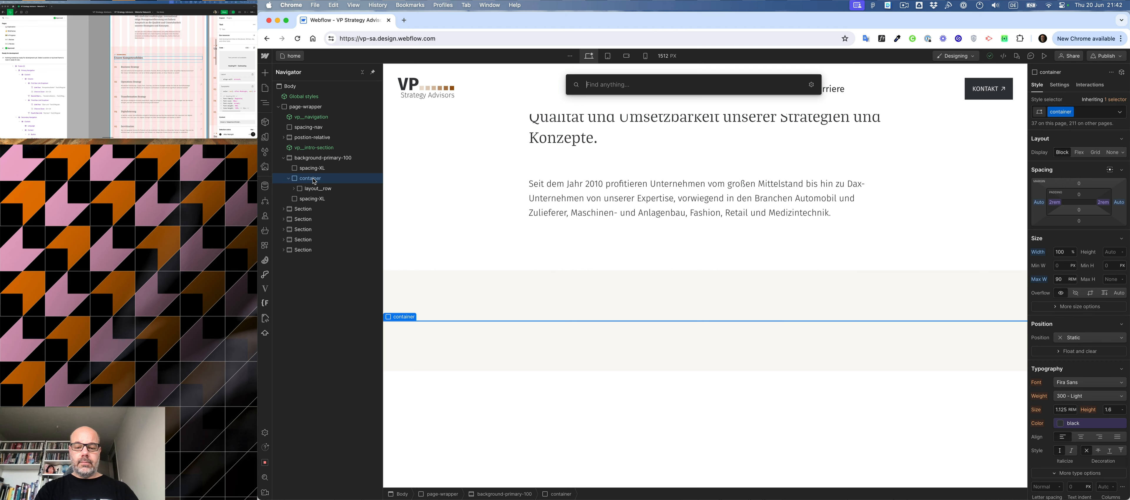
pyautogui.write('div')
pyautogui.press('Return')
pyautogui.write('layout_row')
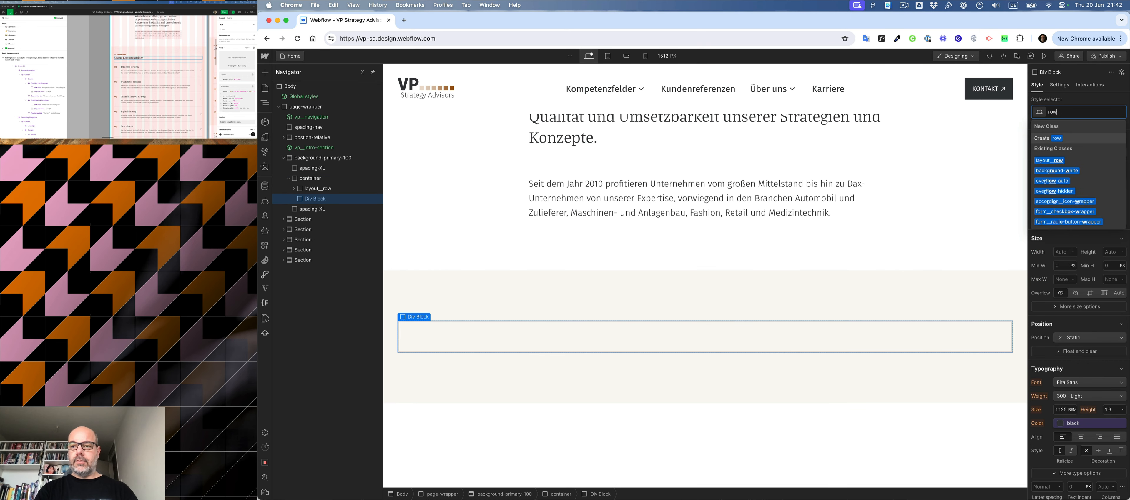
pyautogui.press('Return')
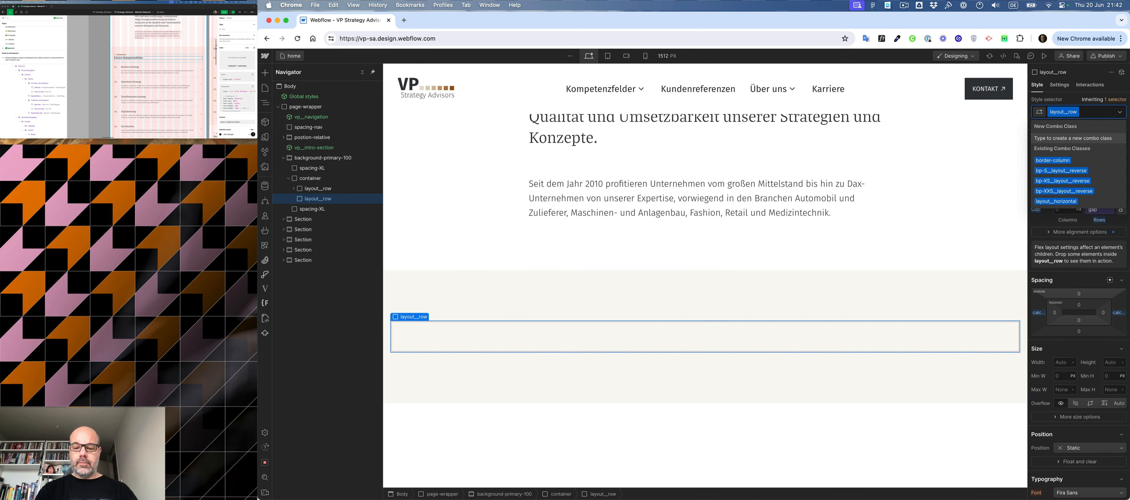
# - Add the layout__no-gutter combo class to the new row and move the row above the existing layout__row
pyautogui.write('no')
pyautogui.press('Down')
pyautogui.press('Down')
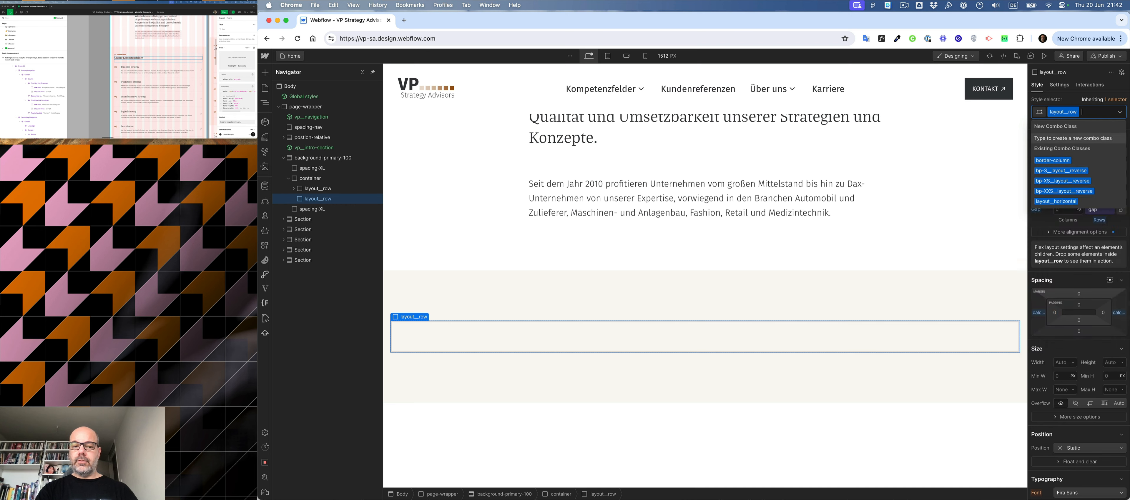
pyautogui.press('Return')
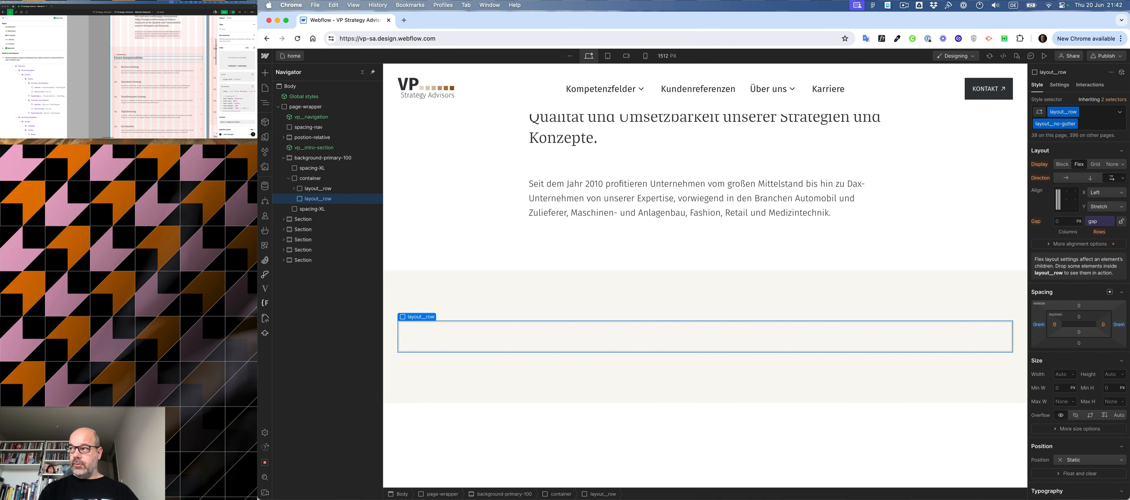
pyautogui.moveTo(313, 200); pyautogui.dragTo(318, 187)
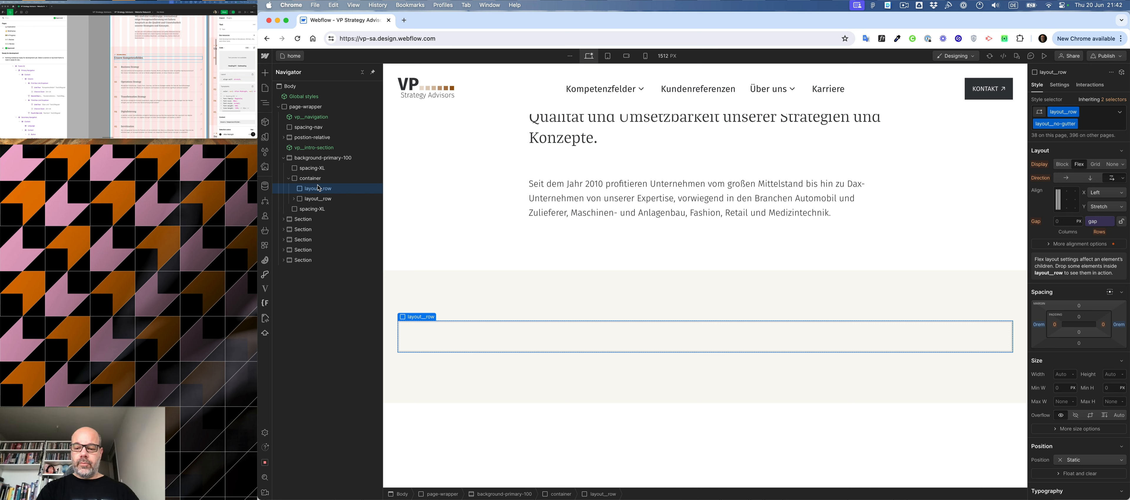
# - Insert a Div Block inside the no-gutter row and create the class dash for it
pyautogui.press('super+Return')
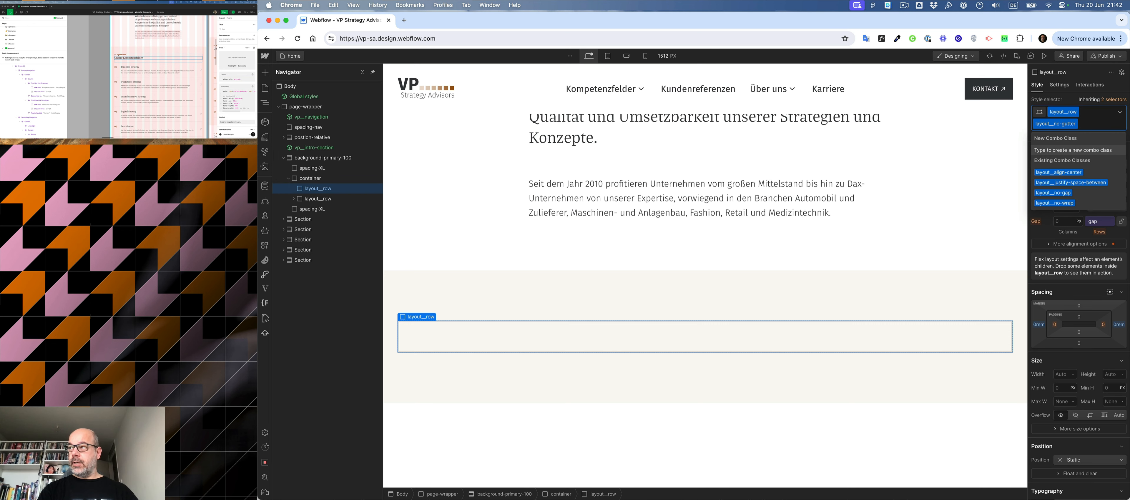
pyautogui.press('super+e')
pyautogui.write('div')
pyautogui.press('Return')
pyautogui.press('super+Return')
pyautogui.write('dash')
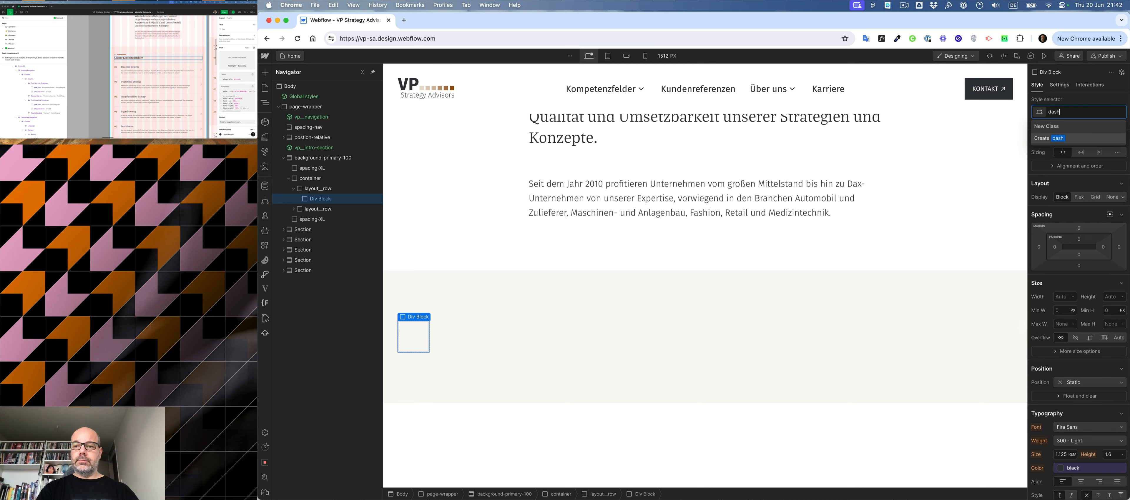
pyautogui.press('Return')
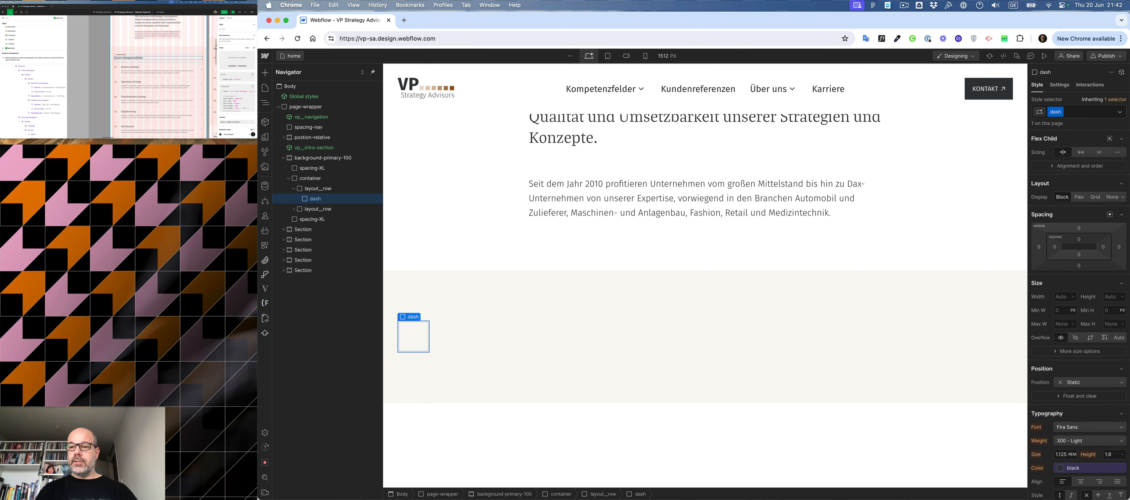
# - Check the dash beside the subheading in Figma, and set the dash element's width to 1.25 rem and height to 2 px
pyautogui.click(117, 54)
pyautogui.click(116, 54)
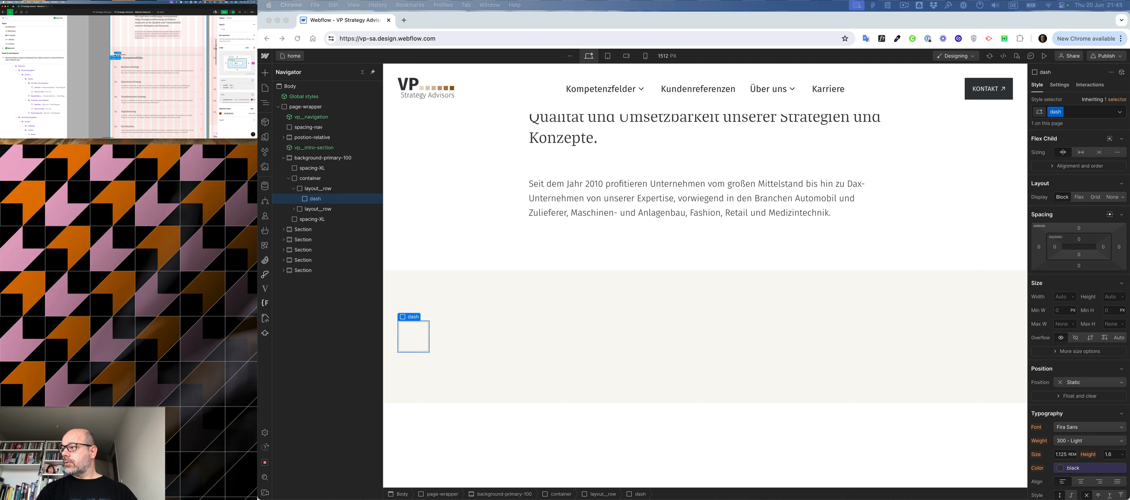
pyautogui.click(1064, 297)
pyautogui.write('1.25rem')
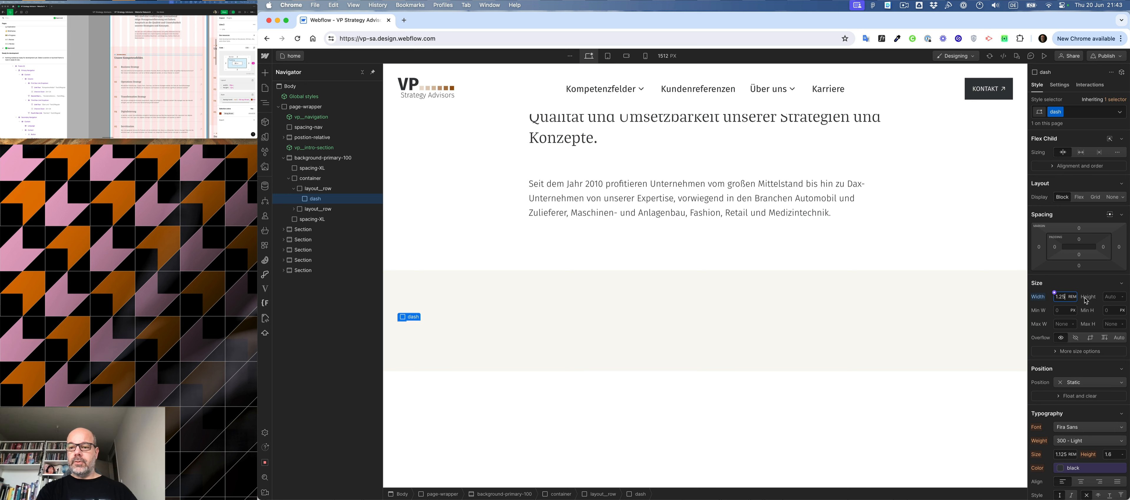
pyautogui.click(1110, 297)
pyautogui.write('2')
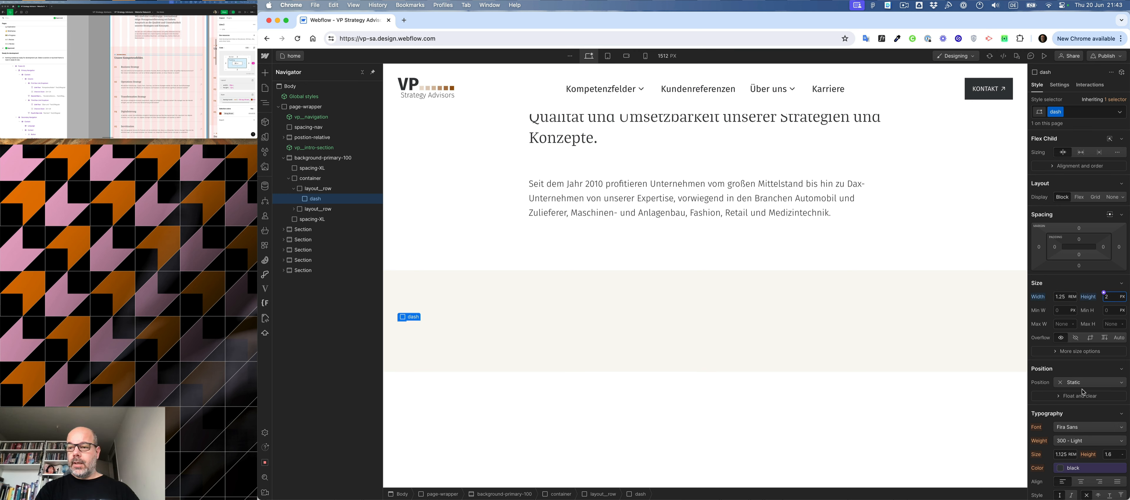
# - Check the gap between the dash and the subheading in Figma, and set the dash's right margin to 1 rem in Webflow
pyautogui.click(115, 55)
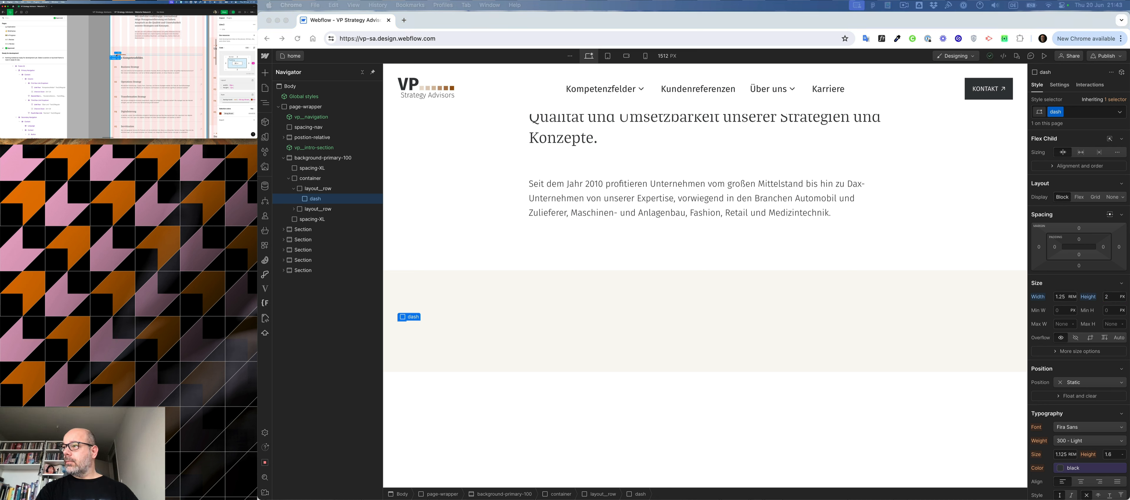
pyautogui.scroll(5, 124, 57)
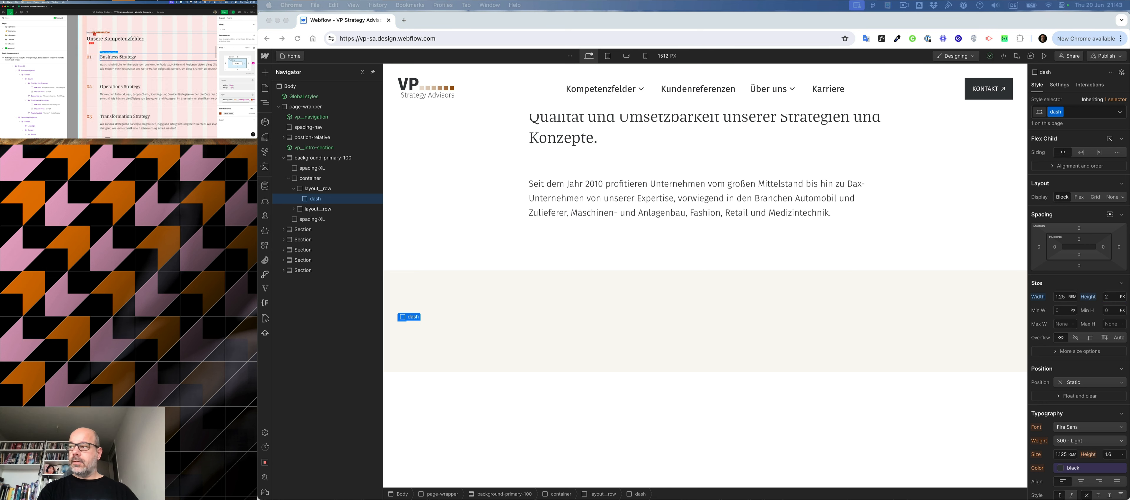
pyautogui.scroll(2, 103, 56)
pyautogui.hscroll(-1, 102, 55)
pyautogui.click(101, 45)
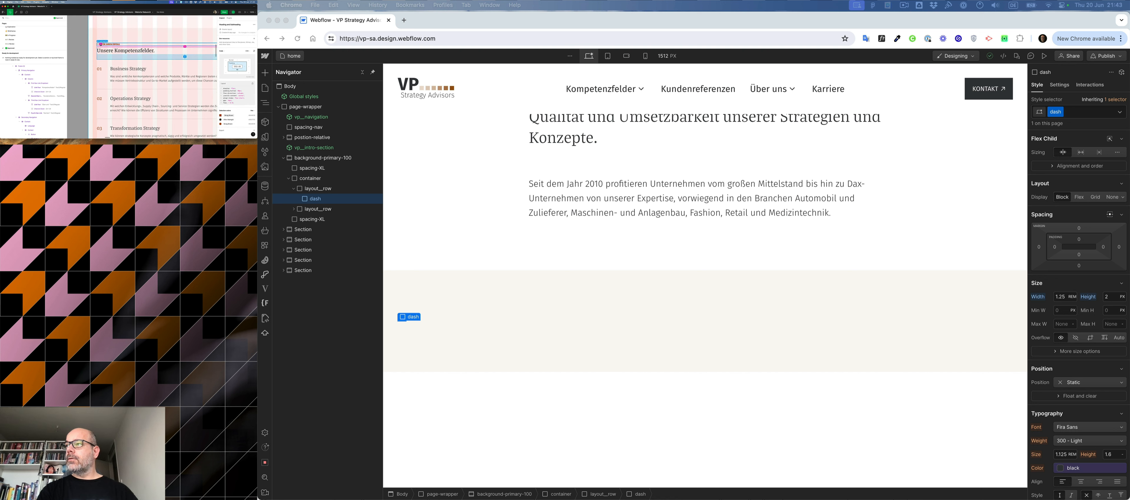
pyautogui.click(1120, 246)
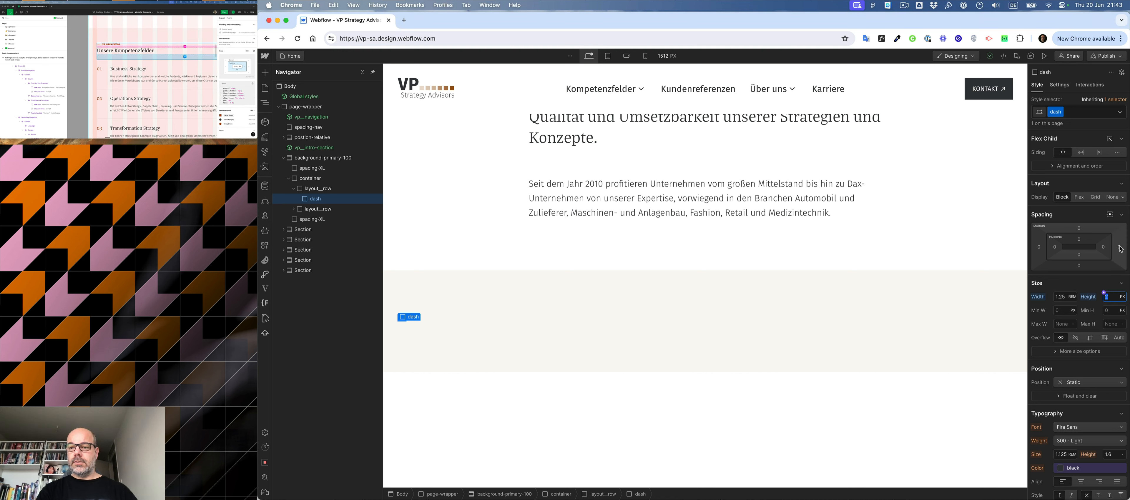
pyautogui.click(1120, 246)
pyautogui.write('1rem')
pyautogui.press('Return')
# - Set the dash's background colour to the Primary 500 variable
pyautogui.scroll(-10, 1075, 264)
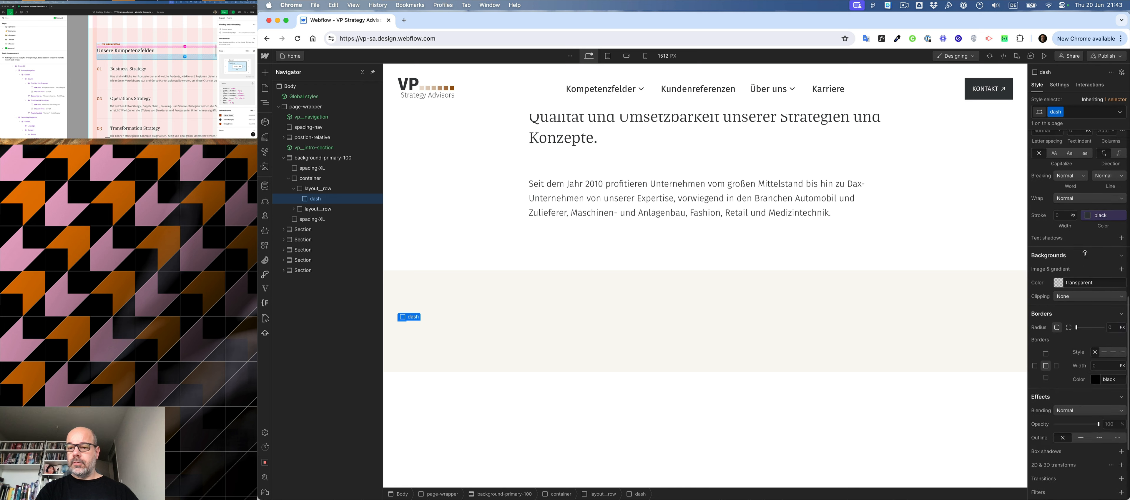
pyautogui.click(1055, 265)
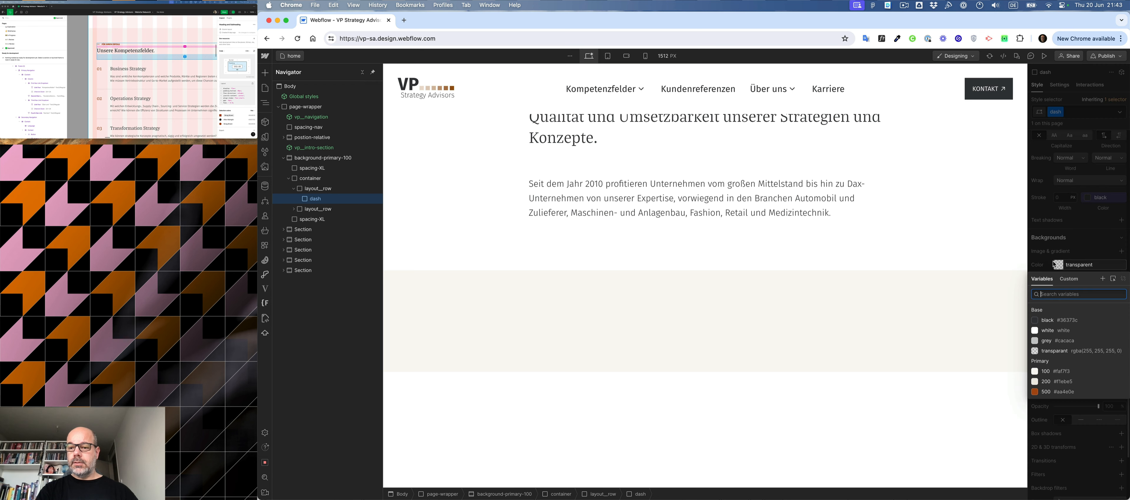
pyautogui.click(1049, 392)
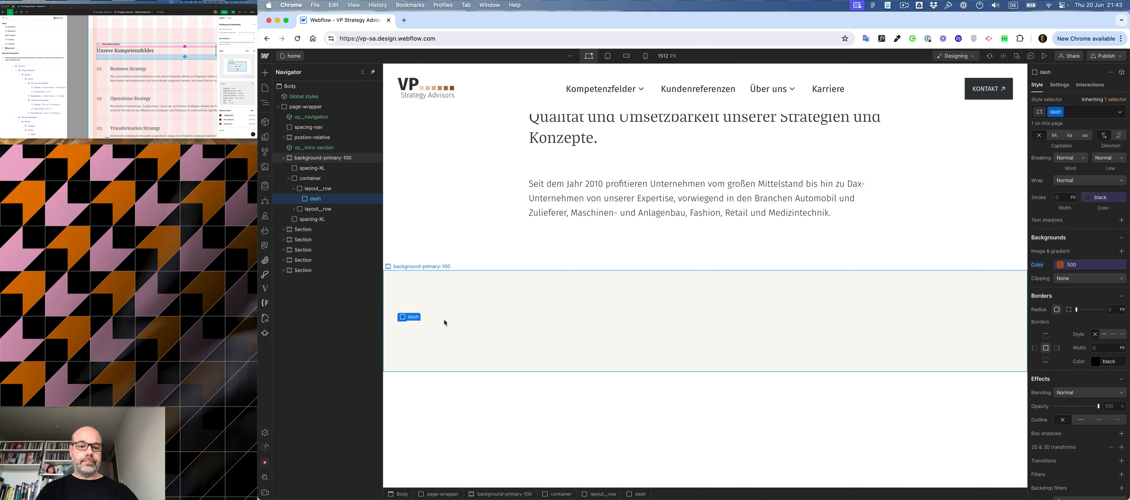
# - Insert a Text Block after the dash in the no-gutter layout__row
pyautogui.click(310, 189)
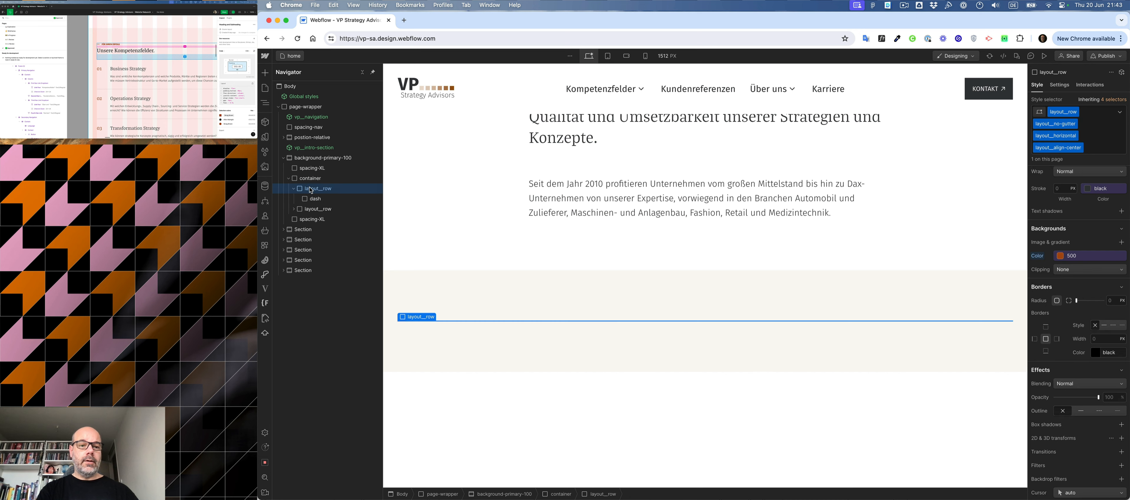
pyautogui.press('super+e')
pyautogui.write('tex')
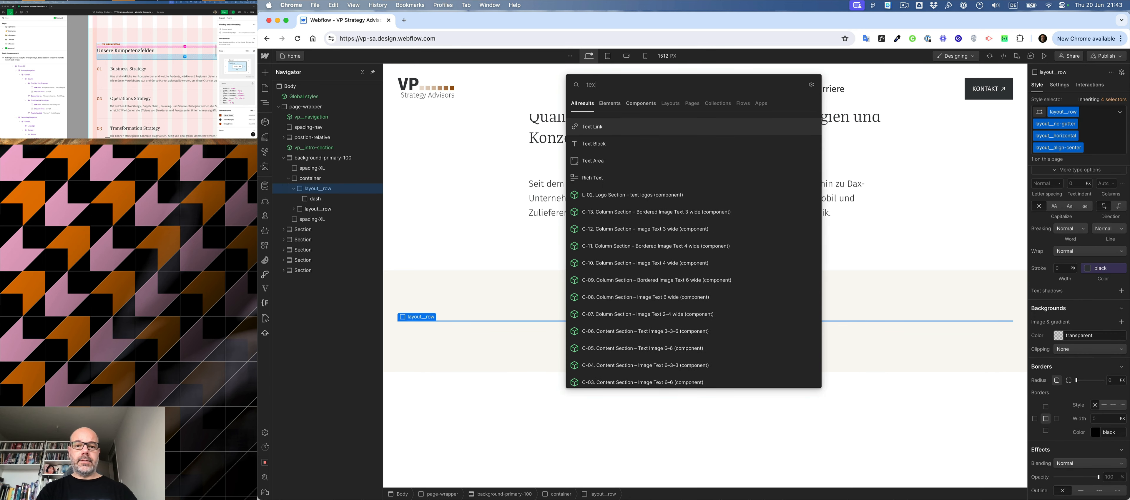
pyautogui.press('Down')
pyautogui.press('Return')
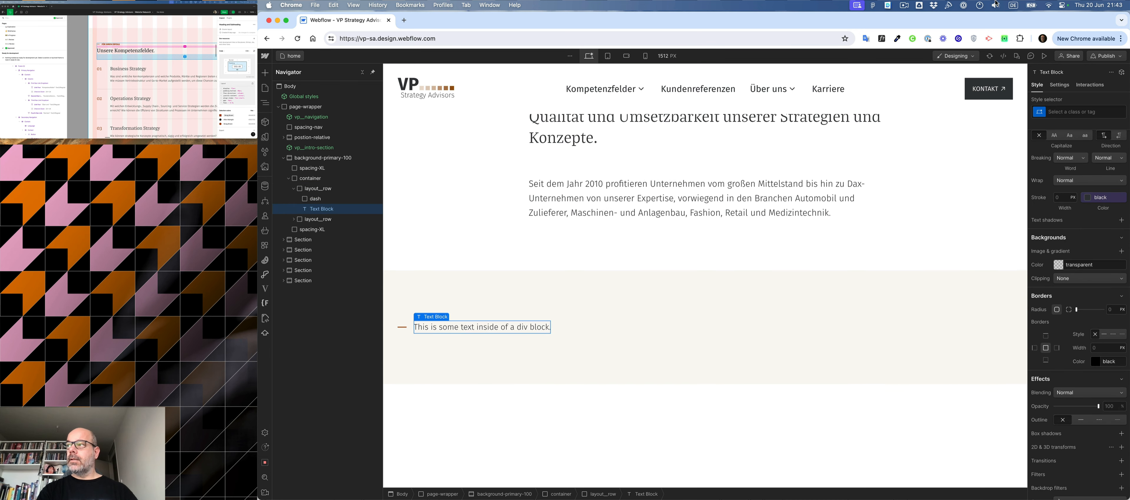
# - Copy the subheading text from the Figma design and replace the Text Block's placeholder with "für ihren erfolg"
pyautogui.click(111, 45)
pyautogui.doubleClick(110, 44)
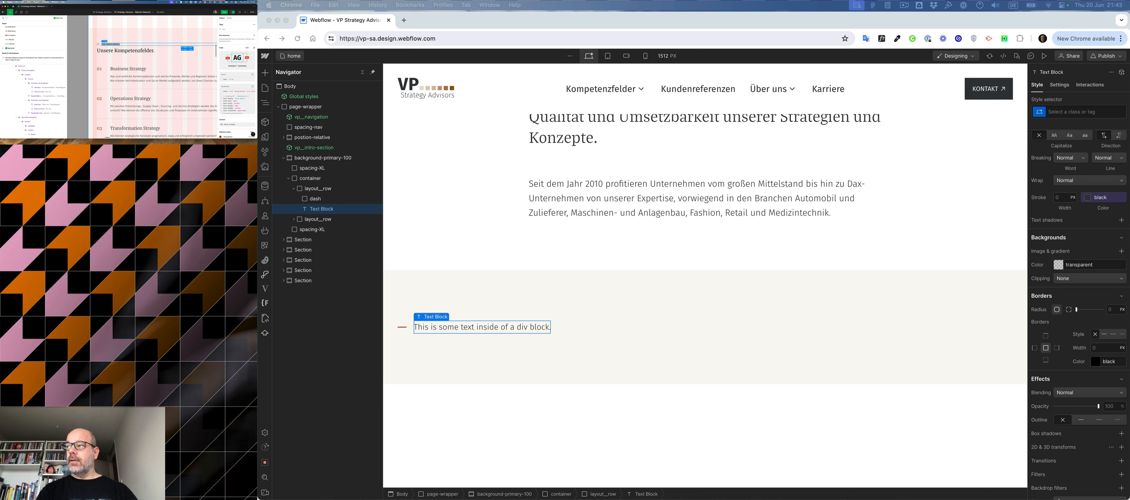
pyautogui.click(470, 329)
pyautogui.doubleClick(470, 328)
pyautogui.write('für ihren erfolg')
pyautogui.press('Escape')
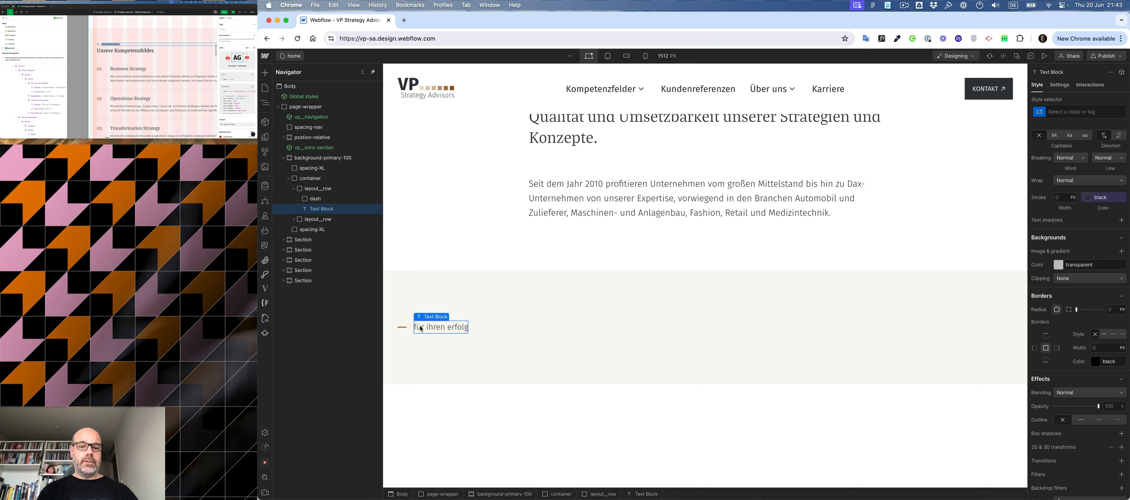
# - Give the subheading Text Block the class text-S and the combo class text-caps
pyautogui.press('super+Return')
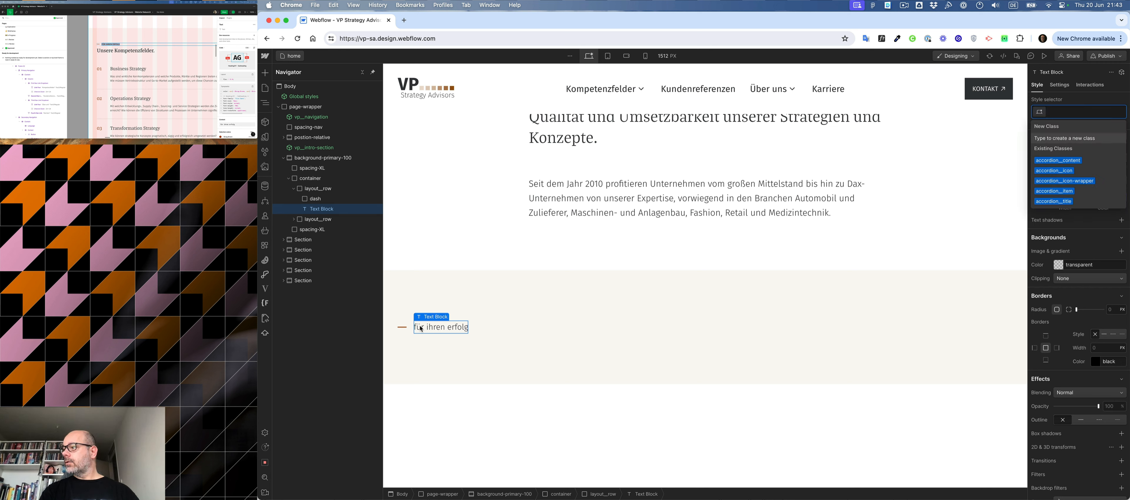
pyautogui.write('text')
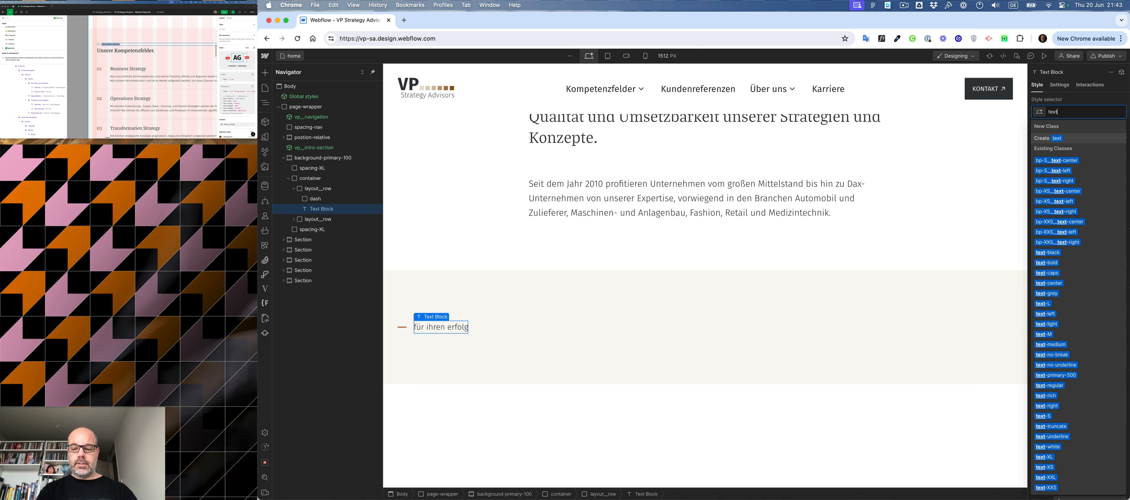
pyautogui.write('-S')
pyautogui.press('Return')
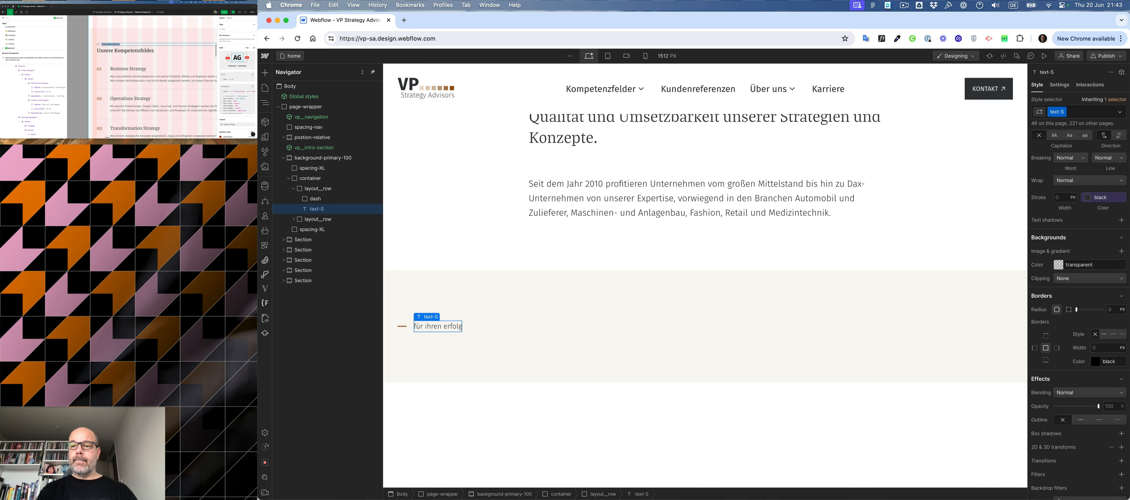
pyautogui.write('ca')
pyautogui.press('Down')
pyautogui.press('Down')
pyautogui.press('Down')
pyautogui.press('Down')
pyautogui.press('Down')
pyautogui.press('Down')
pyautogui.press('Down')
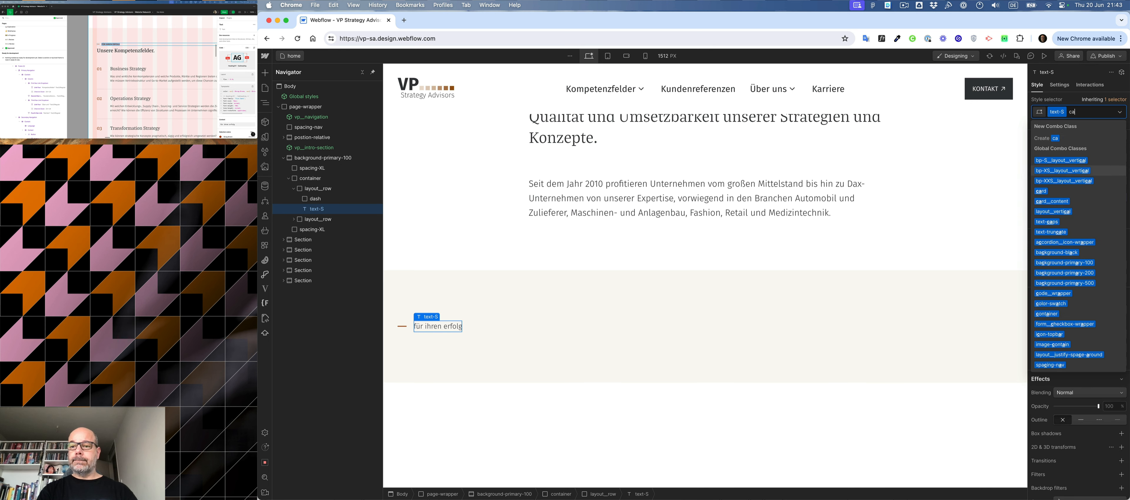
pyautogui.press('Return')
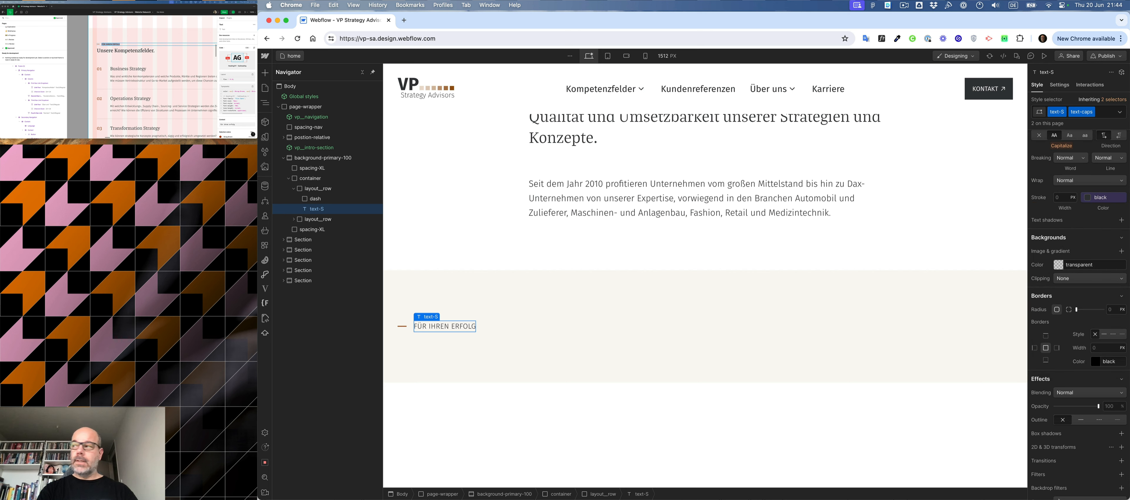
# - Add the text-bold combo class to the subheading and colour its text in the primary orange-brown
pyautogui.press('super+Return')
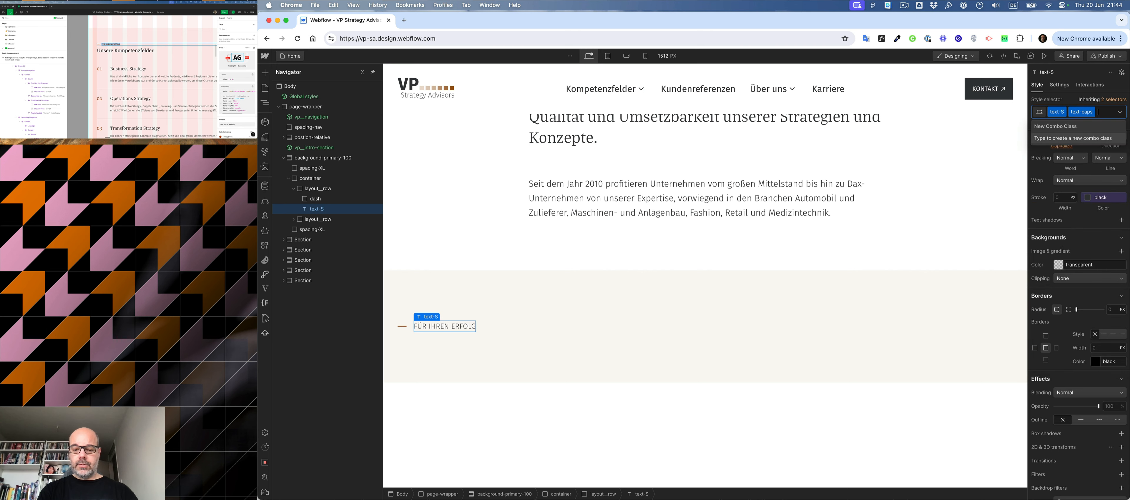
pyautogui.write('bold')
pyautogui.press('Down')
pyautogui.press('Return')
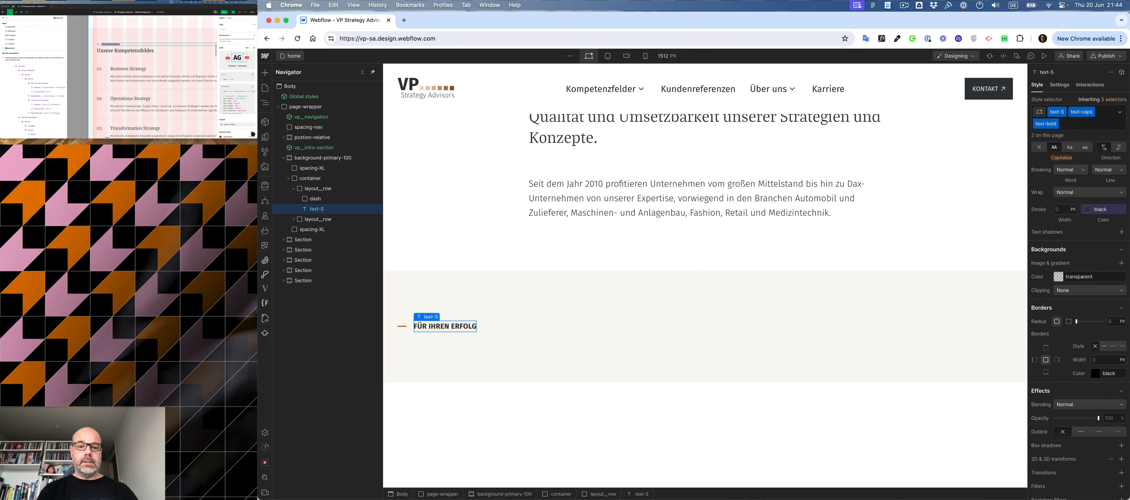
pyautogui.press('super+Return')
pyautogui.press('Escape')
pyautogui.click(494, 326)
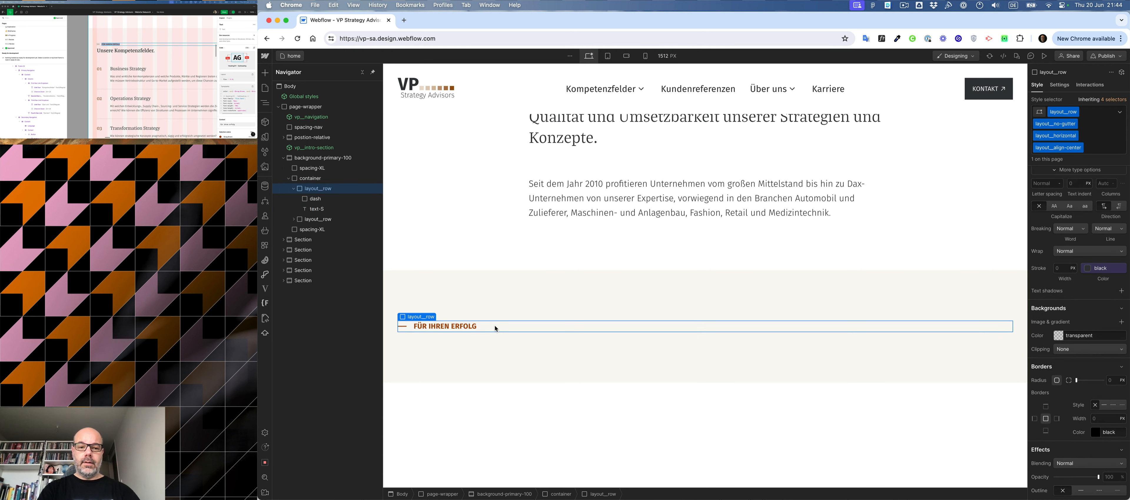
# - Collapse the subheading row and add an H2 heading to the container of the background-primary-100 section
pyautogui.click(294, 188)
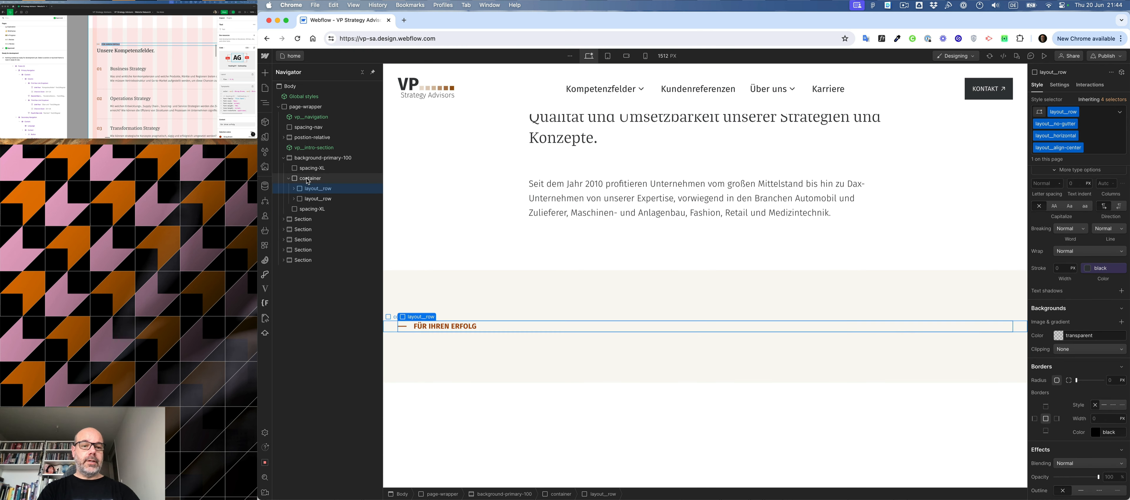
pyautogui.click(307, 182)
pyautogui.press('super+k')
pyautogui.write('h2')
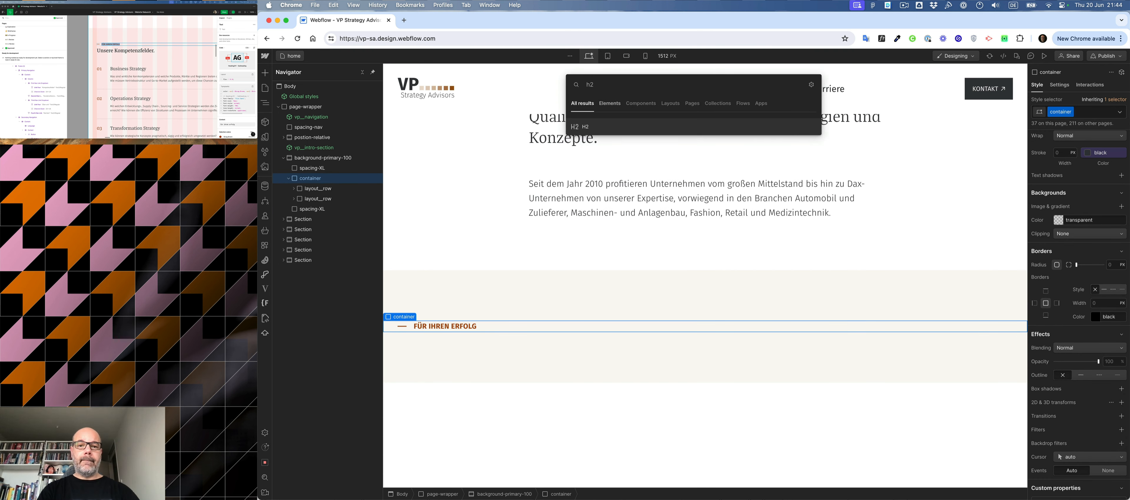
pyautogui.press('Return')
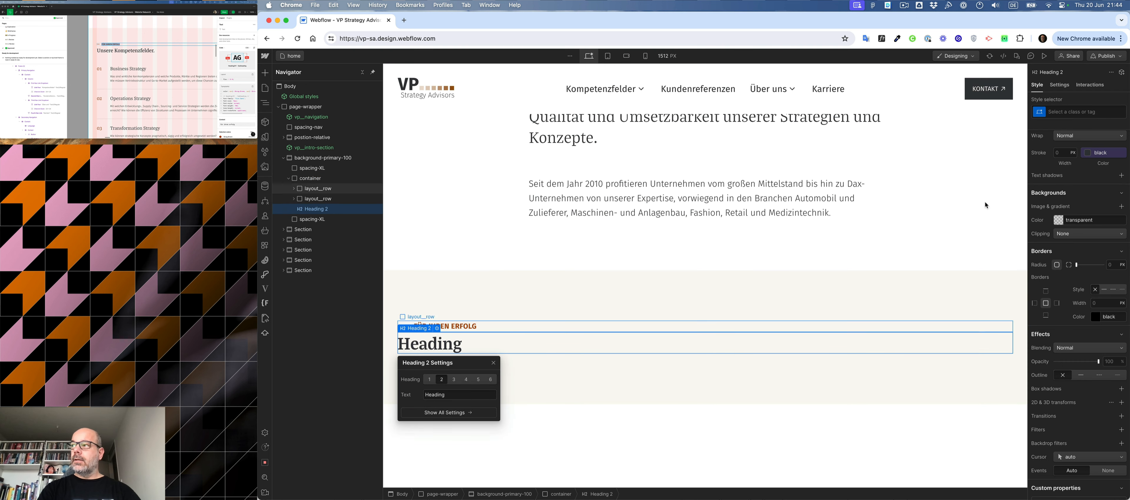
# - Check the section heading in Figma and apply the existing heading-L class to the new H2
pyautogui.click(123, 50)
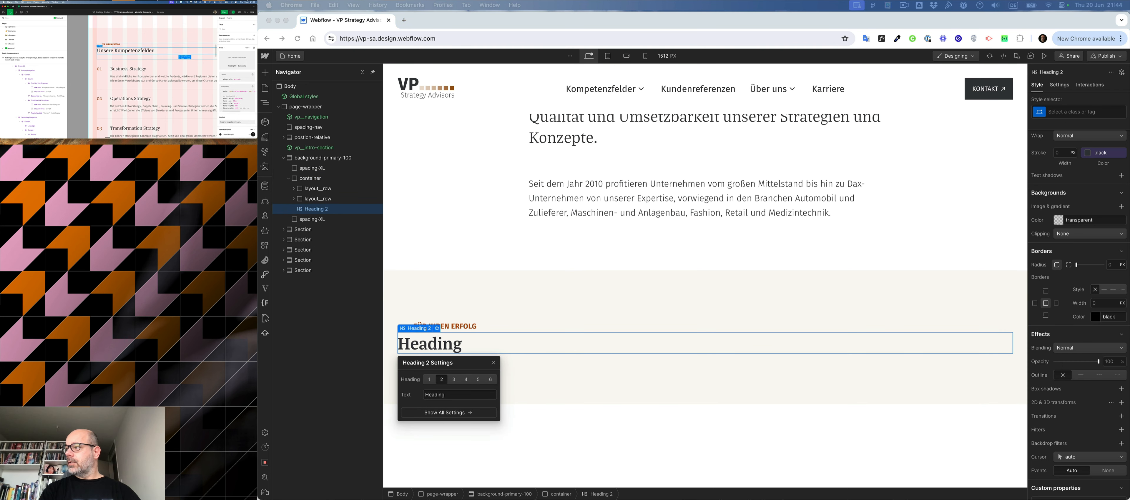
pyautogui.click(548, 345)
pyautogui.press('super+Return')
pyautogui.write('heading')
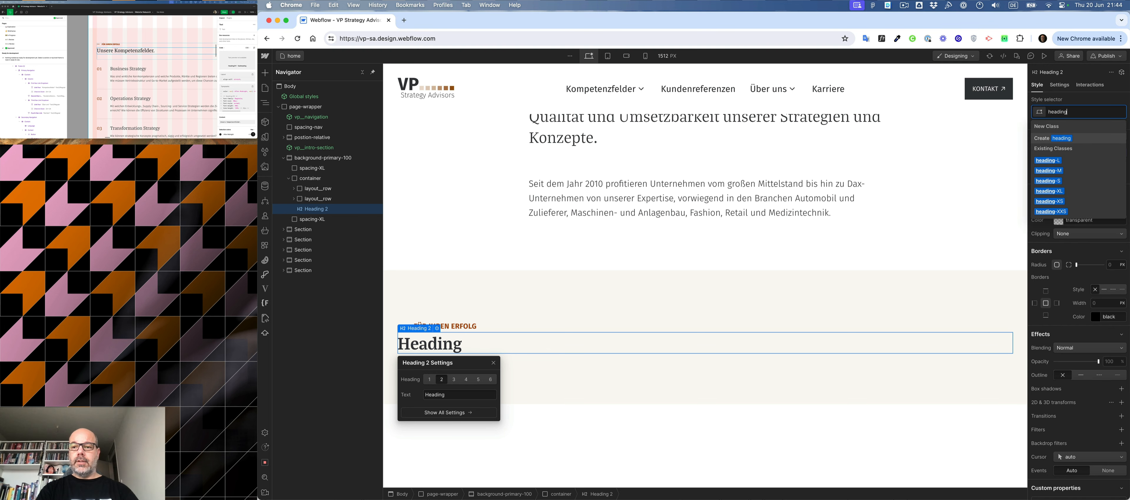
pyautogui.press('Up')
pyautogui.press('Up')
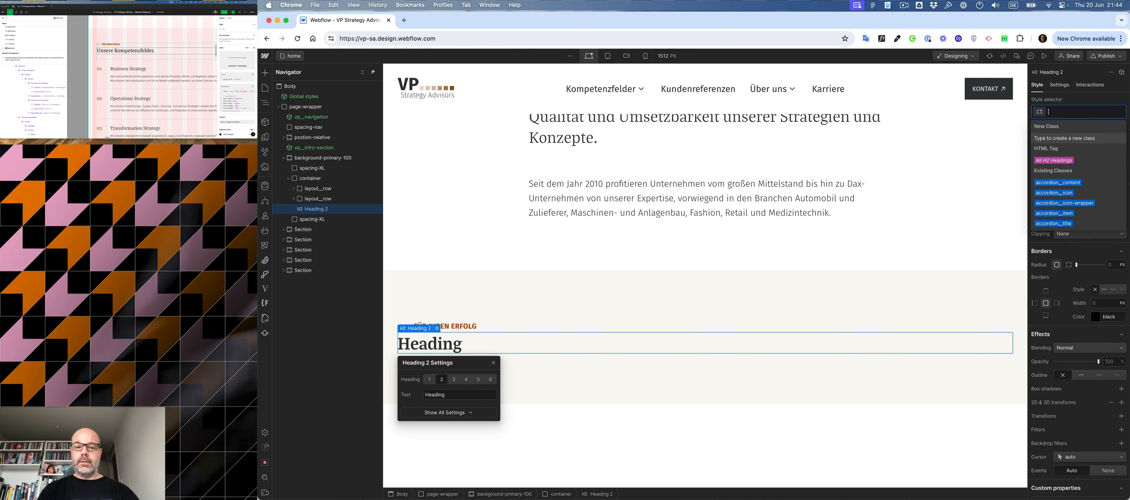
pyautogui.press('Return')
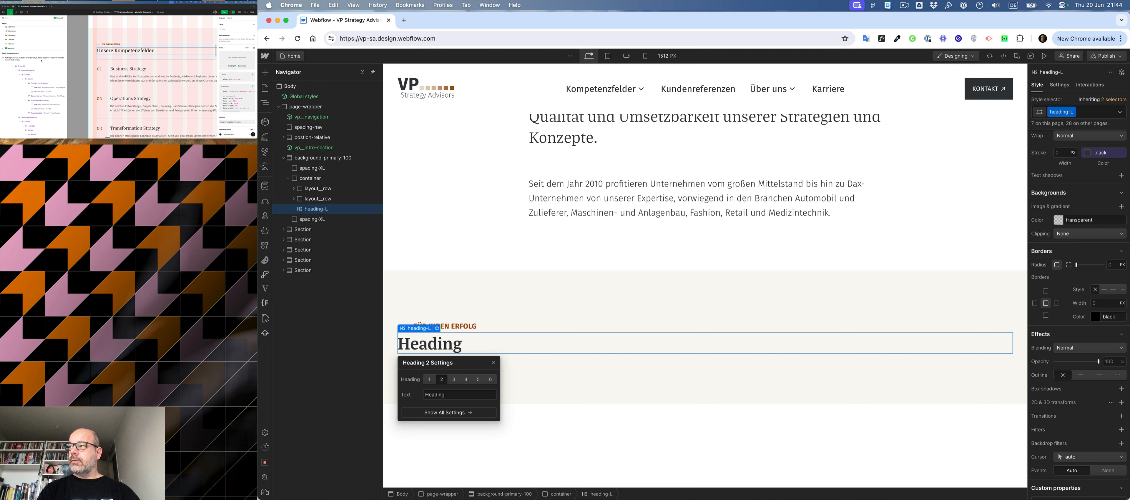
# - Copy the section heading from Figma and replace the H2's placeholder text with "Unsere Kompetenzfelder."
pyautogui.click(121, 51)
pyautogui.press('super+c')
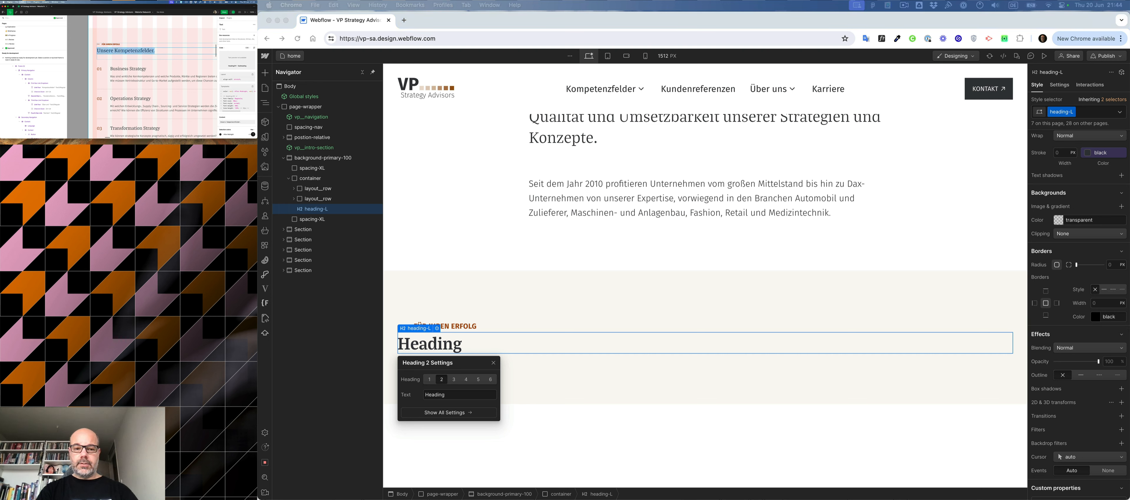
pyautogui.doubleClick(453, 344)
pyautogui.press('super+a')
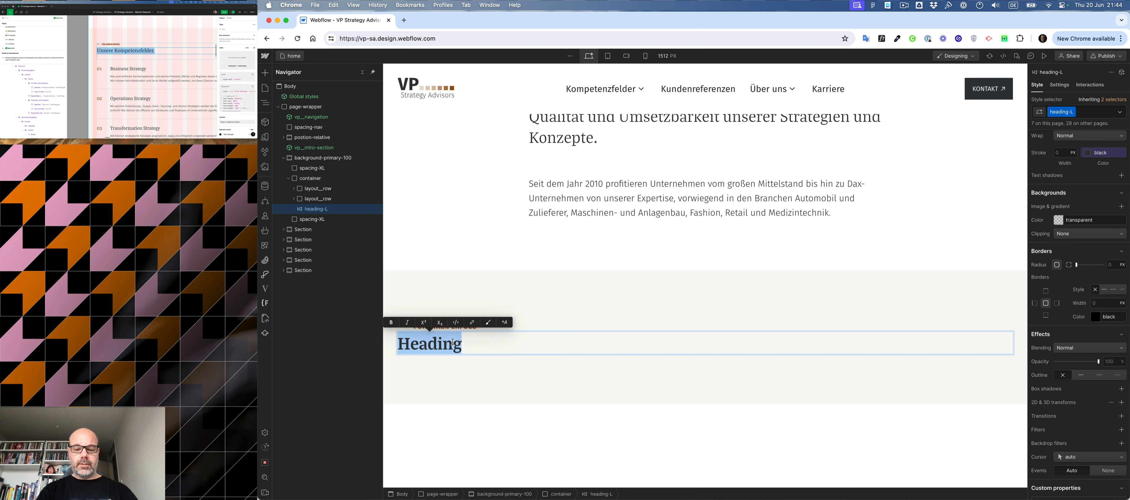
pyautogui.press('super+v')
pyautogui.click(514, 285)
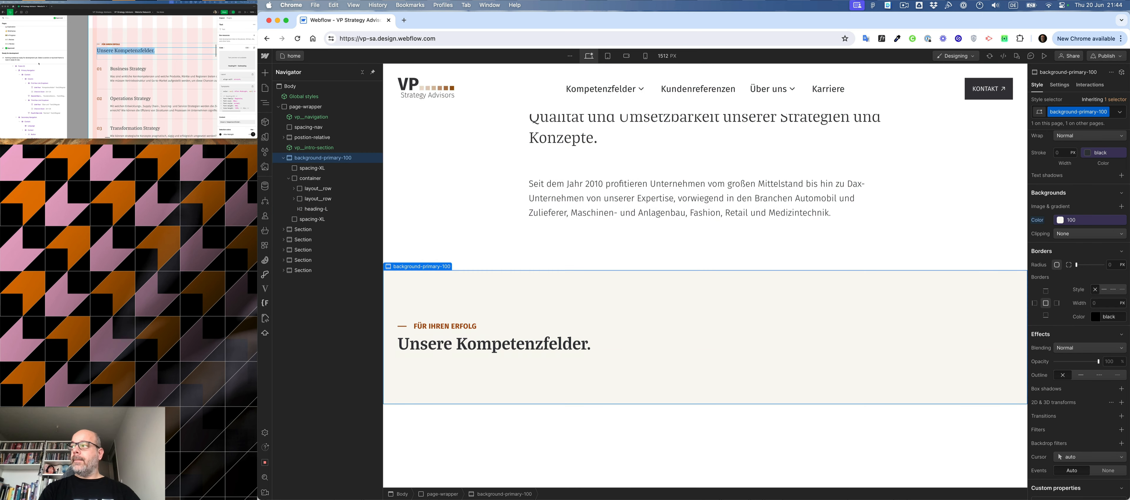
# - Move the heading-L element between the two layout rows and place a copy of the spacing-XL block directly below it
pyautogui.click(142, 60)
pyautogui.hscroll(3, 141, 60)
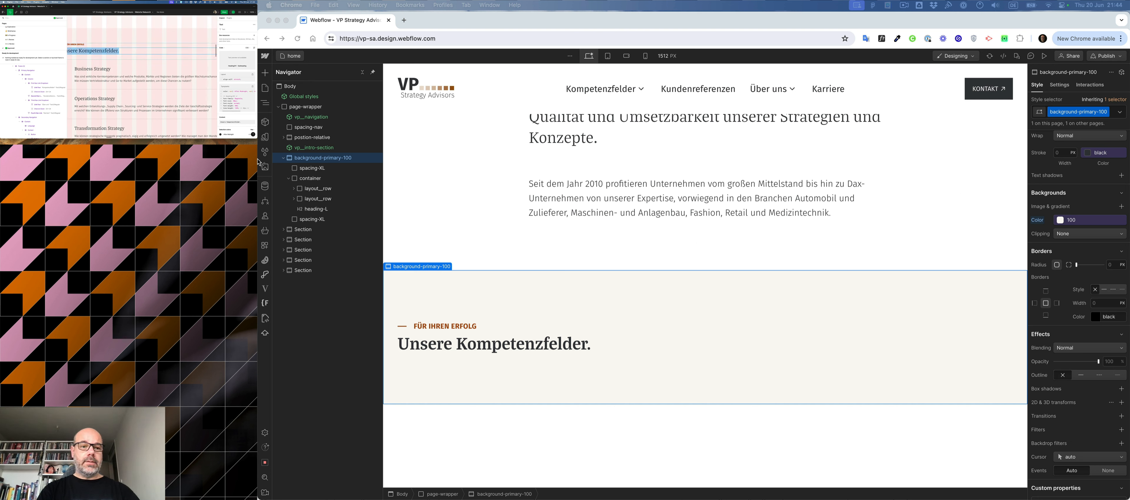
pyautogui.click(287, 182)
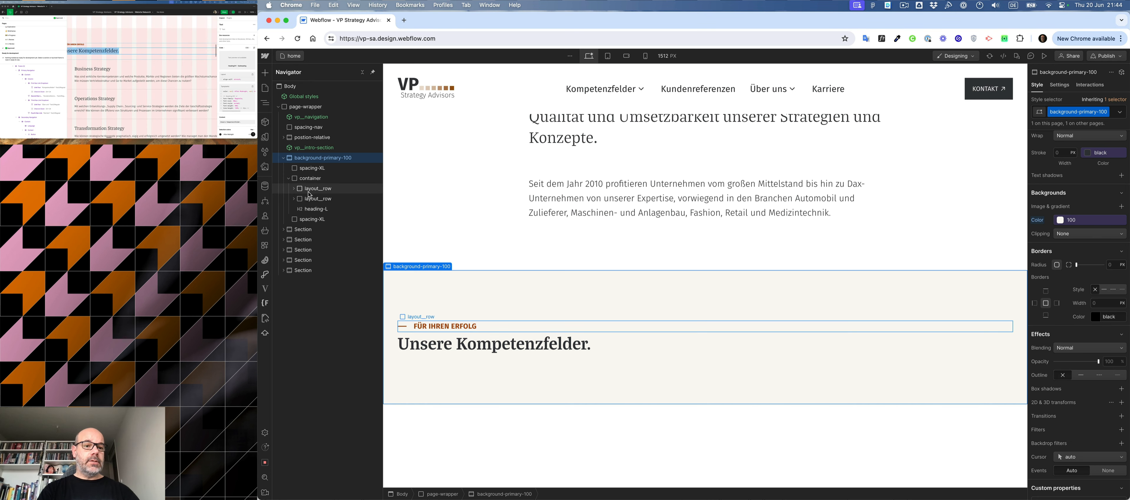
pyautogui.click(312, 209)
pyautogui.moveTo(312, 209); pyautogui.dragTo(311, 231)
pyautogui.click(302, 240)
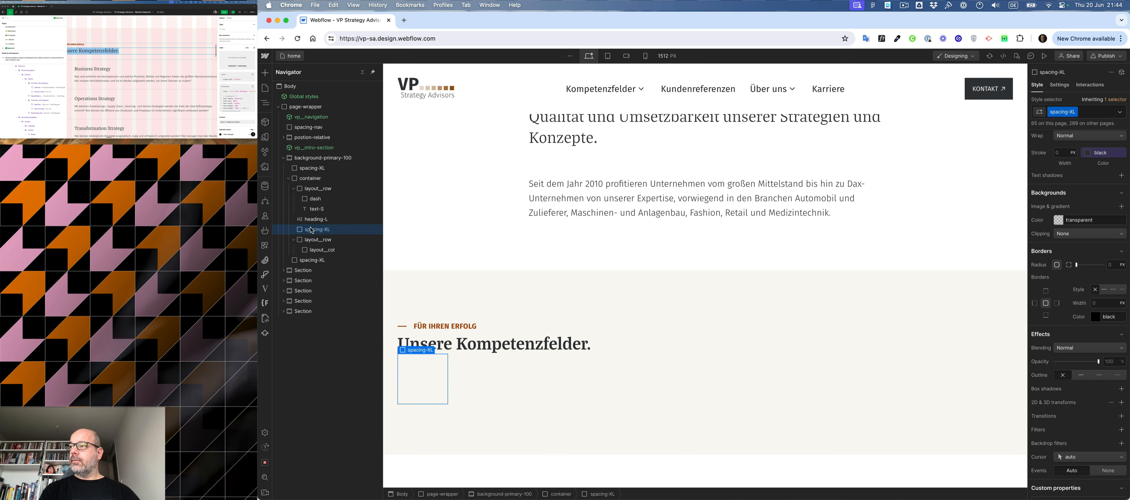
# - Replace the spacing-XL class on the block below the heading with spacing-S
pyautogui.press('super+Return')
pyautogui.press('BackSpace')
pyautogui.write('spac')
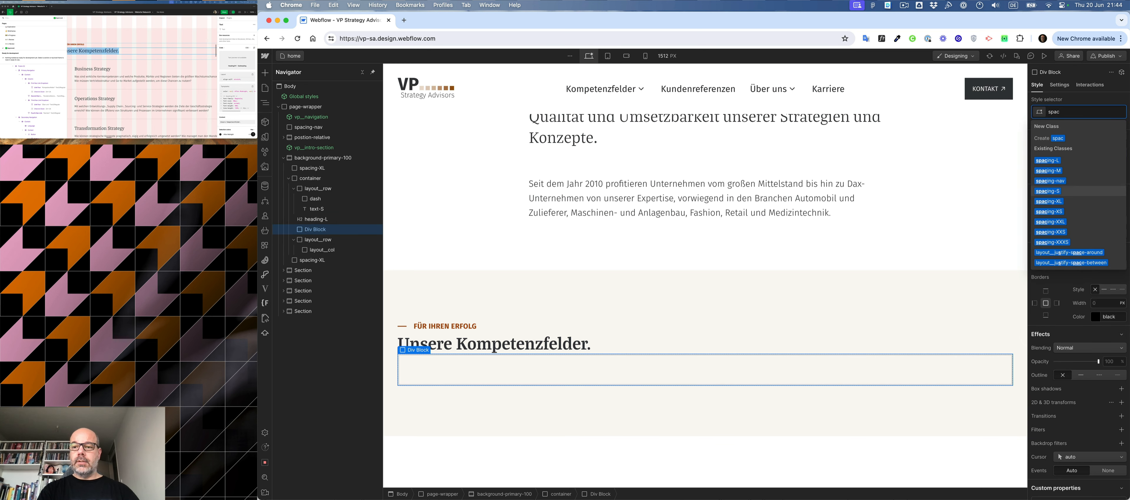
pyautogui.press('Return')
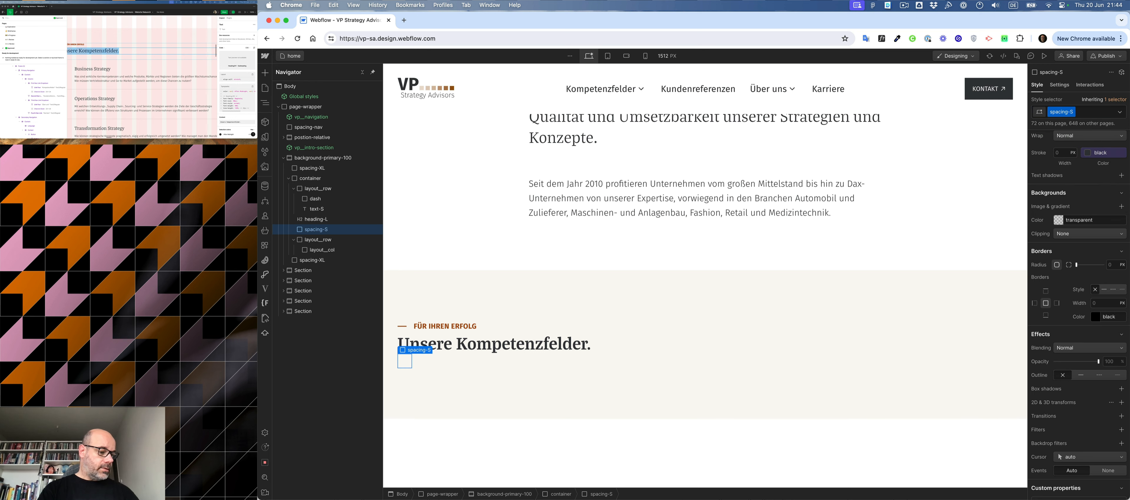
# - Switch to the Figma design and examine the layout and spacing of the numbered services list in the "Unsere Kompetenzfelder." section
pyautogui.scroll(-3, 504, 283)
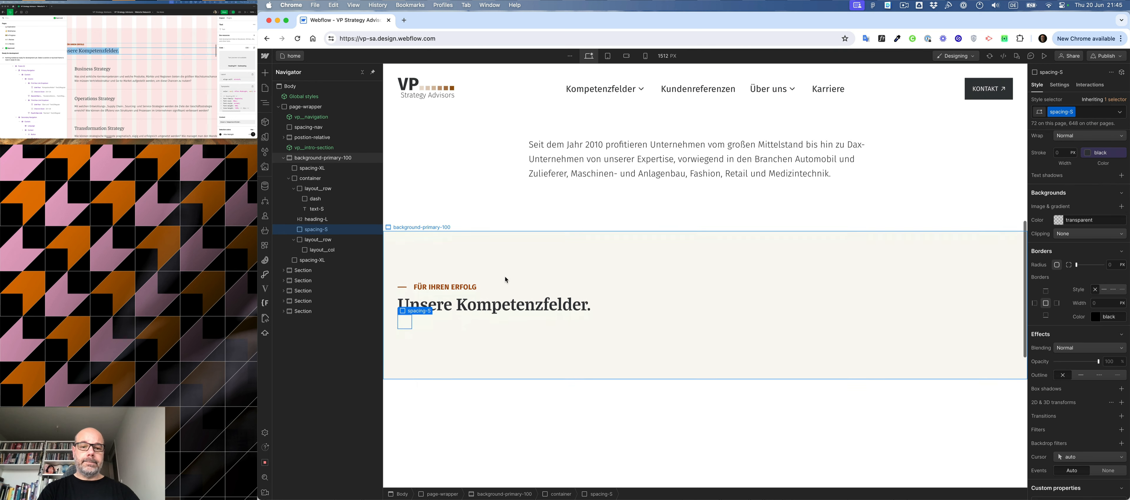
pyautogui.click(504, 283)
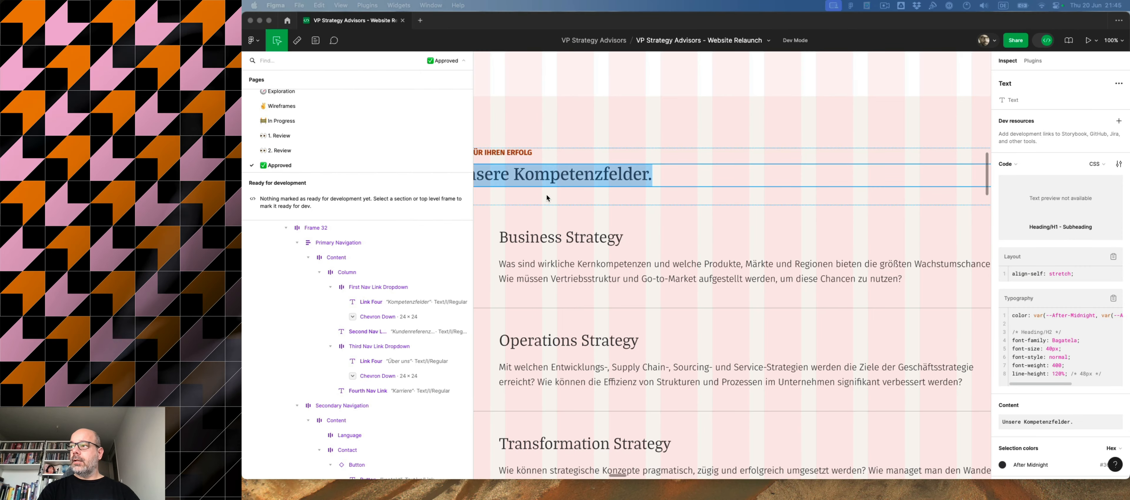
pyautogui.hscroll(3, 563, 218)
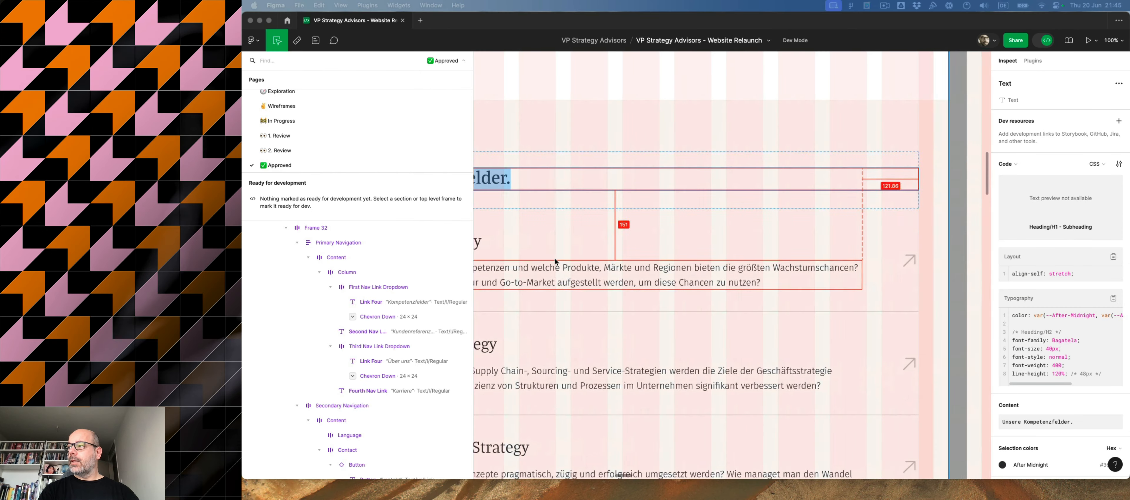
pyautogui.hscroll(-6, 555, 258)
pyautogui.hscroll(3, 555, 259)
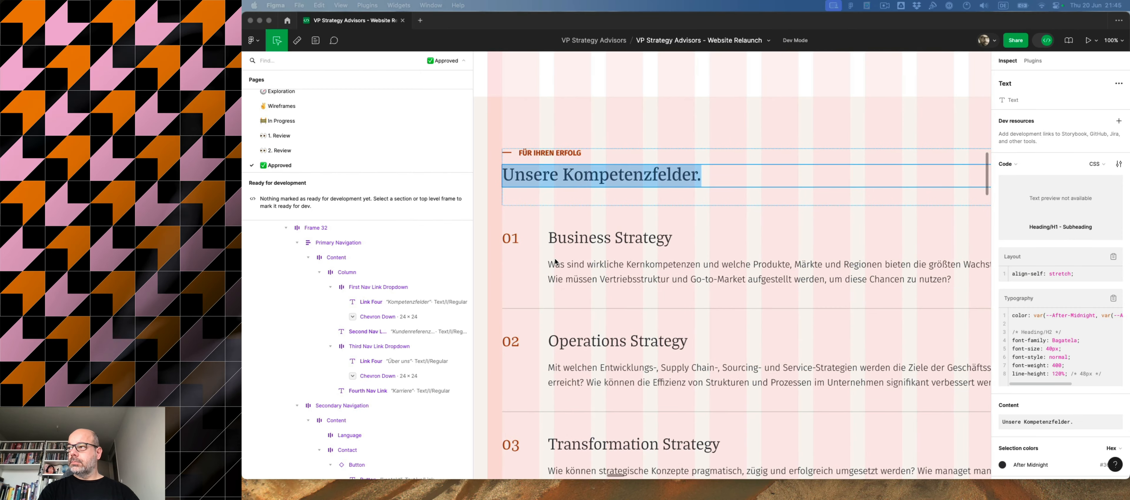
pyautogui.press('-')
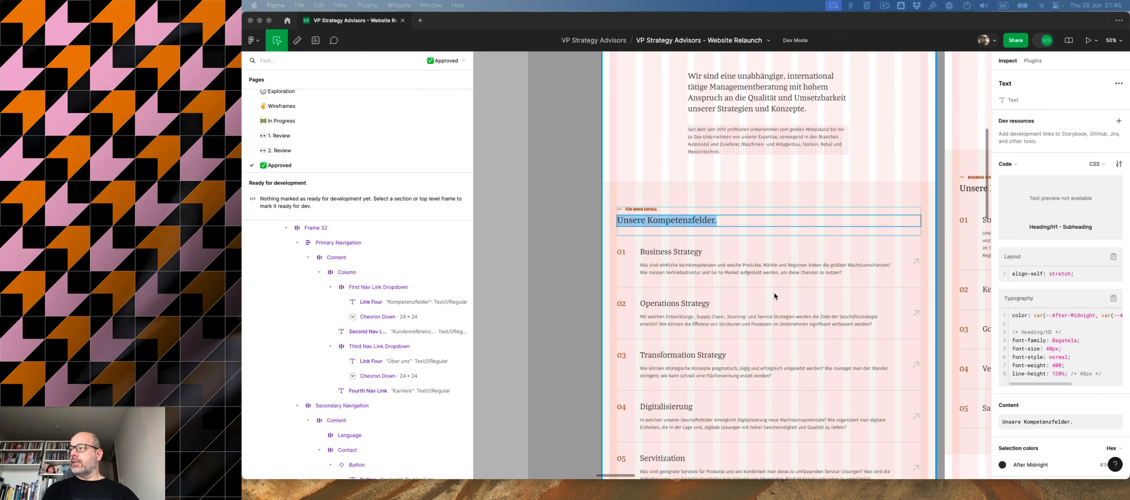
pyautogui.scroll(-4, 774, 298)
pyautogui.scroll(2, 775, 265)
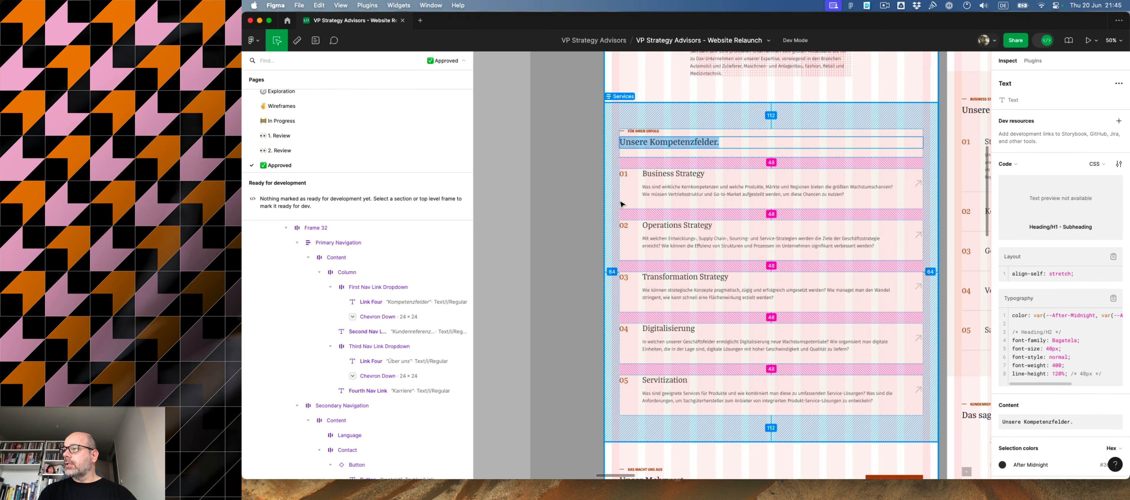
pyautogui.click(639, 168)
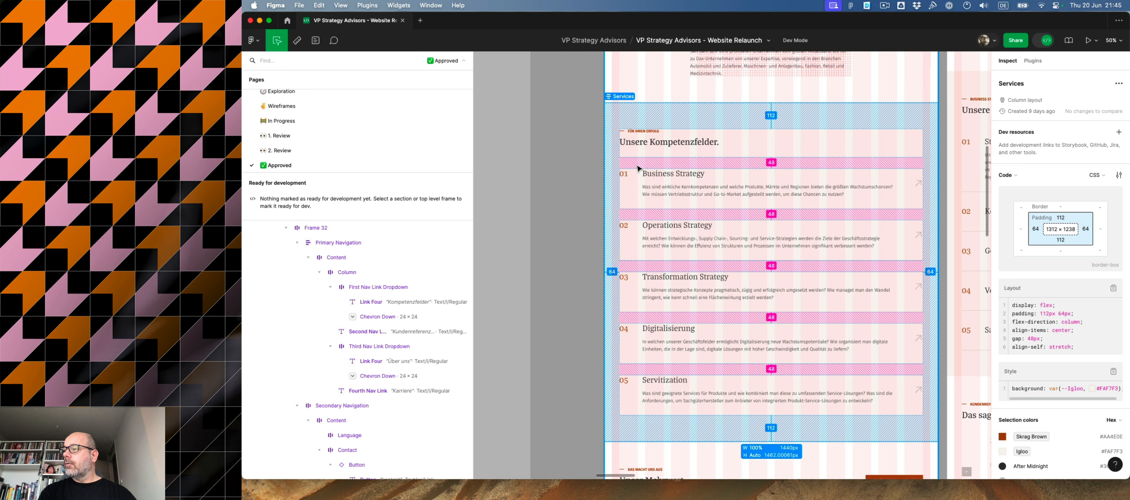
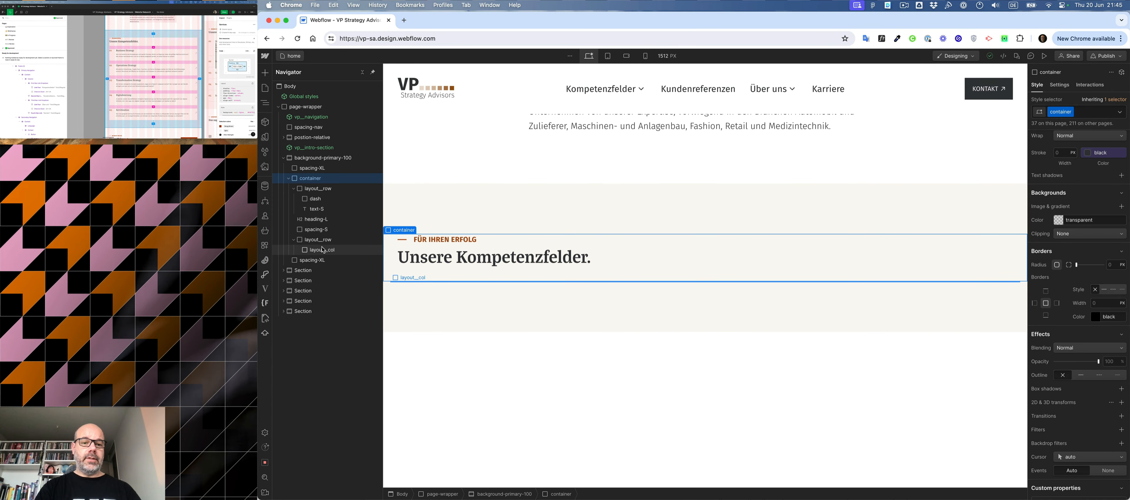
# - Duplicate the layout__col in the lower layout row twice and add the layout__col-1 combo class to the first column
pyautogui.click(319, 252)
pyautogui.press('super+d')
pyautogui.press('super+d')
pyautogui.press('super+Return')
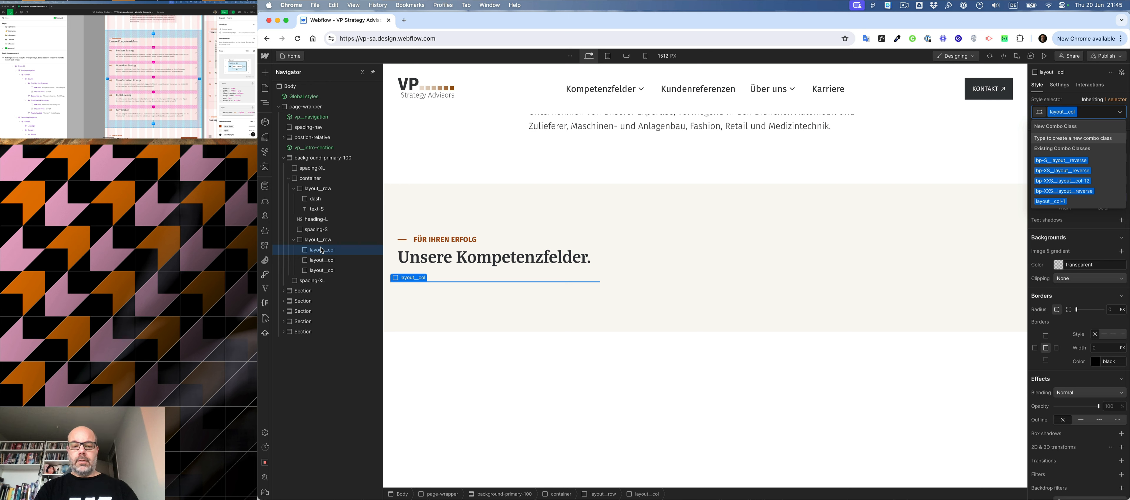
pyautogui.write('1')
pyautogui.press('Down')
pyautogui.press('Down')
pyautogui.press('Return')
pyautogui.press('Escape')
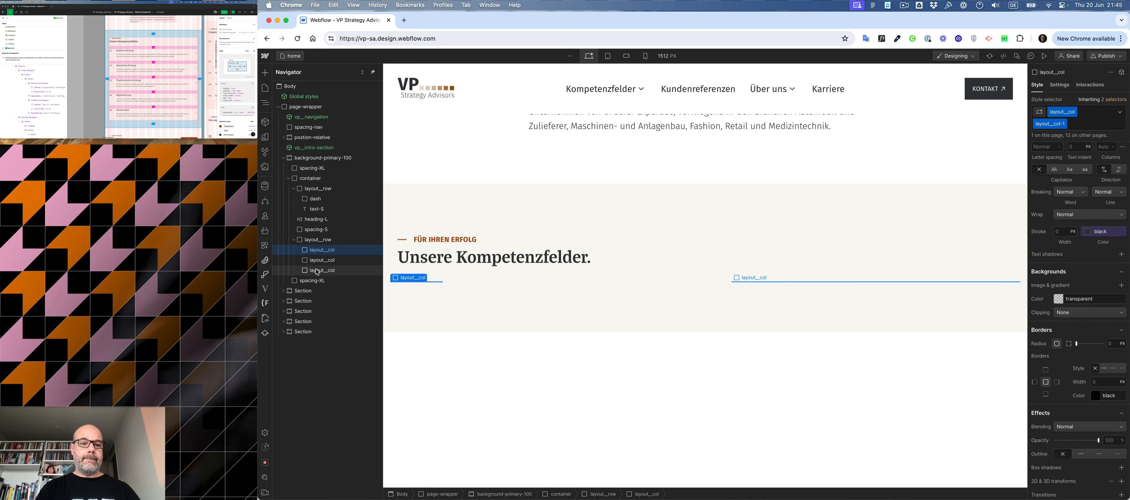
# - Add the layout__col-1 combo class to the third column of the lower layout row
pyautogui.click(317, 272)
pyautogui.press('super+Return')
pyautogui.write('1')
pyautogui.press('Down')
pyautogui.press('Down')
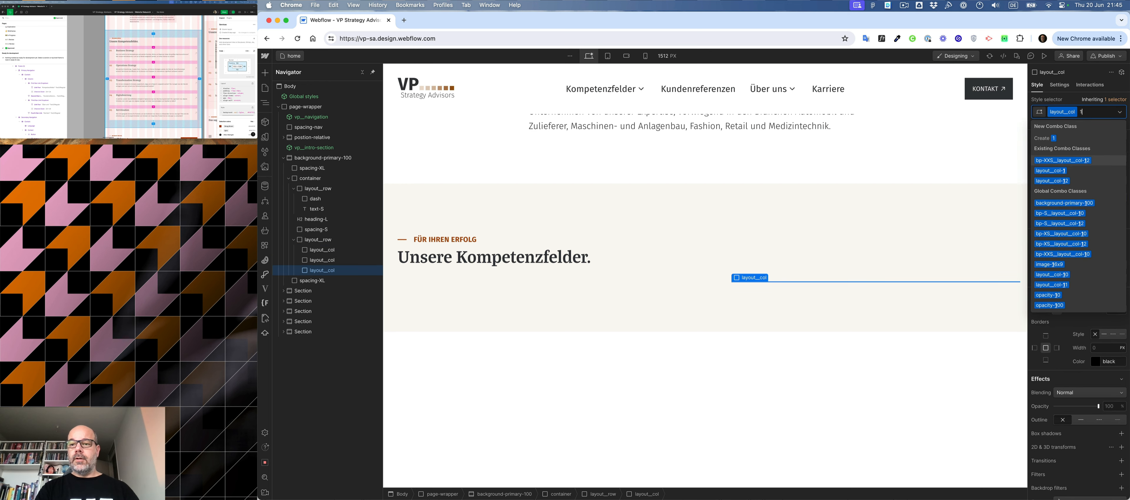
pyautogui.press('Return')
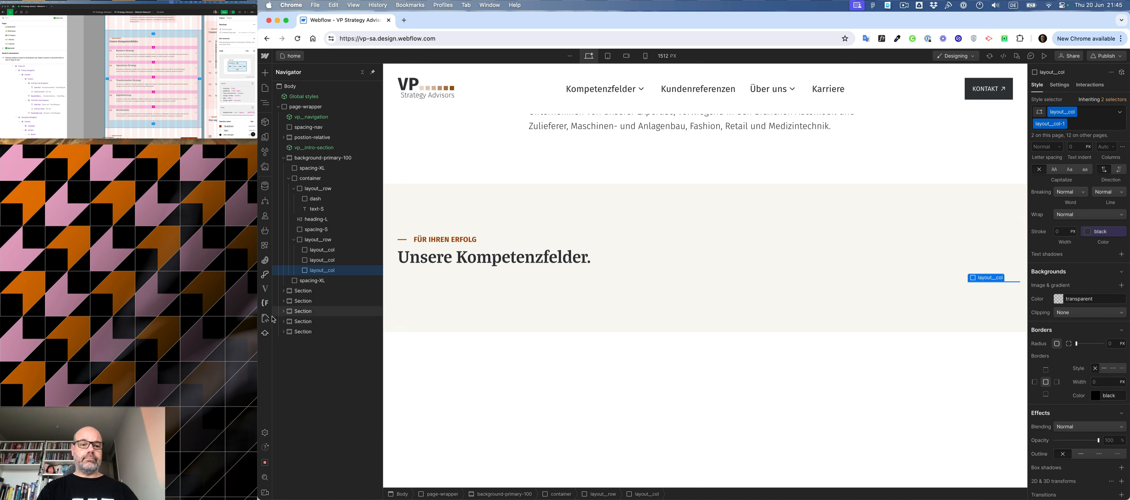
# - Insert a text block into the first column and replace its placeholder text with "01"
pyautogui.click(318, 250)
pyautogui.press('super+k')
pyautogui.write('te')
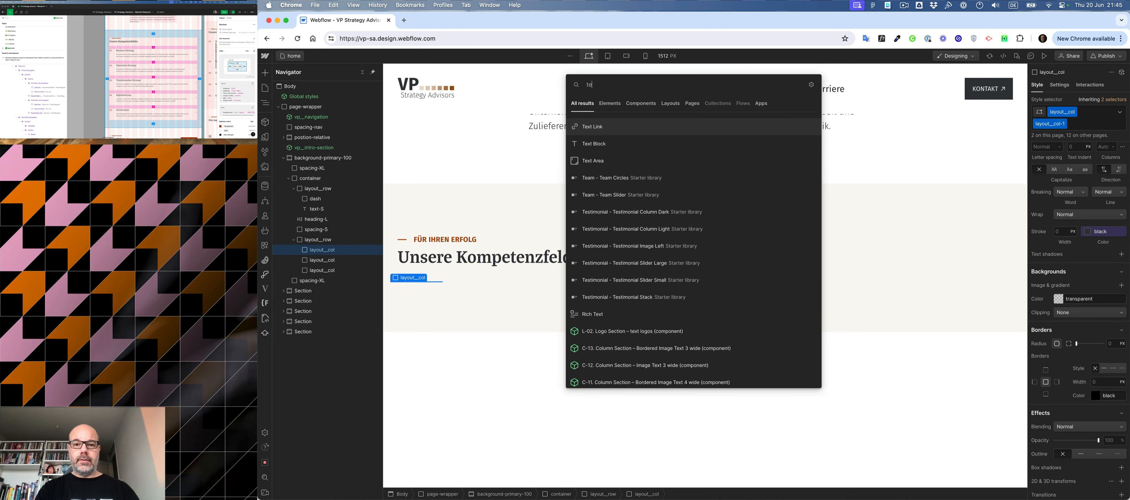
pyautogui.press('Down')
pyautogui.press('Return')
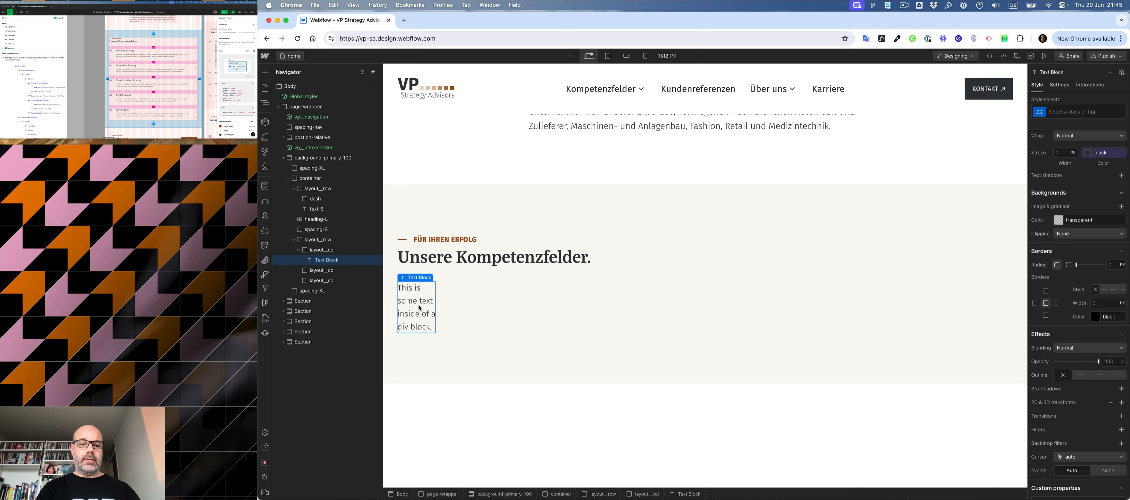
pyautogui.doubleClick(419, 304)
pyautogui.write('01')
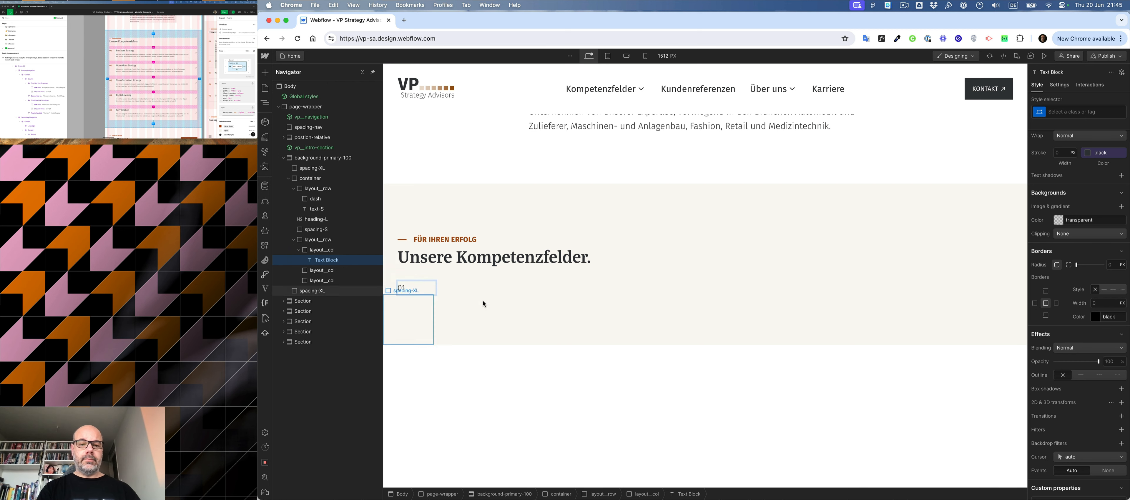
# - Insert an H3 heading into the middle column of the lower layout row
pyautogui.click(495, 290)
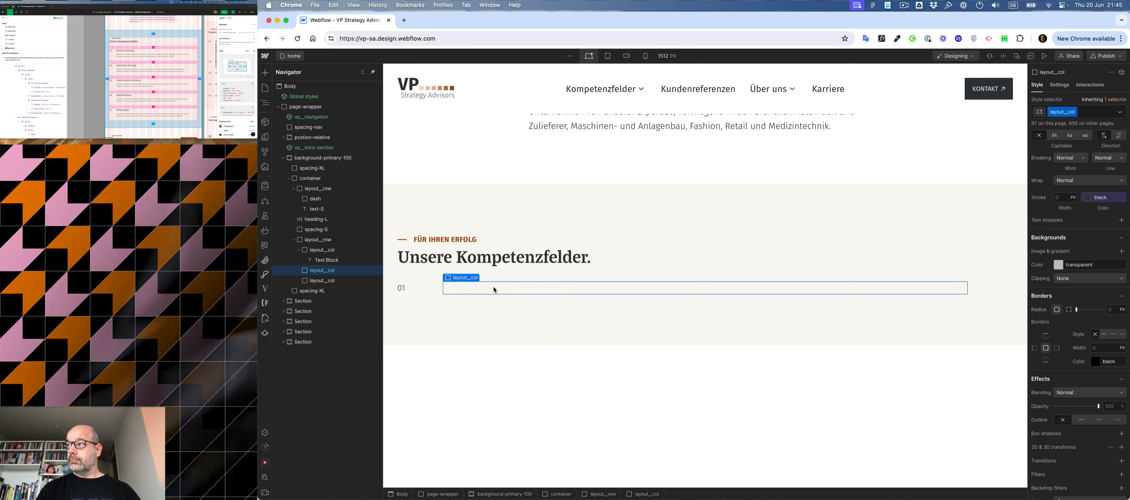
pyautogui.press('super+e')
pyautogui.write('h3')
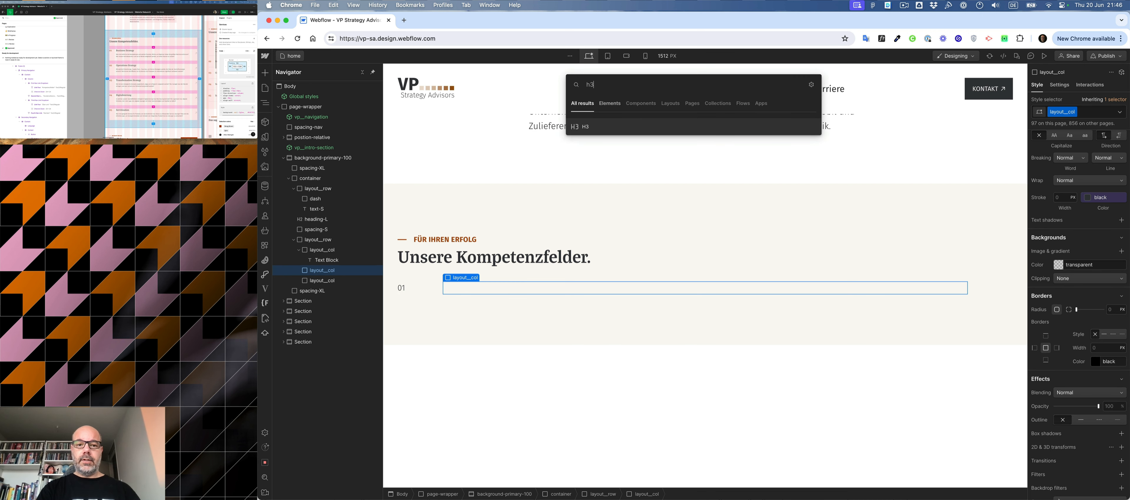
pyautogui.press('Return')
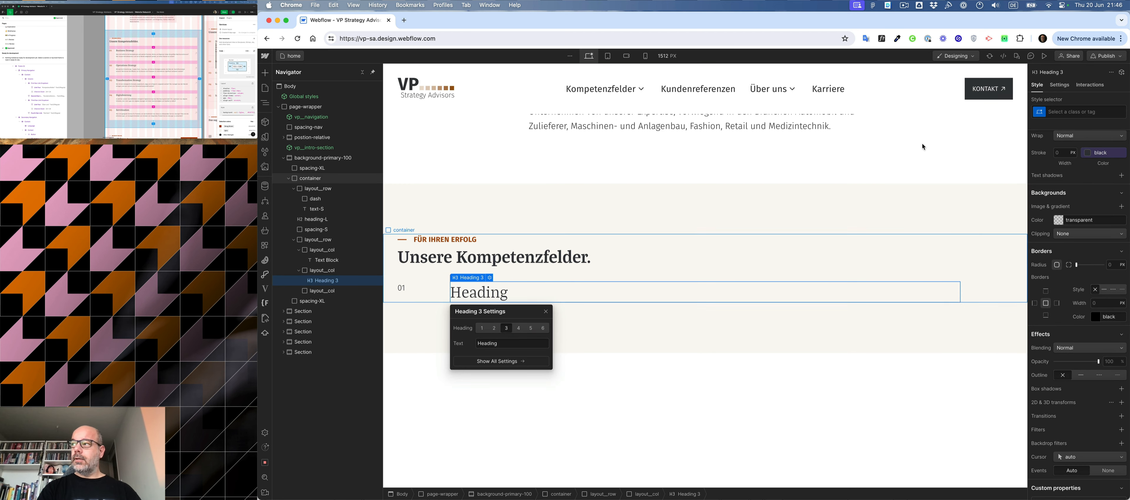
# - Check the first service title's style in the Figma design and apply the heading-M class to the H3 in Webflow
pyautogui.click(127, 50)
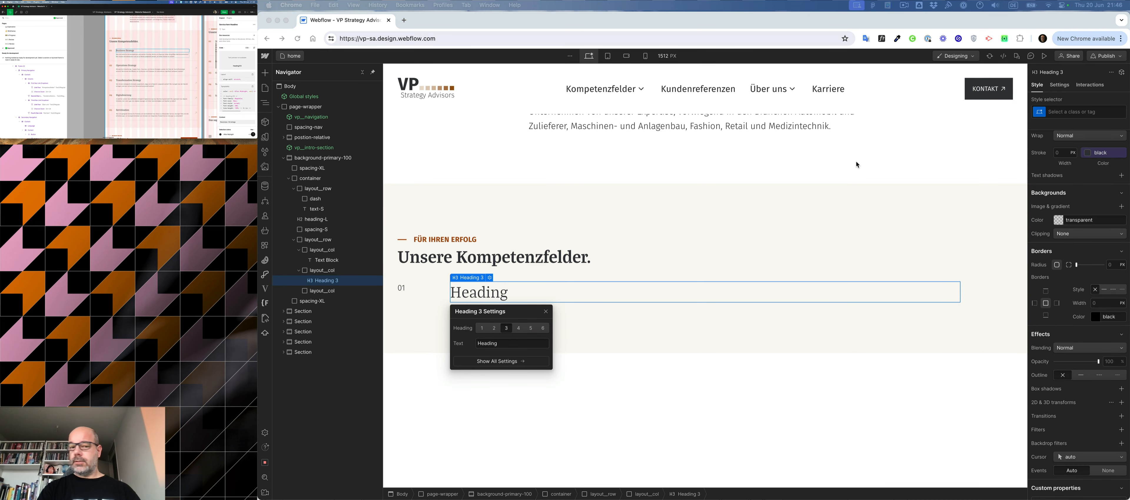
pyautogui.click(570, 297)
pyautogui.press('super+Return')
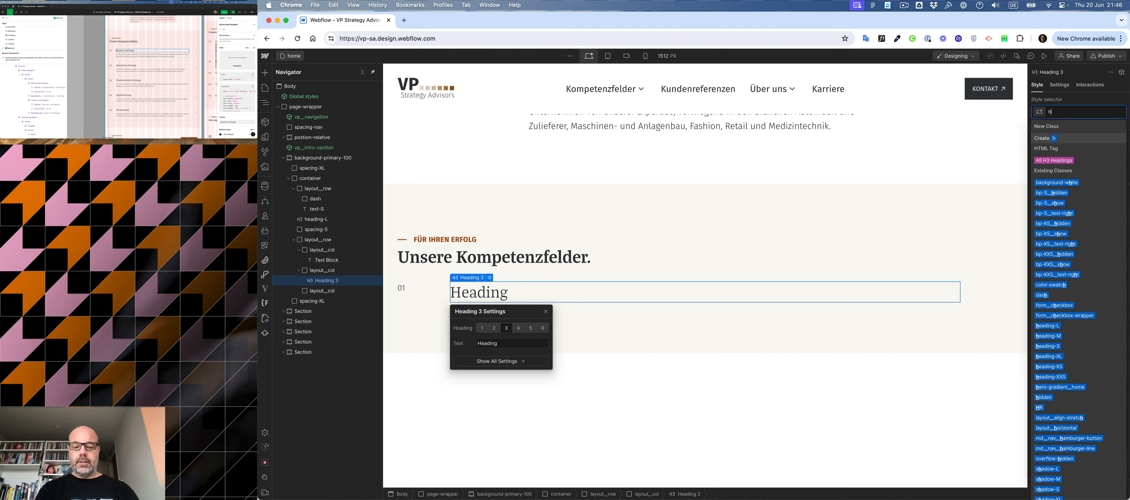
pyautogui.write('heading')
pyautogui.press('Down')
pyautogui.press('Down')
pyautogui.press('Return')
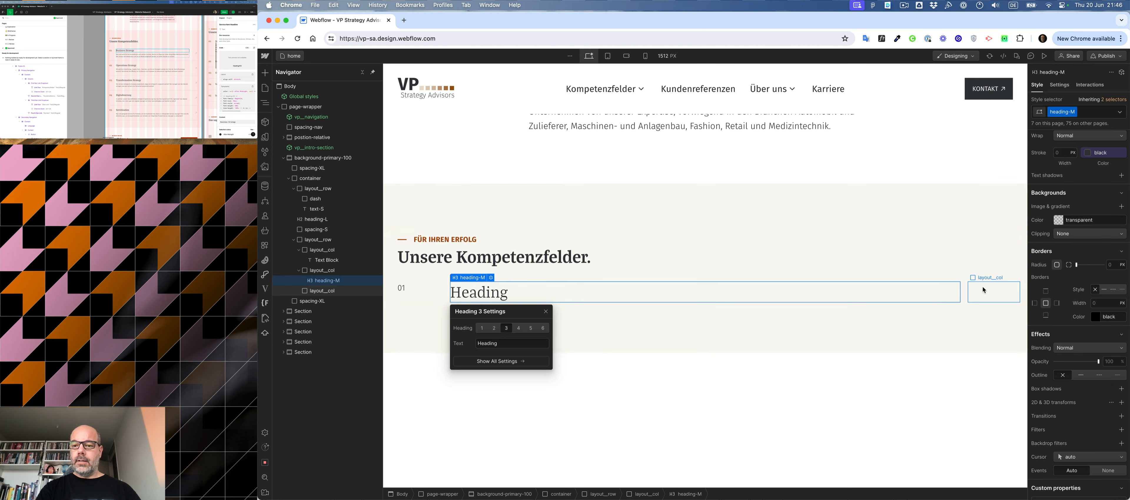
# - Check the spacing below the service title in Figma, then insert a div block with the spacing-XXS class below the H3
pyautogui.click(984, 289)
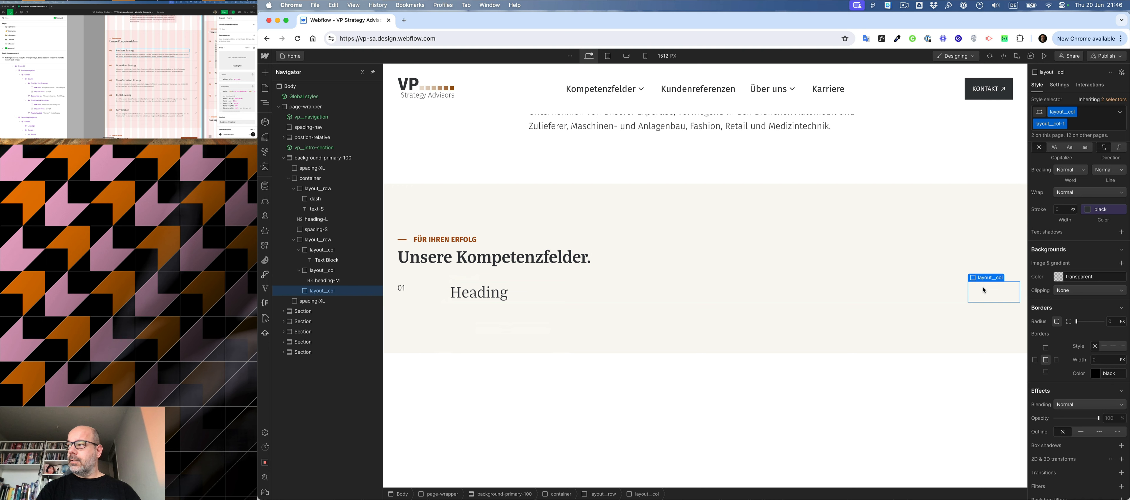
pyautogui.click(623, 296)
pyautogui.click(140, 39)
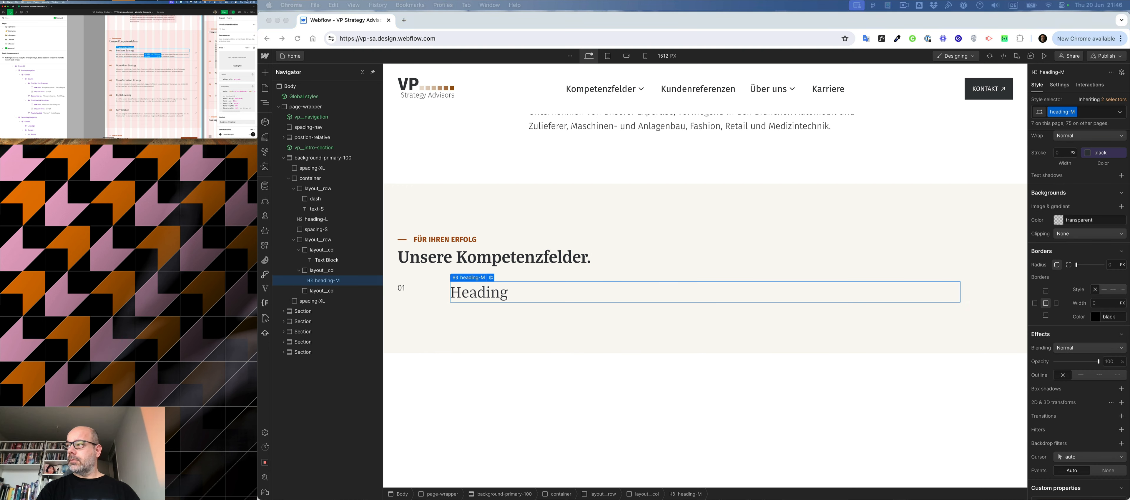
pyautogui.click(494, 299)
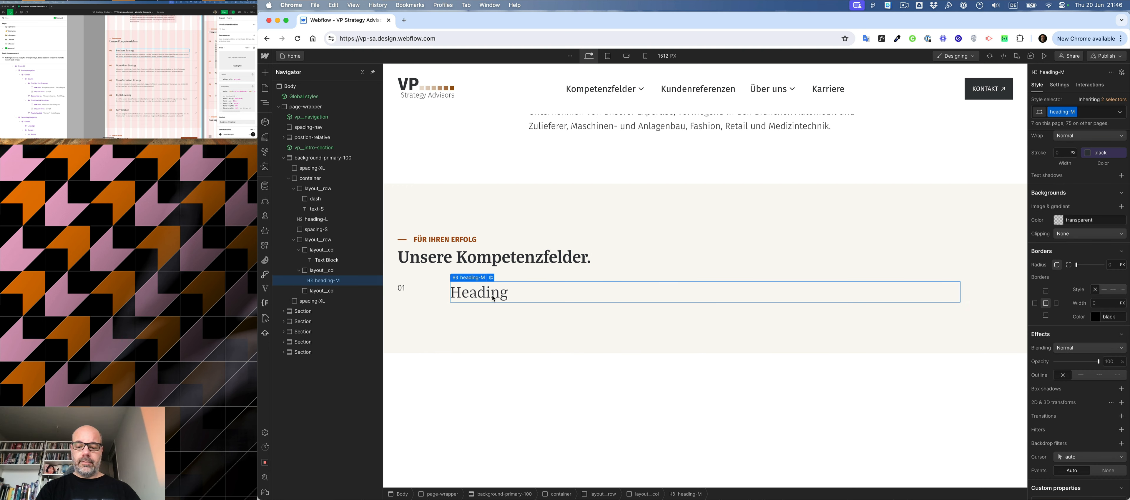
pyautogui.press('super+k')
pyautogui.write('div')
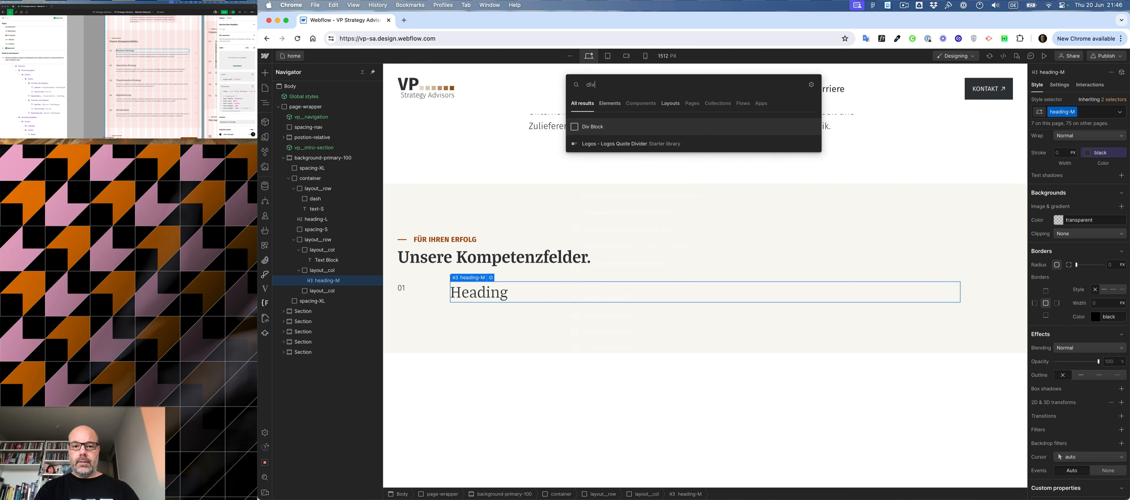
pyautogui.press('Return')
pyautogui.press('super+Return')
pyautogui.write('spa')
pyautogui.press('Down')
pyautogui.press('Down')
pyautogui.press('Down')
pyautogui.press('Down')
pyautogui.press('Down')
pyautogui.press('Down')
pyautogui.press('Down')
pyautogui.press('Down')
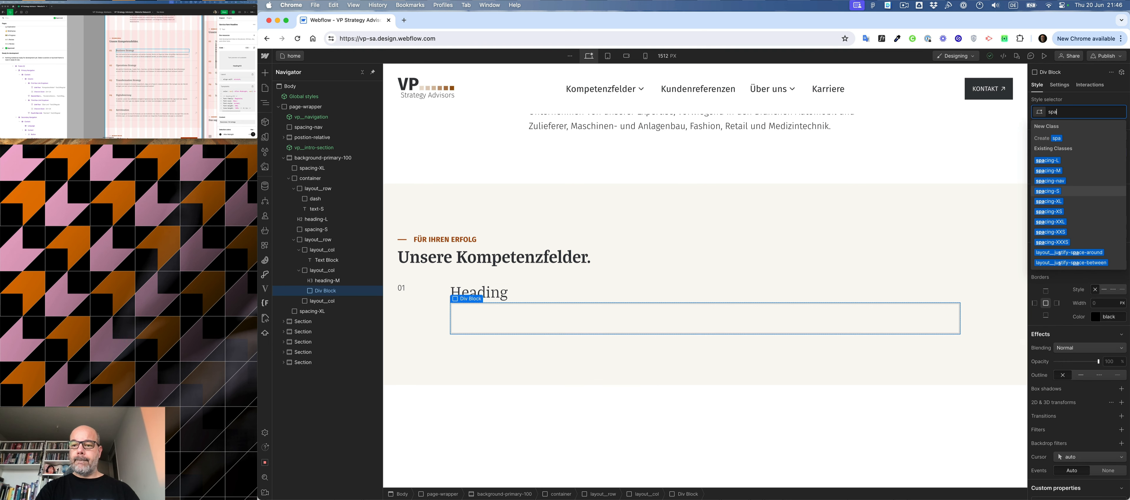
pyautogui.press('Return')
# - Insert a text block below the spacing-XXS block in the middle column
pyautogui.click(516, 304)
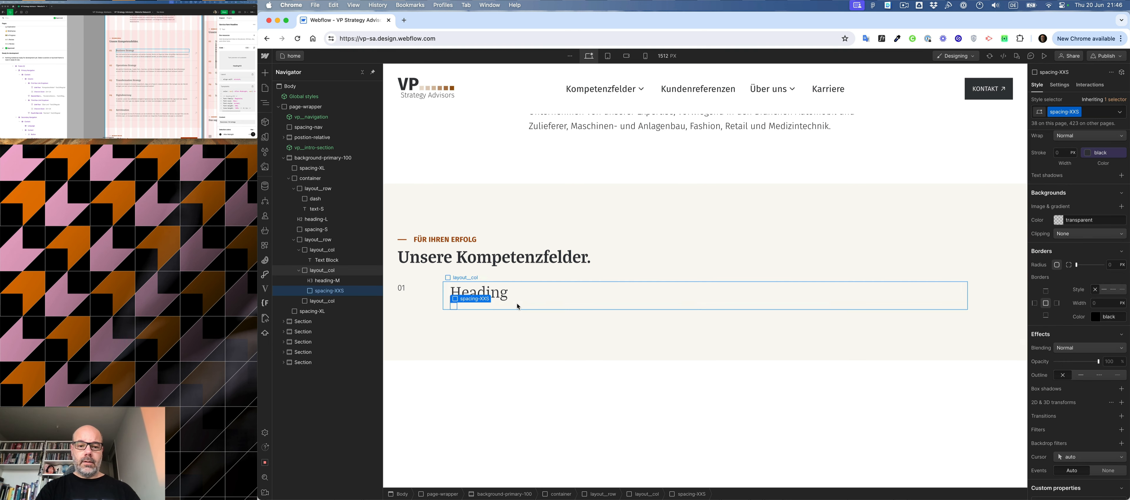
pyautogui.press('super+e')
pyautogui.write('text')
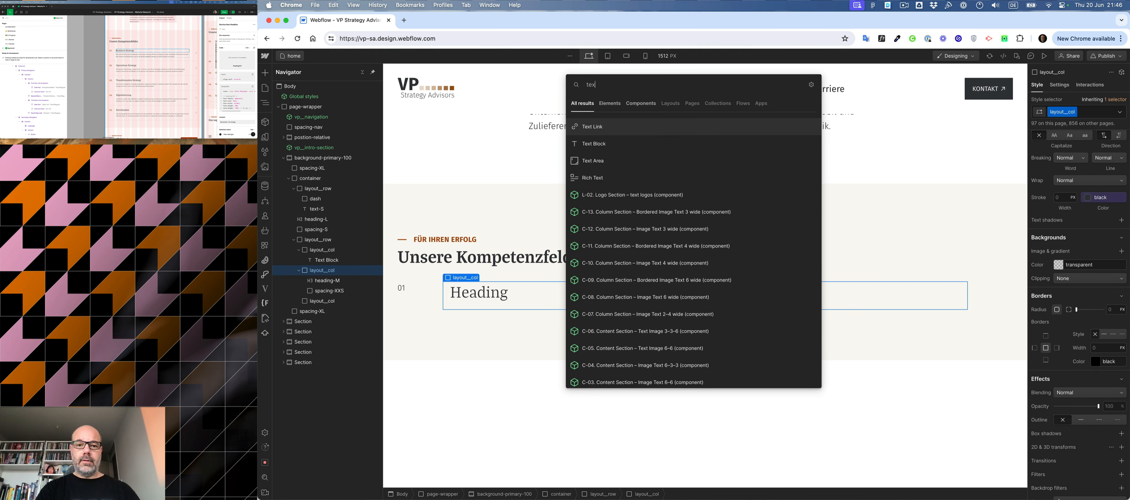
pyautogui.press('Return')
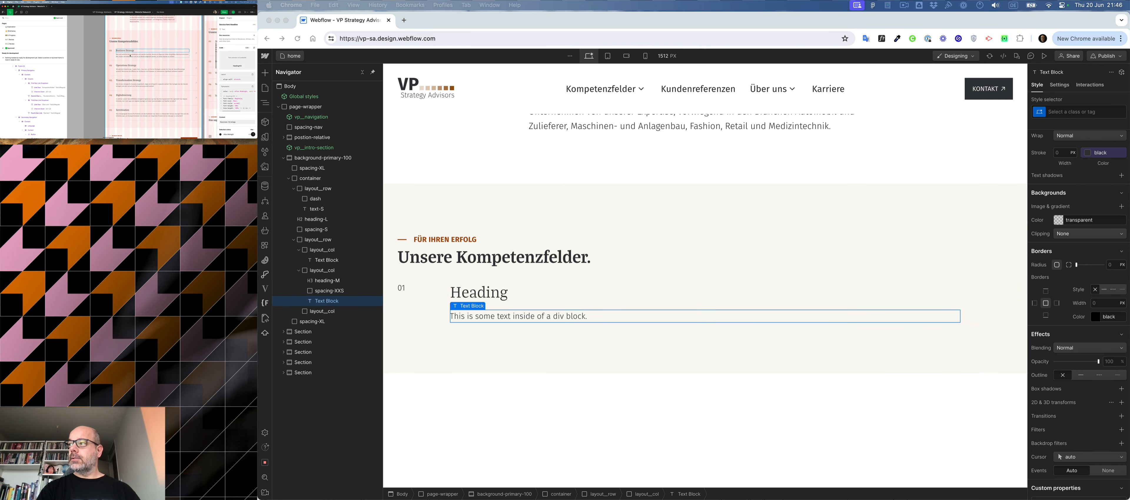
# - Check the first service description's text style in Figma and apply the text-L class to the middle column's text block in Webflow
pyautogui.doubleClick(129, 55)
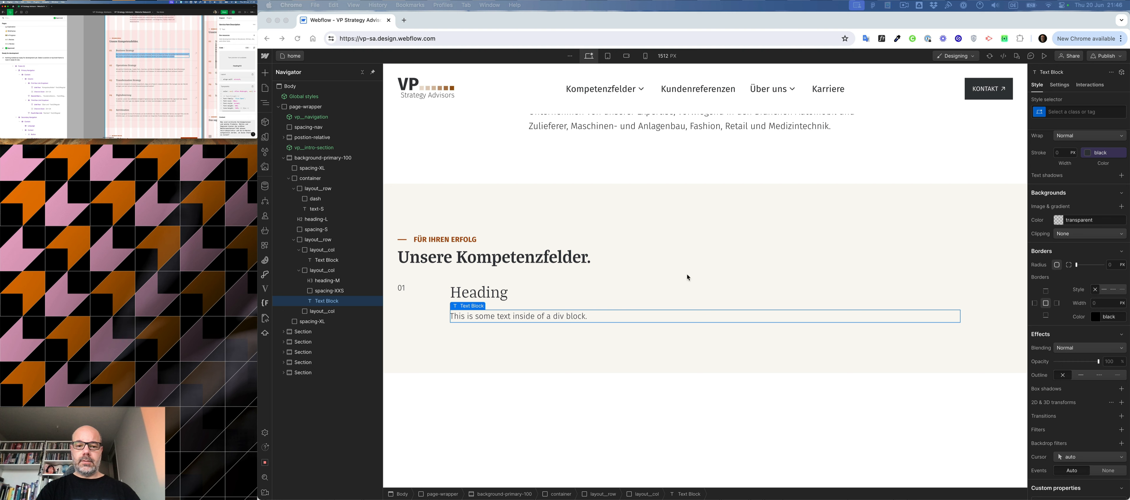
pyautogui.doubleClick(567, 320)
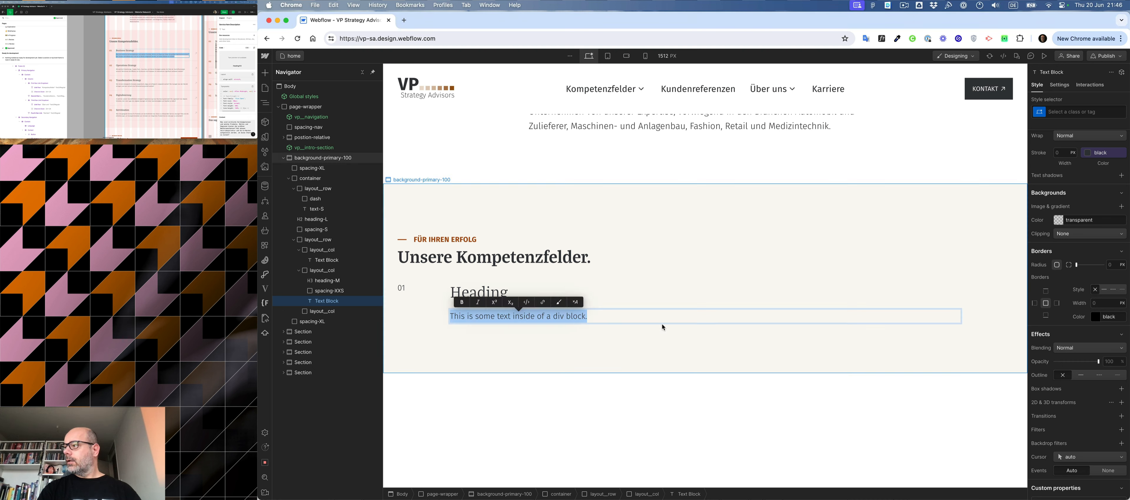
pyautogui.click(1071, 113)
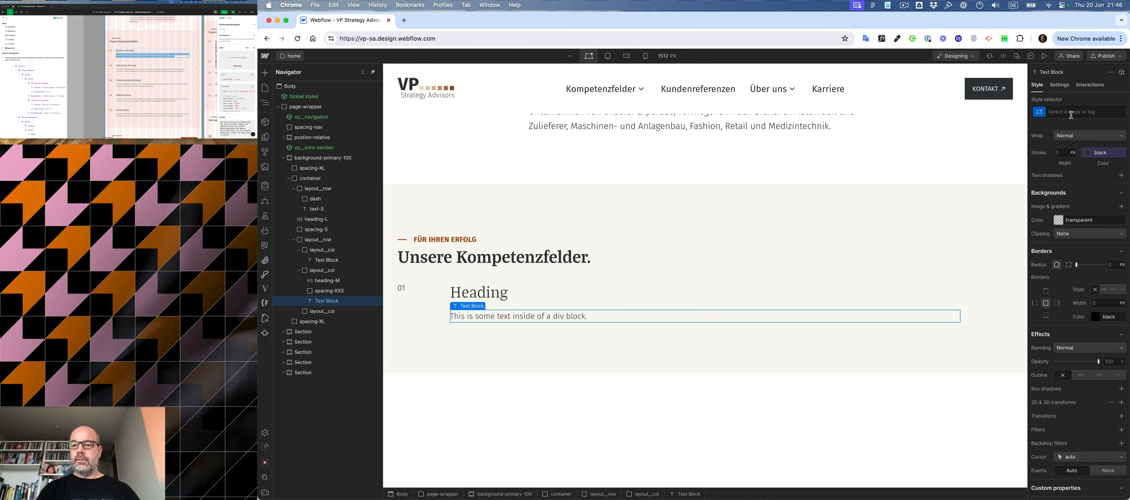
pyautogui.write('text-L')
pyautogui.press('Return')
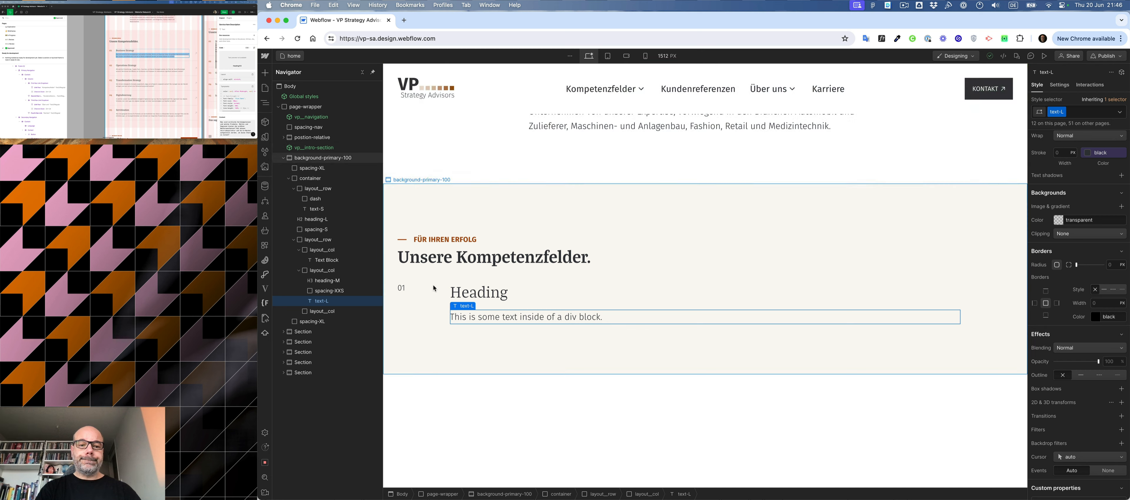
# - Apply the heading-M class to the "01" text block in the first column
pyautogui.click(411, 290)
pyautogui.press('super+Return')
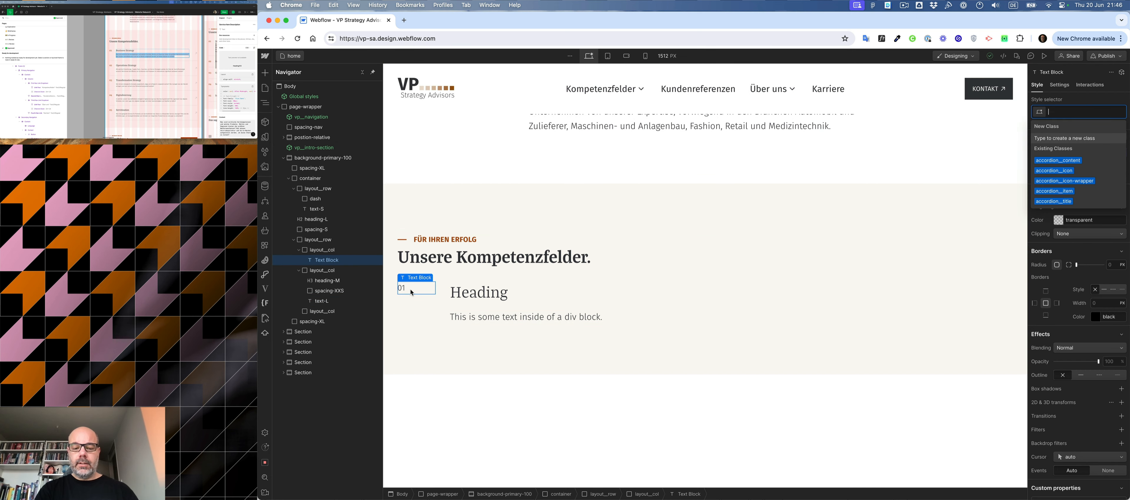
pyautogui.write('head')
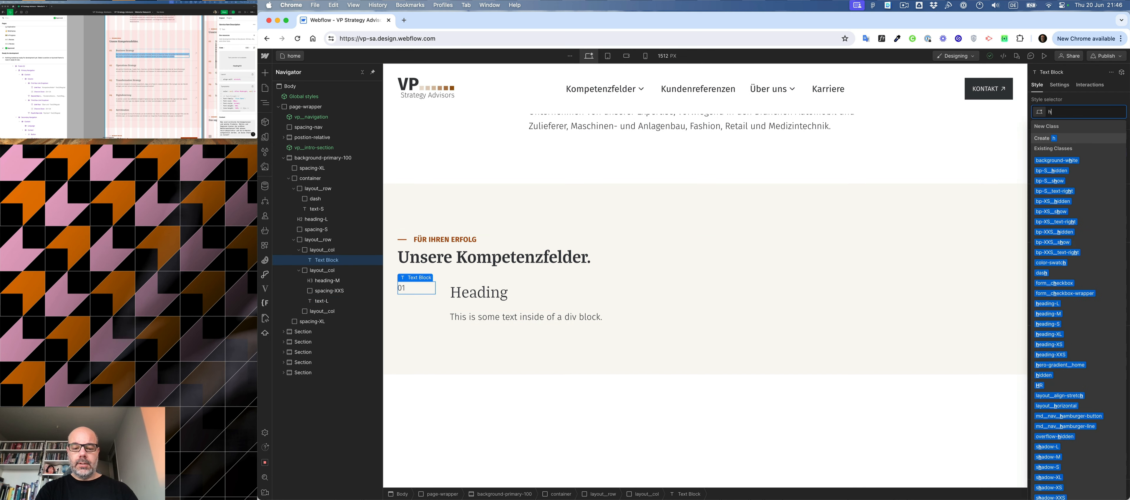
pyautogui.press('Down')
pyautogui.press('Down')
pyautogui.press('Return')
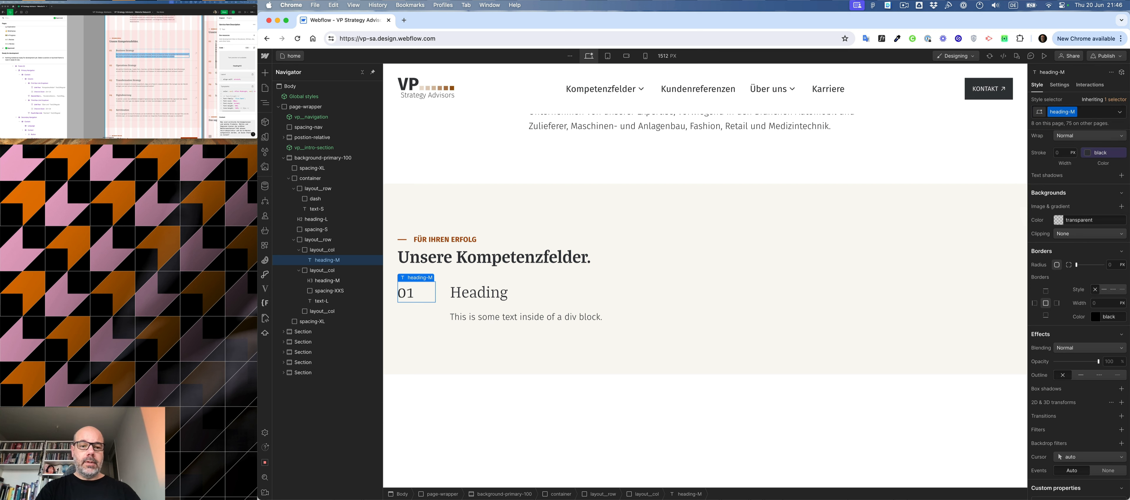
# - Add the text-primary-500 combo class to the "01" number
pyautogui.press('super+Return')
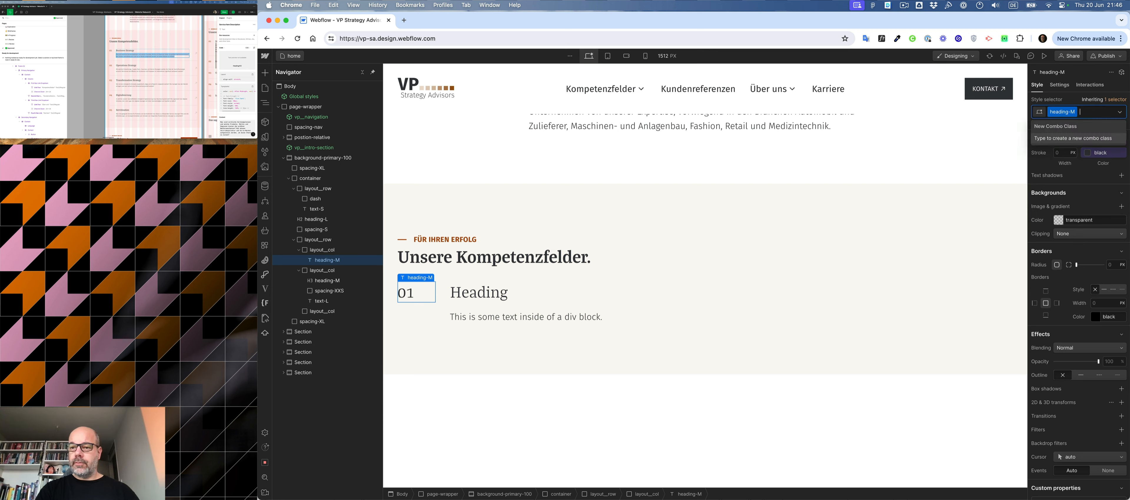
pyautogui.write('prim')
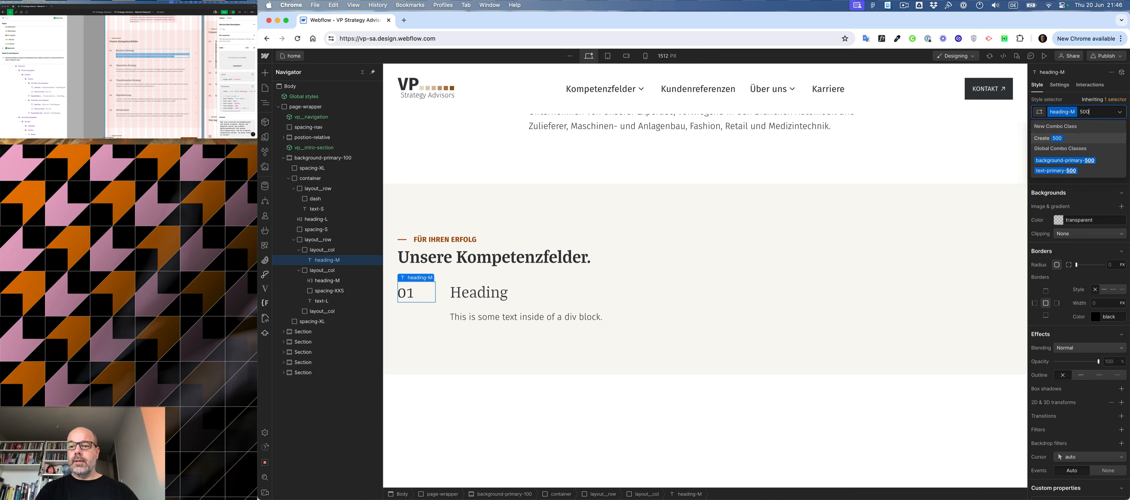
pyautogui.press('Down')
pyautogui.press('Down')
pyautogui.press('Return')
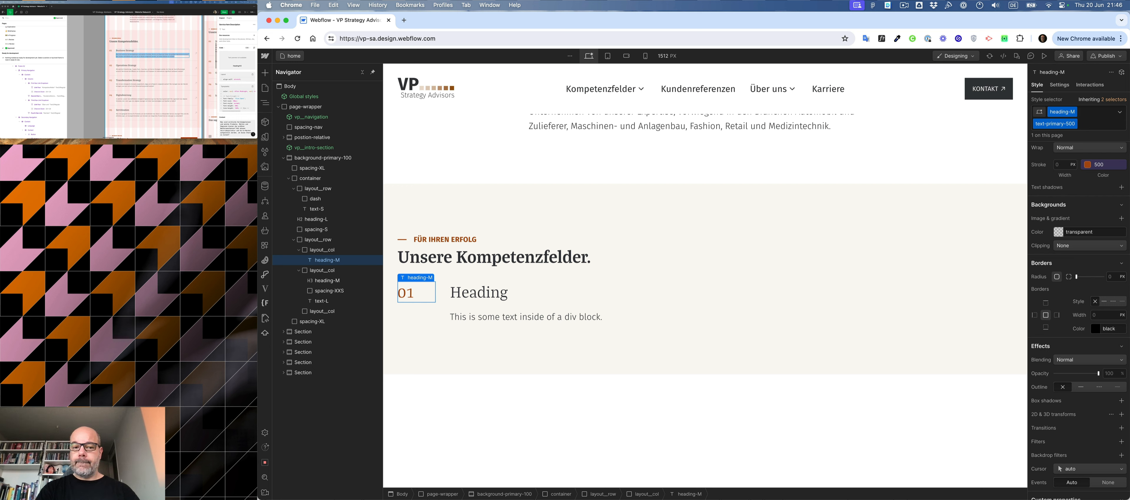
# - Add the layout__vertical and layout__justify-center combo classes to the empty third column
pyautogui.click(982, 304)
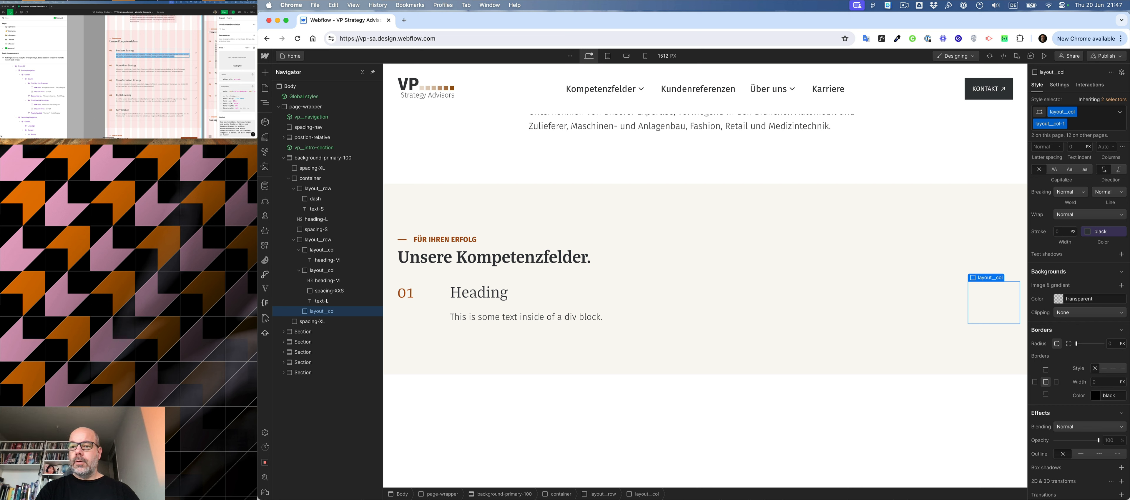
pyautogui.press('super+Return')
pyautogui.write('ver')
pyautogui.press('Down')
pyautogui.press('Down')
pyautogui.press('Down')
pyautogui.press('Down')
pyautogui.press('Down')
pyautogui.press('Down')
pyautogui.press('Down')
pyautogui.press('Down')
pyautogui.press('Down')
pyautogui.press('BackSpace')
pyautogui.press('BackSpace')
pyautogui.press('BackSpace')
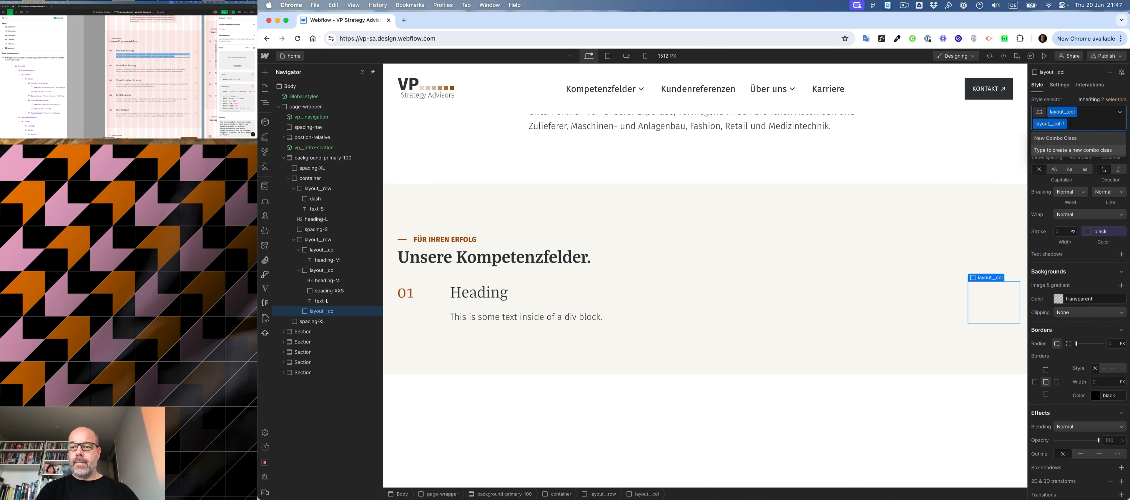
pyautogui.press('super+Return')
pyautogui.write('layout__justify-center')
pyautogui.press('Return')
pyautogui.scroll(10, 1067, 221)
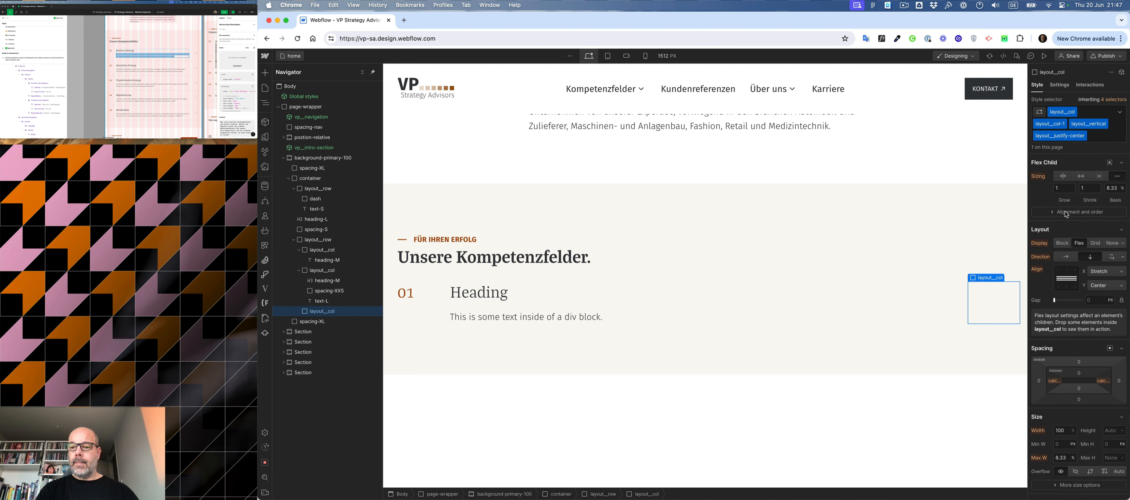
# - Add the layout__align-end combo class to the empty third column
pyautogui.press('super+Return')
pyautogui.write('end')
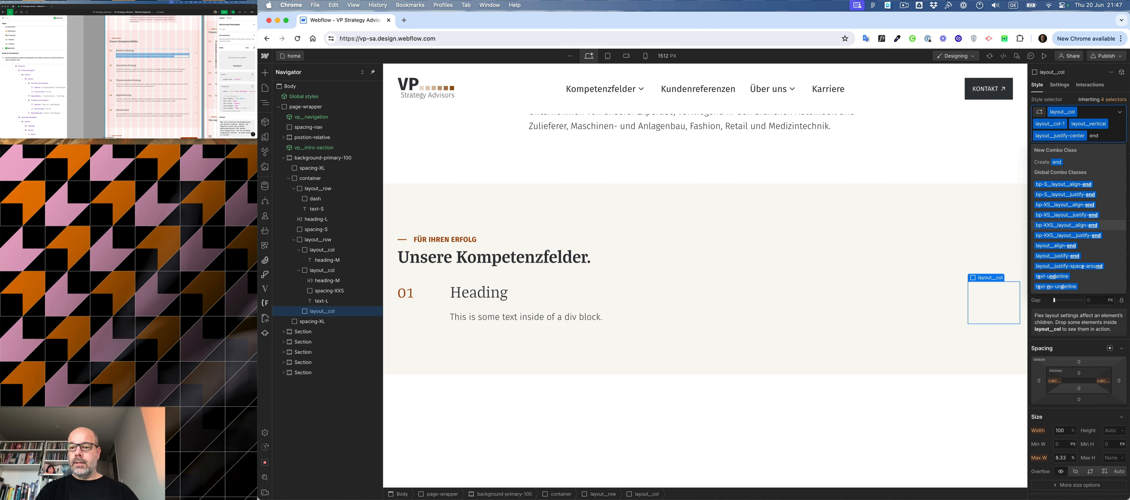
pyautogui.press('Return')
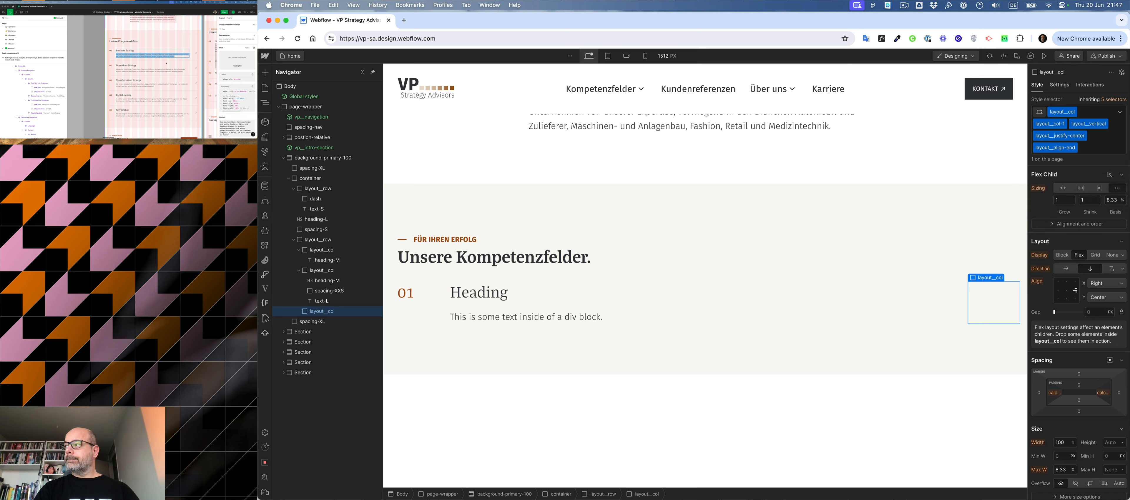
# - Switch to Figma and copy the arrow icon of the first service row as SVG code
pyautogui.click(195, 54)
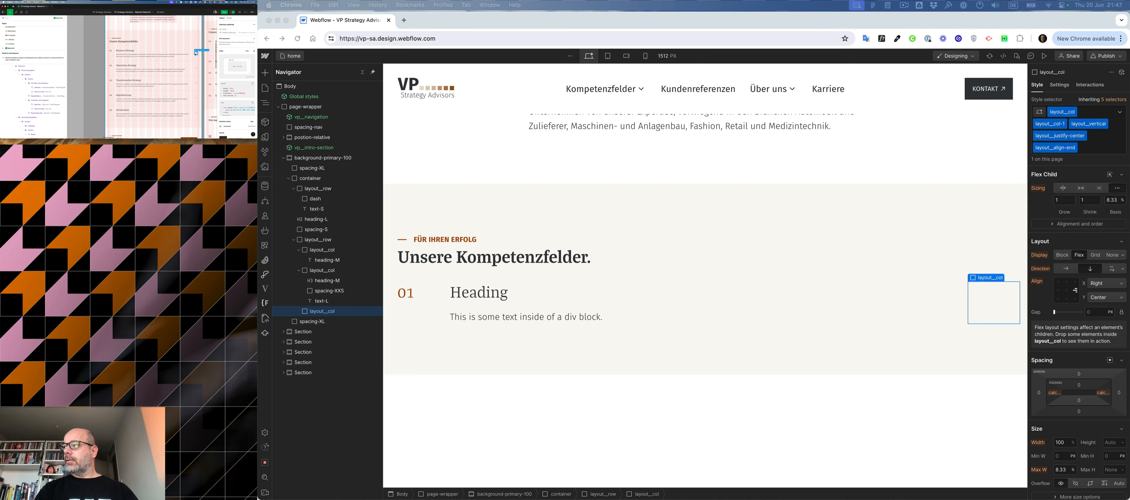
pyautogui.click(196, 56)
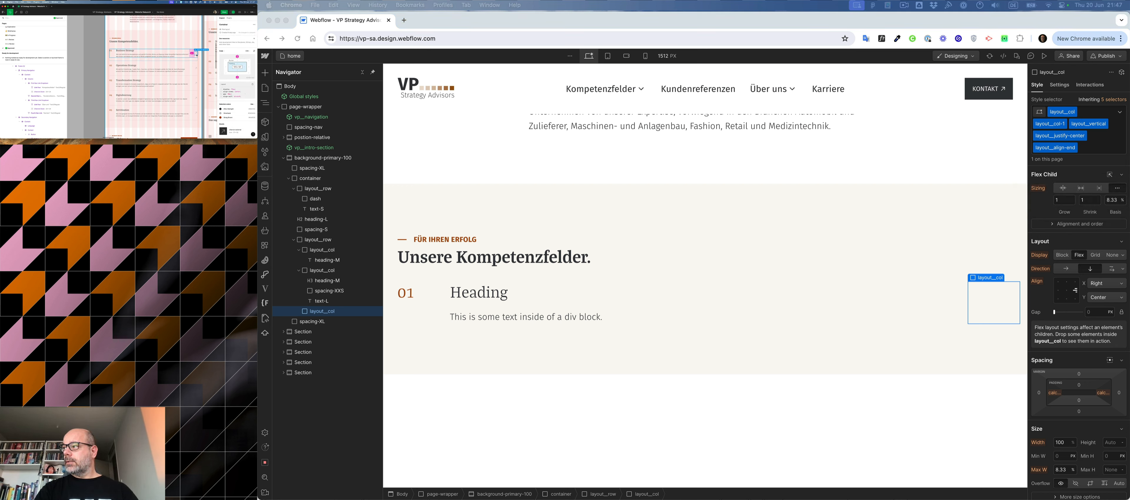
pyautogui.click(196, 54)
pyautogui.click(196, 53)
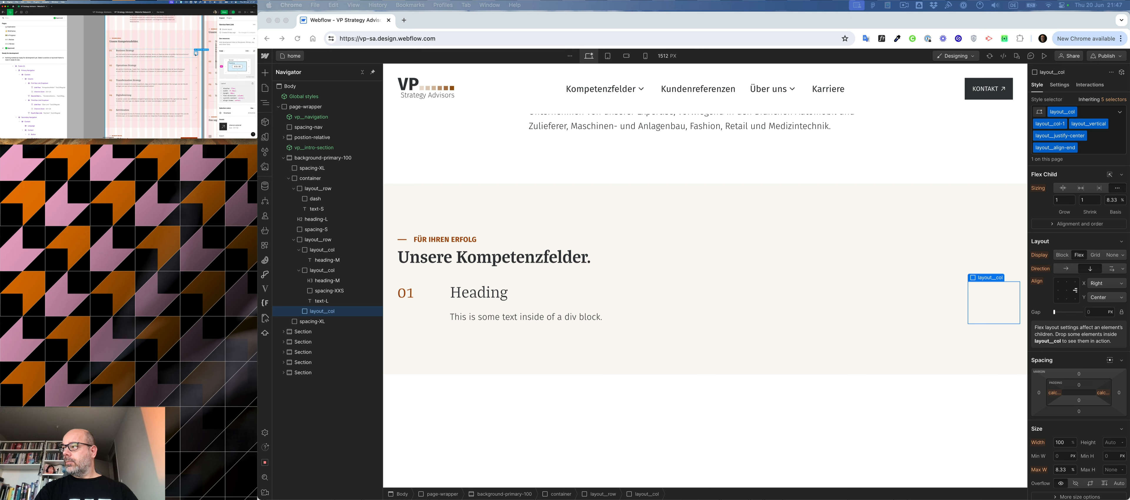
pyautogui.click(196, 53)
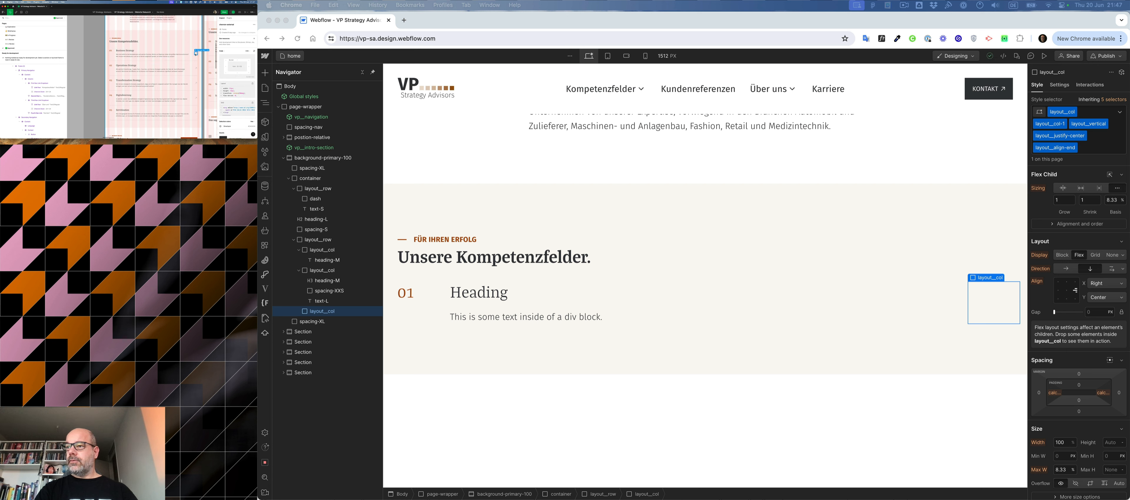
pyautogui.click(196, 53)
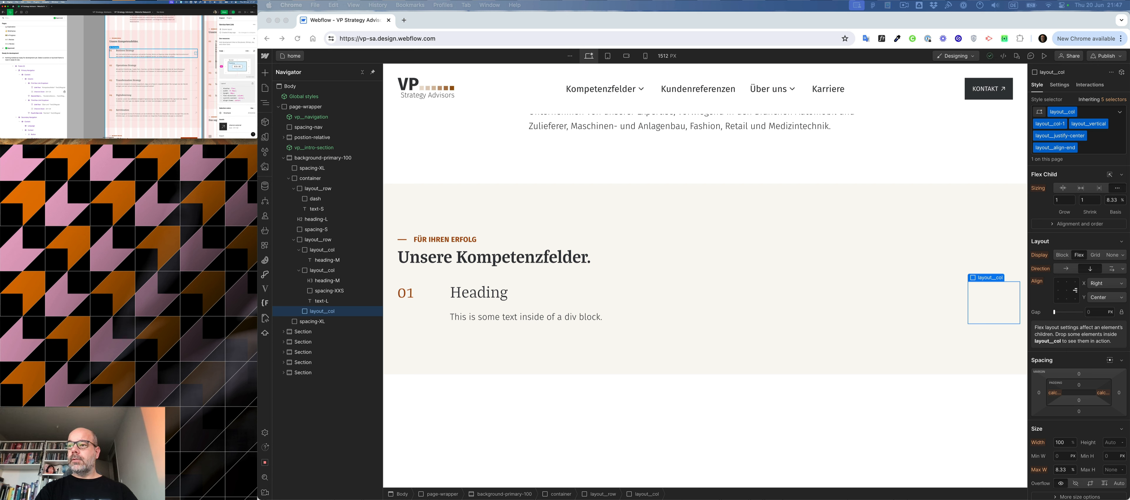
pyautogui.click(196, 53)
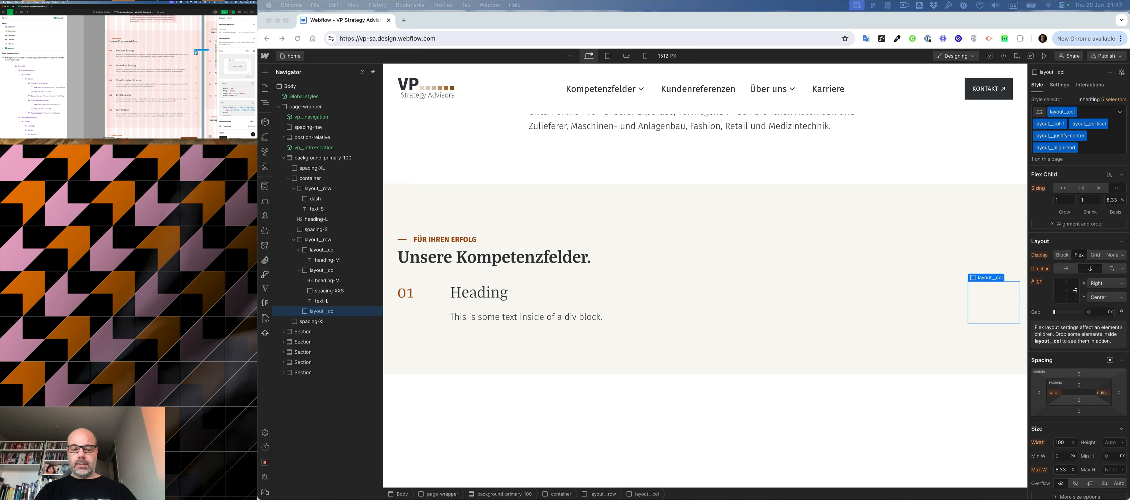
pyautogui.rightClick(196, 53)
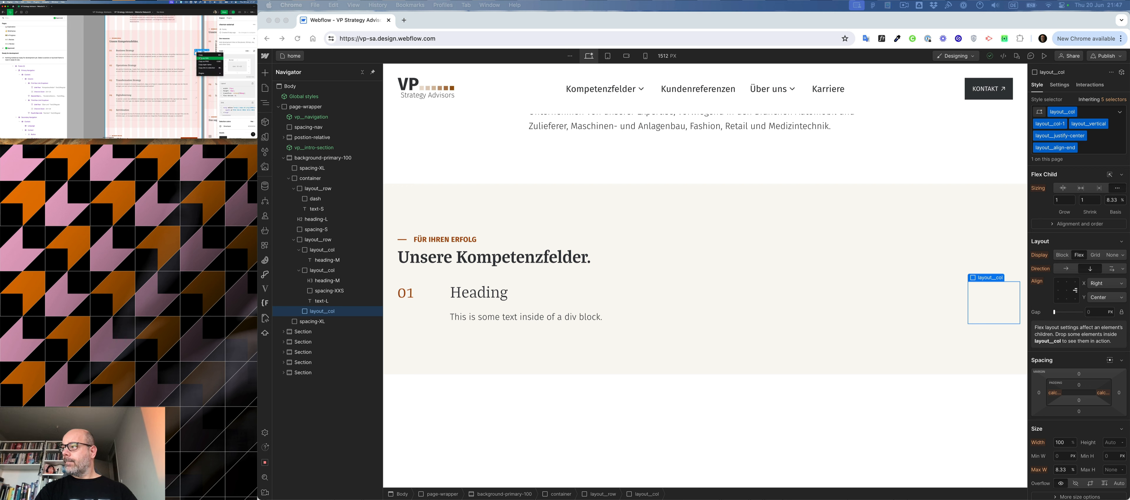
pyautogui.click(200, 58)
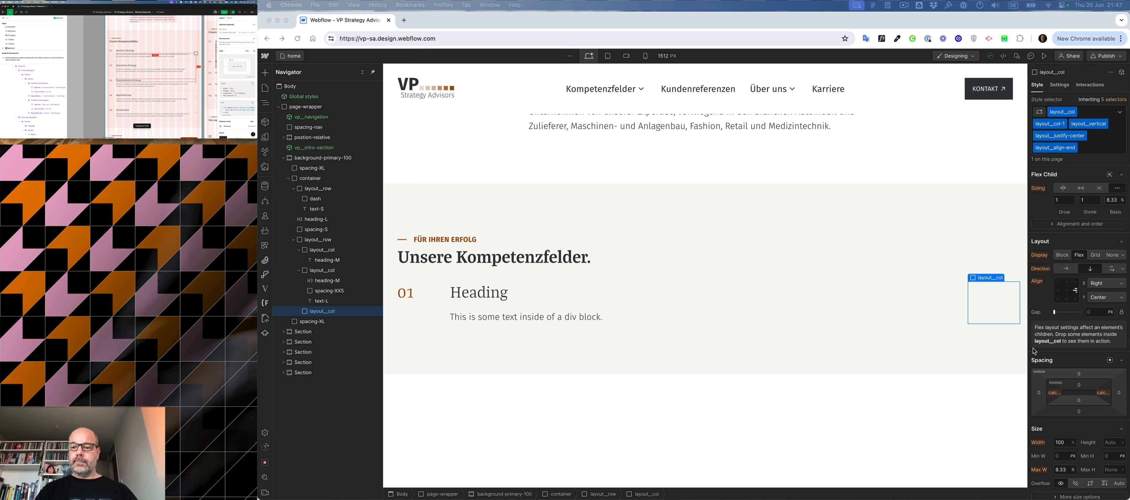
# - Switch to Webflow and import the copied arrow into the empty third column with the SVG Import app
pyautogui.click(991, 318)
pyautogui.press('super+e')
pyautogui.write('svg')
pyautogui.press('Return')
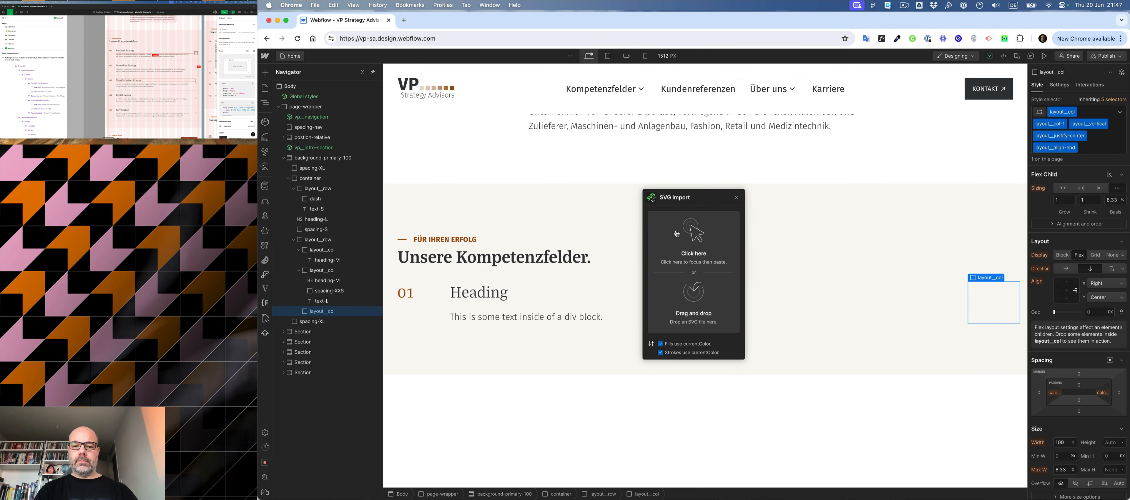
pyautogui.press('super+v')
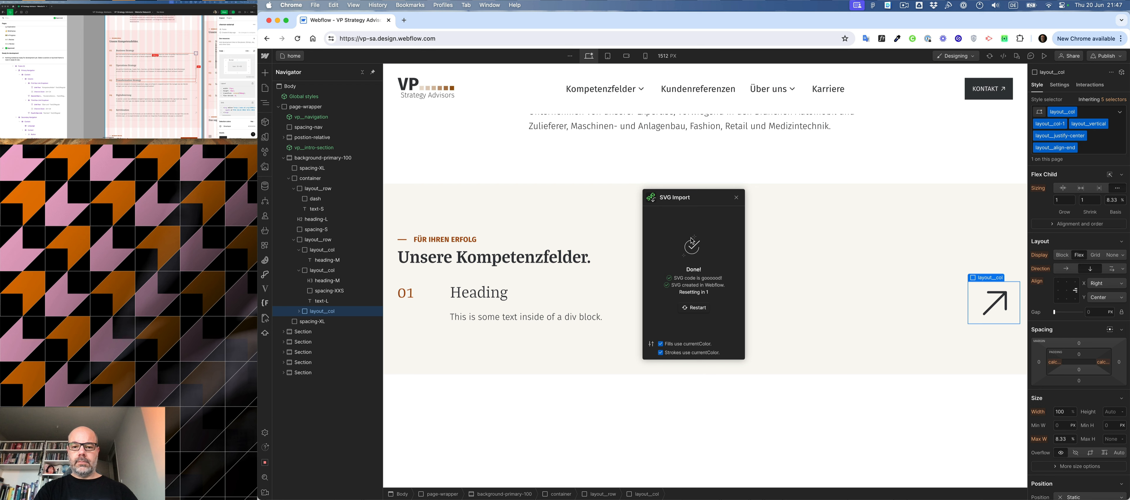
pyautogui.click(736, 198)
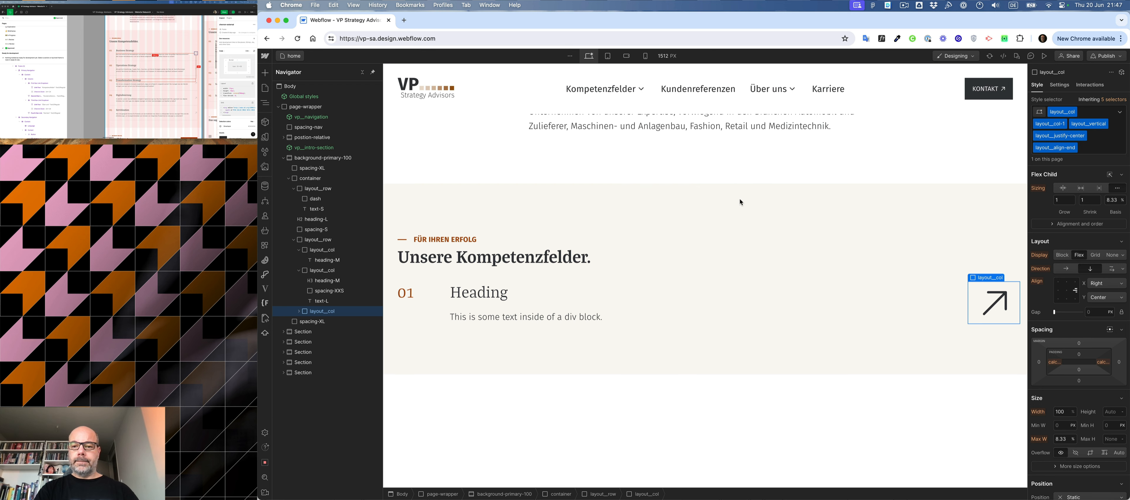
# - Create the class icon__arrow-L on the imported arrow SVG
pyautogui.click(992, 300)
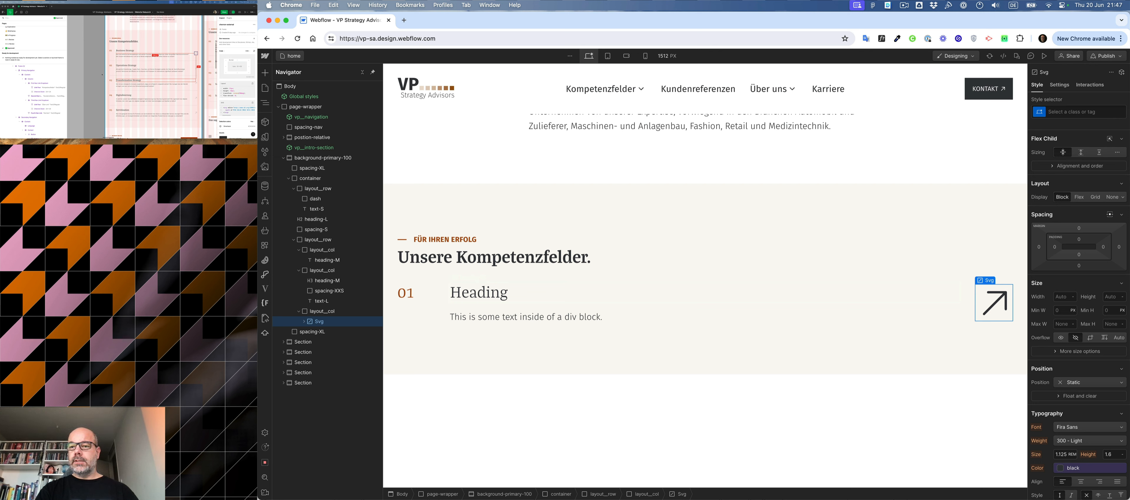
pyautogui.press('super+Return')
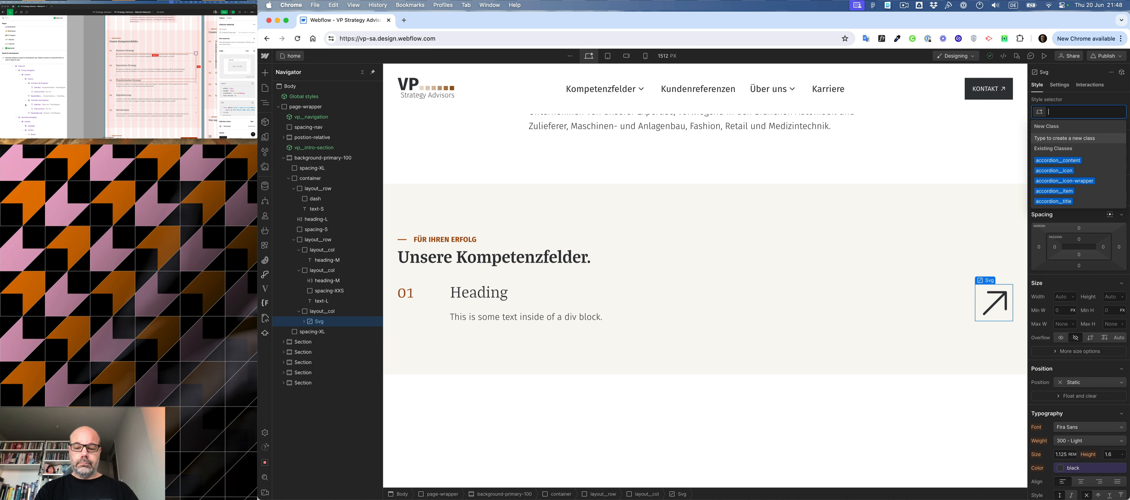
pyautogui.write('icon')
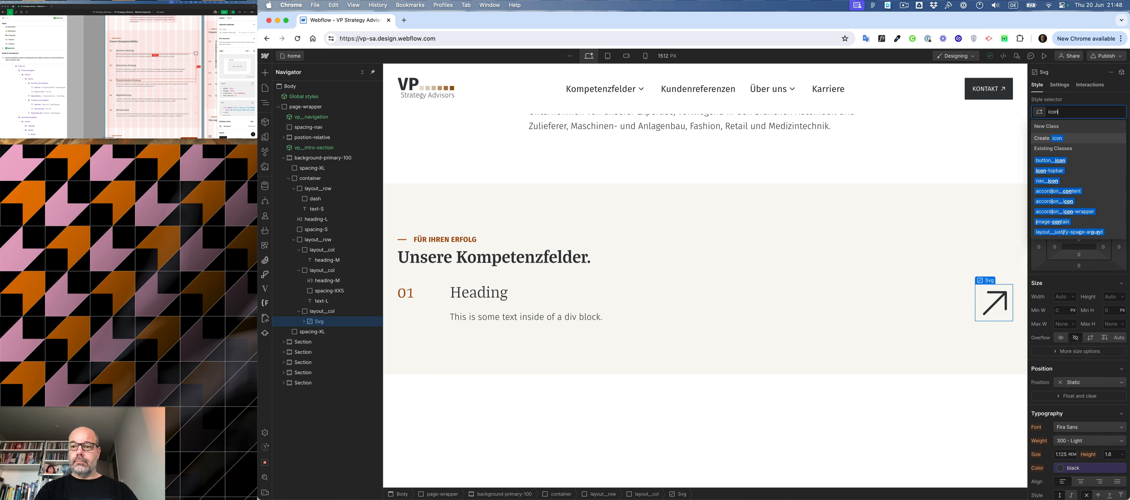
pyautogui.write('__arrow')
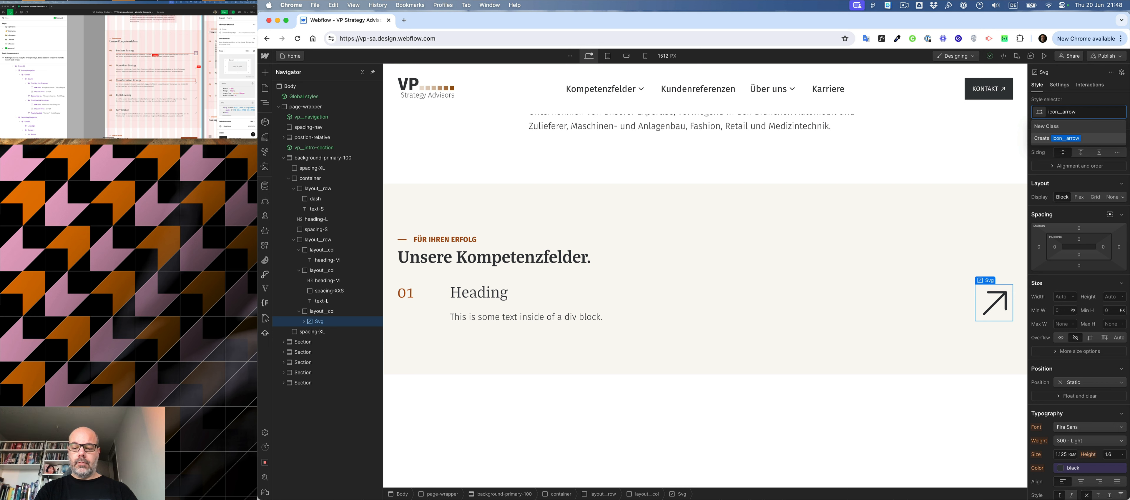
pyautogui.write('-L')
pyautogui.press('Return')
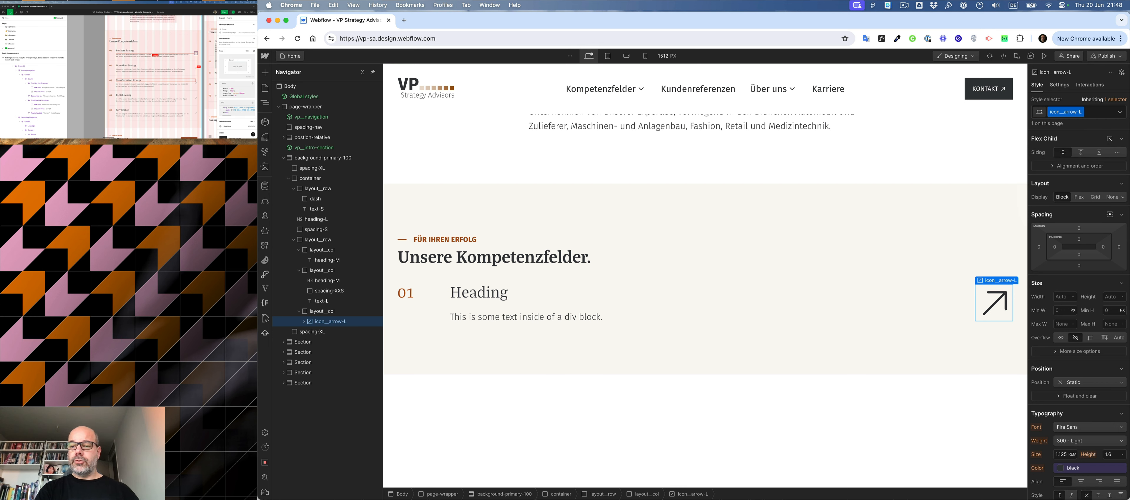
# - Set both the width and height of the icon__arrow-L class to 3.125 rem (50 px)
pyautogui.click(1056, 296)
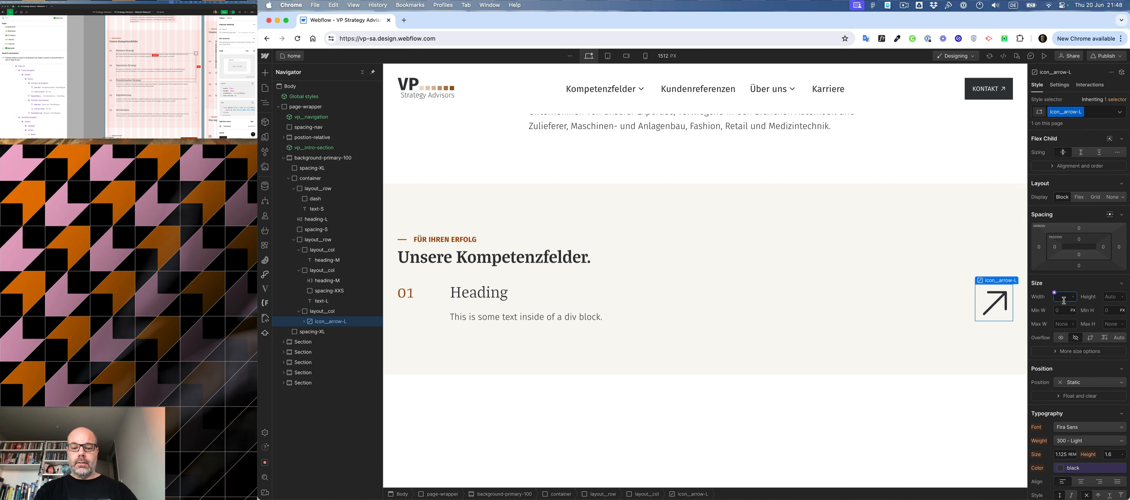
pyautogui.write('50')
pyautogui.press('Return')
pyautogui.click(1108, 297)
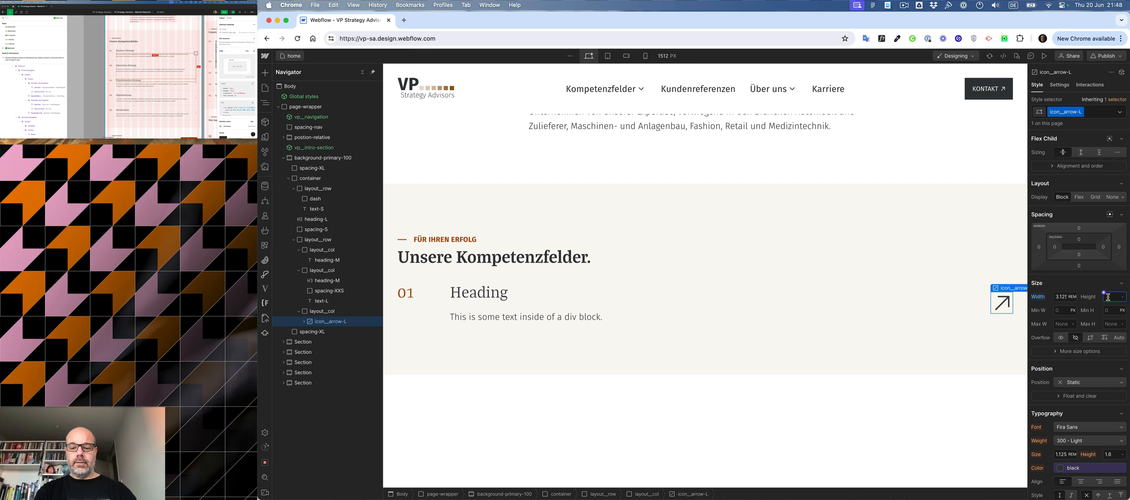
pyautogui.write('50')
pyautogui.press('Return')
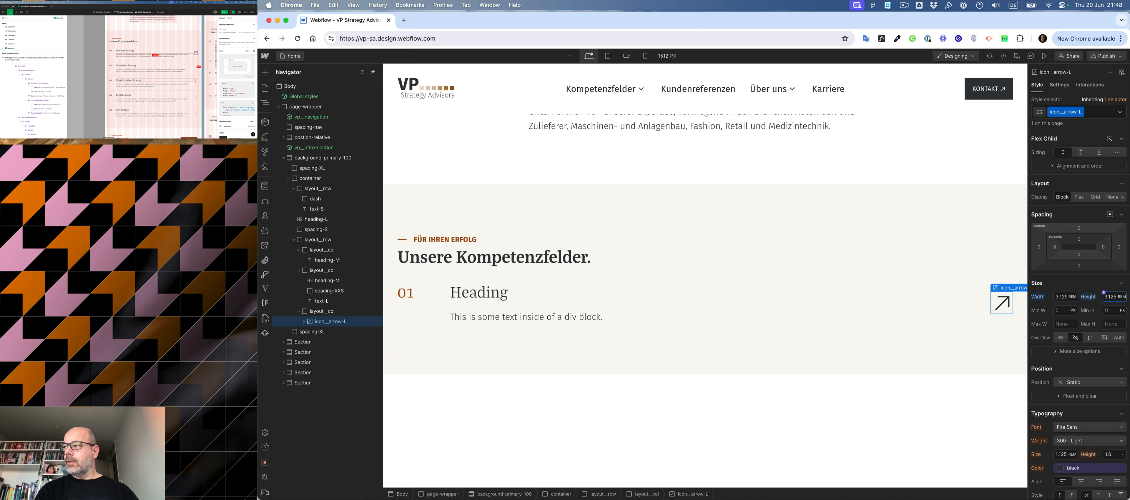
# - Lighten the arrow icon in the third column to a pale grey through its icon__arrow-L class
pyautogui.scroll(-3, 1064, 360)
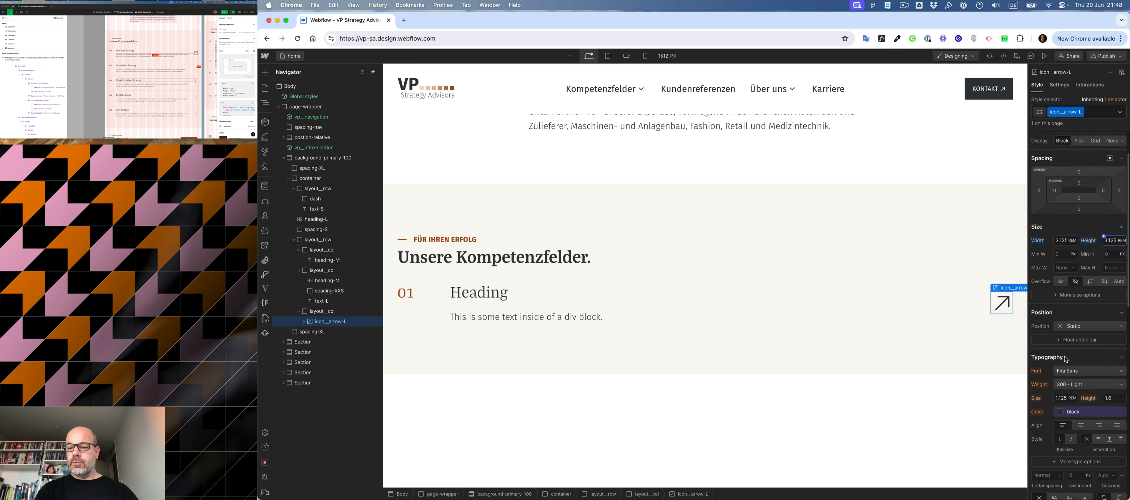
pyautogui.click(1059, 383)
pyautogui.click(980, 309)
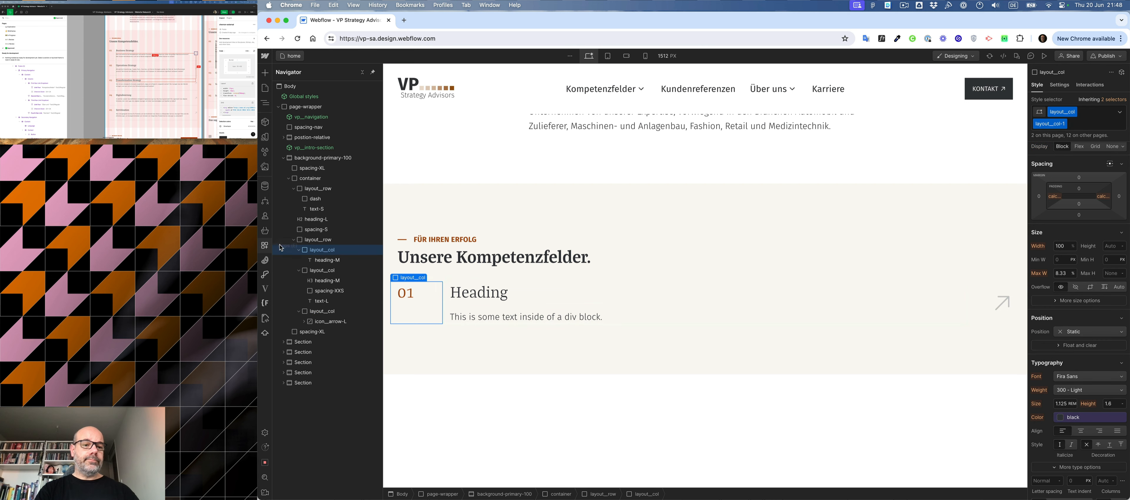
# - Wrap the numbered service layout__row in a div block and place a copy of the spacing-S block above the row inside it
pyautogui.click(318, 239)
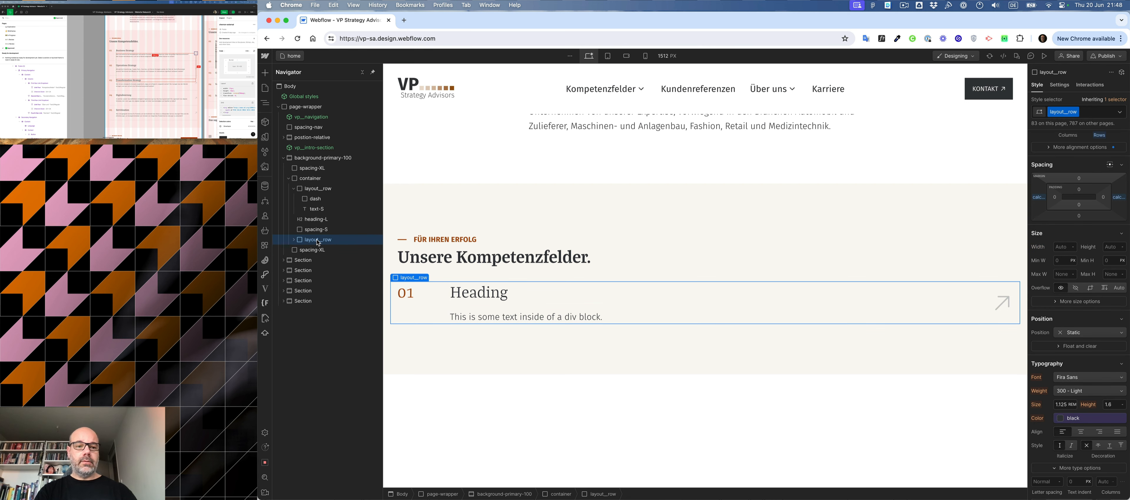
pyautogui.press('alt+super+g')
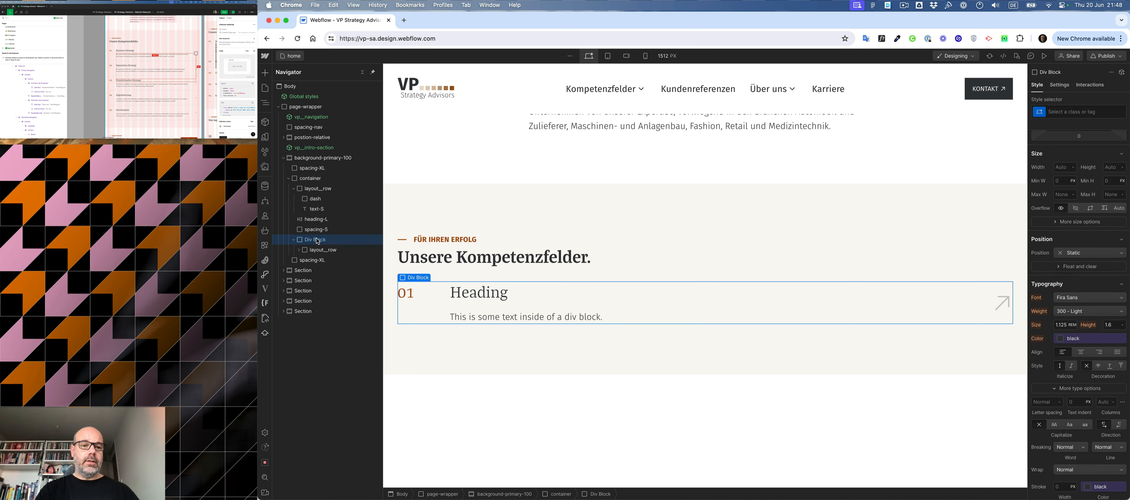
pyautogui.moveTo(315, 234); pyautogui.dragTo(319, 246)
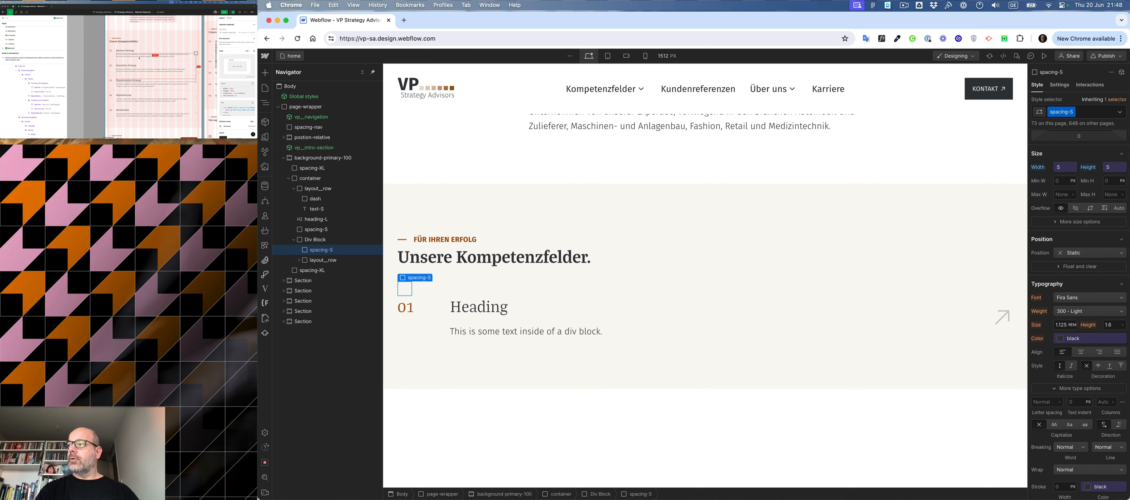
# - Check the row spacing in Figma and replace the spacing-S class with spacing-M on the spacer inside the div block
pyautogui.click(123, 63)
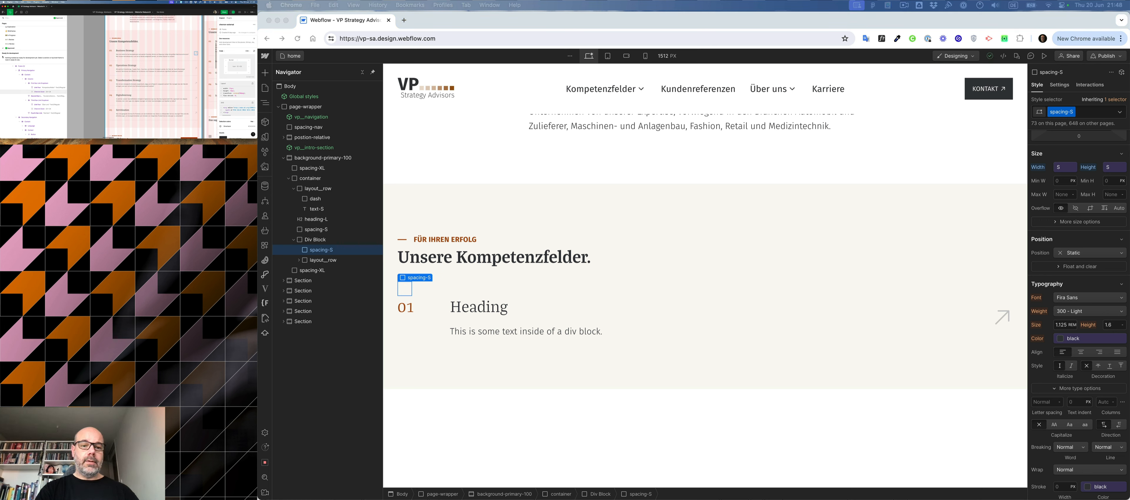
pyautogui.click(1088, 115)
pyautogui.click(1089, 114)
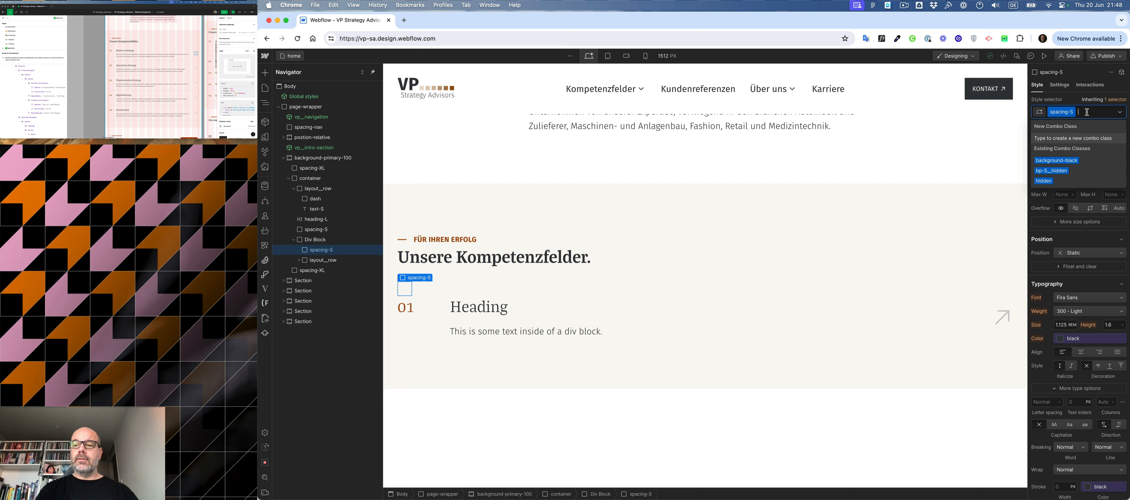
pyautogui.press('BackSpace')
pyautogui.write('spaci')
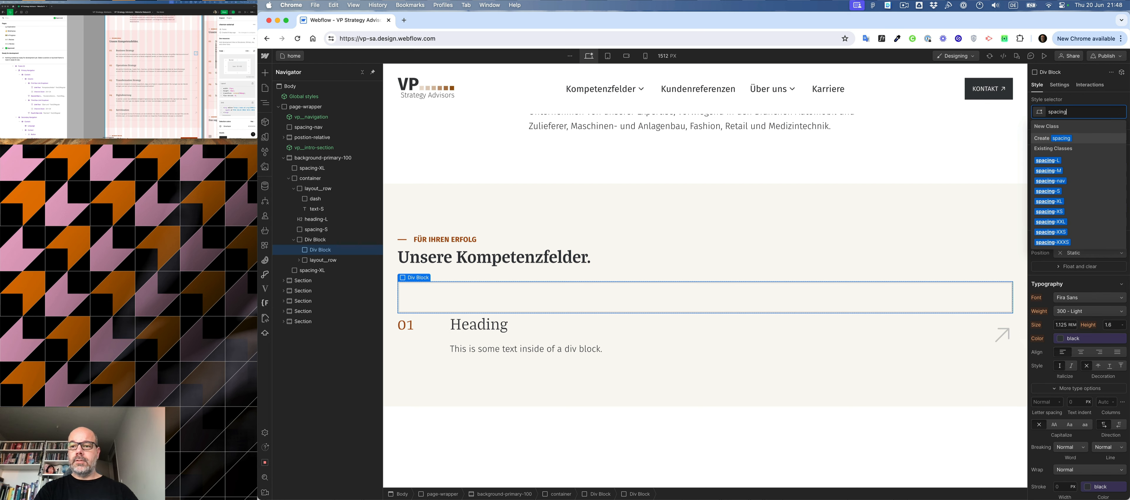
pyautogui.press('Down')
pyautogui.press('Down')
pyautogui.press('Return')
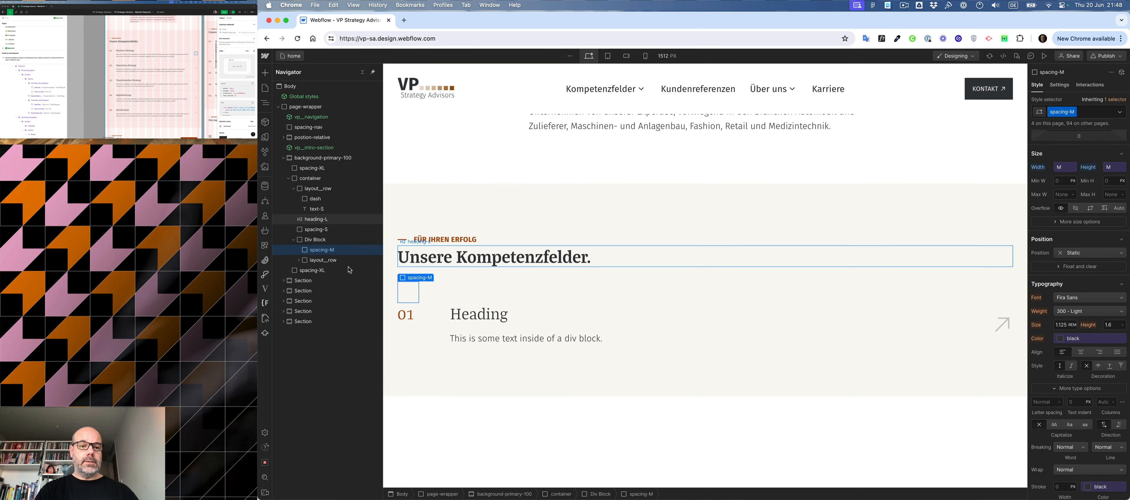
# - Duplicate the spacing-M block and arrange the copies above and below the service layout__row
pyautogui.press('super+c')
pyautogui.press('super+v')
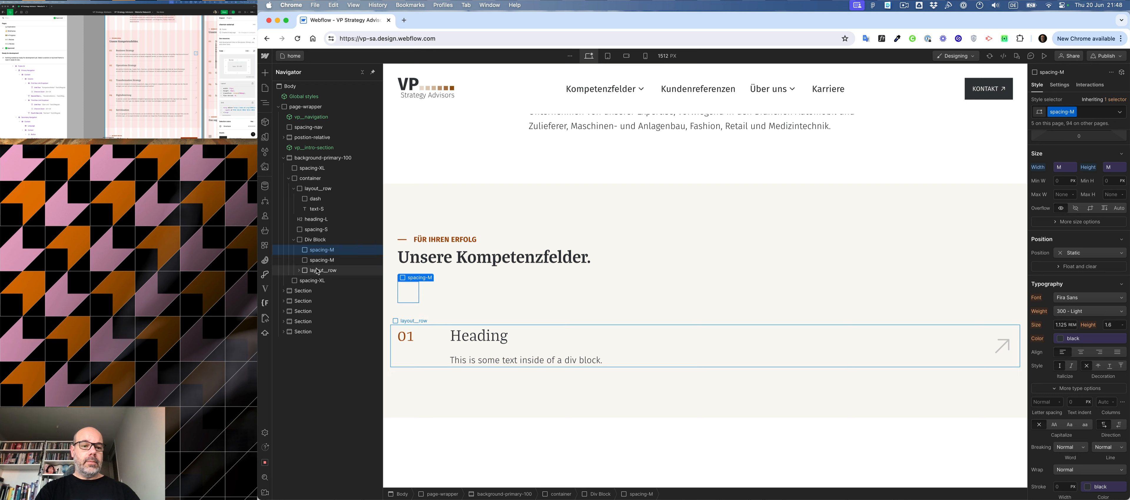
pyautogui.moveTo(316, 269); pyautogui.dragTo(294, 261)
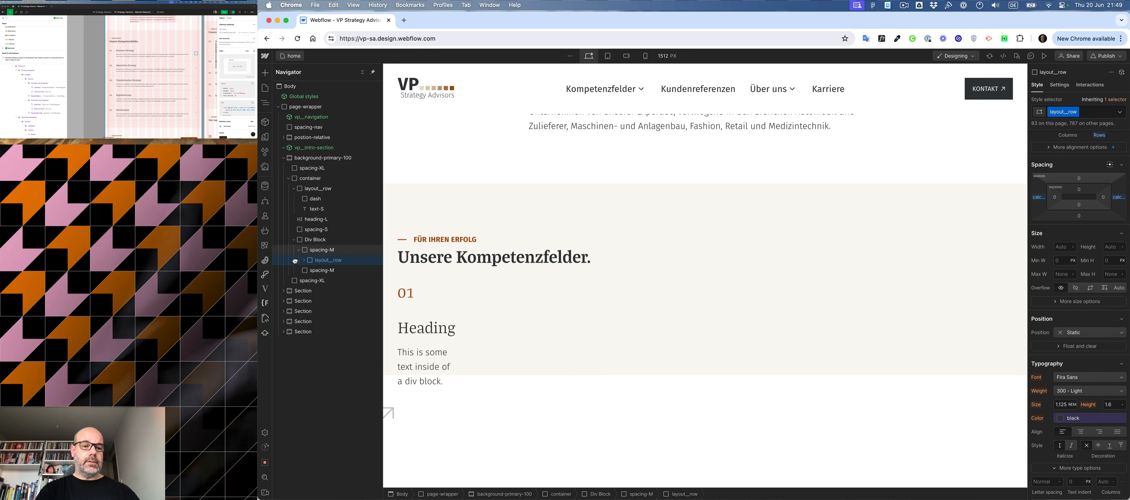
# - Add a div with the HR class as the last element of the wrapping div block
pyautogui.click(312, 241)
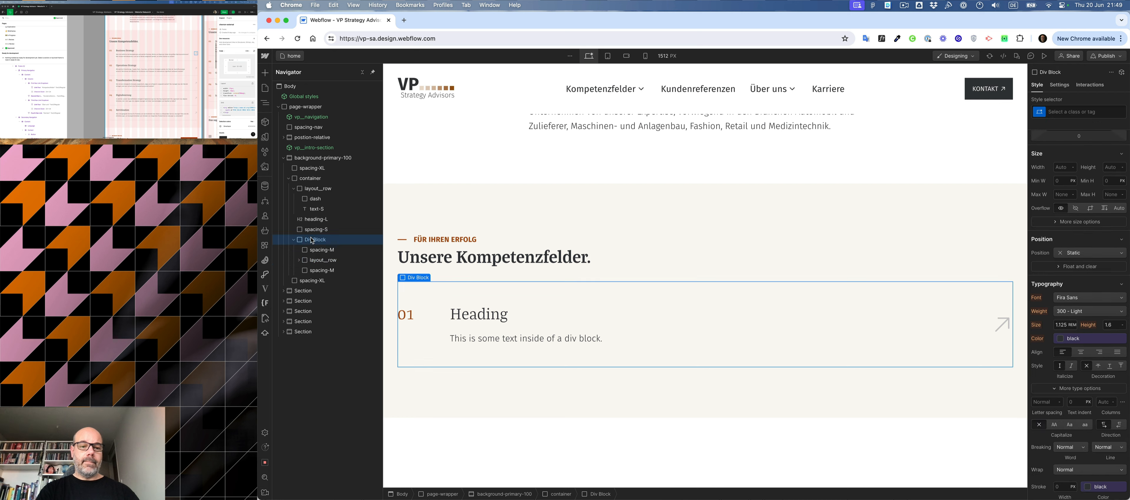
pyautogui.press('super+k')
pyautogui.write('div')
pyautogui.press('Return')
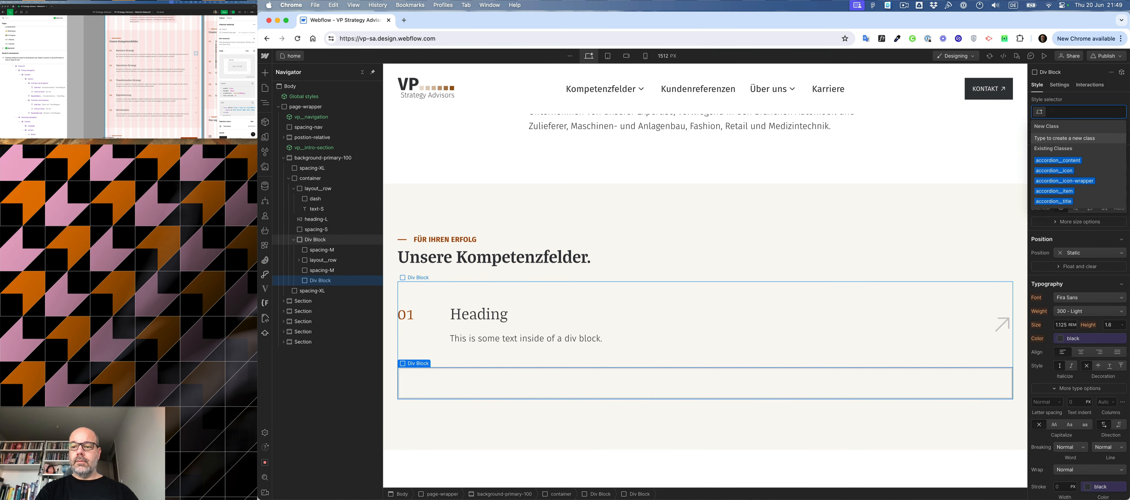
pyautogui.write('HR')
pyautogui.press('Return')
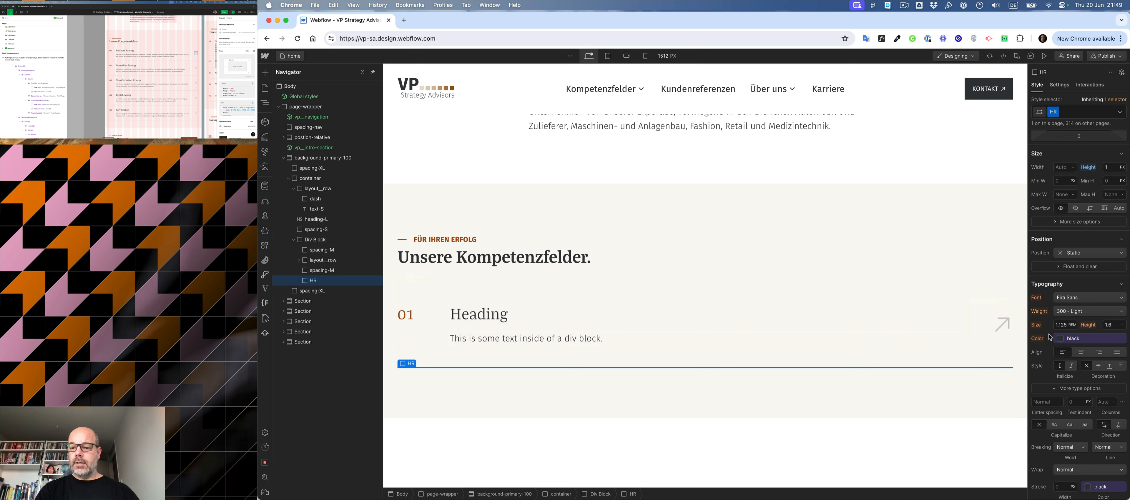
# - Set the background colour of the HR divider below the service row to the grey swatch
pyautogui.scroll(-5, 1050, 337)
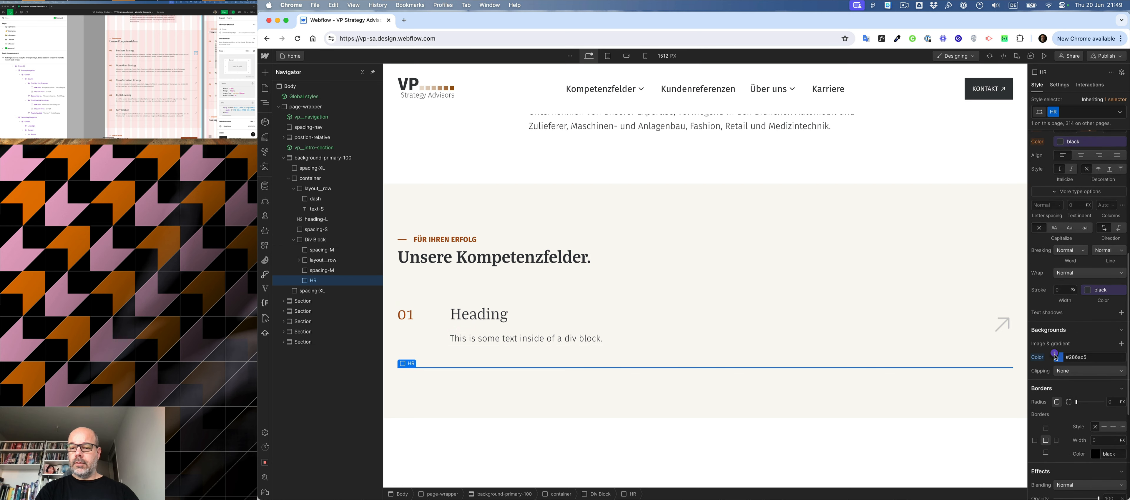
pyautogui.click(1055, 355)
pyautogui.click(1053, 434)
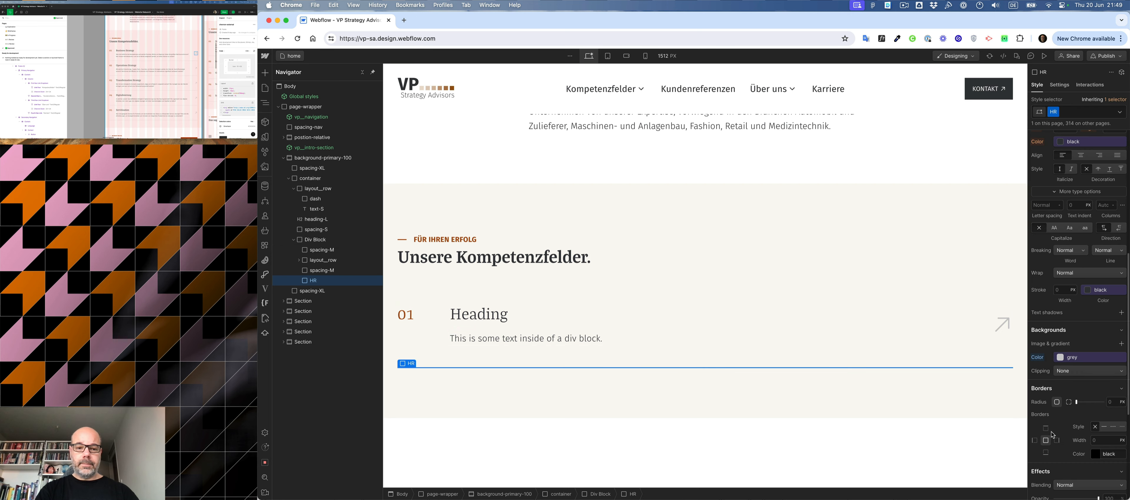
# - Examine the spacers, heading, text column and wrapping div block that make up the 01 service row
pyautogui.click(435, 293)
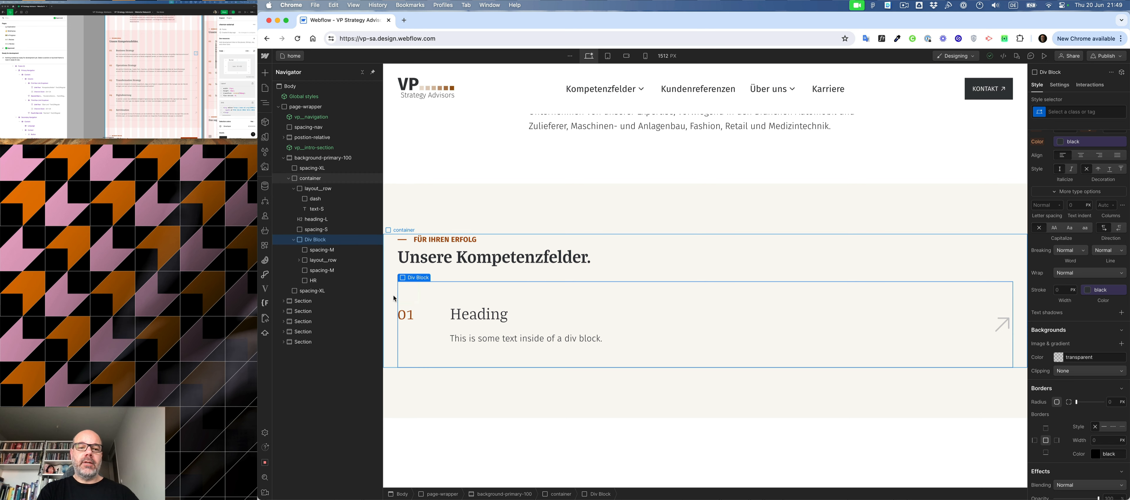
pyautogui.click(413, 296)
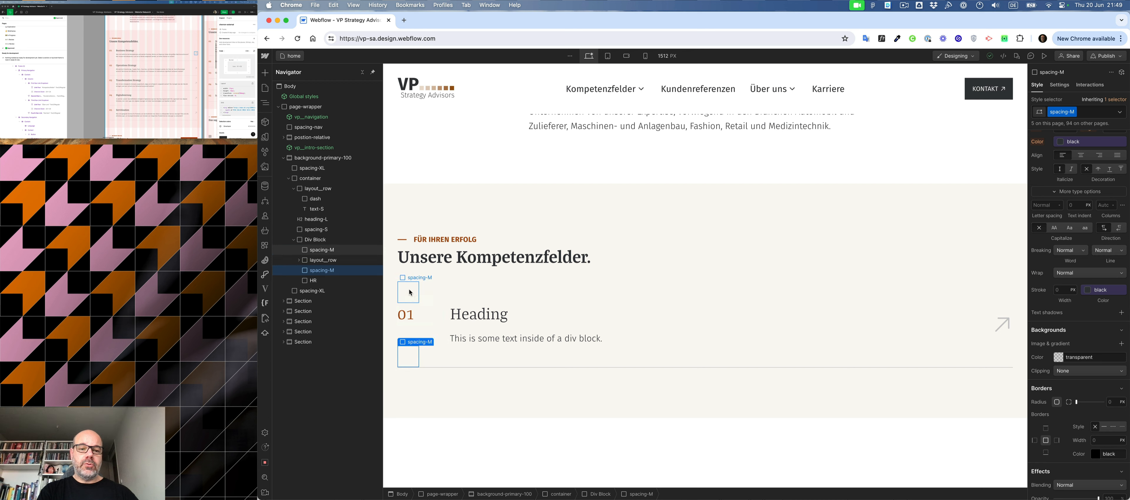
pyautogui.click(412, 361)
pyautogui.click(407, 295)
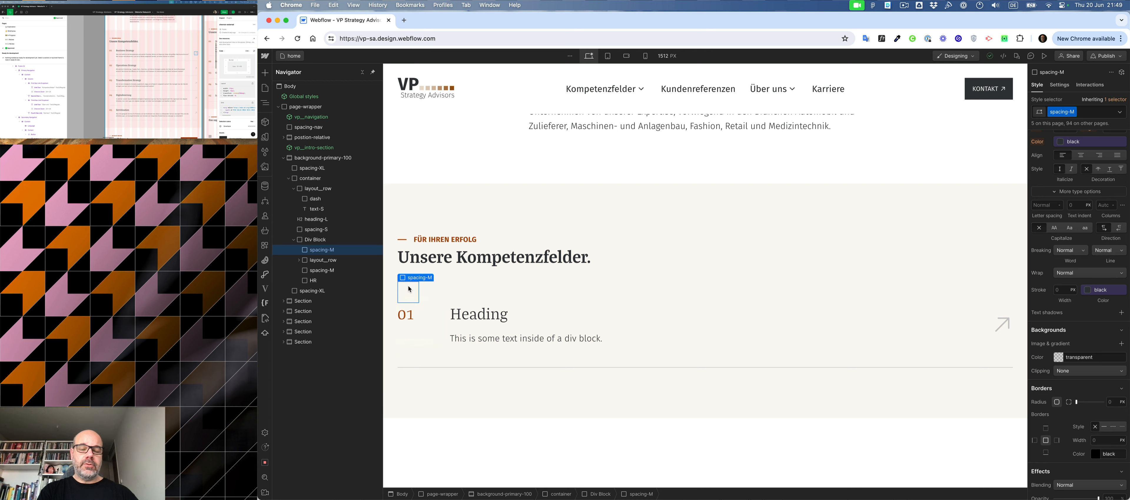
pyautogui.click(480, 318)
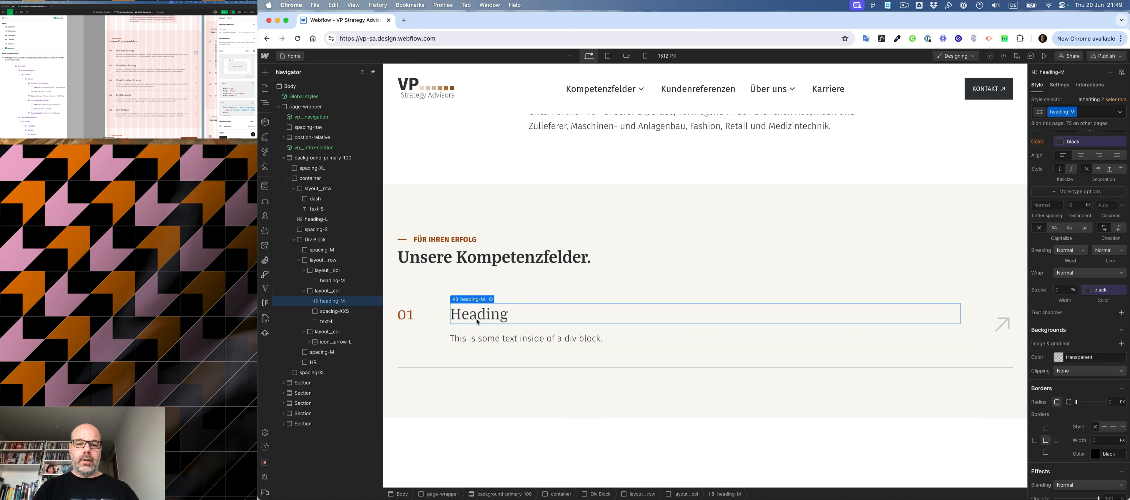
pyautogui.click(405, 290)
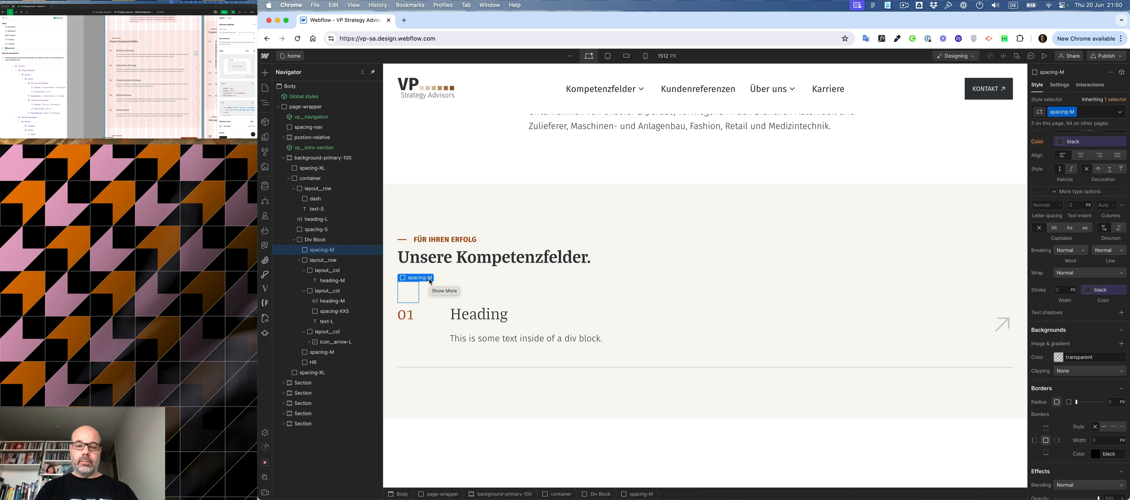
pyautogui.click(316, 241)
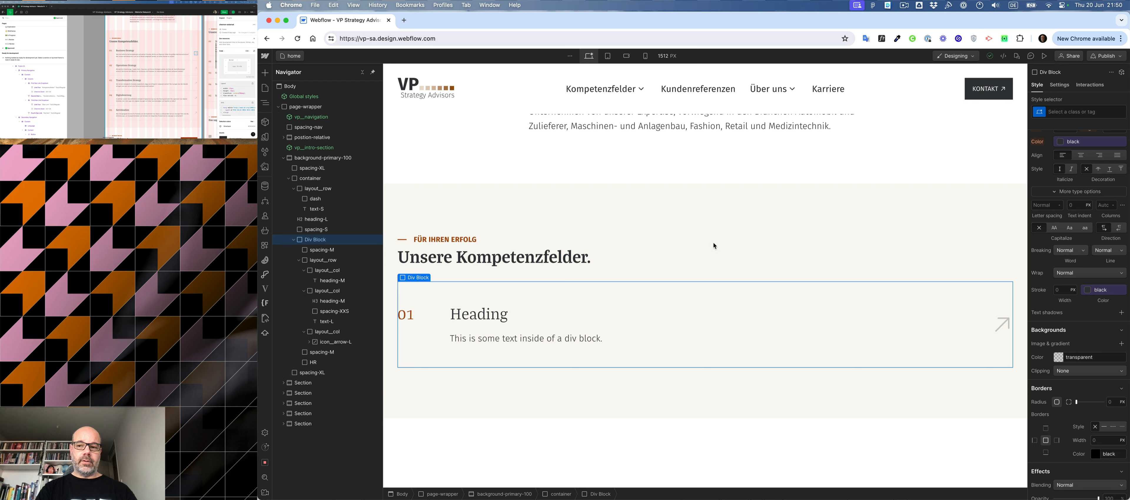
pyautogui.scroll(6, 1074, 213)
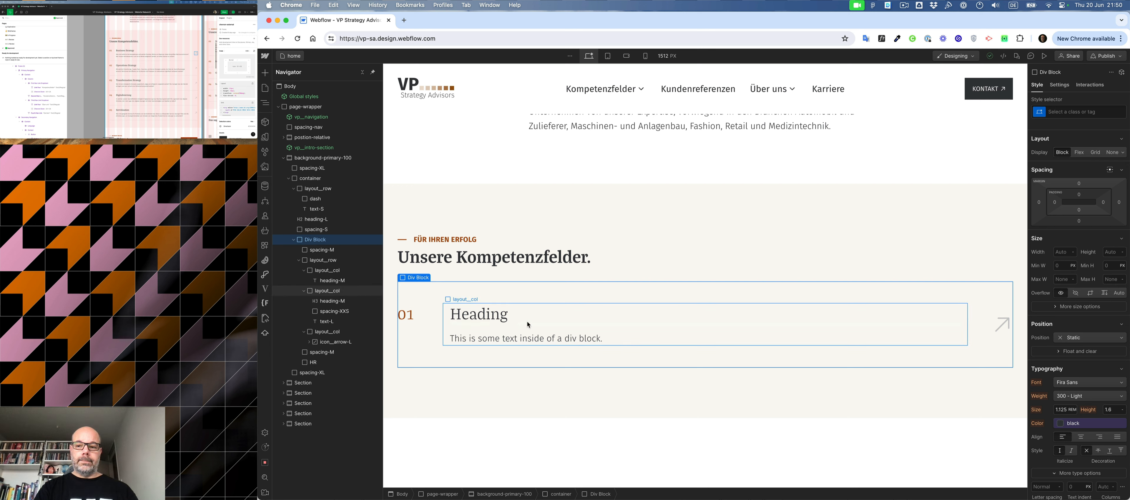
pyautogui.click(576, 325)
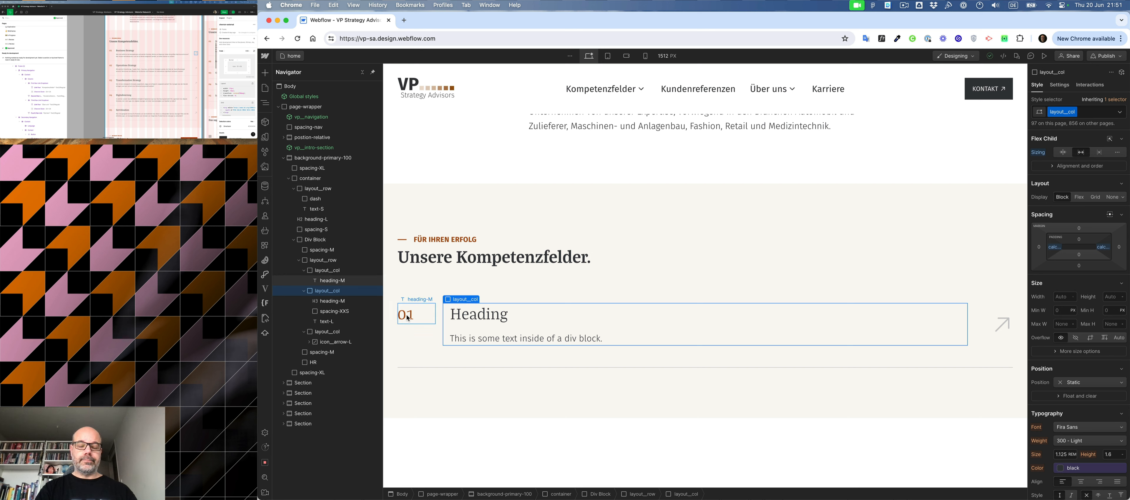
pyautogui.click(431, 290)
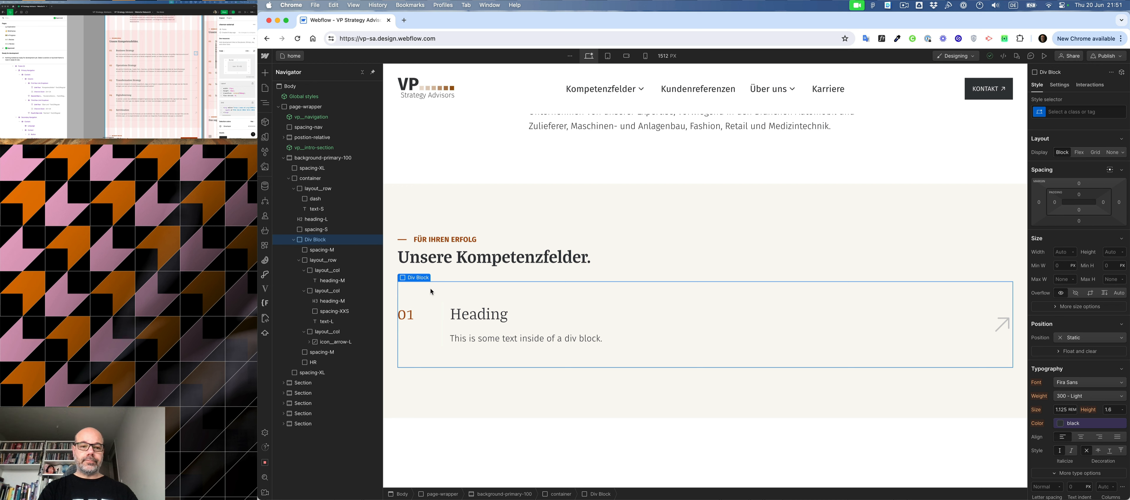
# - Duplicate the 01 service row's div block four times to build a list of five rows
pyautogui.click(293, 239)
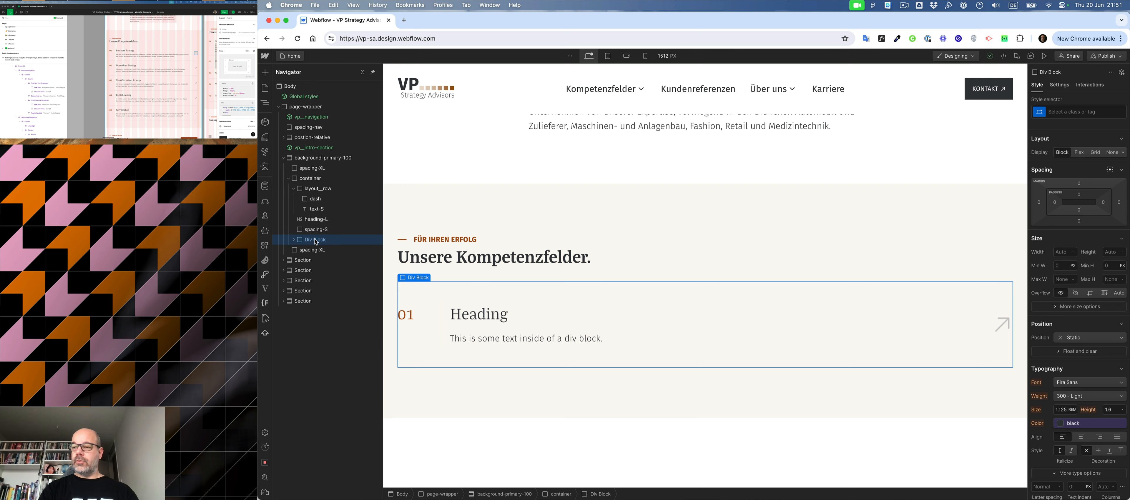
pyautogui.press('super+d')
pyautogui.press('super+d')
pyautogui.press('super+d')
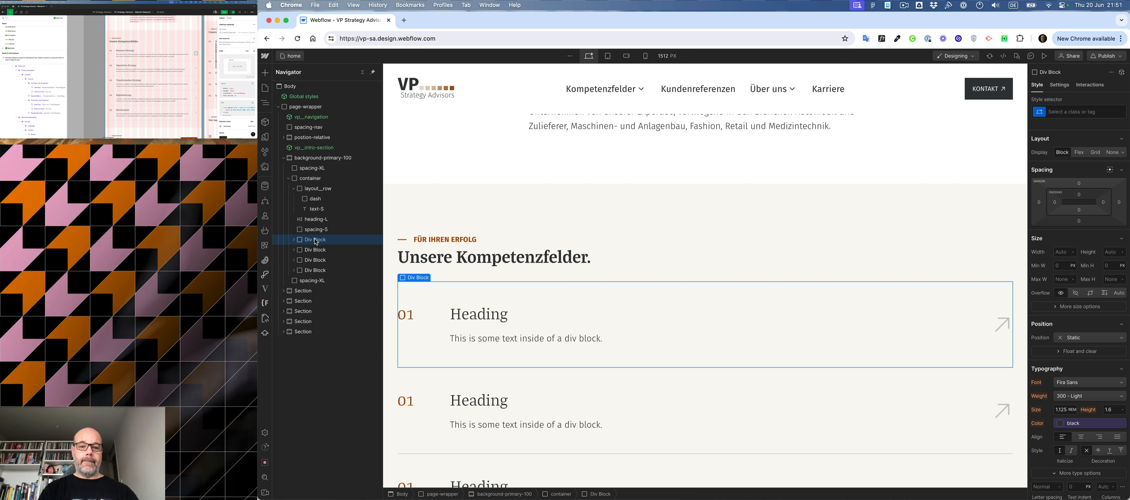
pyautogui.scroll(-5, 401, 253)
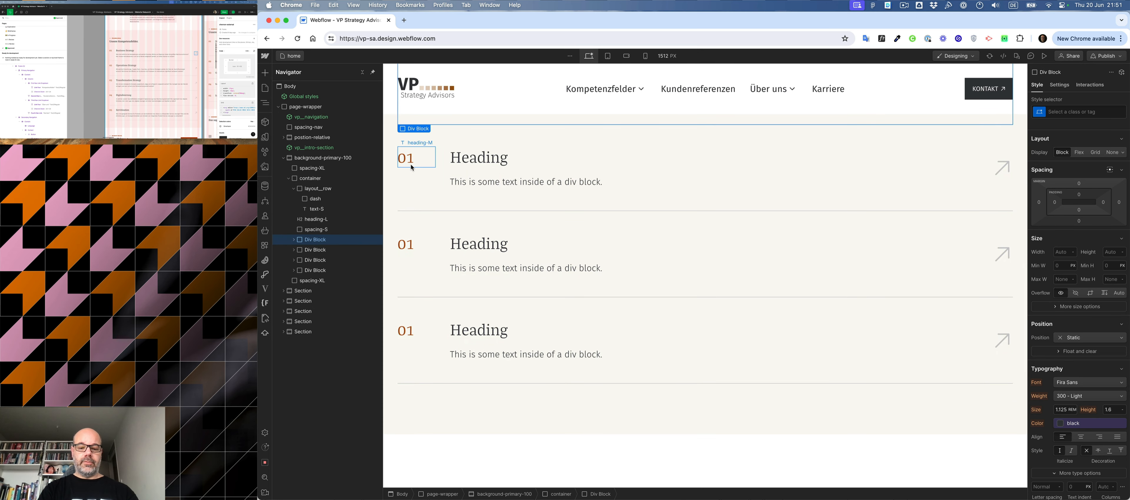
pyautogui.press('super+d')
# - Renumber the second service row as 02 and the third as 03
pyautogui.scroll(3, 412, 198)
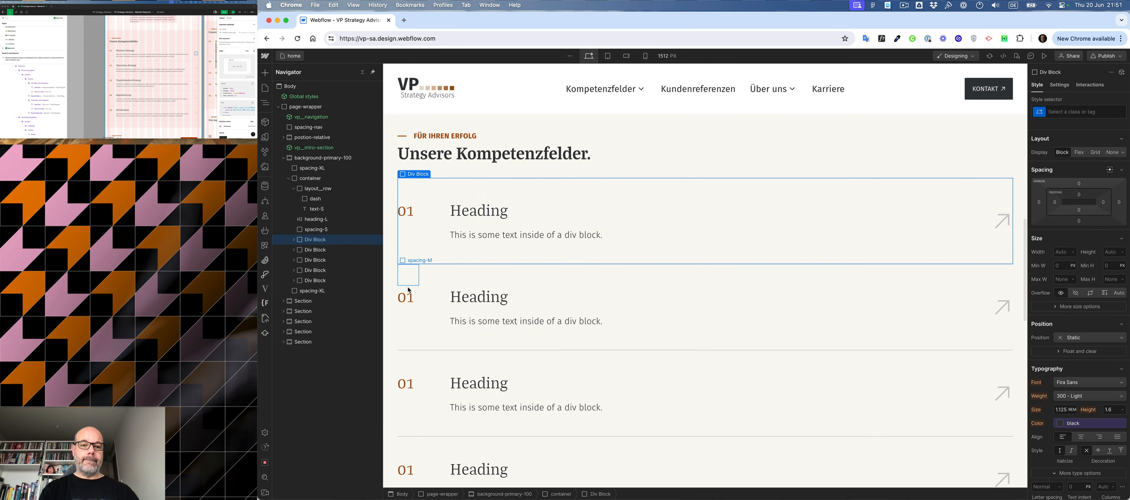
pyautogui.doubleClick(412, 300)
pyautogui.press('BackSpace')
pyautogui.write('2')
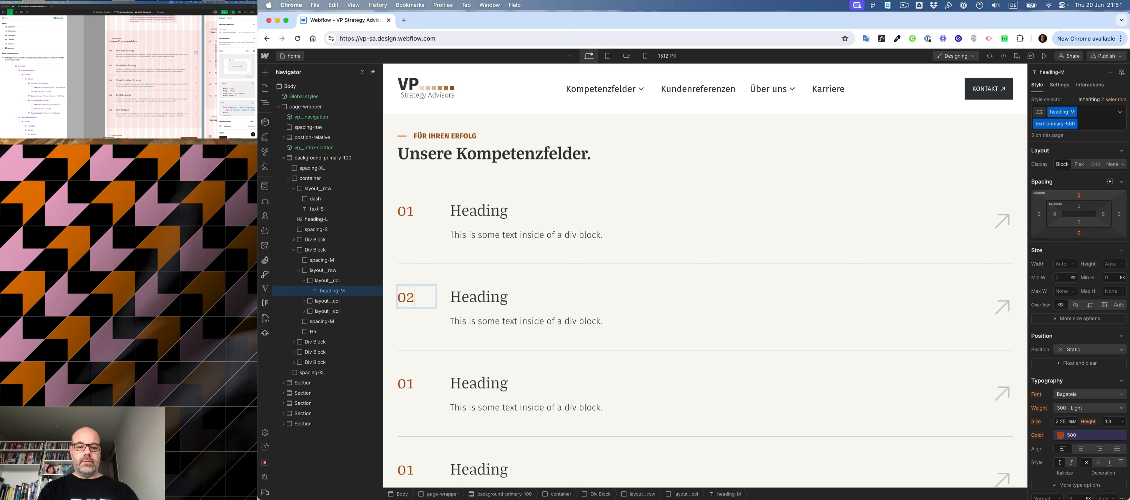
pyautogui.doubleClick(413, 384)
pyautogui.press('BackSpace')
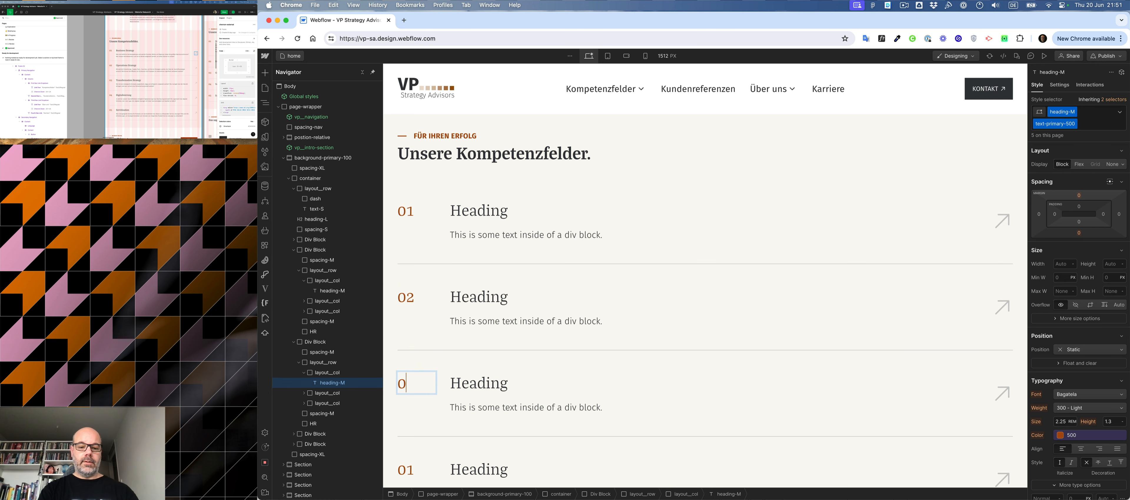
pyautogui.write('3')
# - Renumber the fourth service row as 04 and the fifth as 05
pyautogui.scroll(-1, 412, 386)
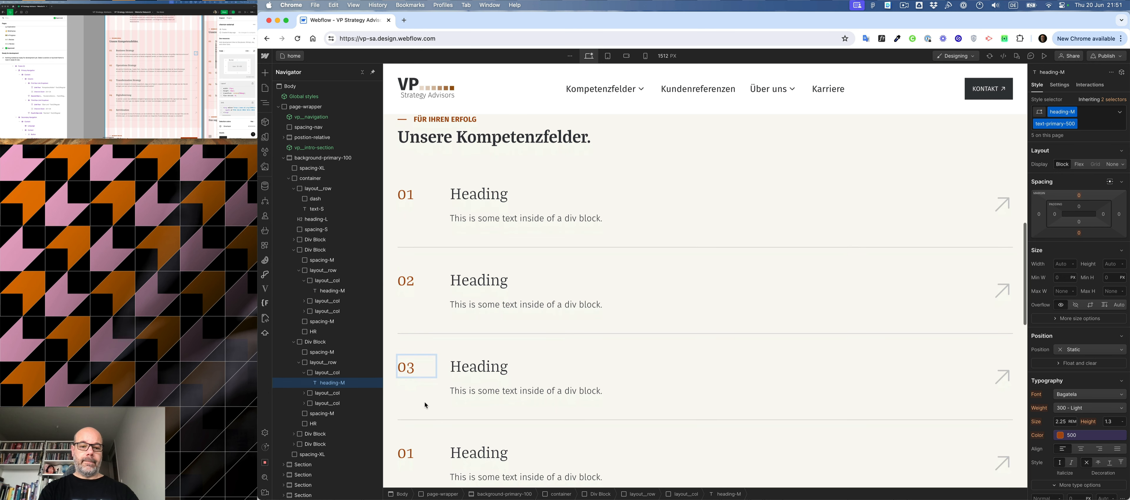
pyautogui.doubleClick(412, 441)
pyautogui.press('BackSpace')
pyautogui.write('4')
pyautogui.scroll(-3, 453, 393)
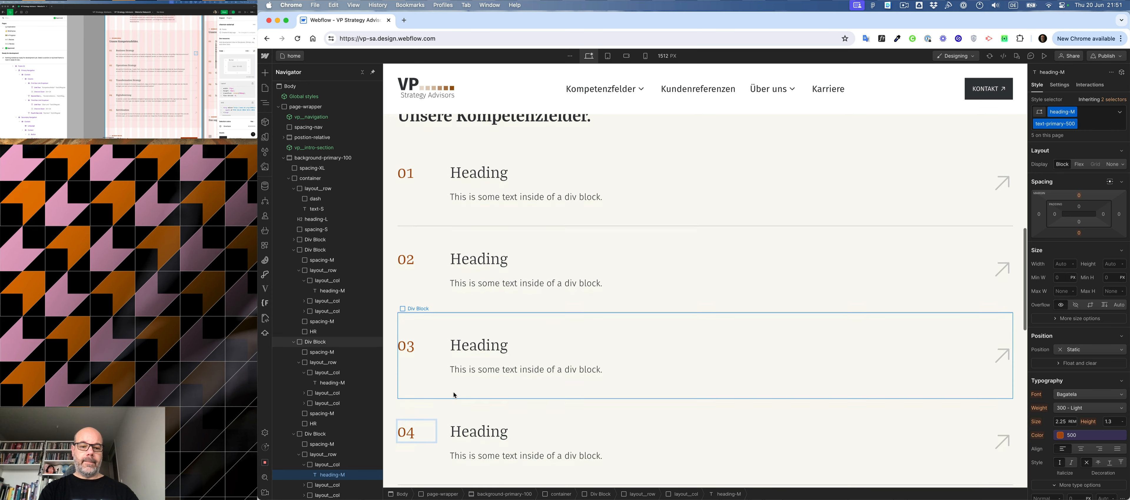
pyautogui.doubleClick(401, 433)
pyautogui.press('BackSpace')
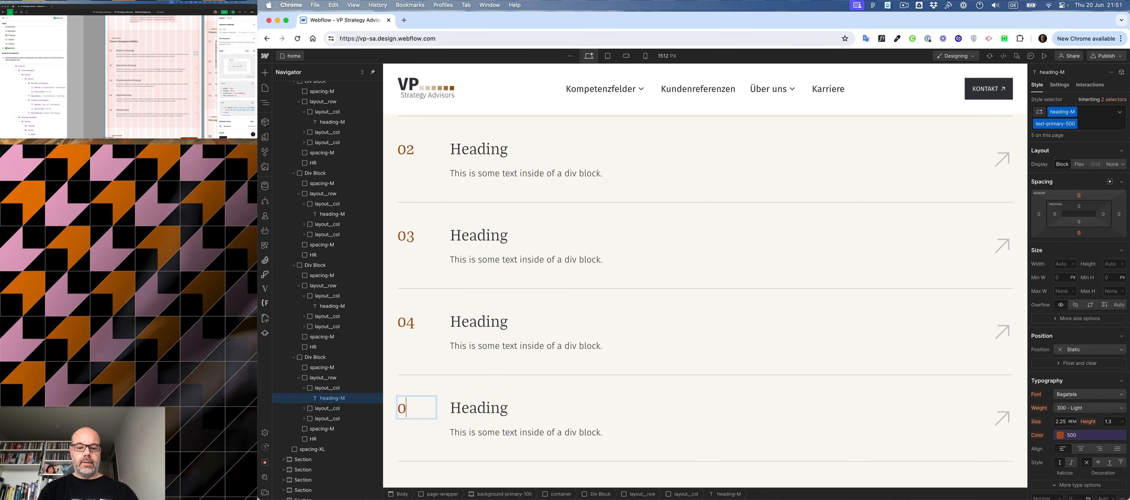
pyautogui.write('5')
pyautogui.press('Escape')
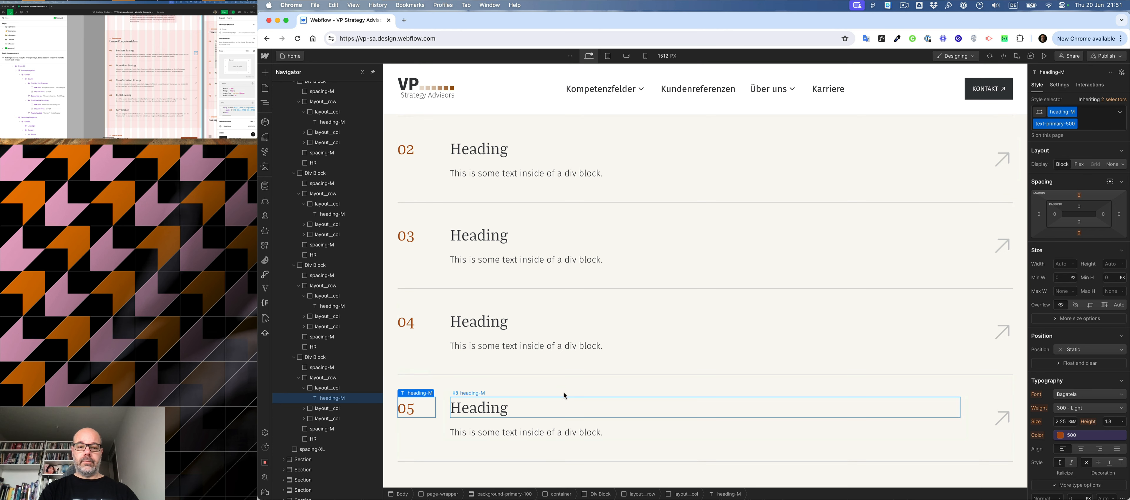
# - Convert the div block around service row 05 to a link block and set its display to Block
pyautogui.click(558, 384)
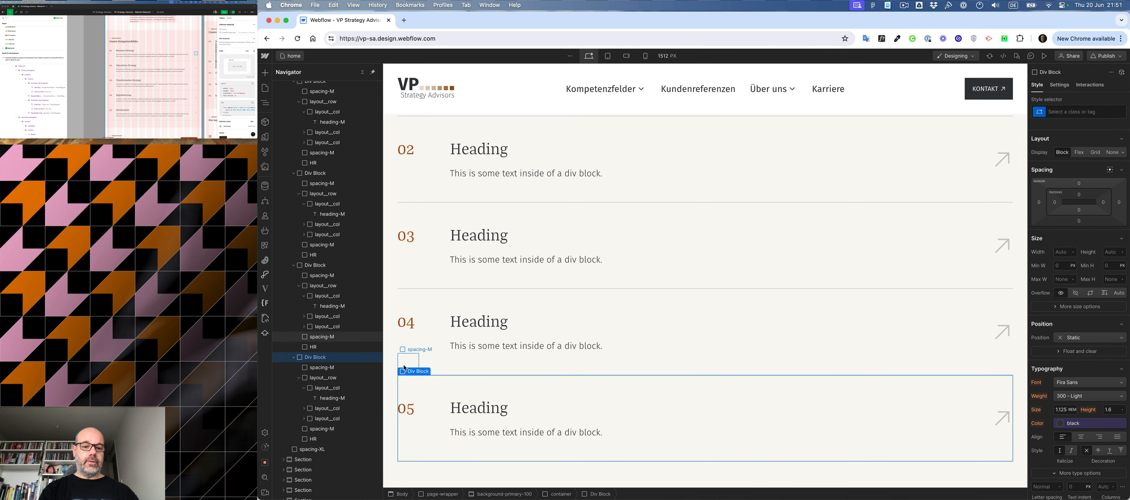
pyautogui.rightClick(415, 372)
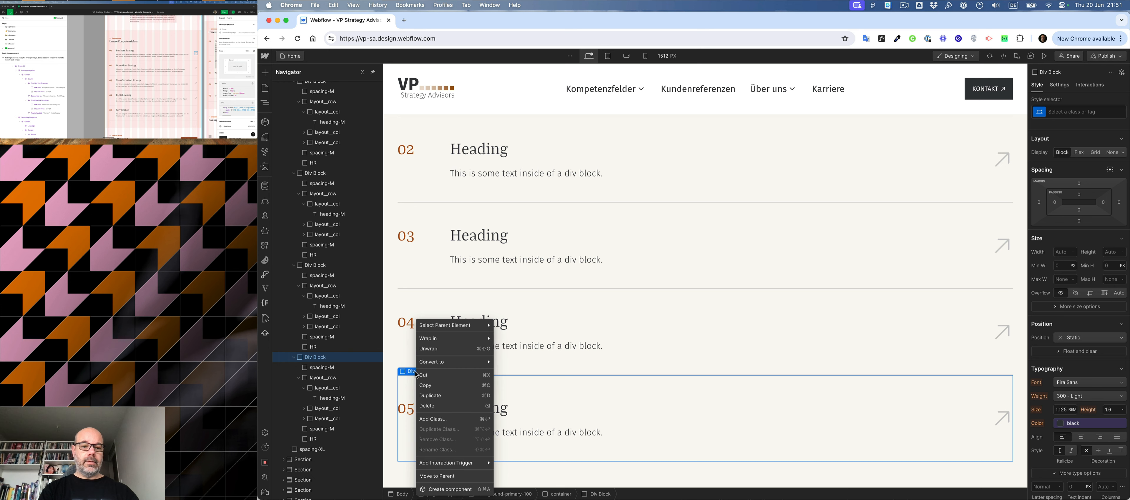
pyautogui.moveTo(441, 364)
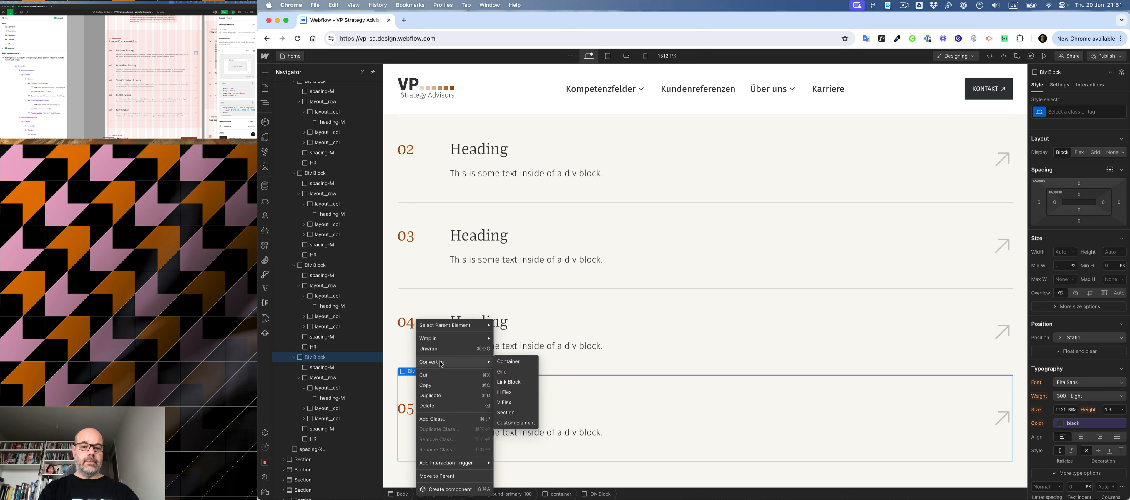
pyautogui.click(512, 381)
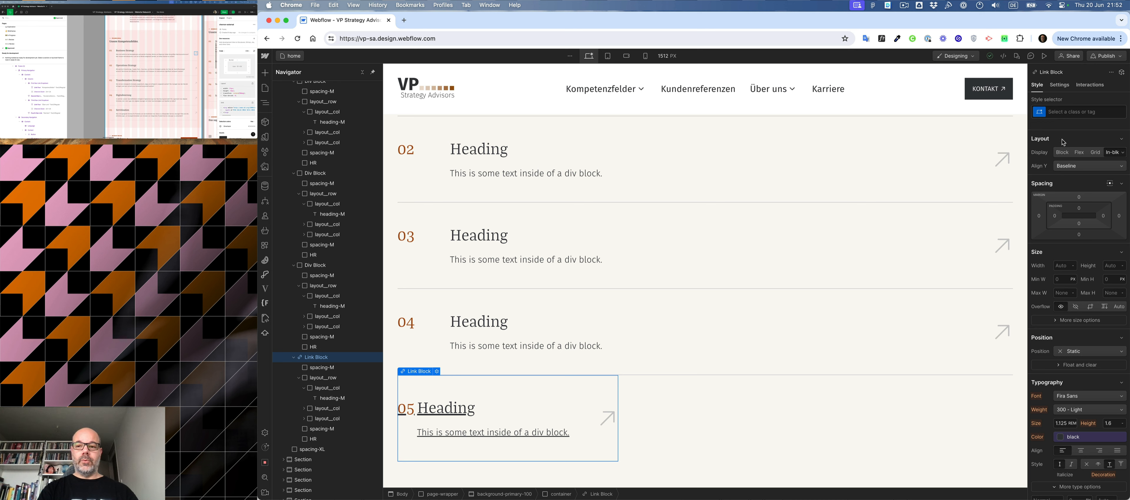
pyautogui.click(1063, 152)
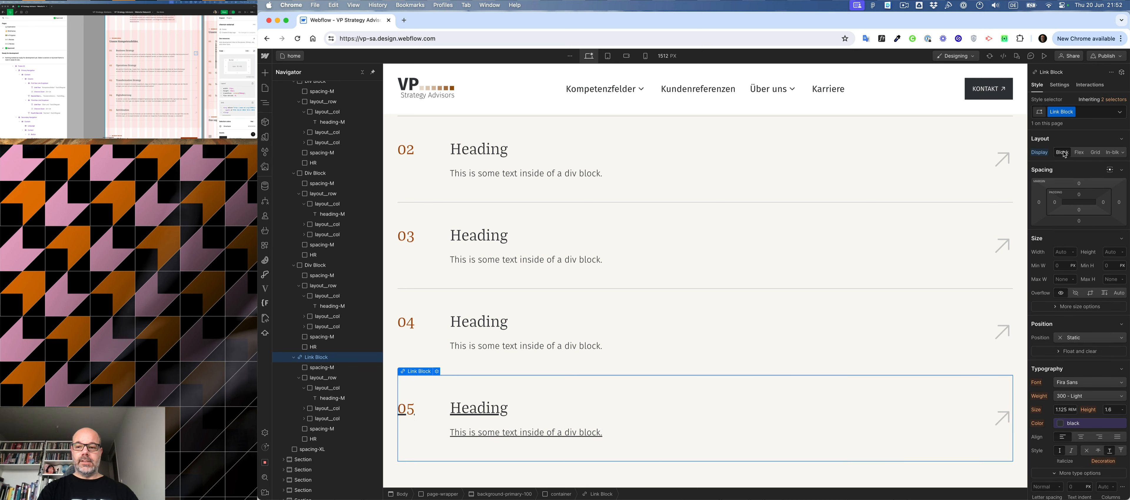
# - Rename the link block's class to link__list and set its text decoration to none
pyautogui.doubleClick(1057, 112)
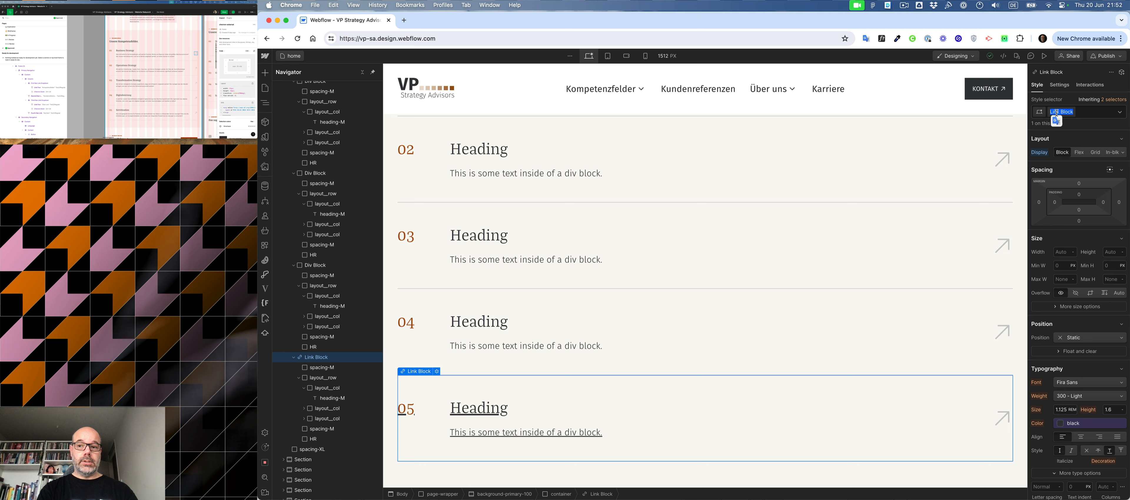
pyautogui.write('link')
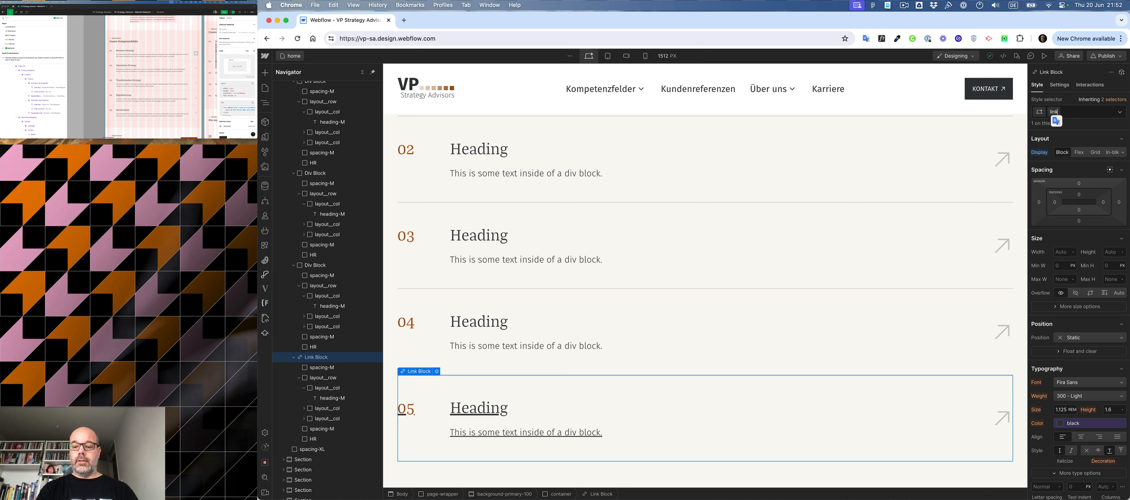
pyautogui.write('_')
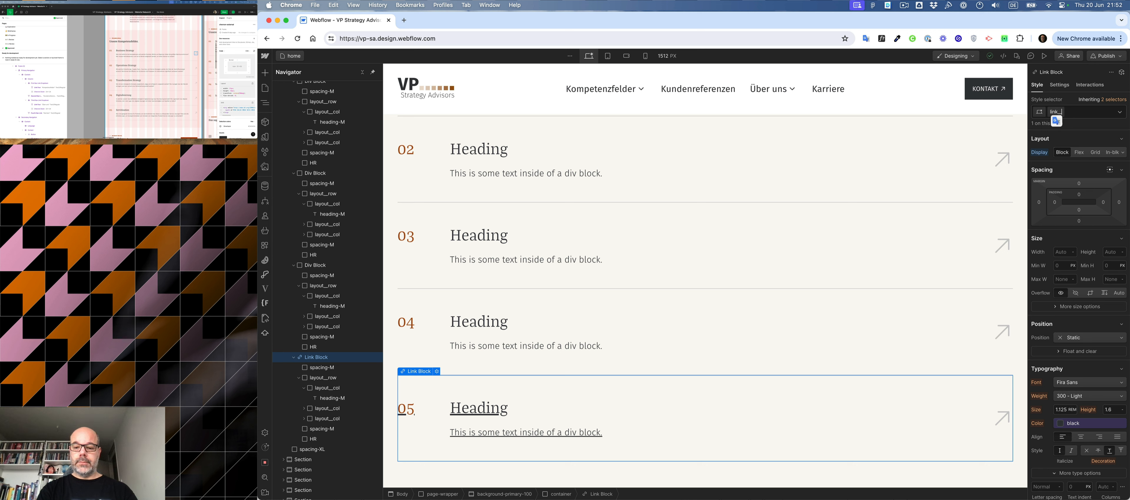
pyautogui.write('list')
pyautogui.press('Return')
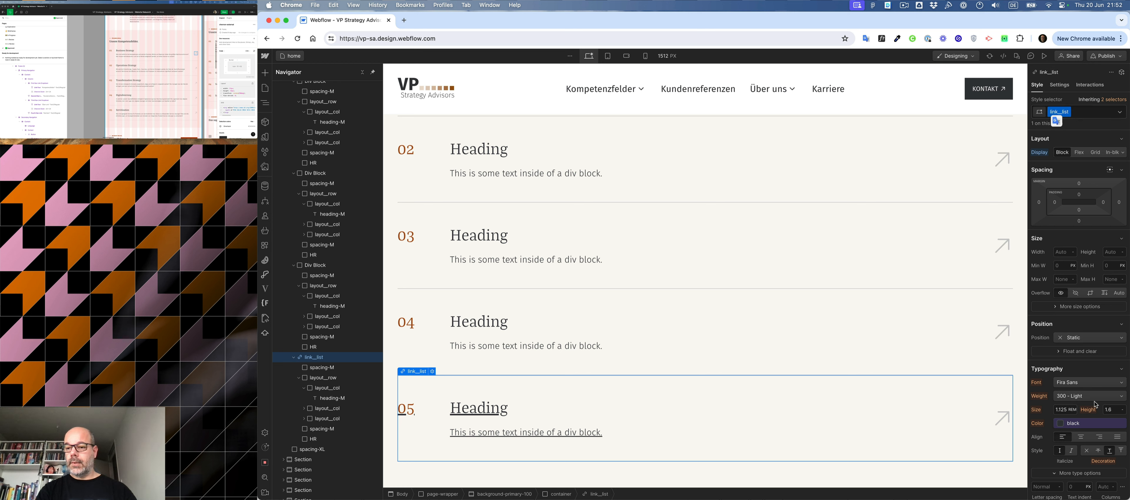
pyautogui.click(1086, 450)
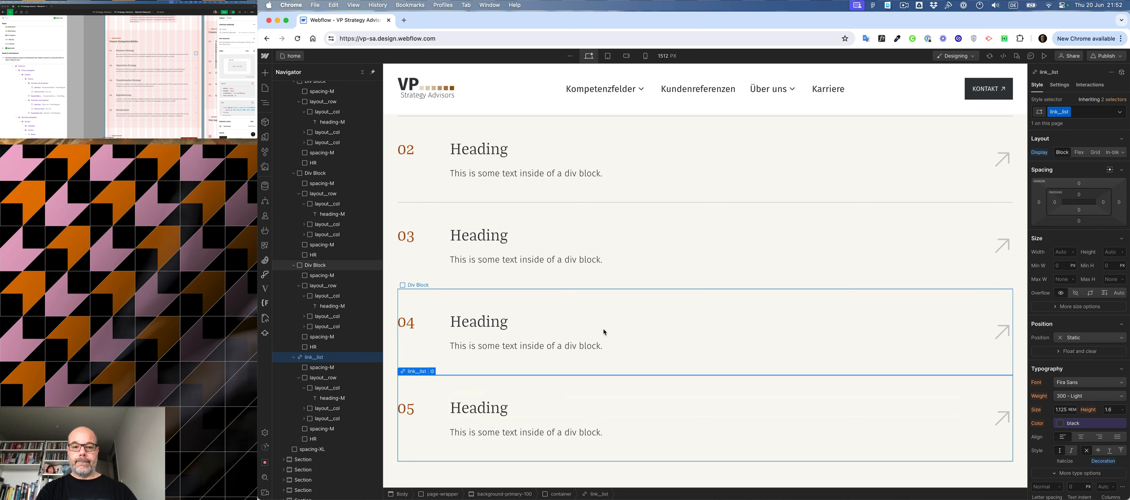
pyautogui.click(414, 297)
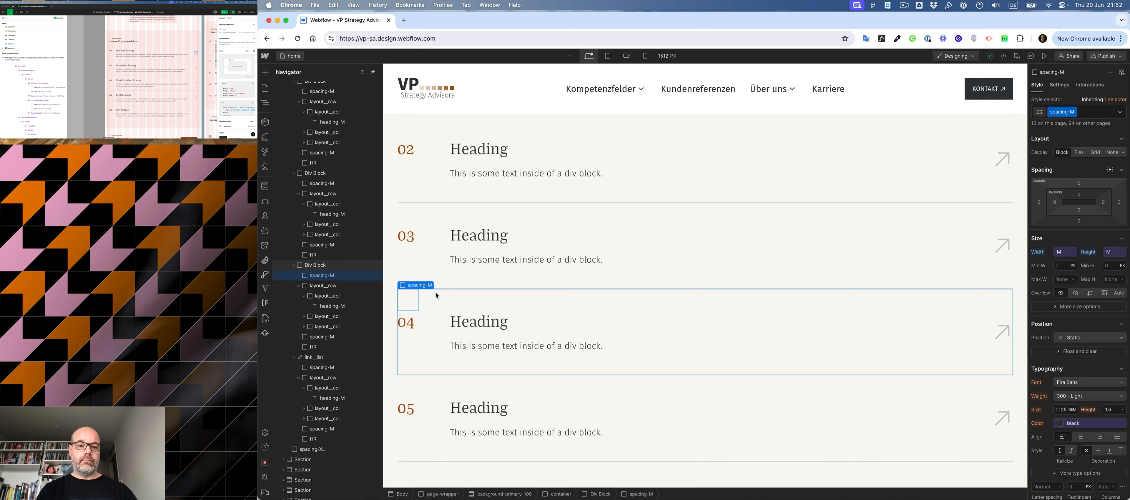
pyautogui.click(436, 295)
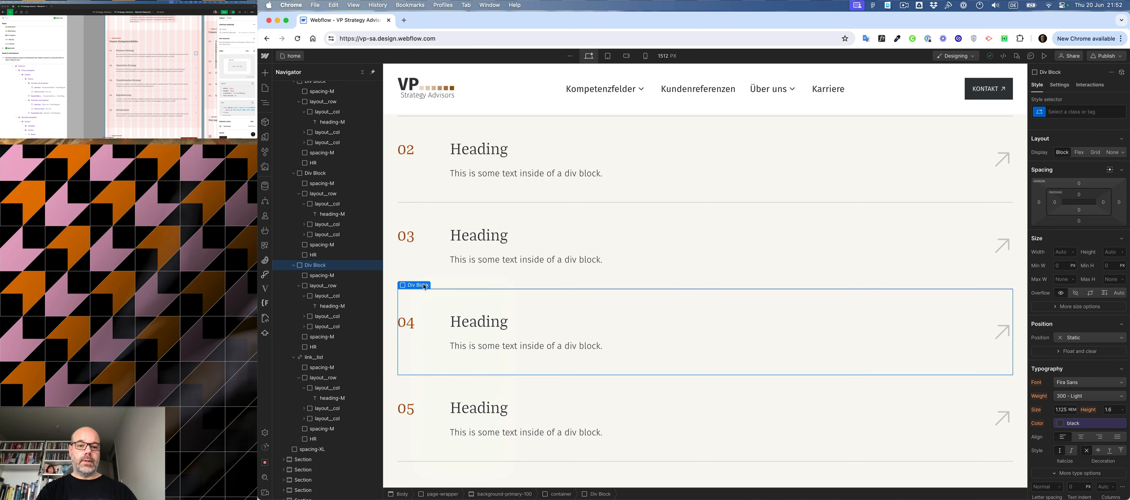
pyautogui.rightClick(423, 286)
pyautogui.moveTo(447, 326)
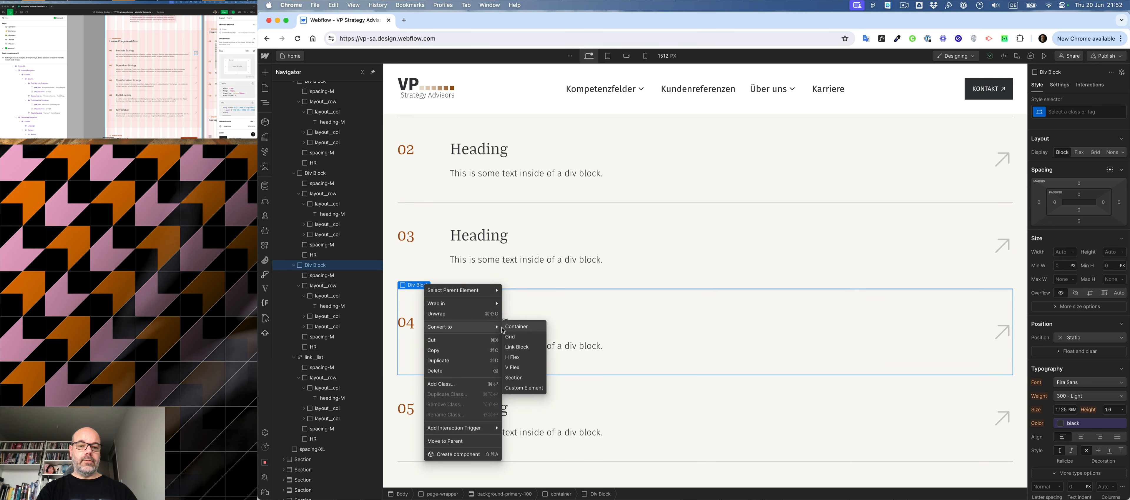
pyautogui.press('Escape')
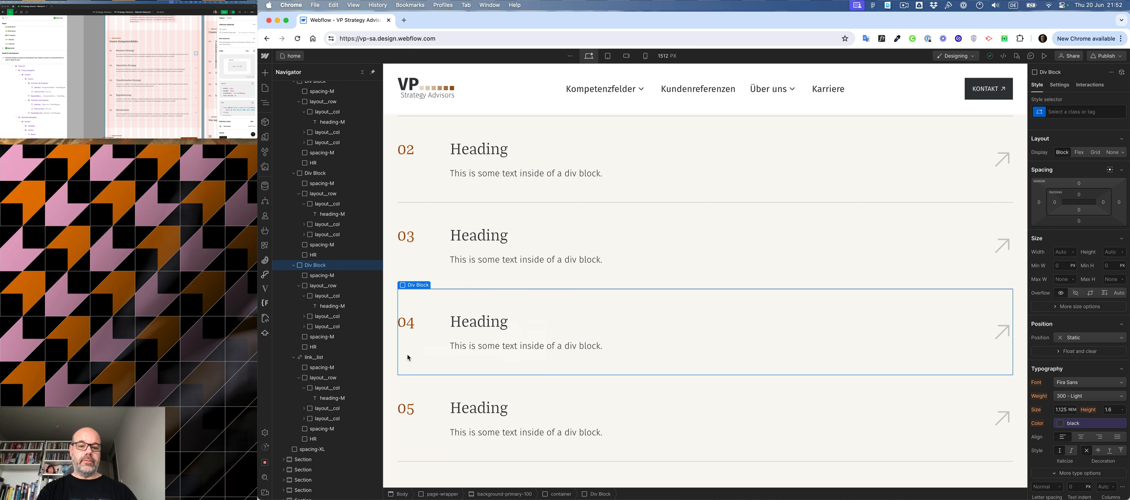
# - Delete the four plain div block service rows, keeping only the link__list row 05
pyautogui.press('Delete')
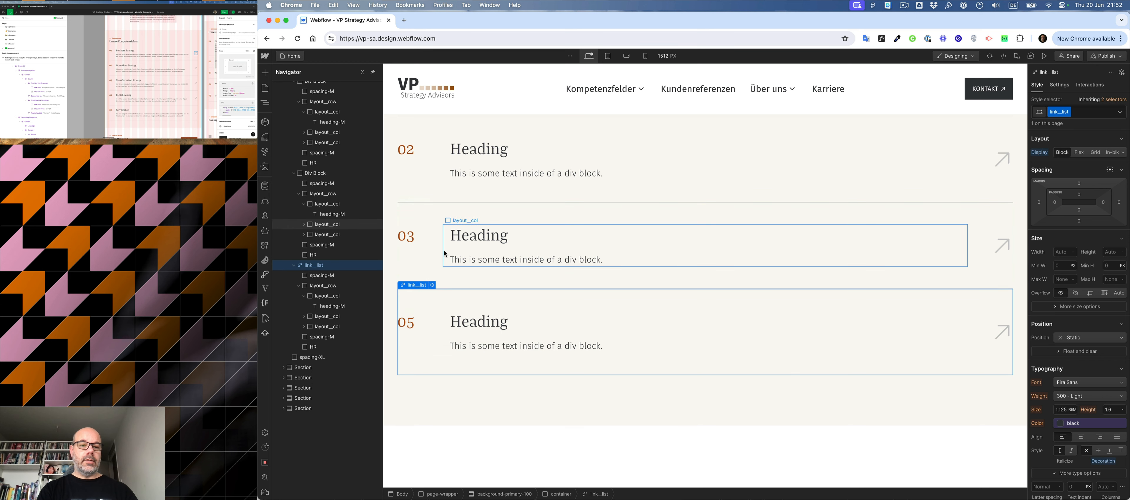
pyautogui.click(324, 175)
pyautogui.scroll(5, 320, 185)
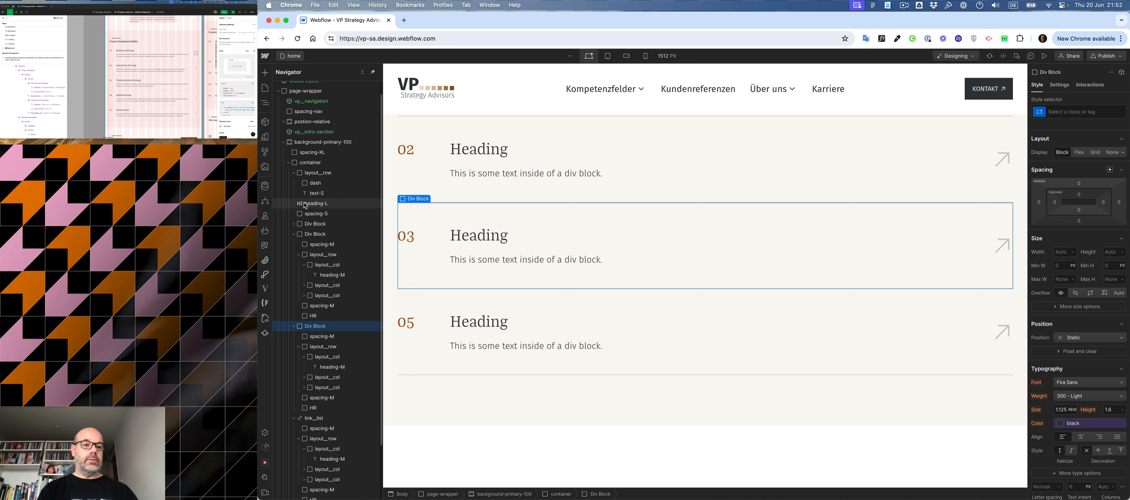
pyautogui.click(311, 223)
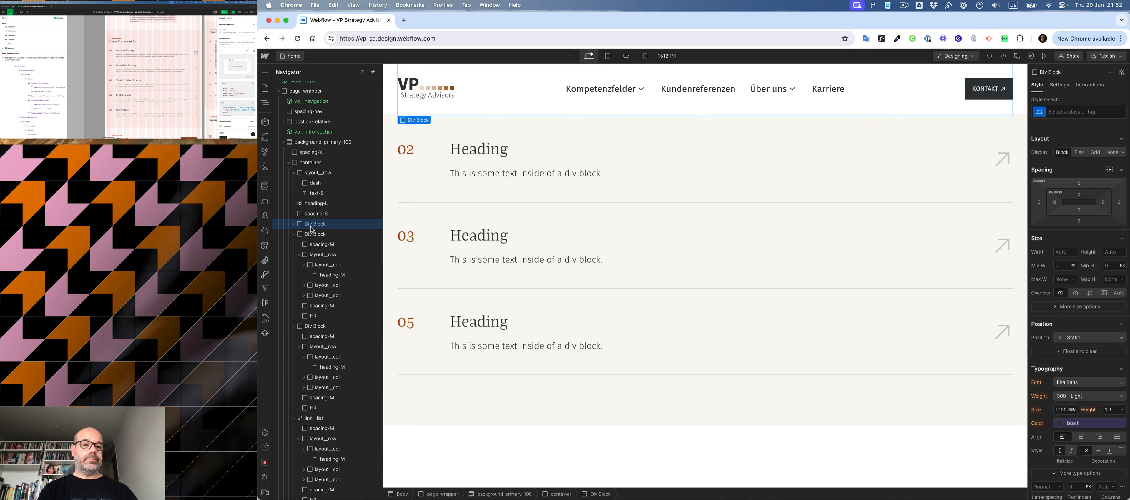
pyautogui.press('Delete')
pyautogui.press('Delete')
pyautogui.press('Delete')
pyautogui.press('Delete')
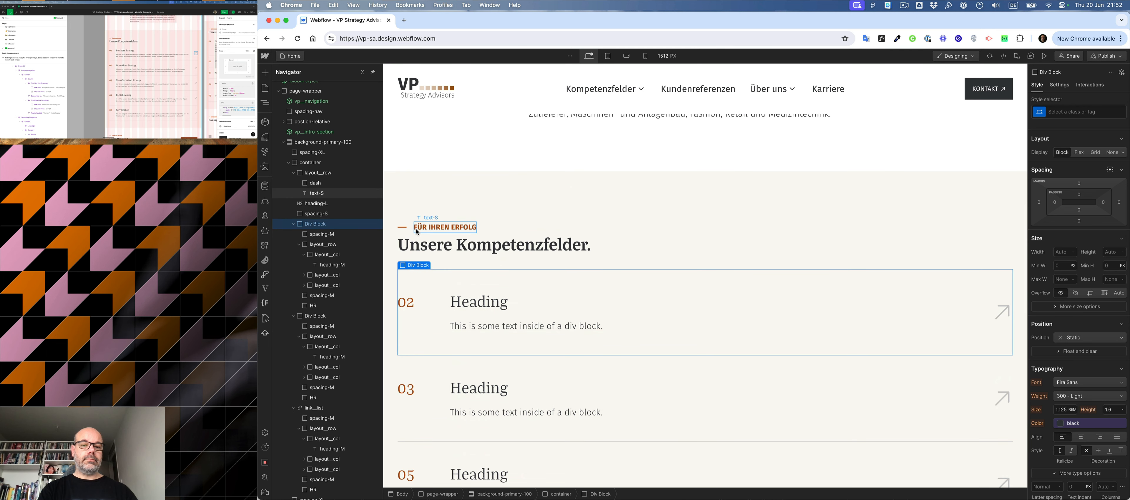
# - Duplicate the link__list service row four times to make five rows
pyautogui.click(294, 224)
pyautogui.press('super+d')
pyautogui.press('super+d')
pyautogui.press('super+d')
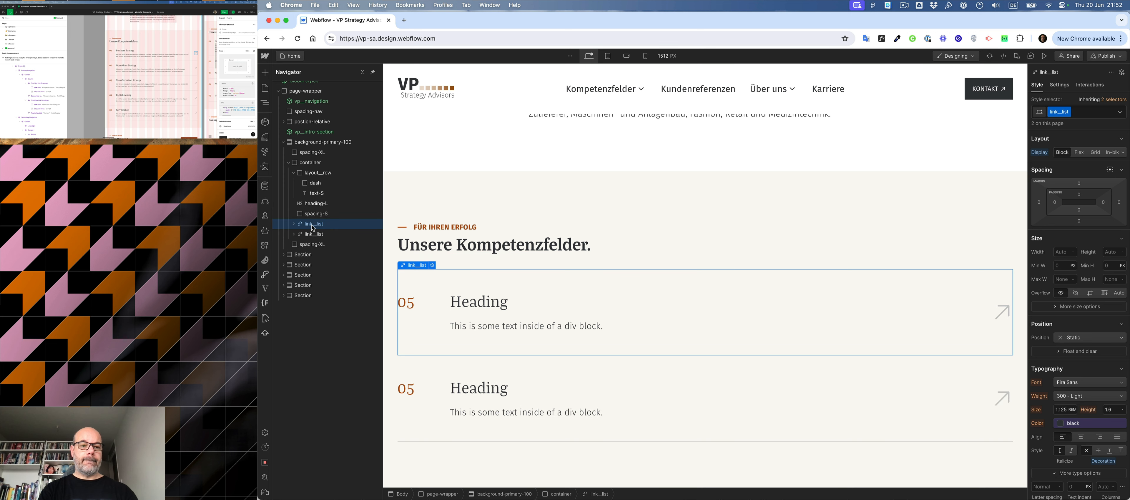
pyautogui.press('super+d')
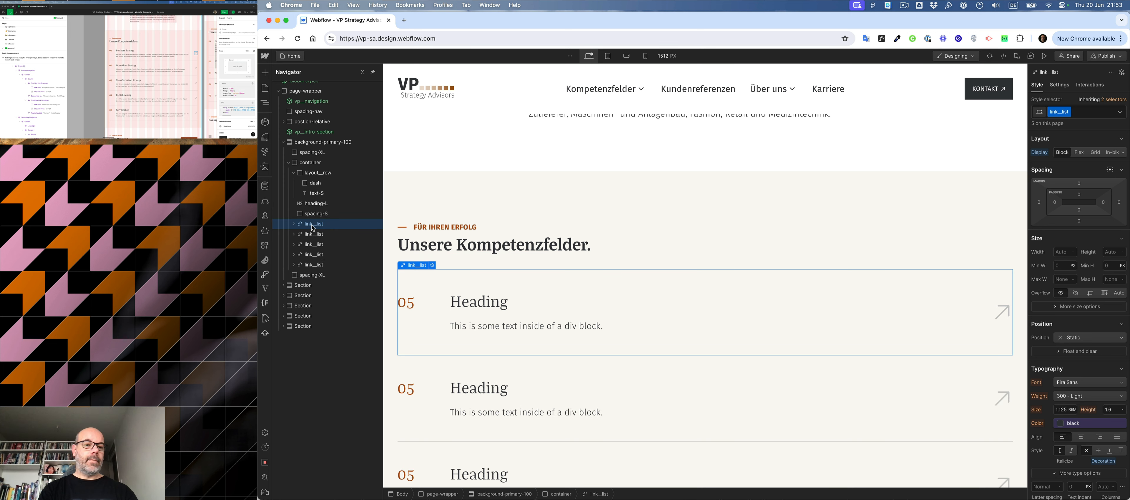
# - Renumber the first service row as 01
pyautogui.doubleClick(410, 310)
pyautogui.press('BackSpace')
pyautogui.write('1')
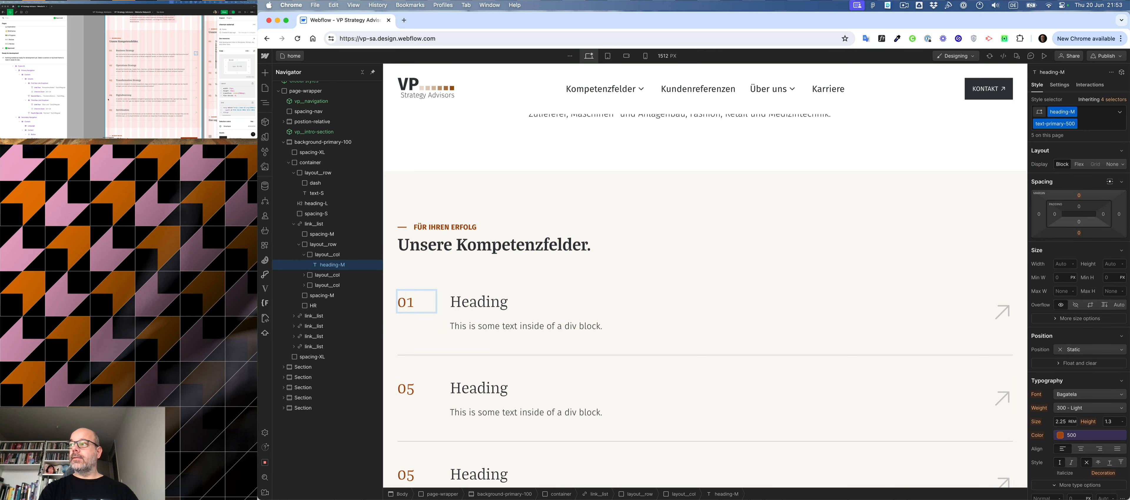
# - Replace the heading of service row 01 with "Business Strategy", copied from the Figma design
pyautogui.click(125, 51)
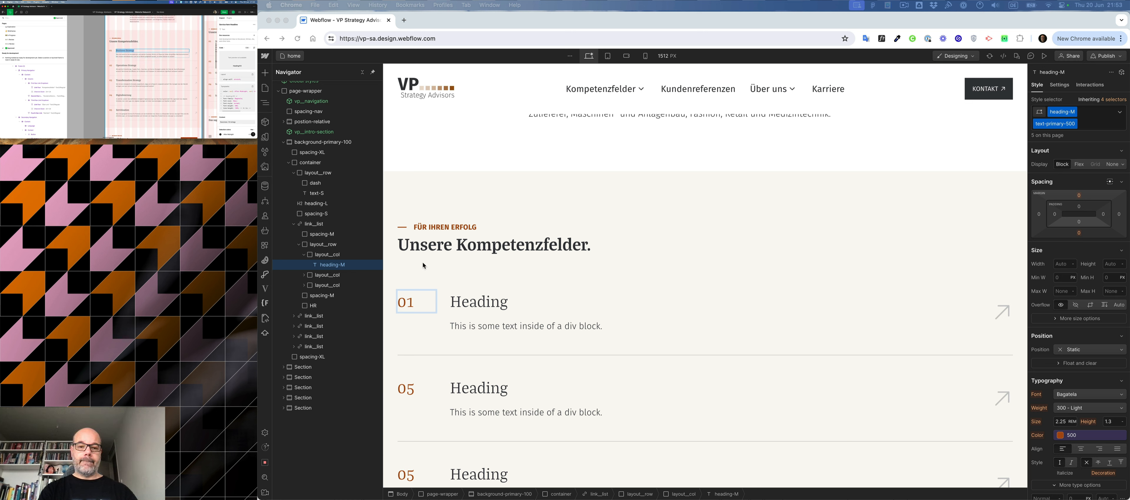
pyautogui.click(480, 299)
pyautogui.doubleClick(481, 298)
pyautogui.doubleClick(480, 298)
pyautogui.click(480, 298)
pyautogui.write('Business Strategy')
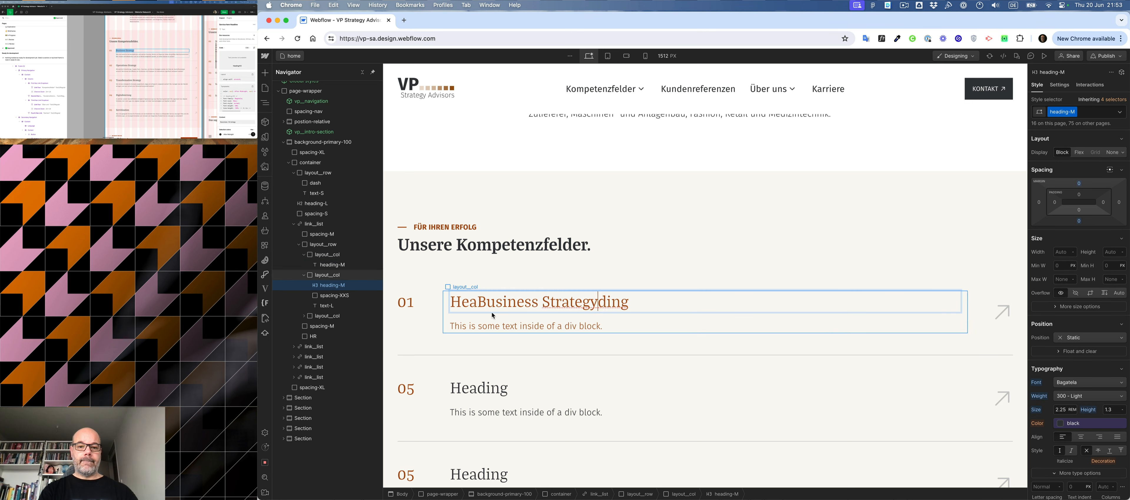
pyautogui.tripleClick(492, 313)
pyautogui.write('Business Strategy')
# - Add the text-black combo class to the description texts of the first and second service rows
pyautogui.click(491, 326)
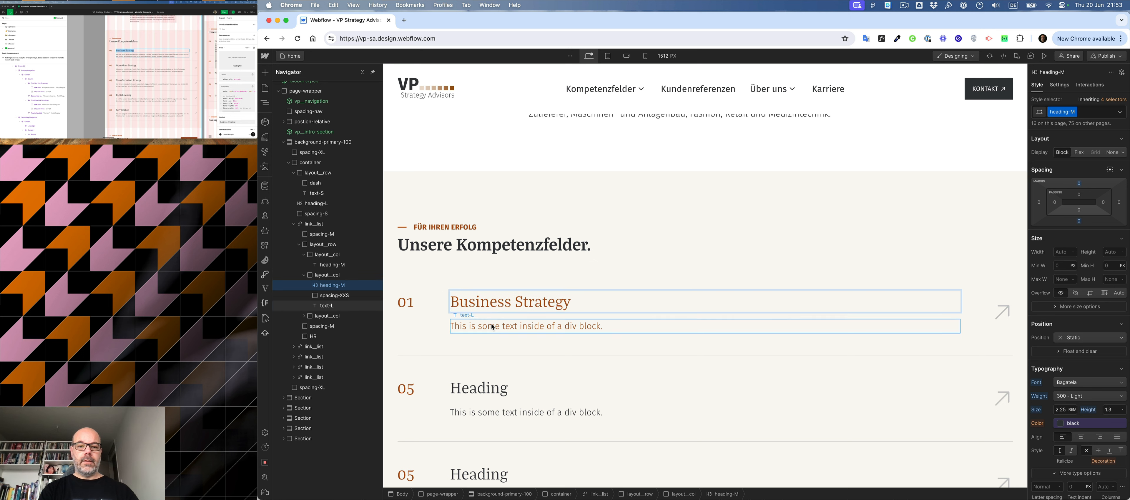
pyautogui.click(1094, 112)
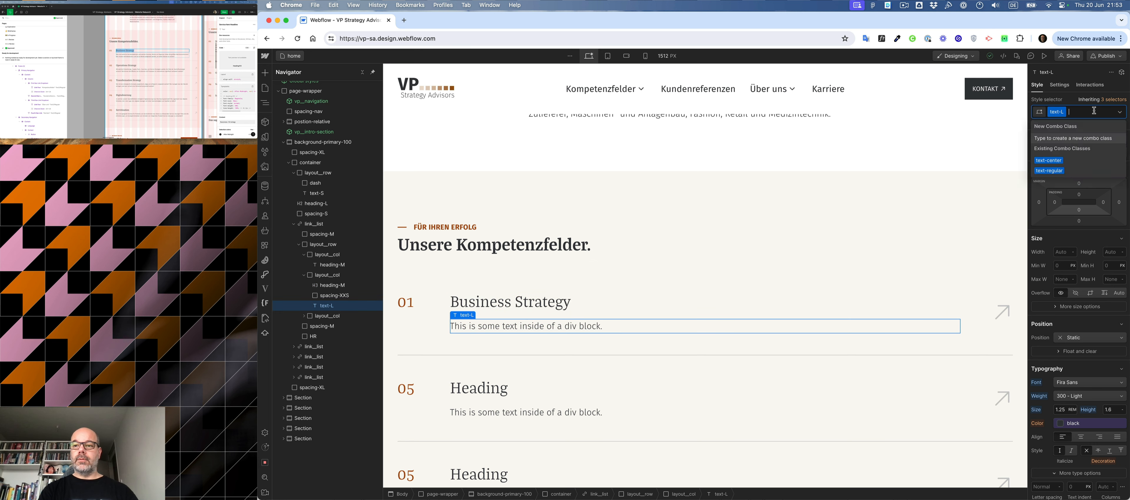
pyautogui.write('black')
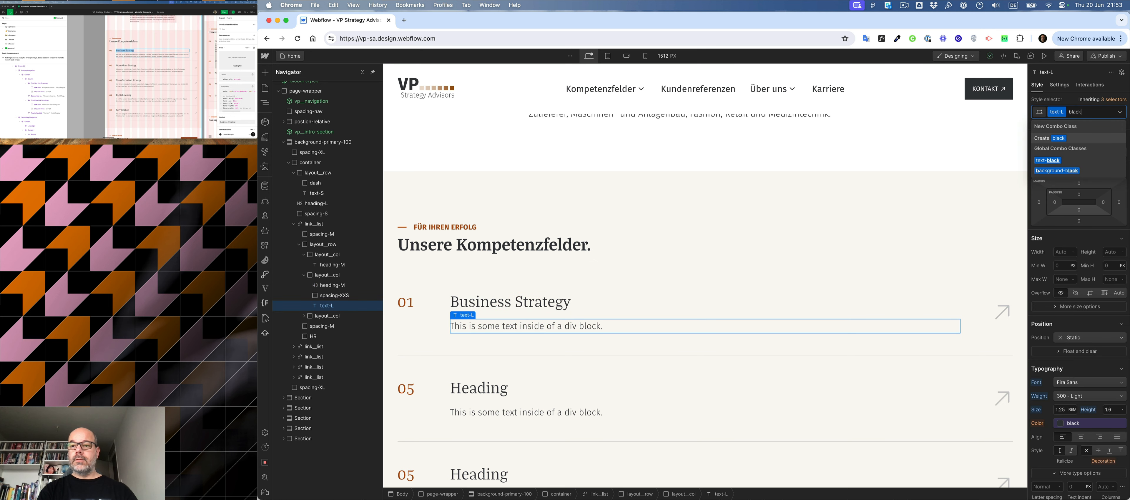
pyautogui.press('Down')
pyautogui.press('Return')
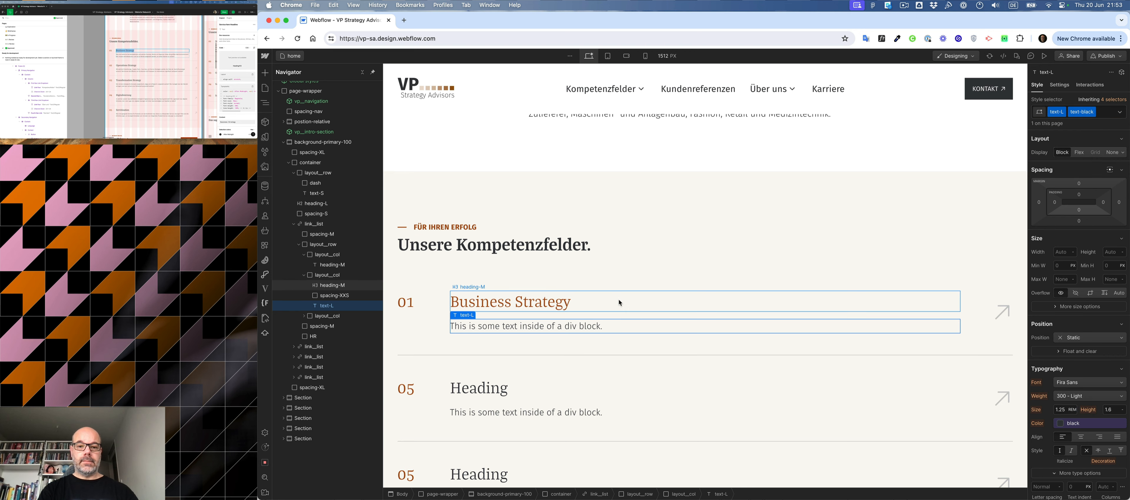
pyautogui.click(581, 418)
pyautogui.press('super+Return')
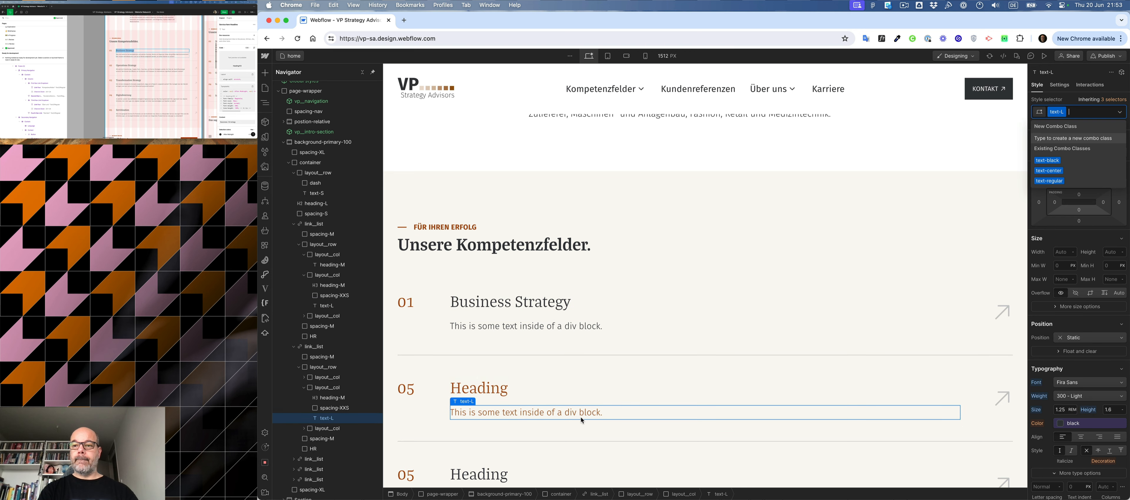
pyautogui.press('Down')
pyautogui.press('Return')
# - Add the text-black combo class to the description texts of the third and fourth service rows
pyautogui.scroll(-5, 554, 466)
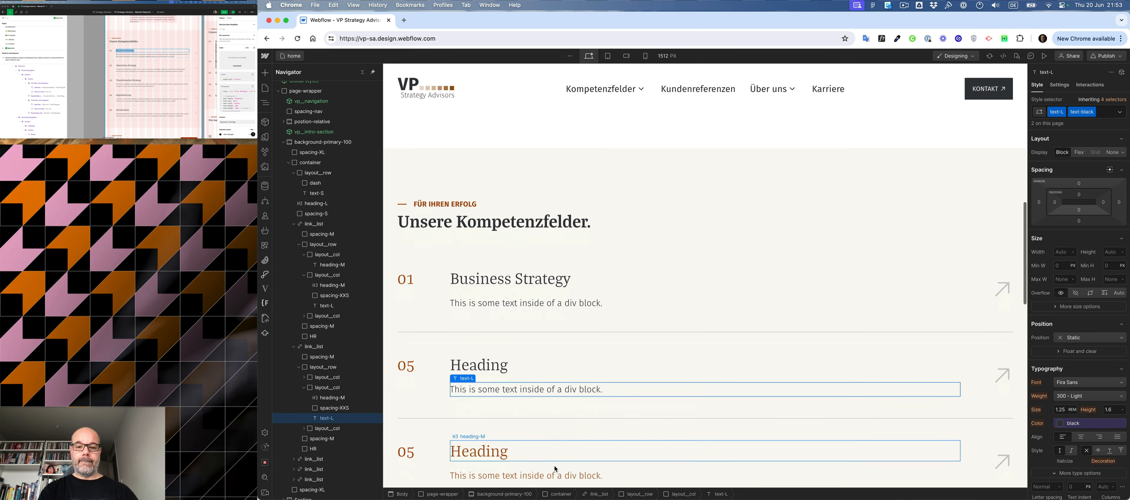
pyautogui.click(534, 350)
pyautogui.press('super+Return')
pyautogui.press('Down')
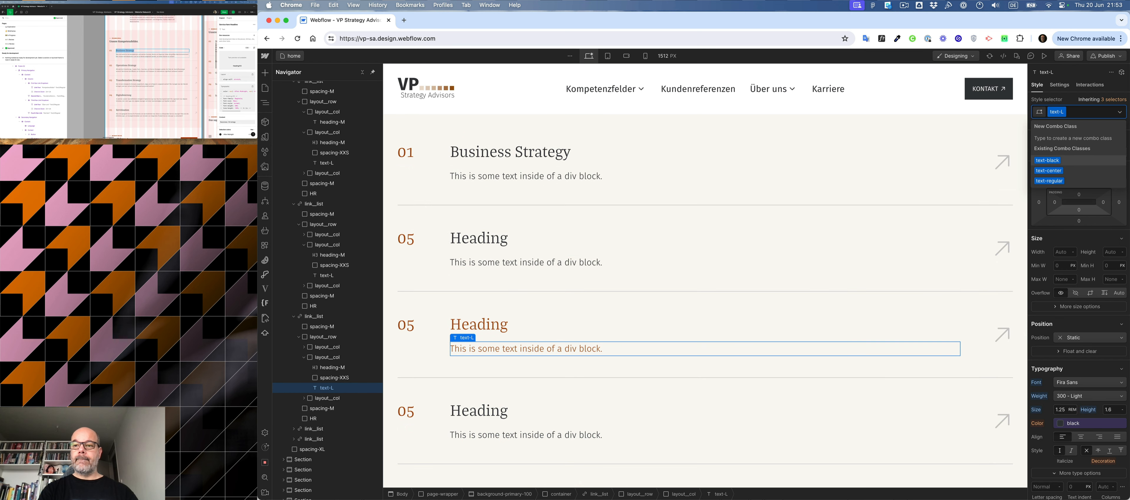
pyautogui.press('Return')
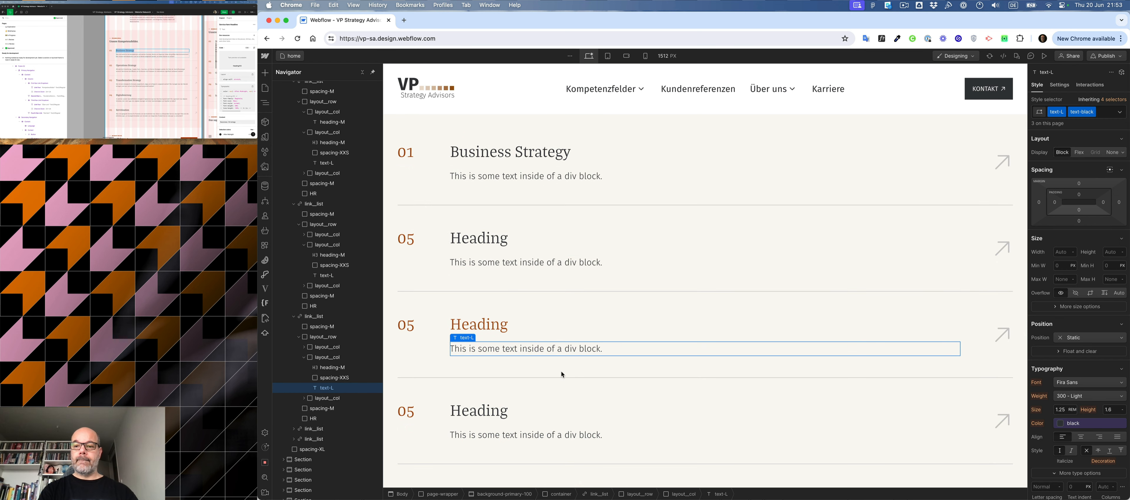
pyautogui.click(576, 434)
pyautogui.press('super+Return')
pyautogui.press('Down')
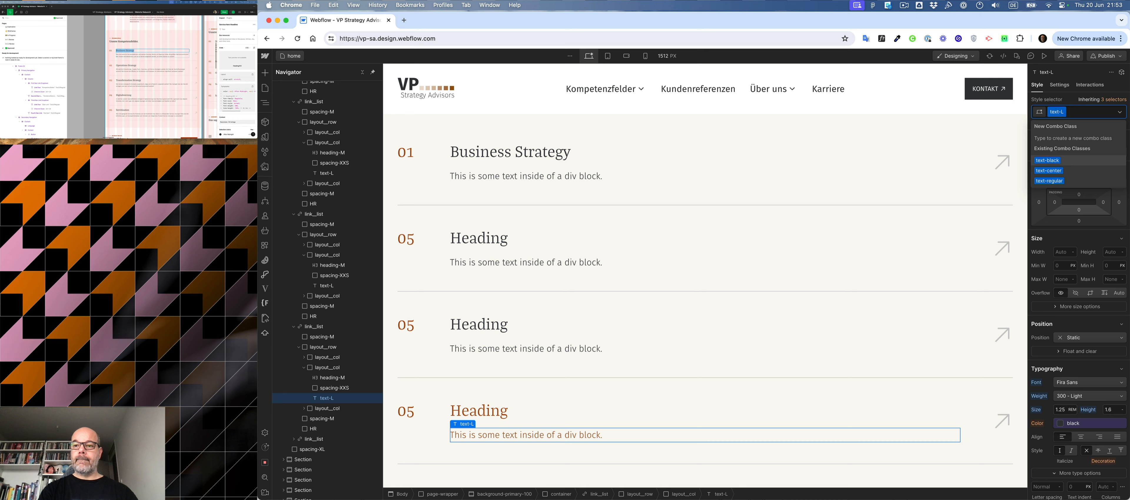
pyautogui.press('Return')
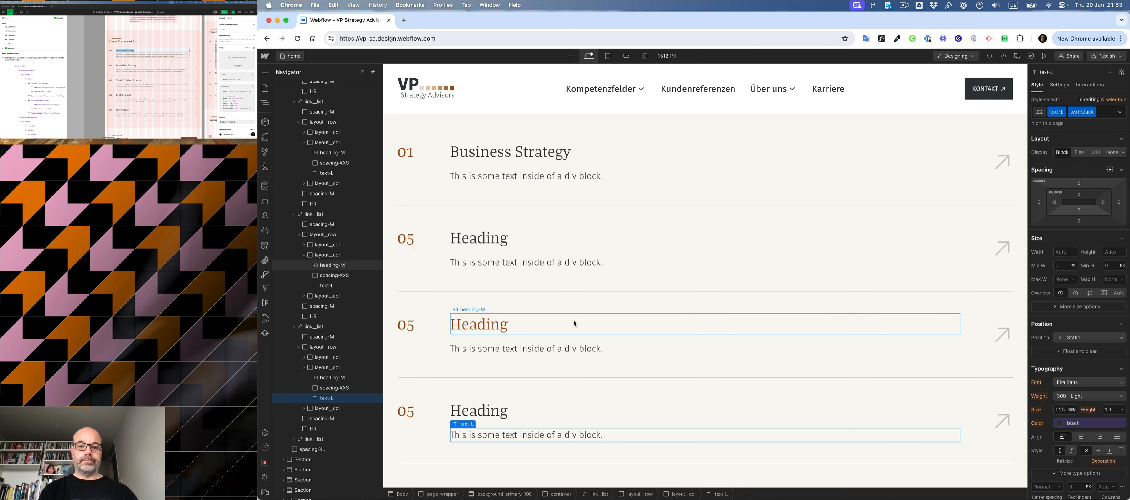
# - Replace the Business Strategy row's placeholder description with the Figma text beginning "Was sind wirkliche Kernkompetenzen"
pyautogui.scroll(3, 574, 321)
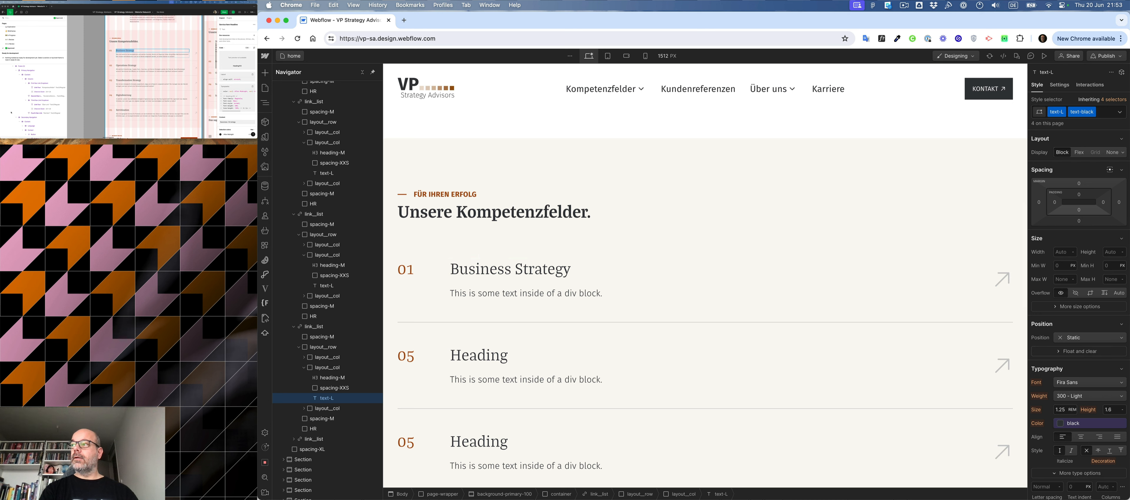
pyautogui.click(143, 53)
pyautogui.doubleClick(142, 53)
pyautogui.press('super+c')
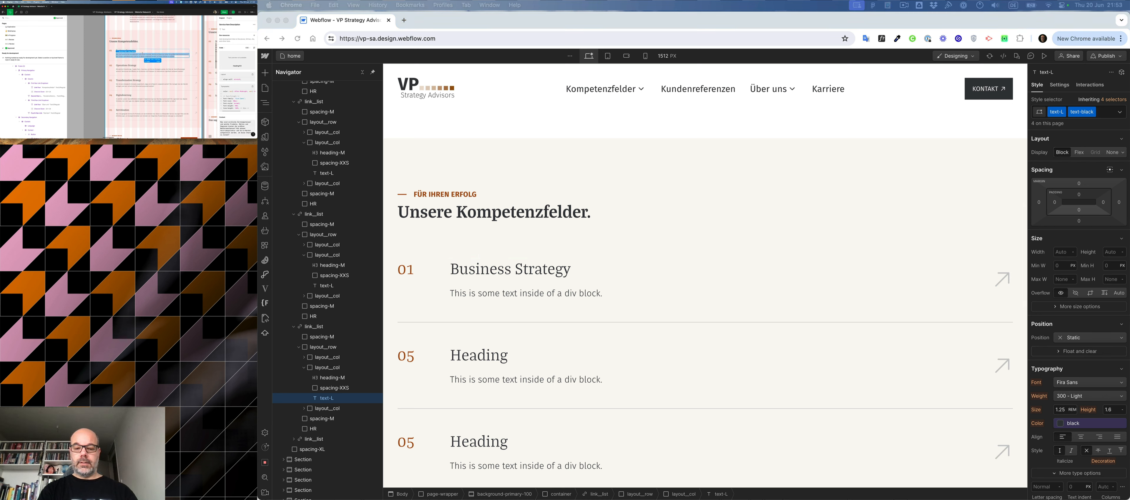
pyautogui.click(584, 295)
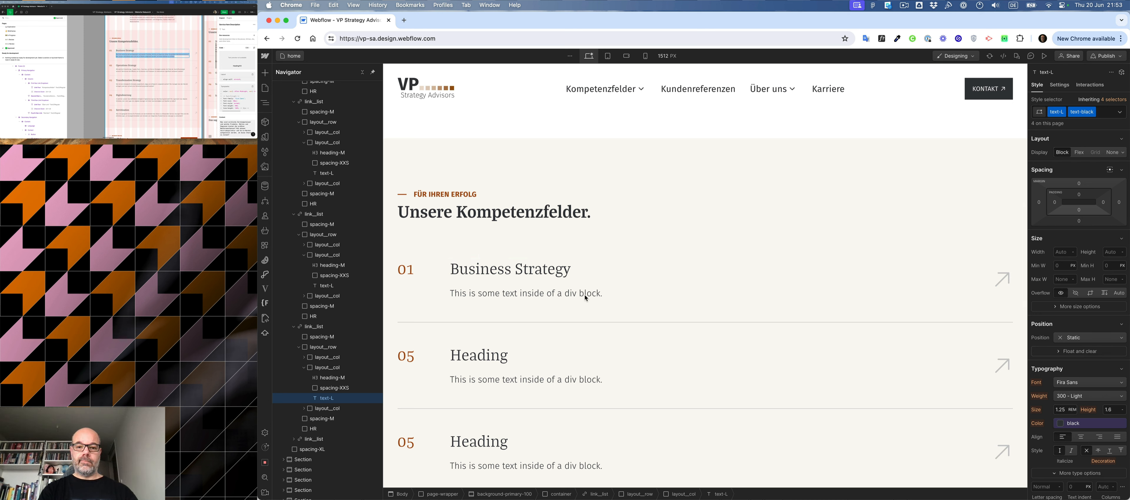
pyautogui.click(585, 295)
pyautogui.press('super+a')
pyautogui.press('super+v')
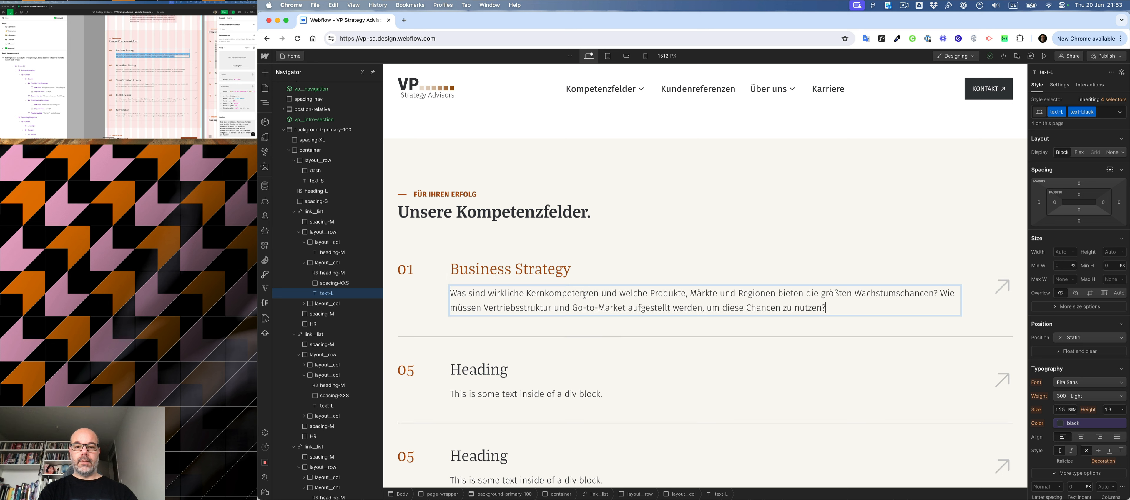
# - Replace the second service row's heading with "Operations Strategy" from the Figma design
pyautogui.click(132, 65)
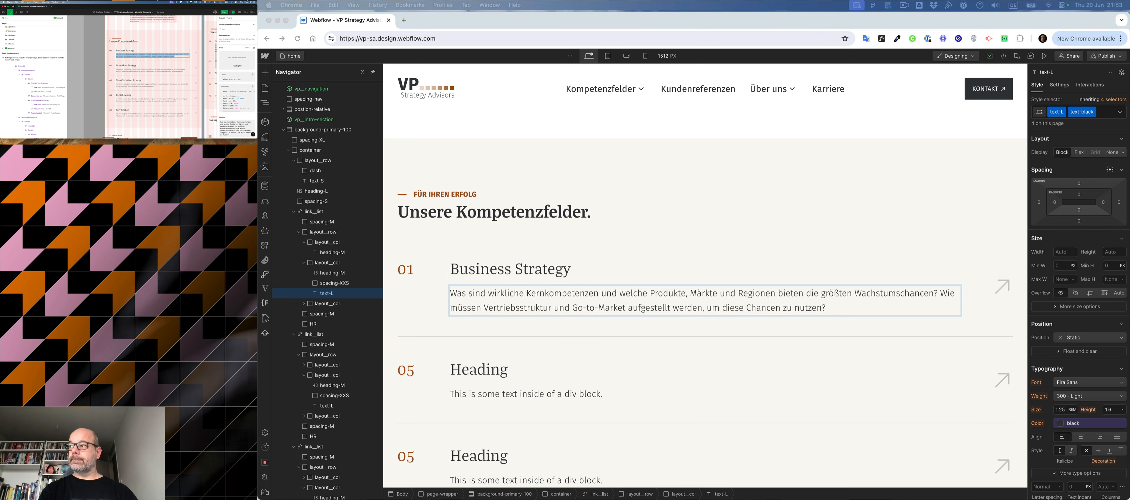
pyautogui.click(469, 374)
pyautogui.doubleClick(477, 372)
pyautogui.press('super+a')
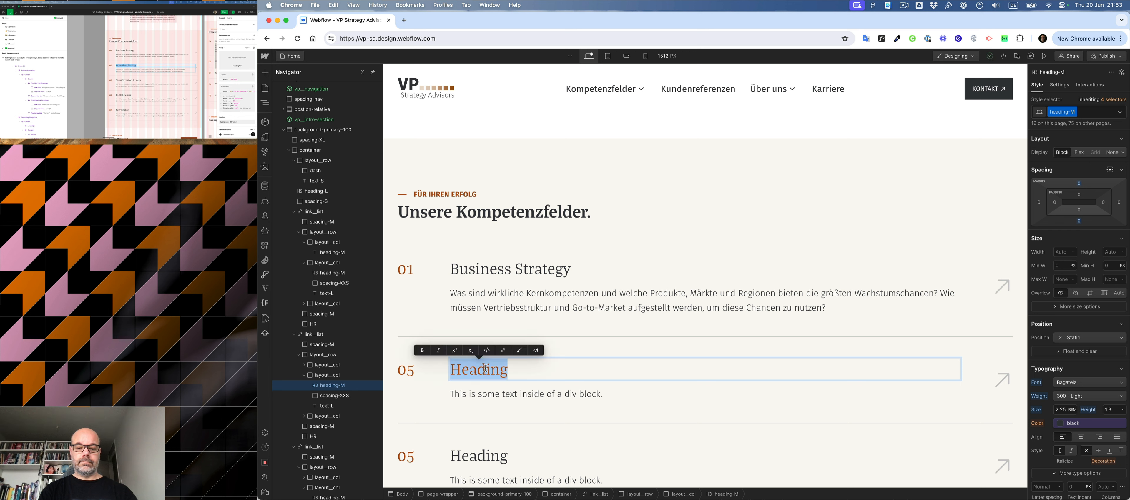
pyautogui.write('Operations Strategy')
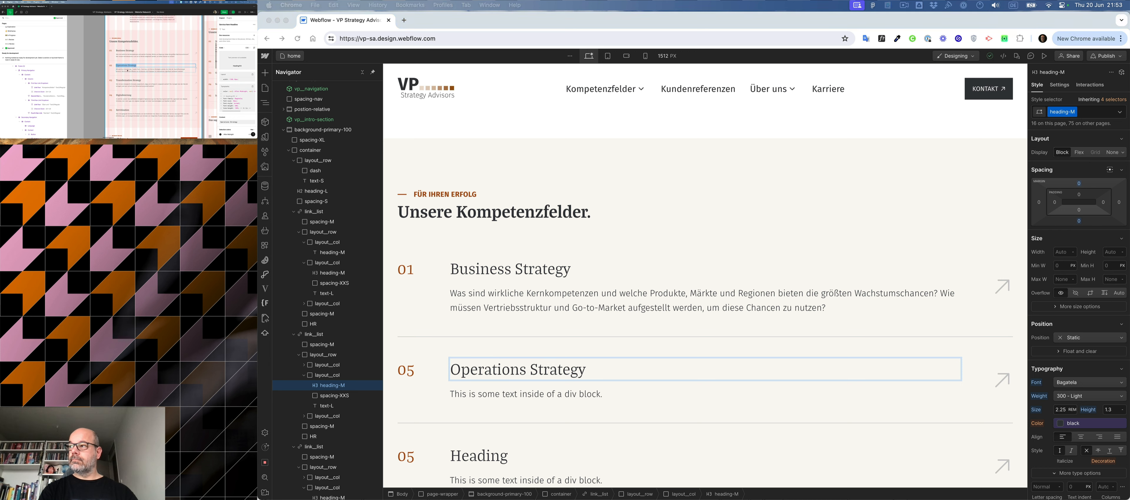
# - Replace the Operations Strategy row's placeholder description with the Figma text beginning "Mit welchen Entwicklungs-, Supply Chain-, Sourcing- und Service-Strategien"
pyautogui.click(125, 70)
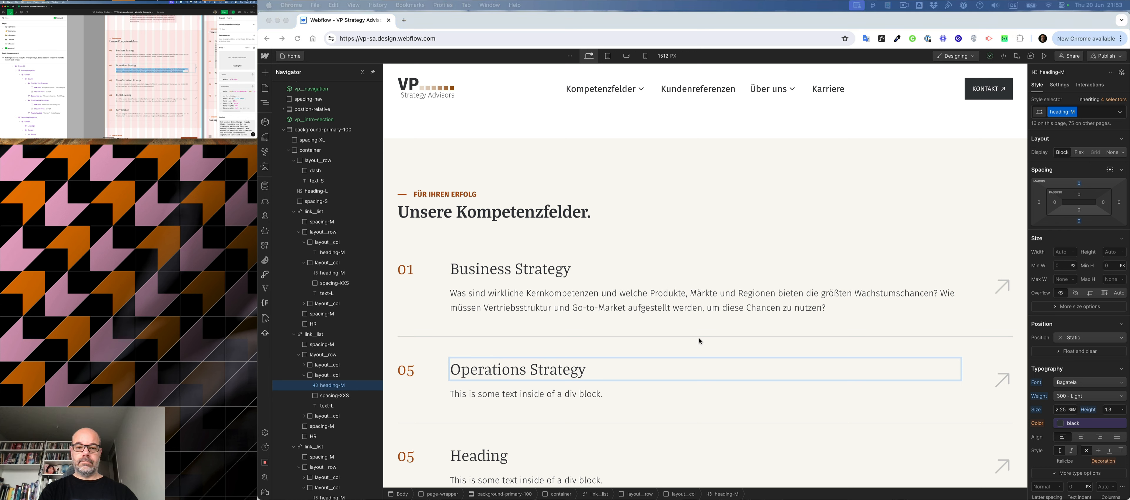
pyautogui.click(564, 397)
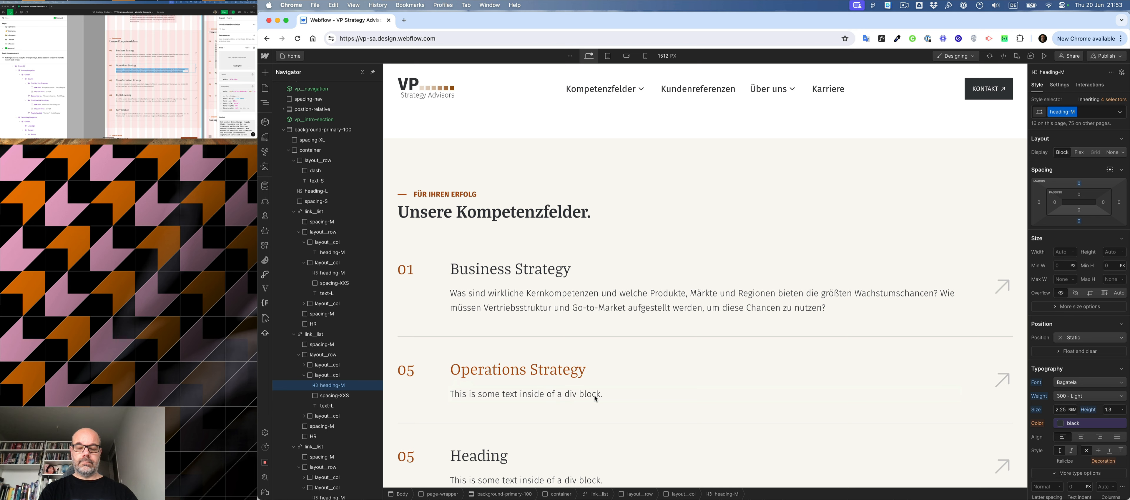
pyautogui.doubleClick(564, 395)
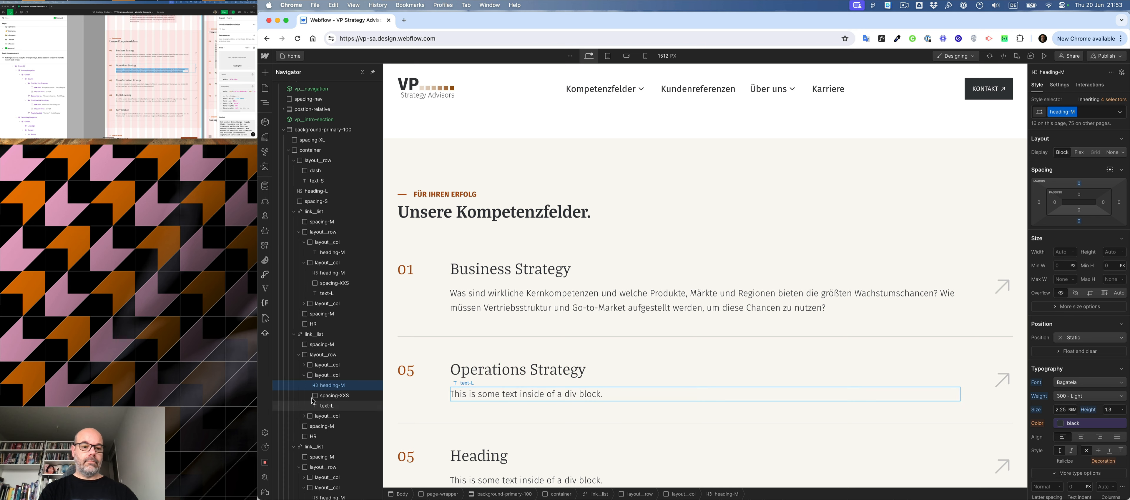
pyautogui.tripleClick(515, 397)
pyautogui.write('Mit welchen Entwicklungs-, Supply Chain-, Sourcing- und Service-Strategien werden die Ziele der Geschäftsstrategie erreicht? Wie können die Effizienz von Strukturen und Prozessen im Unternehmen signifikant verbessert werden?')
# - Replace the third service row's heading with "Transformation Strategy" from the Figma design
pyautogui.scroll(-1, 630, 270)
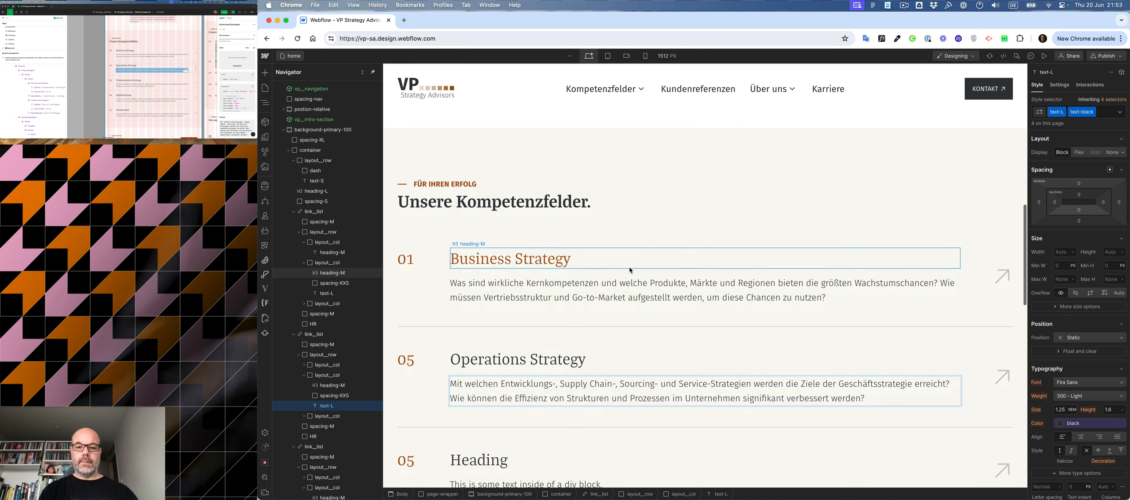
pyautogui.scroll(-5, 630, 270)
pyautogui.doubleClick(128, 81)
pyautogui.press('super+c')
pyautogui.doubleClick(479, 219)
pyautogui.press('super+a')
pyautogui.press('super+v')
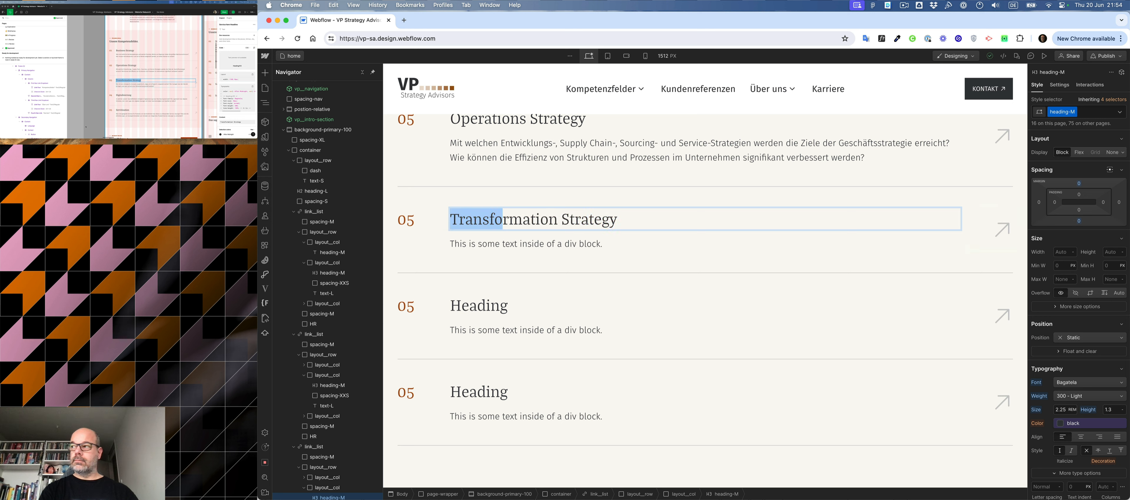
# - Replace the Transformation Strategy row's placeholder description with the Figma text beginning "Wie können strategische Konzepte pragmatisch"
pyautogui.doubleClick(144, 84)
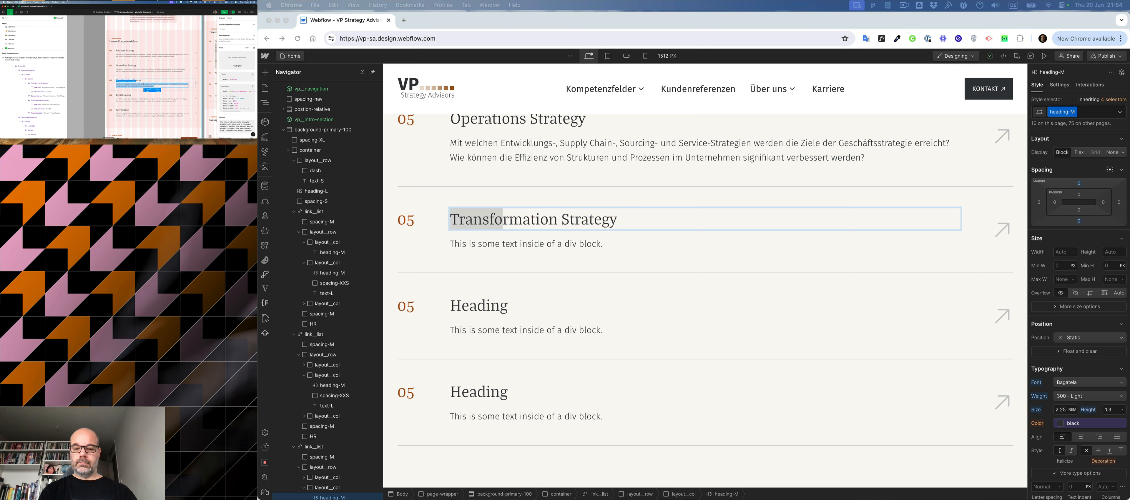
pyautogui.click(579, 244)
pyautogui.doubleClick(583, 244)
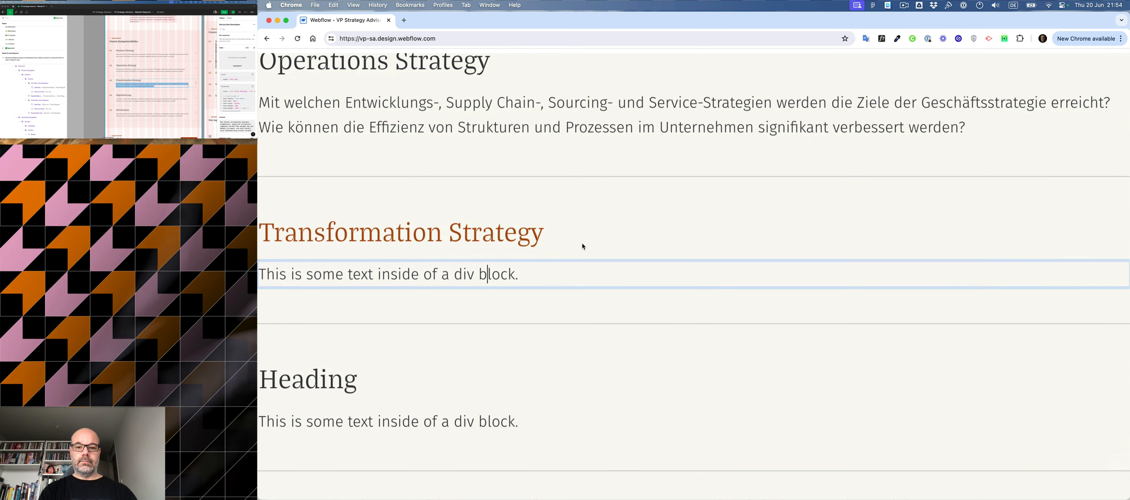
pyautogui.press('super+a')
pyautogui.press('super+v')
pyautogui.scroll(-5, 592, 241)
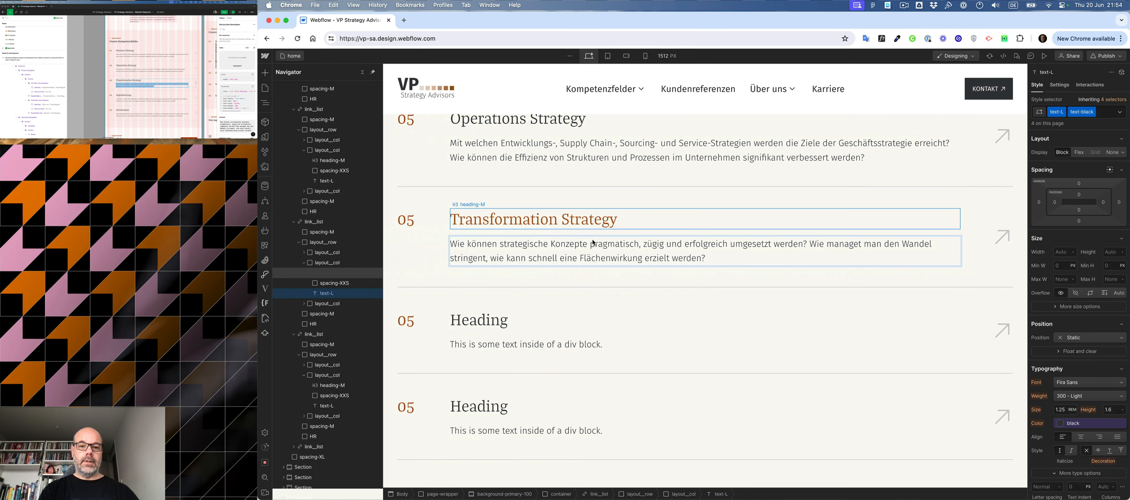
pyautogui.scroll(4, 427, 219)
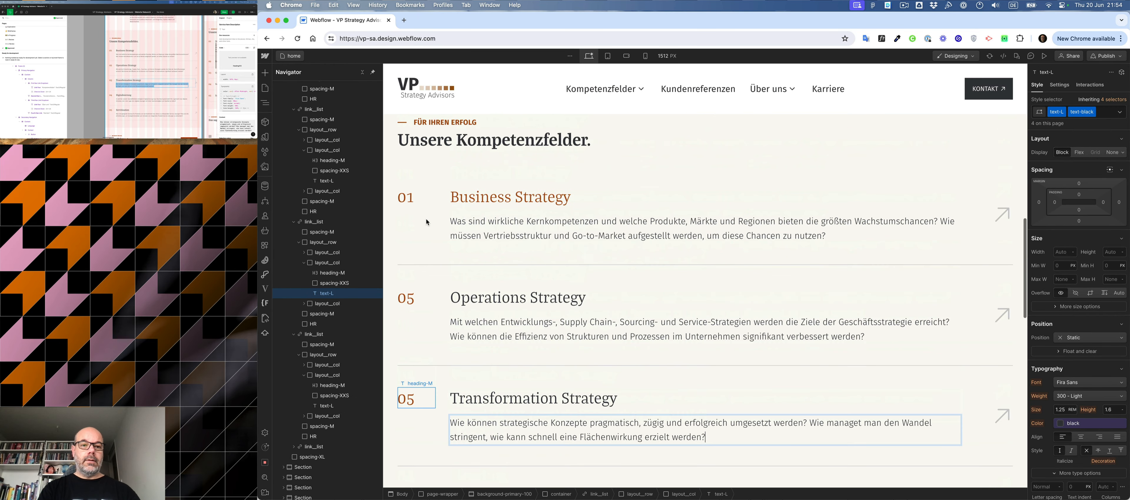
# - Number the Operations Strategy row 02, the Transformation Strategy row 03 and the fourth service row 04
pyautogui.doubleClick(409, 305)
pyautogui.press('BackSpace')
pyautogui.write('2')
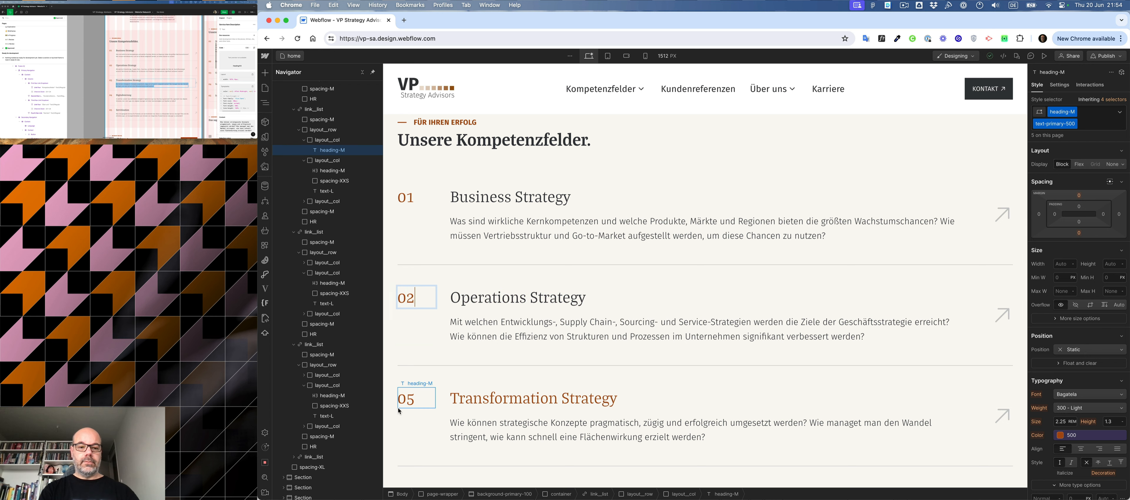
pyautogui.doubleClick(422, 392)
pyautogui.press('BackSpace')
pyautogui.write('3')
pyautogui.scroll(-5, 449, 331)
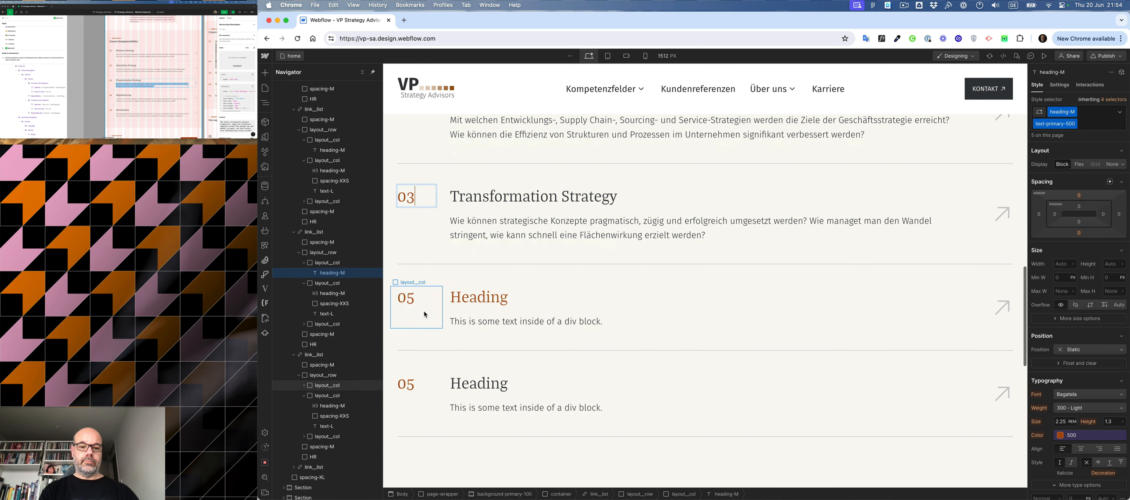
pyautogui.doubleClick(422, 302)
pyautogui.press('BackSpace')
pyautogui.write('4')
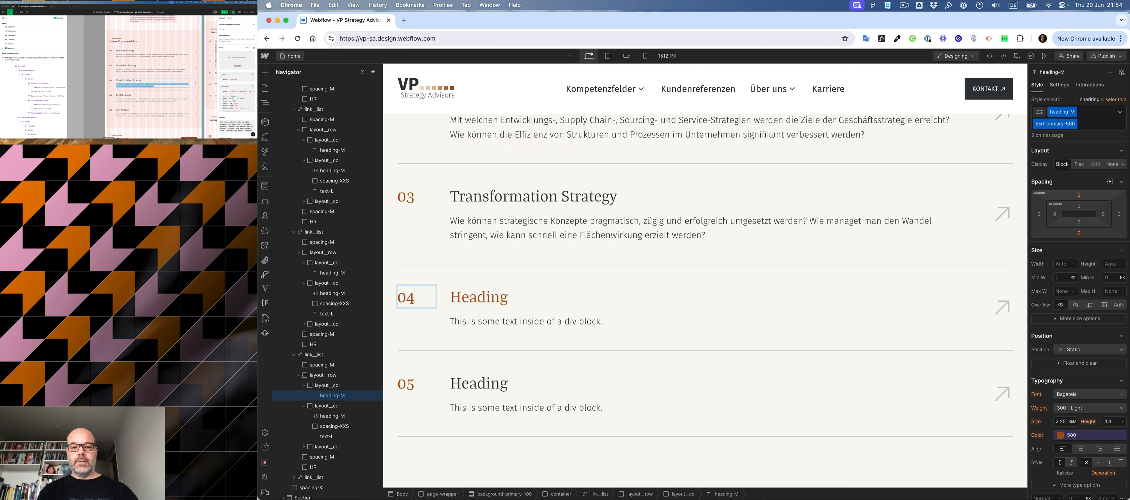
# - Replace the fourth service row's heading with "Digitalisierung" from the Figma design
pyautogui.click(118, 96)
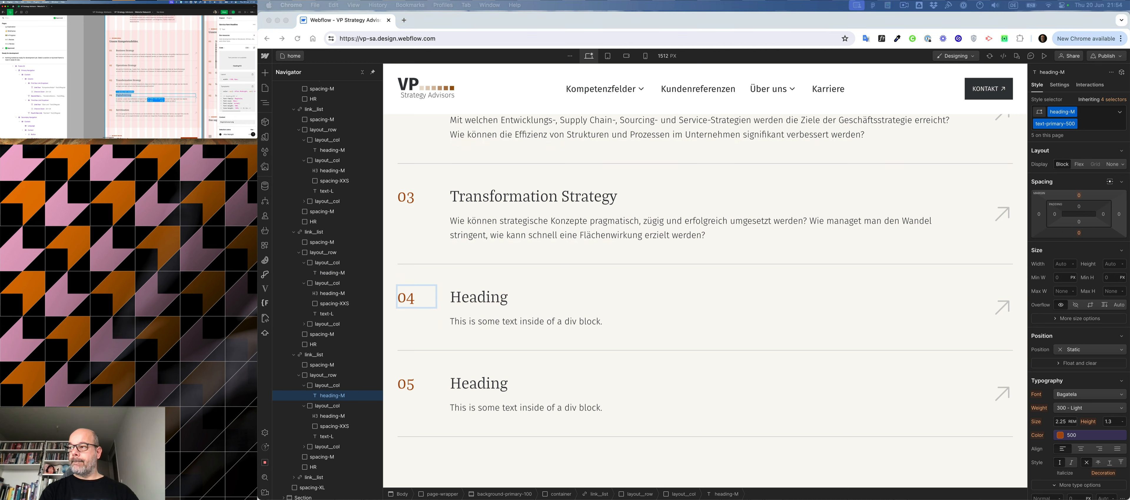
pyautogui.click(484, 304)
pyautogui.doubleClick(488, 299)
pyautogui.press('super+v')
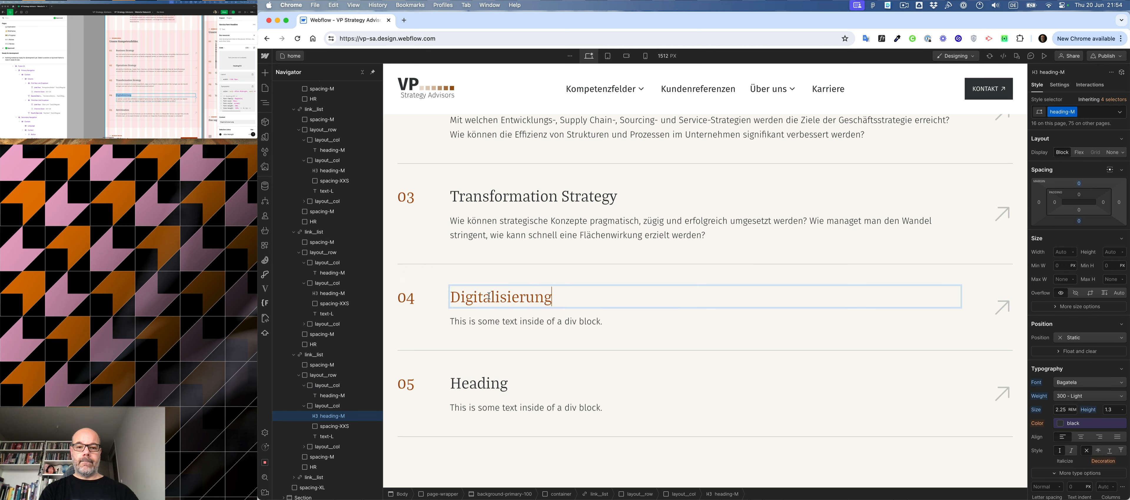
# - Replace the Digitalisierung row's placeholder description with the Figma text beginning "In welchen unserer Geschäftsfelder ermöglicht Digitalisierung"
pyautogui.click(132, 99)
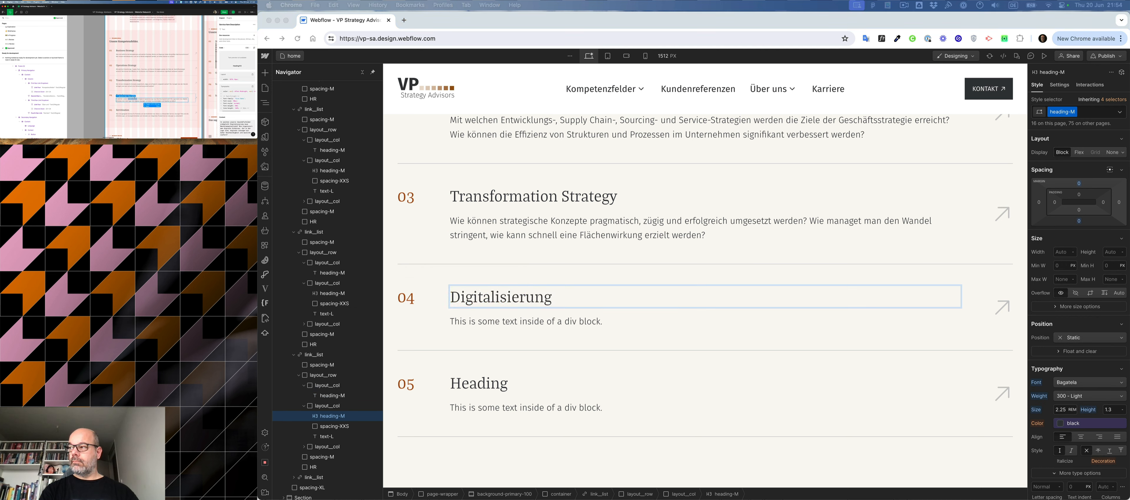
pyautogui.press('super+a')
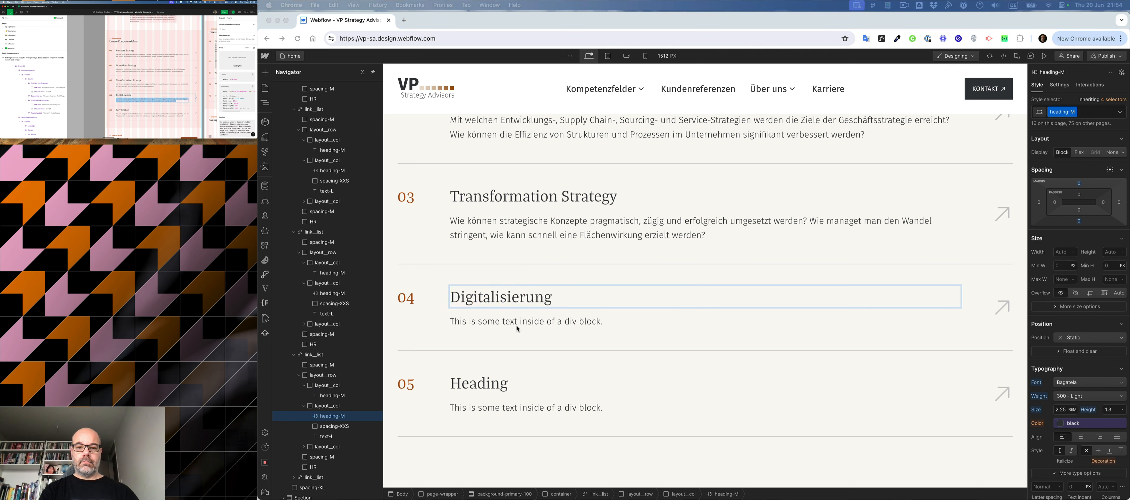
pyautogui.click(532, 324)
pyautogui.doubleClick(531, 324)
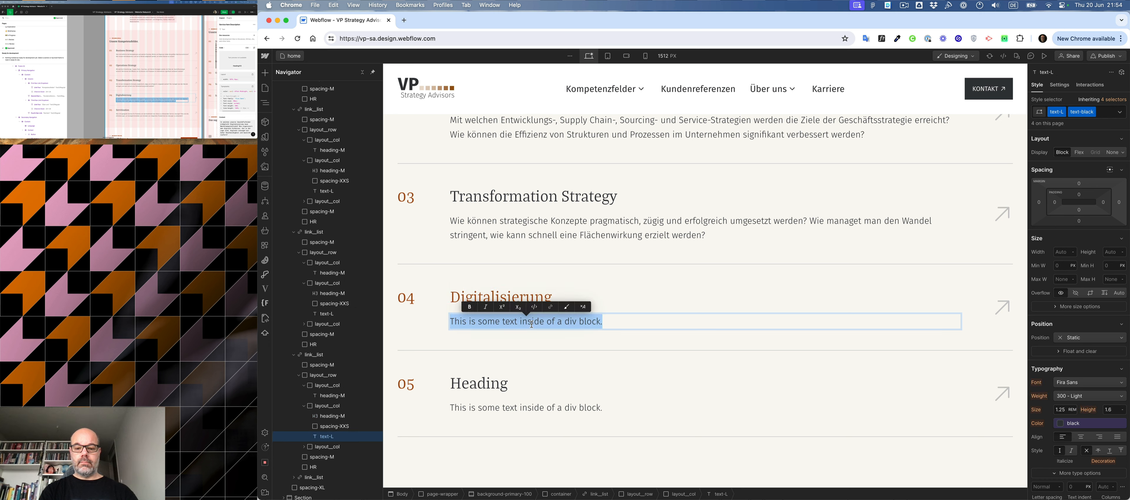
pyautogui.press('super+v')
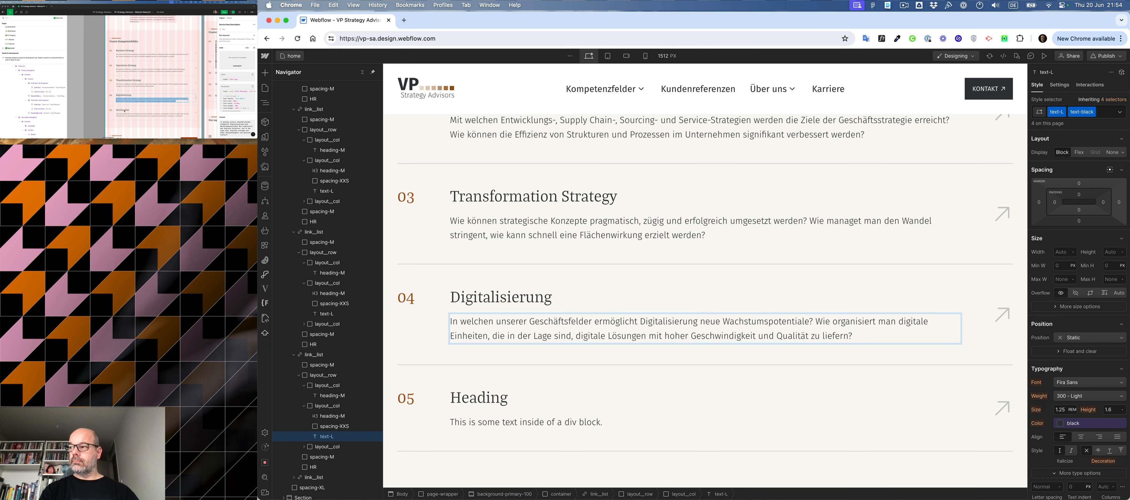
# - Replace the fifth service row's heading with "Servitization" from the Figma design
pyautogui.click(126, 111)
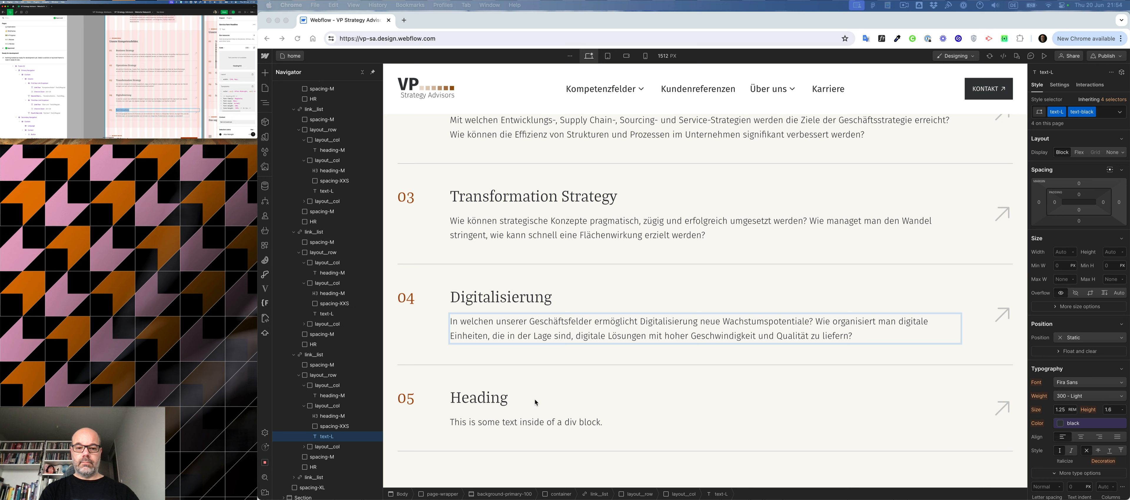
pyautogui.click(494, 400)
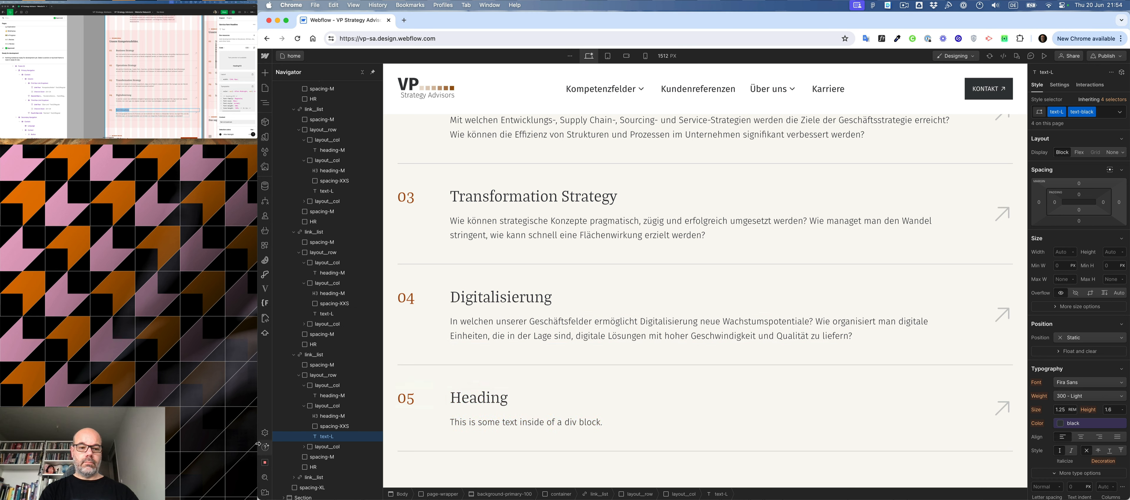
pyautogui.click(475, 407)
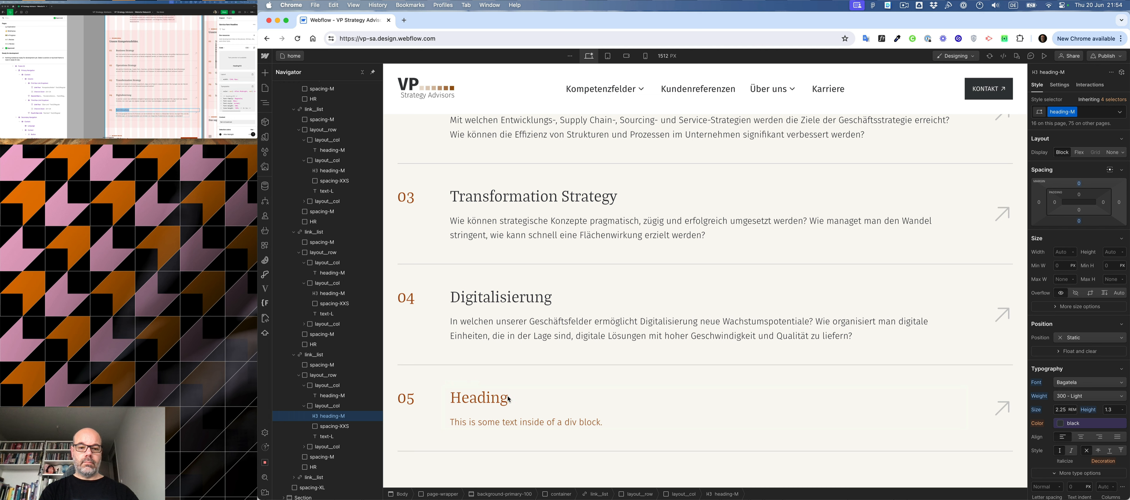
pyautogui.click(329, 425)
pyautogui.click(479, 422)
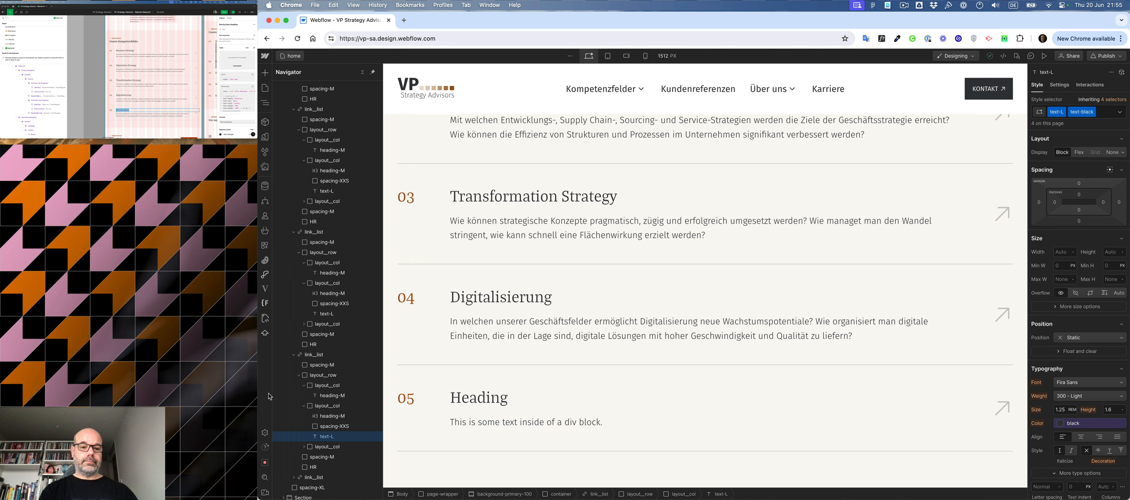
pyautogui.click(327, 417)
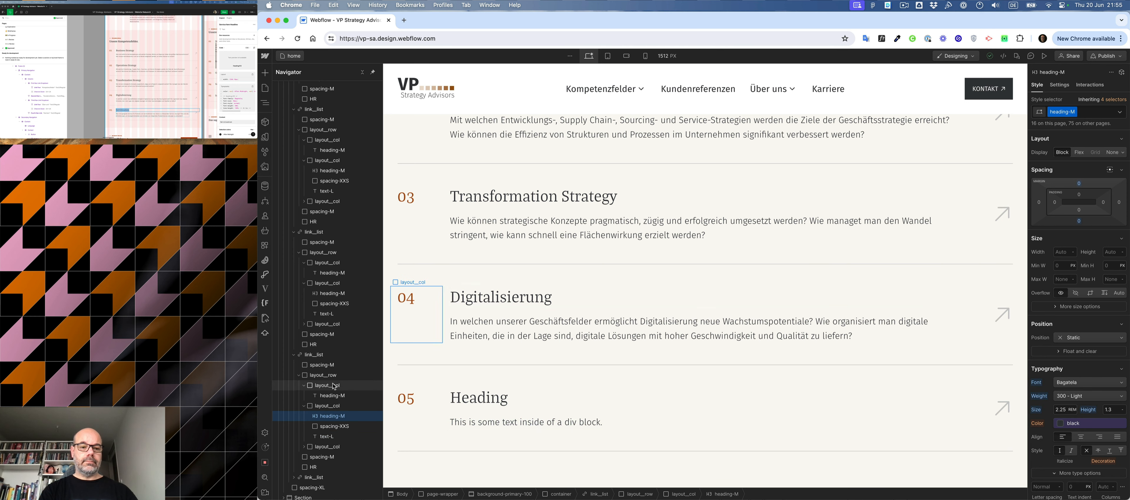
pyautogui.click(329, 397)
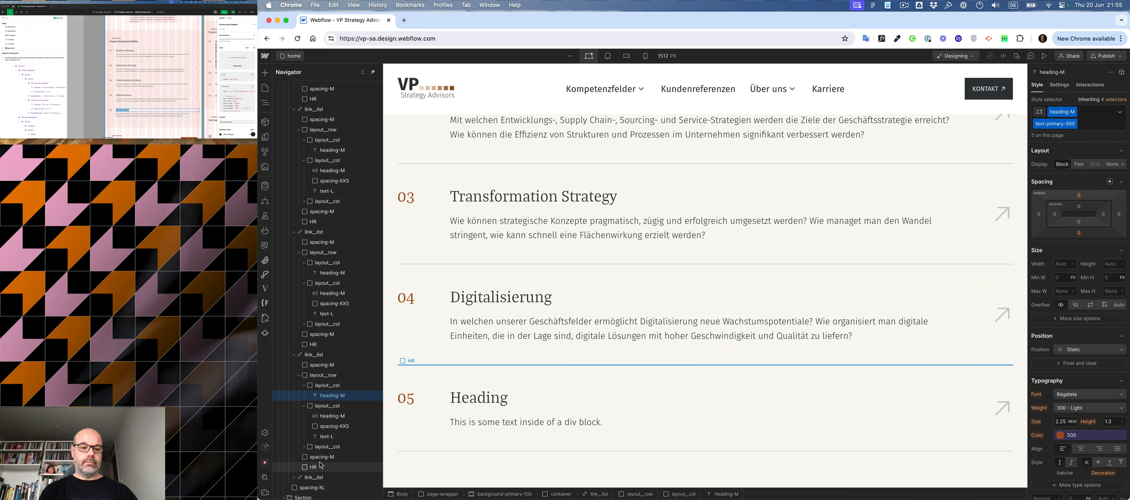
pyautogui.scroll(-2, 320, 403)
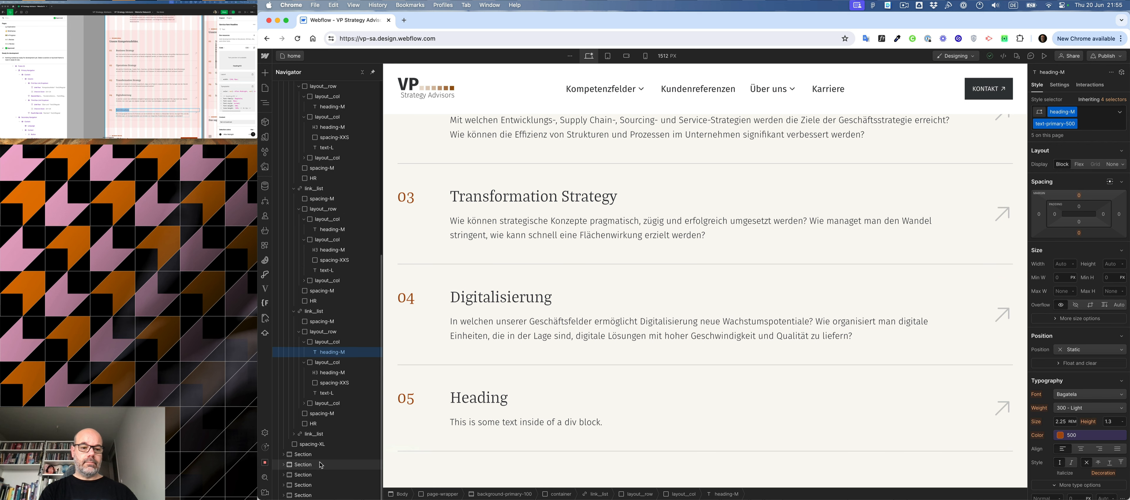
pyautogui.click(311, 434)
pyautogui.scroll(-2, 302, 421)
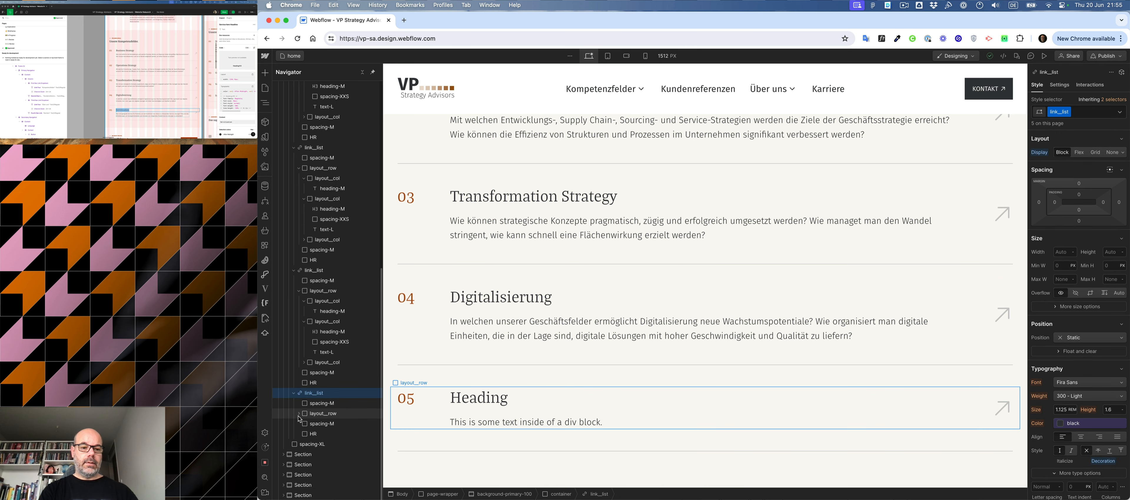
pyautogui.click(300, 414)
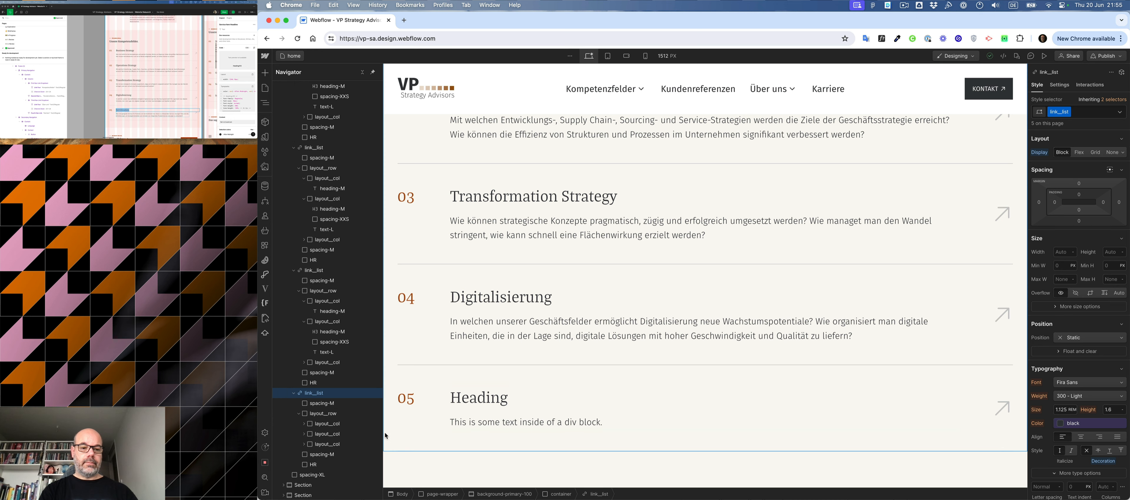
pyautogui.click(304, 434)
pyautogui.doubleClick(551, 400)
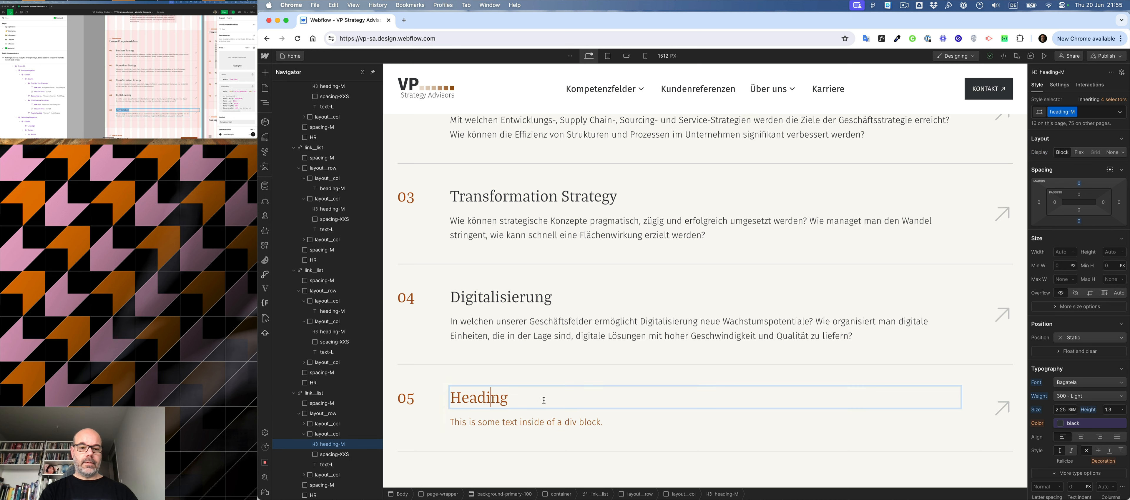
pyautogui.doubleClick(515, 396)
pyautogui.press('super+v')
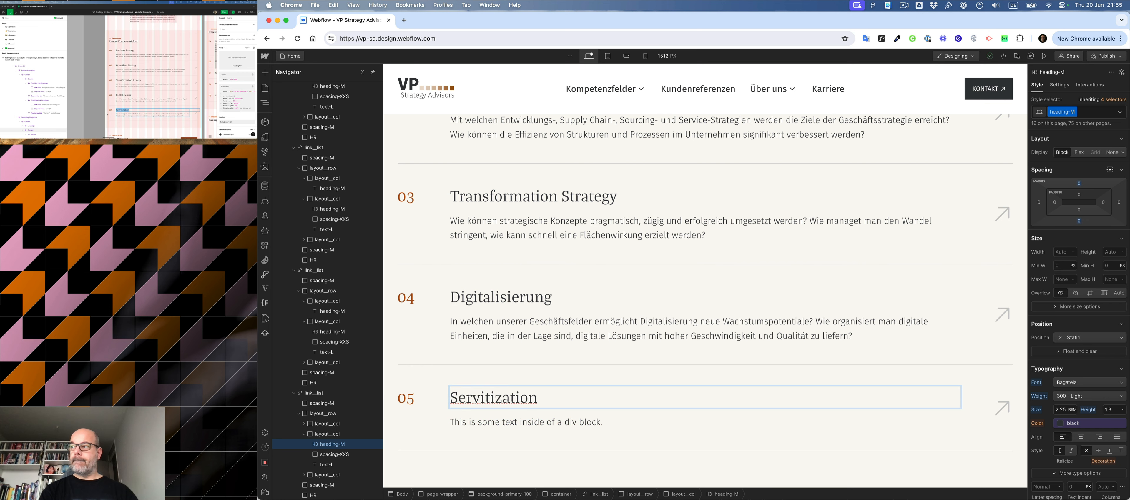
# - Replace the Servitization row's placeholder description with the Figma text beginning "Was sind geeignete Services für Produkte"
pyautogui.click(135, 116)
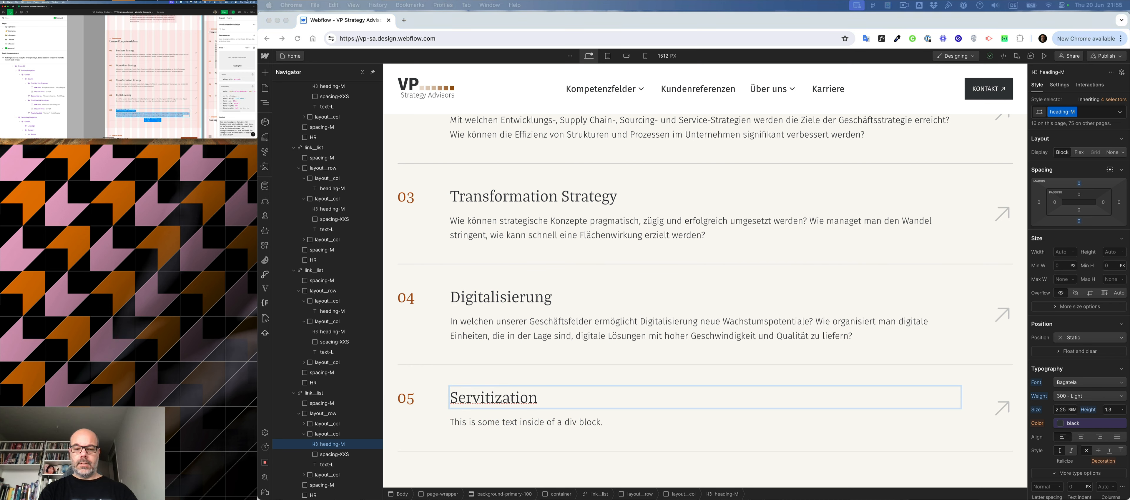
pyautogui.click(330, 467)
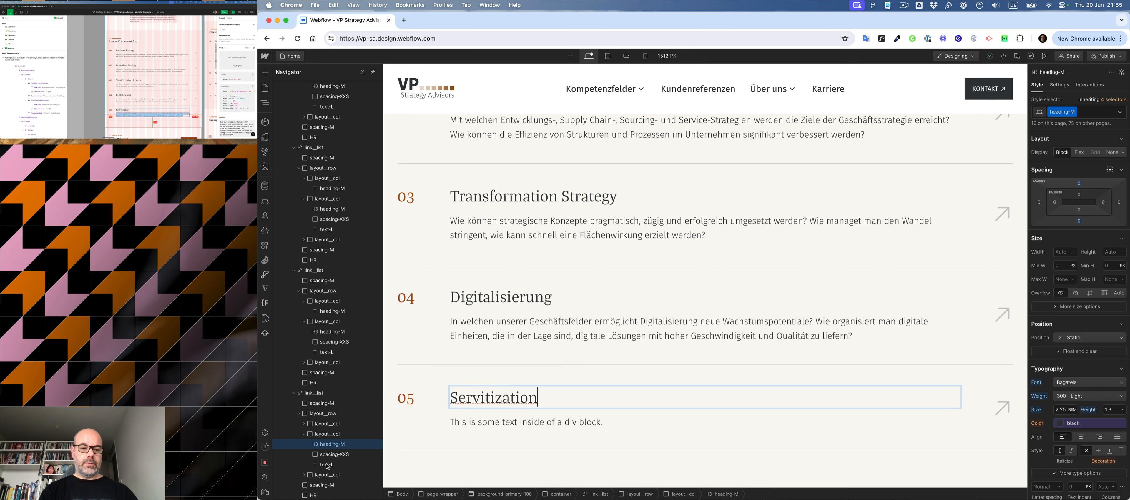
pyautogui.doubleClick(504, 423)
pyautogui.press('cmd+v')
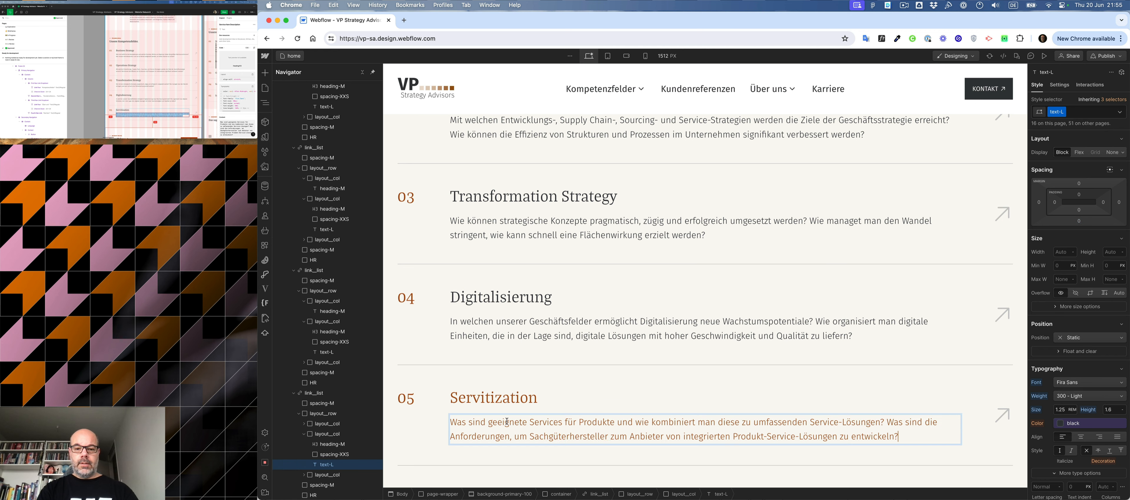
pyautogui.click(572, 358)
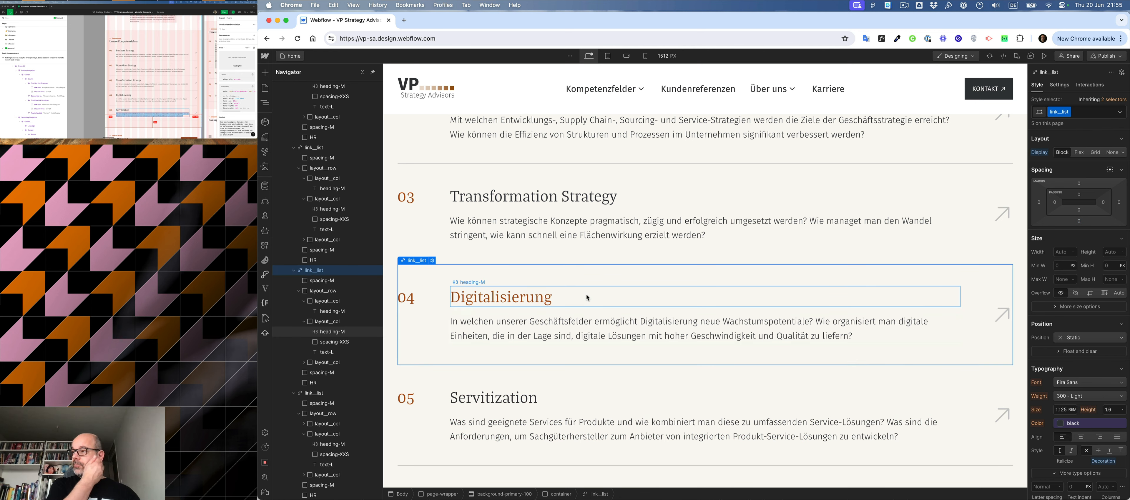
# - Duplicate the "Für Ihren Erfolg" label row, the heading-L and the spacing-S into the next section's container, above its existing layout row
pyautogui.scroll(-5, 615, 302)
pyautogui.scroll(15, 615, 302)
pyautogui.scroll(-5, 615, 302)
pyautogui.scroll(-10, 614, 300)
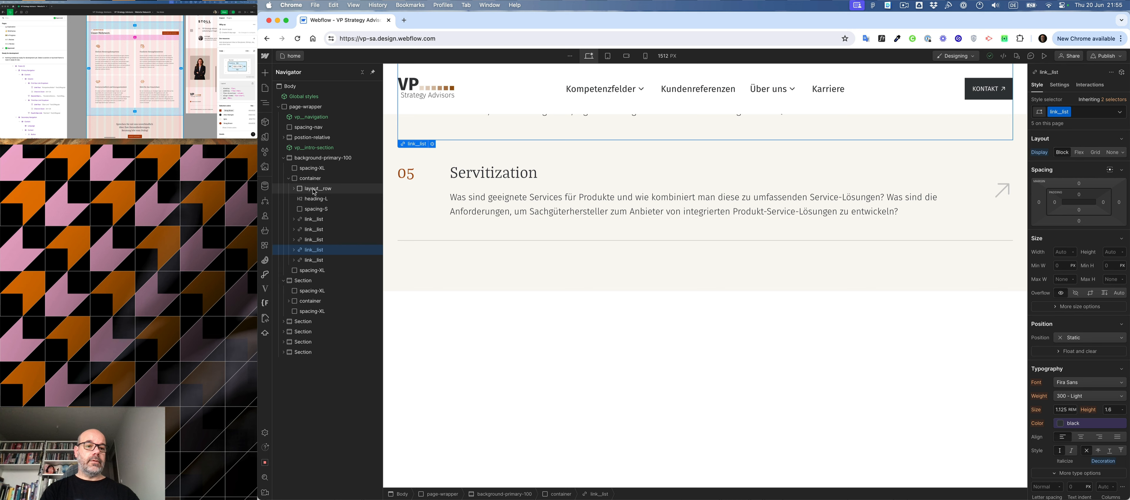
pyautogui.click(313, 189)
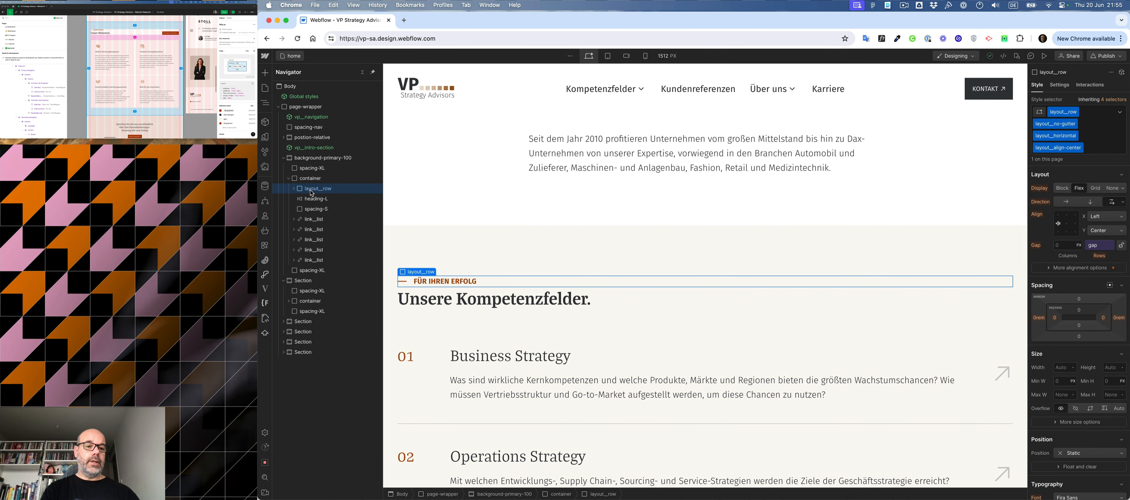
pyautogui.click(288, 302)
pyautogui.moveTo(312, 189); pyautogui.dragTo(322, 311)
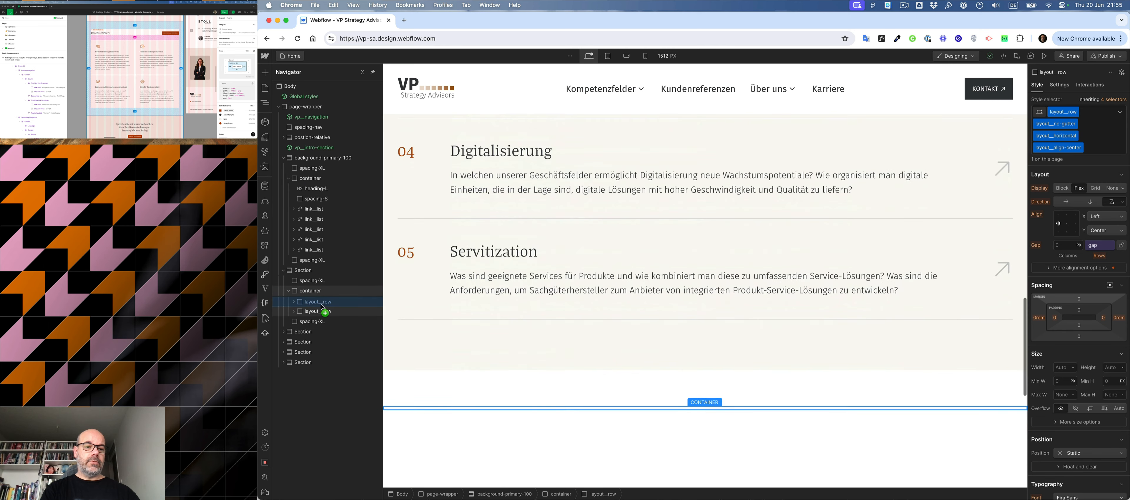
pyautogui.moveTo(313, 204); pyautogui.dragTo(320, 303)
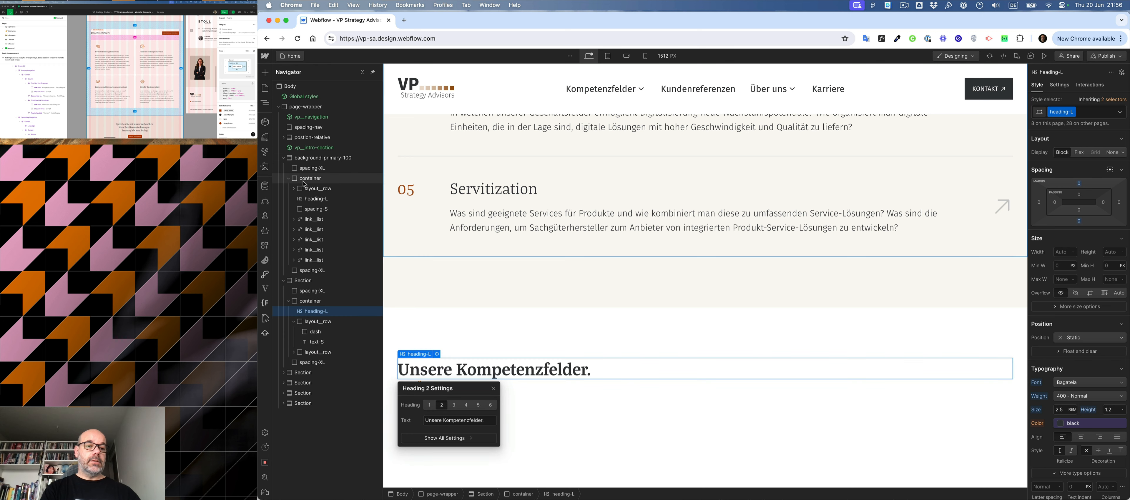
pyautogui.moveTo(309, 211); pyautogui.dragTo(315, 314)
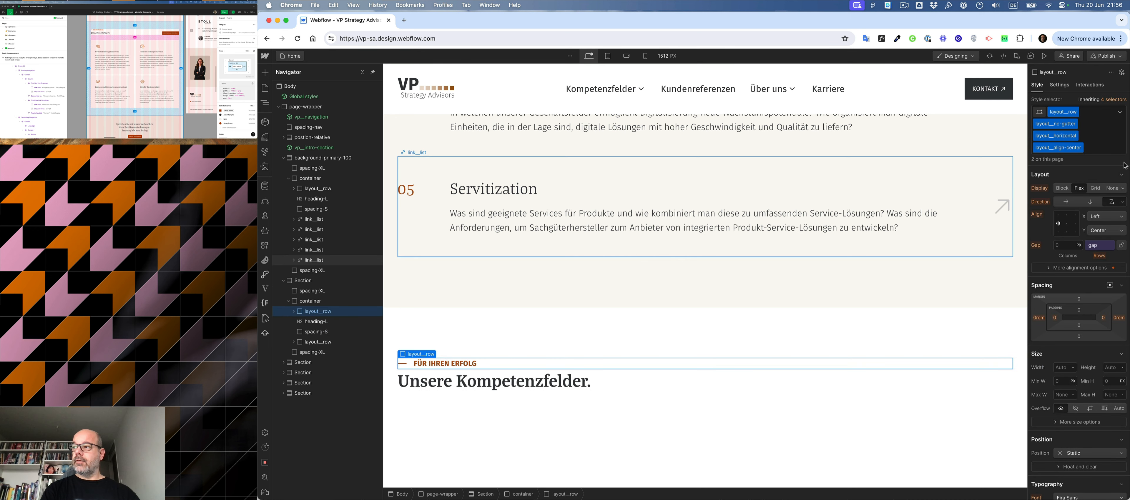
# - Replace the duplicated "Für Ihren Erfolg" label in the new section with "DAS MACHT UNS AUS" from the Figma design
pyautogui.scroll(3, 105, 34)
pyautogui.click(86, 53)
pyautogui.click(86, 53)
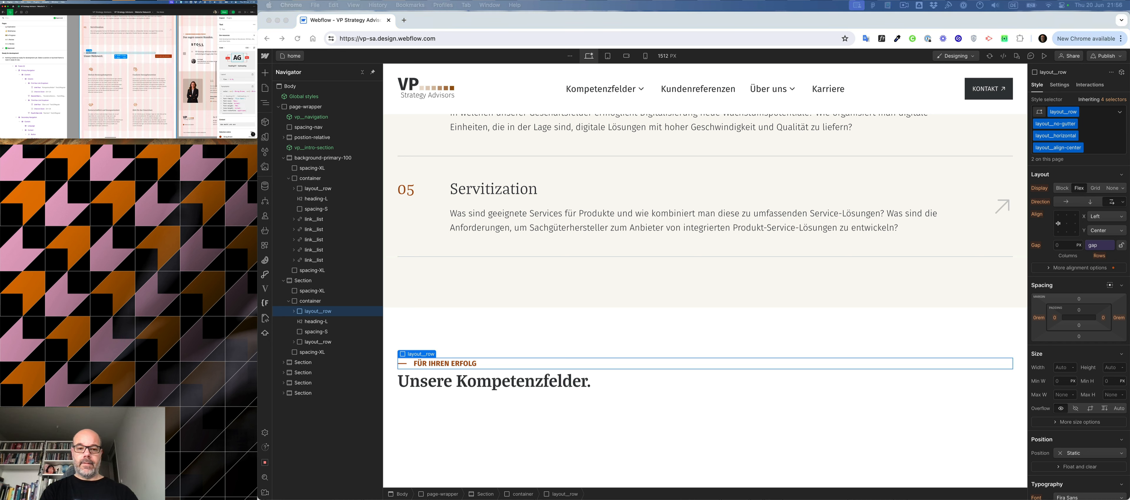
pyautogui.click(432, 380)
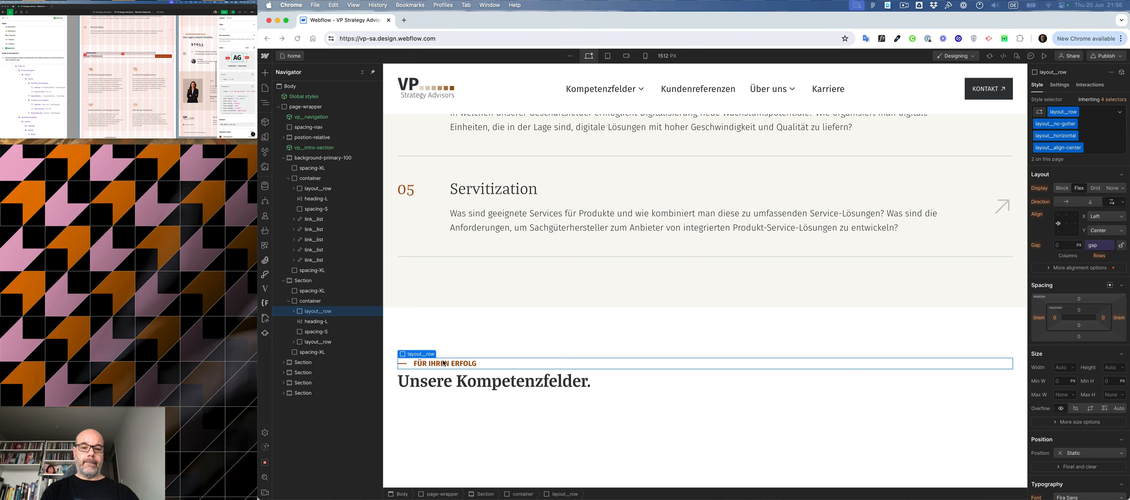
pyautogui.doubleClick(443, 364)
pyautogui.press('super+a')
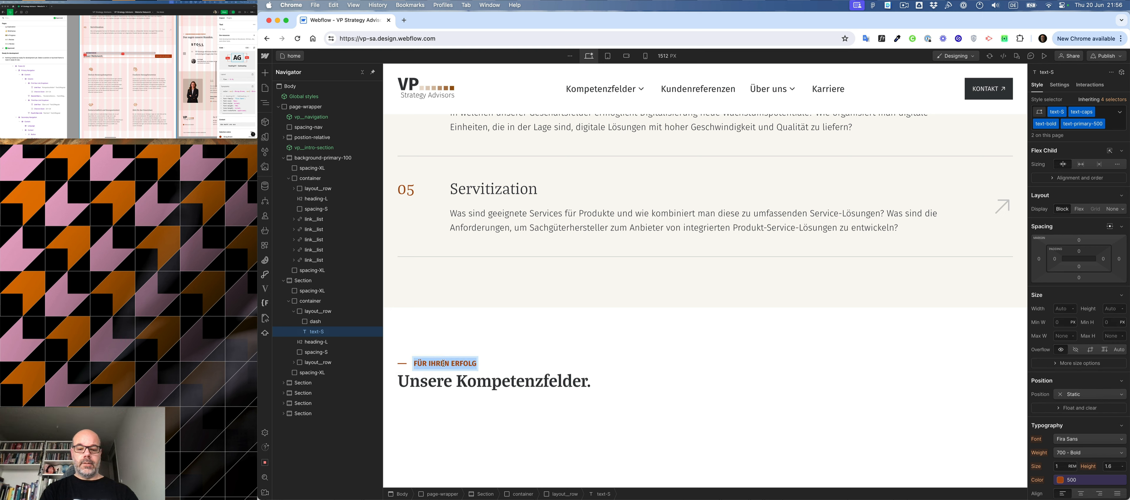
pyautogui.write('DAS MACHT UNS AUS')
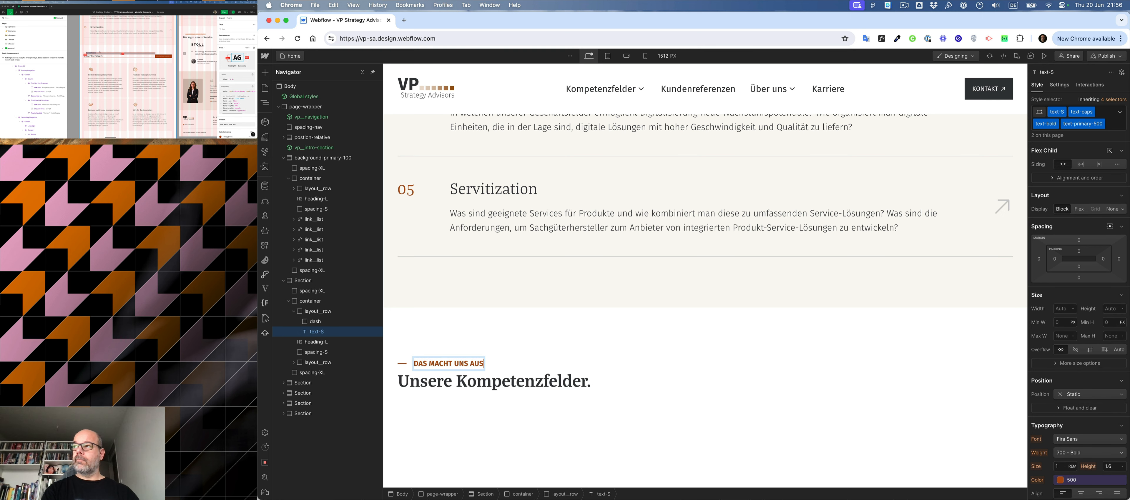
# - Replace the duplicated "Unsere Kompetenzfelder." heading in the new section with "Unser Mehrwert." from the Figma design
pyautogui.click(96, 56)
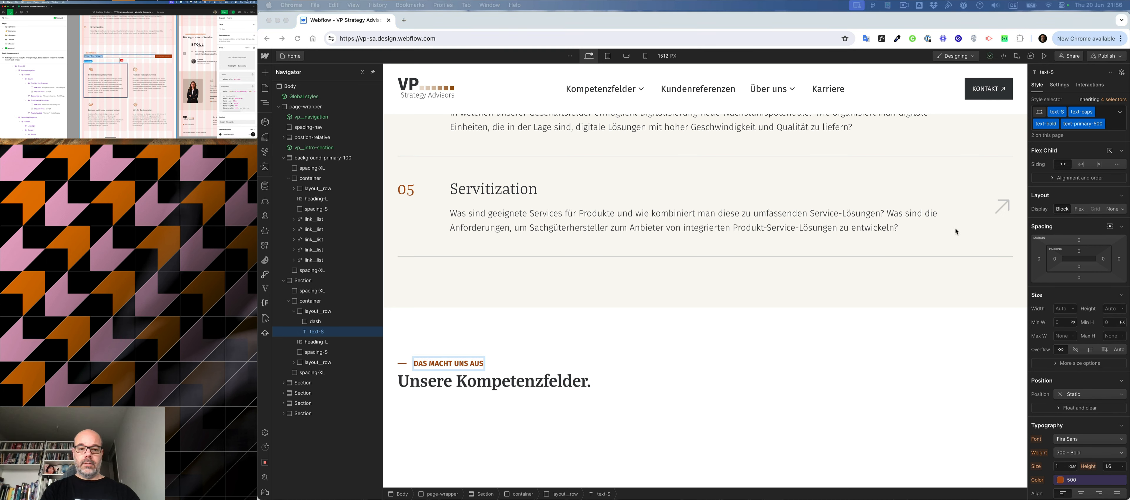
pyautogui.click(566, 383)
pyautogui.doubleClick(566, 383)
pyautogui.press('super+a')
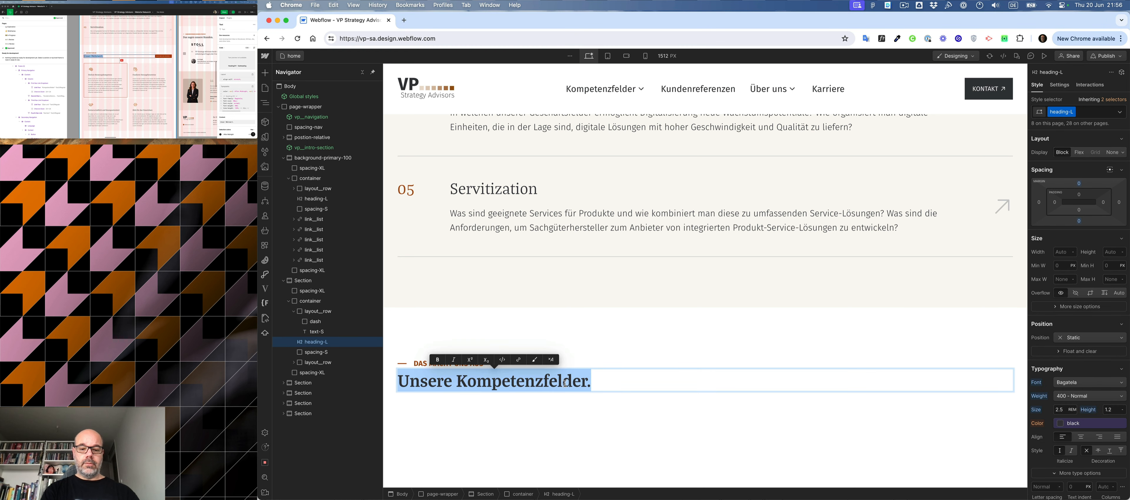
pyautogui.write('Unser Mehrwert.')
pyautogui.click(595, 349)
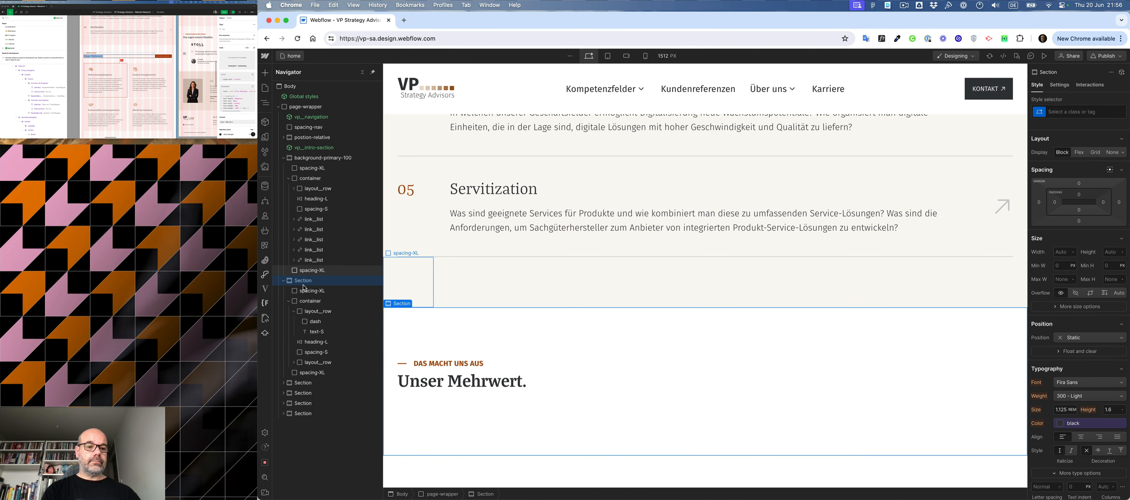
# - Wrap the "DAS MACHT UNS AUS" label row in two nested div blocks and move the heading-L into the inner one
pyautogui.click(306, 312)
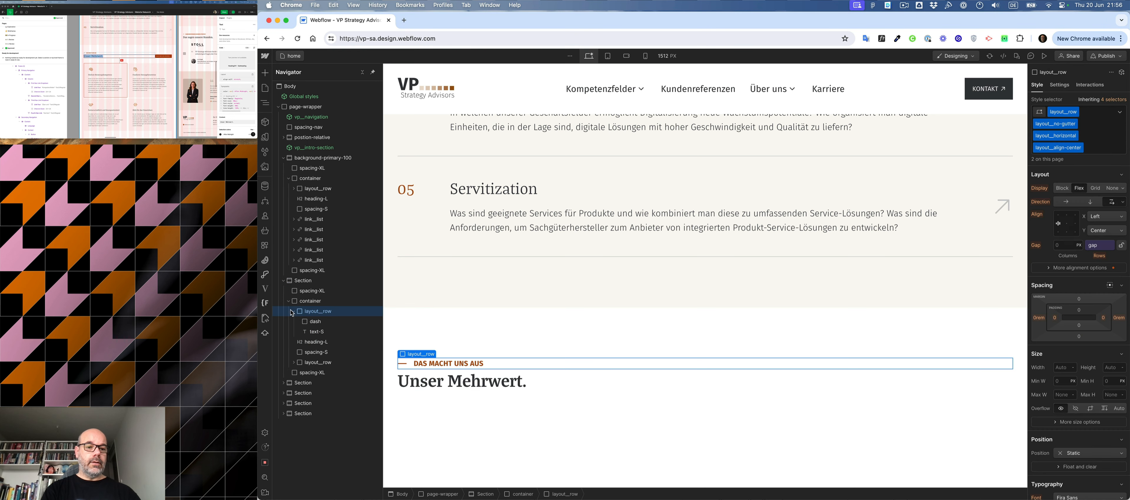
pyautogui.click(294, 312)
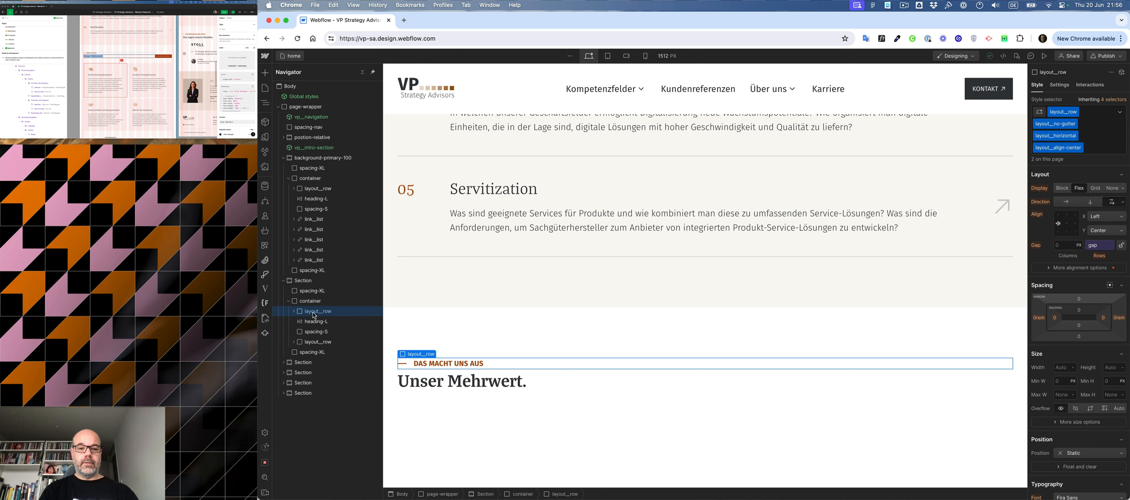
pyautogui.press('alt+super+g')
pyautogui.press('alt+super+g')
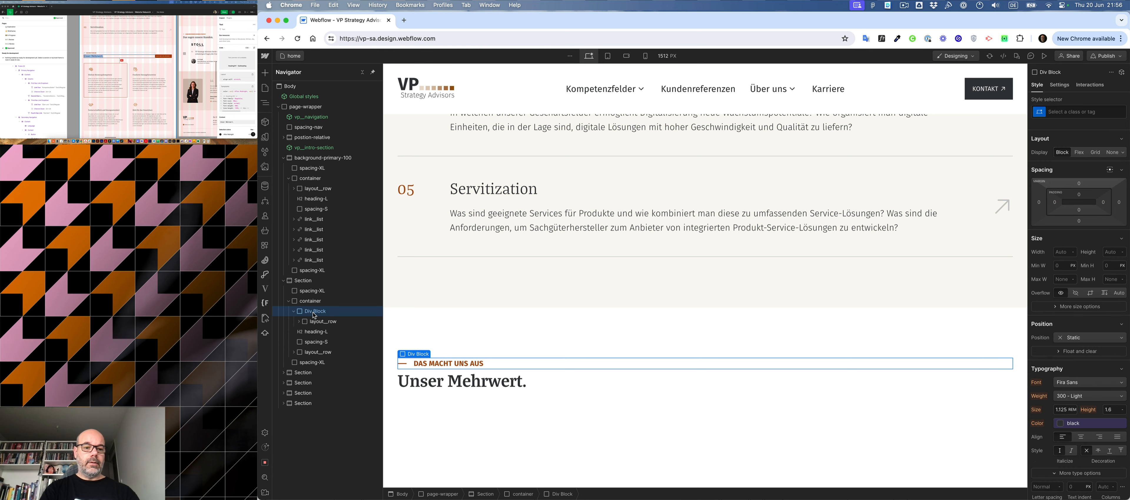
pyautogui.moveTo(310, 343)
pyautogui.mouseDown()
pyautogui.moveTo(347, 351)
pyautogui.moveTo(279, 357)
pyautogui.moveTo(296, 355)
pyautogui.mouseUp()
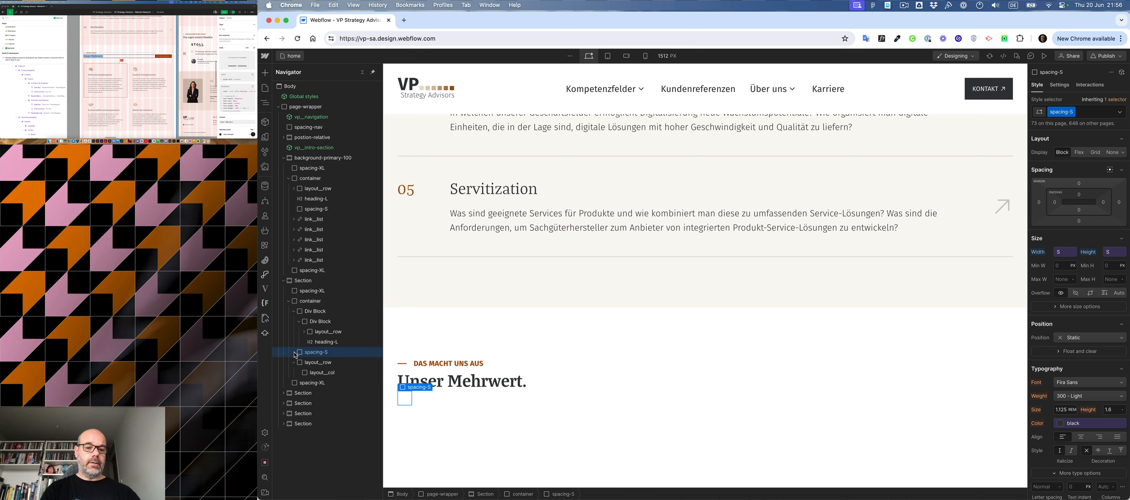
# - Give the inner div block around the label and heading the classes layout__col and layout__col-8
pyautogui.click(317, 323)
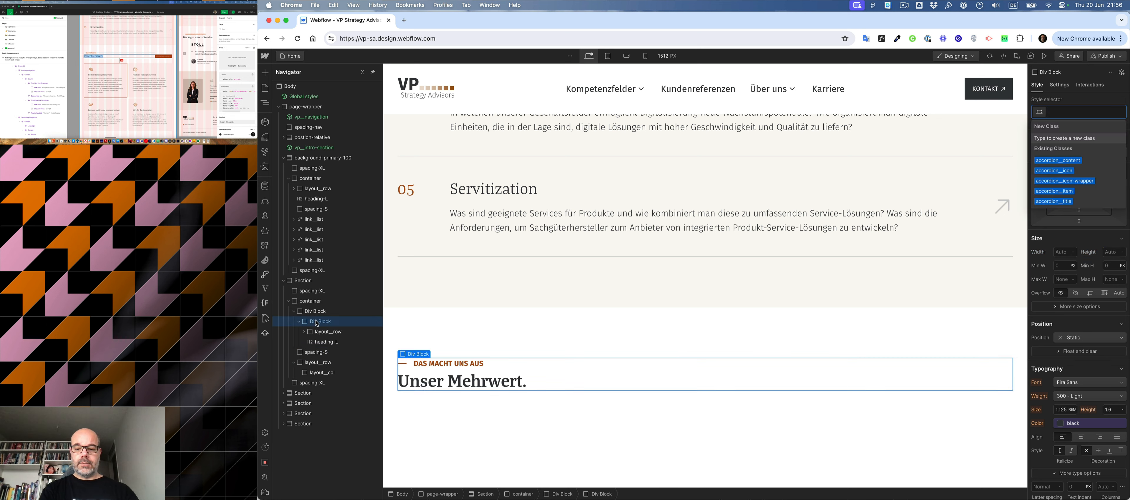
pyautogui.write('layout__col')
pyautogui.press('Return')
pyautogui.write('col-8')
pyautogui.press('Return')
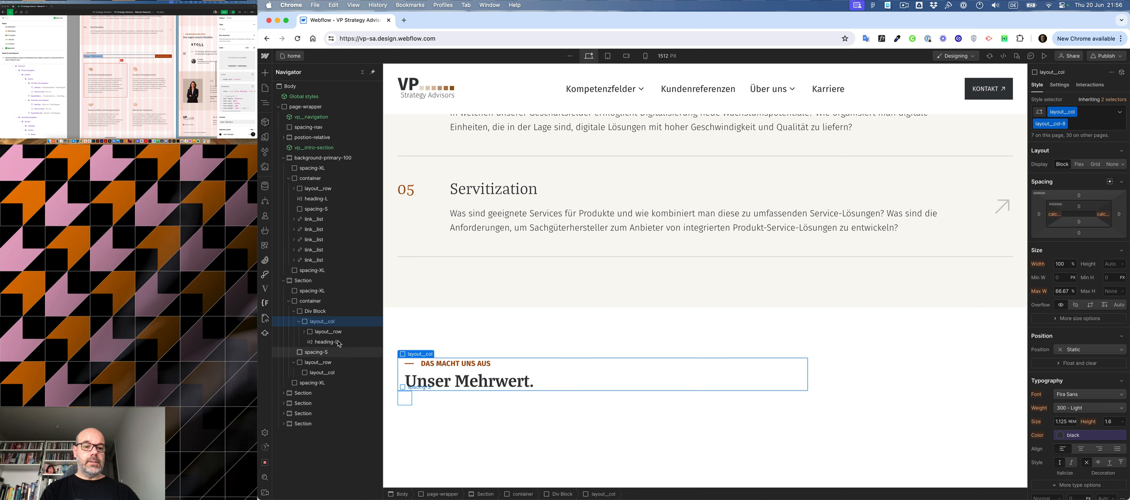
# - Give the outer div block around the heading column the class layout__row, without a combo class
pyautogui.click(317, 310)
pyautogui.write('layout__row')
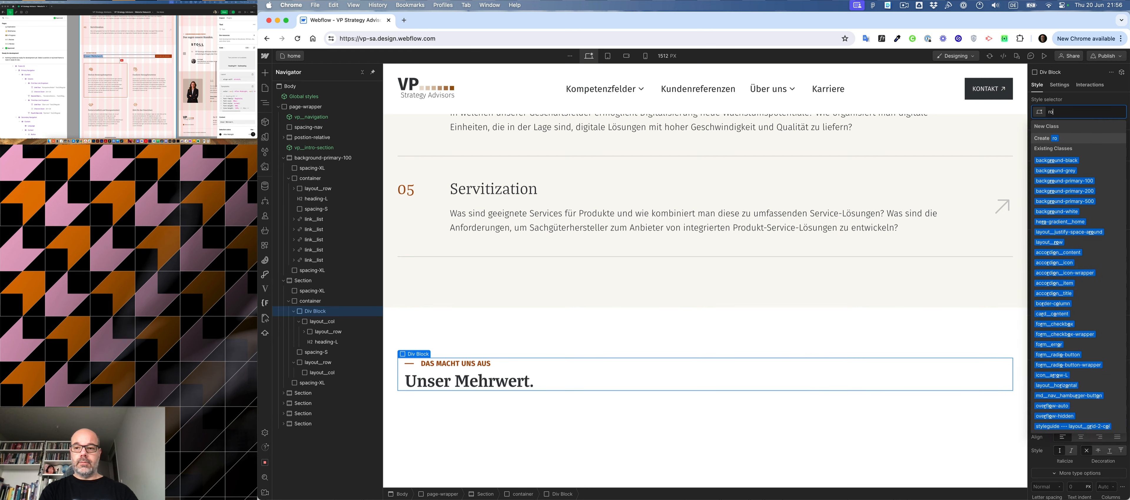
pyautogui.press('Return')
pyautogui.press('super+Return')
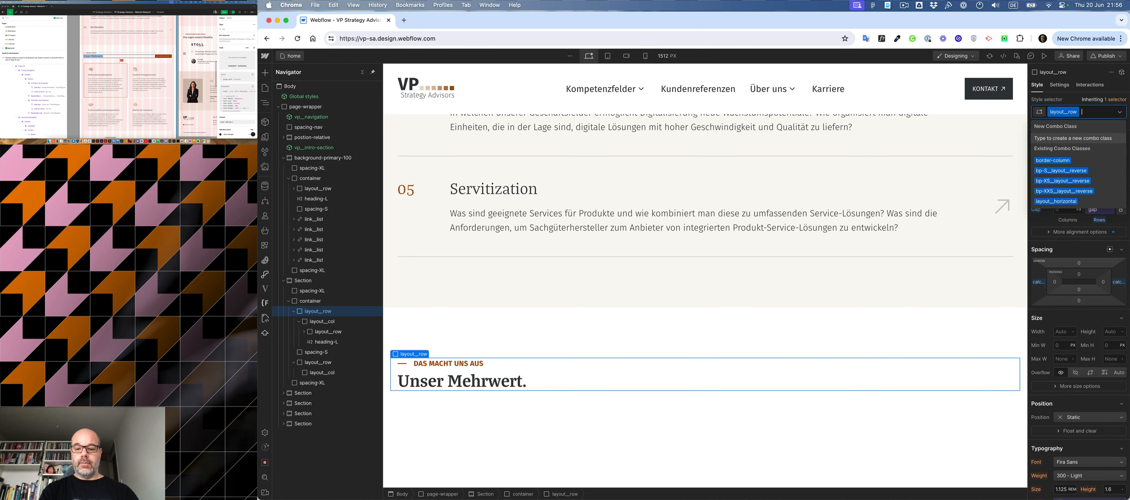
pyautogui.write('hor')
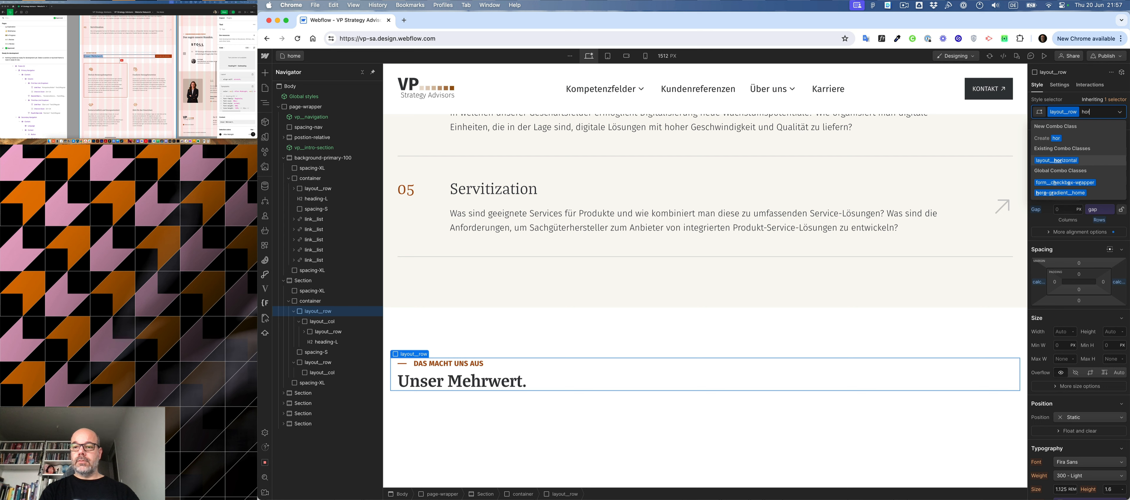
pyautogui.press('BackSpace')
pyautogui.press('BackSpace')
pyautogui.press('BackSpace')
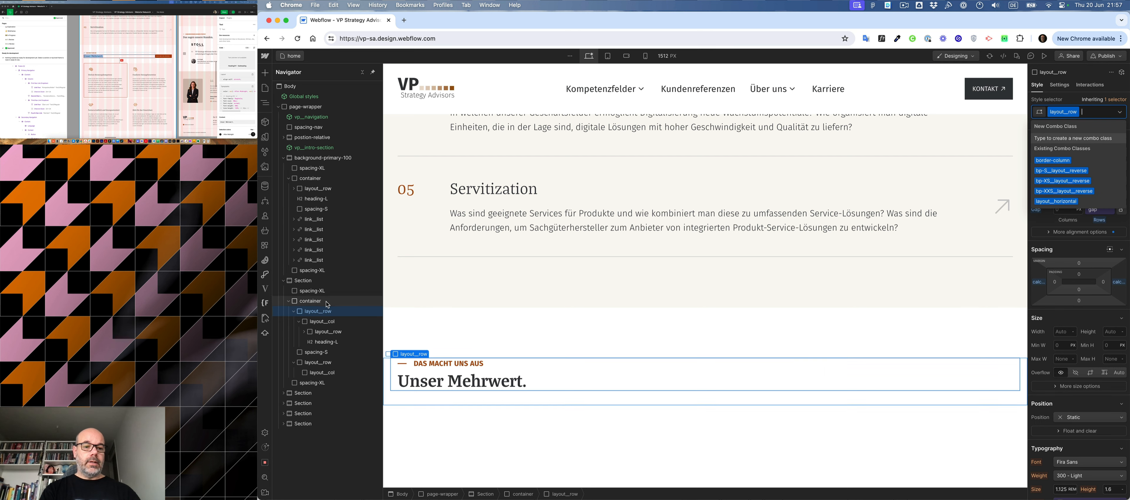
# - Insert a second div block into the new heading row and give it the class layout__col
pyautogui.press('Escape')
pyautogui.press('super+k')
pyautogui.write('div')
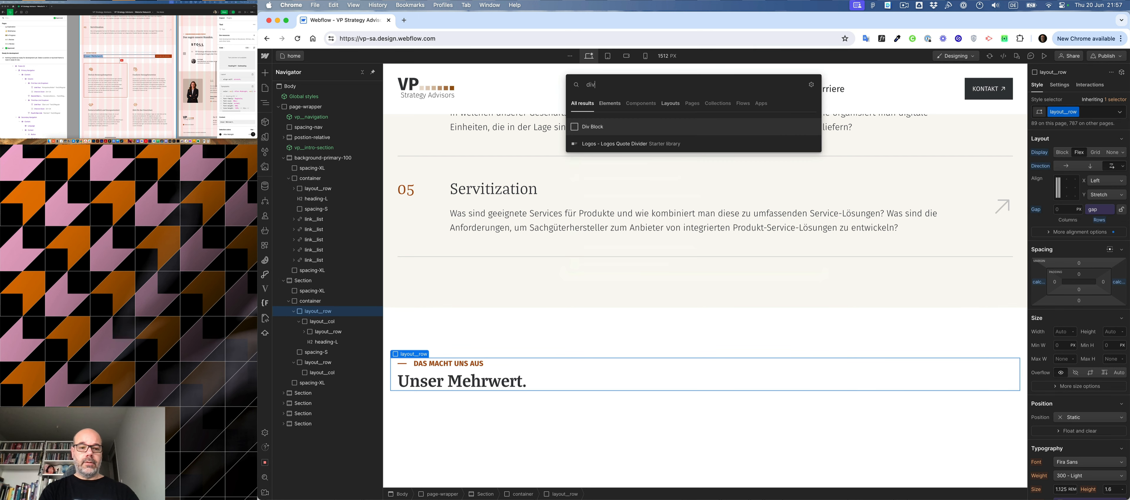
pyautogui.press('Return')
pyautogui.press('super+Return')
pyautogui.write('col')
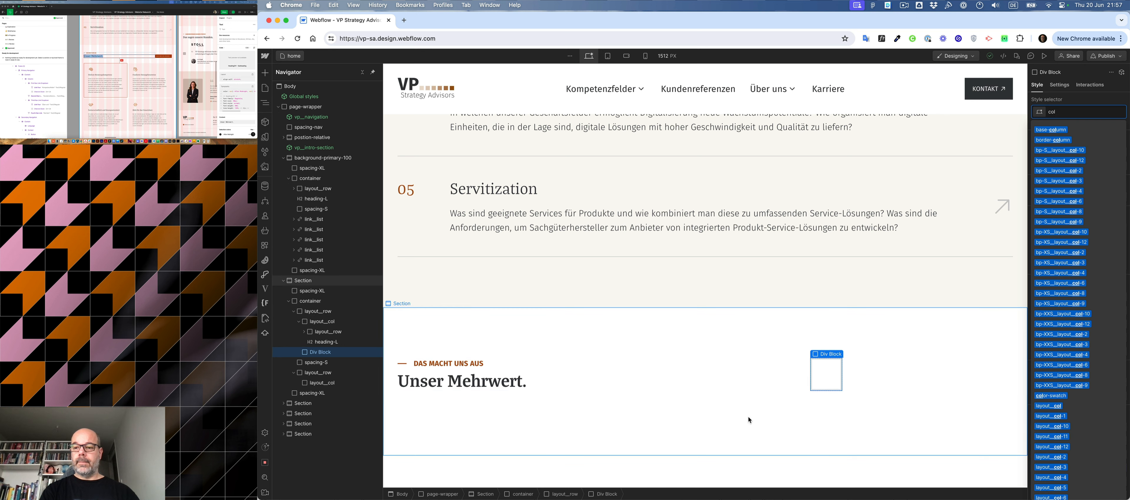
pyautogui.click(1048, 406)
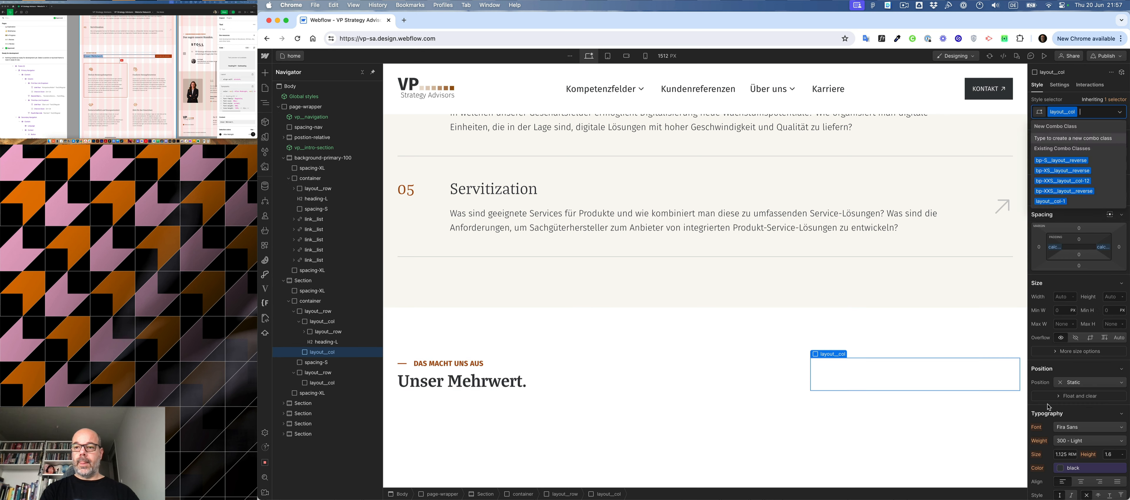
# - Add the combo classes layout__vertical, layout__align-end and layout__justify-end to the empty second column of the heading row
pyautogui.write('col-4')
pyautogui.press('Down')
pyautogui.press('Return')
pyautogui.write('vertical')
pyautogui.press('Return')
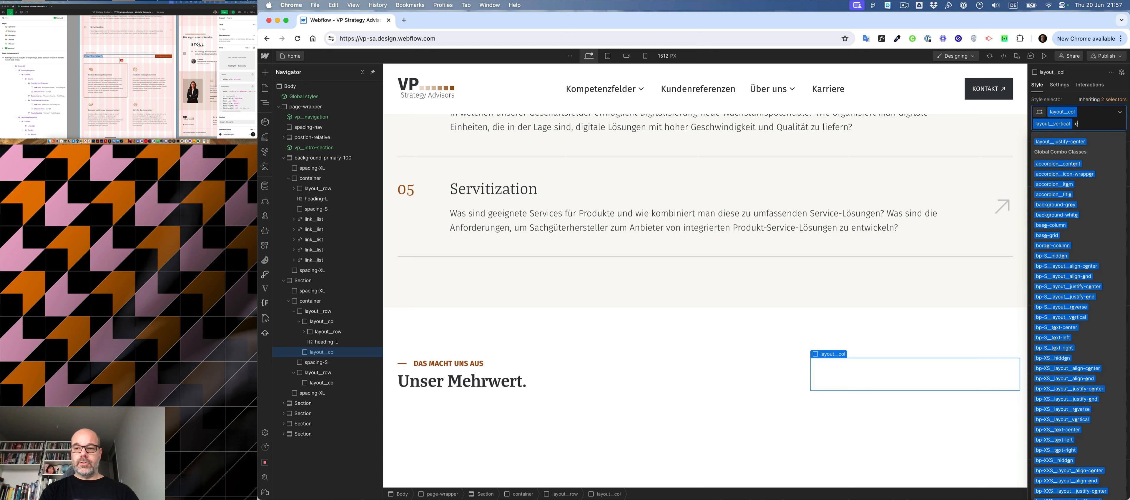
pyautogui.write('end')
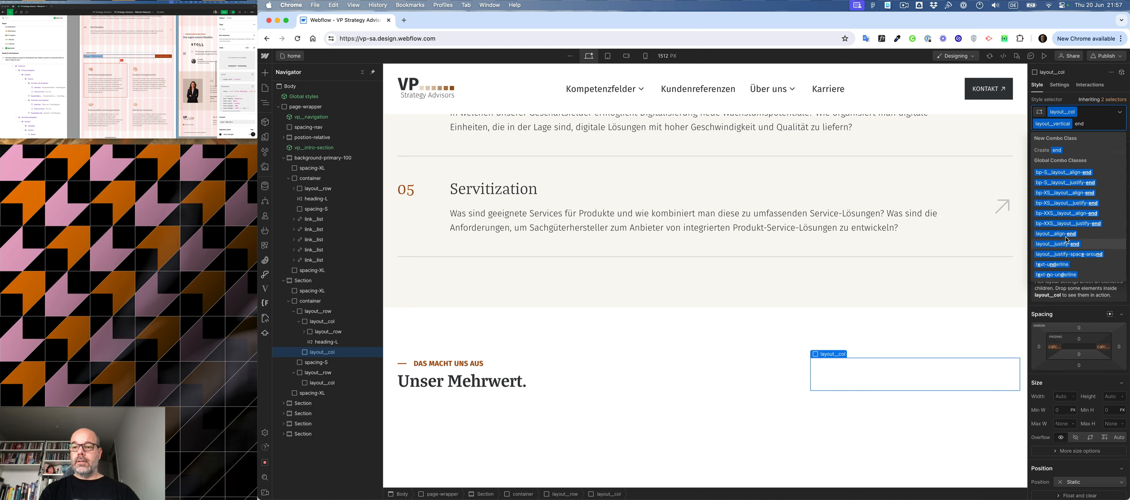
pyautogui.click(1057, 234)
pyautogui.write('end')
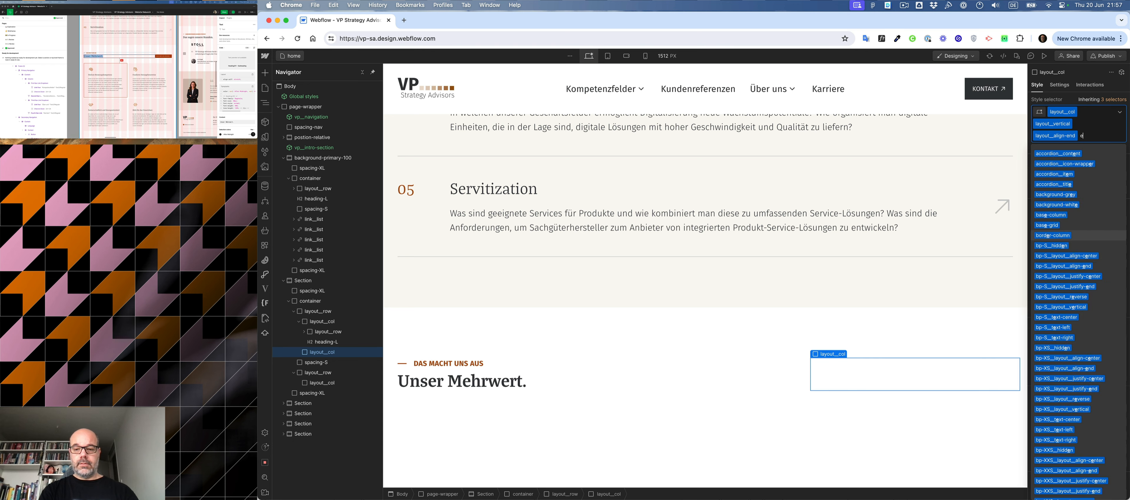
pyautogui.click(1058, 245)
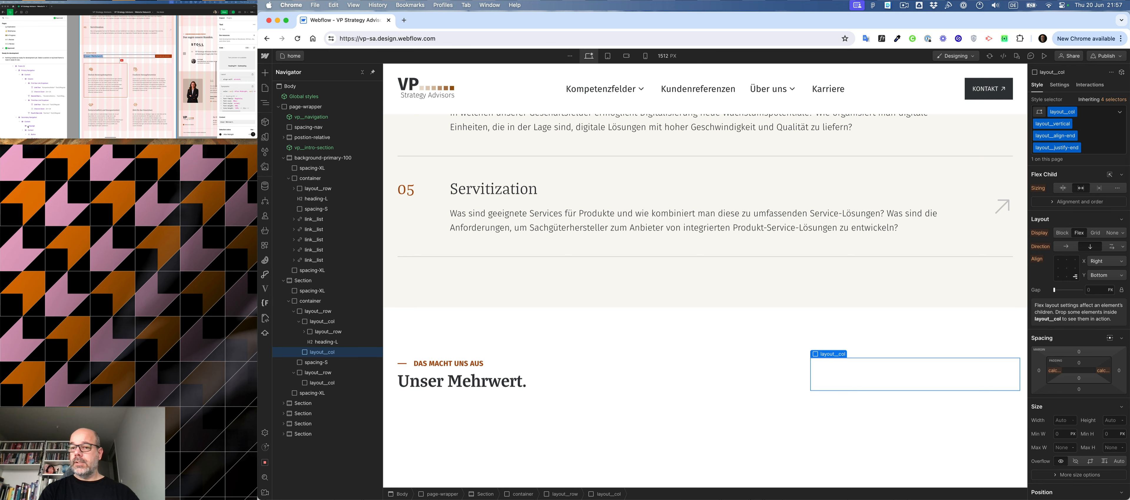
# - Copy the Kontakt button from the navigation component and paste it into the empty column beside "Unser Mehrwert."
pyautogui.click(970, 93)
pyautogui.doubleClick(970, 93)
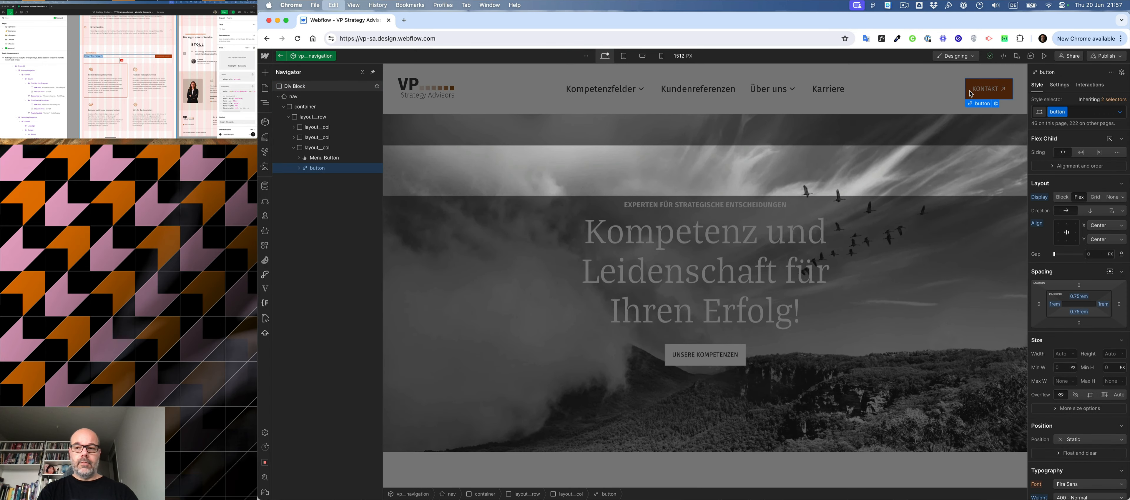
pyautogui.scroll(-16, 854, 139)
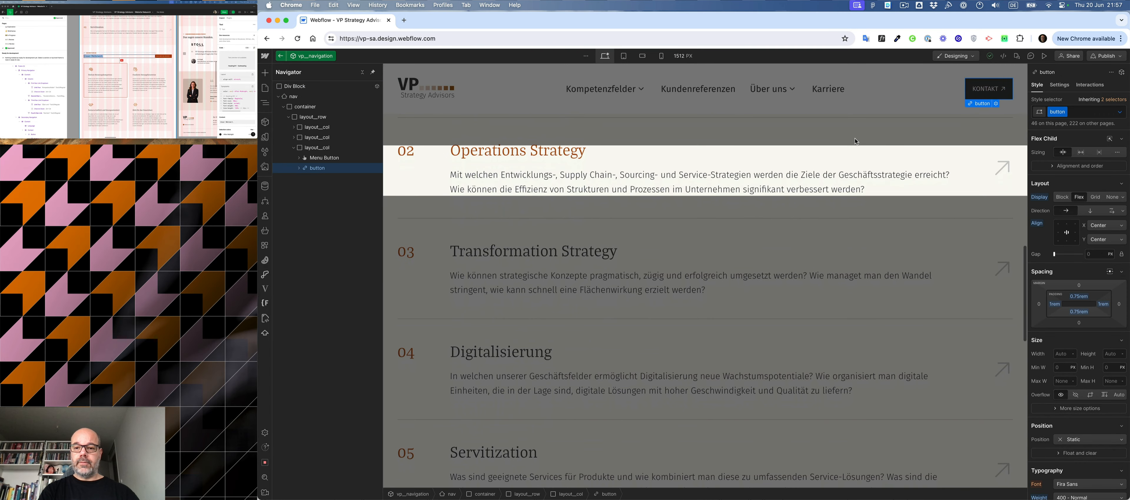
pyautogui.press('Escape')
pyautogui.scroll(10, 842, 171)
pyautogui.scroll(-15, 842, 170)
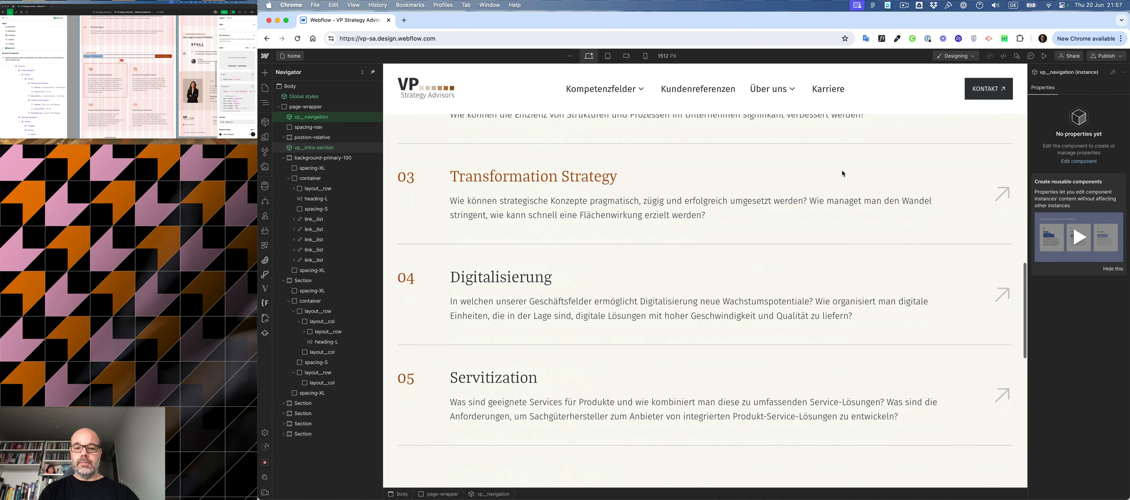
pyautogui.scroll(-1, 843, 174)
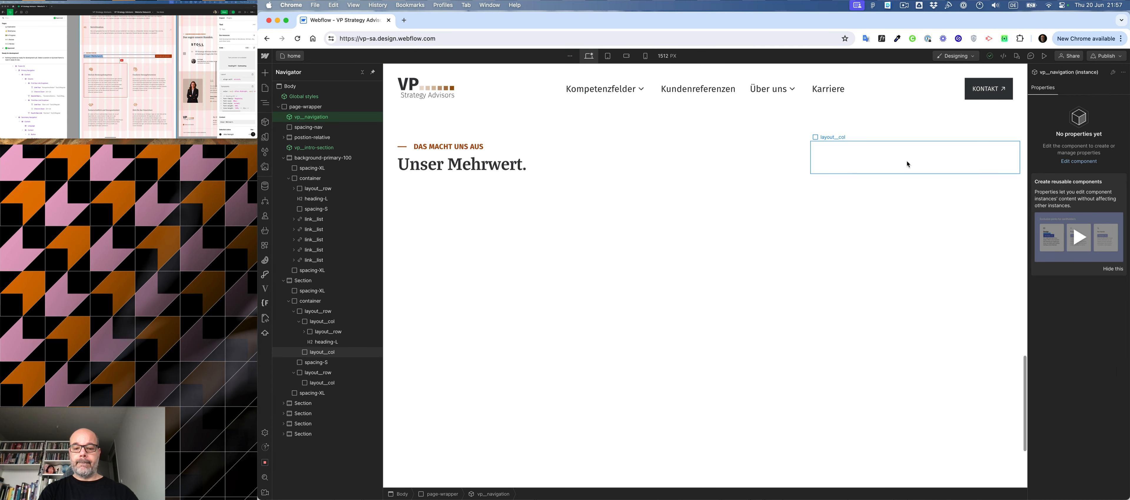
pyautogui.click(907, 164)
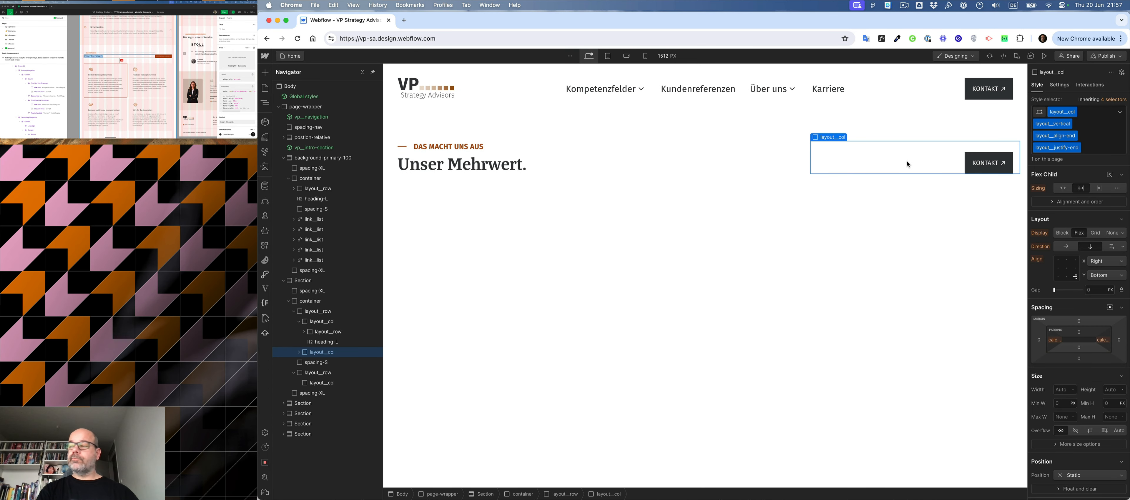
# - Create the combo class button-primary on the pasted Kontakt button
pyautogui.click(989, 163)
pyautogui.click(1094, 111)
pyautogui.write('button-primary')
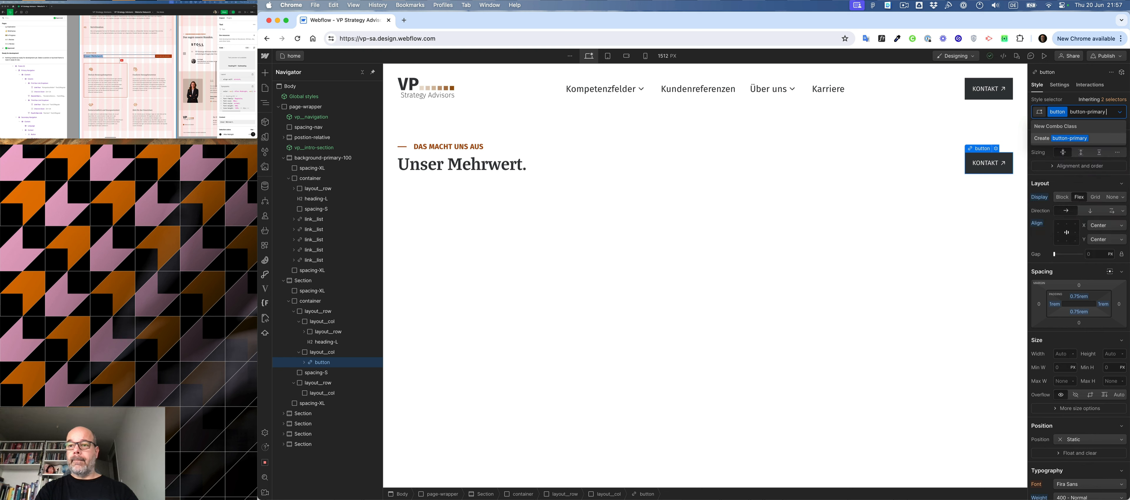
pyautogui.press('Return')
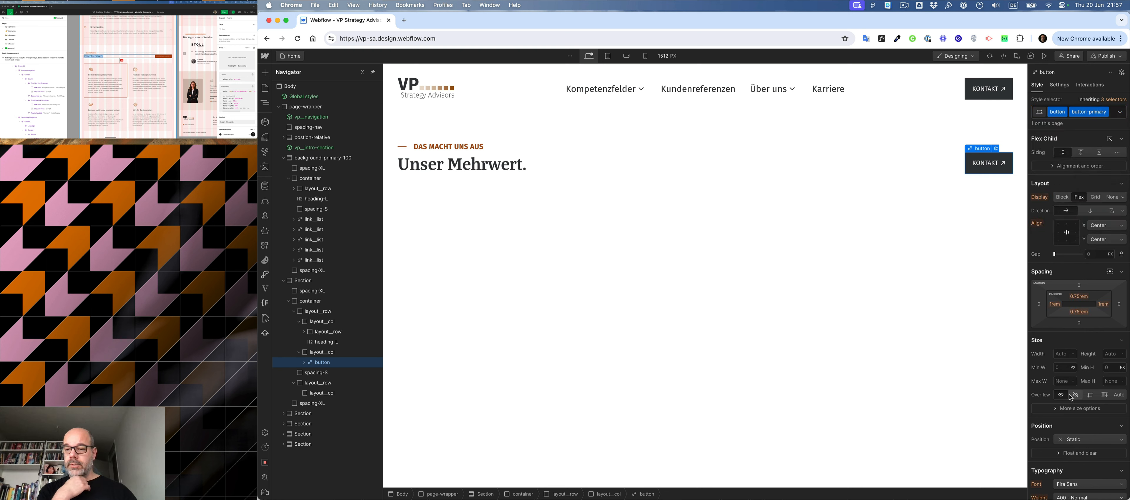
# - Set both the background colour and the border colour of button-primary to the Primary 500 variable
pyautogui.scroll(-6, 1070, 395)
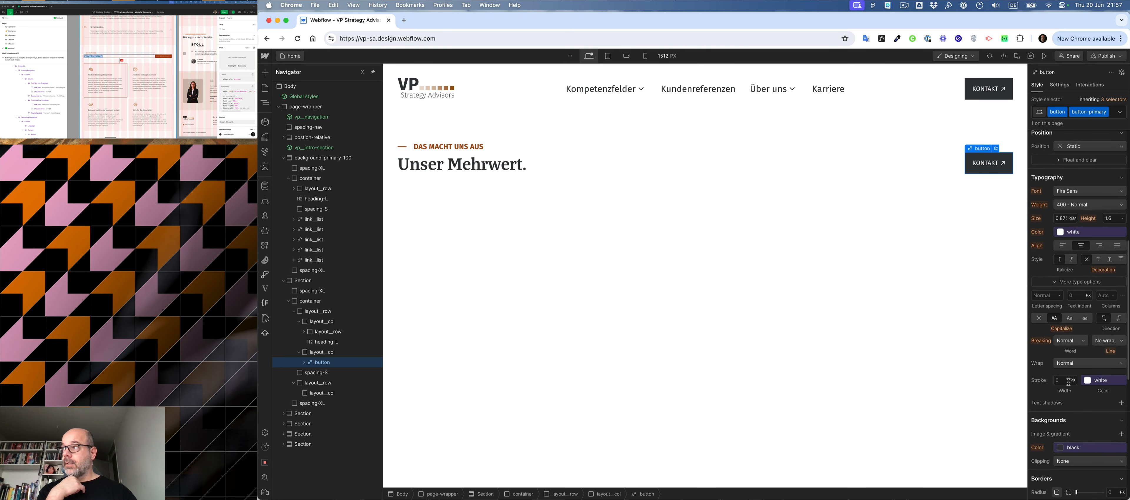
pyautogui.scroll(-2, 1057, 333)
pyautogui.scroll(-1, 1056, 330)
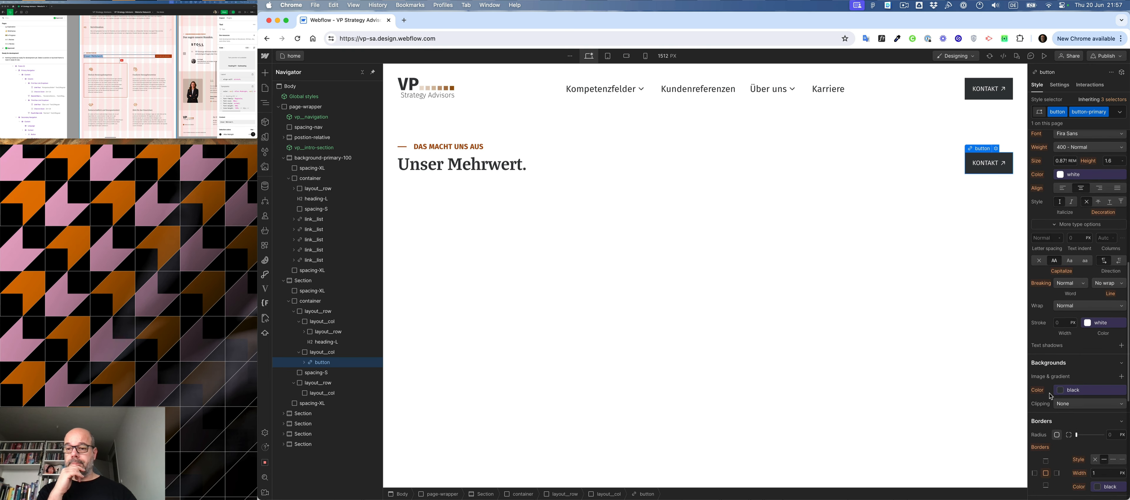
pyautogui.click(1062, 390)
pyautogui.click(1055, 376)
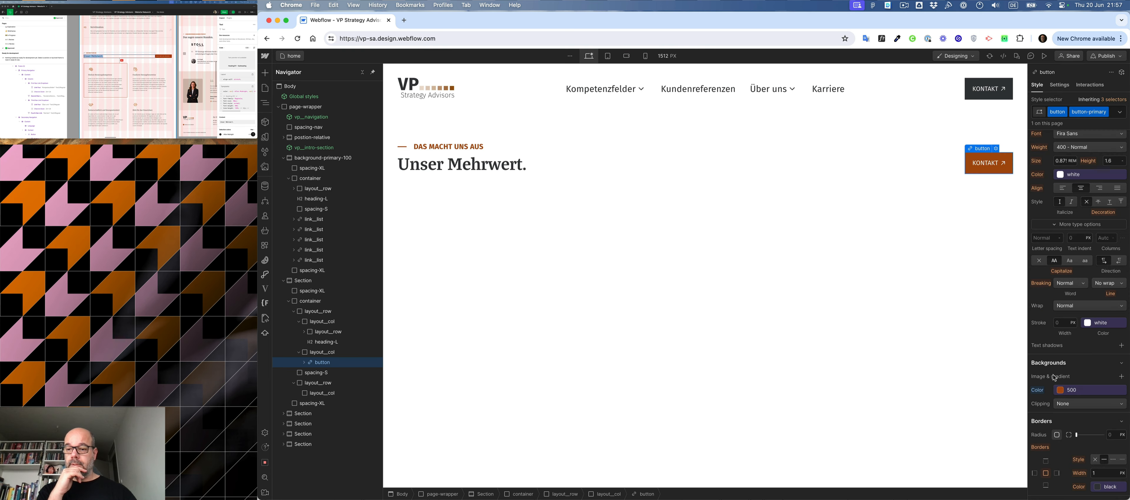
pyautogui.scroll(-6, 1086, 327)
pyautogui.click(1099, 315)
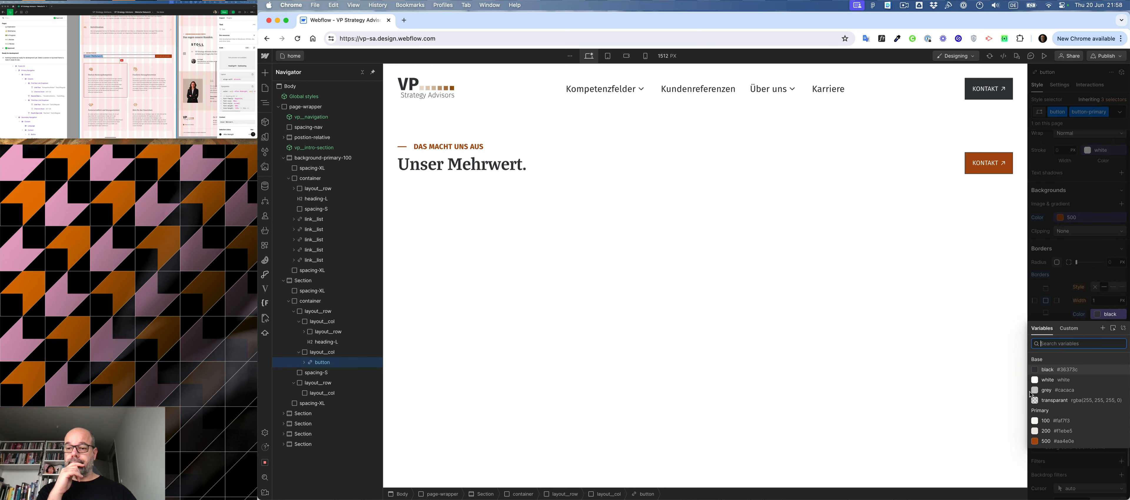
pyautogui.click(1058, 436)
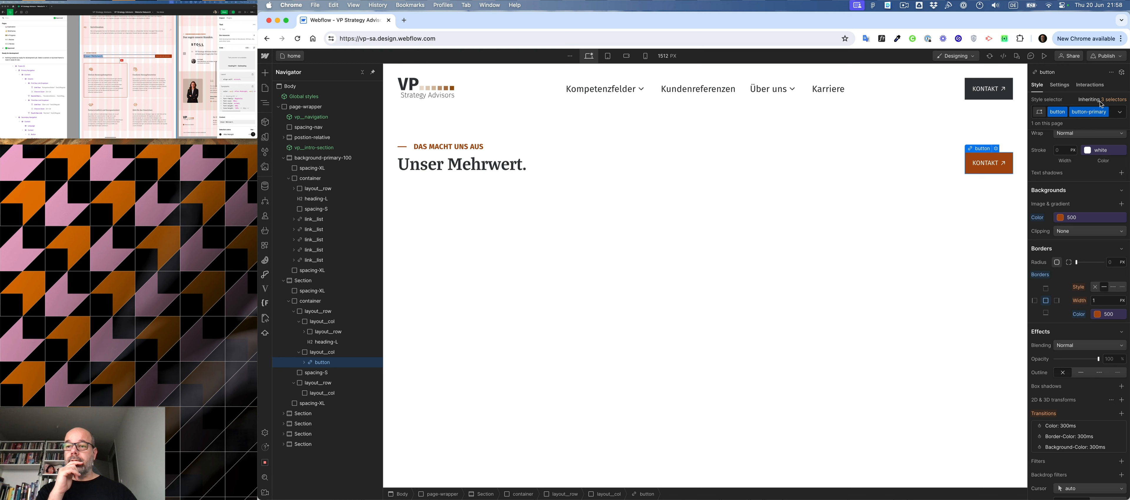
# - Set the background colour of button-primary's hover state to the black variable and open its border colour choices
pyautogui.click(1120, 113)
pyautogui.click(1080, 145)
pyautogui.click(1061, 229)
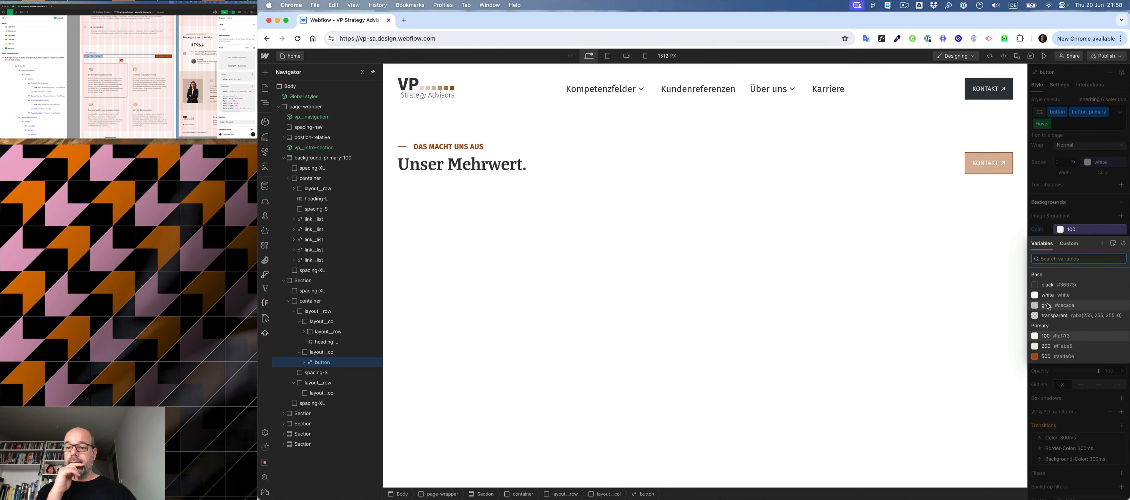
pyautogui.click(1048, 286)
pyautogui.click(1097, 326)
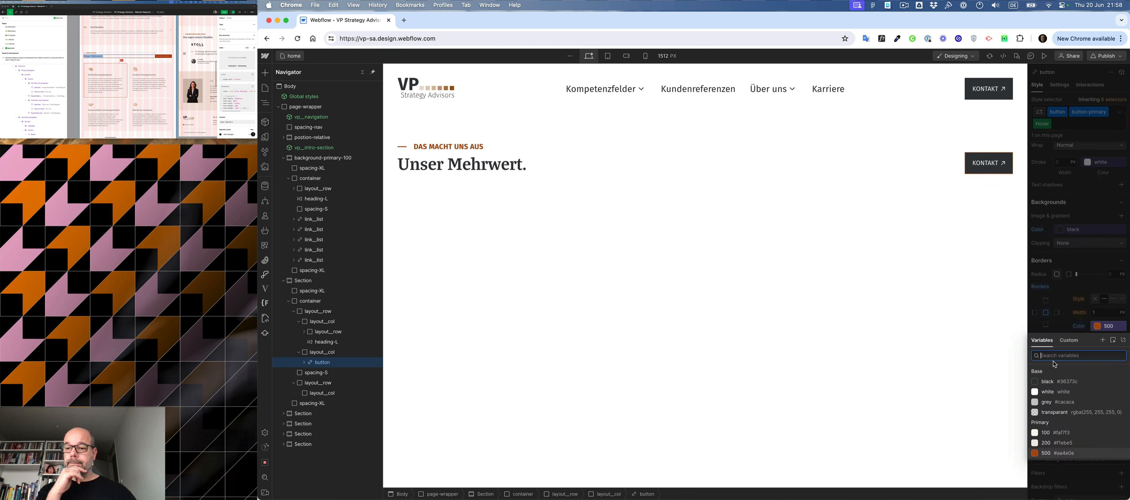
pyautogui.click(921, 323)
pyautogui.click(916, 320)
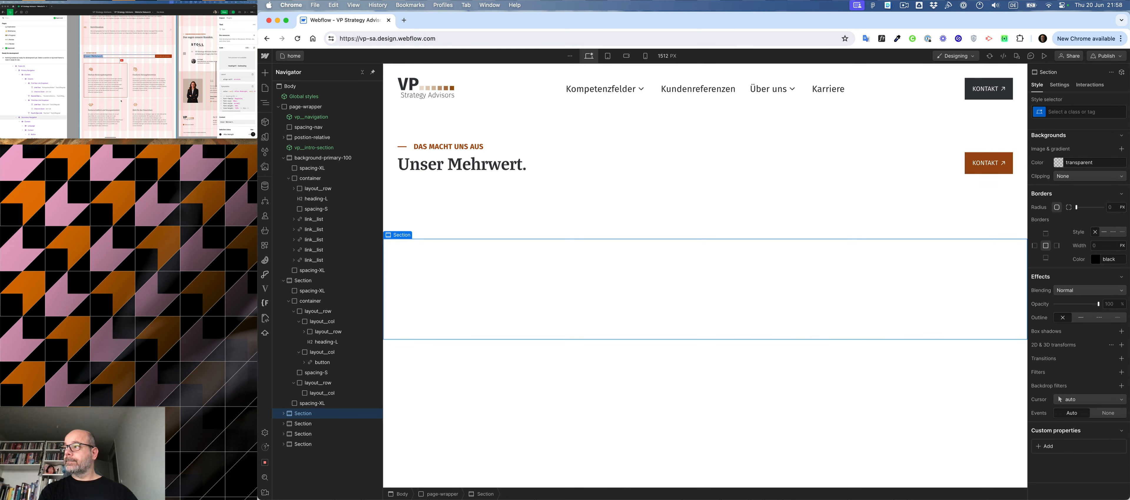
# - Copy the button label from the Figma design and paste it over the primary button's text as "Mehr über uns erfahren"
pyautogui.click(161, 56)
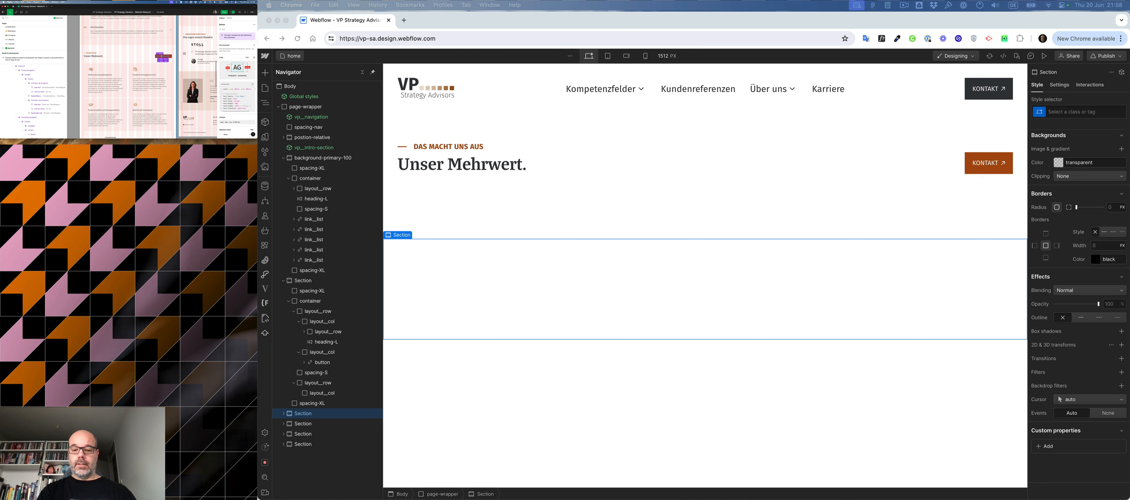
pyautogui.click(1001, 164)
pyautogui.click(996, 163)
pyautogui.doubleClick(982, 164)
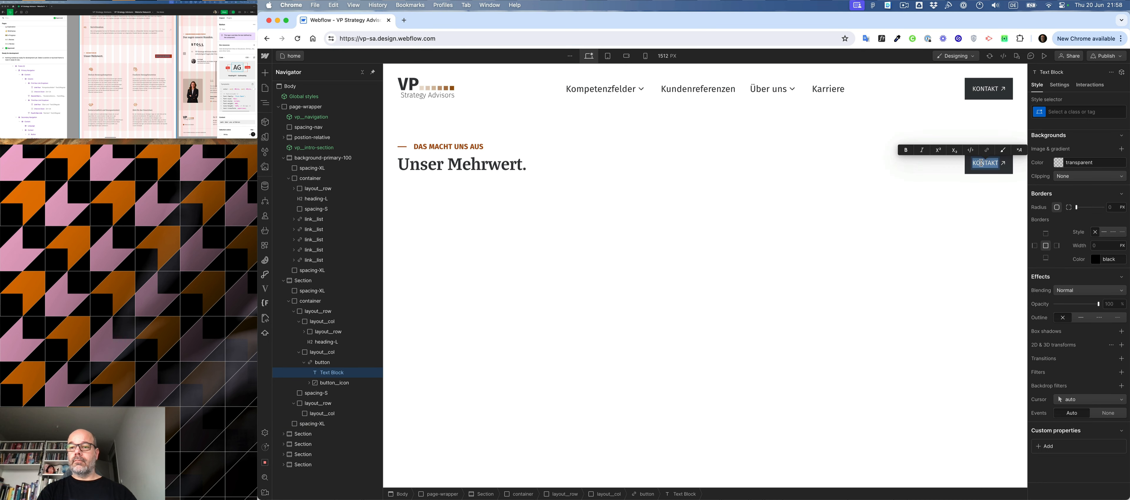
pyautogui.write('MEHR ÜBER UNS ERFAHREN')
pyautogui.press('Escape')
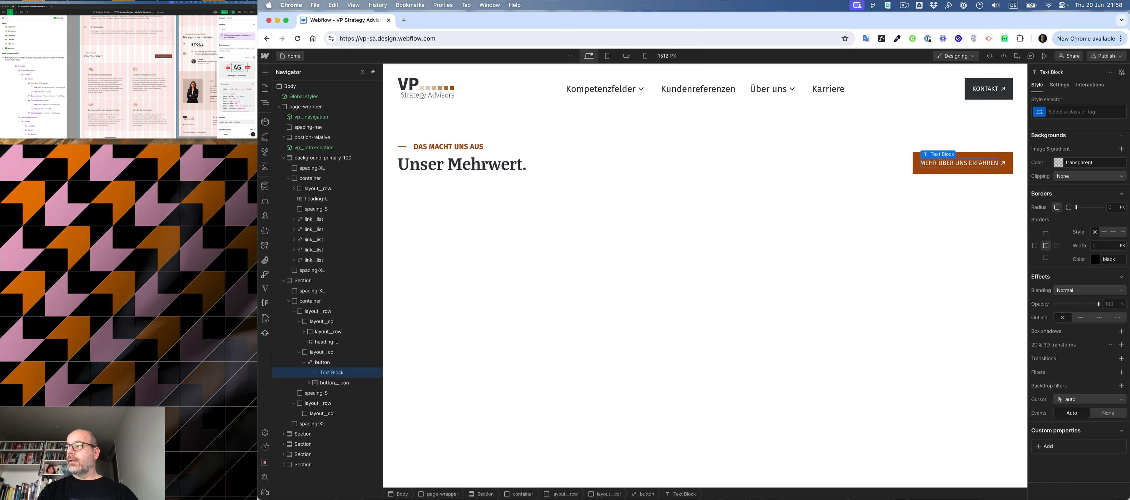
# - Switch to the Figma design and copy the chevron icon of the "Unser Mehrwert." section's button as SVG
pyautogui.click(170, 57)
pyautogui.click(171, 56)
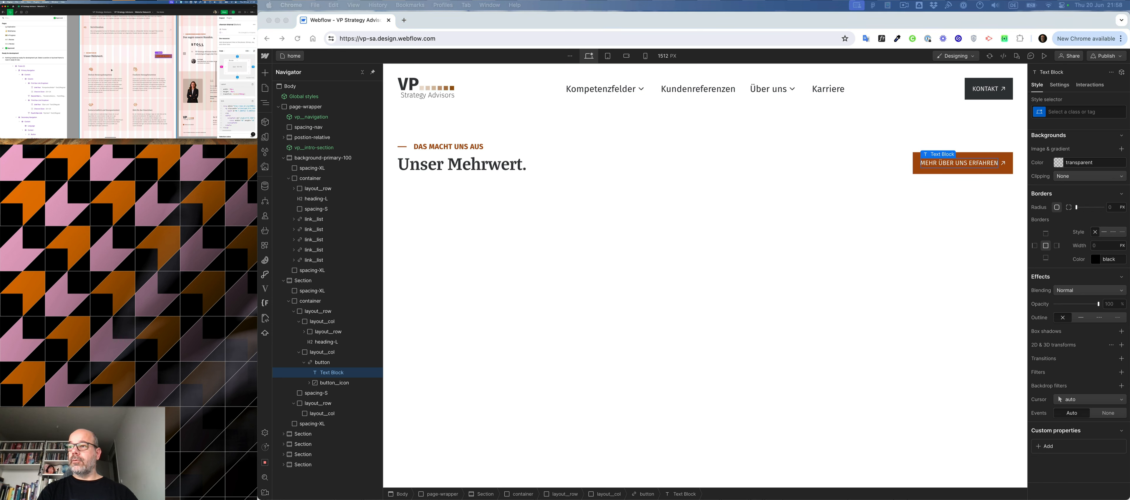
pyautogui.scroll(-3, 39, 96)
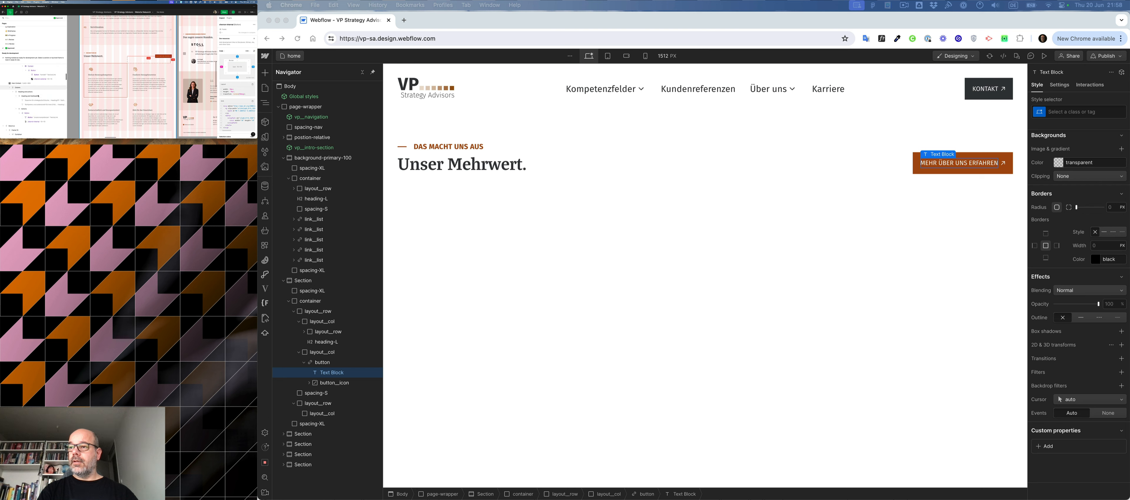
pyautogui.scroll(-2, 39, 96)
pyautogui.click(30, 100)
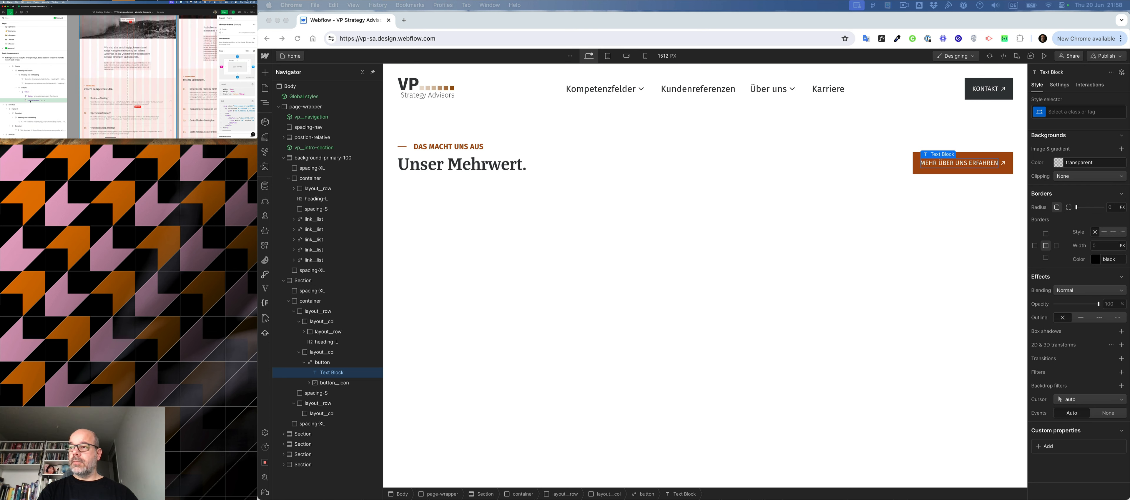
pyautogui.rightClick(30, 101)
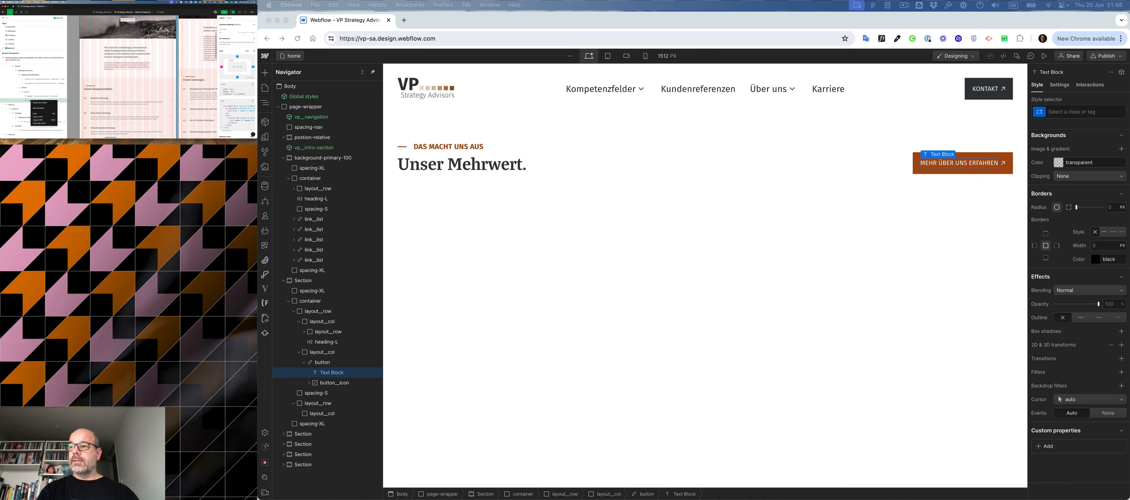
pyautogui.click(35, 117)
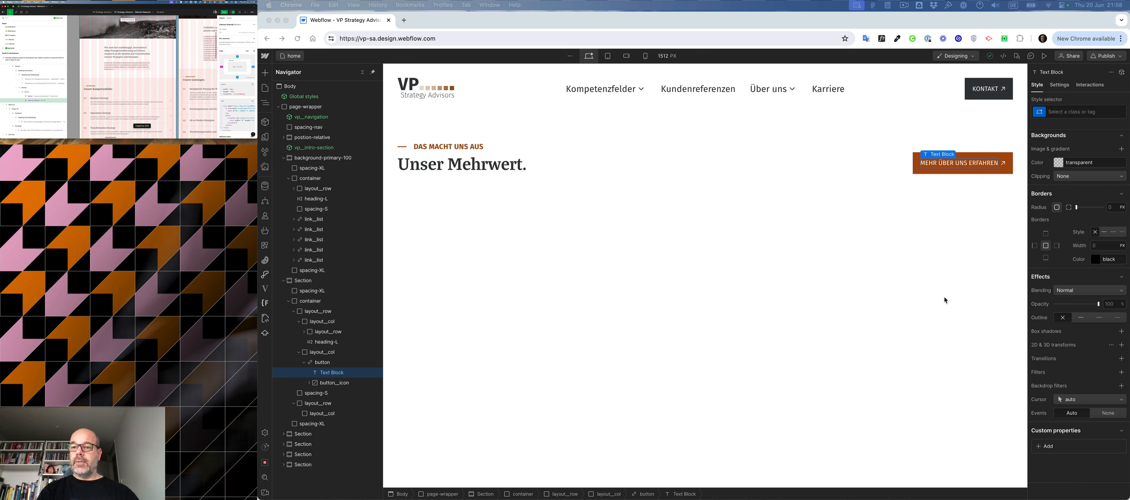
# - Back in Webflow, delete the primary button's arrow icon and insert the copied chevron into the button with SVG Import
pyautogui.click(1002, 157)
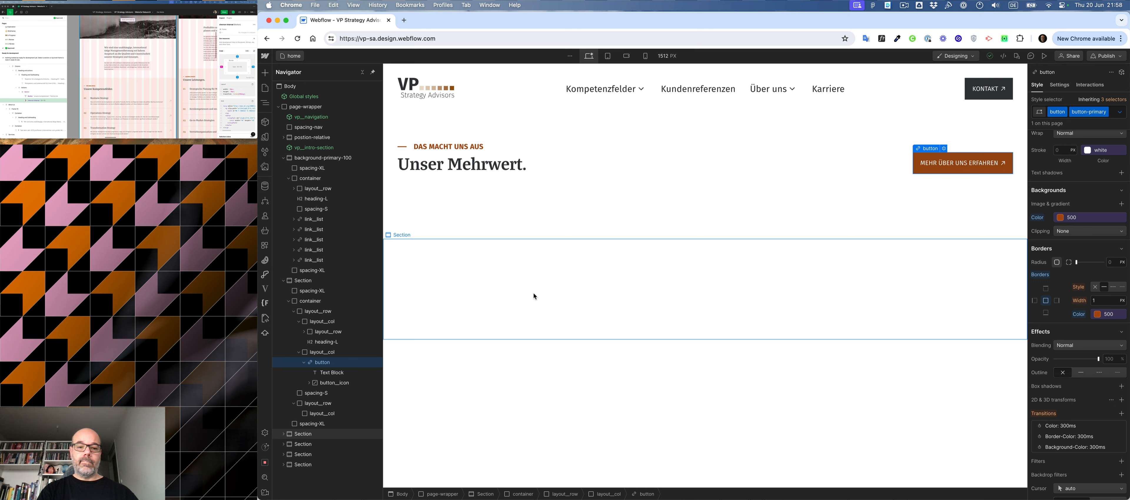
pyautogui.click(330, 382)
pyautogui.press('Delete')
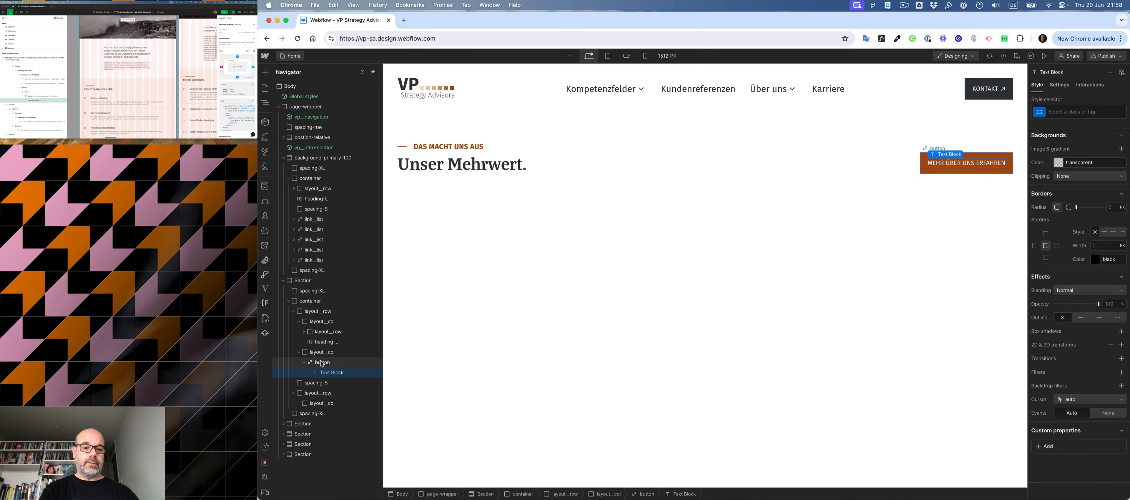
pyautogui.hotkey('ctrl', 'k')
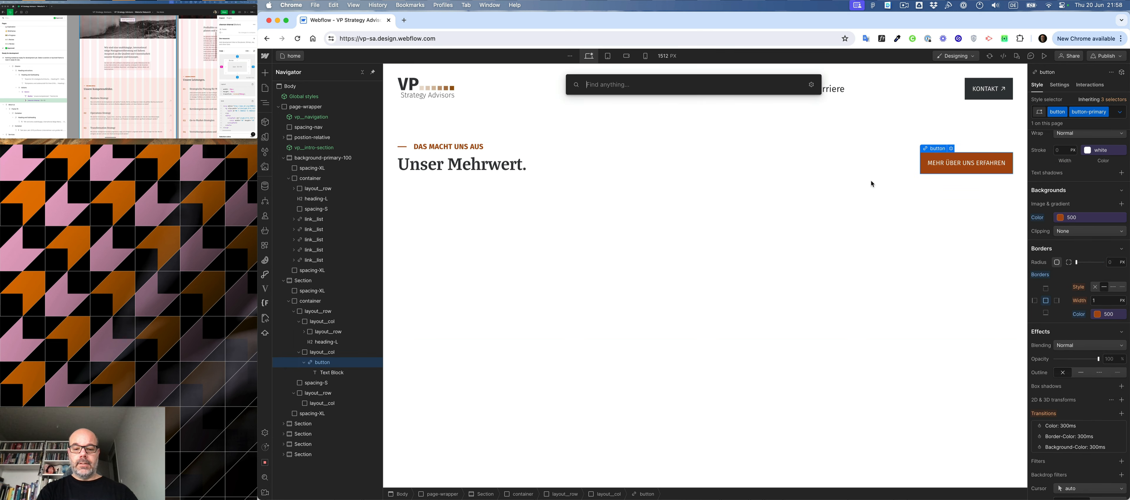
pyautogui.write('svg')
pyautogui.press('Return')
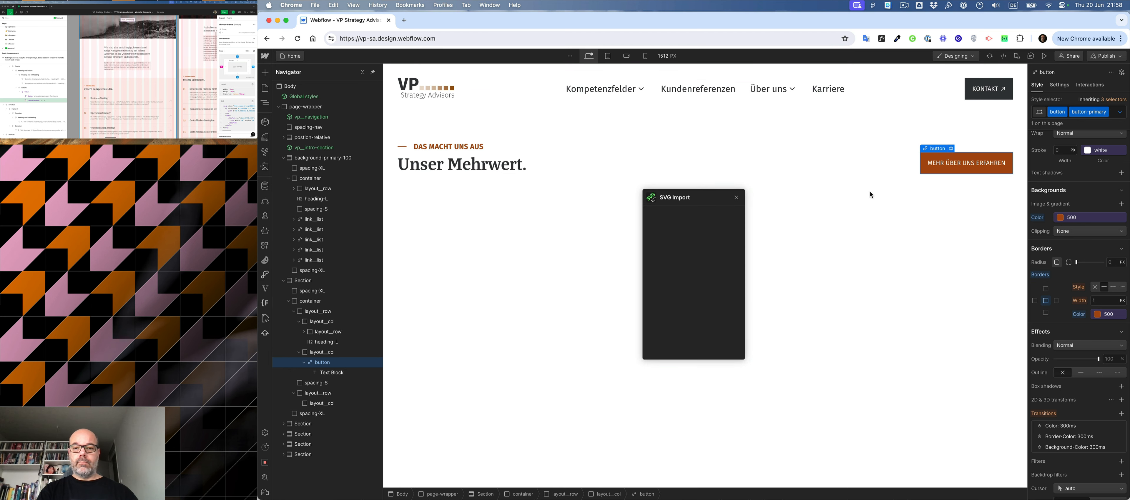
pyautogui.click(682, 246)
pyautogui.press('super+v')
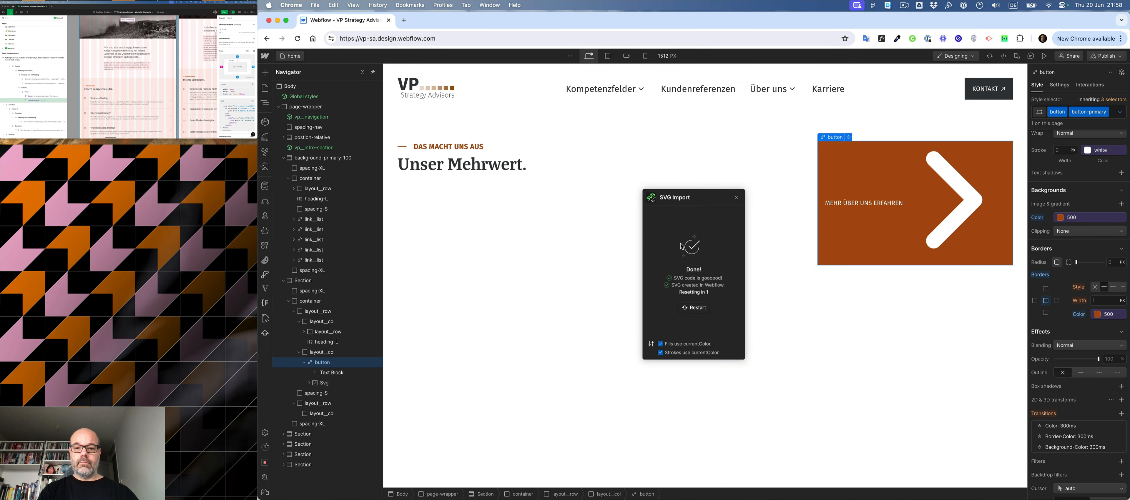
# - Apply the existing button__icon class to the imported chevron SVG in the primary button
pyautogui.click(324, 383)
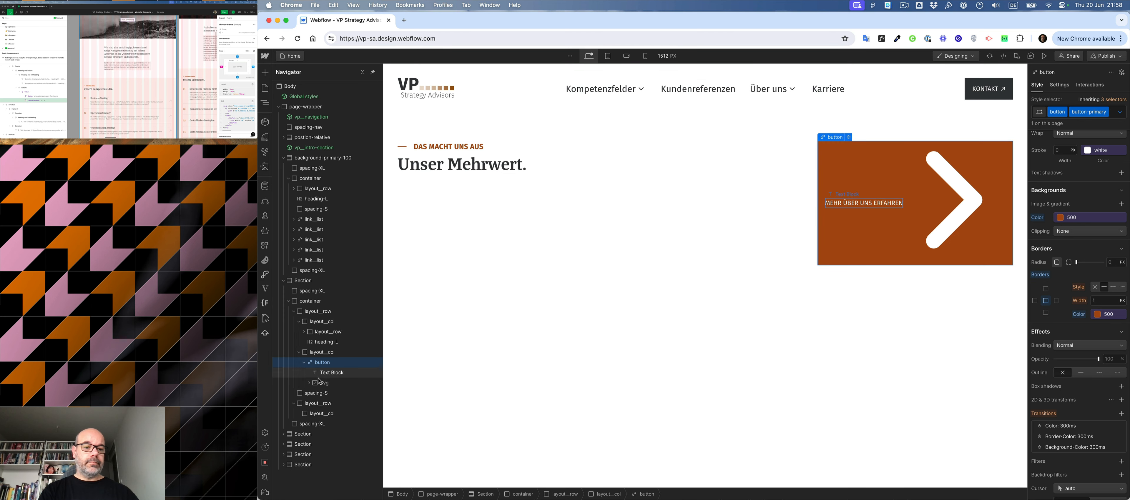
pyautogui.press('super+Return')
pyautogui.write('button_icon')
pyautogui.press('Return')
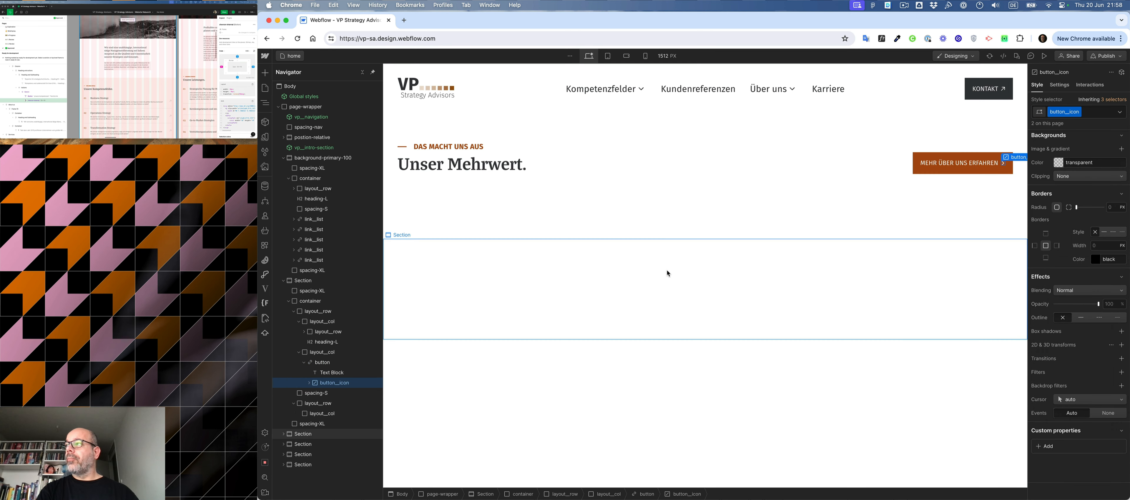
# - Check the section spacing in the Figma design and replace the spacing-S class below the "Unser Mehrwert." heading row with spacing-L
pyautogui.click(92, 83)
pyautogui.scroll(-10, 92, 83)
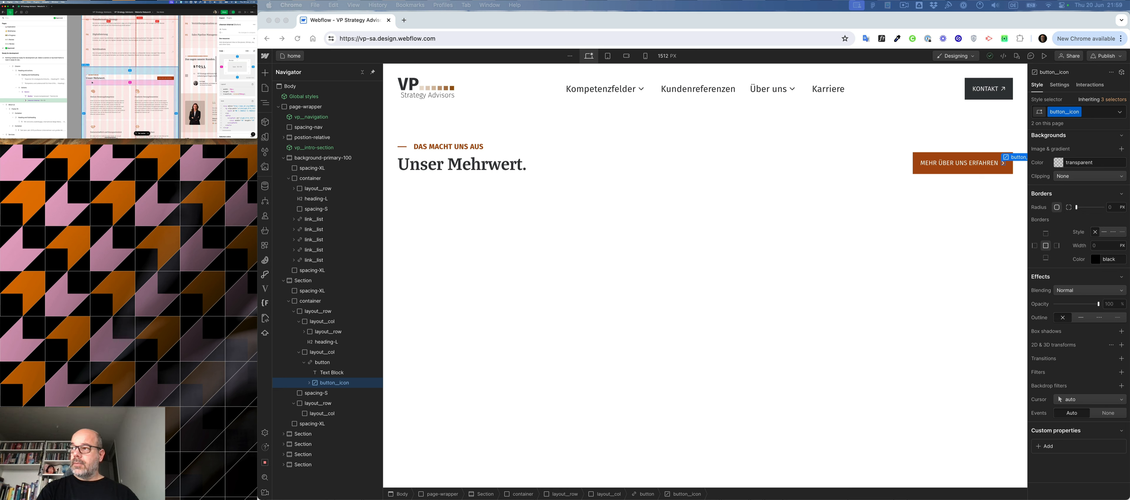
pyautogui.click(298, 352)
pyautogui.click(316, 363)
pyautogui.scroll(15, 411, 243)
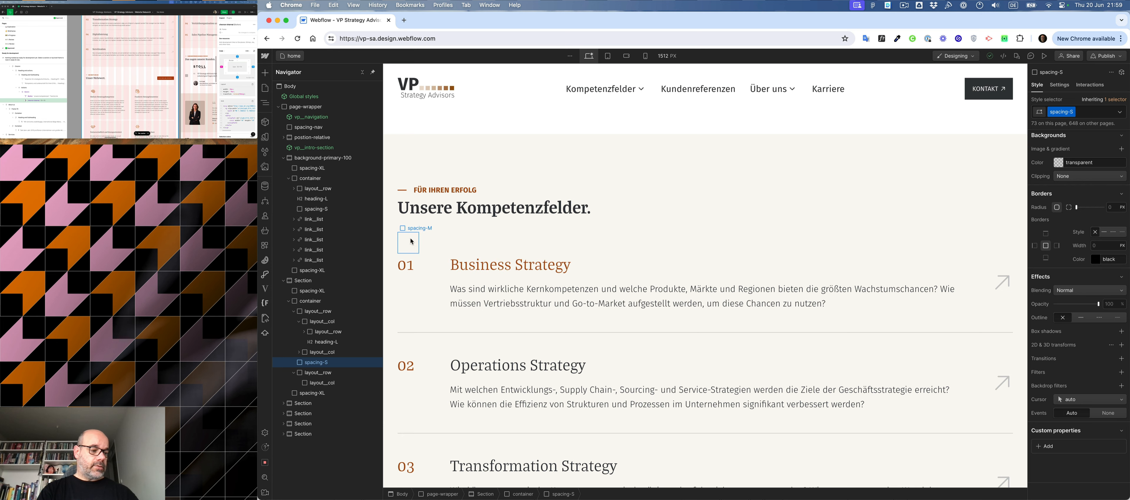
pyautogui.scroll(-15, 483, 238)
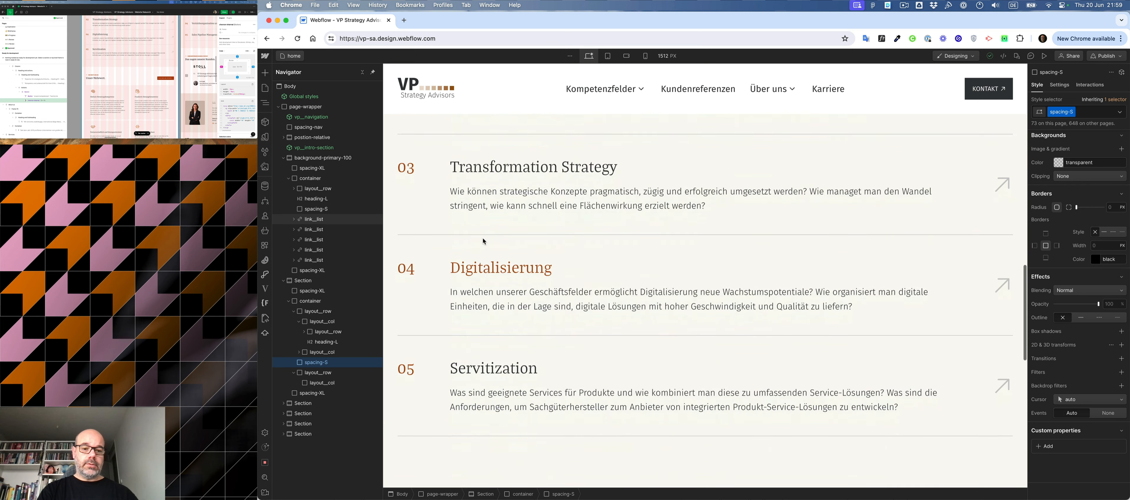
pyautogui.press('super+Return')
pyautogui.press('BackSpace')
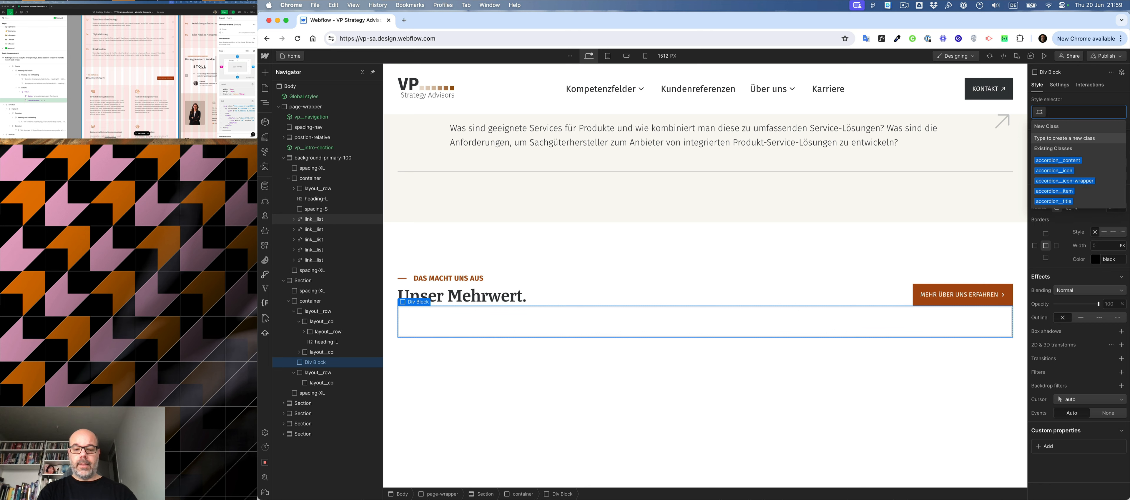
pyautogui.write('spac')
pyautogui.press('Down')
pyautogui.press('Up')
pyautogui.press('Up')
pyautogui.press('Up')
pyautogui.press('Return')
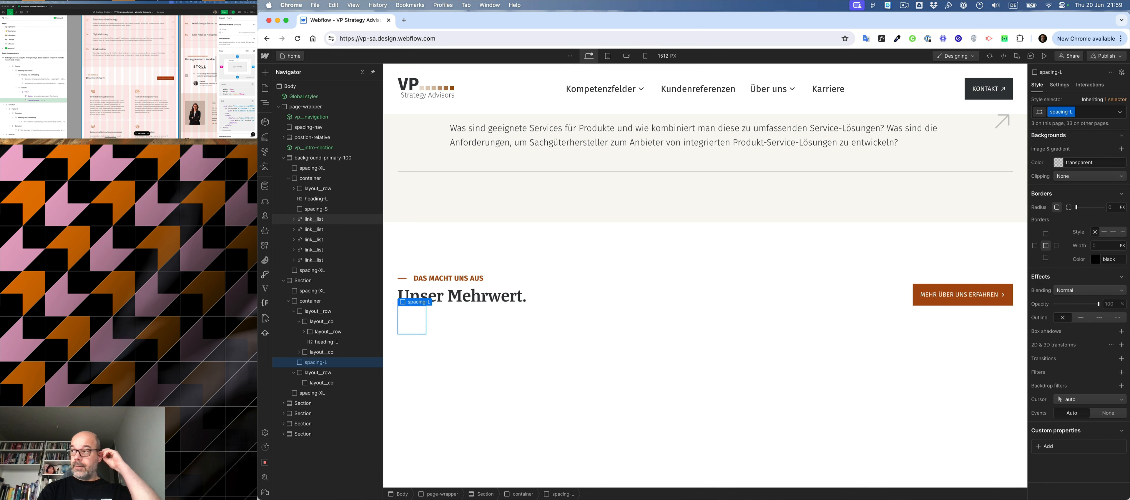
# - Collapse the heading row in the structure and add the layout__col-6 combo class to the column in the row below the spacer
pyautogui.click(301, 354)
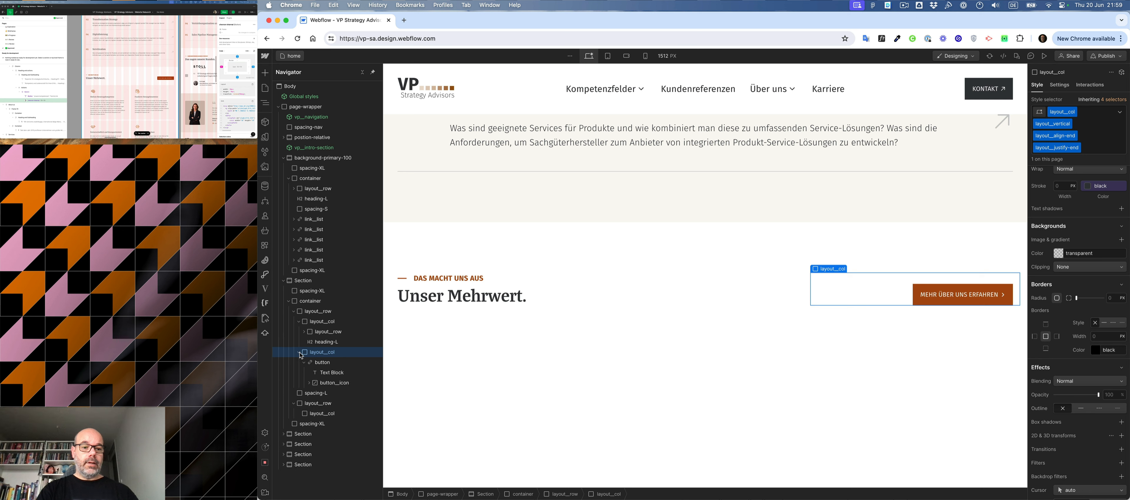
pyautogui.click(300, 321)
pyautogui.click(295, 312)
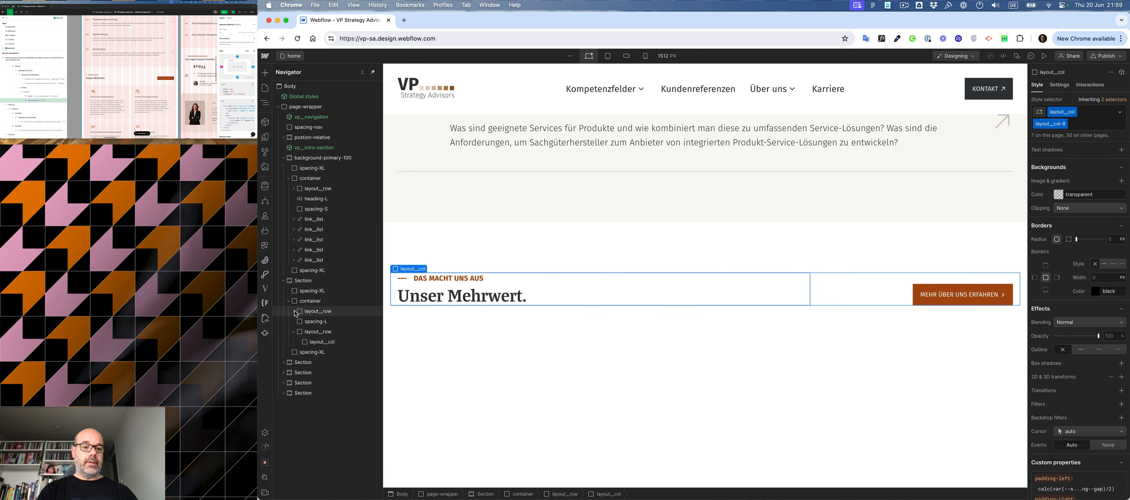
pyautogui.click(318, 343)
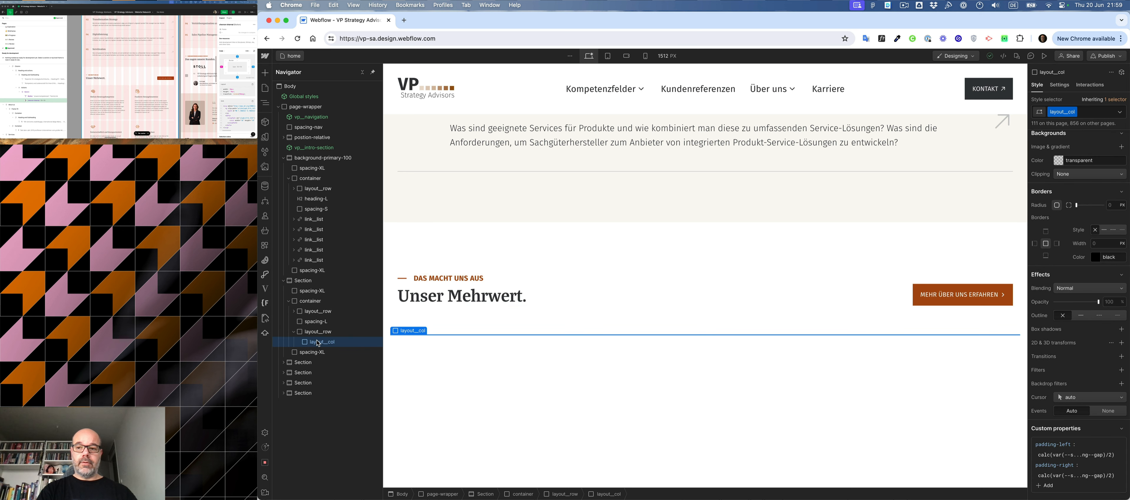
pyautogui.press('super+Return')
pyautogui.write('6')
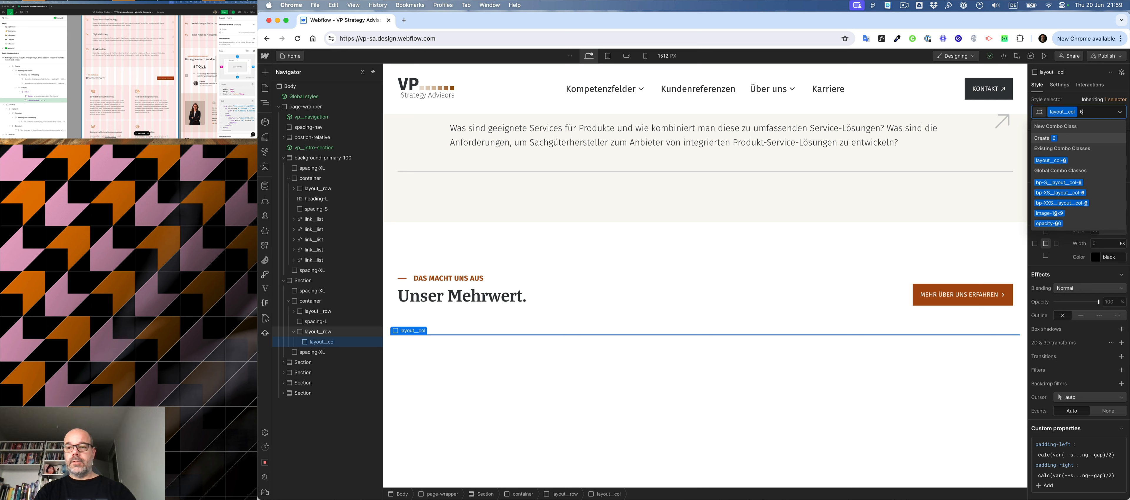
pyautogui.press('Return')
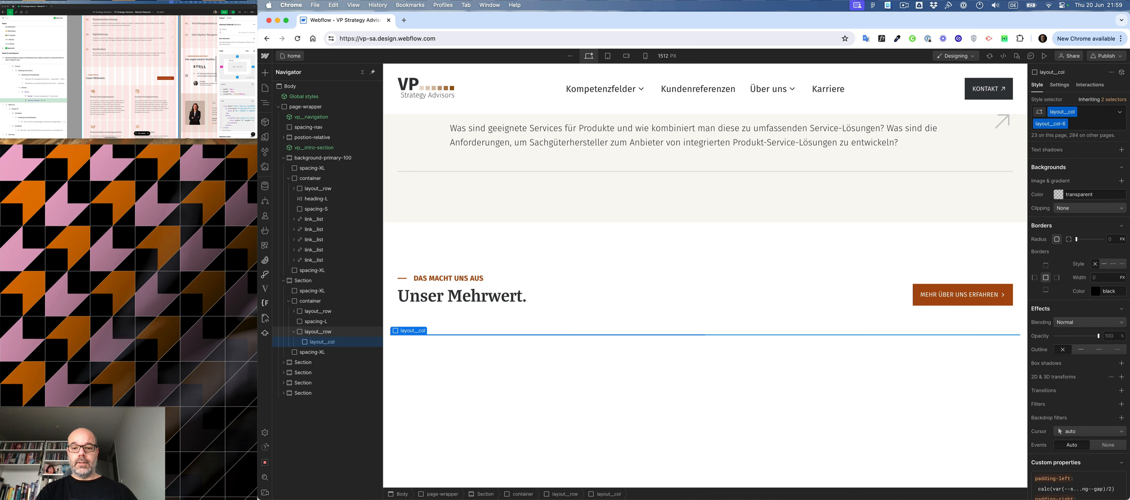
# - Add a div block inside the six-unit column and give it the existing card class
pyautogui.press('super+e')
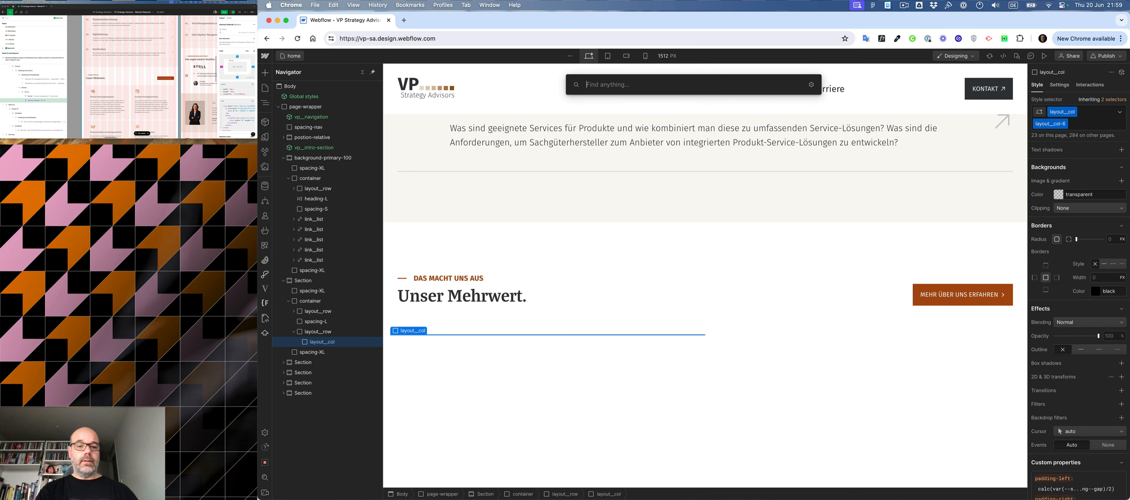
pyautogui.write('div')
pyautogui.press('Return')
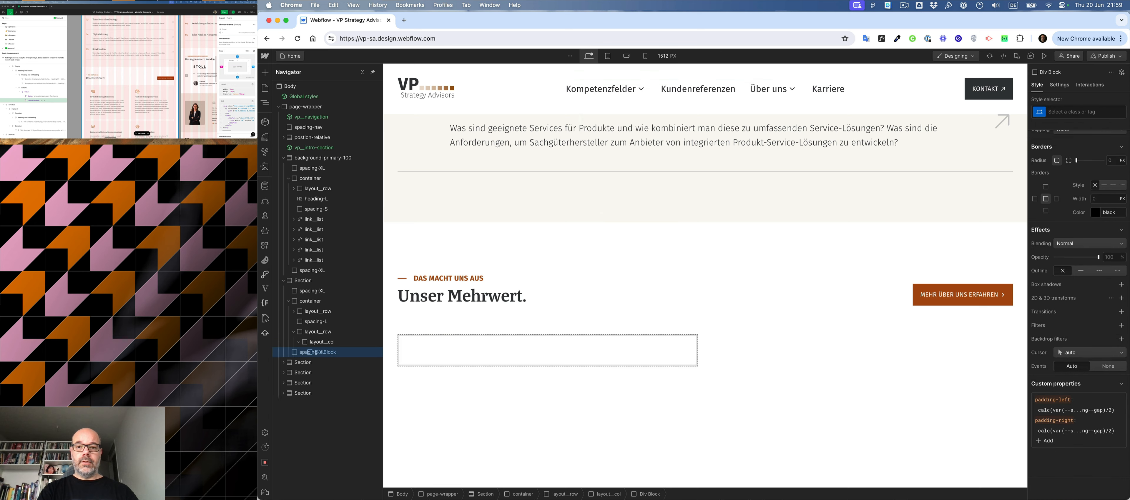
pyautogui.press('super+Return')
pyautogui.write('card')
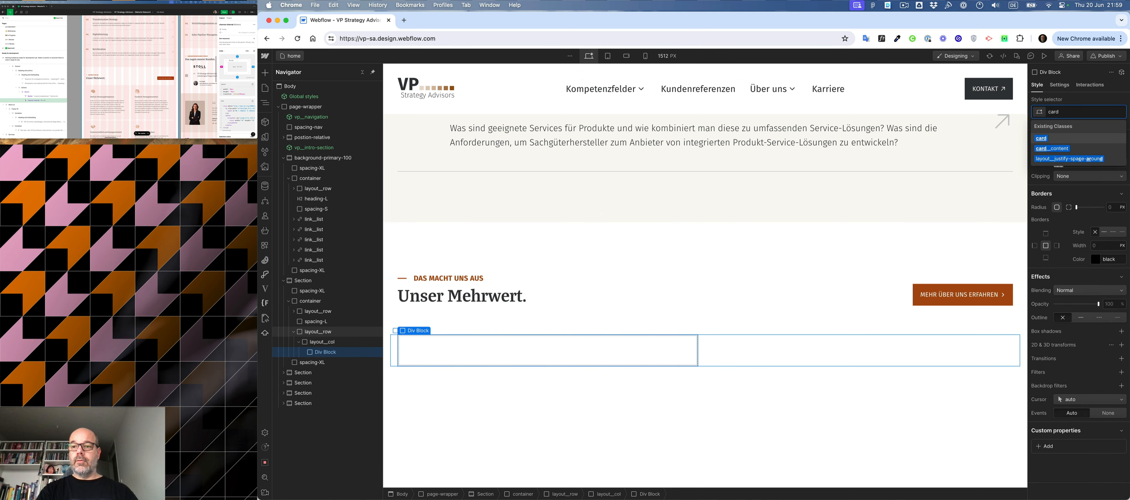
pyautogui.press('Return')
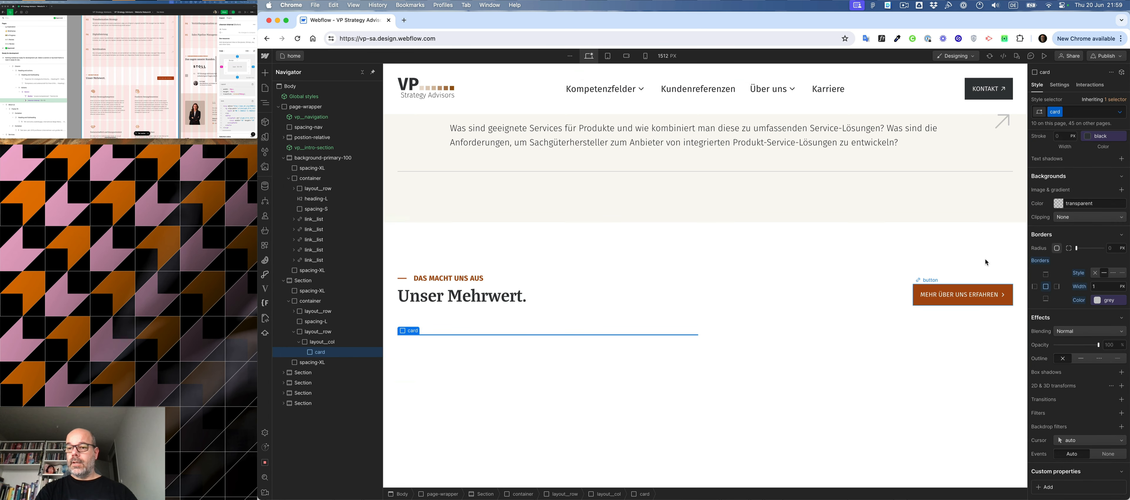
# - Inspect the first card in the Figma design and set the card class's background colour to the Primary 100 variable
pyautogui.click(125, 89)
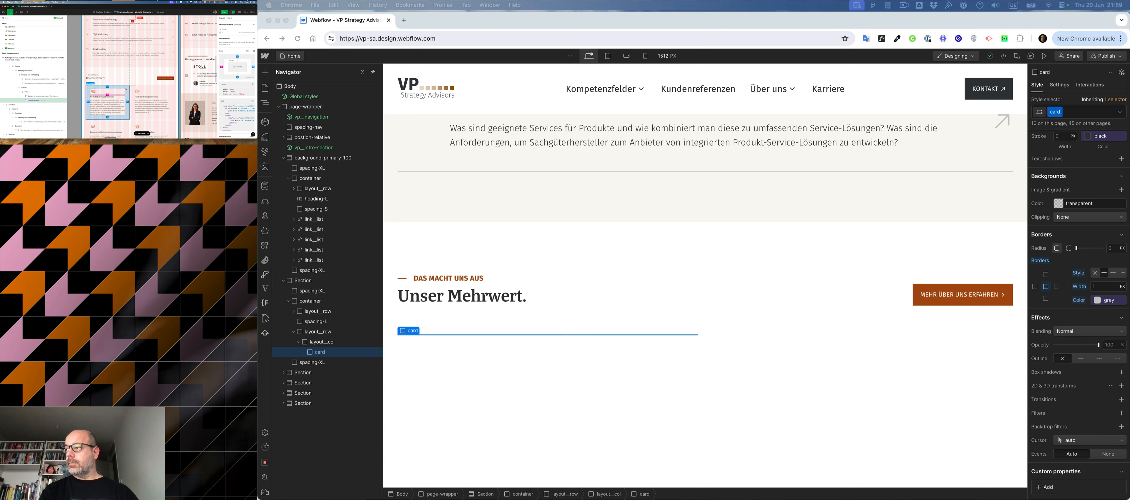
pyautogui.click(127, 88)
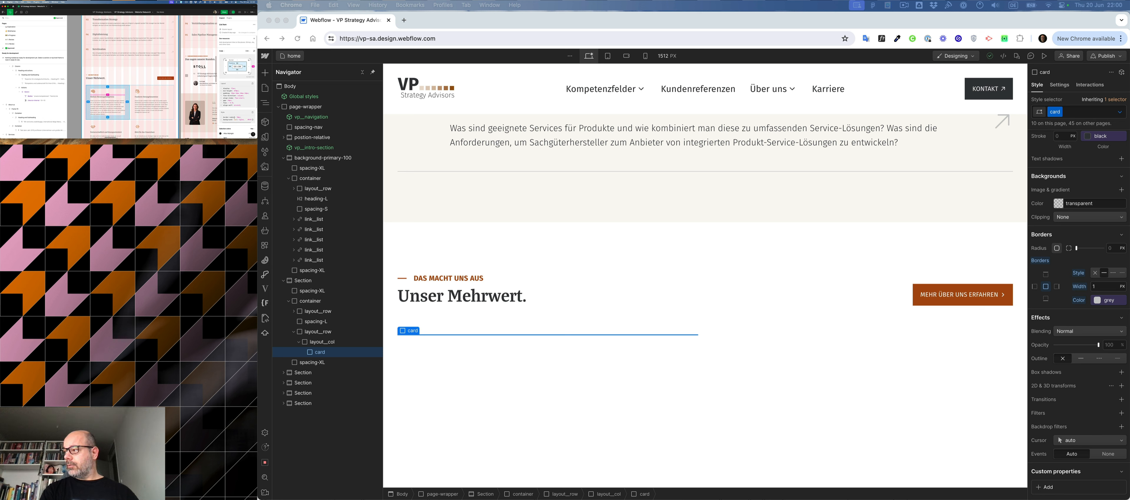
pyautogui.click(1052, 193)
pyautogui.click(1055, 202)
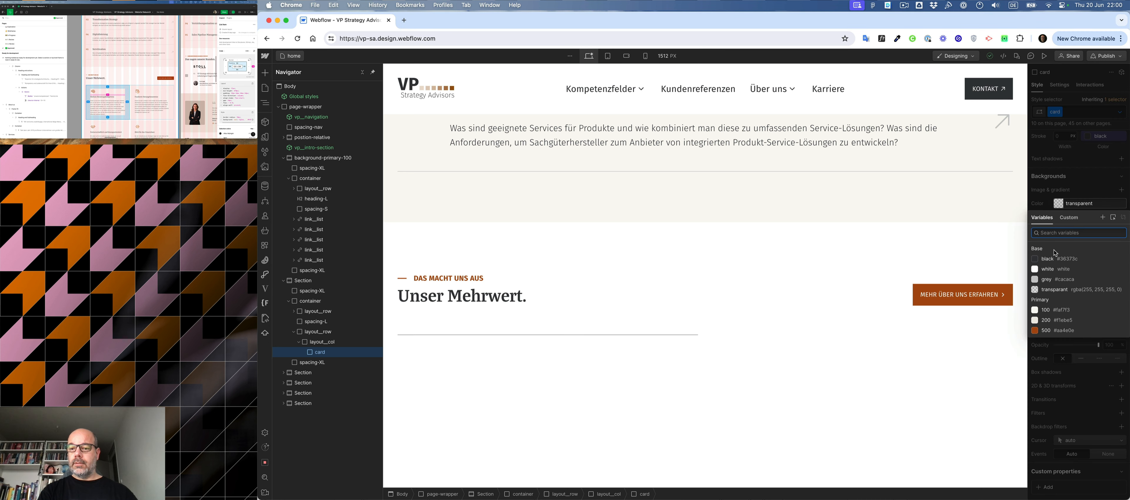
pyautogui.click(1059, 311)
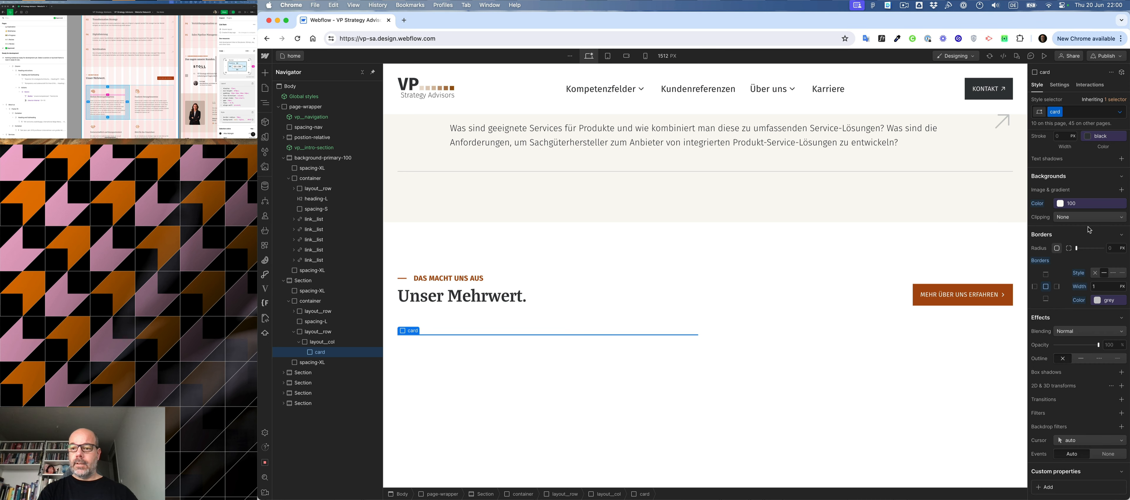
# - Set the left, right and bottom padding of the card class to 4rem
pyautogui.scroll(10, 1089, 230)
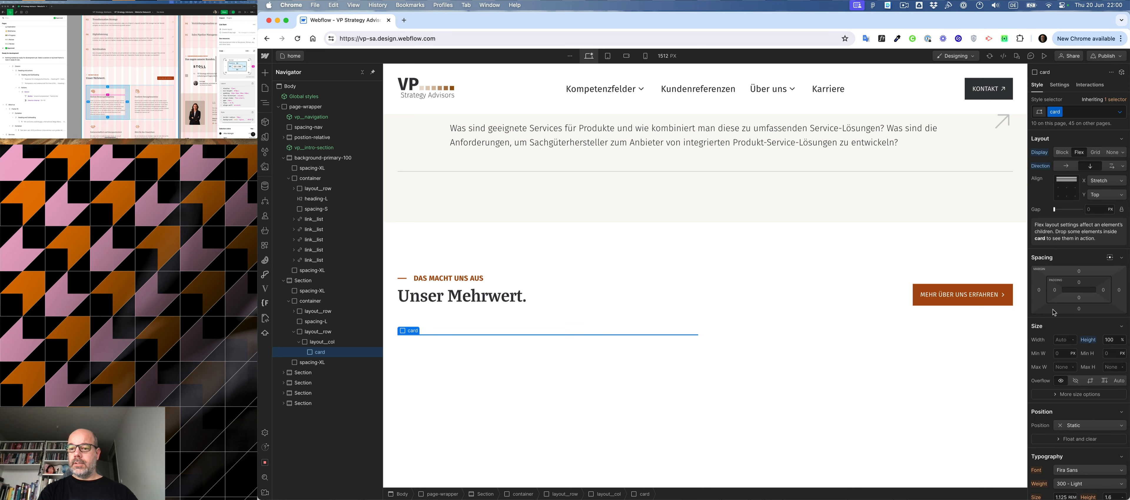
pyautogui.click(1055, 291)
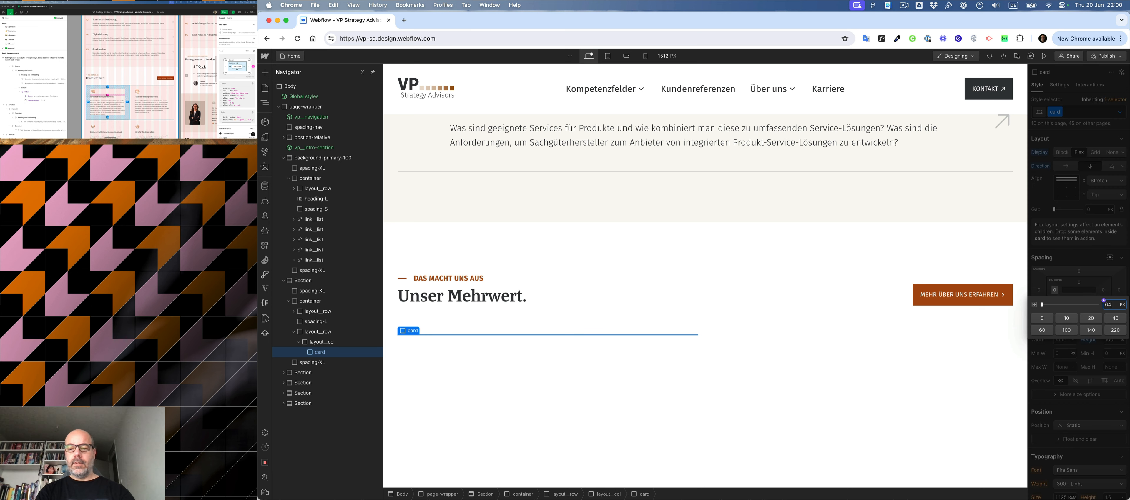
pyautogui.write('4rem')
pyautogui.press('Return')
pyautogui.click(1103, 291)
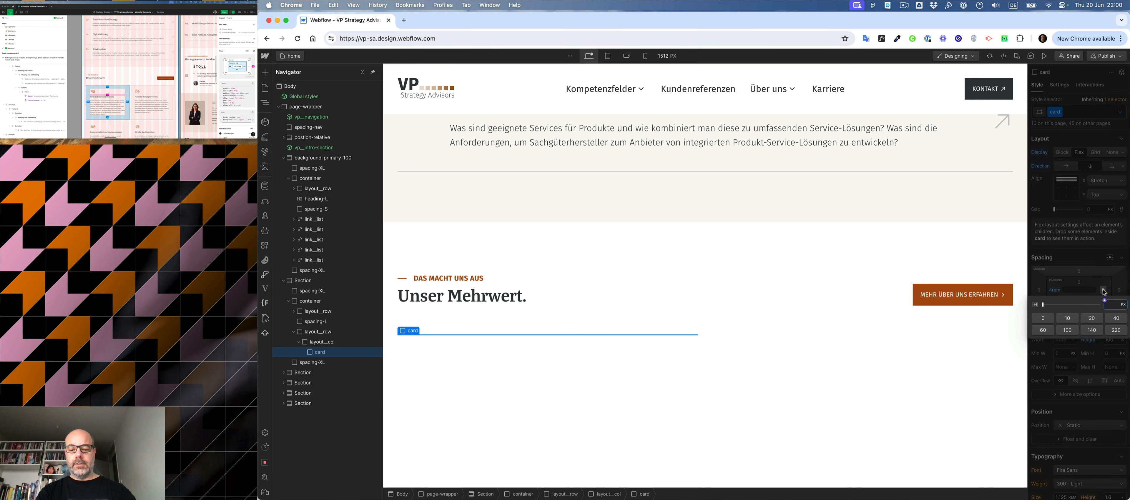
pyautogui.press('Return')
pyautogui.click(1079, 299)
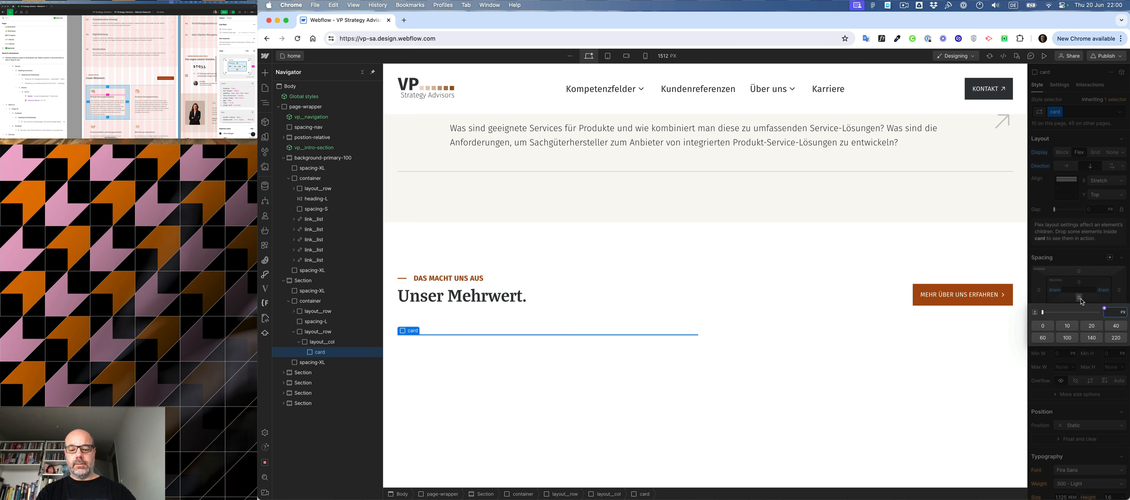
pyautogui.write('4rem')
pyautogui.press('Return')
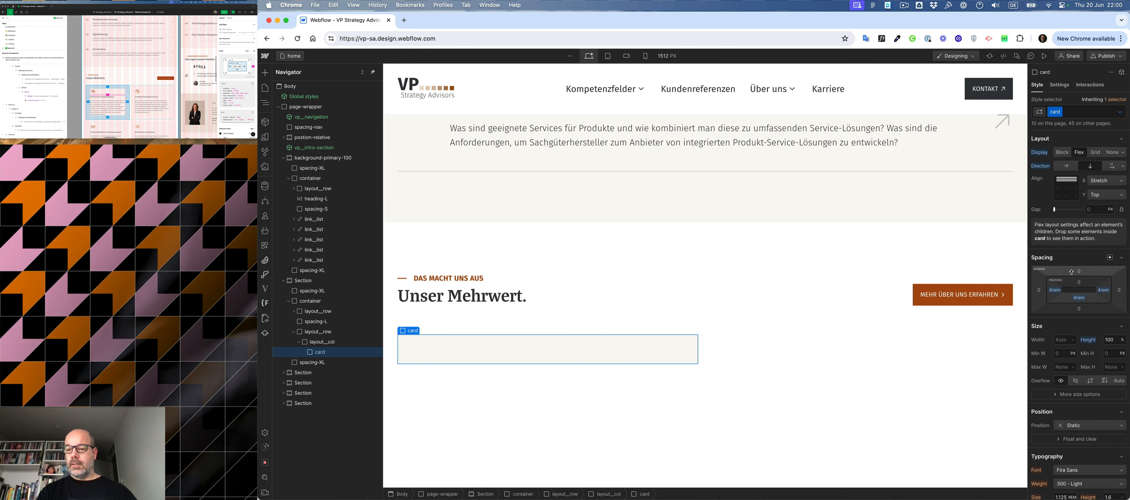
# - Set the top padding of the card class to 3.25rem
pyautogui.click(1080, 282)
pyautogui.write('5')
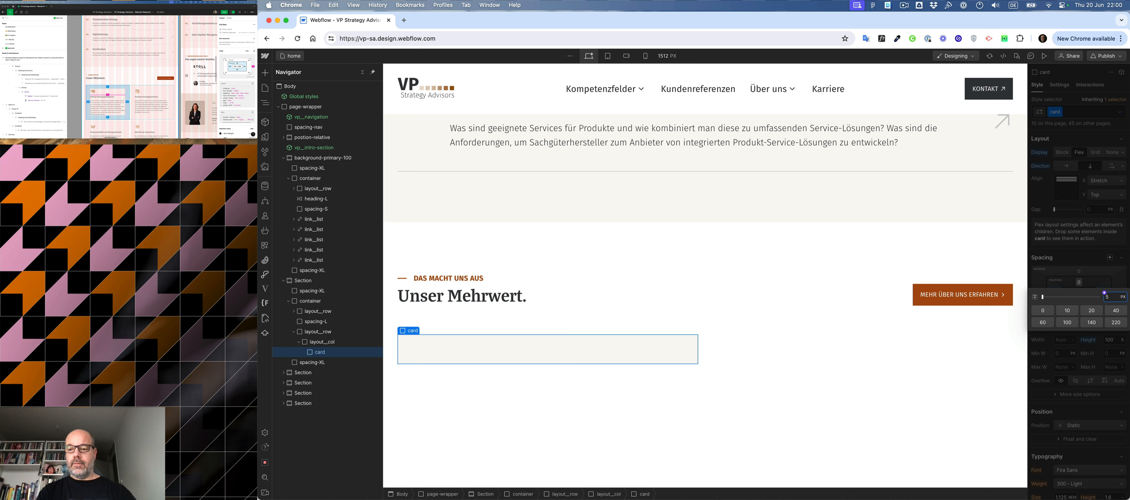
pyautogui.write('2')
pyautogui.press('Return')
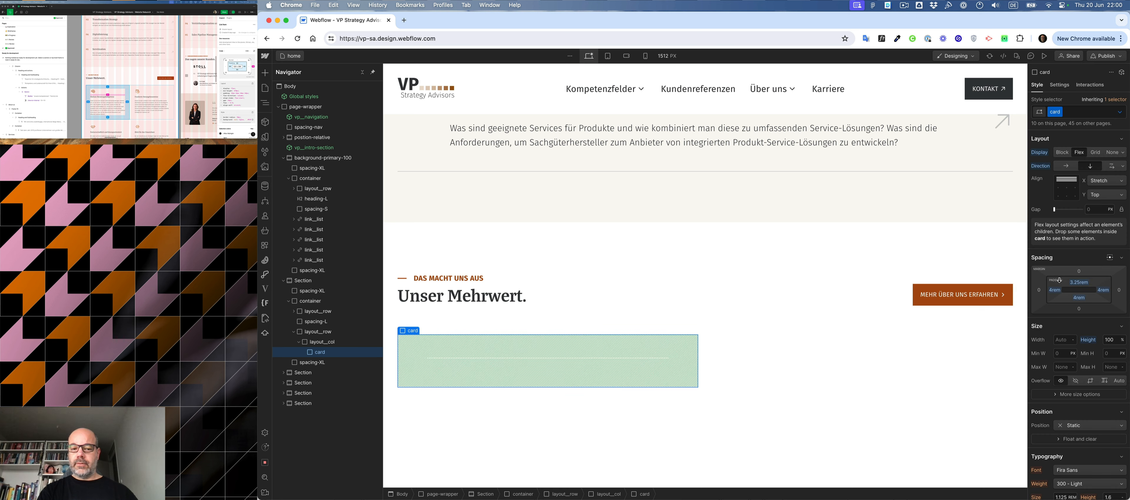
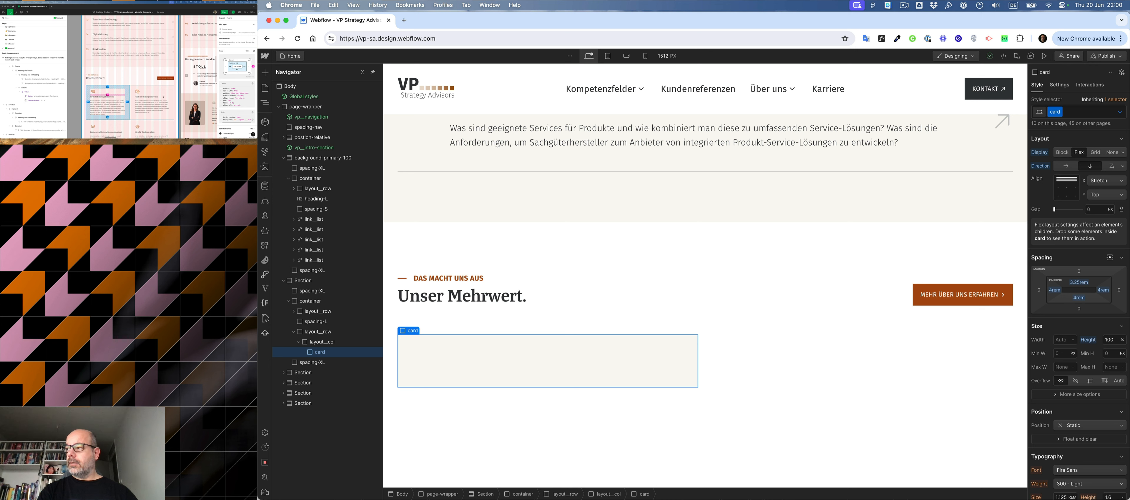
# - Check the card in the design mockup and replace the card class on the block below "Unser Mehrwert." with a new class radius-M
pyautogui.click(189, 104)
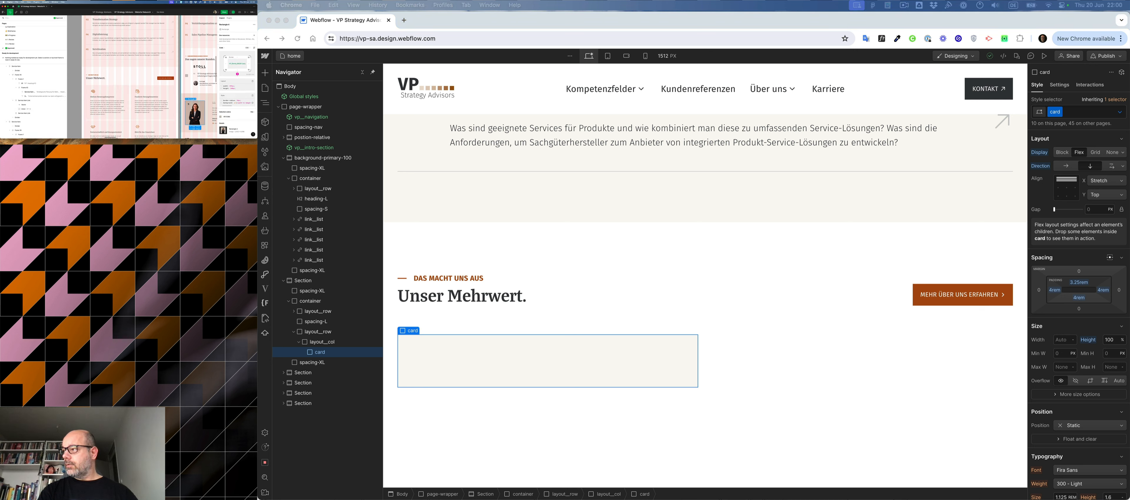
pyautogui.click(118, 92)
pyautogui.click(691, 365)
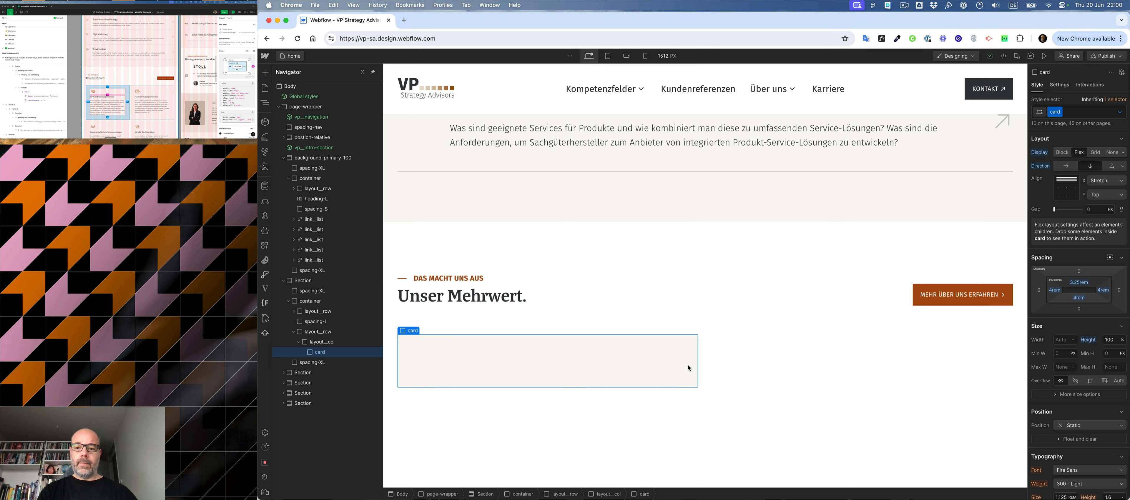
pyautogui.click(1088, 113)
pyautogui.press('BackSpace')
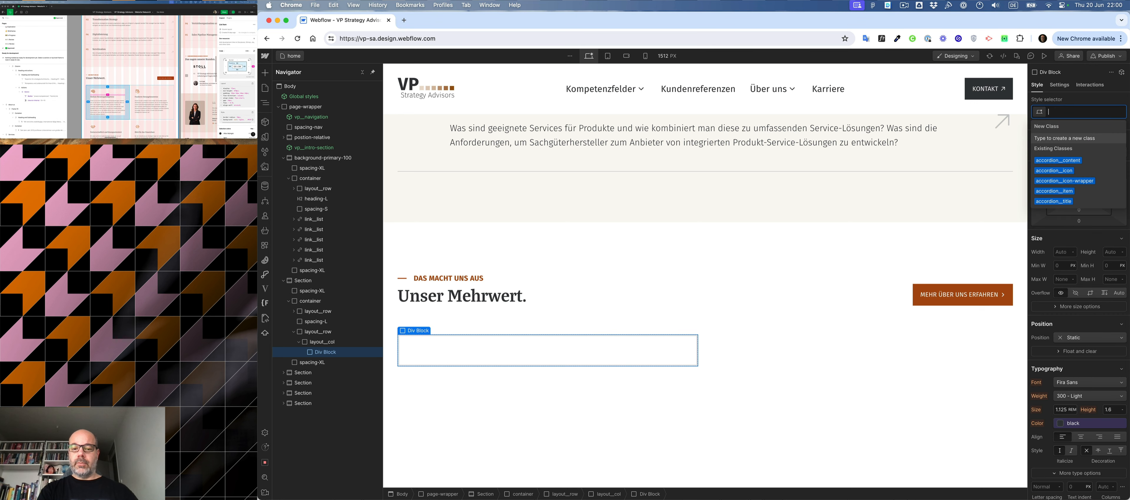
pyautogui.write('radius')
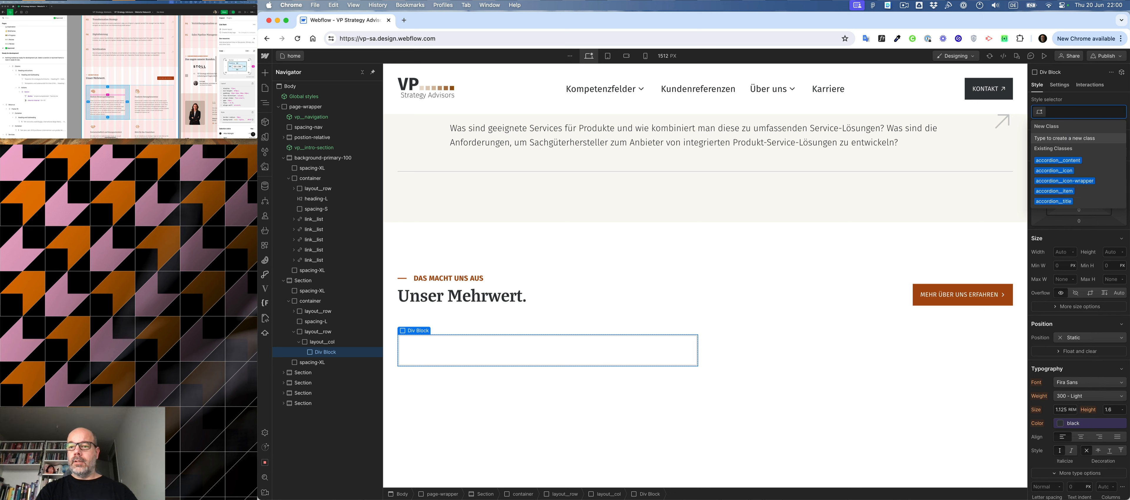
pyautogui.press('Return')
# - Give the radius-M class a border radius equivalent to 10 px, expressed in rem
pyautogui.scroll(-10, 1078, 338)
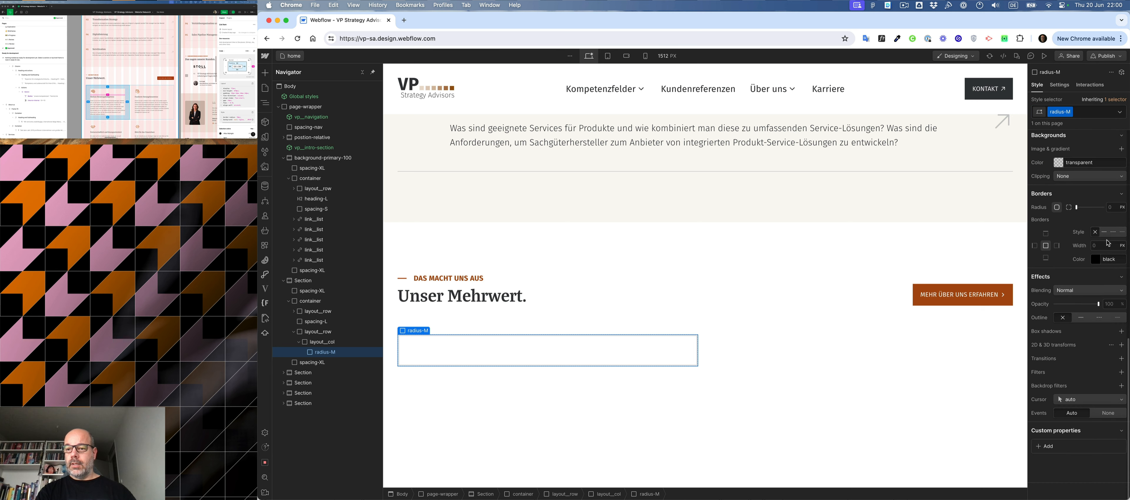
pyautogui.click(1109, 207)
pyautogui.write('10')
pyautogui.press('Return')
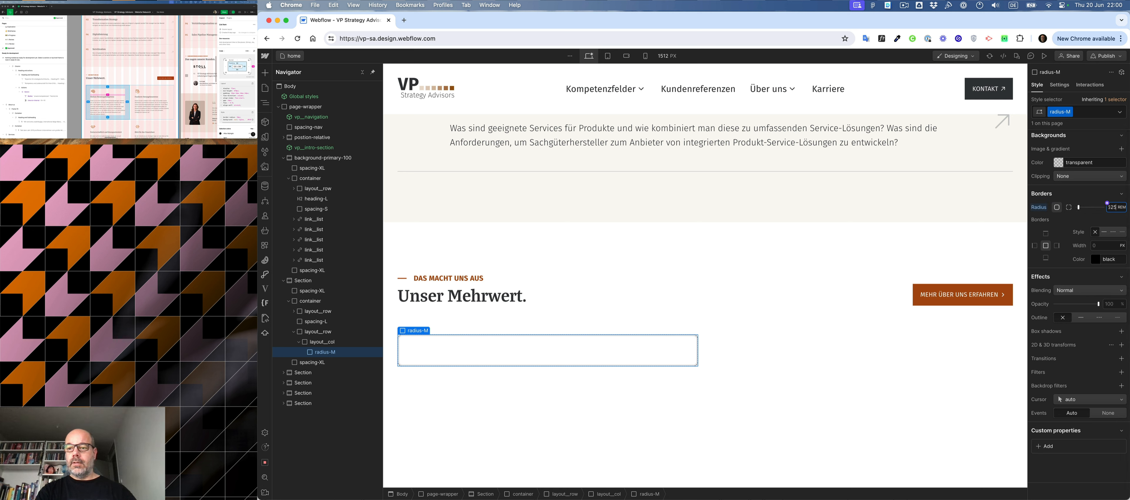
pyautogui.click(1092, 111)
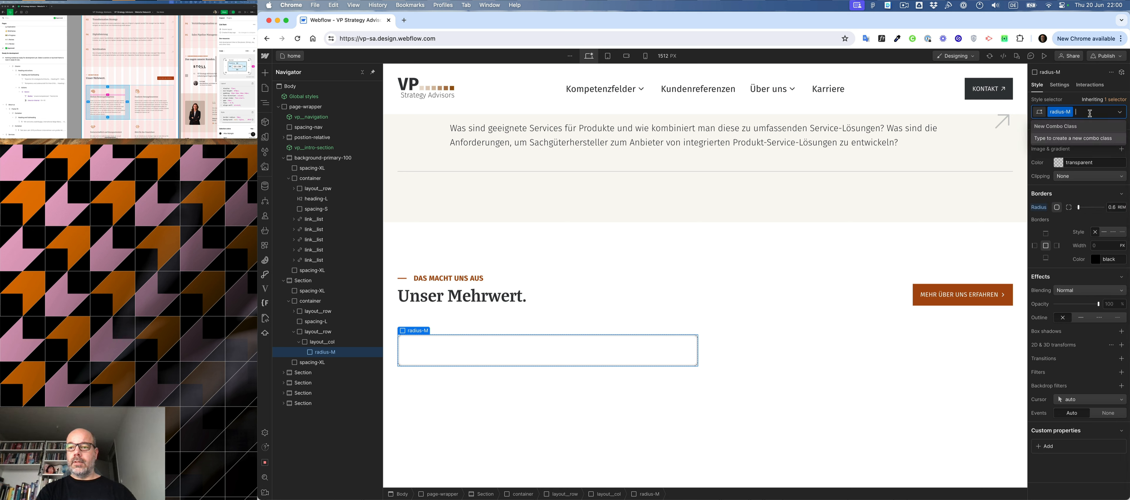
pyautogui.press('BackSpace')
pyautogui.write('card')
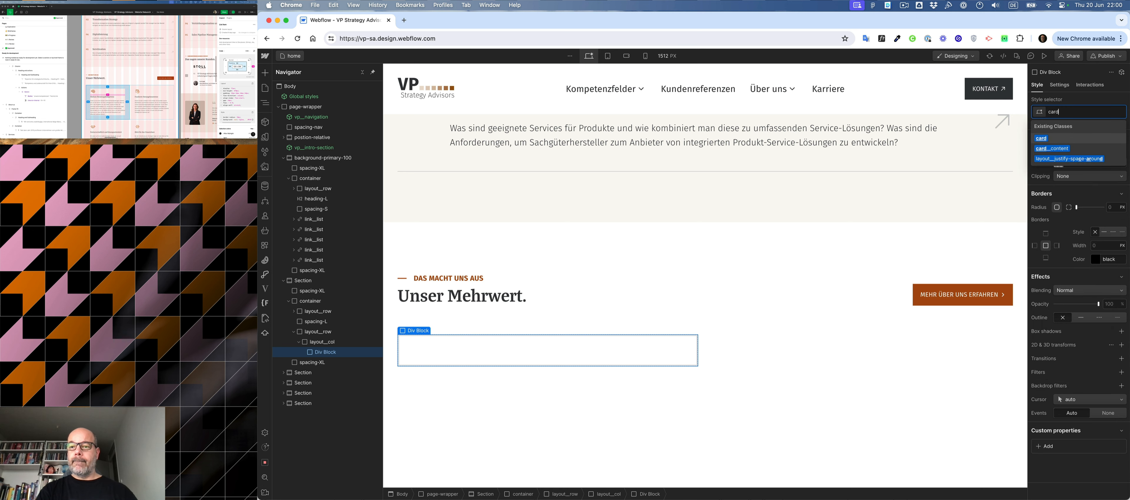
pyautogui.press('Return')
pyautogui.write('ra')
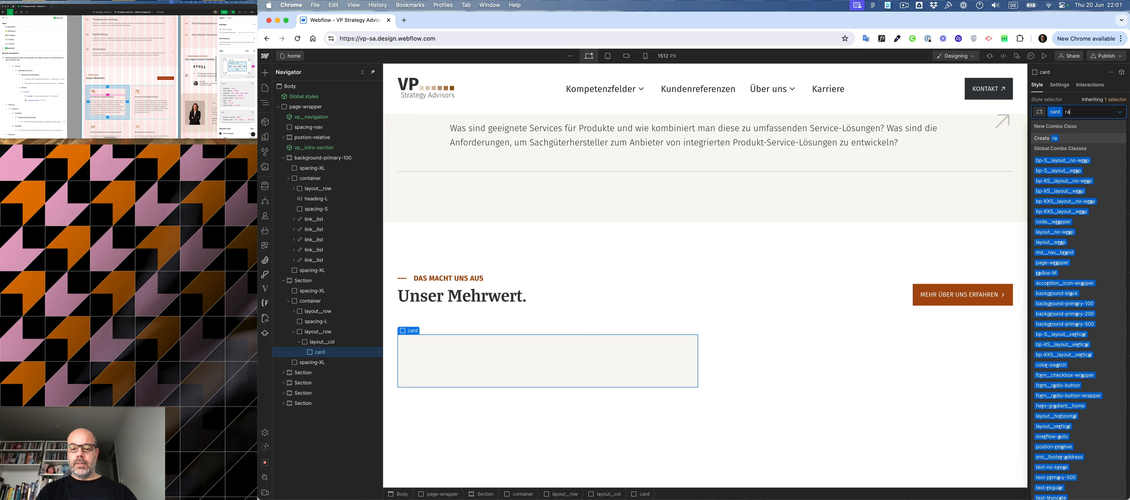
pyautogui.press('BackSpace')
pyautogui.press('BackSpace')
pyautogui.press('BackSpace')
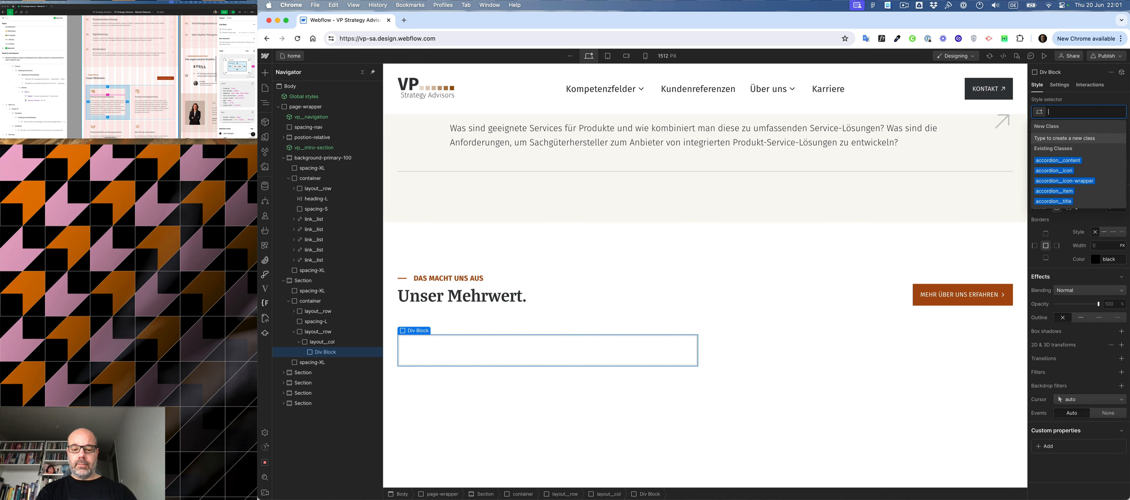
# - Apply radius-M as the block's only class and set its overflow to hidden
pyautogui.write('rad')
pyautogui.press('Down')
pyautogui.press('Return')
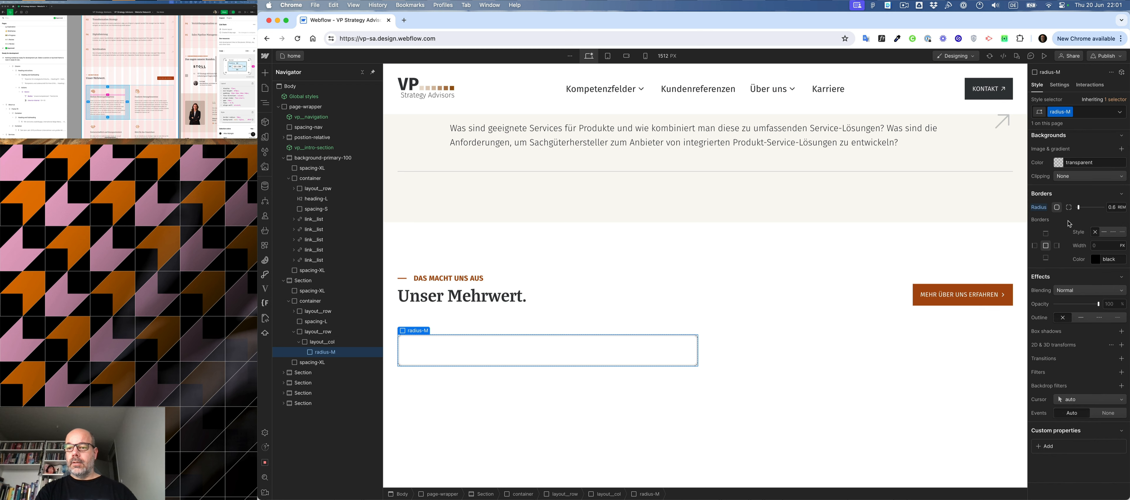
pyautogui.scroll(-5, 1066, 263)
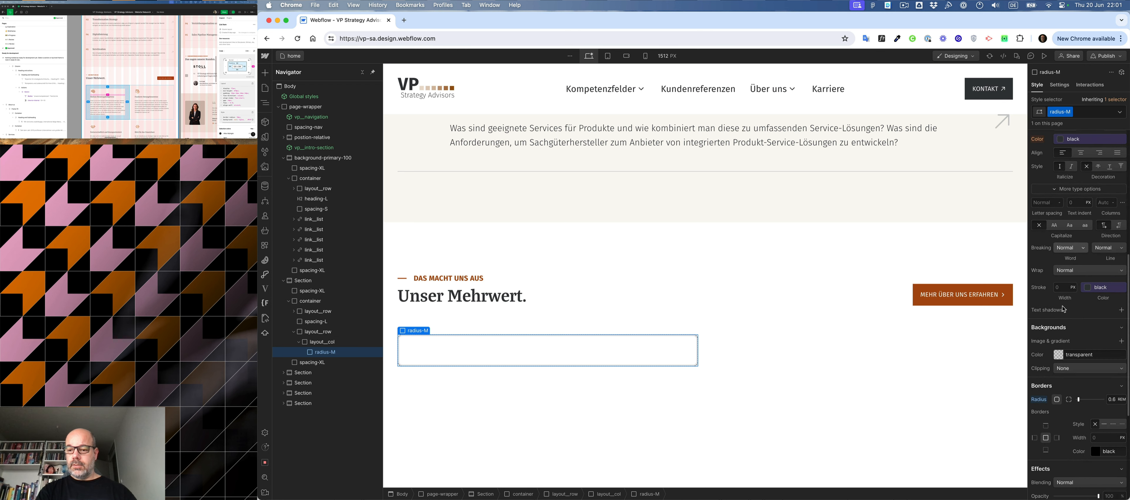
pyautogui.scroll(5, 1064, 309)
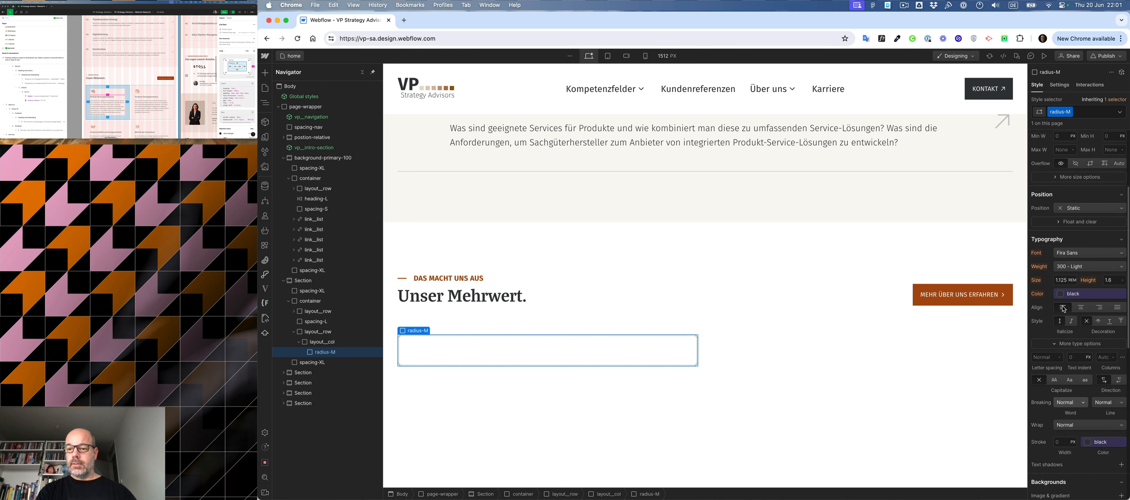
# - Switch the block back to the card class and add radius-M as a combo class
pyautogui.click(1086, 113)
pyautogui.press('BackSpace')
pyautogui.write('card')
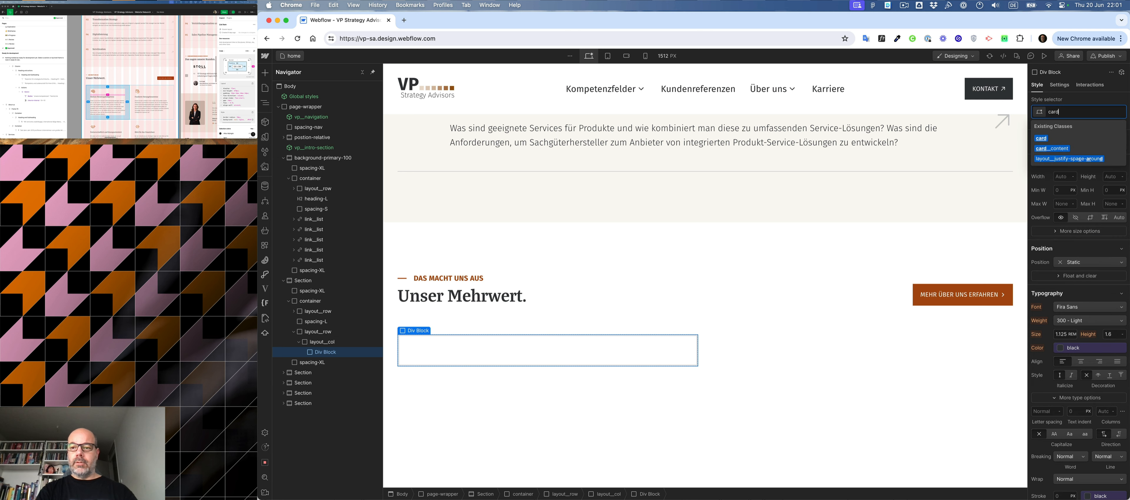
pyautogui.press('BackSpace')
pyautogui.press('BackSpace')
pyautogui.press('BackSpace')
pyautogui.press('BackSpace')
pyautogui.write('card')
pyautogui.press('Return')
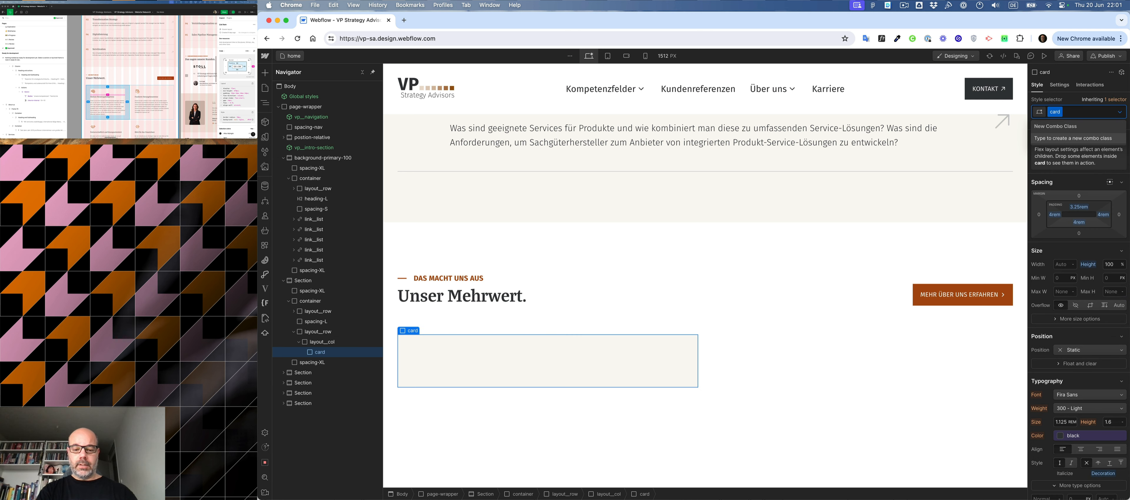
pyautogui.write('ra')
pyautogui.press('Down')
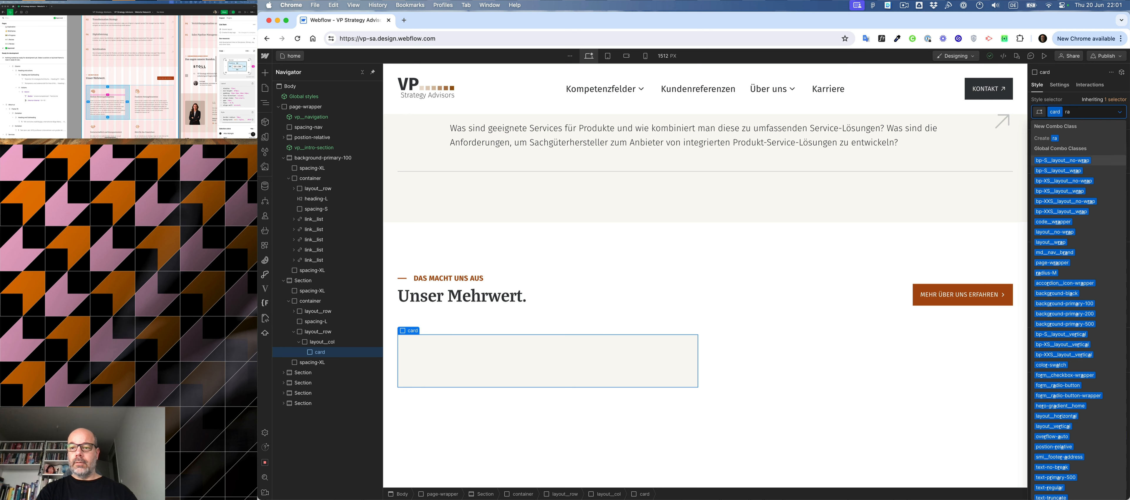
pyautogui.click(1046, 273)
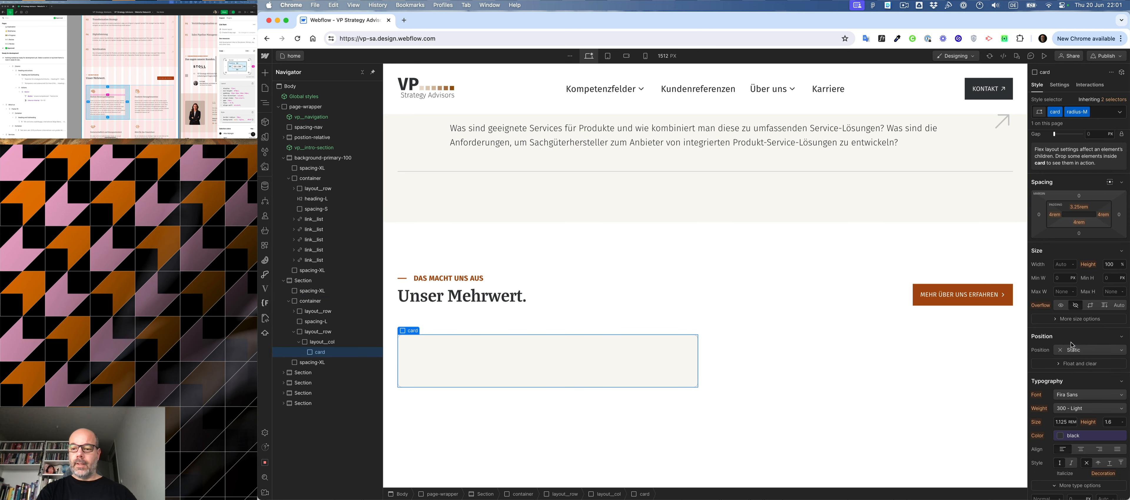
# - Edit the inherited base card class and reset its border styling
pyautogui.click(1114, 99)
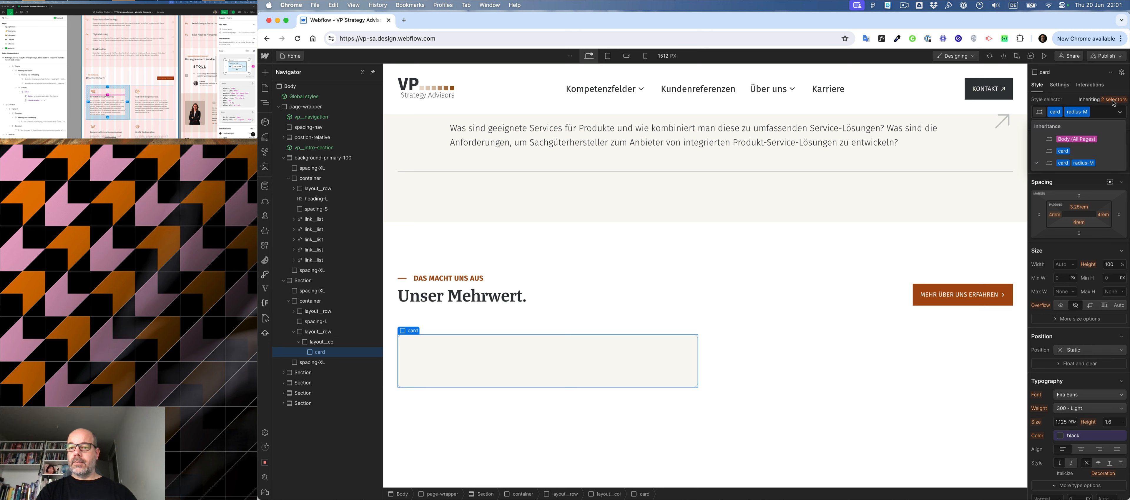
pyautogui.click(1081, 154)
pyautogui.scroll(-10, 1084, 335)
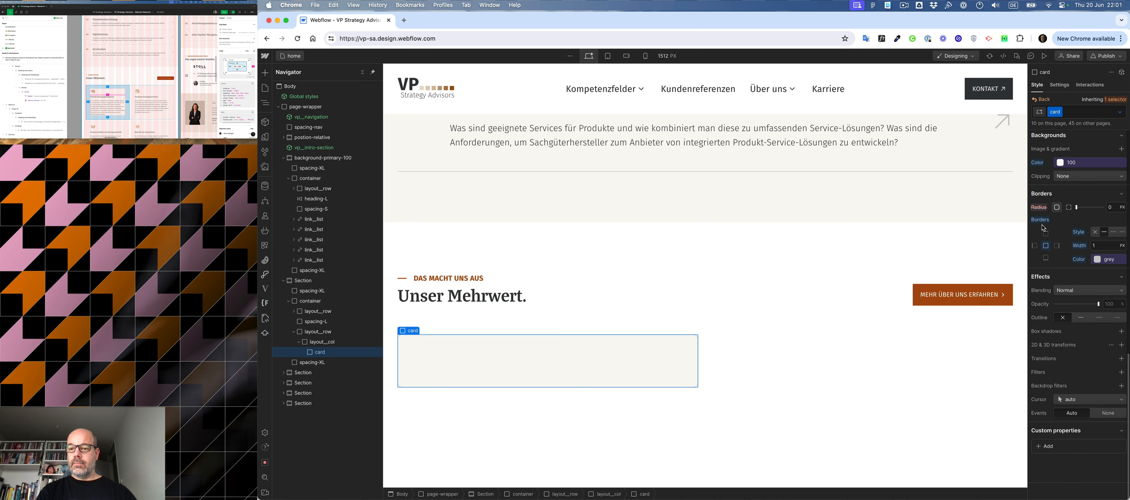
pyautogui.keyDown('alt'); pyautogui.click(1041, 220); pyautogui.keyUp('alt')
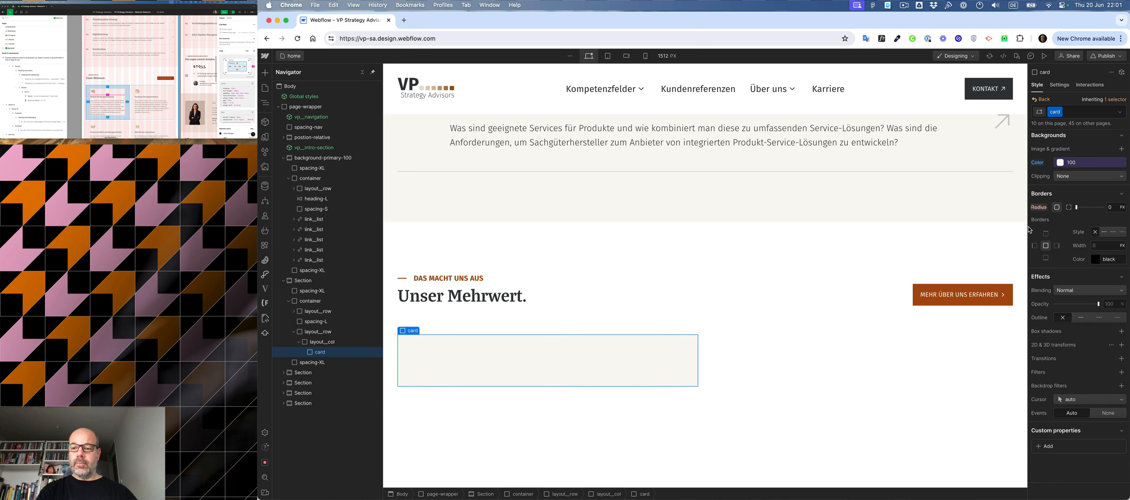
# - Insert an image element inside the card and assign icon-brain.webp from the image assets
pyautogui.click(718, 345)
pyautogui.click(636, 358)
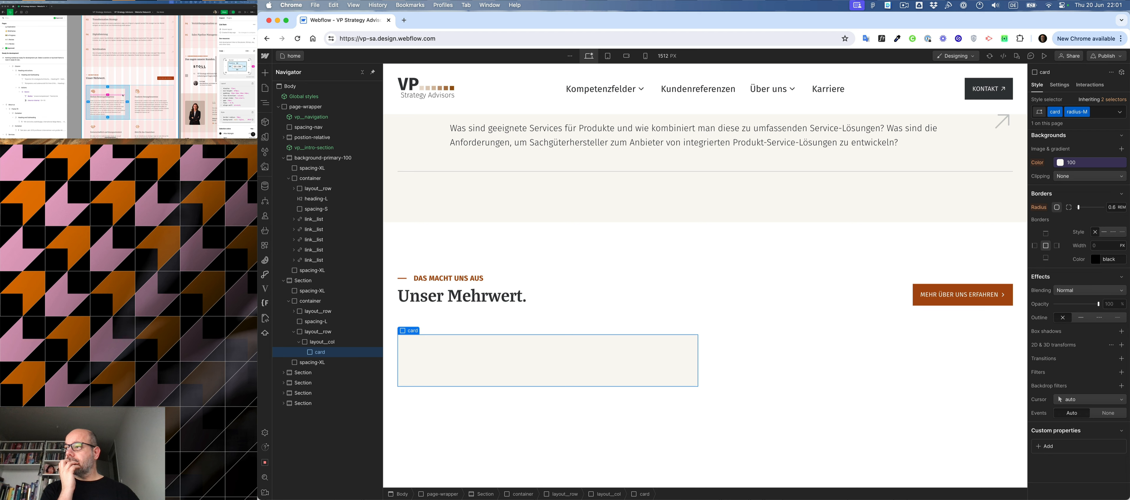
pyautogui.press('super+e')
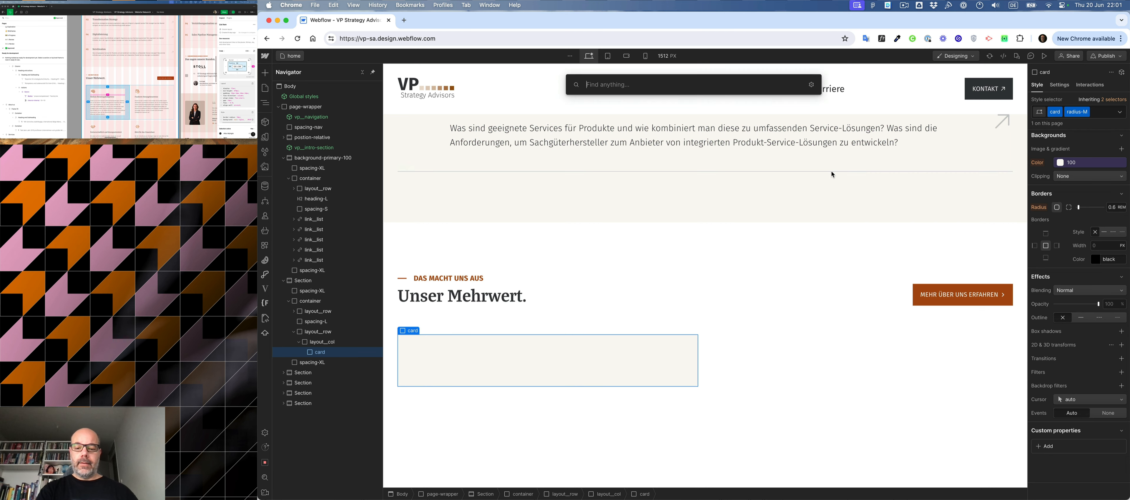
pyautogui.write('im')
pyautogui.press('Return')
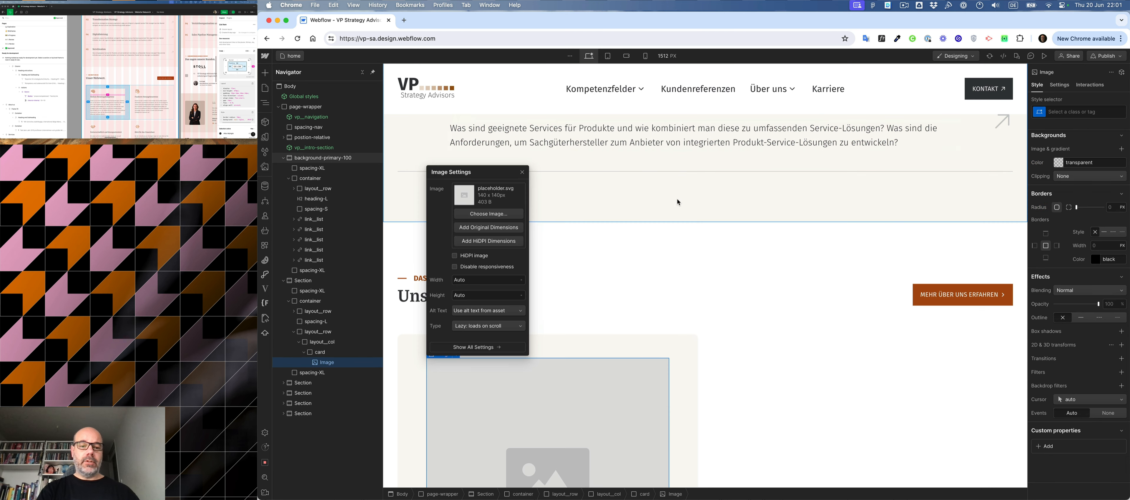
pyautogui.click(480, 214)
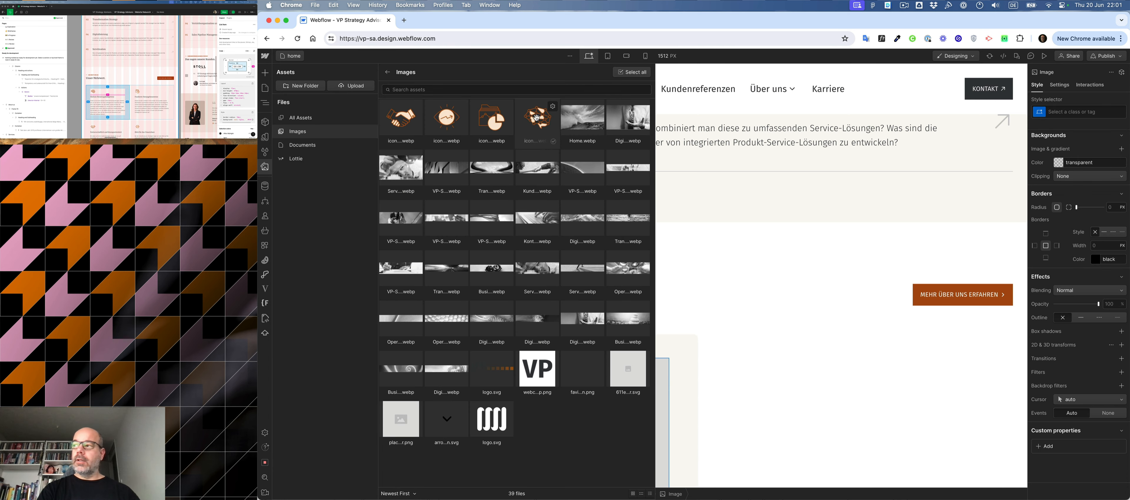
pyautogui.click(532, 119)
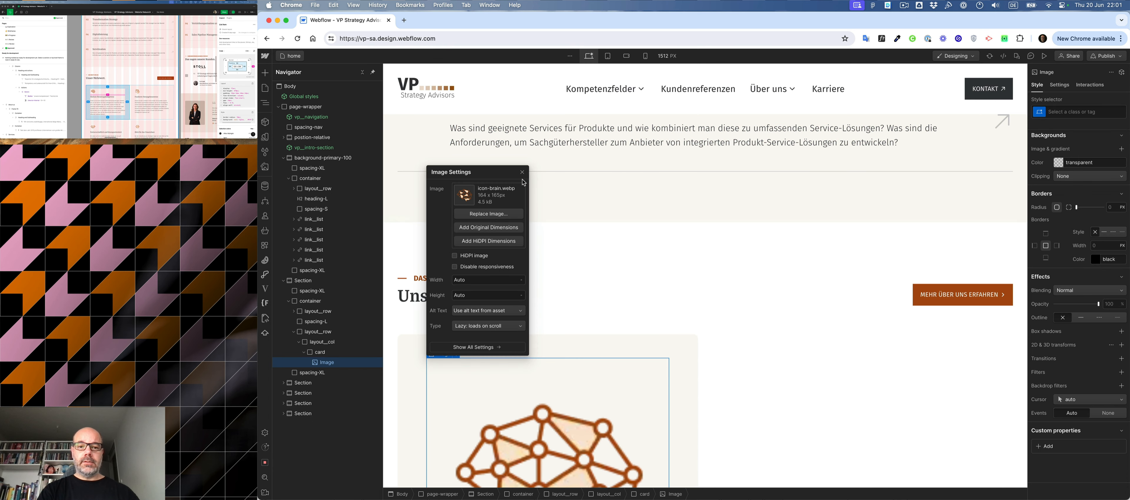
# - Check the icon in the design mockup and give the card's image a new class named icon-XL
pyautogui.click(89, 90)
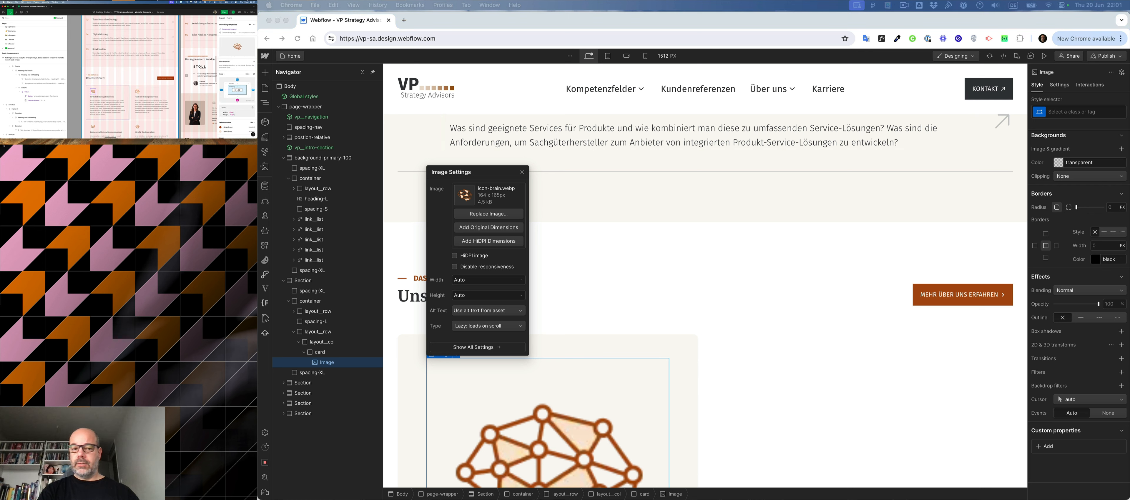
pyautogui.click(523, 174)
pyautogui.press('super+Return')
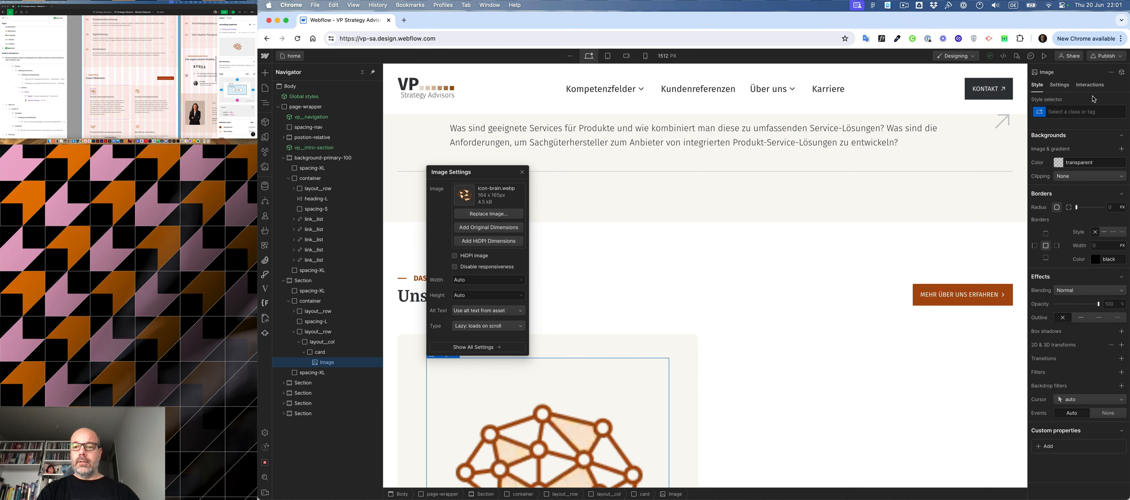
pyautogui.write('icon')
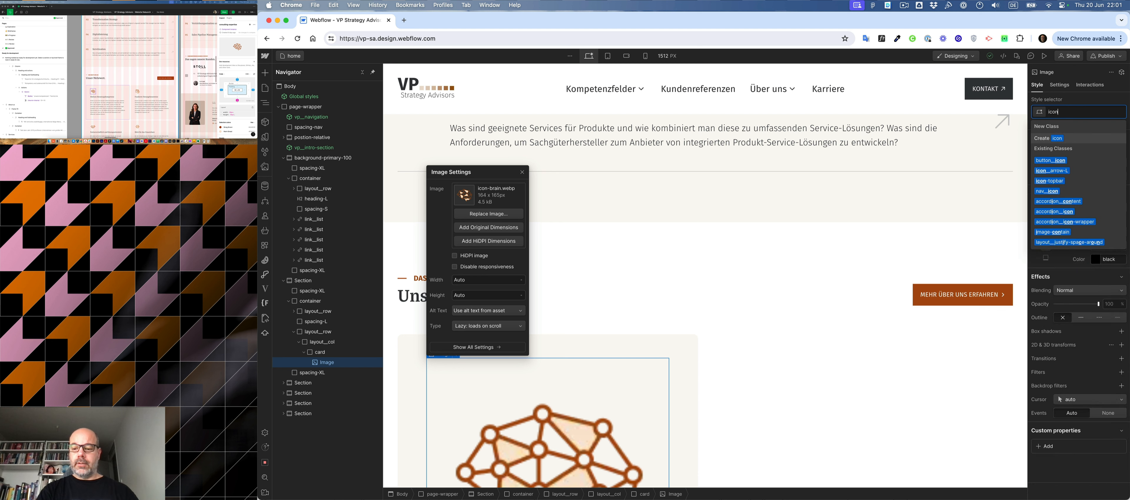
pyautogui.write('-XL')
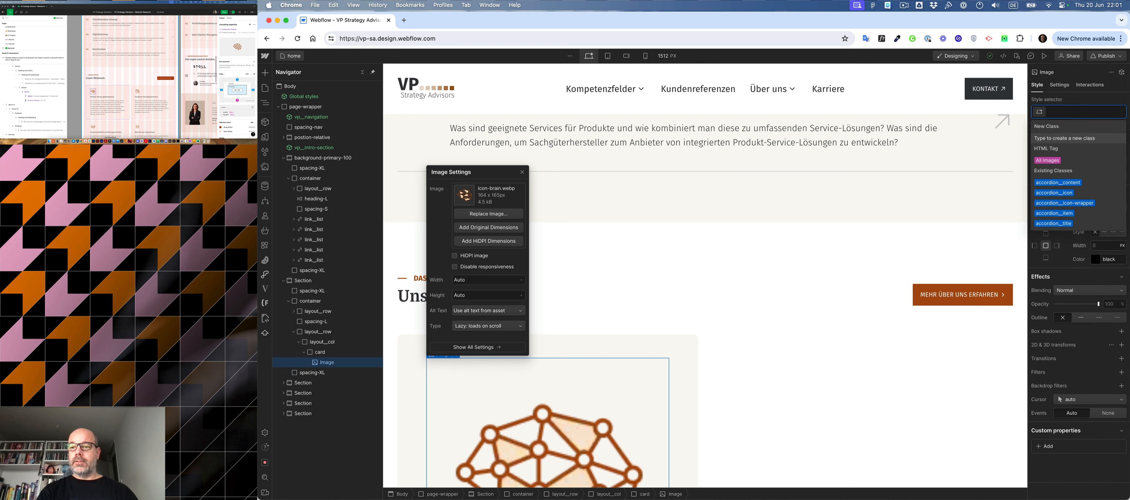
pyautogui.press('Return')
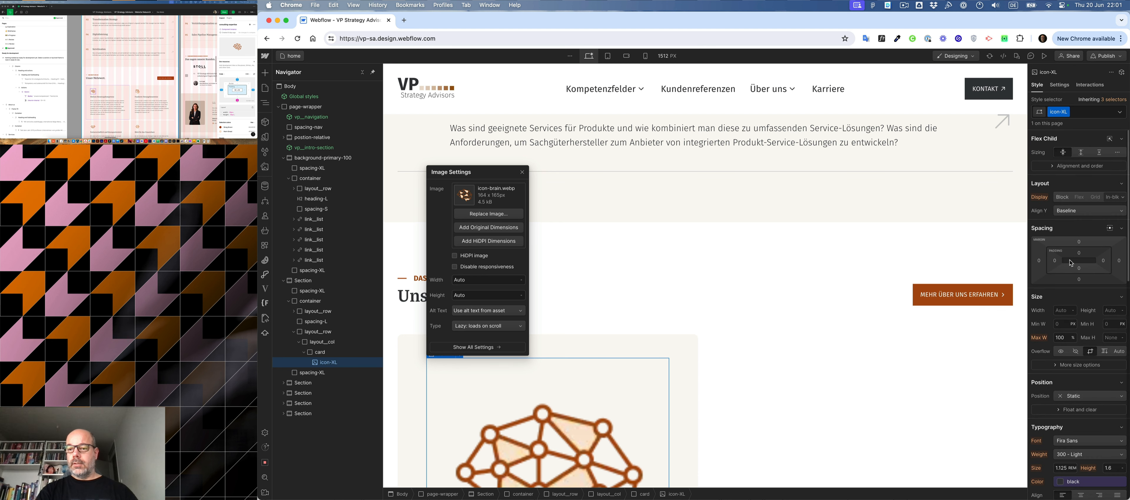
# - Set the icon-XL width and height to the equivalent of 82 px, 5.125 rem each, and close the image settings
pyautogui.click(1065, 310)
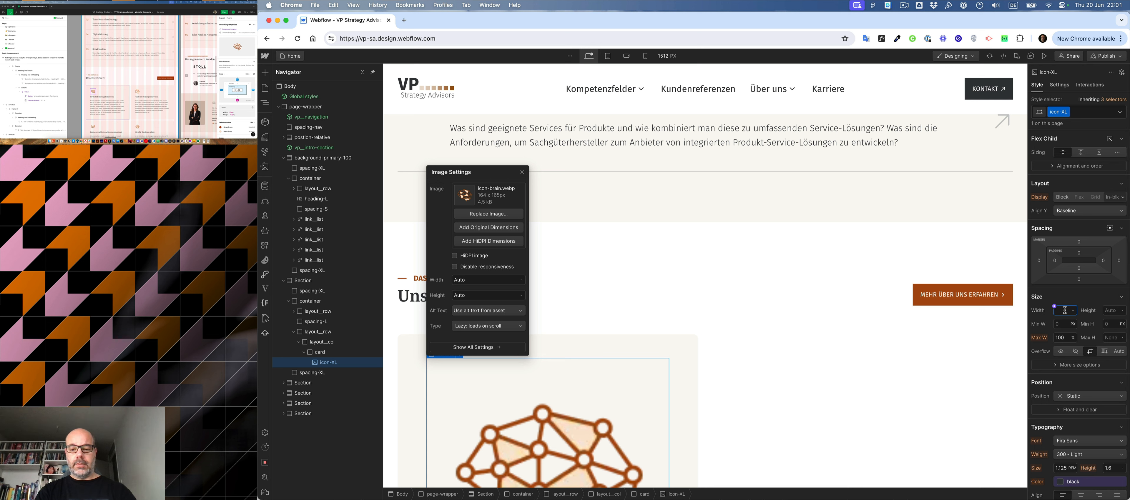
pyautogui.write('82')
pyautogui.press('Return')
pyautogui.click(1114, 309)
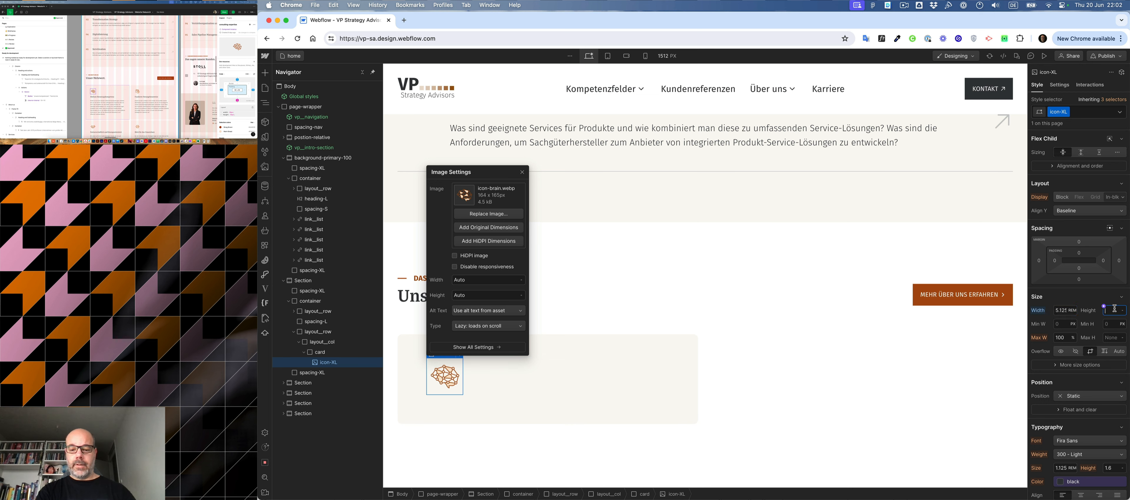
pyautogui.write('82')
pyautogui.press('Return')
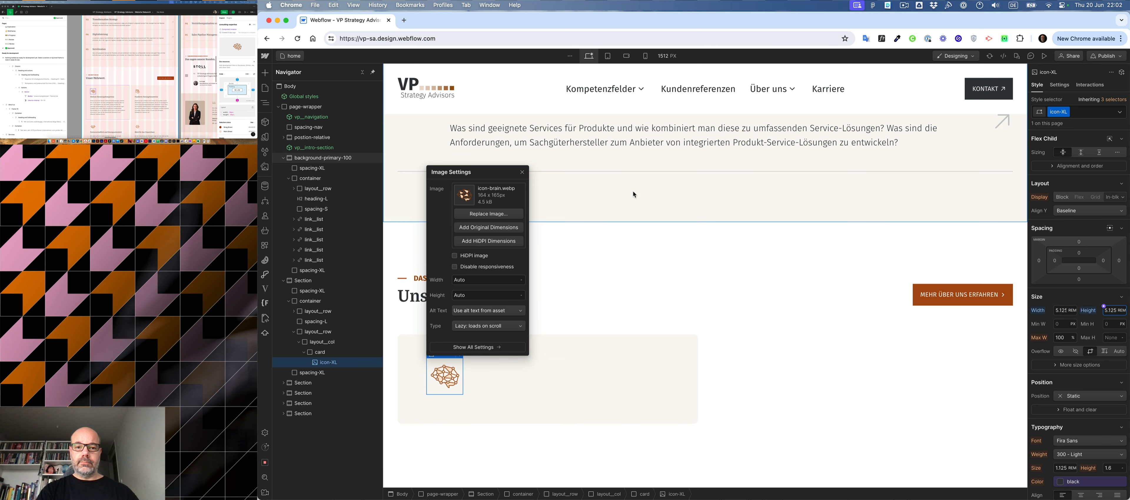
pyautogui.click(522, 172)
# - Check the card's layout in the design mockup and insert a div block below the brain icon in the card
pyautogui.click(526, 362)
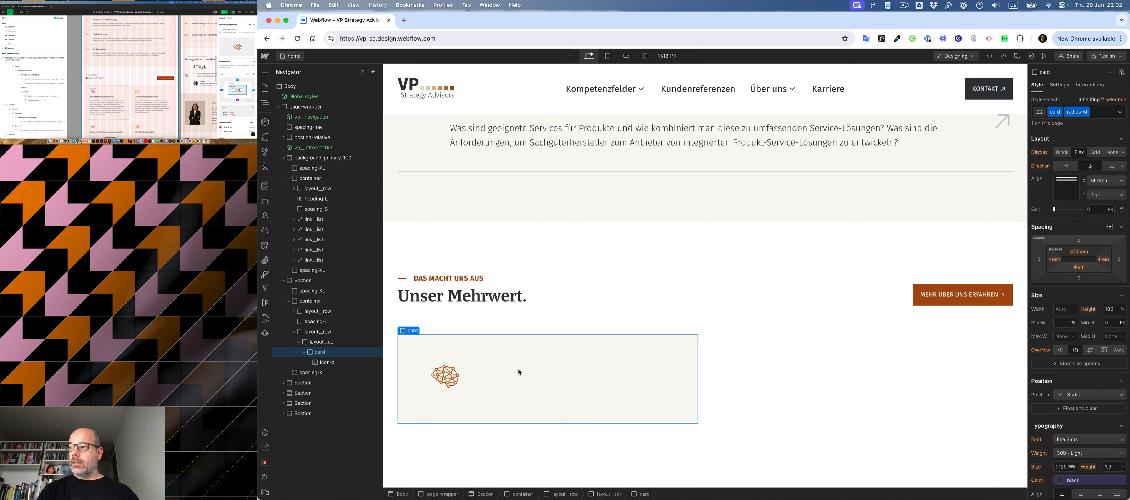
pyautogui.click(93, 95)
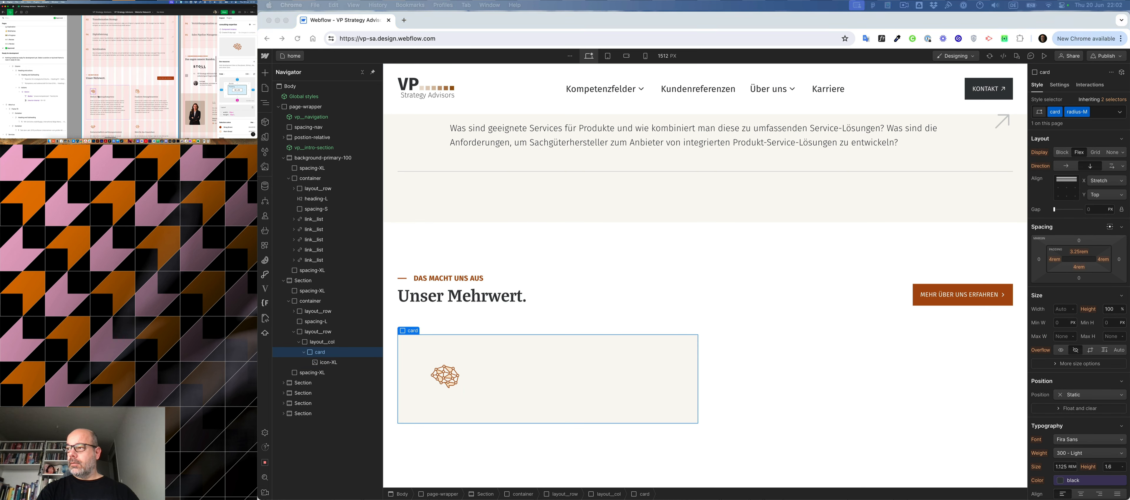
pyautogui.click(95, 95)
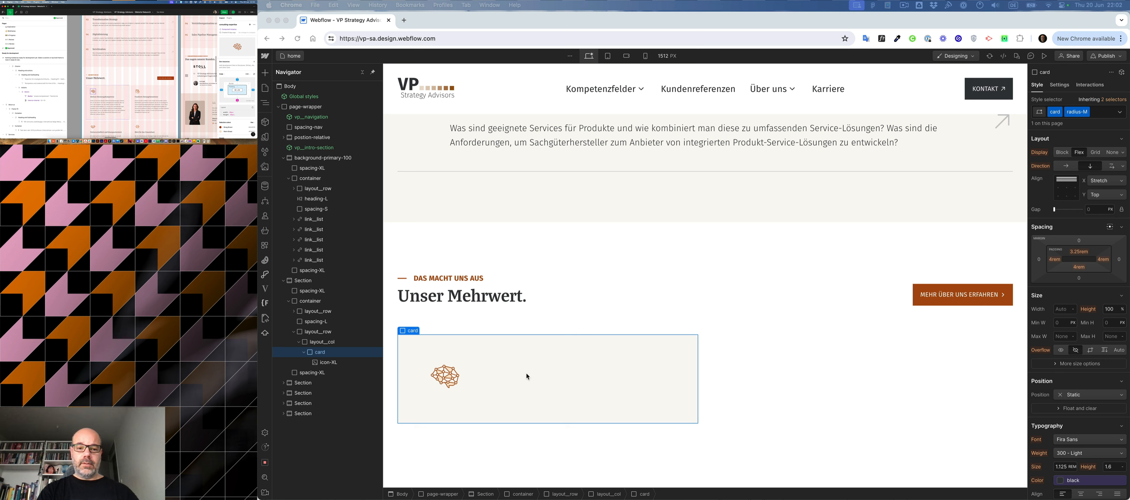
pyautogui.click(464, 380)
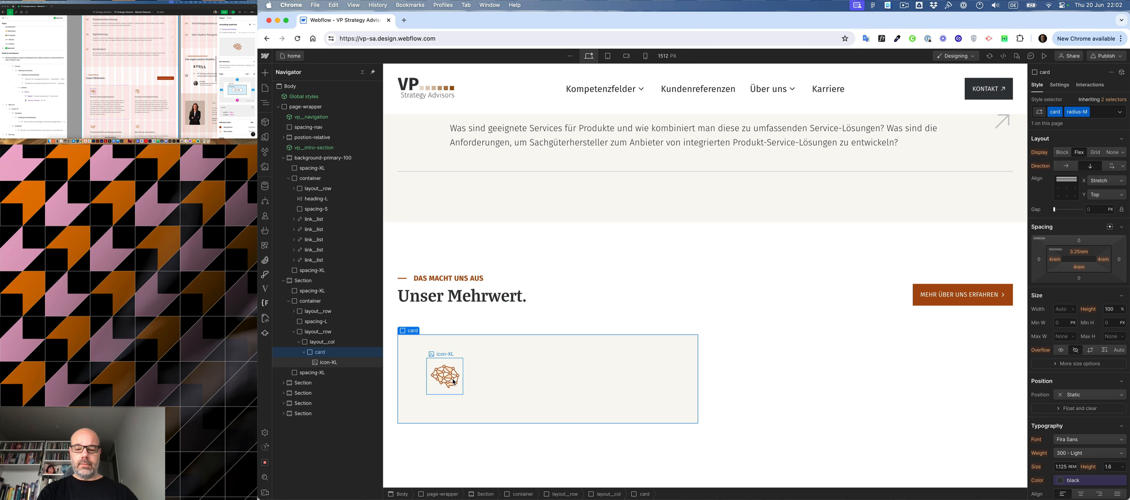
pyautogui.click(453, 383)
pyautogui.press('super+e')
pyautogui.write('div')
pyautogui.press('Return')
# - Assign the existing spacing-XS class to the new div block below the icon
pyautogui.press('super+Return')
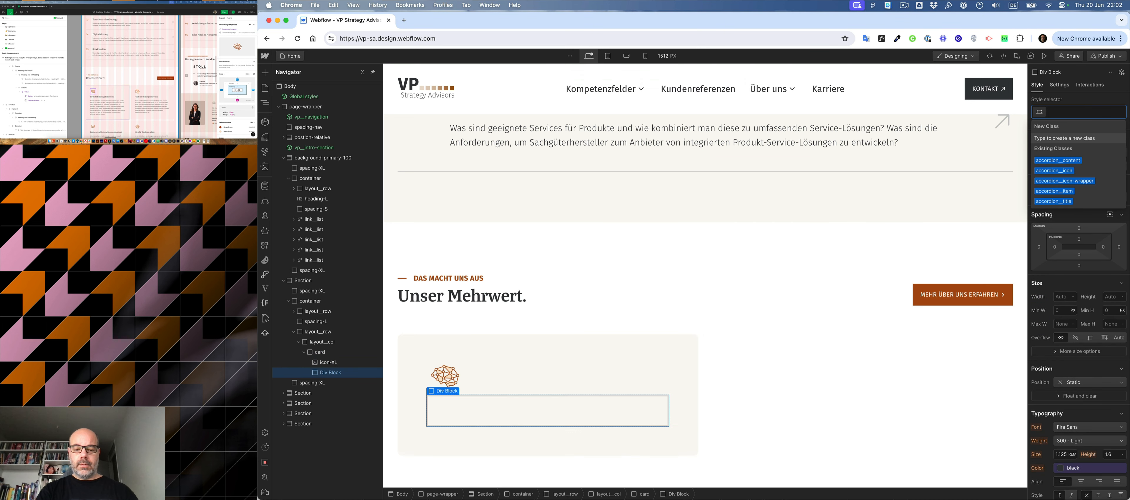
pyautogui.write('spac')
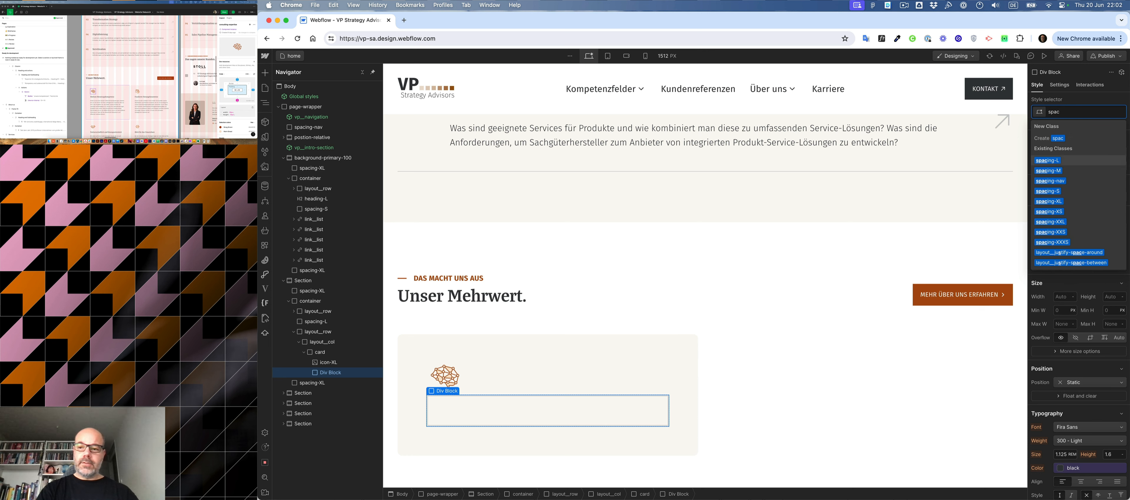
pyautogui.press('Down')
pyautogui.press('Down')
pyautogui.press('Down')
pyautogui.press('Down')
pyautogui.press('Down')
pyautogui.press('Return')
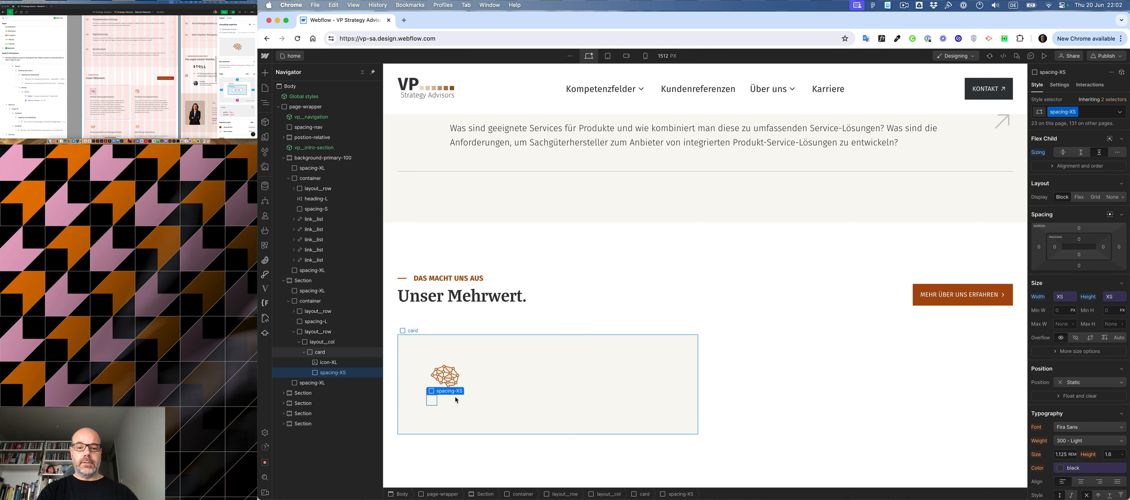
# - Insert an H3 heading into the card below the spacing-XS block
pyautogui.click(488, 392)
pyautogui.press('super+e')
pyautogui.write('h')
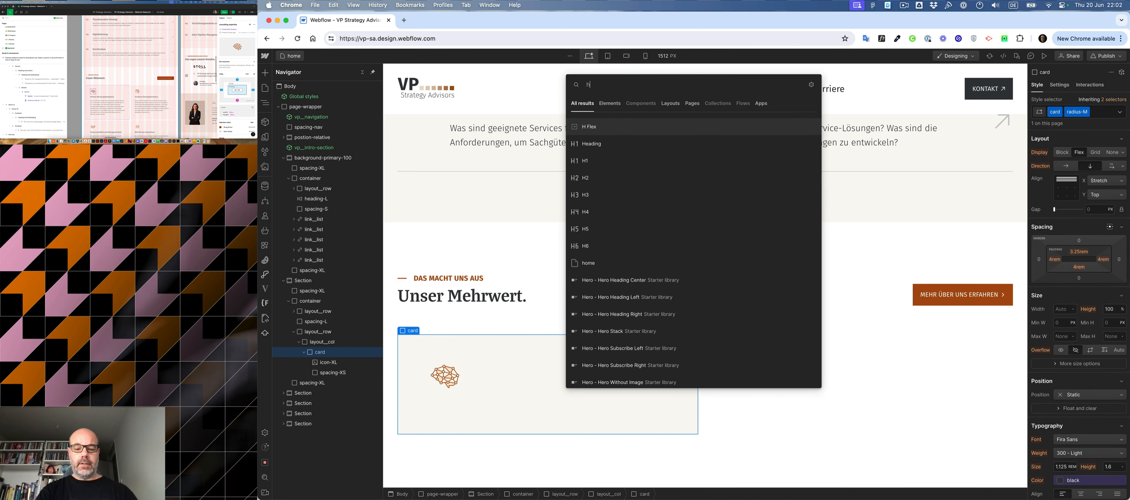
pyautogui.write('3')
pyautogui.press('Return')
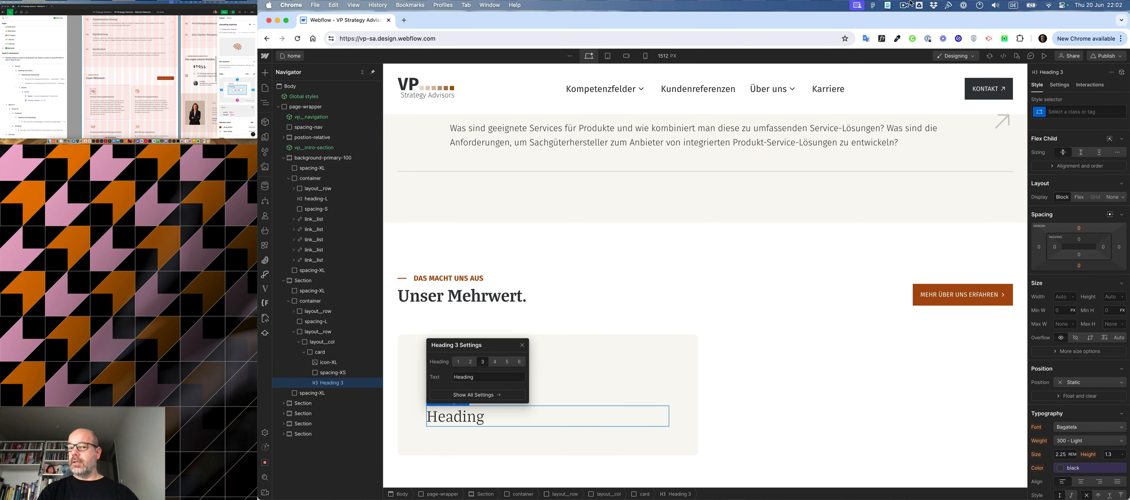
# - Check the card heading's style in the design mockup and assign the heading-XS class to the new H3 heading
pyautogui.click(100, 96)
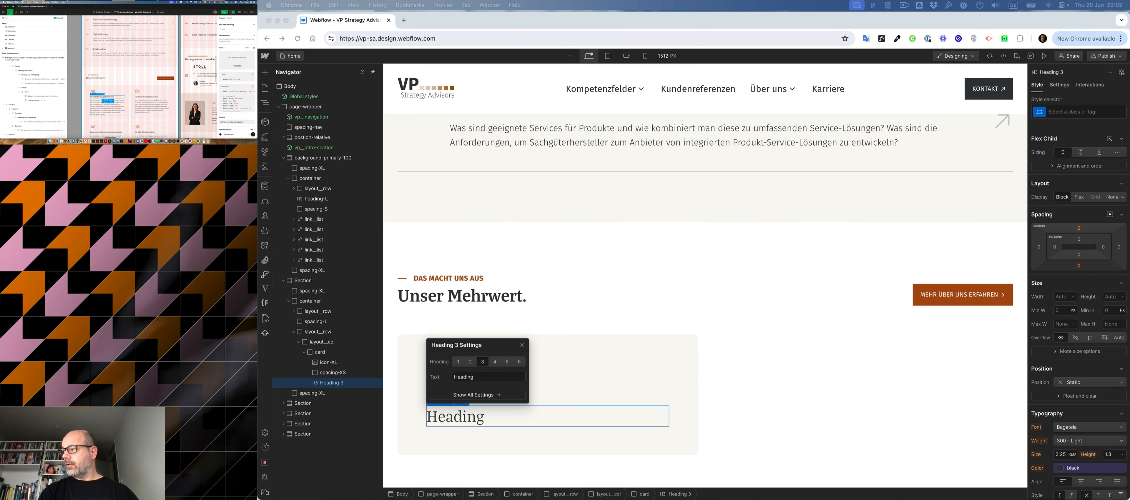
pyautogui.click(527, 420)
pyautogui.press('super+Return')
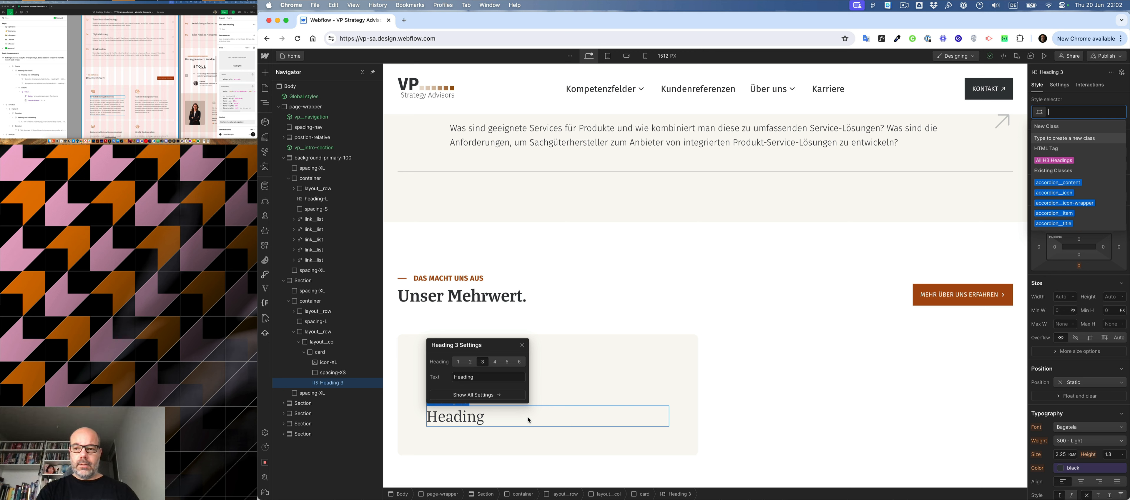
pyautogui.write('head')
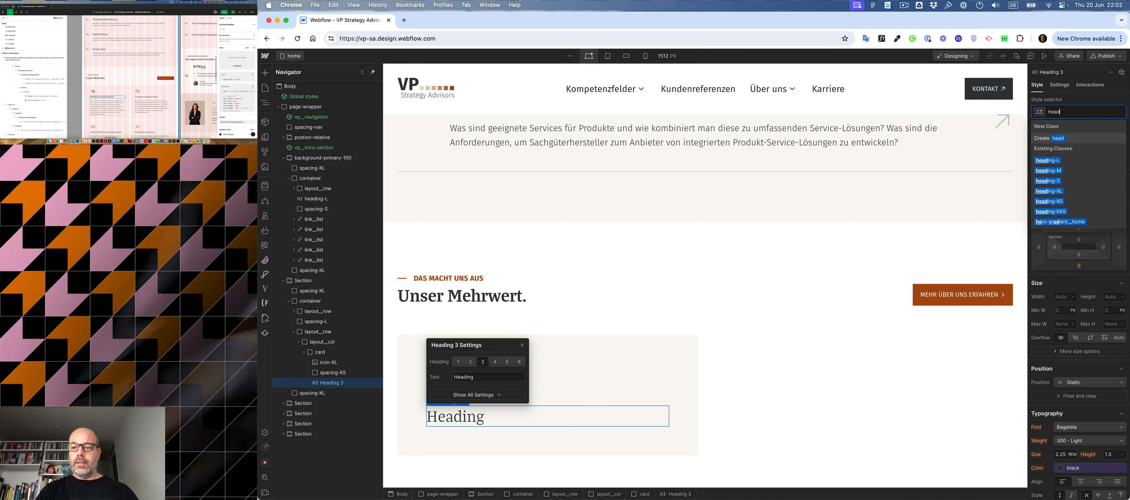
pyautogui.press('Down')
pyautogui.press('Down')
pyautogui.press('Down')
pyautogui.press('Down')
pyautogui.press('Down')
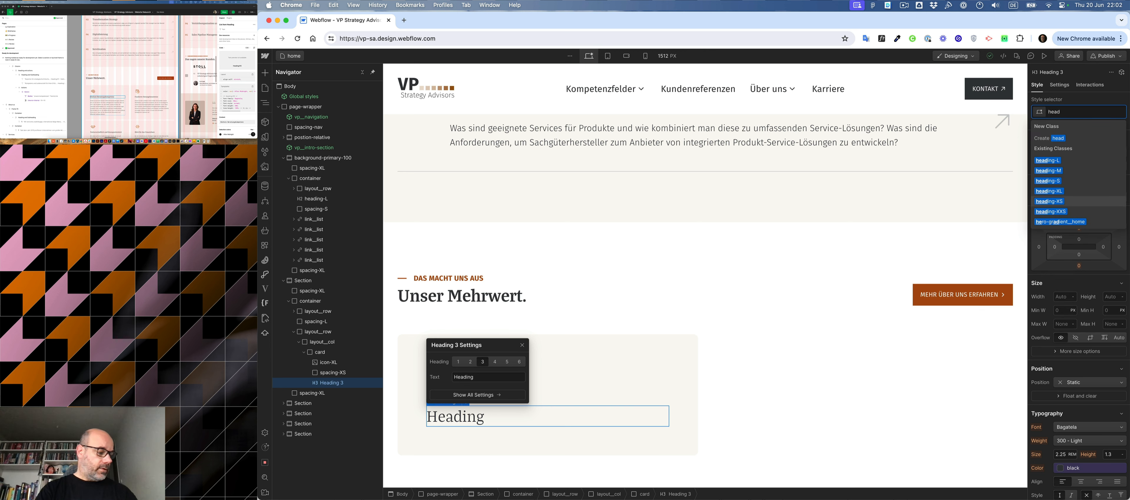
pyautogui.press('Return')
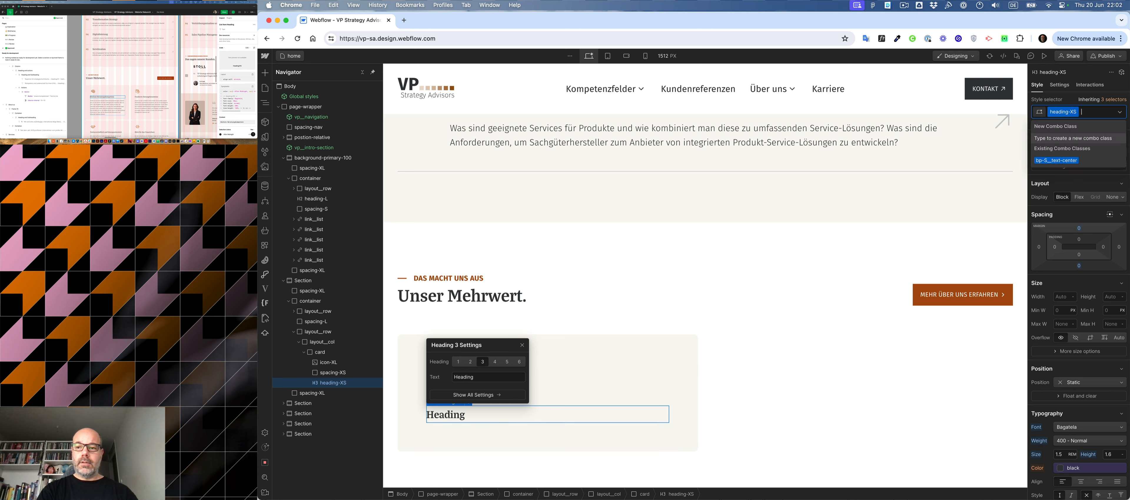
# - Add the text-light class to the card's heading as a combo class and close the heading settings
pyautogui.write('light')
pyautogui.press('Down')
pyautogui.press('Return')
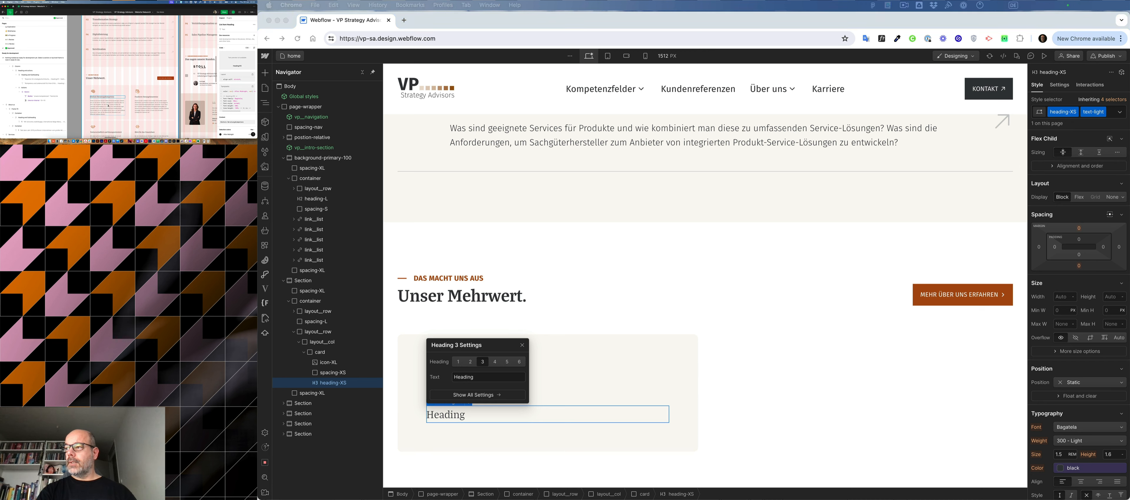
pyautogui.click(557, 356)
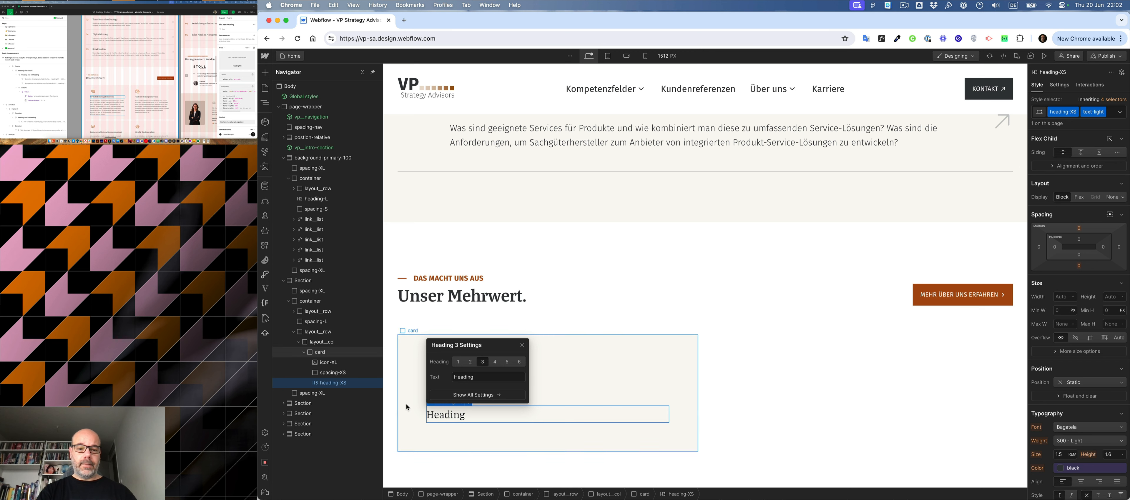
# - Copy the card's spacing-XS block and paste it below the heading
pyautogui.click(333, 372)
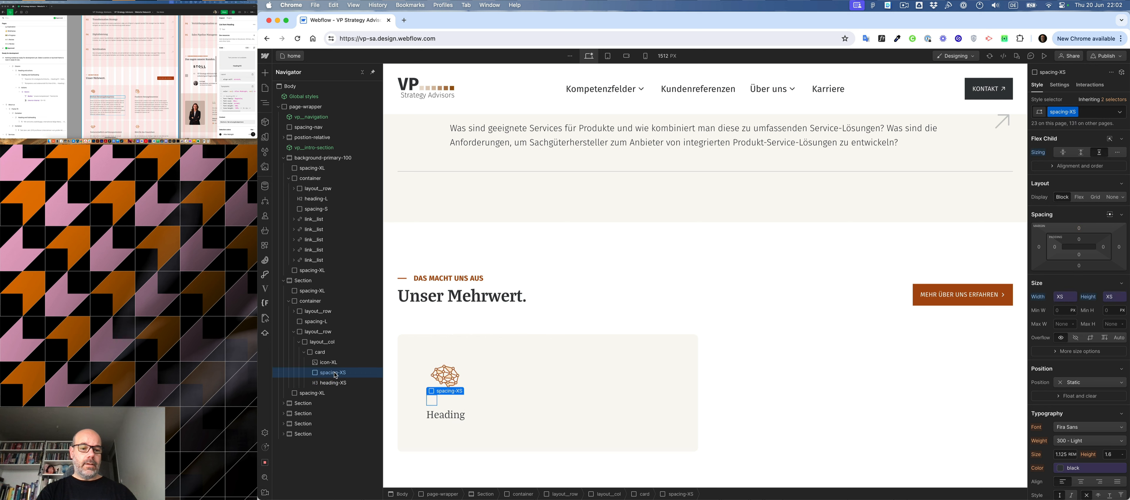
pyautogui.click(327, 384)
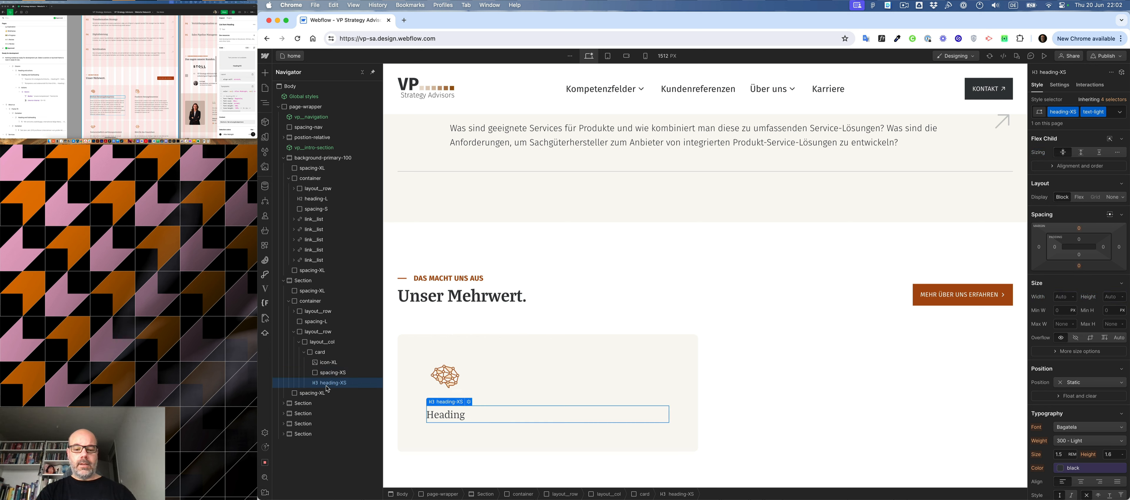
pyautogui.press('cmd+v')
# - Insert a text block at the end of the card and check the body text's style in the design mockup
pyautogui.click(322, 353)
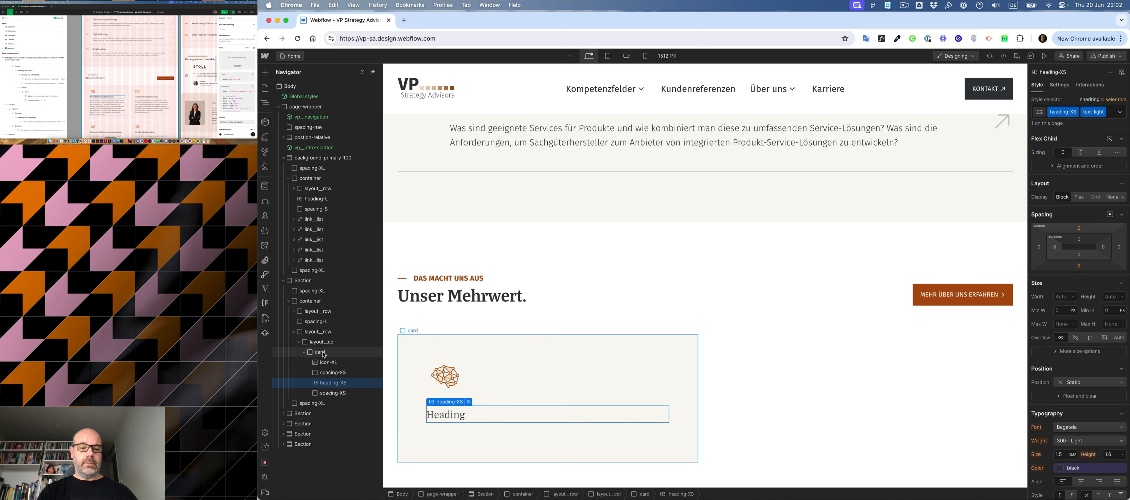
pyautogui.press('super+e')
pyautogui.write('te')
pyautogui.press('Down')
pyautogui.press('Return')
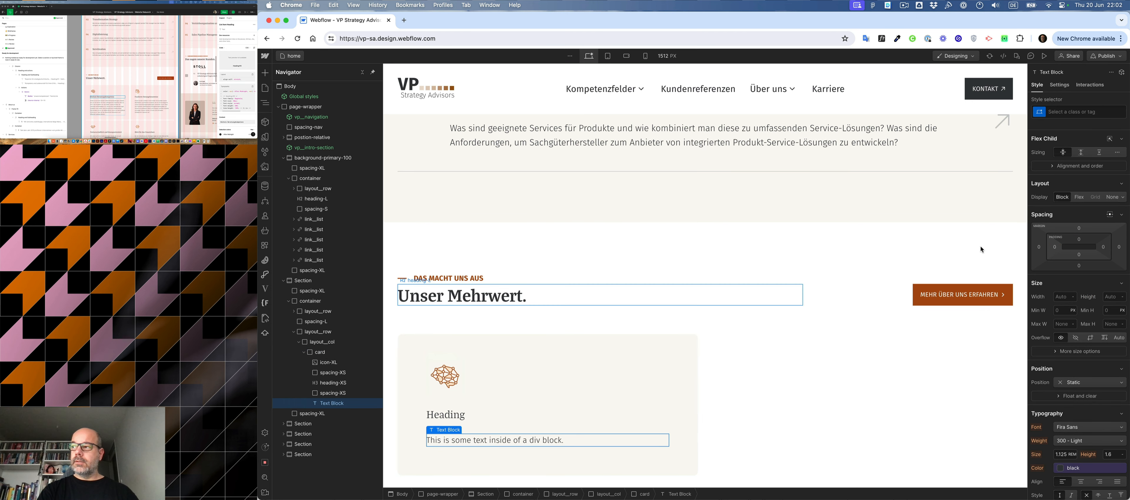
pyautogui.click(100, 106)
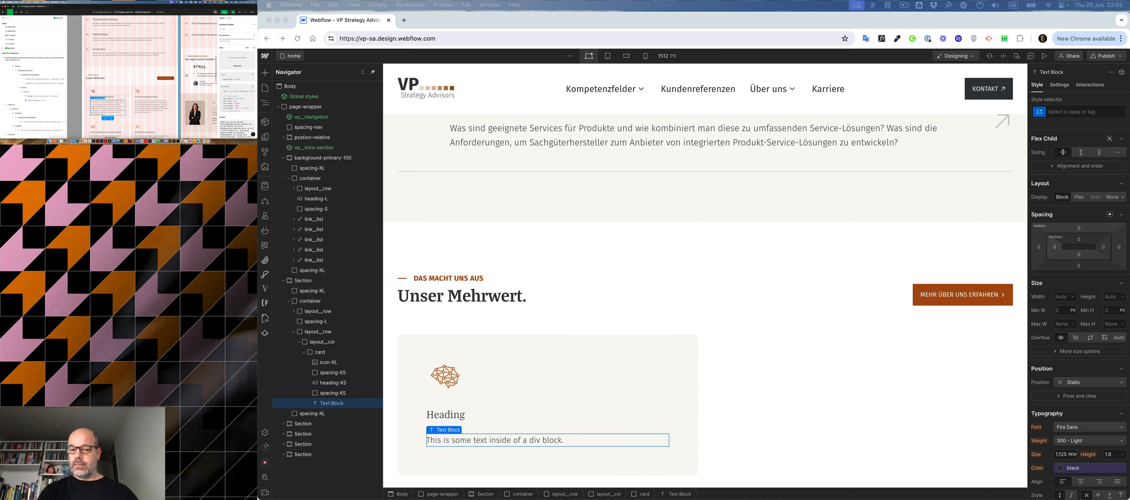
pyautogui.click(686, 354)
pyautogui.scroll(-3, 697, 290)
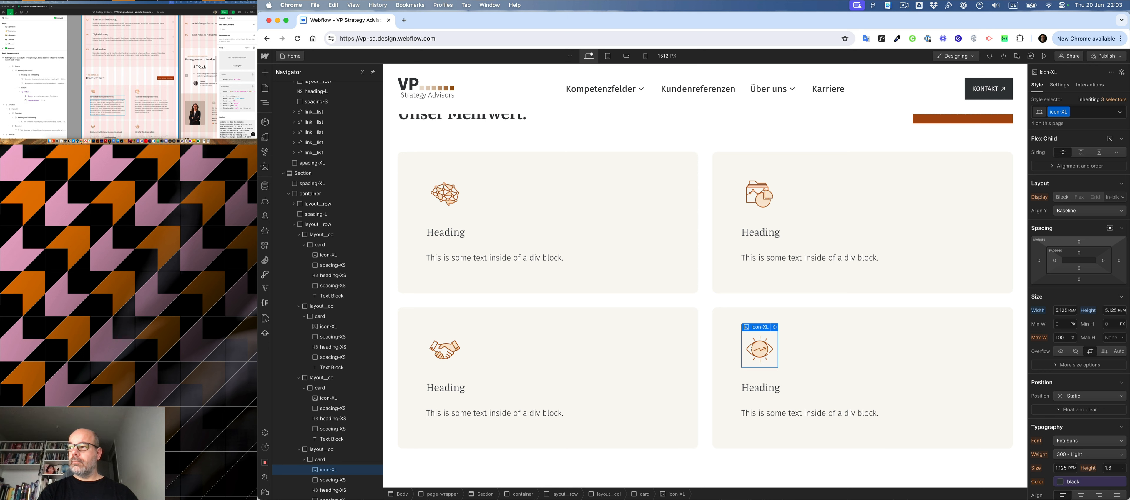
# - Replace the brain-icon card's placeholder heading with "Höchste Beratungskompetenz" copied from the design mockup
pyautogui.click(107, 96)
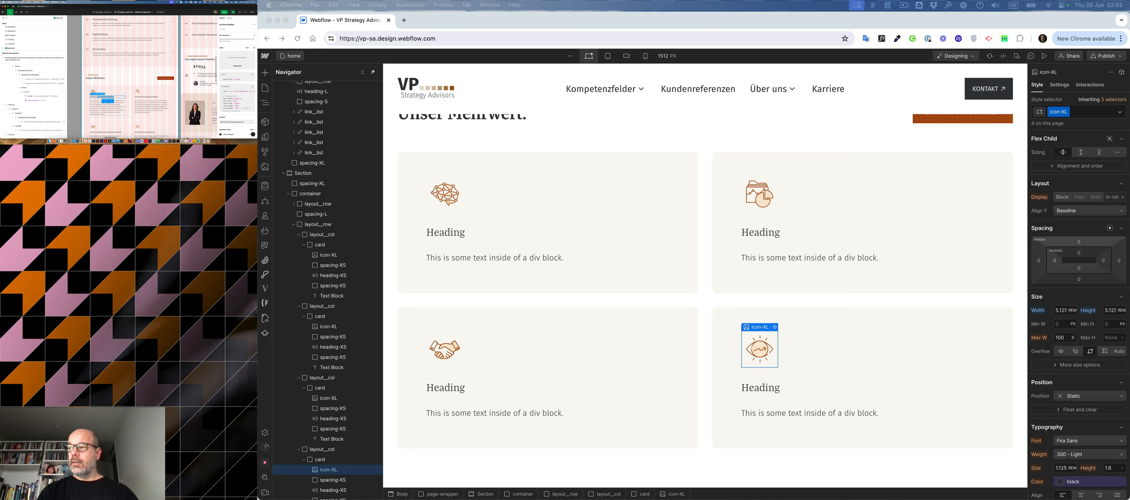
pyautogui.press('super+a')
pyautogui.press('super+c')
pyautogui.click(430, 246)
pyautogui.click(448, 232)
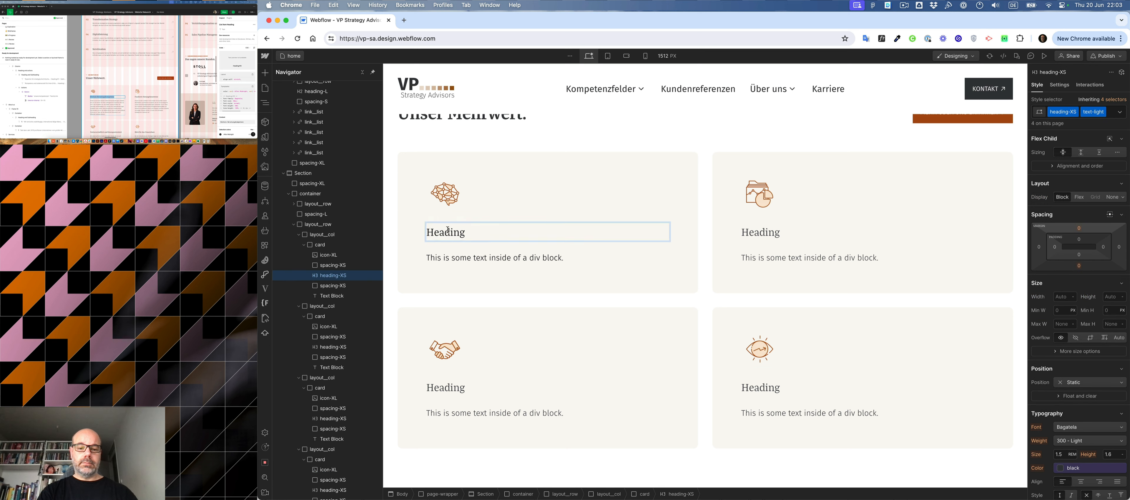
pyautogui.doubleClick(447, 230)
pyautogui.press('super+a')
pyautogui.press('super+v')
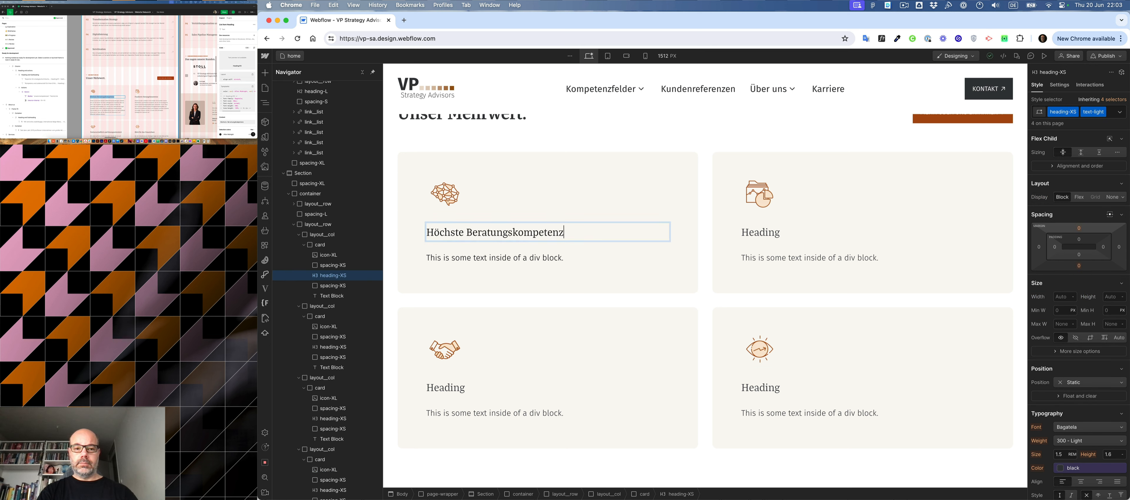
# - Replace the heading of the card with the folder and chart icon with "Fundierte Herangehensweise" from the design mockup
pyautogui.click(148, 97)
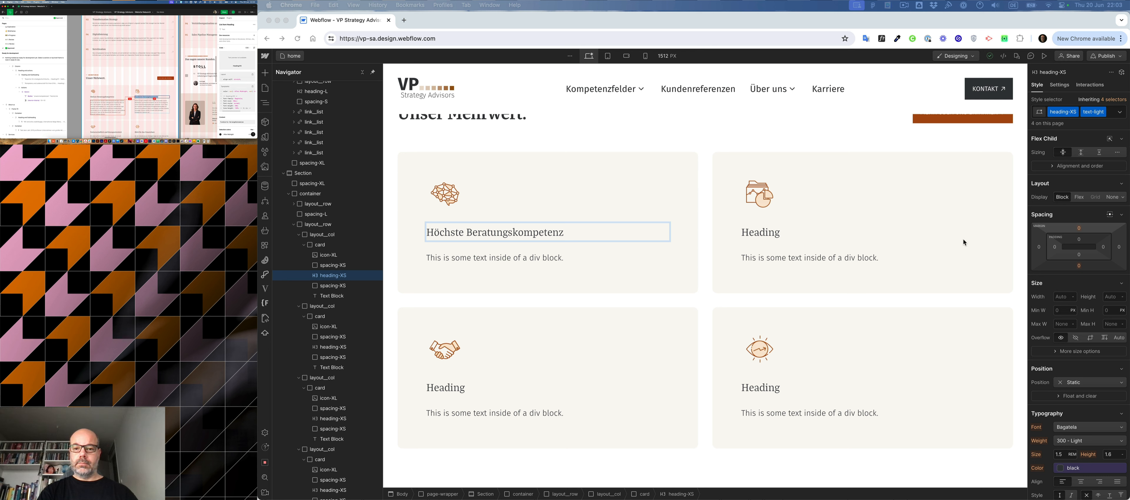
pyautogui.click(765, 236)
pyautogui.click(765, 236)
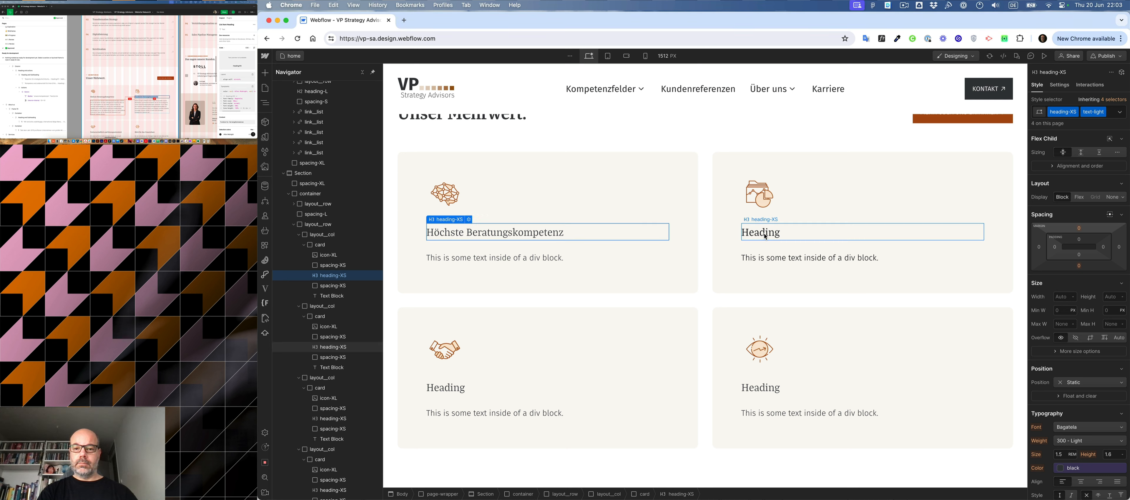
pyautogui.click(765, 236)
pyautogui.click(765, 235)
pyautogui.doubleClick(763, 233)
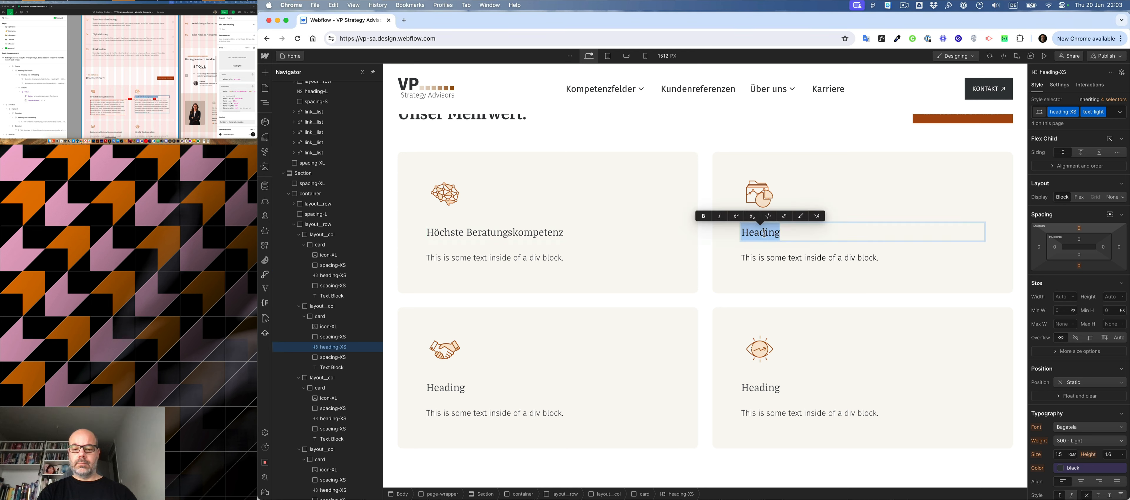
pyautogui.write('Fundierte Herangehensweise')
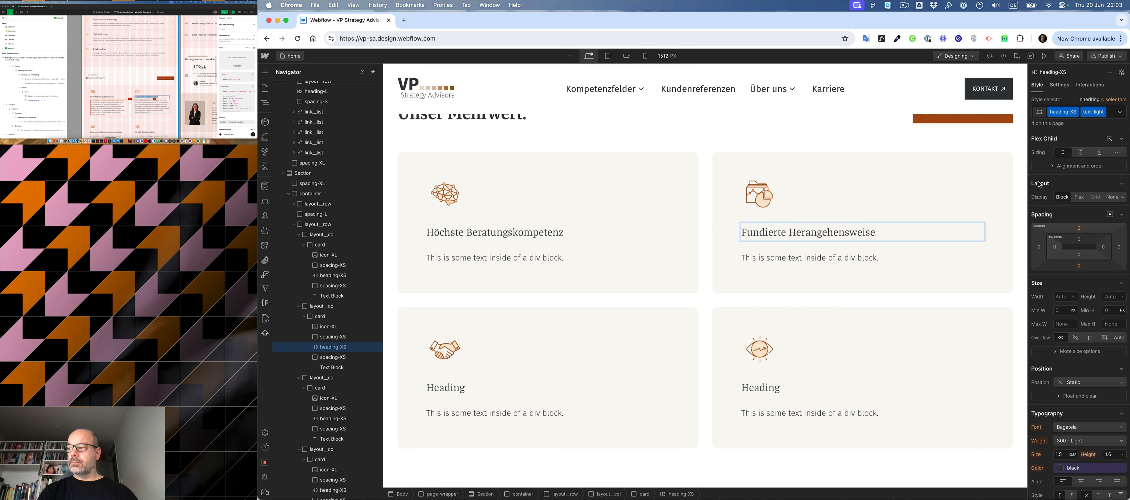
# - Replace the handshake card's placeholder heading with "Partnerschaftlich und lösungsorientiert" copied from the design mockup
pyautogui.scroll(-4, 1128, 263)
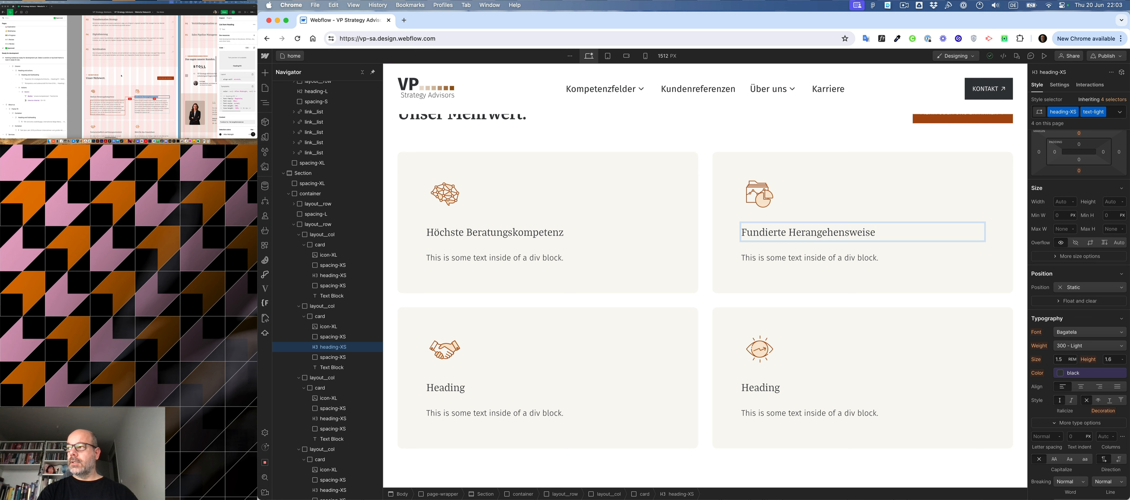
pyautogui.click(132, 62)
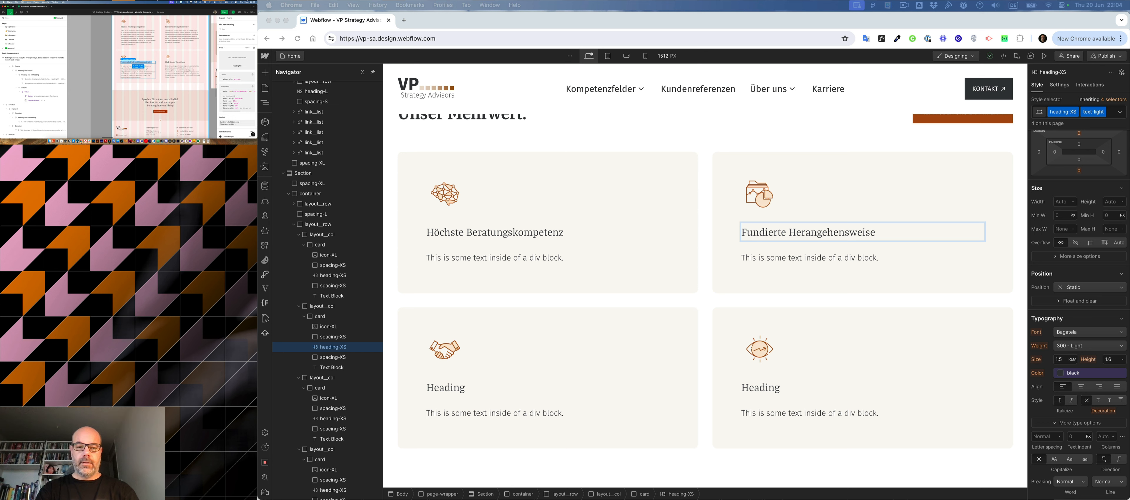
pyautogui.click(449, 388)
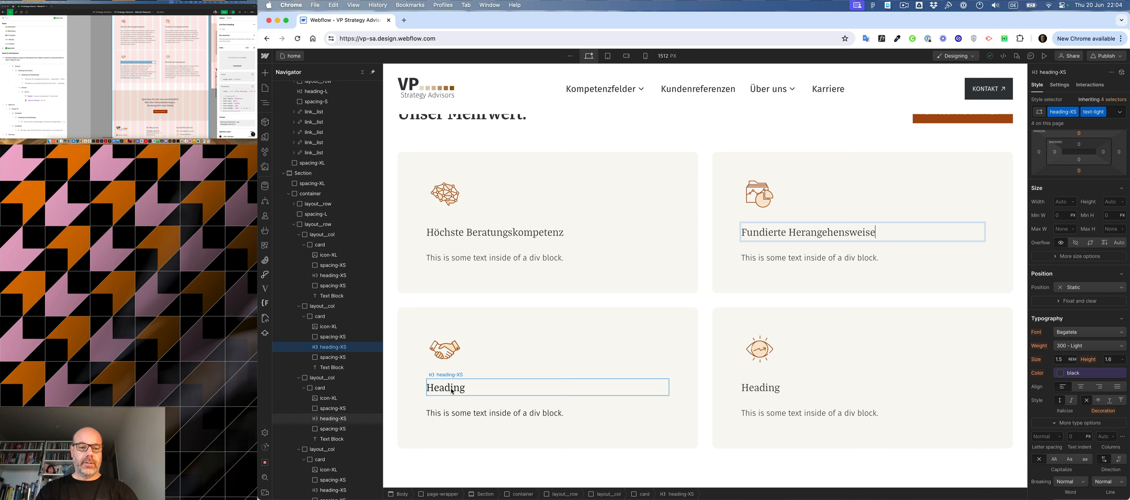
pyautogui.doubleClick(449, 389)
pyautogui.write('Partnerschaftlich und lösungsorientiert')
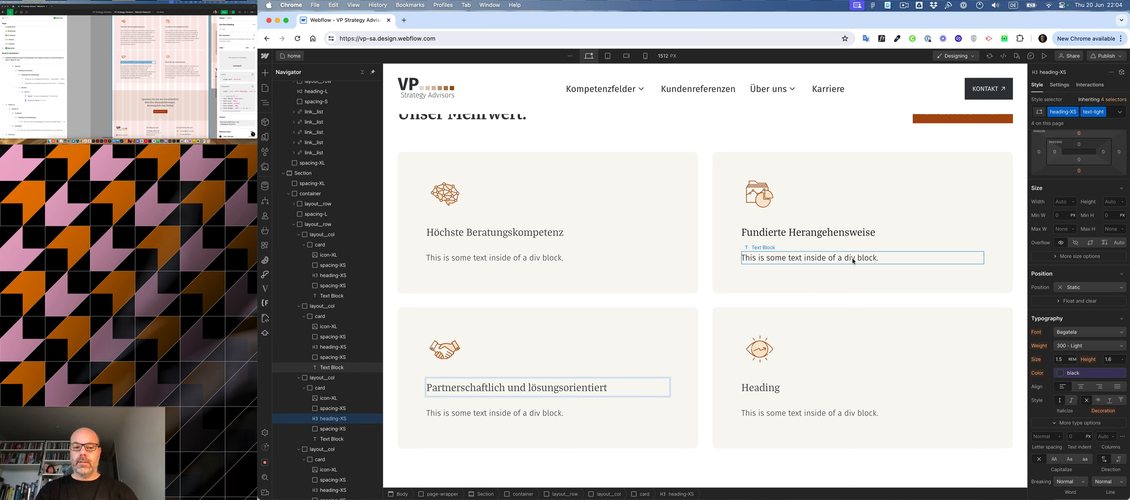
# - Replace the eye-icon card's placeholder heading with "Blick für das Umsetzbare" copied from the design mockup
pyautogui.click(178, 64)
pyautogui.doubleClick(178, 63)
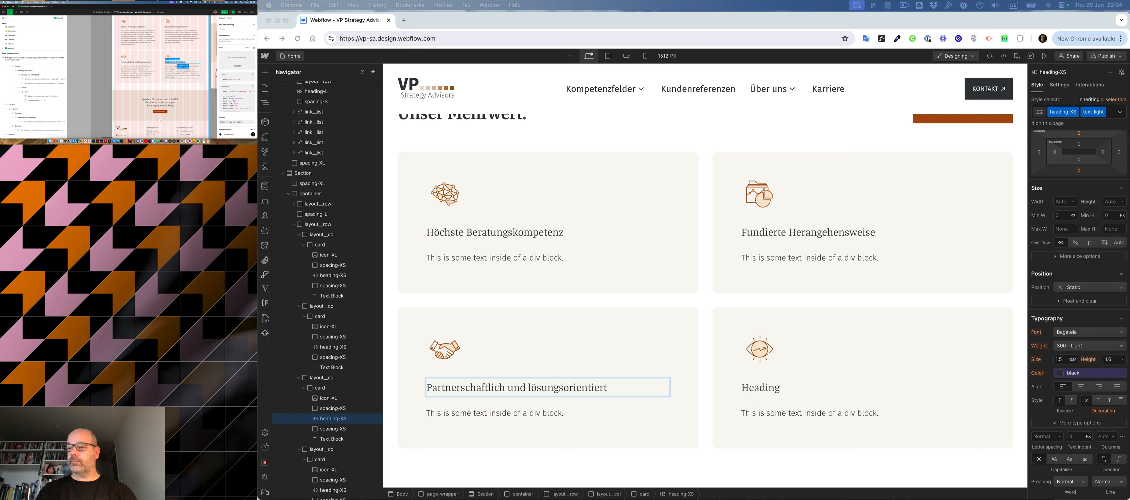
pyautogui.click(765, 388)
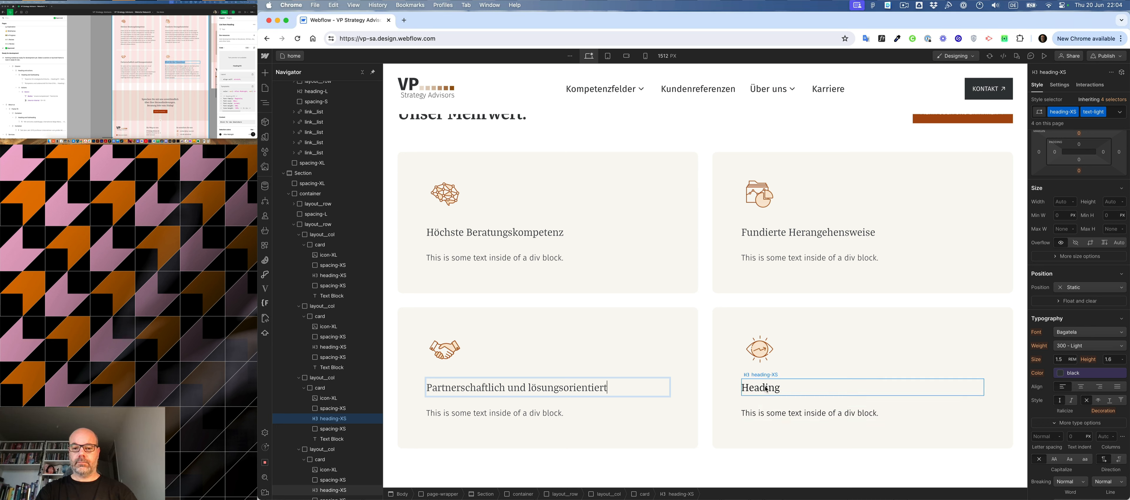
pyautogui.doubleClick(765, 387)
pyautogui.write('Blick für das Umsetzbare')
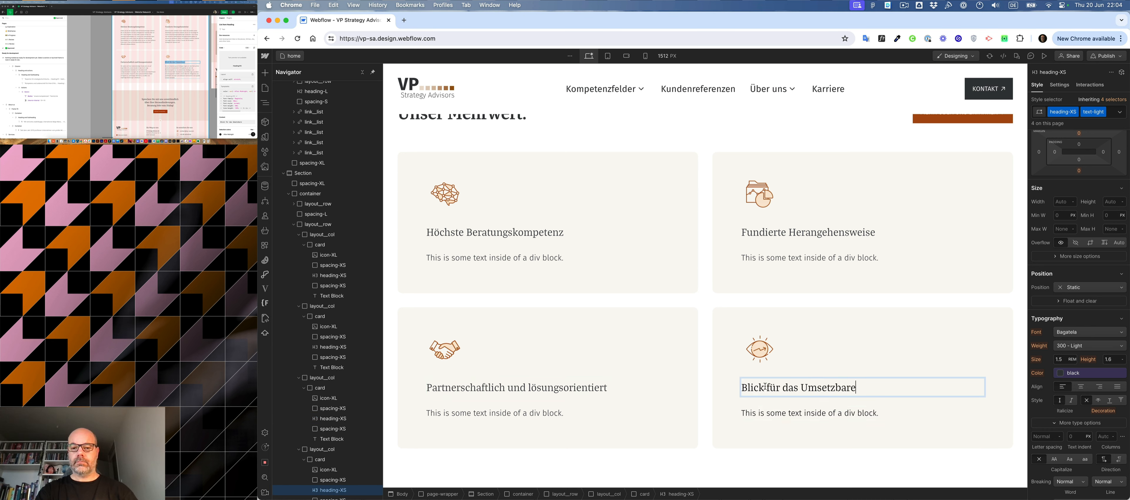
# - Replace the placeholder body text of the "Blick für das Umsetzbare" card with its paragraph copied from the design mockup
pyautogui.click(173, 69)
pyautogui.click(174, 71)
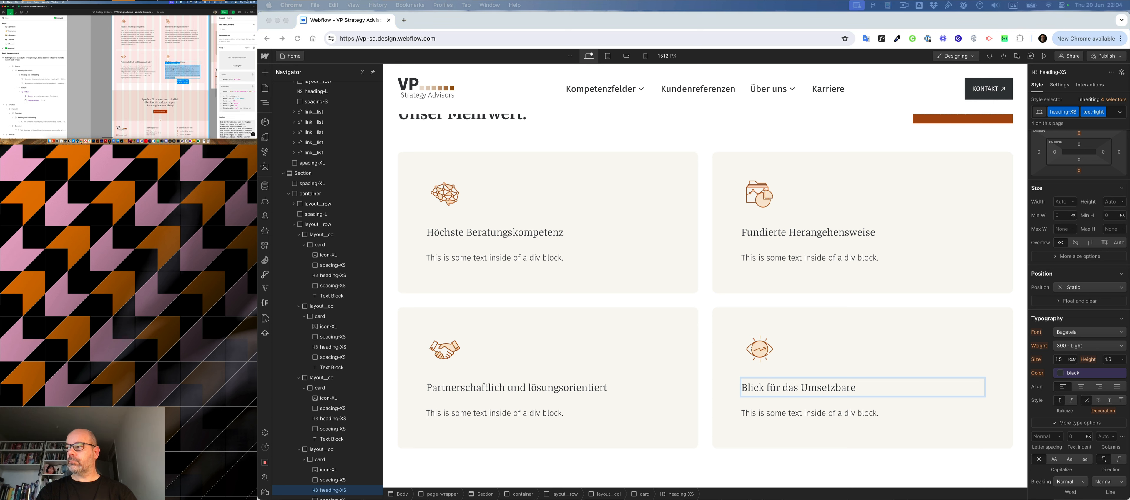
pyautogui.click(835, 414)
pyautogui.doubleClick(836, 413)
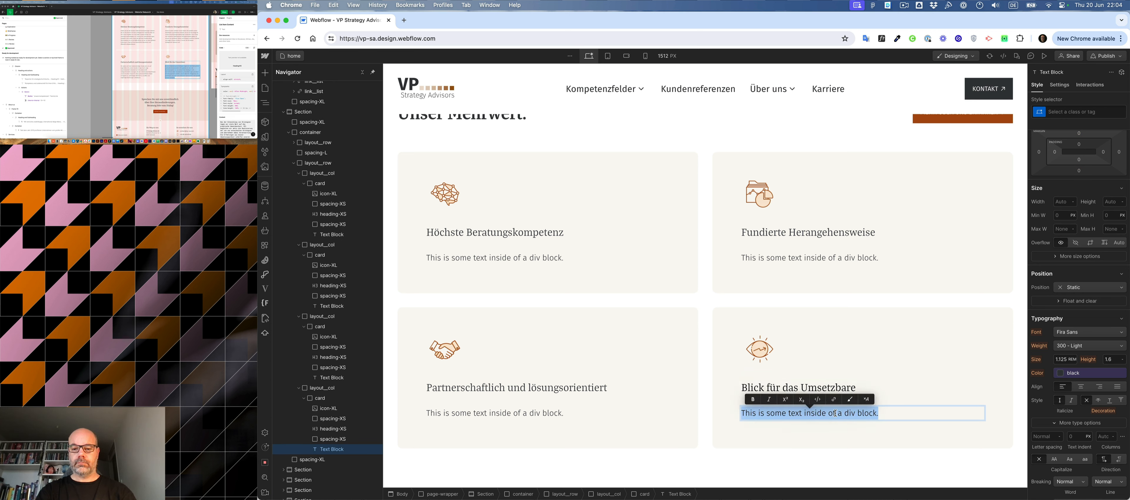
pyautogui.write('Bei der Entwicklung von Strategien legen wir stets Wert auf die praktische Umsetzbarkeit. Oft begleiten wir aktiv die Realisierung der von uns entwickelten Strategien und übernehmen dabei Verantwortung. Die Erfahrungen aus dieser Umsetzungsarbeit schärfen unseren Blick für erfolgreiche und praktikable Lösungen und verbessern kontinuierlich die Qualität unserer Konzepte.')
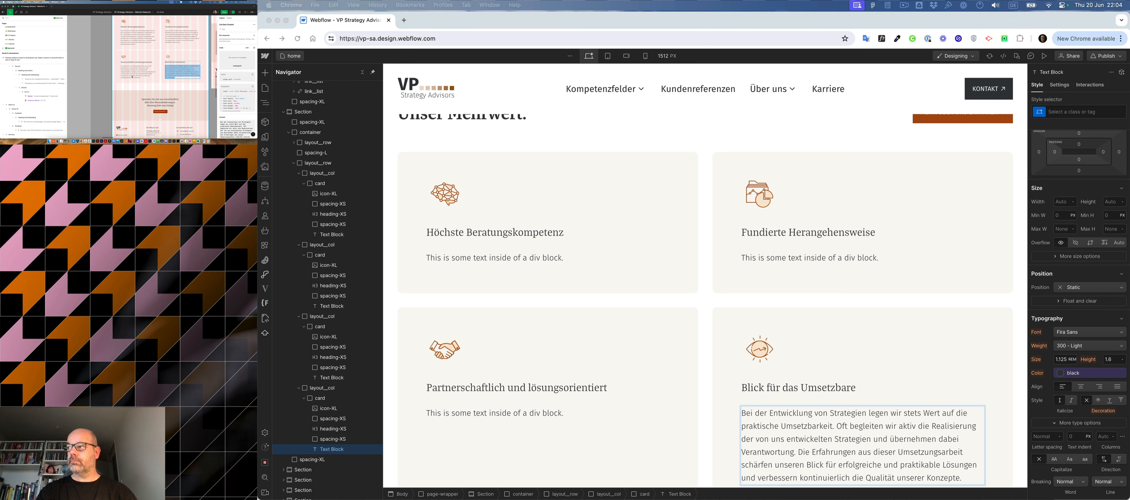
# - Copy the "Partnerschaftlich und lösungsorientiert" paragraph from the design mockup over that card's placeholder body text
pyautogui.click(130, 68)
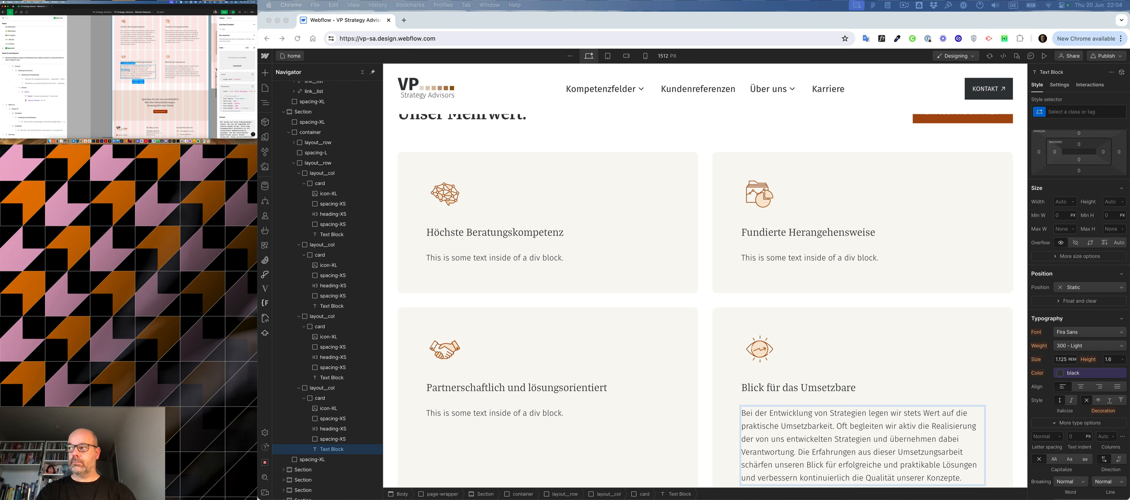
pyautogui.press('super+a')
pyautogui.press('super+c')
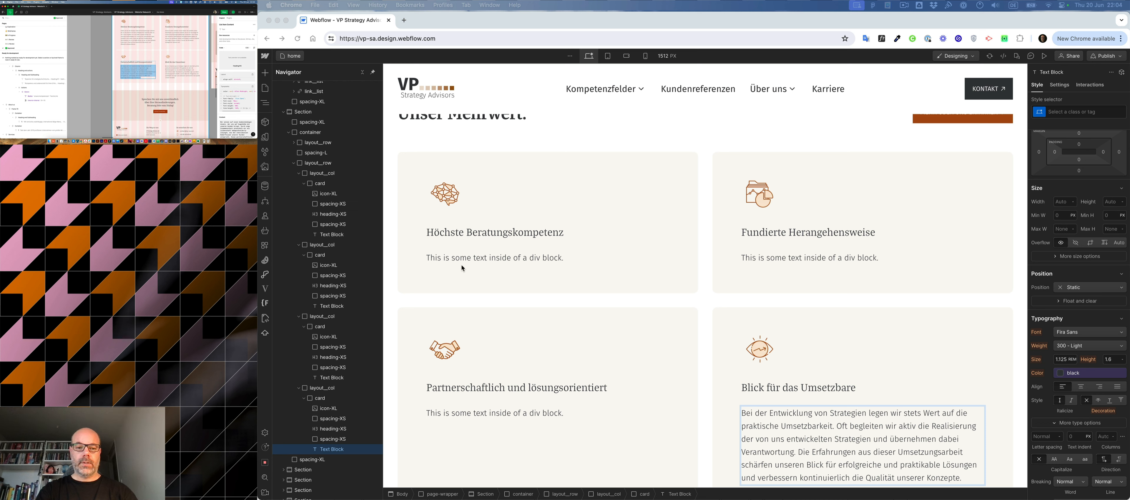
pyautogui.click(479, 413)
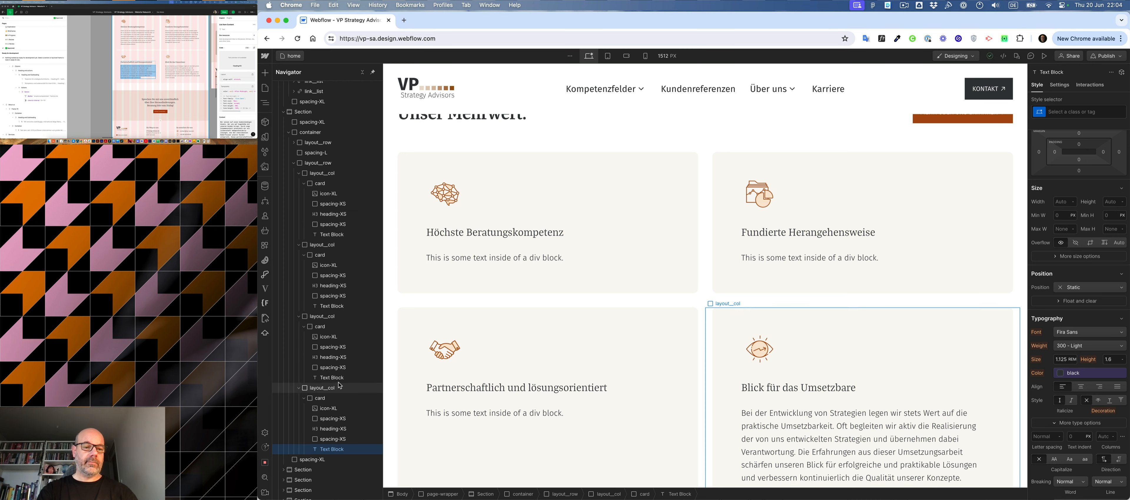
pyautogui.click(486, 421)
pyautogui.doubleClick(487, 421)
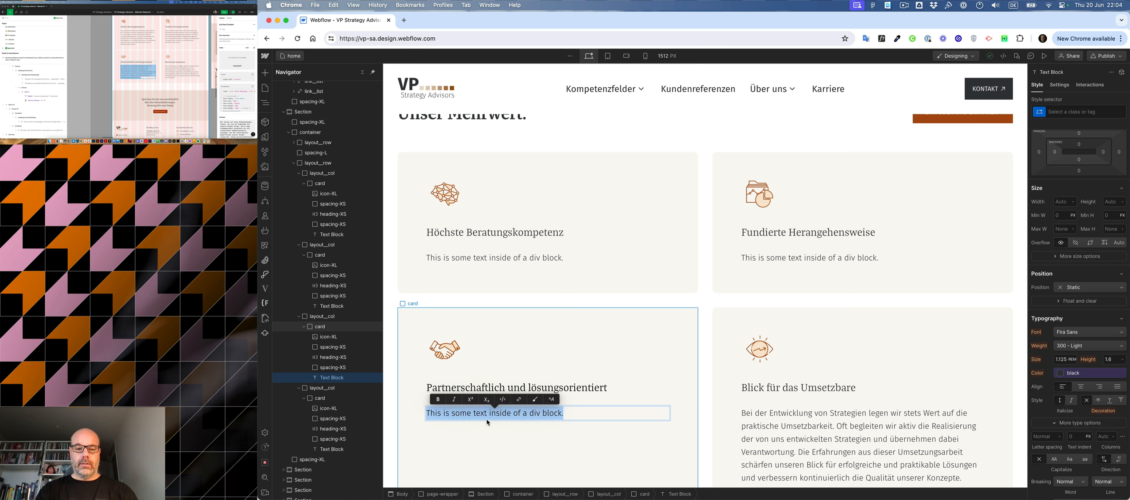
pyautogui.press('super+v')
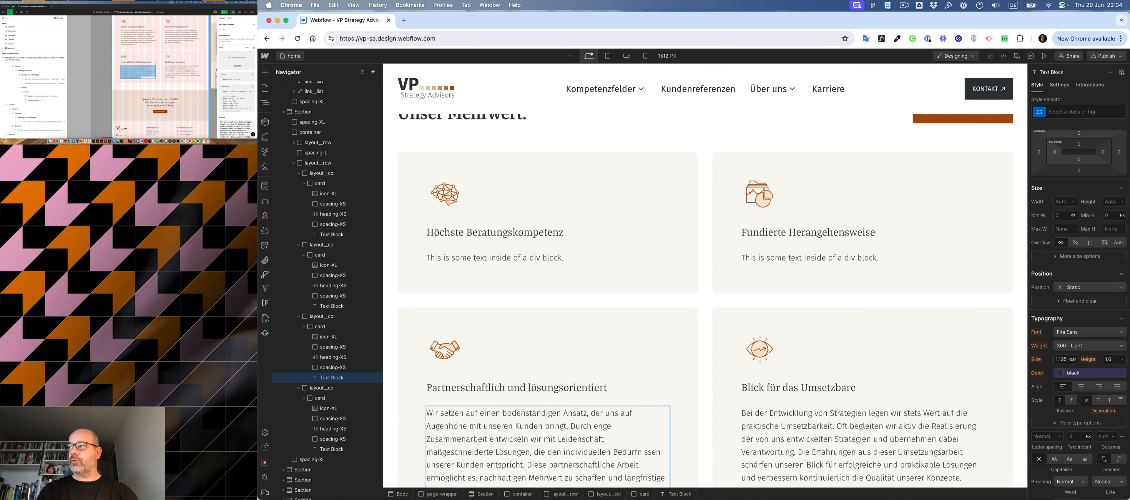
# - Replace the "Höchste Beratungskompetenz" card's placeholder body text with the matching paragraph from the design mockup
pyautogui.scroll(2, 134, 56)
pyautogui.doubleClick(135, 57)
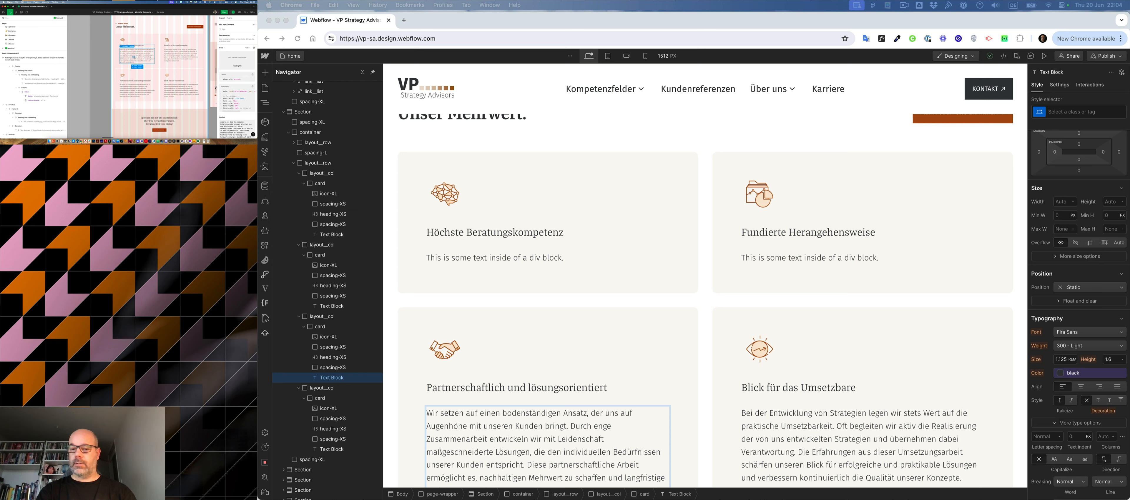
pyautogui.press('super+a')
pyautogui.press('super+c')
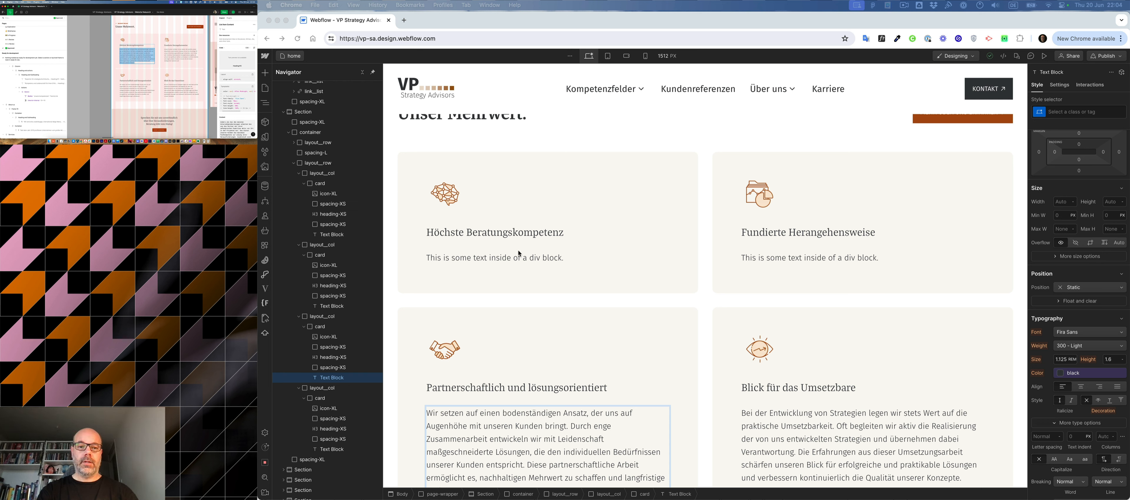
pyautogui.click(518, 260)
pyautogui.doubleClick(533, 256)
pyautogui.press('super+a')
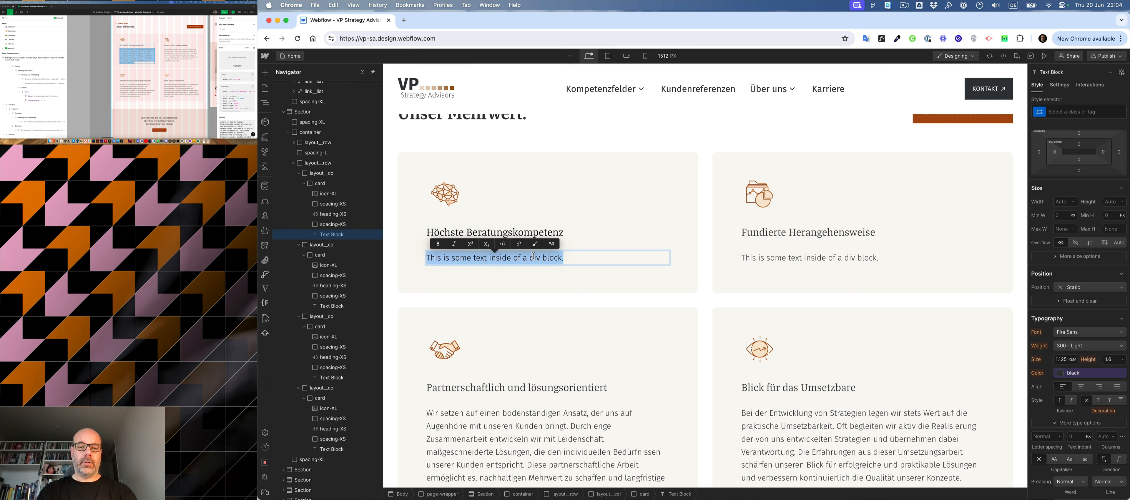
pyautogui.press('super+v')
# - Replace the "Fundierte Herangehensweise" card's placeholder body text with the matching paragraph from the design mockup and finish text editing
pyautogui.click(180, 50)
pyautogui.doubleClick(180, 51)
pyautogui.press('super+c')
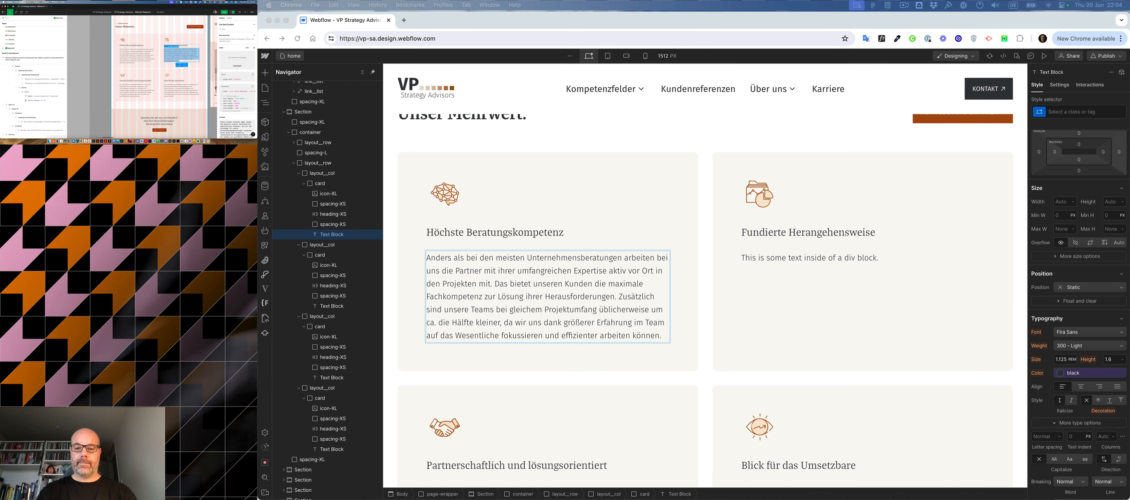
pyautogui.click(842, 262)
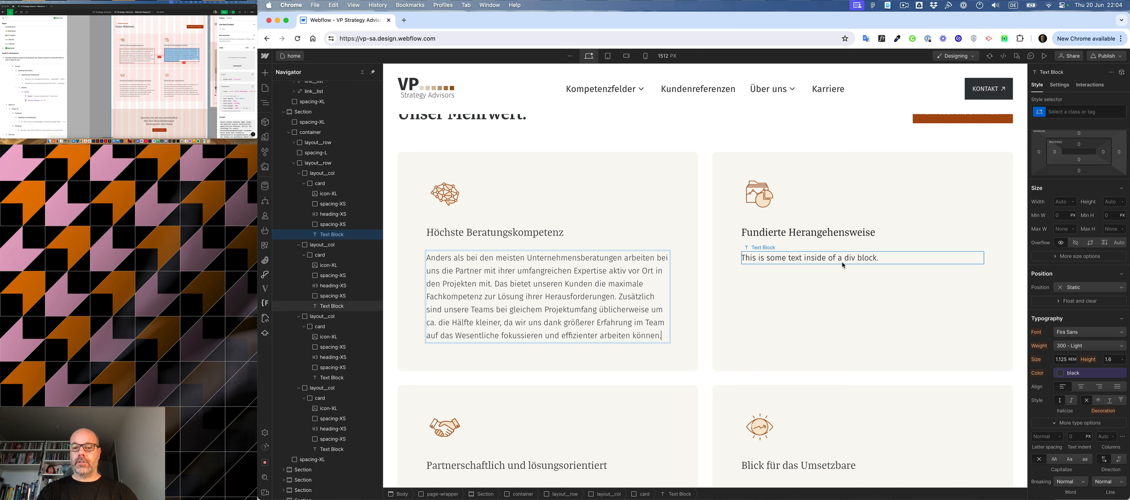
pyautogui.click(840, 262)
pyautogui.doubleClick(839, 260)
pyautogui.press('super+a')
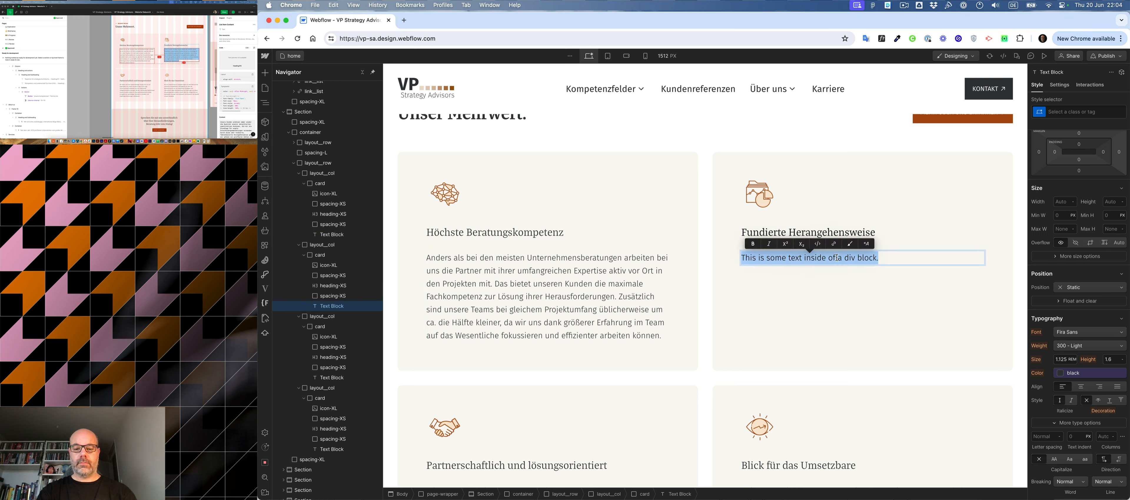
pyautogui.press('super+v')
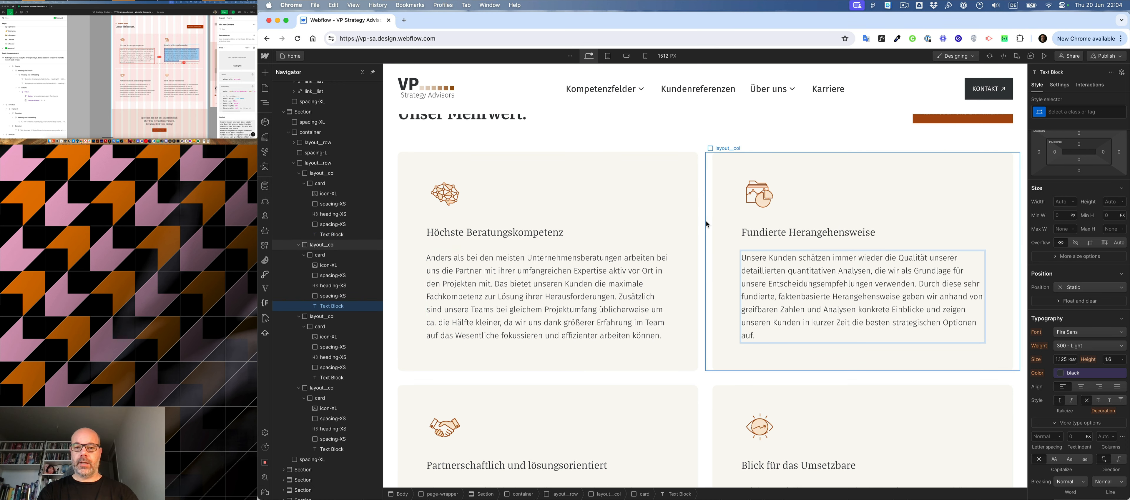
pyautogui.press('Escape')
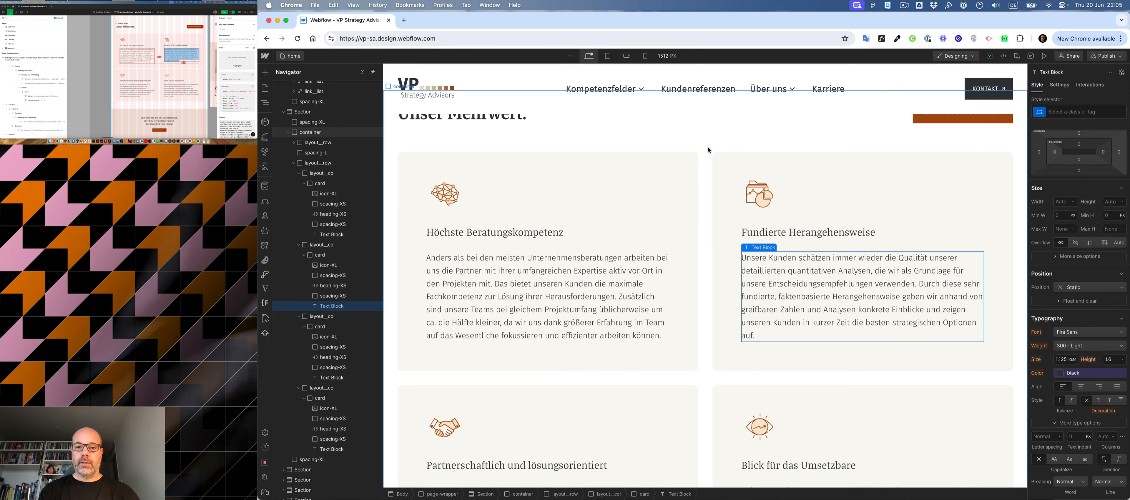
# - Review the filled cards on the page and inspect the "Sprechen Sie mit uns unverbindlich" call-to-action section in the Figma mockup
pyautogui.scroll(-3, 708, 147)
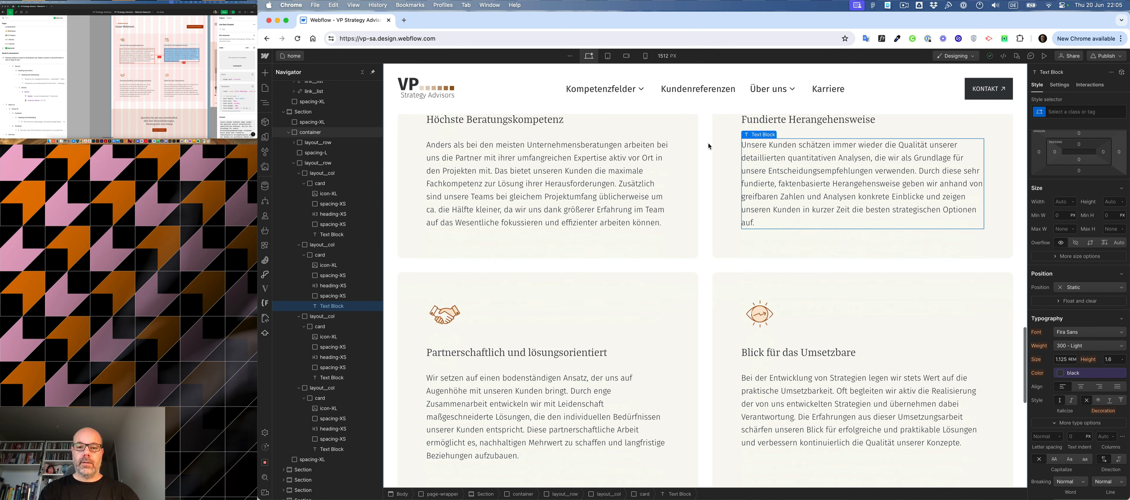
pyautogui.scroll(-3, 709, 146)
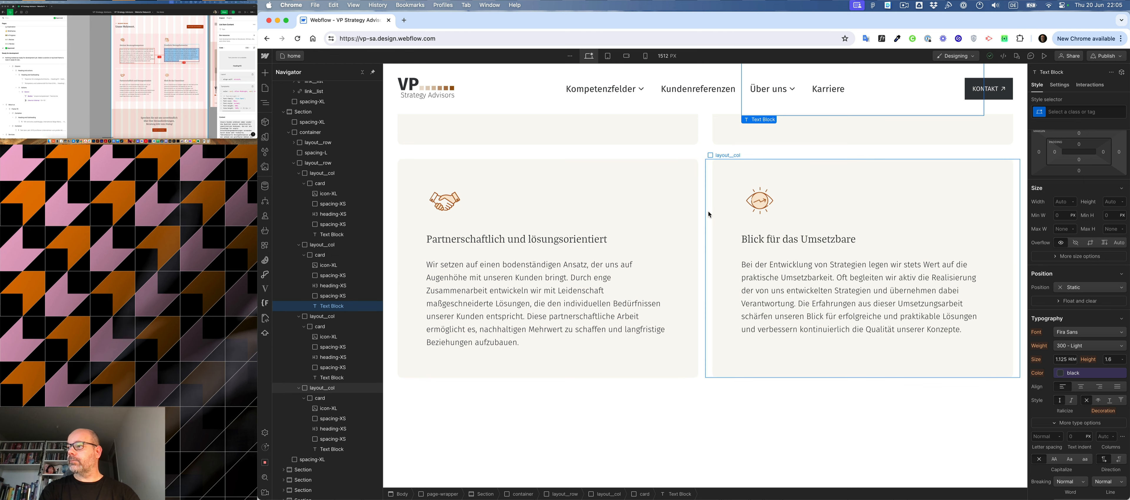
pyautogui.click(413, 399)
pyautogui.click(493, 398)
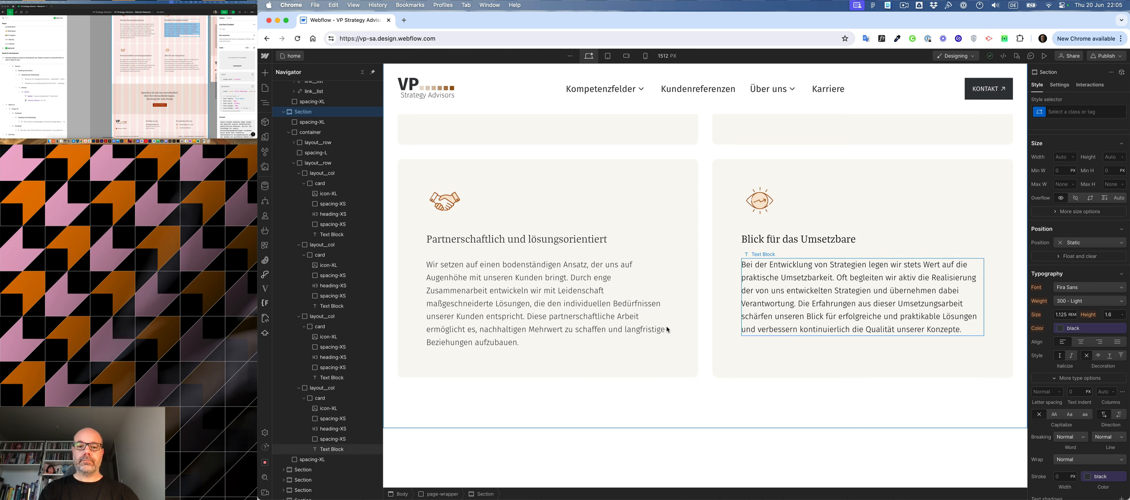
pyautogui.scroll(8, 672, 357)
pyautogui.scroll(-13, 672, 356)
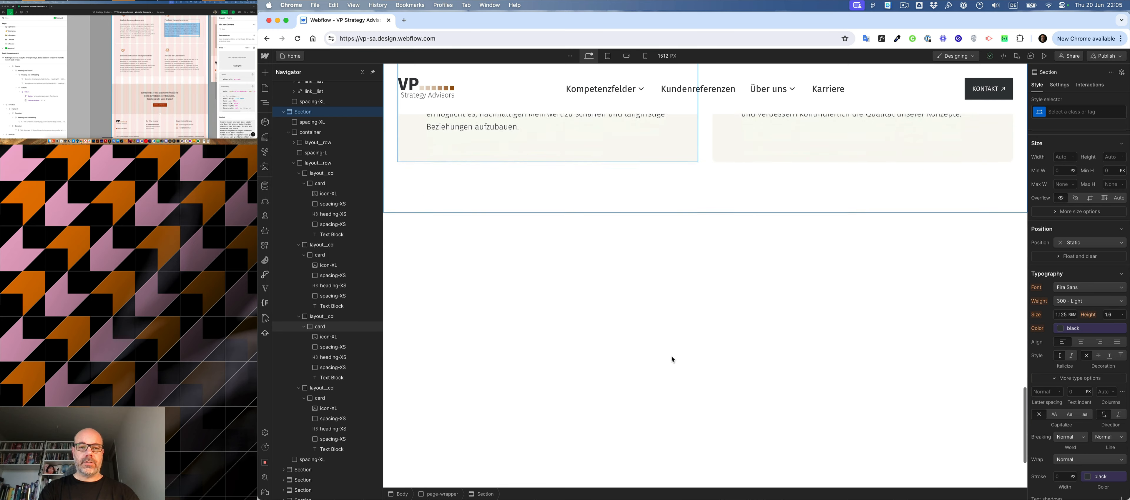
pyautogui.scroll(10, 673, 357)
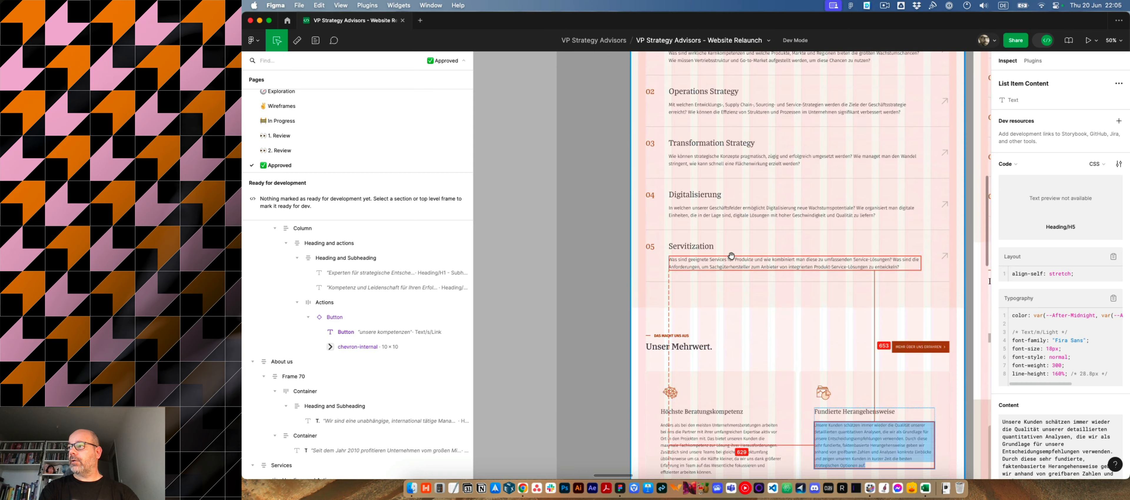
pyautogui.scroll(5, 731, 256)
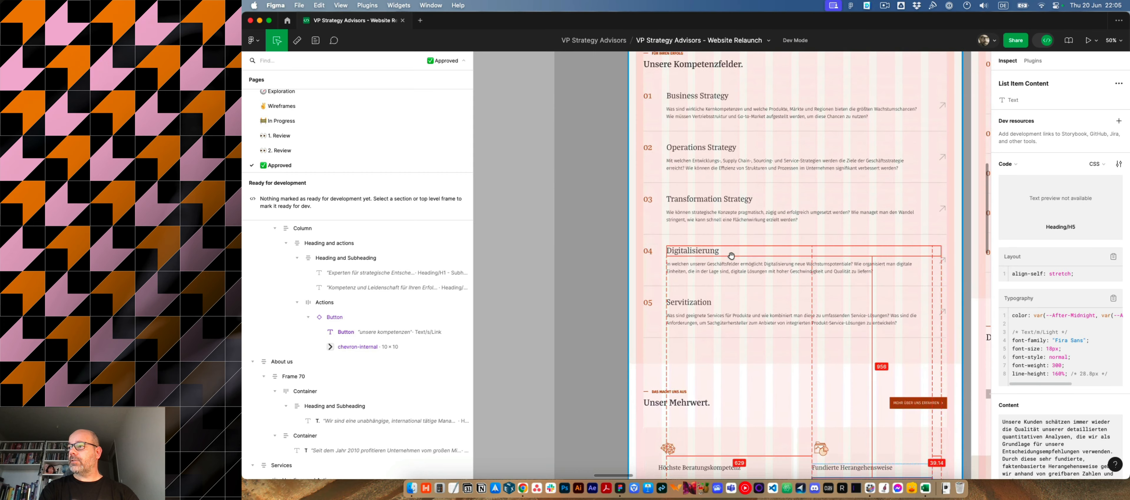
pyautogui.scroll(-15, 731, 255)
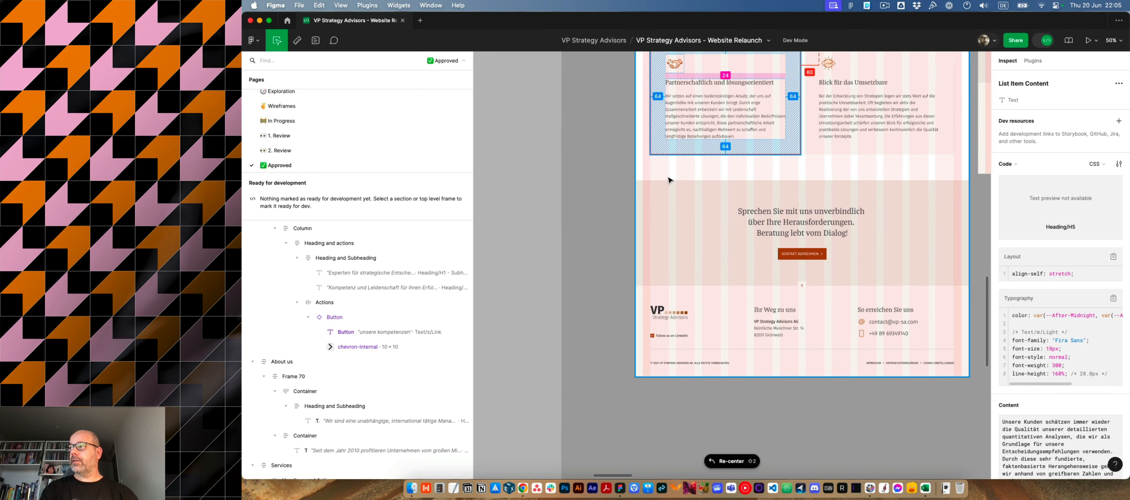
pyautogui.click(662, 185)
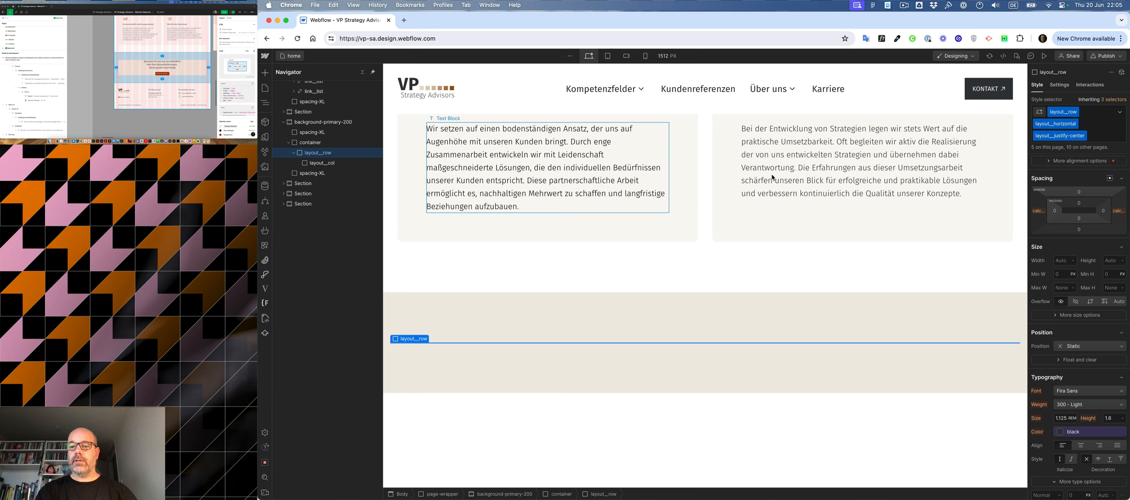
pyautogui.moveTo(529, 190); pyautogui.dragTo(764, 246)
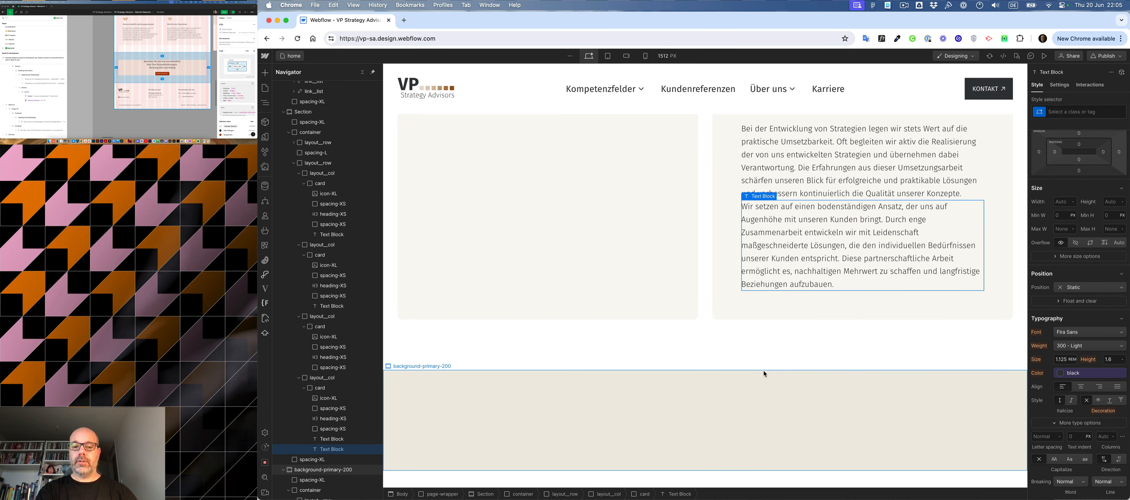
pyautogui.scroll(-3, 764, 371)
pyautogui.scroll(1, 724, 313)
pyautogui.scroll(6, 603, 198)
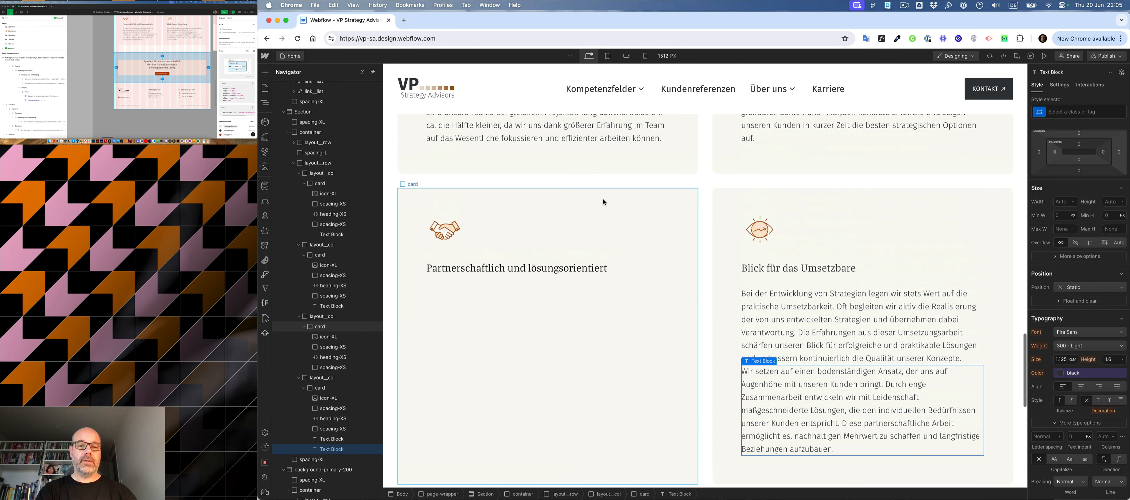
pyautogui.press('super+z')
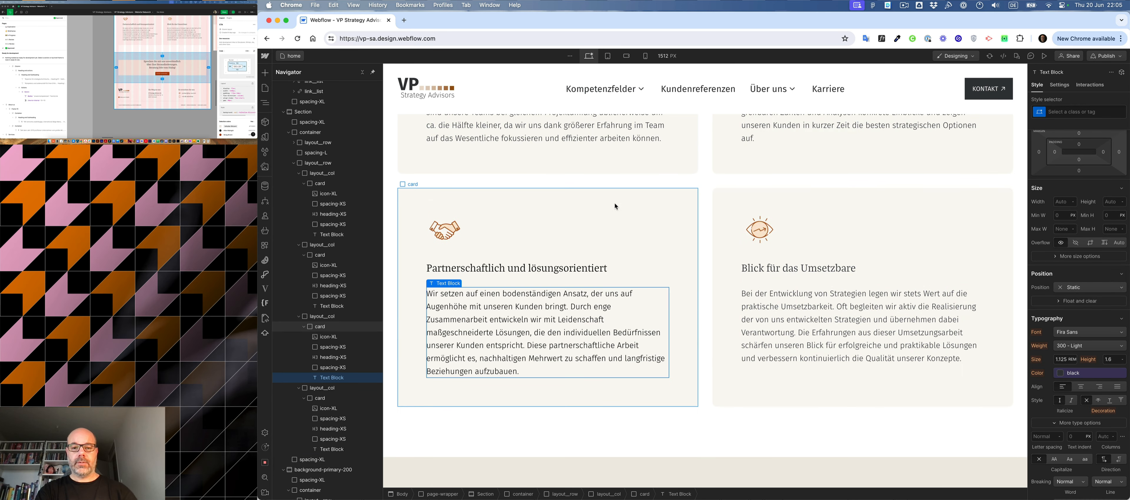
# - Add the layout__col-5 combo class to the column inside the background-primary-200 section
pyautogui.scroll(-5, 615, 203)
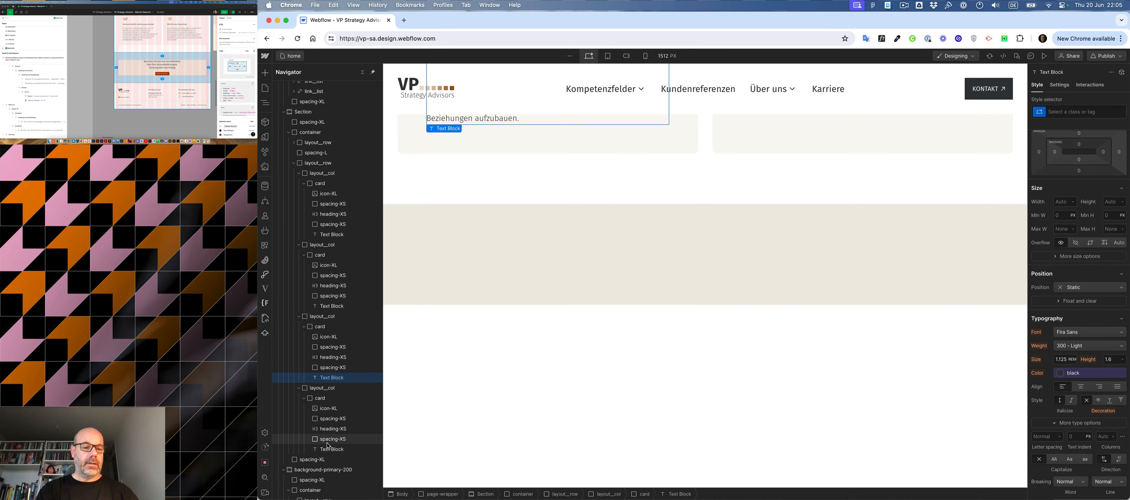
pyautogui.scroll(-3, 328, 446)
pyautogui.click(319, 456)
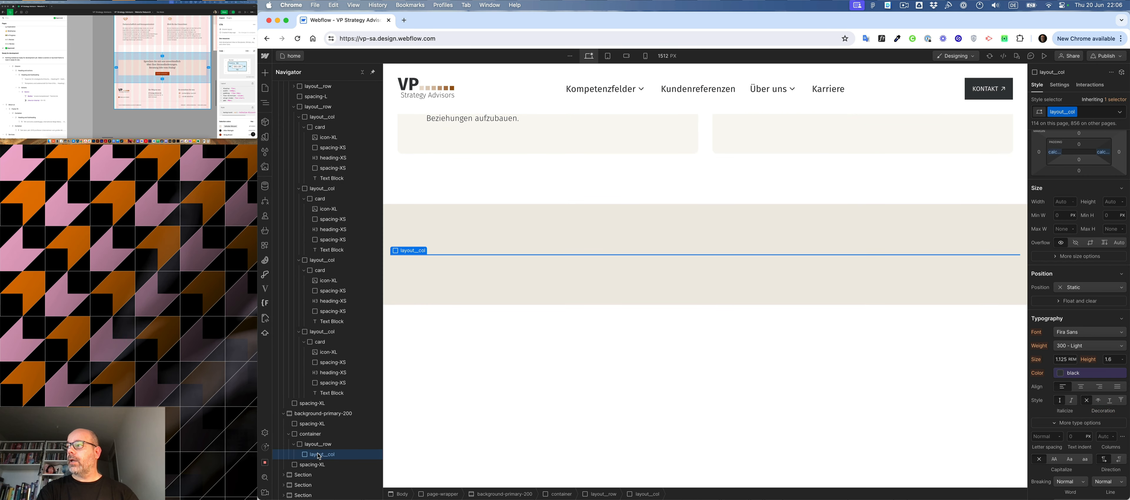
pyautogui.press('super+Return')
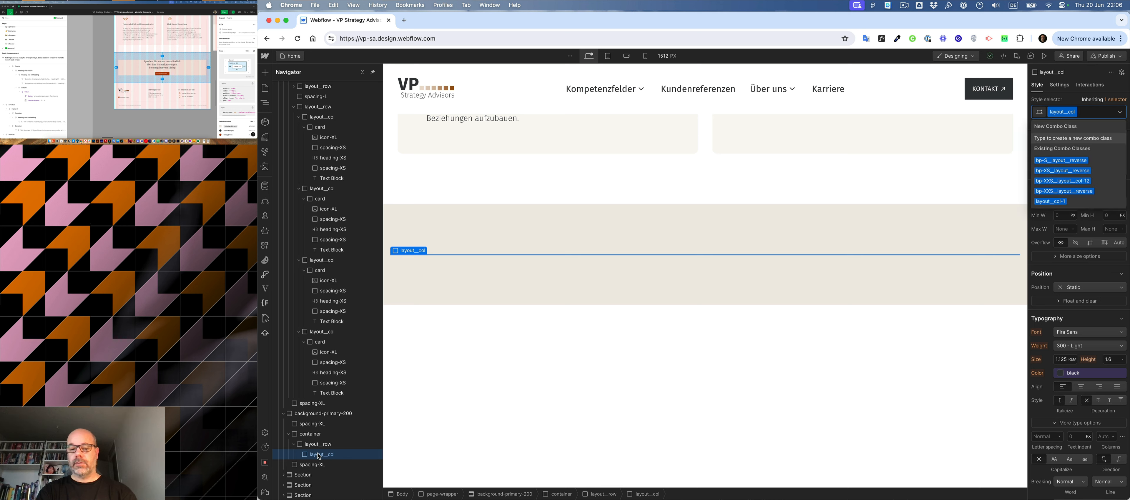
pyautogui.write('5')
pyautogui.press('Down')
pyautogui.press('Return')
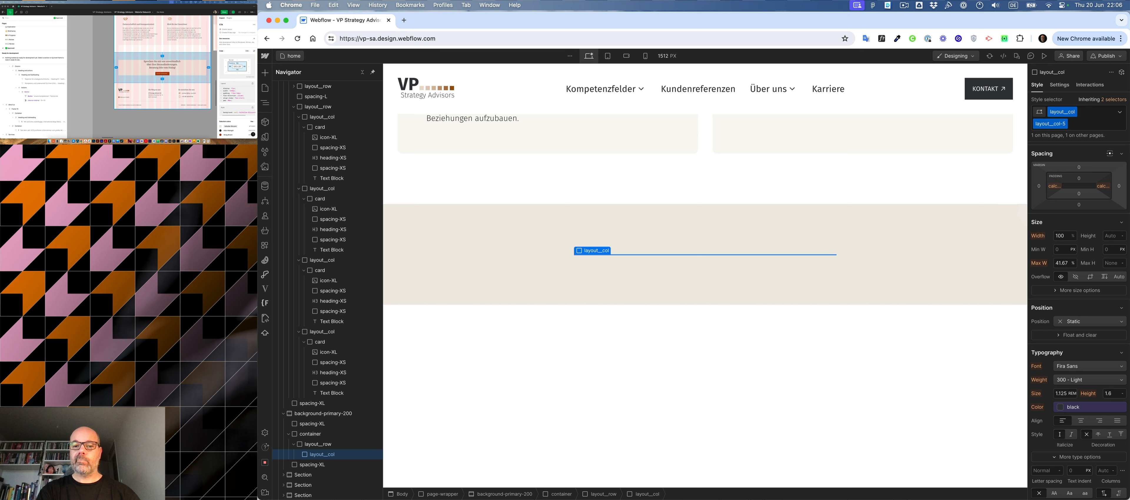
# - Insert an H2 heading into the column of the background-primary-200 section
pyautogui.press('super+k')
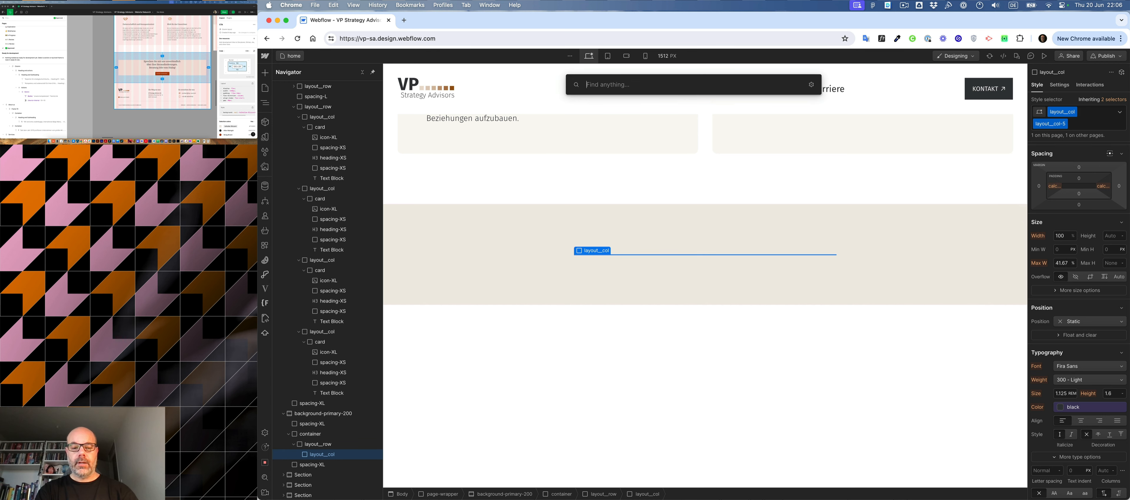
pyautogui.write('h2')
pyautogui.press('Return')
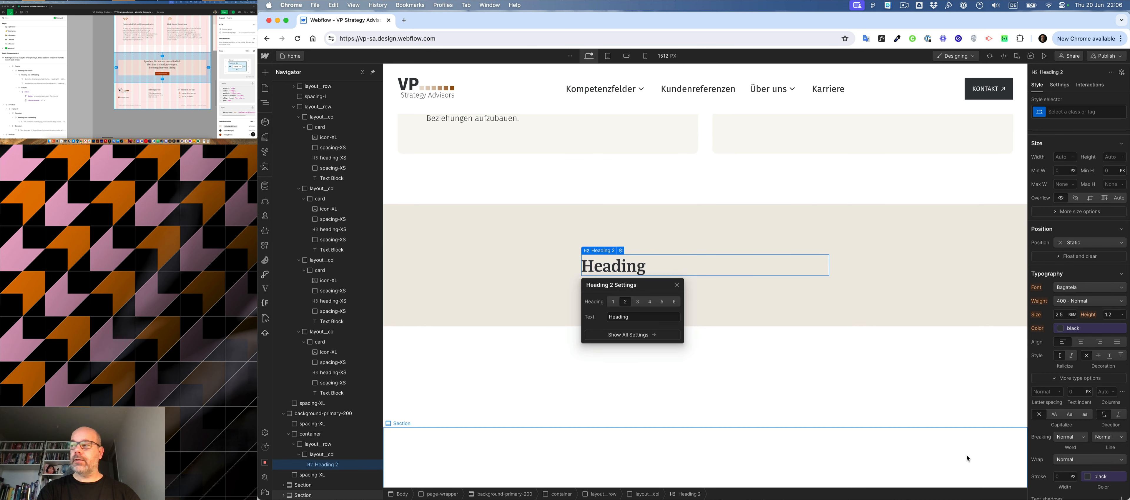
# - Check the call-to-action heading in the Figma mockup and give the new H2 the heading-M class
pyautogui.click(162, 62)
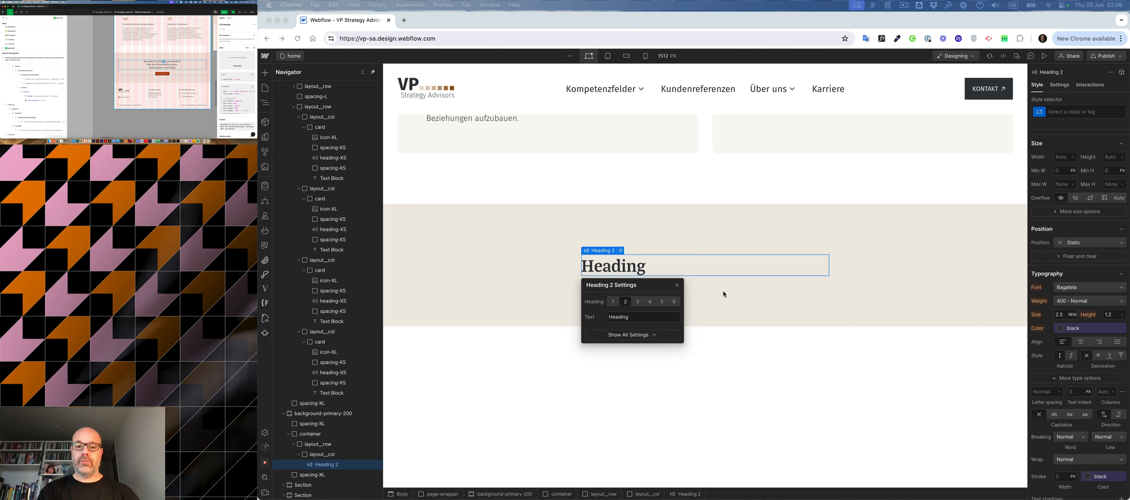
pyautogui.click(675, 264)
pyautogui.press('super+Return')
pyautogui.write('hea')
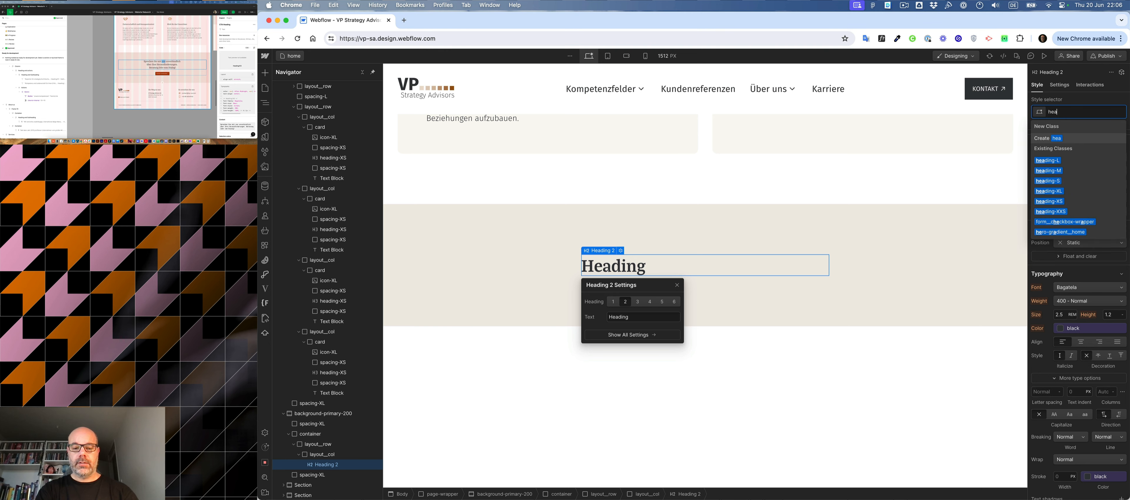
pyautogui.press('BackSpace')
pyautogui.press('BackSpace')
pyautogui.press('BackSpace')
pyautogui.press('Return')
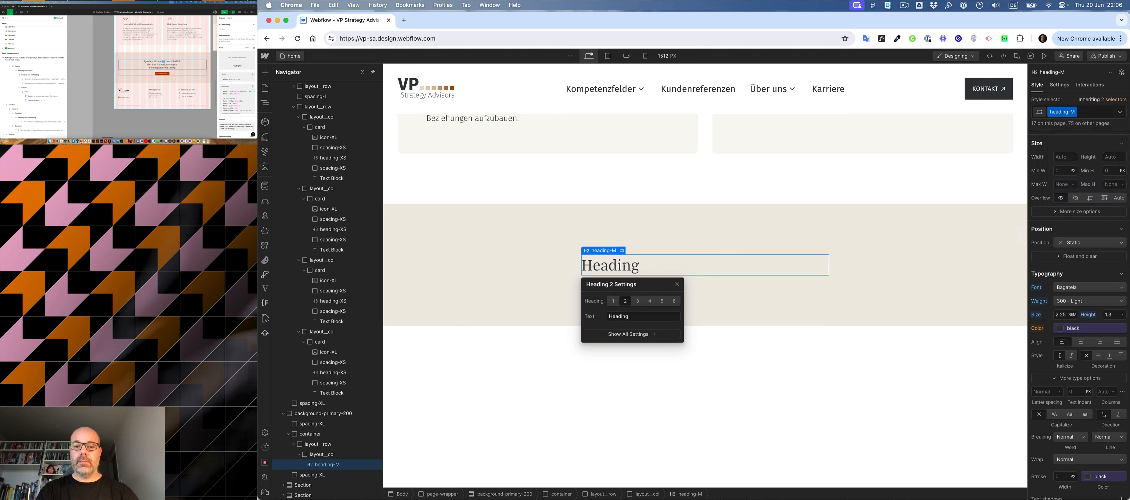
# - Add the text-center combo class to the new heading-M heading
pyautogui.write('cent')
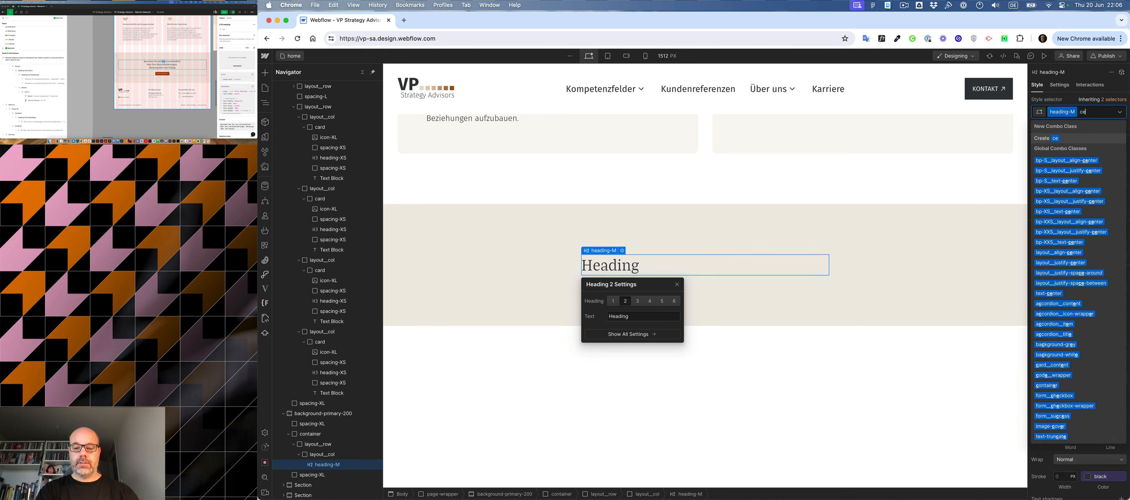
pyautogui.press('Down')
pyautogui.press('Down')
pyautogui.press('Down')
pyautogui.press('Down')
pyautogui.press('Down')
pyautogui.press('Down')
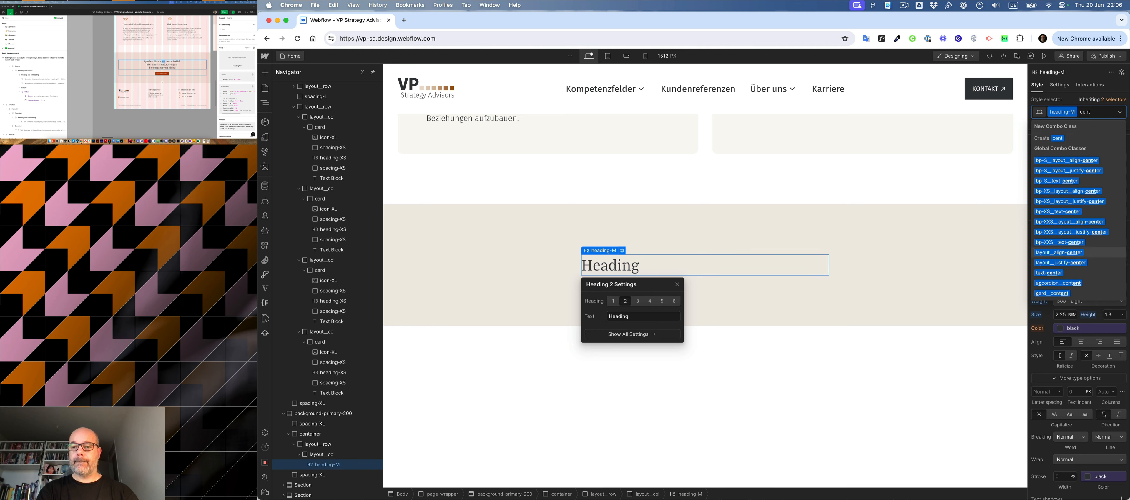
pyautogui.press('Return')
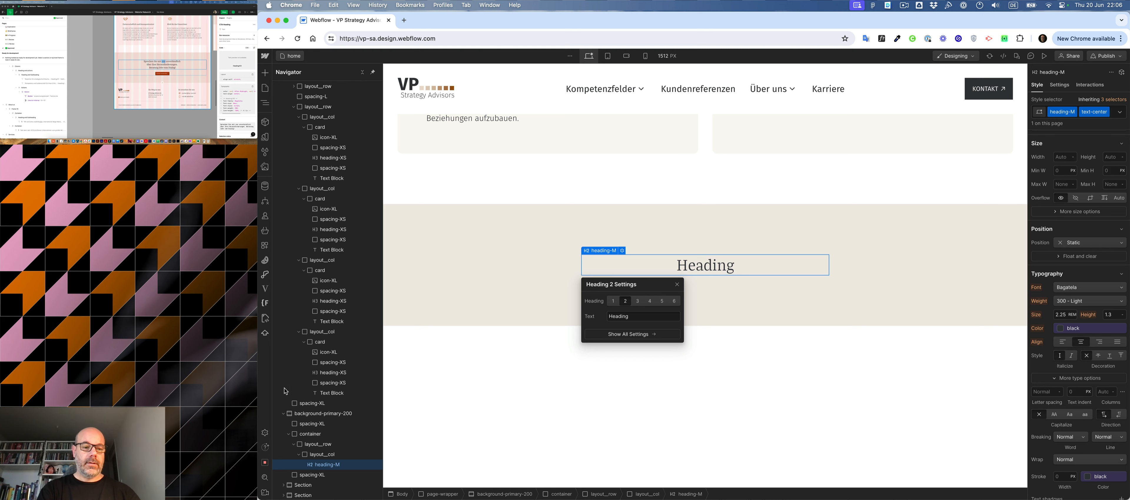
# - Add the layout__vertical and layout__align-center combo classes to the column that holds the heading
pyautogui.click(322, 455)
pyautogui.press('super+Return')
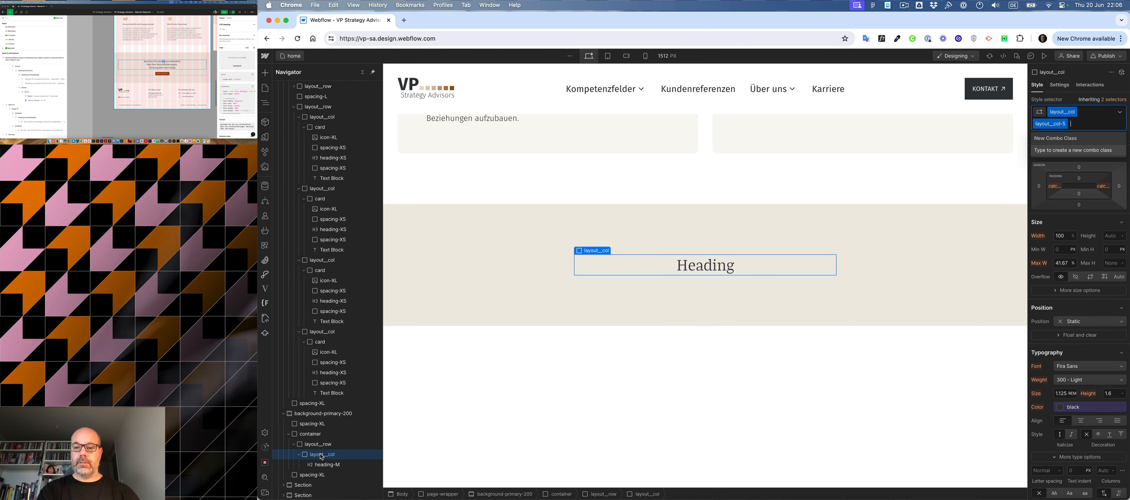
pyautogui.write('ver')
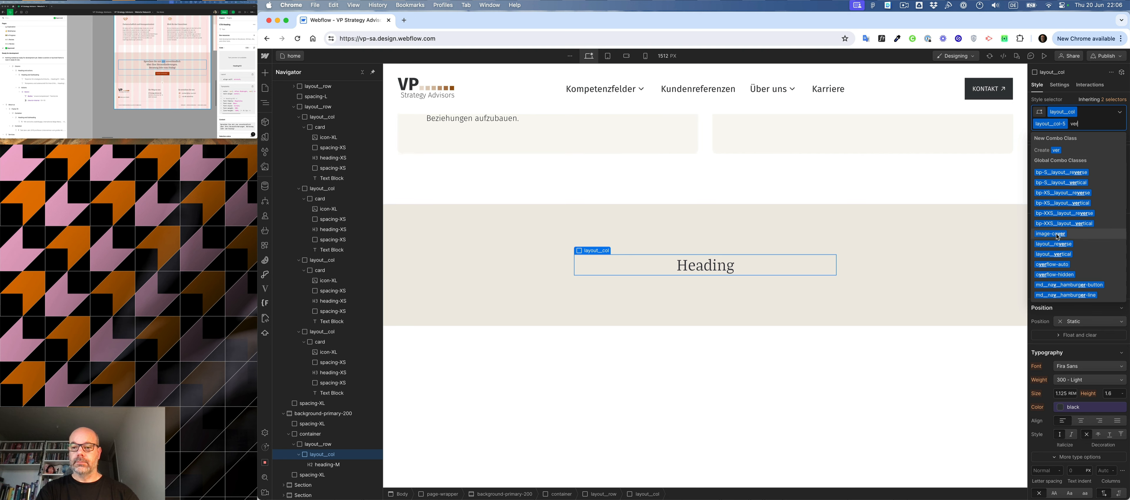
pyautogui.click(1055, 254)
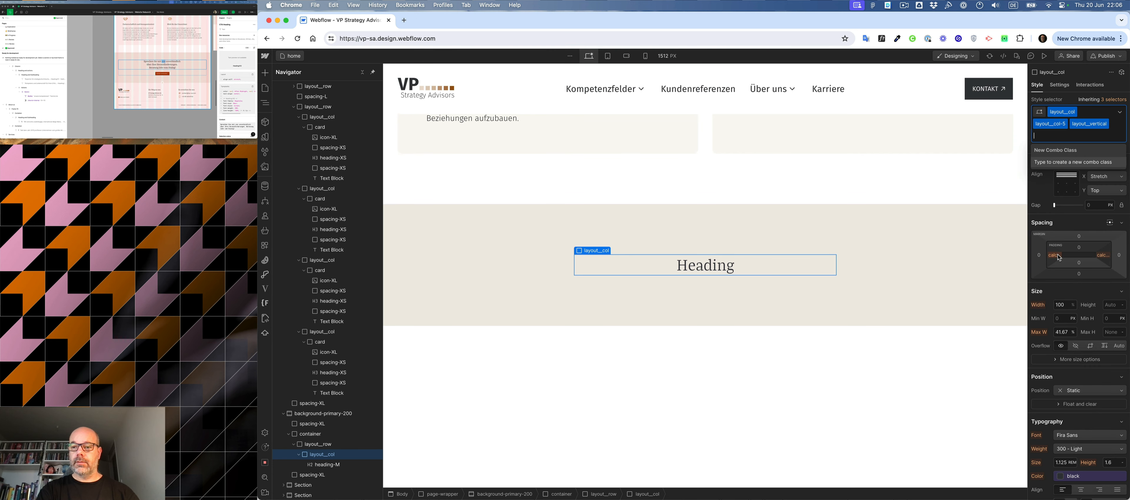
pyautogui.write('cent')
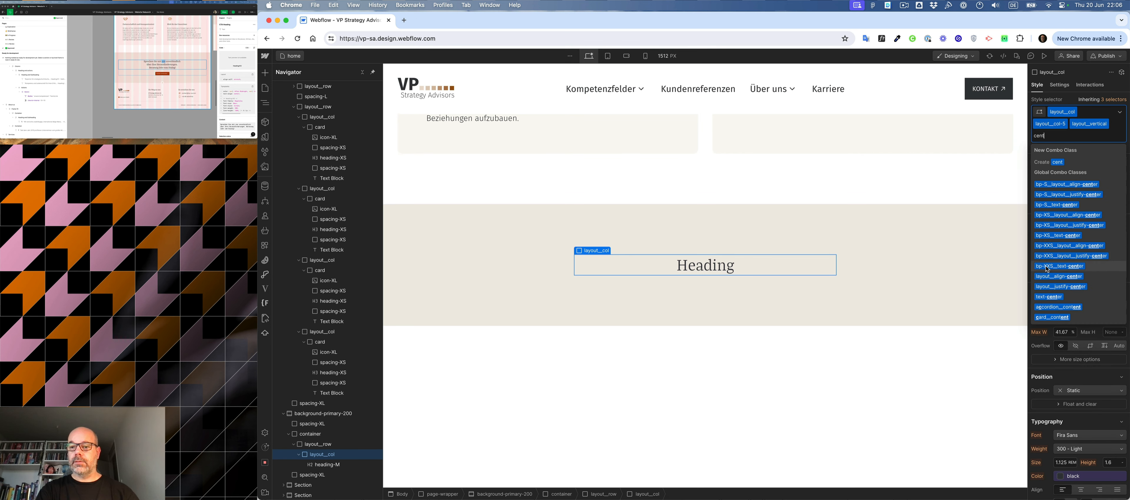
pyautogui.click(1053, 277)
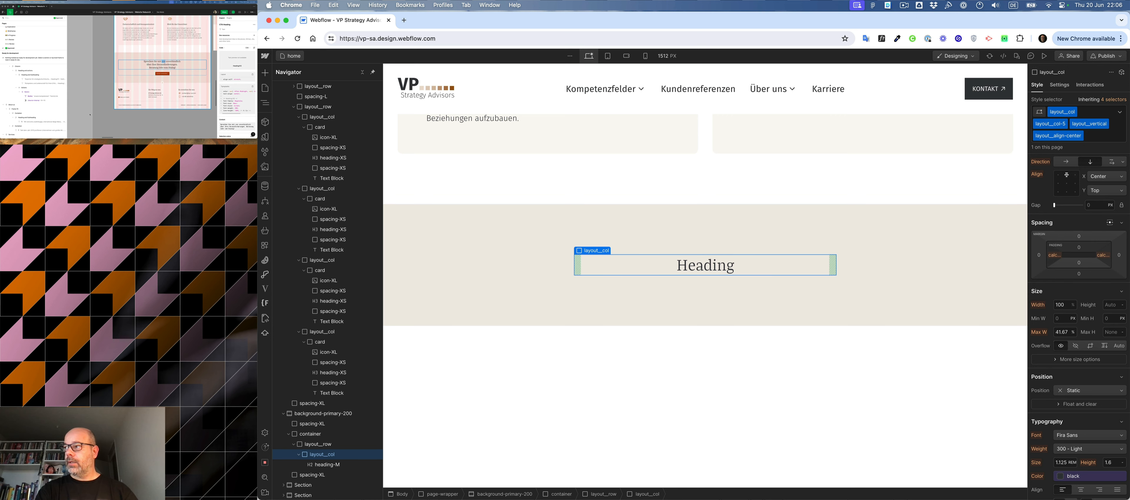
# - Add a div block with the spacing-S class below the heading in the call-to-action column
pyautogui.click(161, 74)
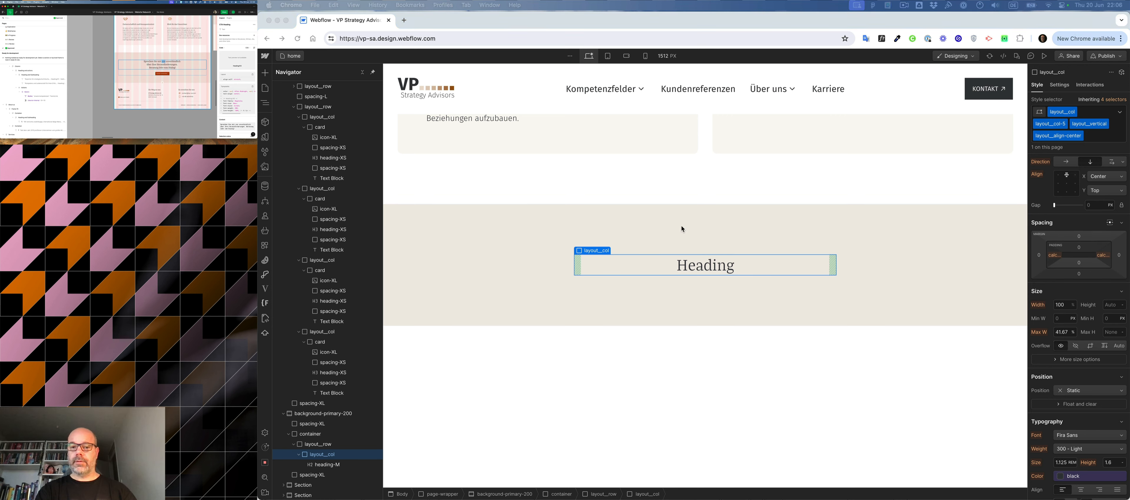
pyautogui.click(726, 271)
pyautogui.press('super+e')
pyautogui.write('div')
pyautogui.press('Return')
pyautogui.press('super+Return')
pyautogui.write('spacing-s')
pyautogui.press('Return')
pyautogui.click(750, 275)
pyautogui.press('super+e')
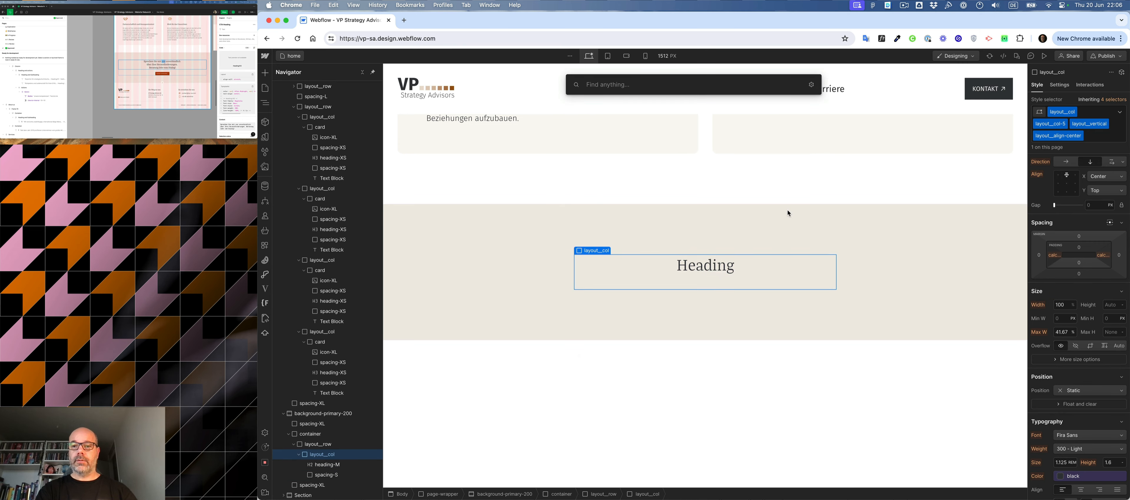
pyautogui.press('Escape')
# - Copy the "Mehr über uns erfahren" button from higher up the page and paste it below the spacing-S div
pyautogui.scroll(15, 934, 181)
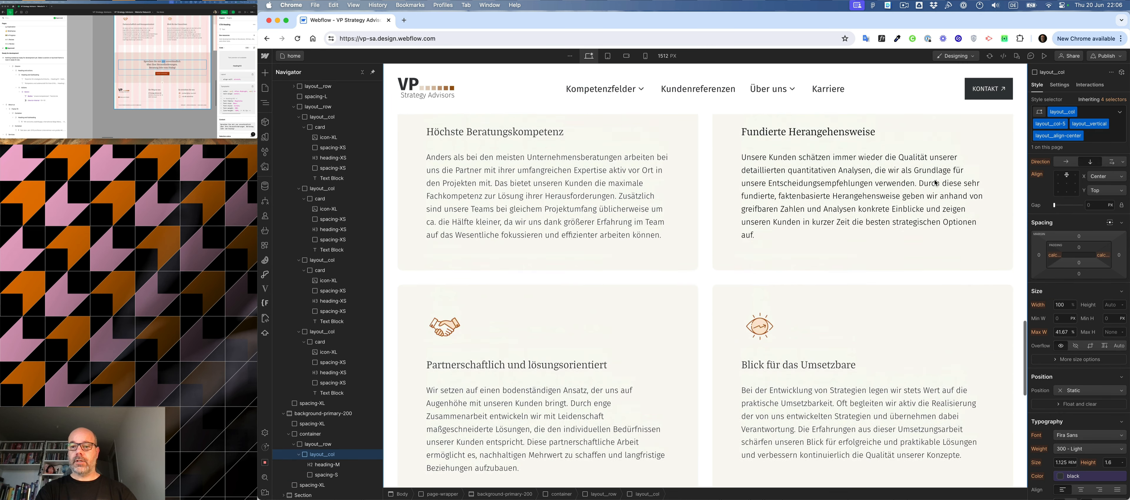
pyautogui.click(935, 182)
pyautogui.press('super+c')
pyautogui.scroll(-15, 935, 182)
pyautogui.click(750, 334)
pyautogui.press('super+v')
# - Replace the pasted button's label with "Kontakt aufnehmen" from the design mockup
pyautogui.doubleClick(162, 74)
pyautogui.click(697, 366)
pyautogui.doubleClick(698, 366)
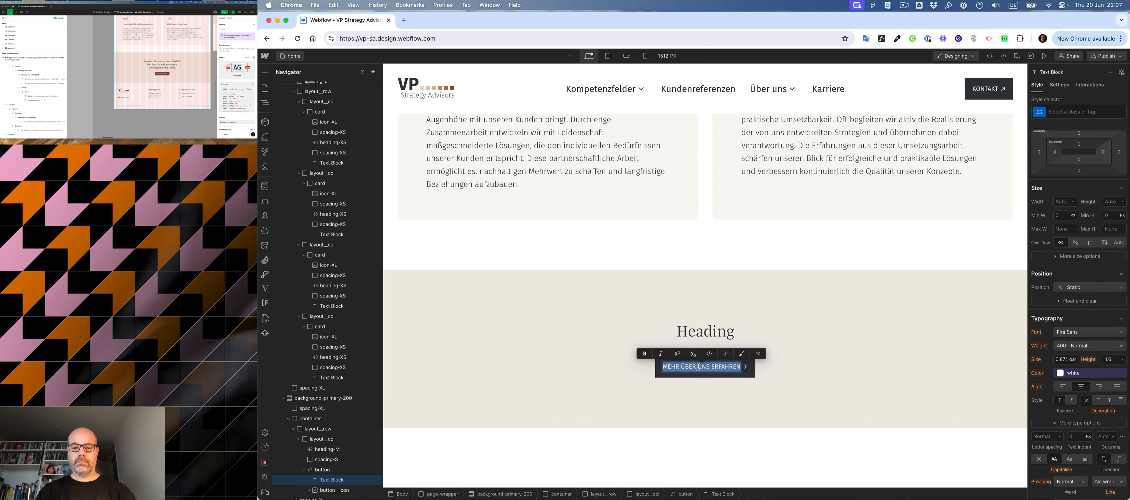
pyautogui.press('super+v')
# - Replace the placeholder heading with the mockup's "Sprechen Sie mit uns unverbindlich über Ihre Herausforderungen. Beratung lebt vom Dialog!" and finish text editing
pyautogui.click(161, 66)
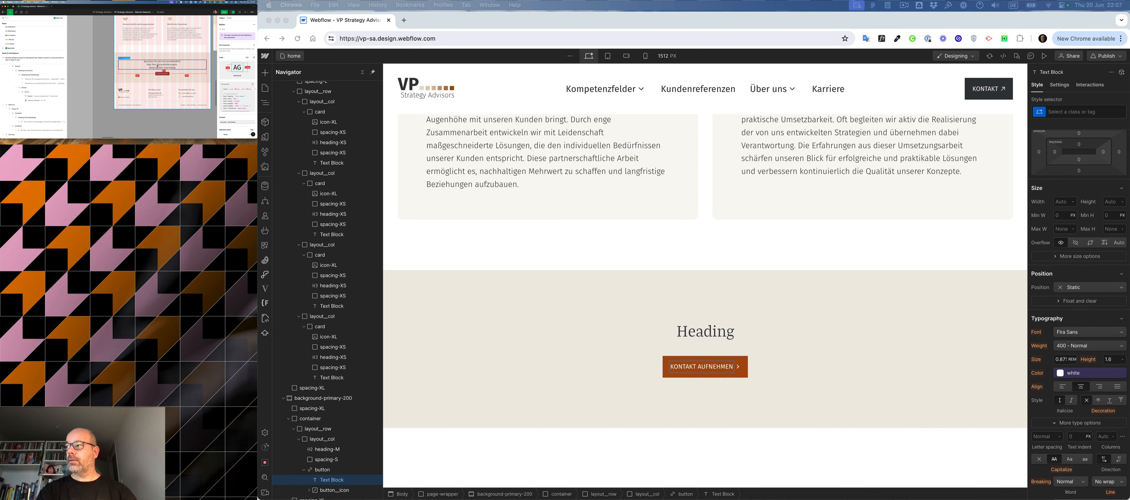
pyautogui.tripleClick(157, 65)
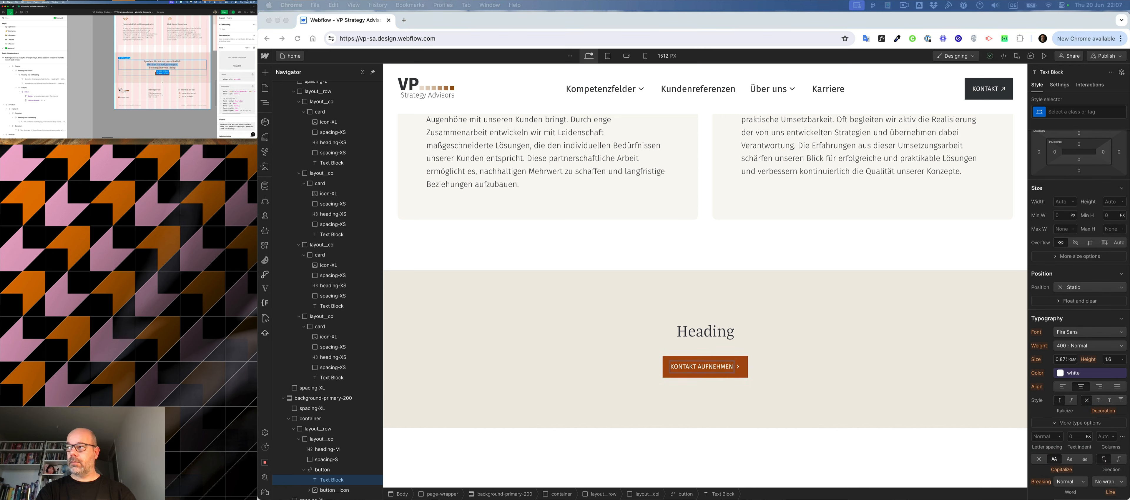
pyautogui.press('super+a')
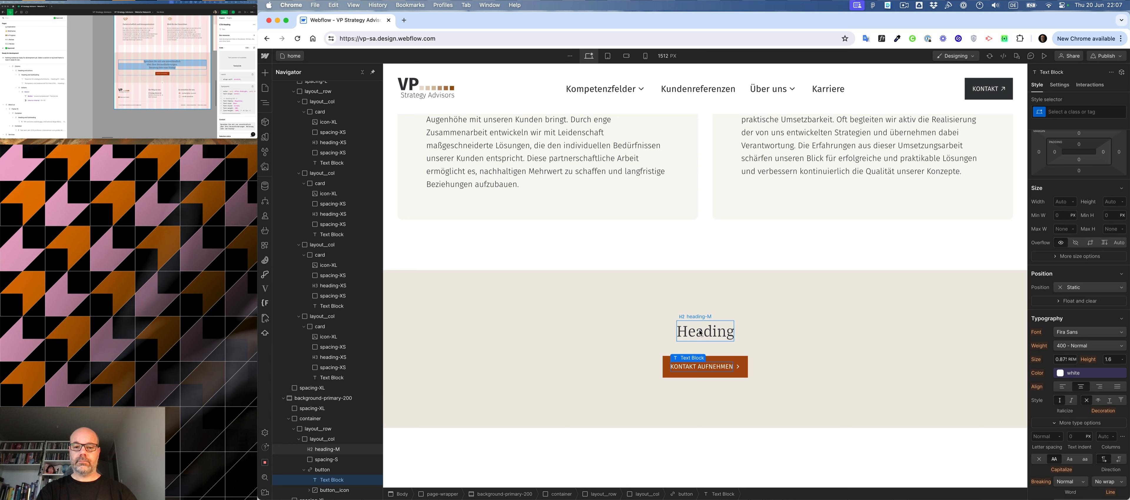
pyautogui.click(701, 332)
pyautogui.doubleClick(701, 332)
pyautogui.press('super+v')
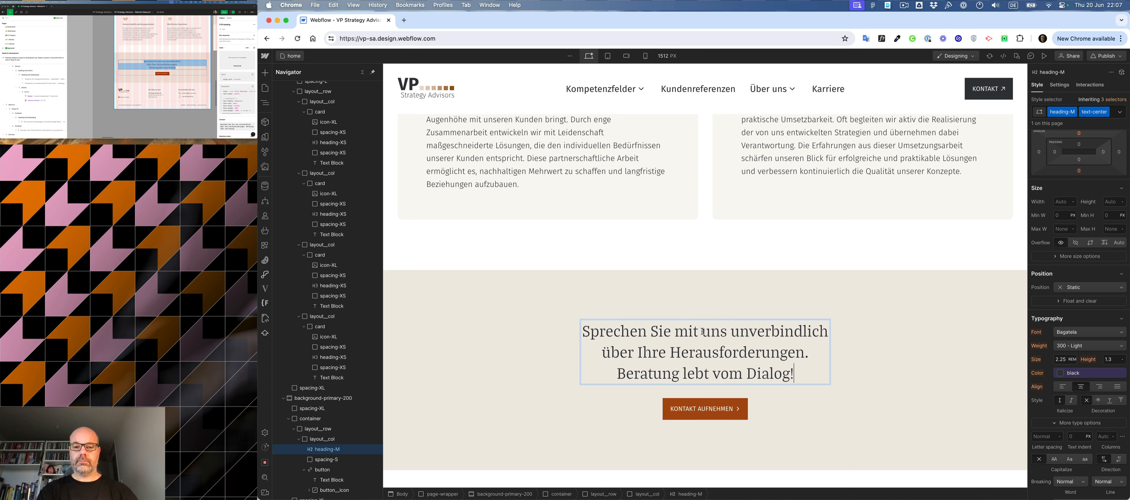
pyautogui.press('super+Left')
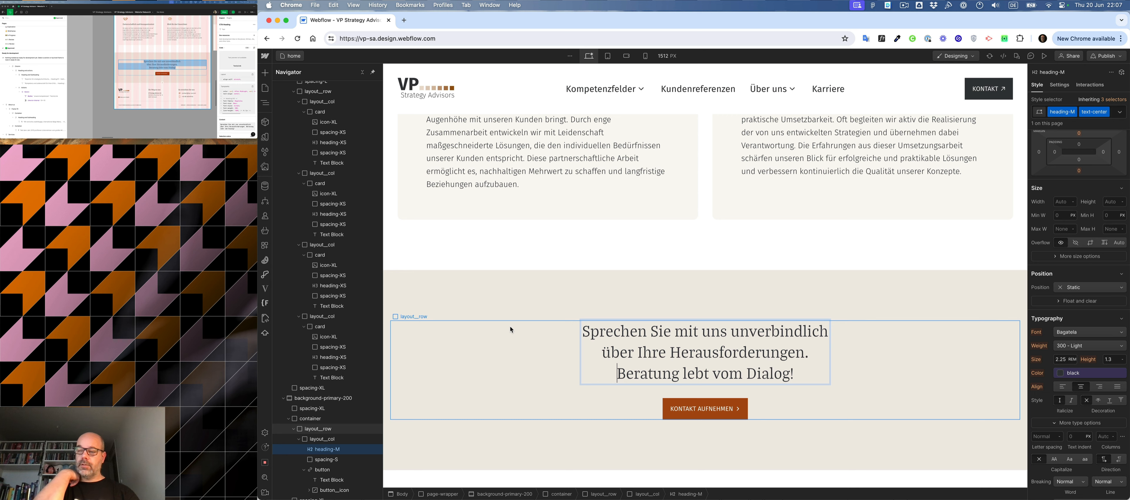
pyautogui.click(520, 344)
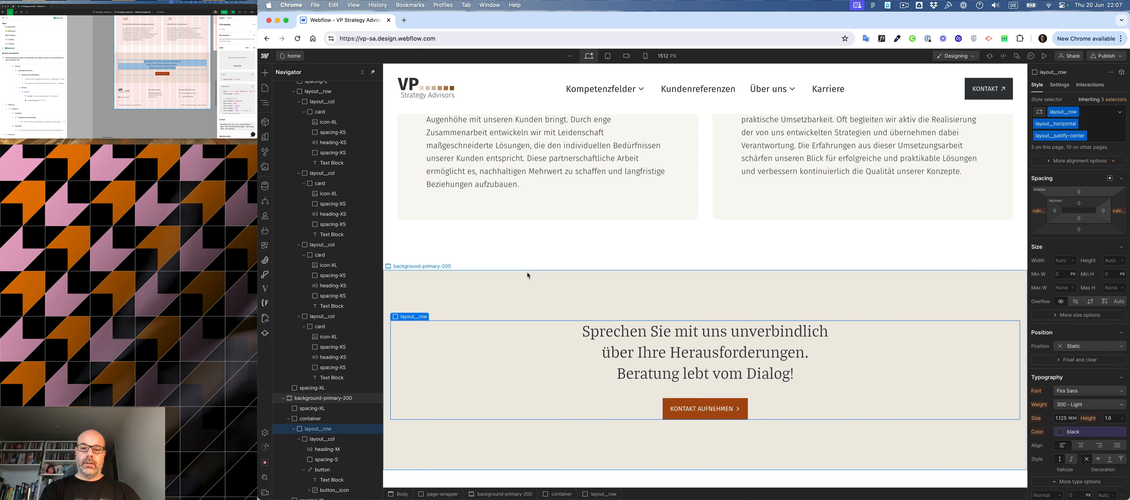
pyautogui.click(527, 273)
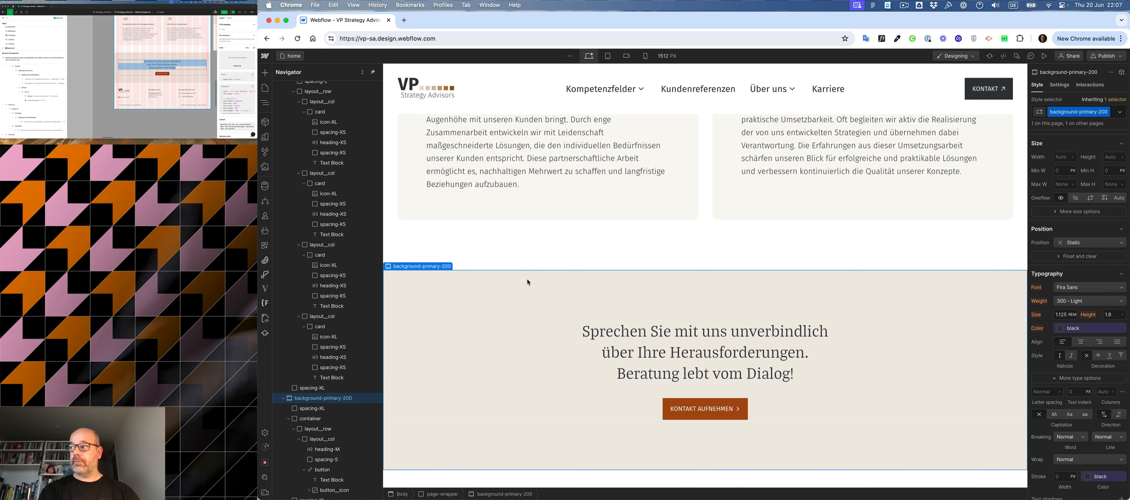
# - Delete the surplus empty sections below the call-to-action, keeping only one
pyautogui.scroll(-5, 556, 254)
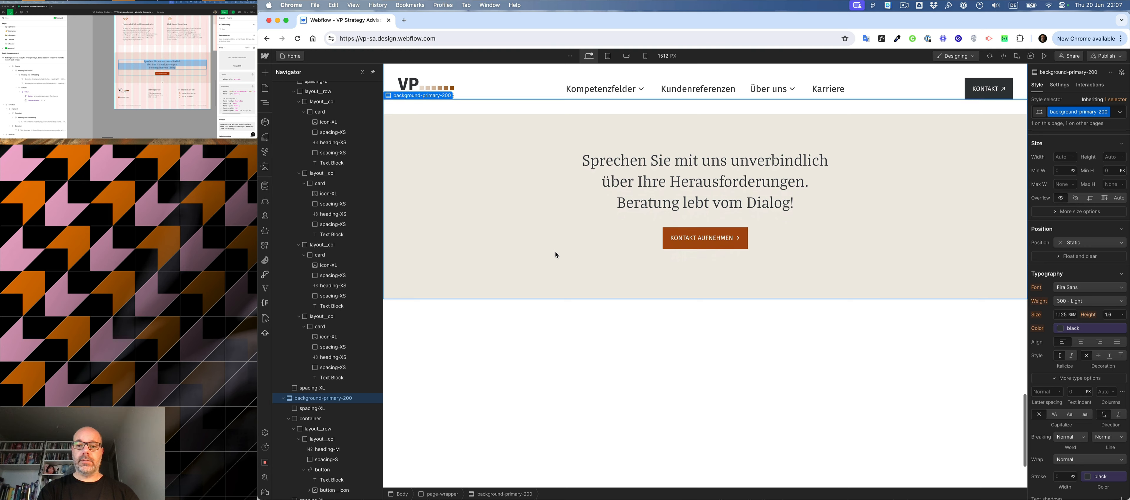
pyautogui.click(525, 325)
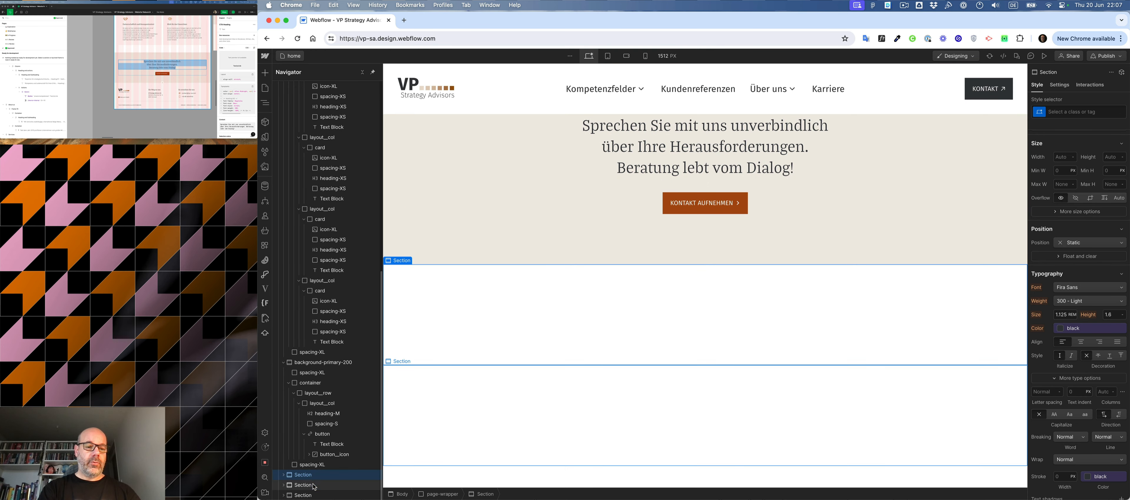
pyautogui.click(302, 484)
pyautogui.press('Delete')
# - Create the footer class on the remaining empty section
pyautogui.press('super+Return')
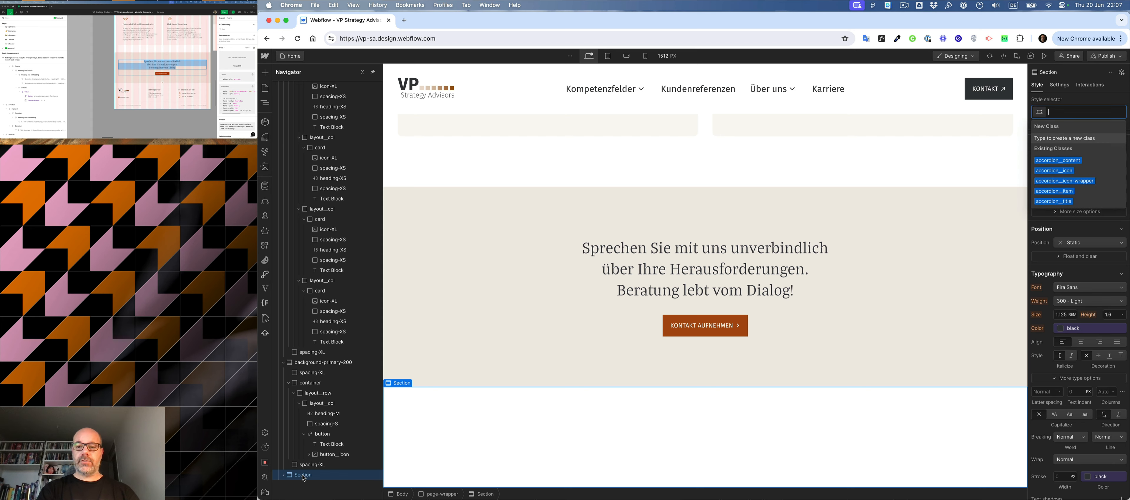
pyautogui.write('footer')
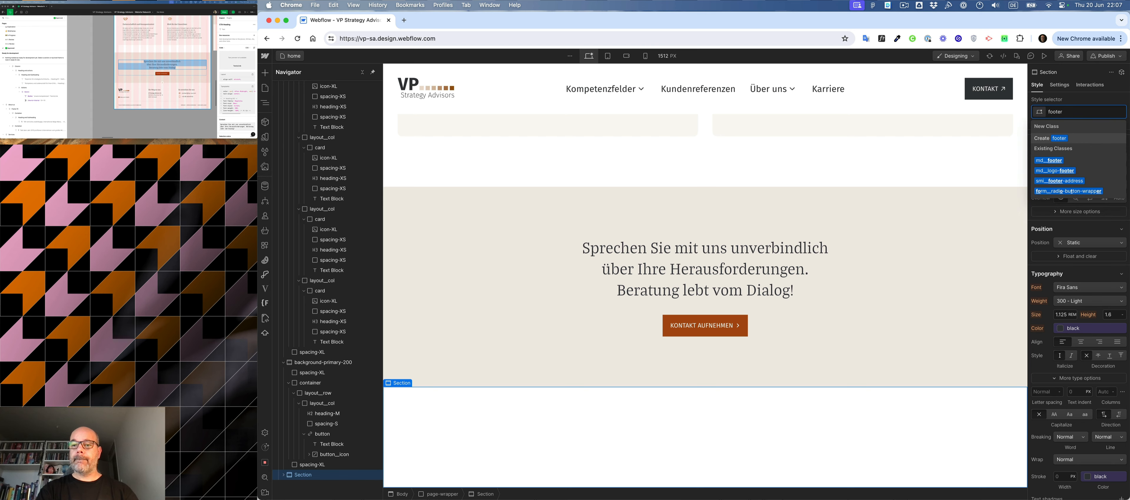
pyautogui.press('Return')
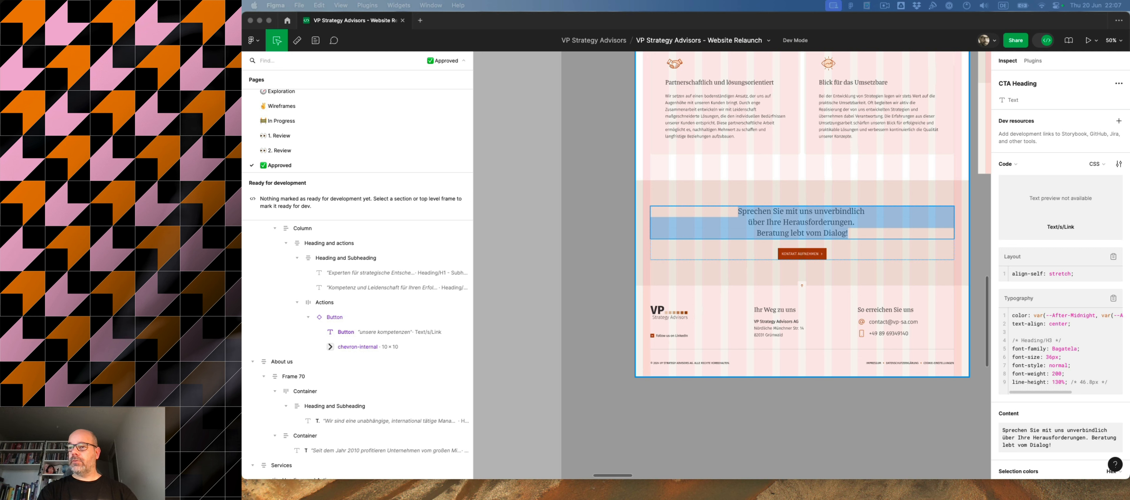
# - Inspect the Footer Dark component's padding, layout and background colour in the Figma mockup
pyautogui.click(730, 302)
pyautogui.click(730, 302)
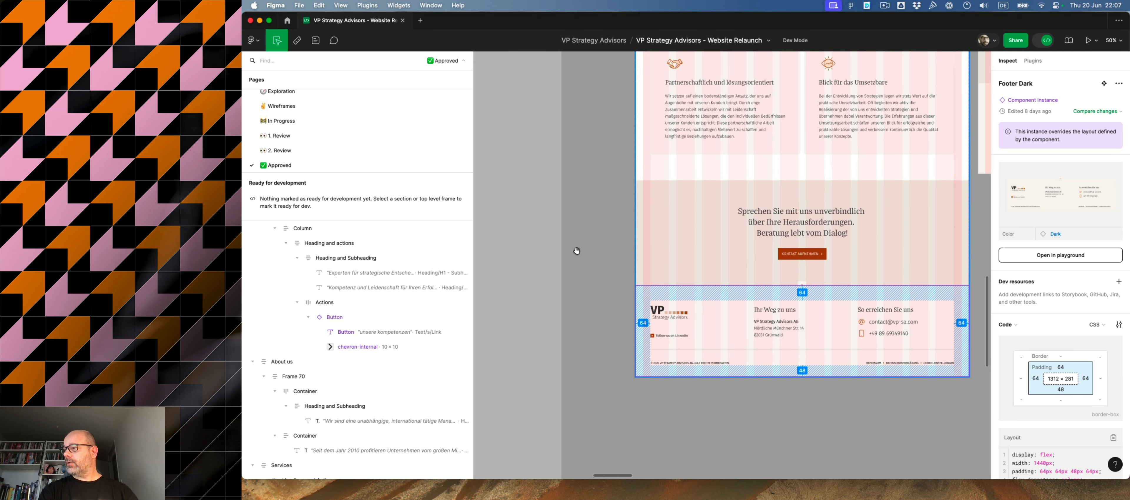
pyautogui.scroll(-5, 1078, 335)
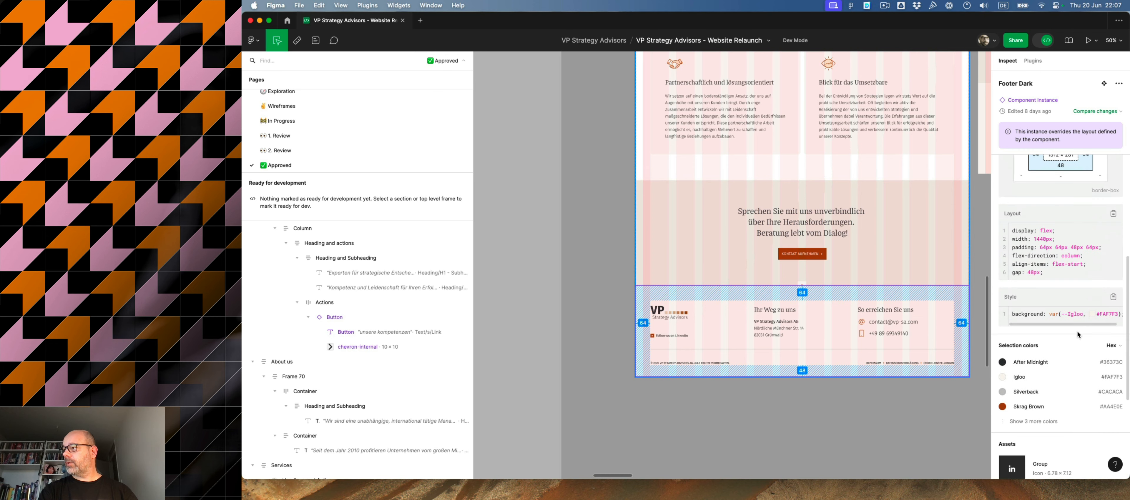
pyautogui.scroll(1, 1078, 335)
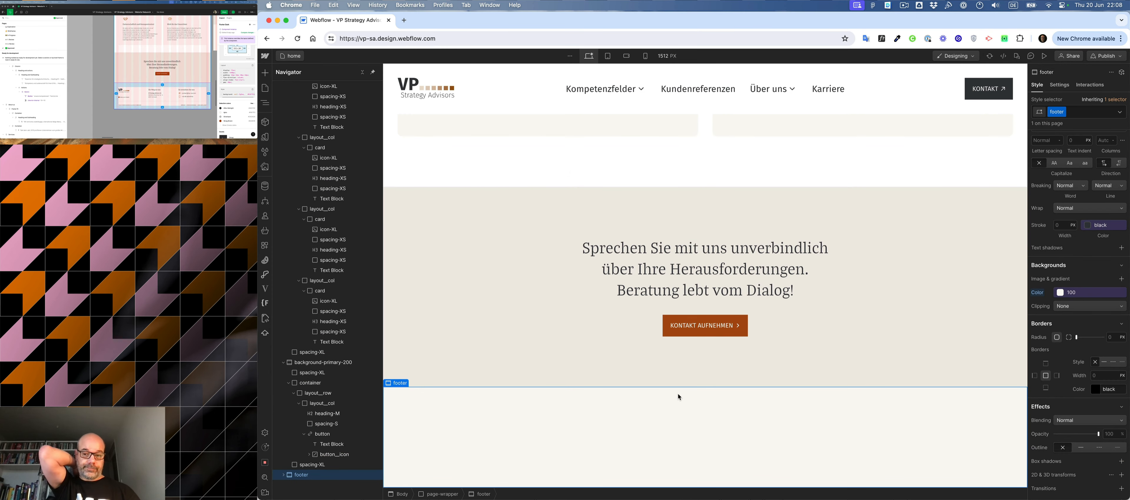
# - Replace the spacing-XL class on the footer's upper spacer with spacing-L
pyautogui.click(282, 476)
pyautogui.click(309, 486)
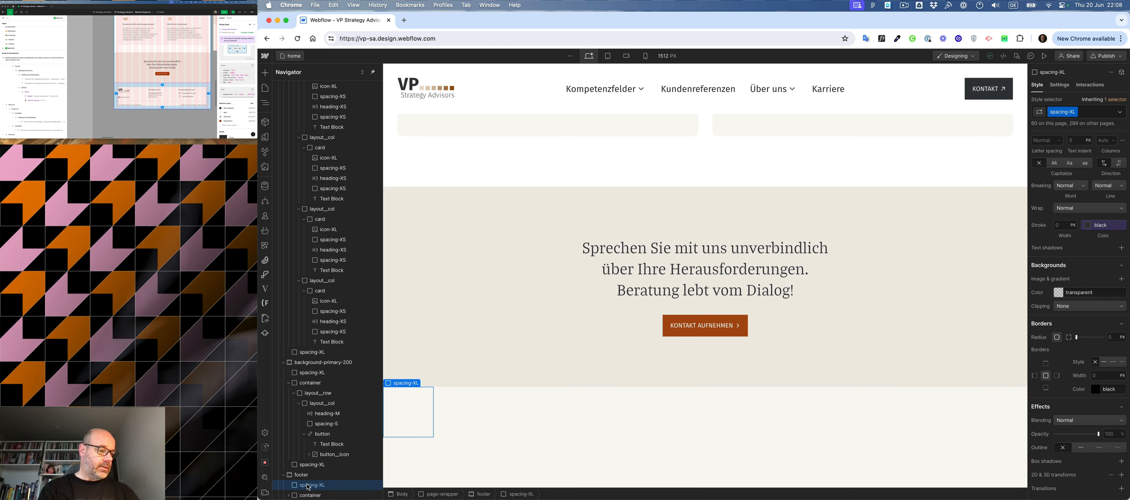
pyautogui.press('super+Return')
pyautogui.press('BackSpace')
pyautogui.write('s')
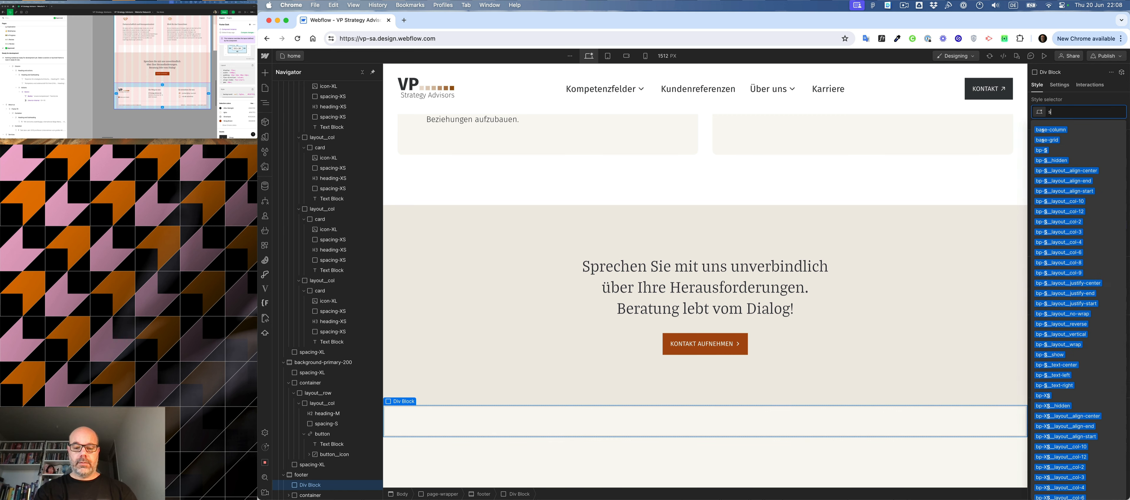
pyautogui.write('pac')
pyautogui.press('Down')
pyautogui.press('Return')
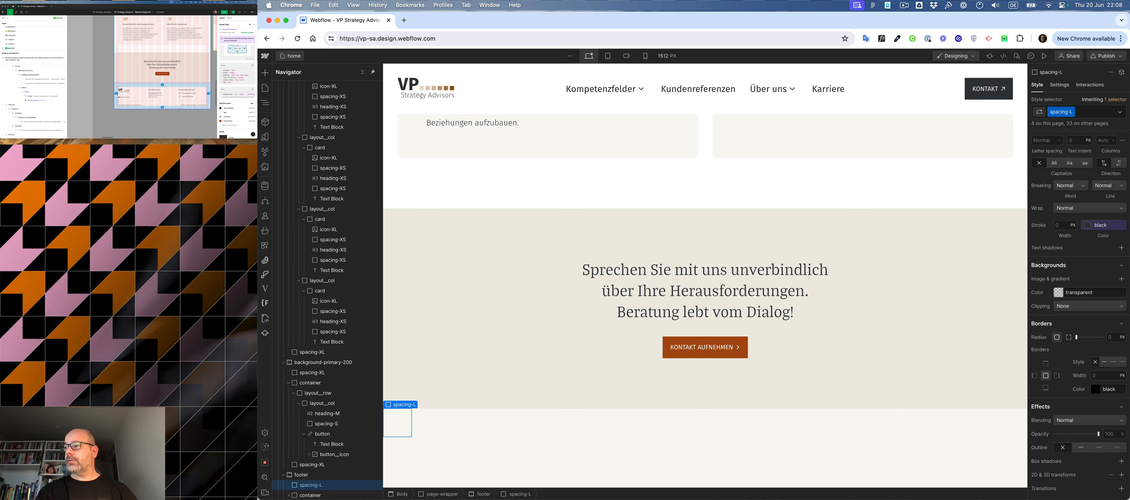
# - Replace the spacing-XL class on the footer's lower spacer with spacing-M
pyautogui.scroll(-1, 322, 452)
pyautogui.click(314, 495)
pyautogui.press('super+Return')
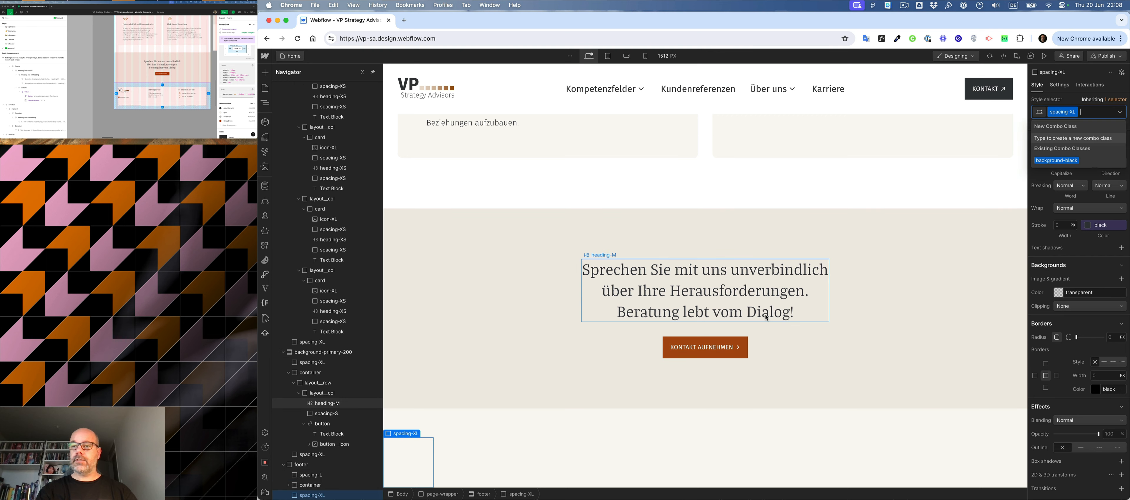
pyautogui.press('BackSpace')
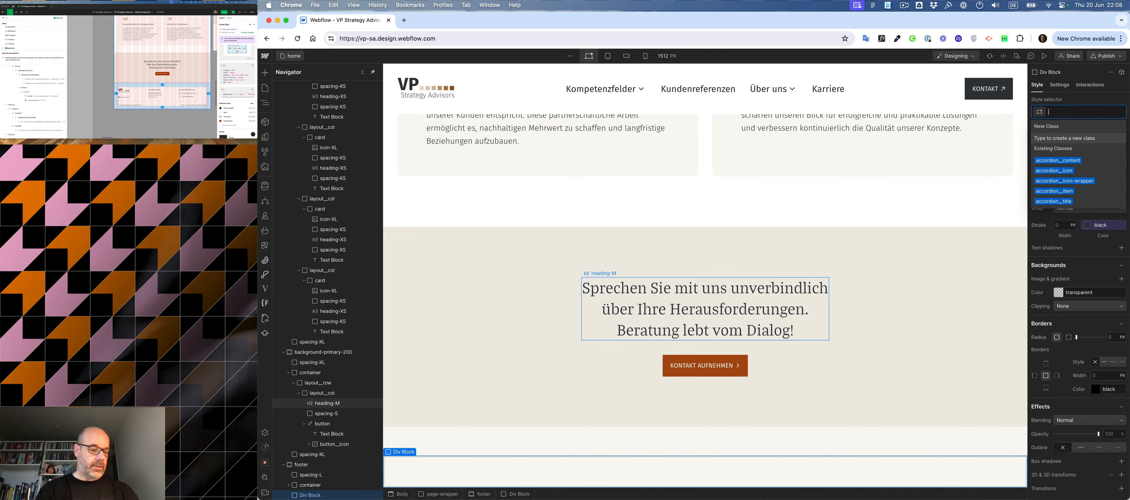
pyautogui.write('spa')
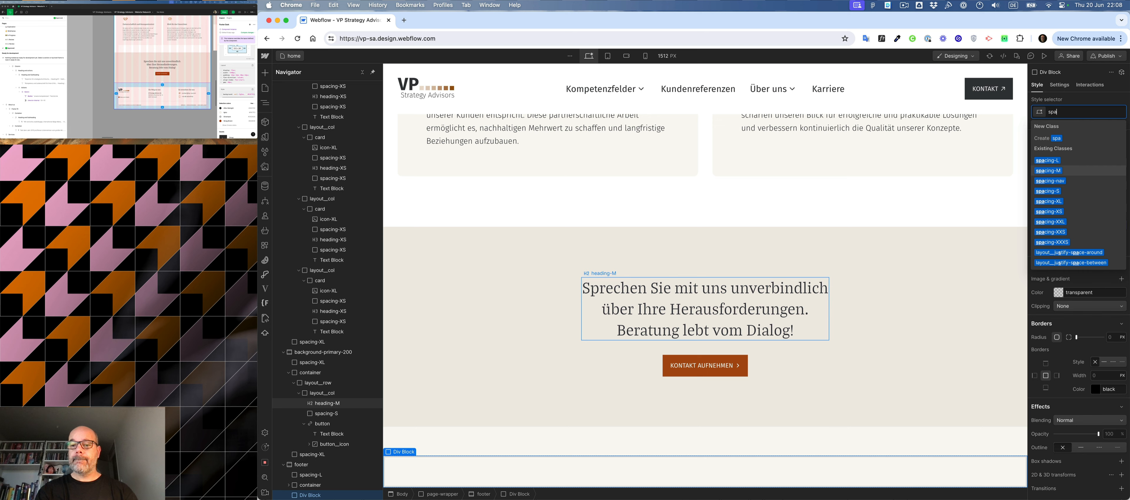
pyautogui.press('Return')
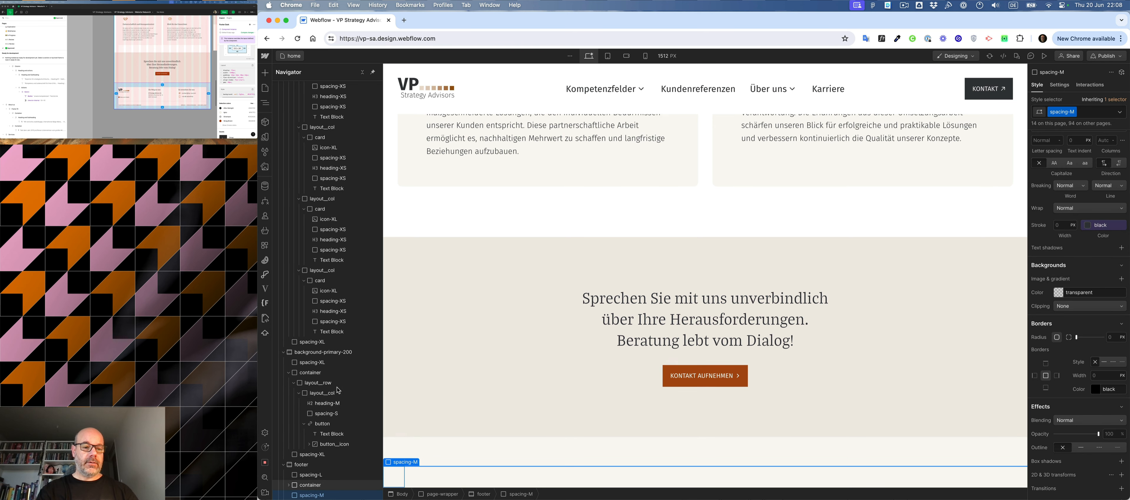
# - Place copies of the spacing-L spacer inside the footer container, above the first layout row and between the two rows
pyautogui.click(287, 486)
pyautogui.click(314, 485)
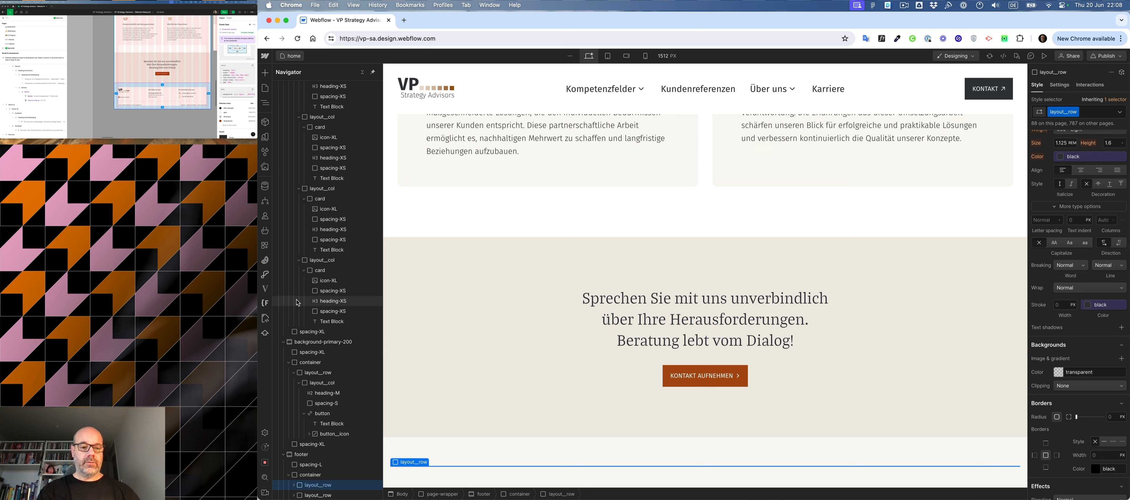
pyautogui.press('super+d')
pyautogui.moveTo(310, 454); pyautogui.dragTo(317, 472)
pyautogui.moveTo(315, 471); pyautogui.dragTo(315, 473)
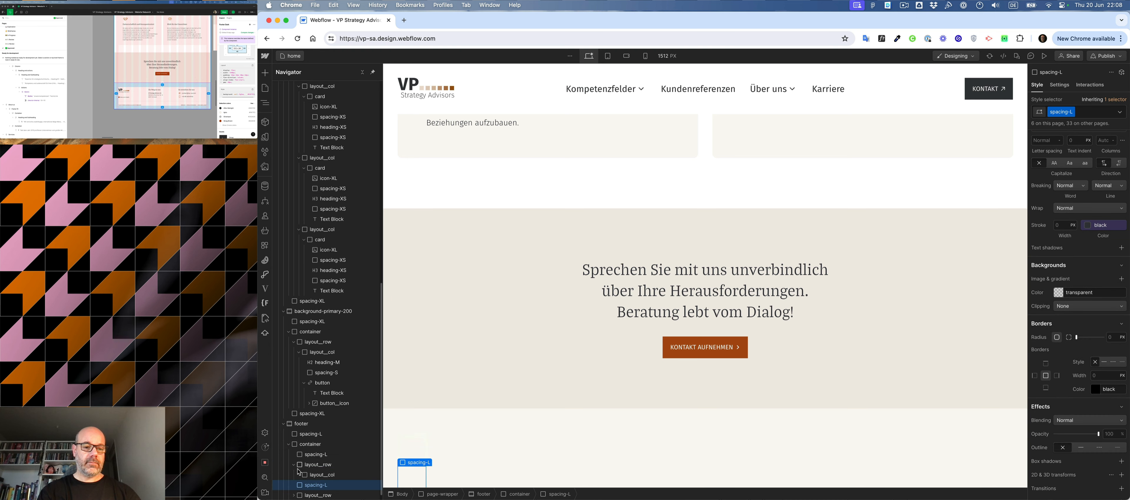
# - Check the footer's inner spacing in the Figma mockup and replace spacing-L on the container's first spacer with spacing-XS
pyautogui.click(151, 88)
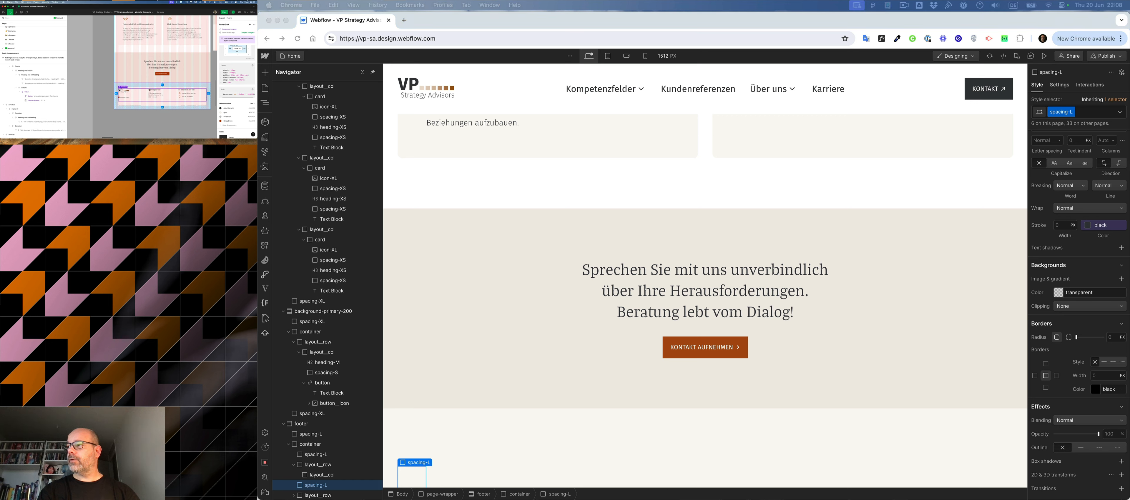
pyautogui.click(14, 126)
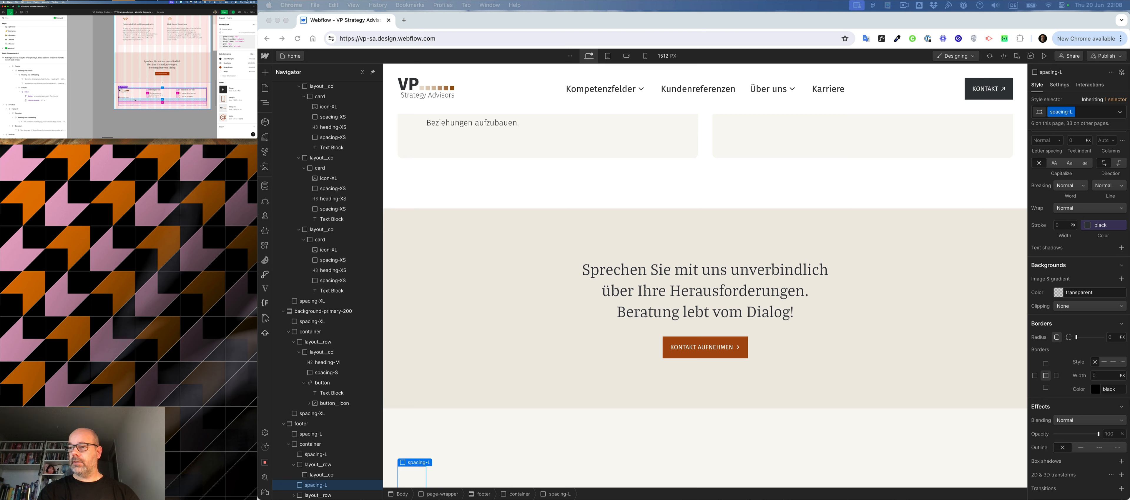
pyautogui.scroll(-1, 285, 408)
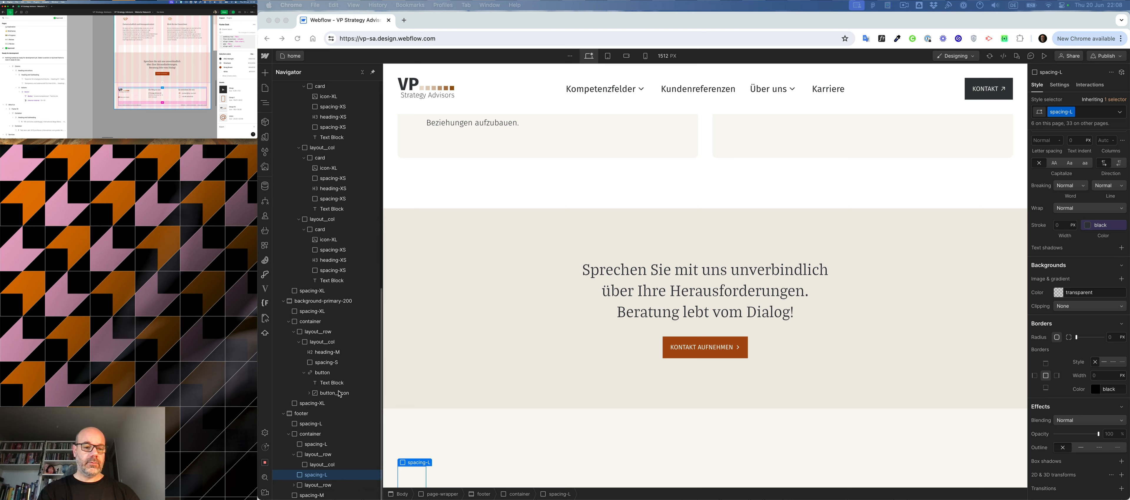
pyautogui.click(314, 446)
pyautogui.click(314, 445)
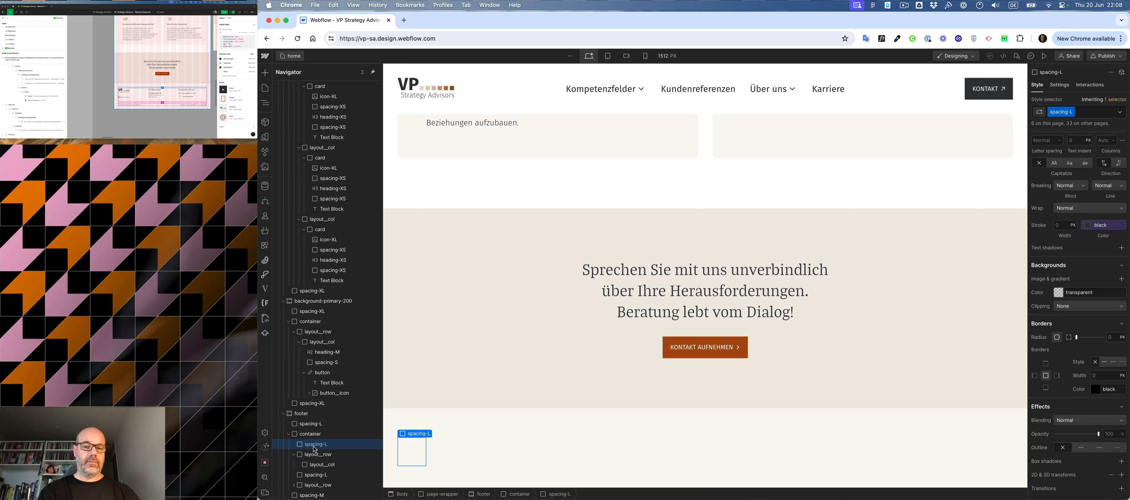
pyautogui.press('super+Return')
pyautogui.press('BackSpace')
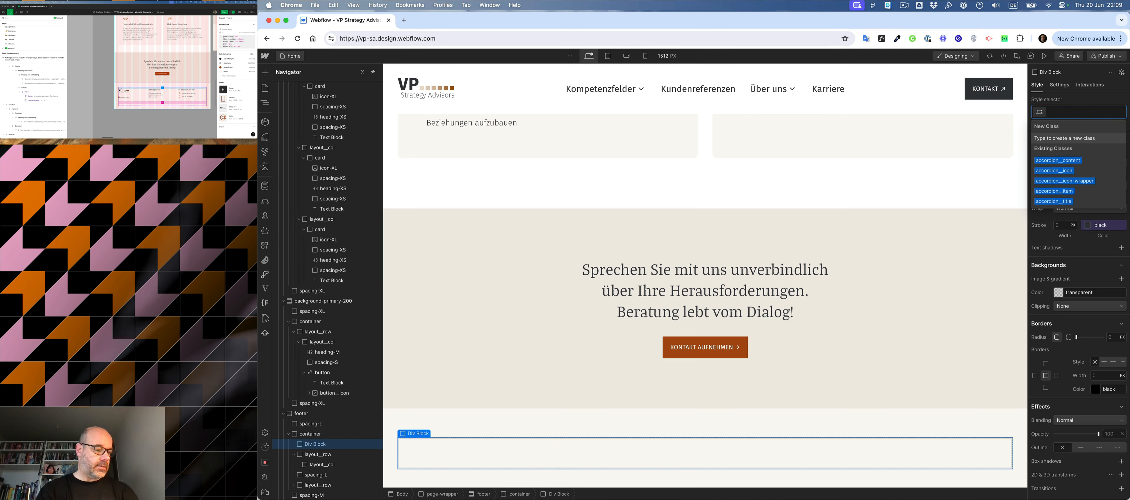
pyautogui.write('spa')
pyautogui.press('Down')
pyautogui.press('Down')
pyautogui.press('Down')
pyautogui.press('Down')
pyautogui.press('Down')
pyautogui.press('Down')
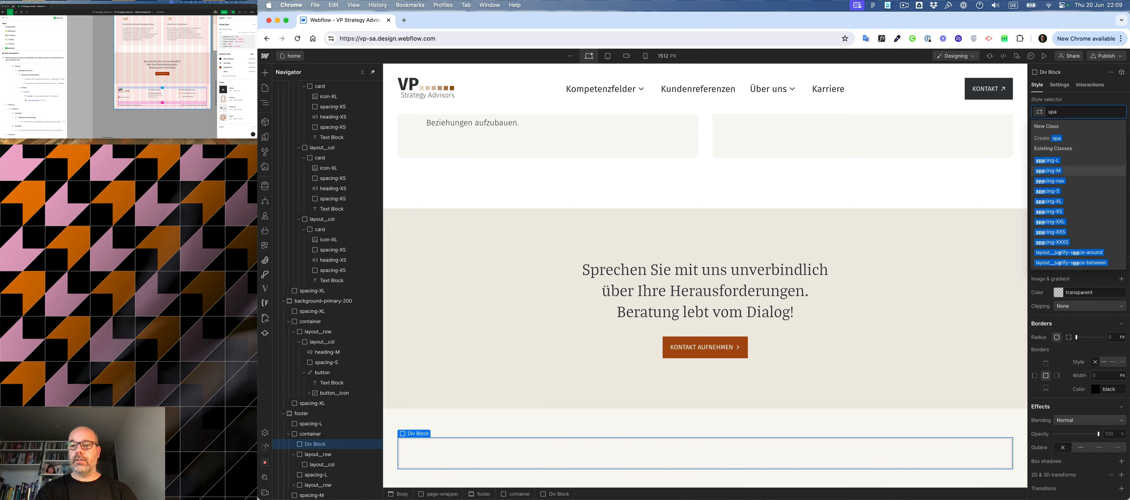
pyautogui.press('Return')
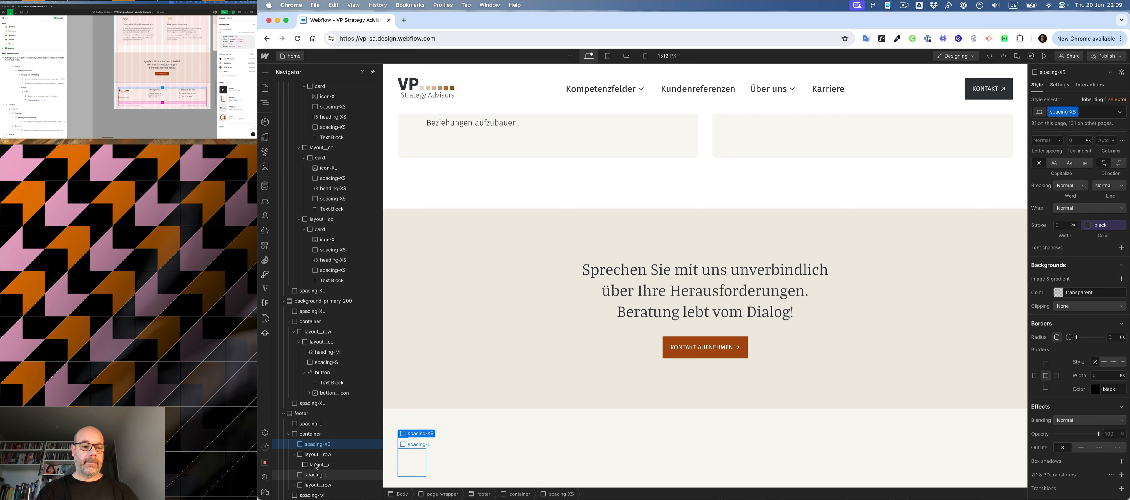
# - Replace the spacing-L class on the spacer between the footer's two layout rows with spacing-M
pyautogui.click(312, 476)
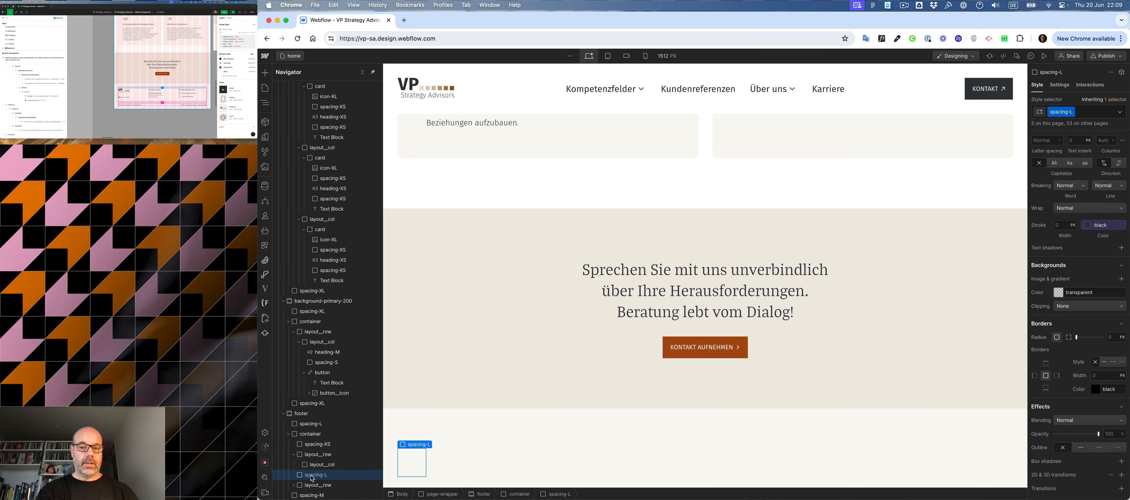
pyautogui.press('super+Return')
pyautogui.press('BackSpace')
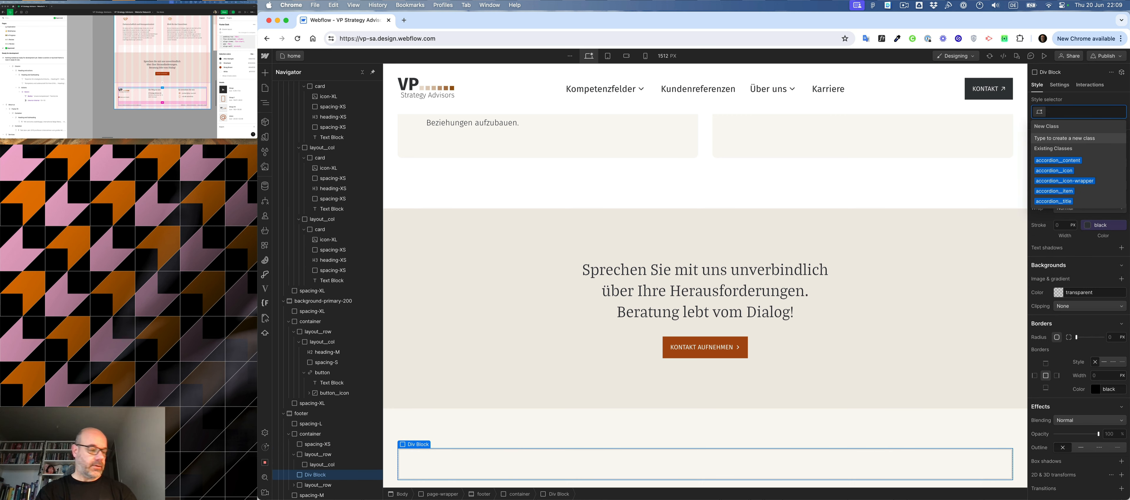
pyautogui.write('spacing-M')
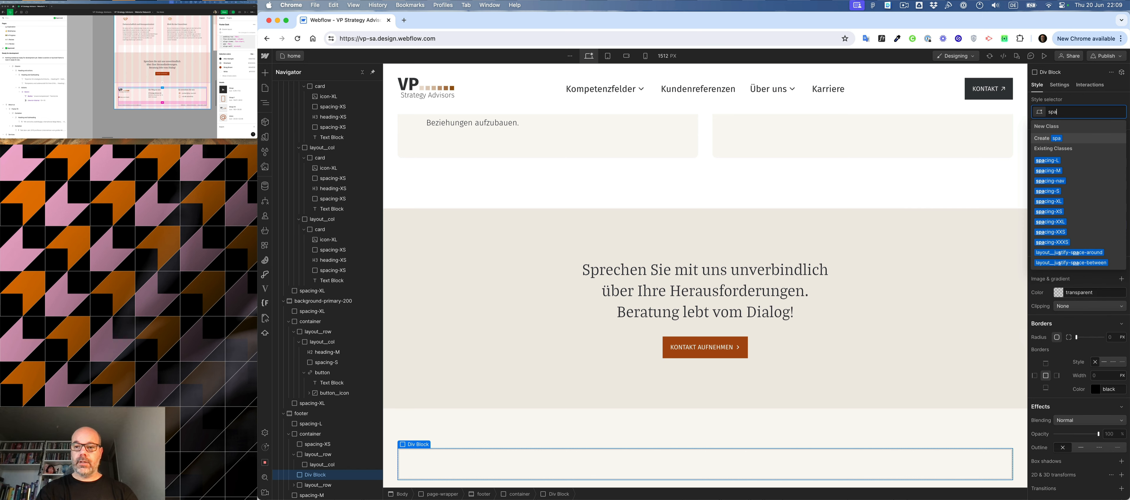
pyautogui.press('Return')
# - Duplicate the spacing-M spacer in the footer container and add a div with the HR class between the two copies
pyautogui.press('super+d')
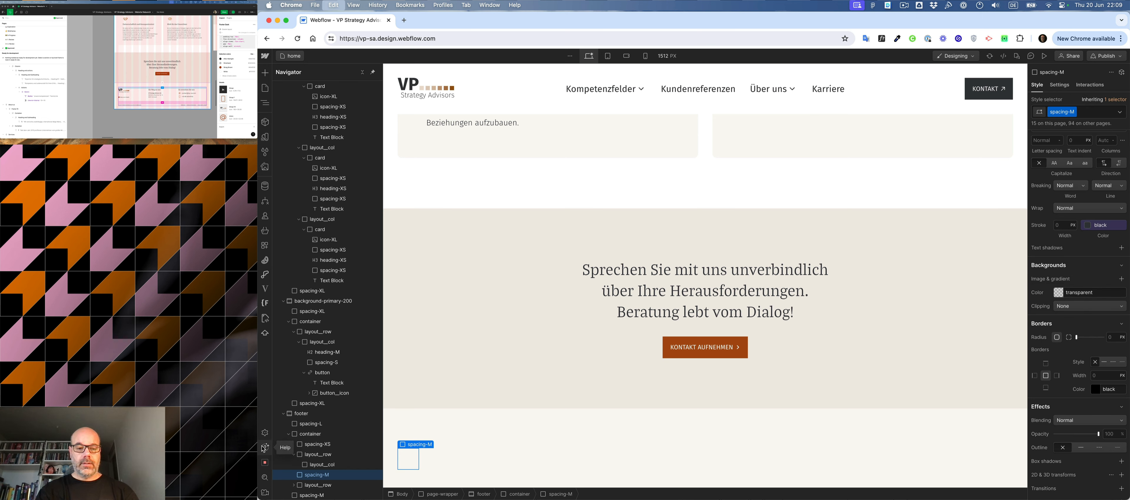
pyautogui.press('super+e')
pyautogui.write('div')
pyautogui.press('Return')
pyautogui.press('super+Return')
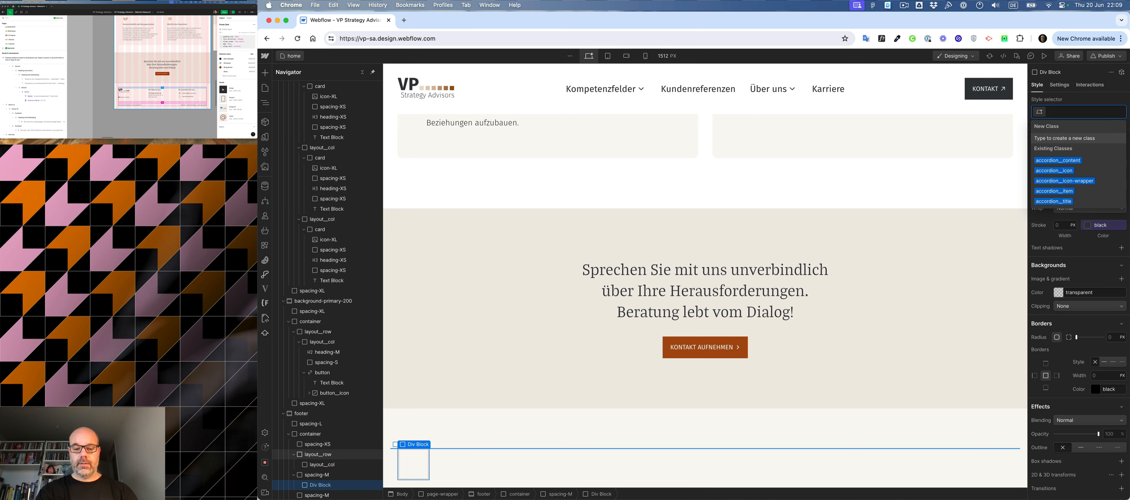
pyautogui.write('hr')
pyautogui.press('Return')
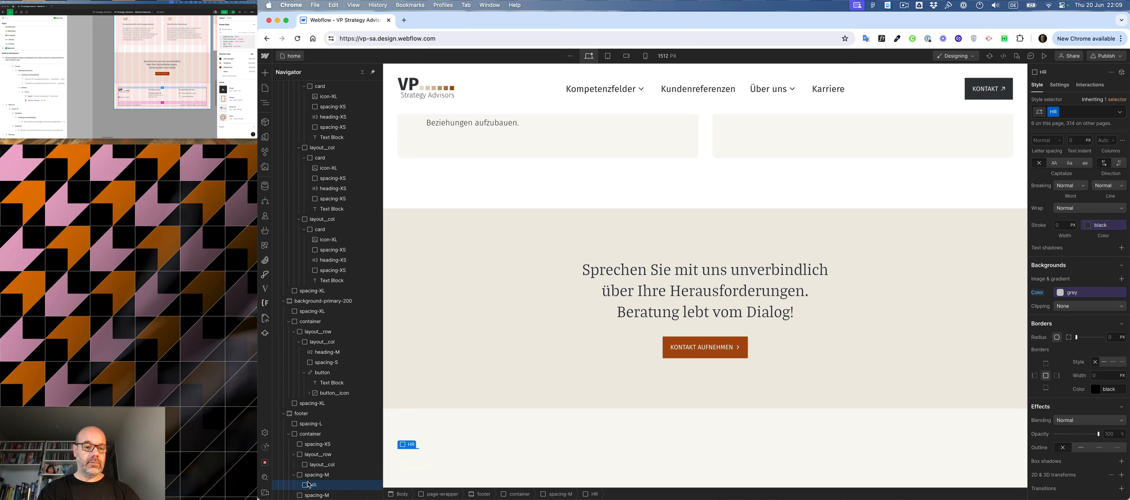
pyautogui.moveTo(319, 487); pyautogui.dragTo(292, 486)
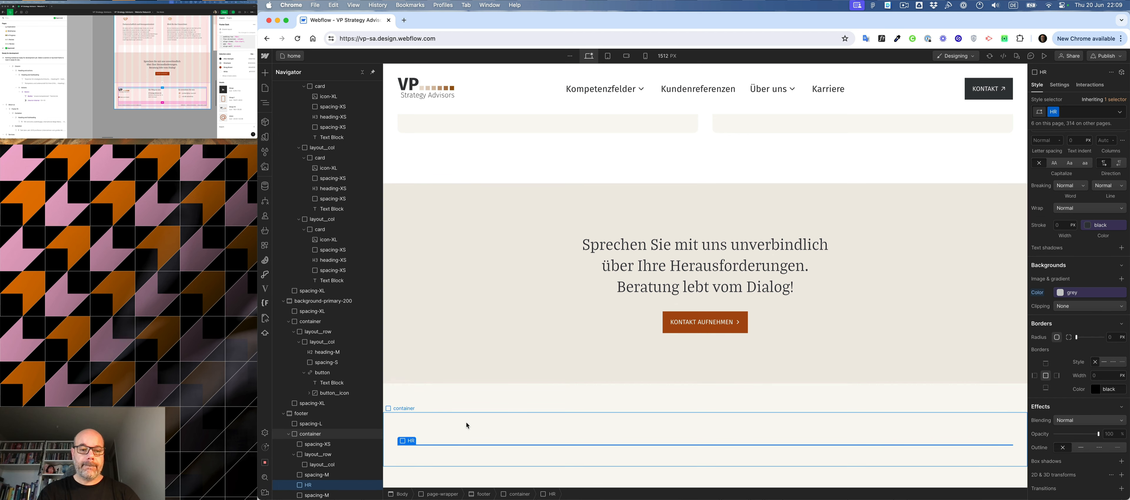
pyautogui.click(464, 359)
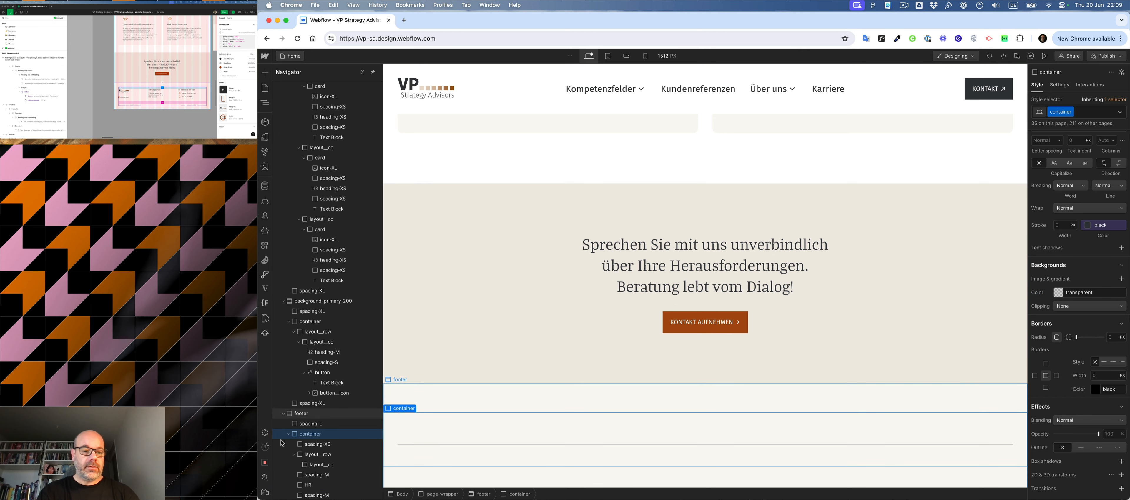
# - Add the layout__col-4 combo class to the column in the footer's first row and duplicate the column
pyautogui.click(315, 466)
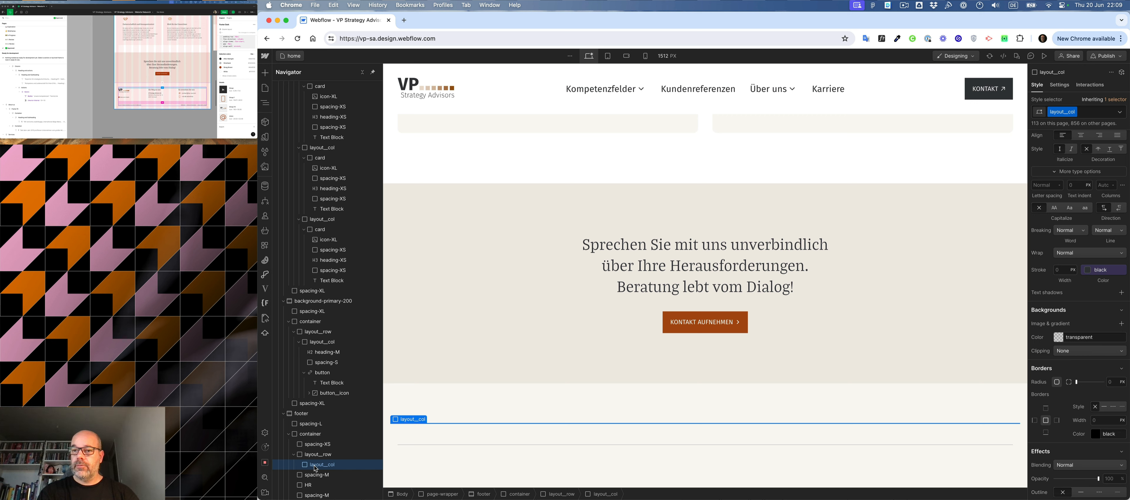
pyautogui.press('super+Return')
pyautogui.write('4')
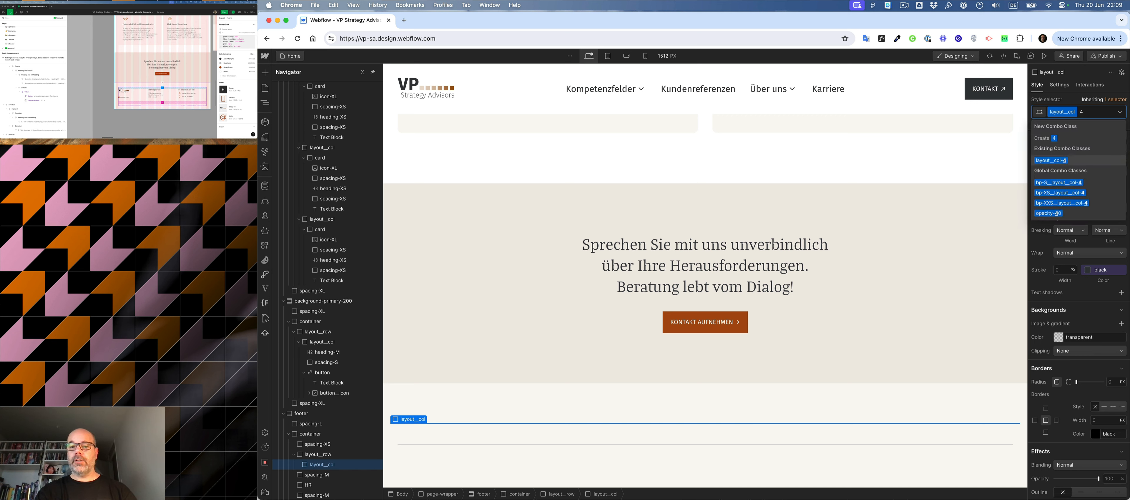
pyautogui.press('Return')
pyautogui.press('super+d')
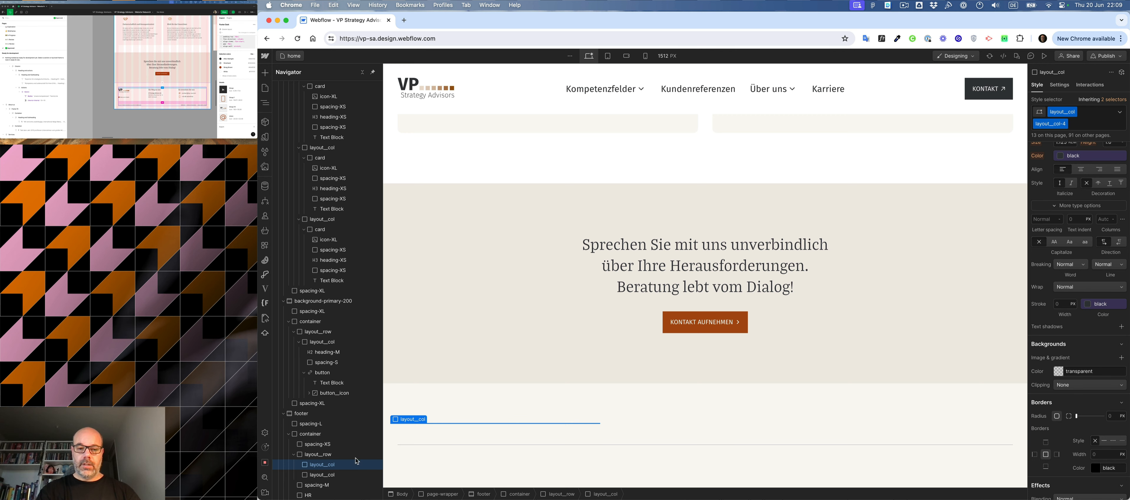
# - Insert an image element in the first footer column and assign it the orange VP logo.svg asset
pyautogui.press('super+k')
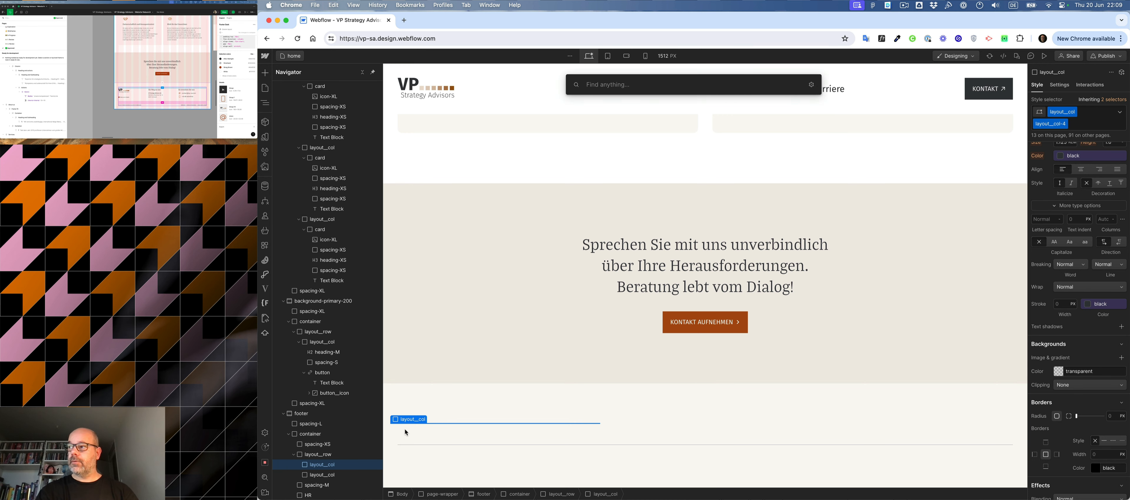
pyautogui.write('im')
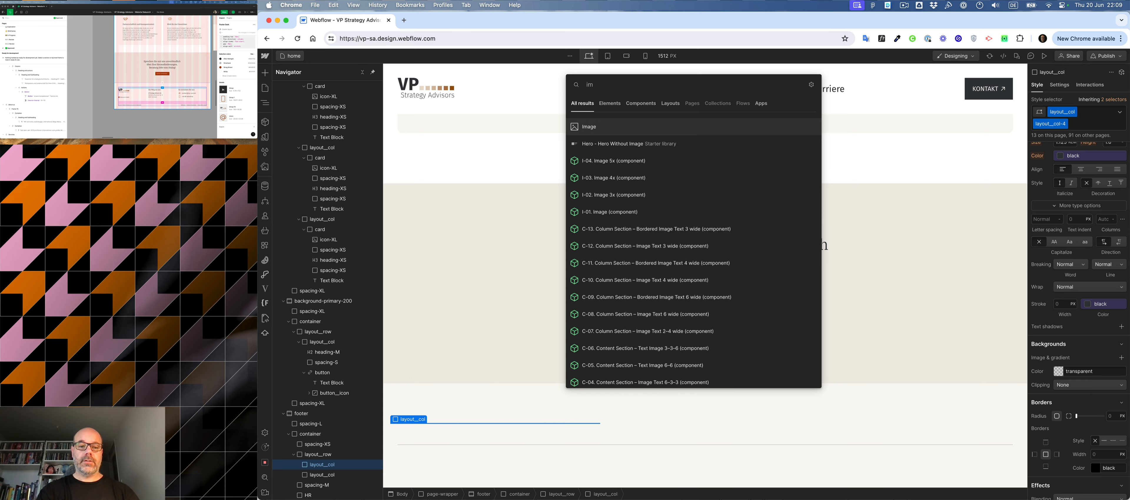
pyautogui.press('Return')
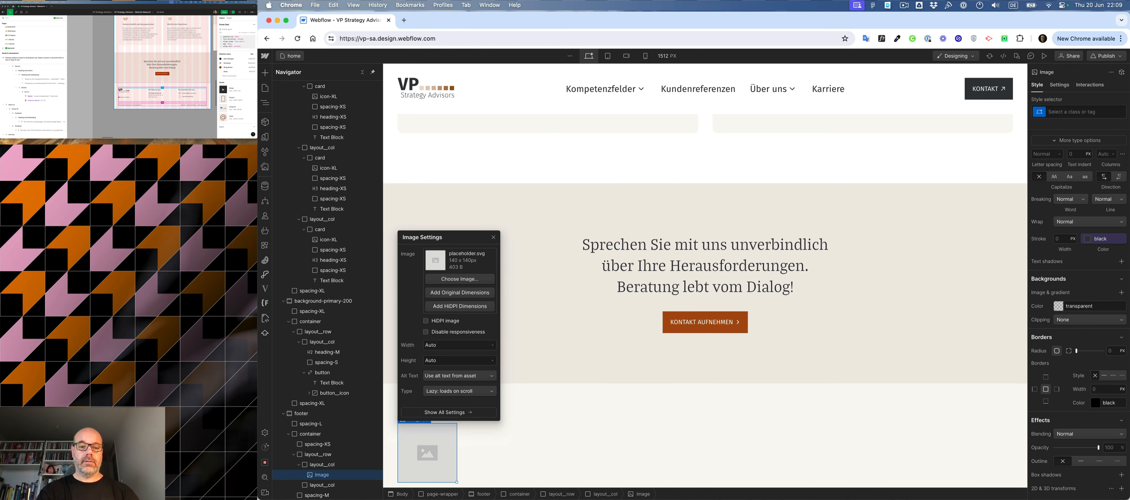
pyautogui.click(446, 280)
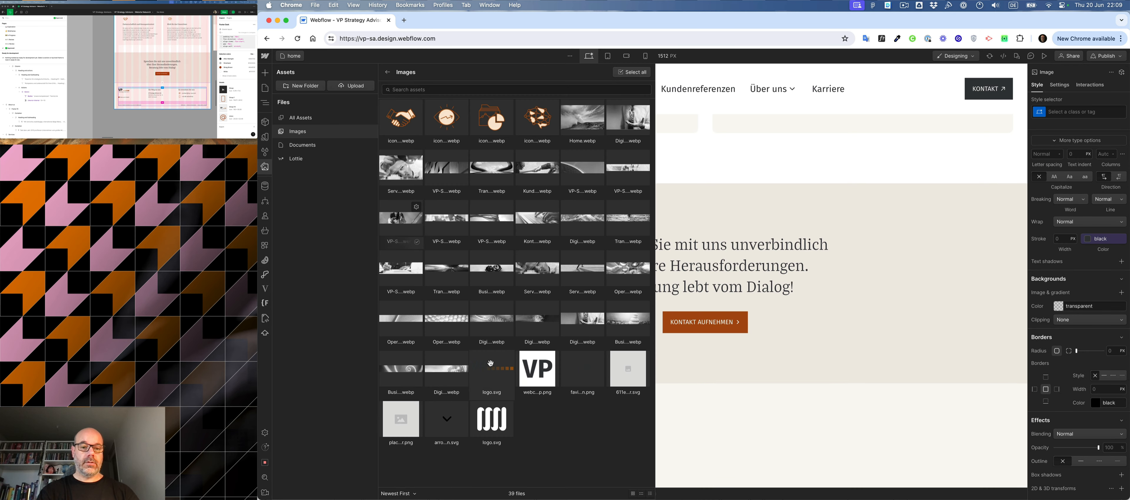
pyautogui.click(489, 367)
pyautogui.click(493, 236)
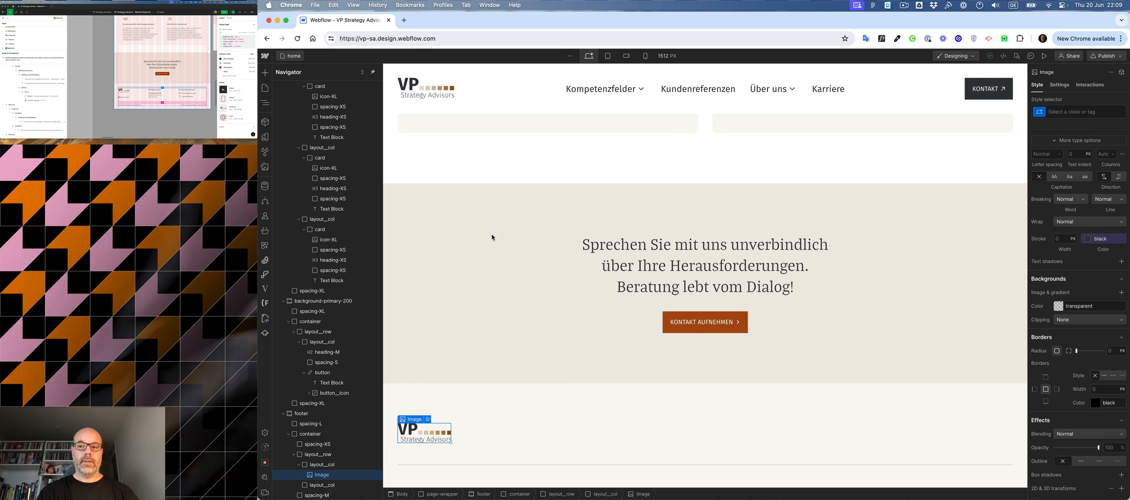
# - Create the class logo-footer on the footer's logo image
pyautogui.press('super+Return')
pyautogui.write('logo')
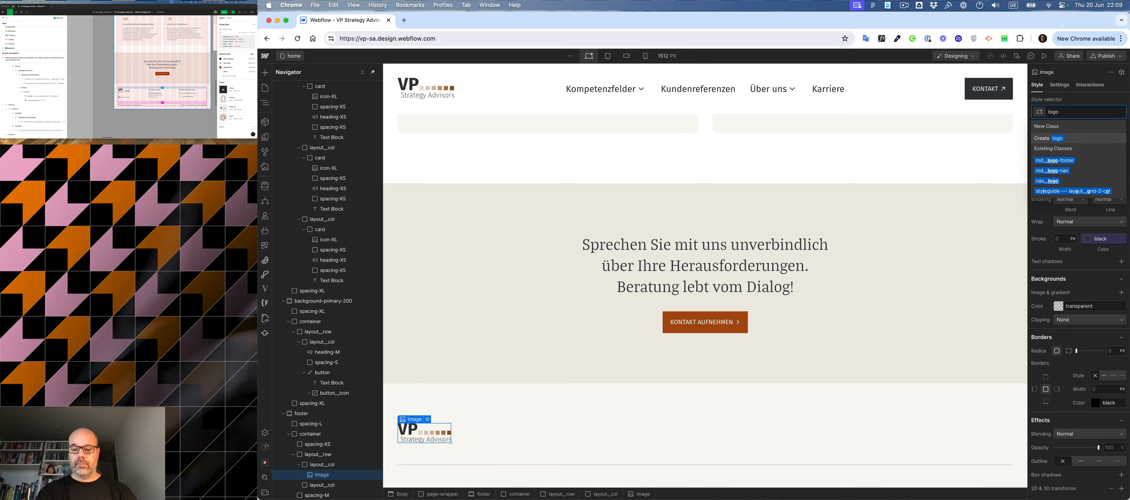
pyautogui.write('-footer')
pyautogui.press('Return')
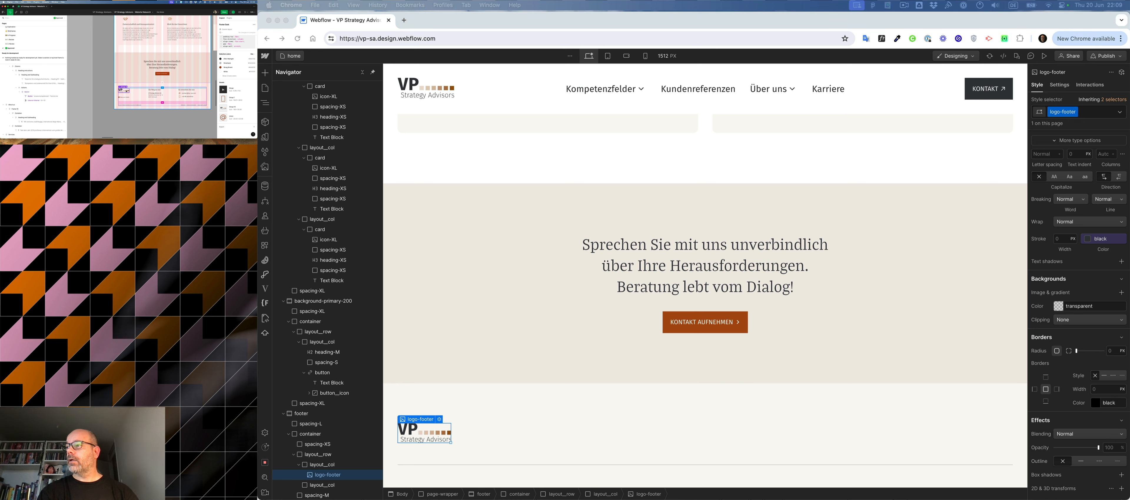
# - Check the footer logo in the Figma mockup and set logo-footer to 10 rem (160 px) wide and 3.75 rem (60 px) high
pyautogui.click(127, 91)
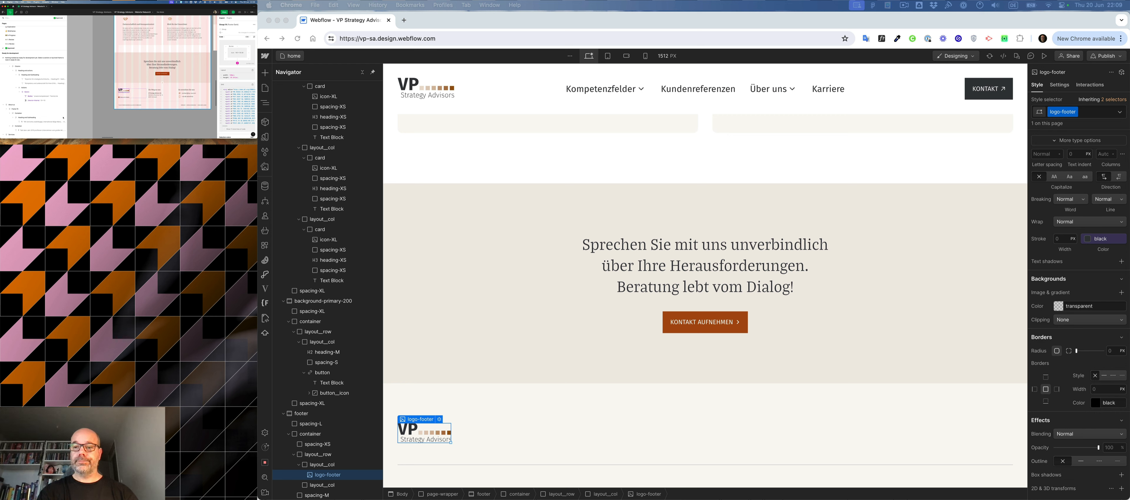
pyautogui.scroll(6, 1072, 295)
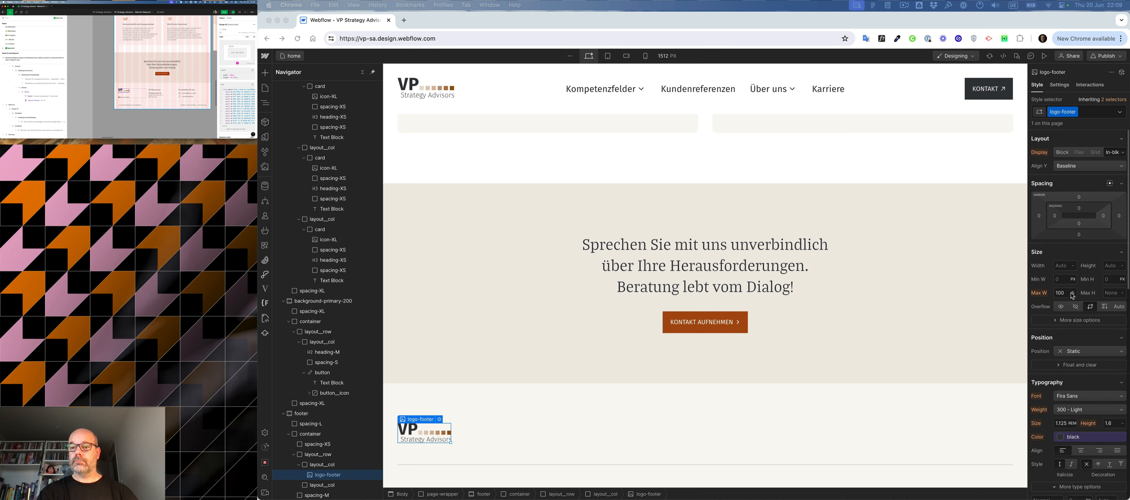
pyautogui.click(1065, 265)
pyautogui.write('1')
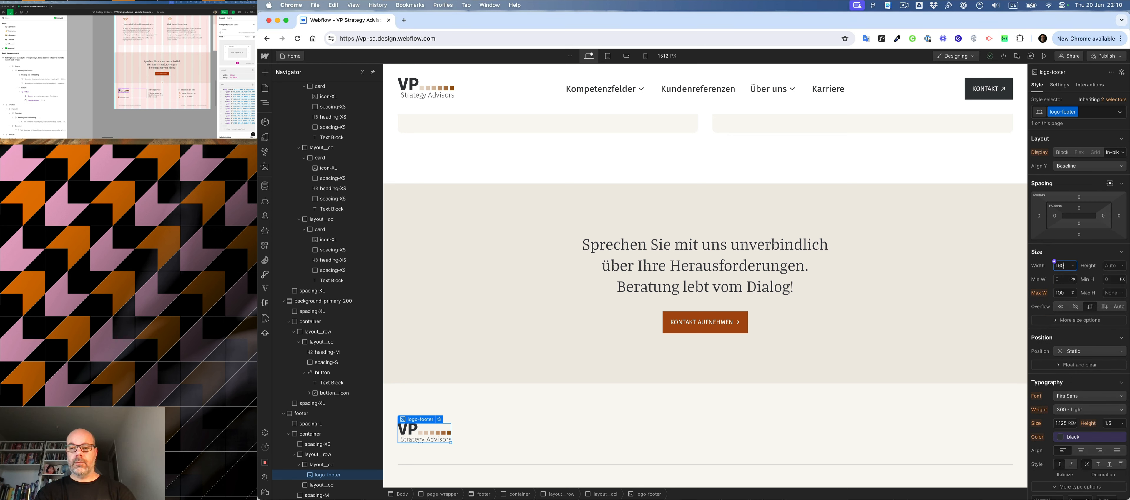
pyautogui.write('60')
pyautogui.press('Return')
pyautogui.click(1111, 266)
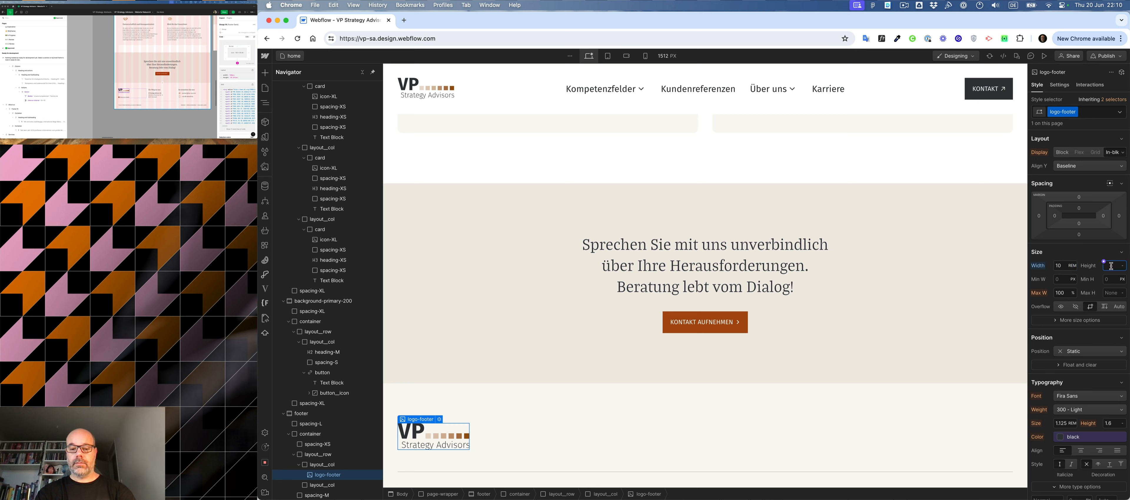
pyautogui.write('60')
pyautogui.press('Return')
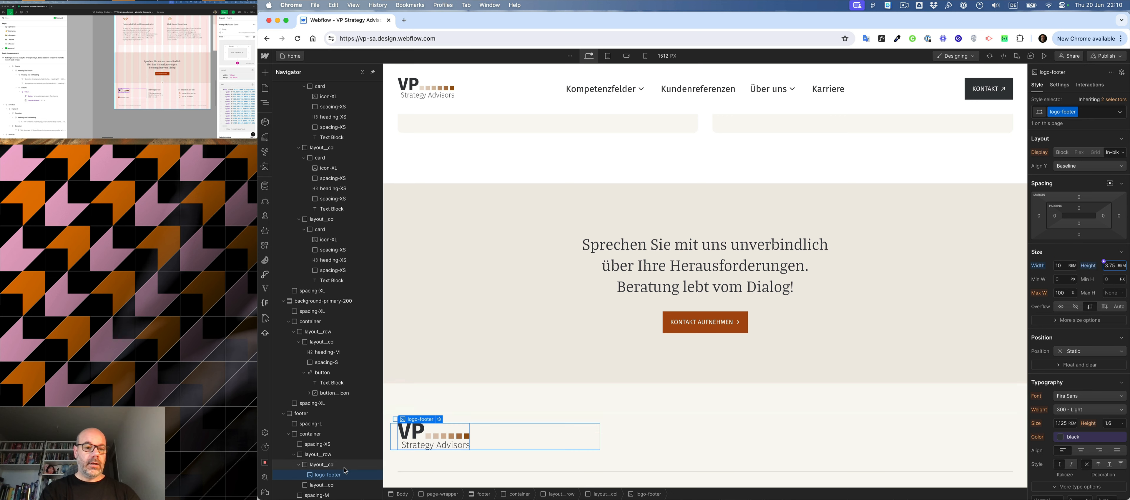
# - Add the combo classes layout__vertical and layout__justify-space-between to the footer column that holds the logo
pyautogui.click(309, 469)
pyautogui.press('super+Return')
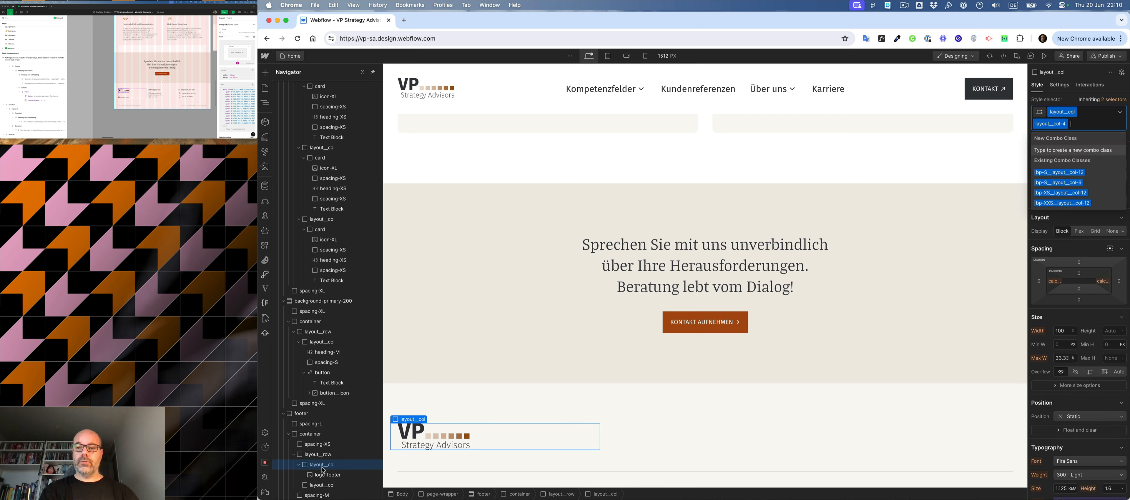
pyautogui.write('ver')
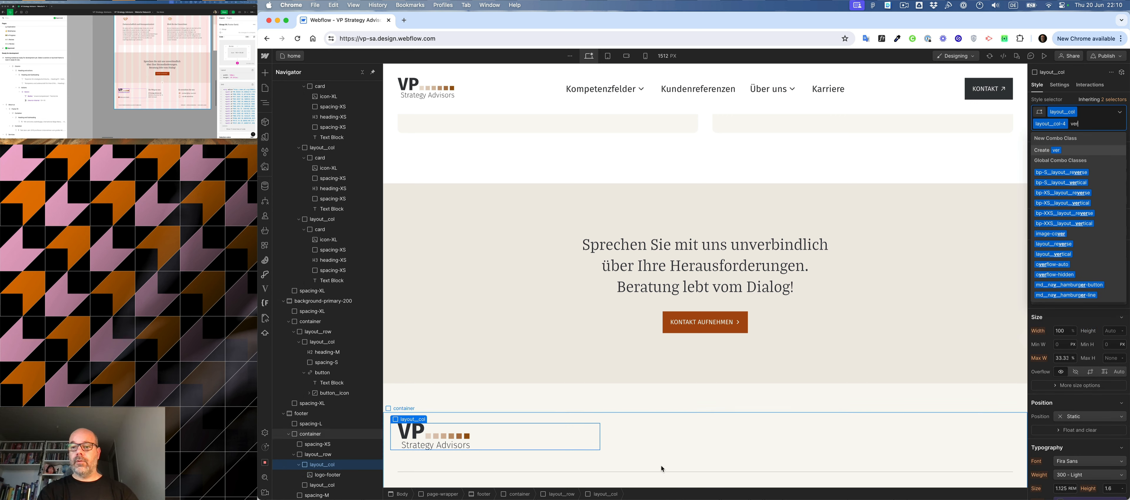
pyautogui.click(1047, 254)
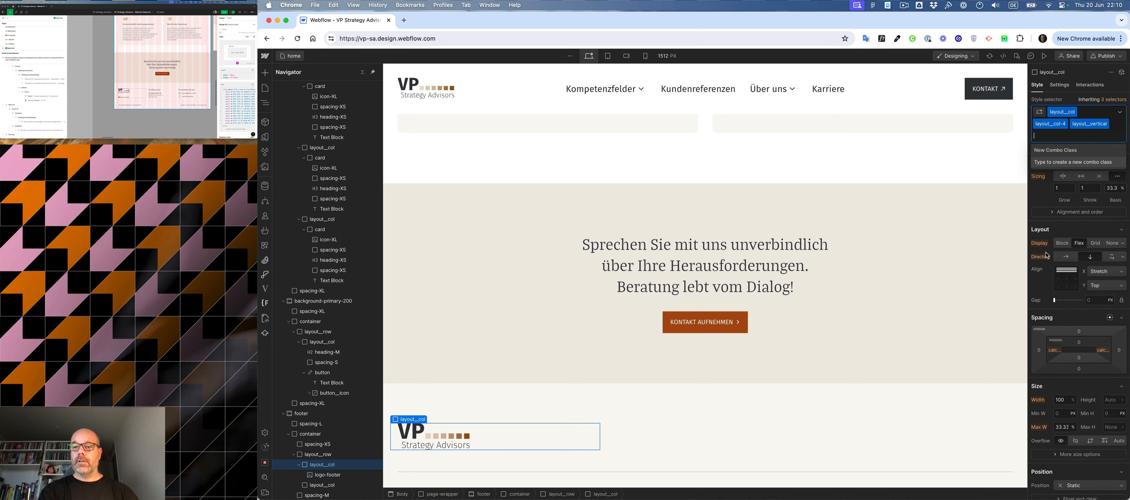
pyautogui.write('spa')
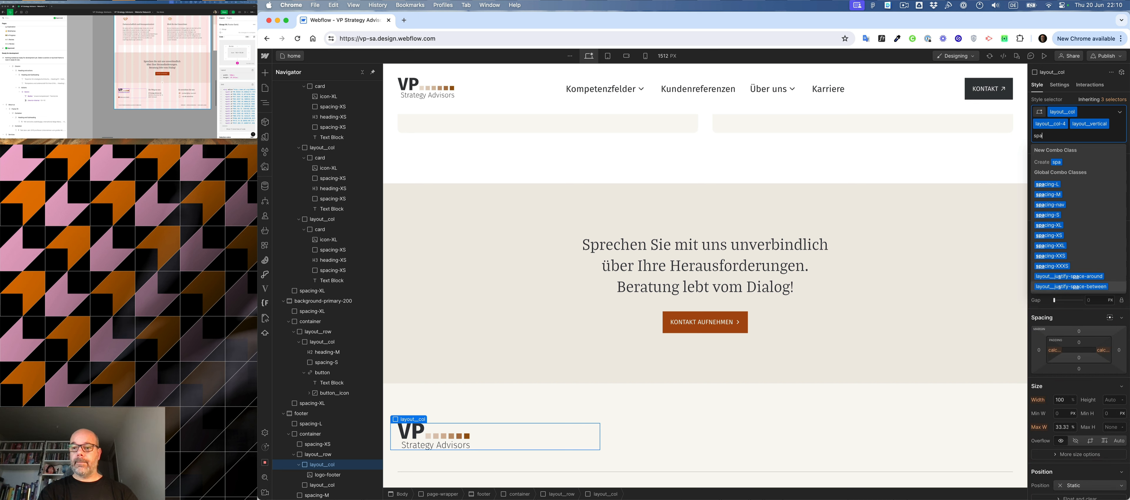
pyautogui.press('Return')
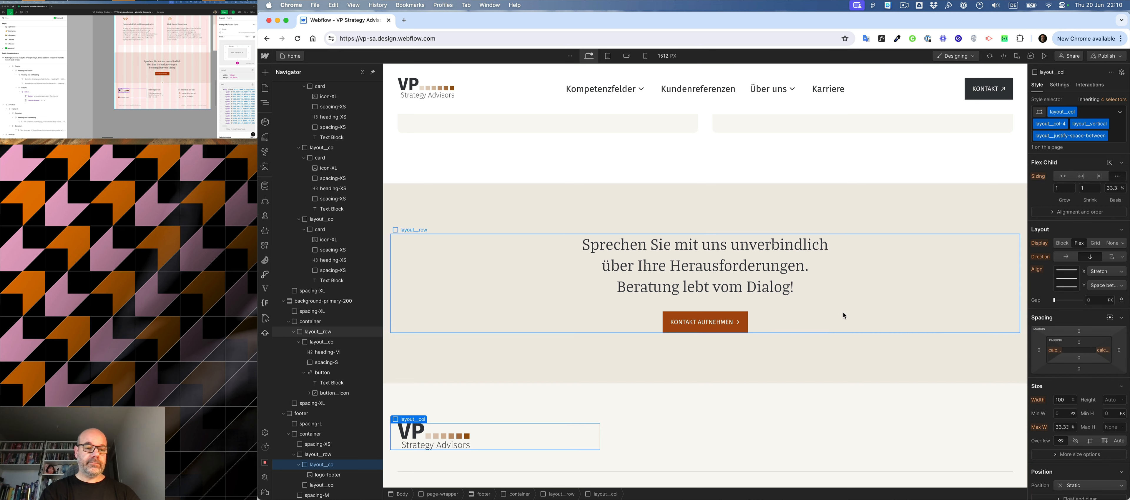
# - Insert a link block in the first footer column and give it the new class link-social
pyautogui.click(299, 465)
pyautogui.click(298, 464)
pyautogui.press('super+k')
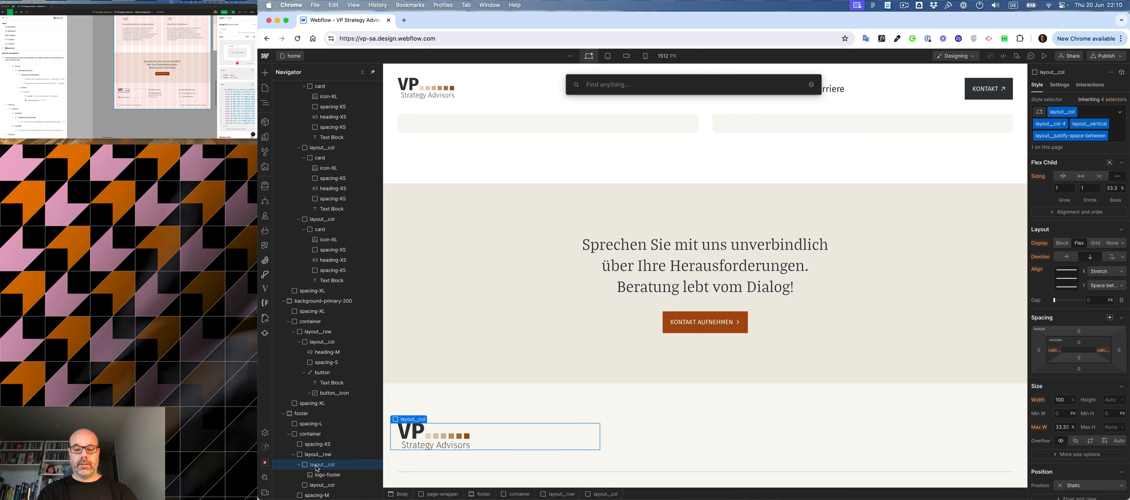
pyautogui.write('link')
pyautogui.press('Return')
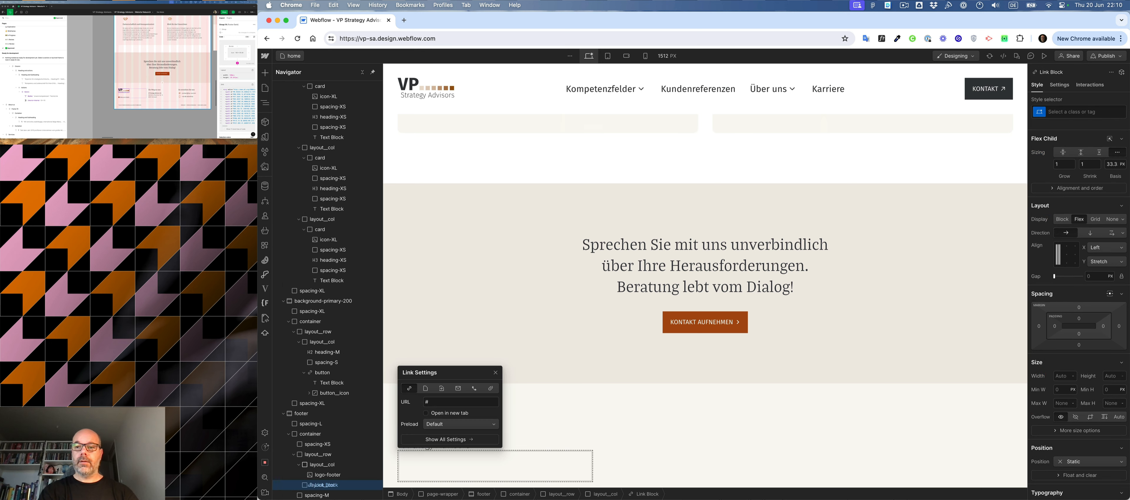
pyautogui.press('super+Return')
pyautogui.write('link-social')
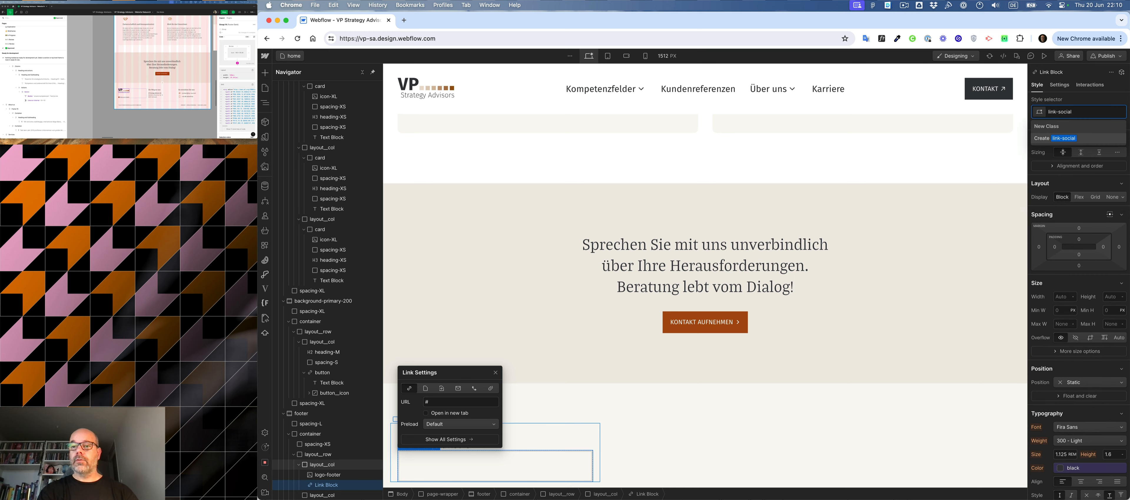
pyautogui.press('Return')
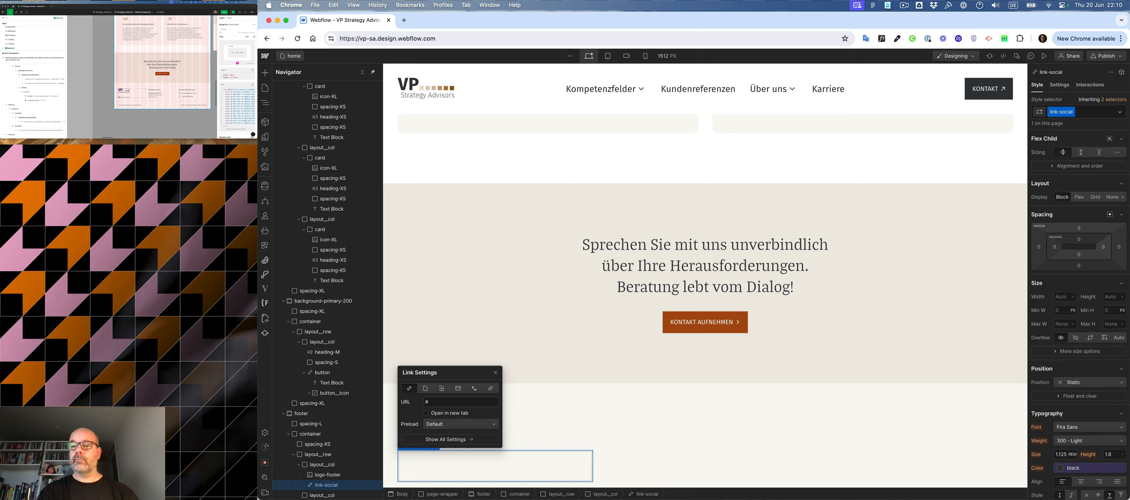
# - Make link-social a flex container with its children left-aligned and vertically centred, and remove its text decoration
pyautogui.click(1079, 198)
pyautogui.click(1056, 233)
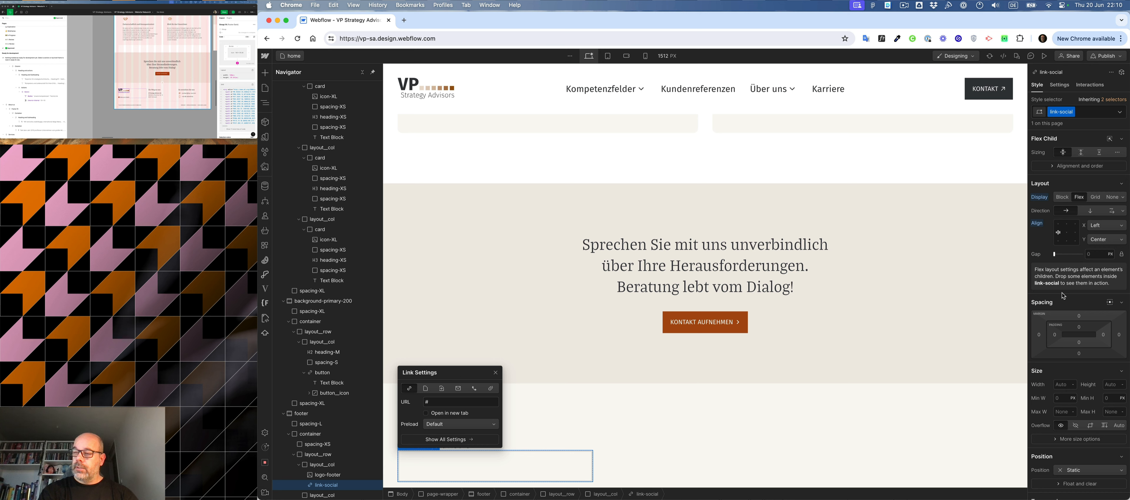
pyautogui.scroll(-6, 1085, 271)
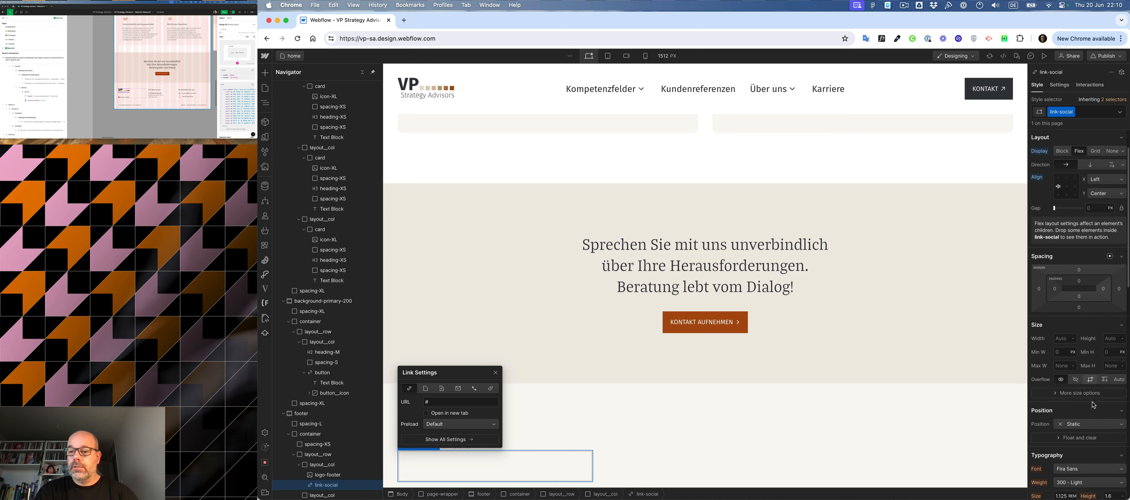
pyautogui.click(1088, 321)
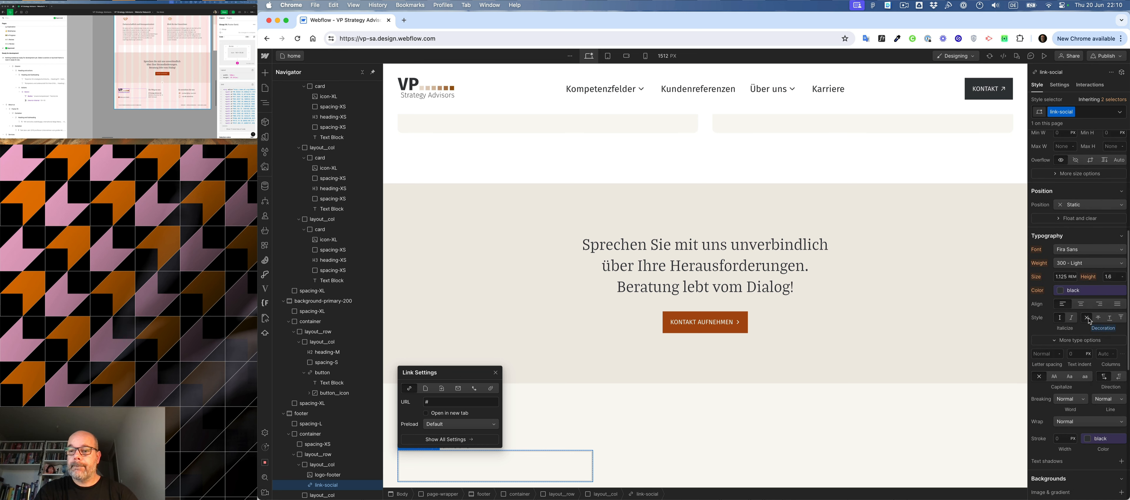
# - Insert a text block inside the link-social link block
pyautogui.click(435, 466)
pyautogui.press('super+e')
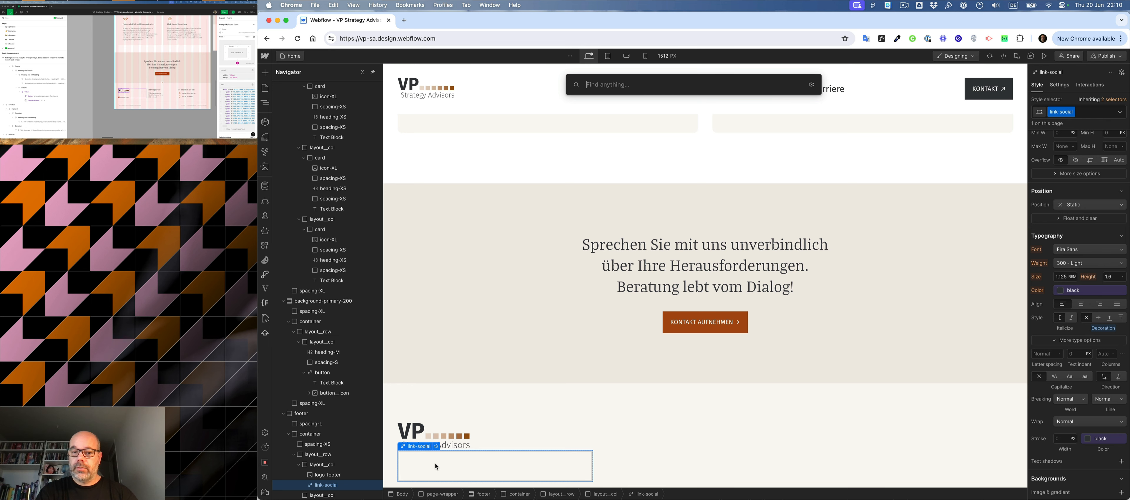
pyautogui.write('tex')
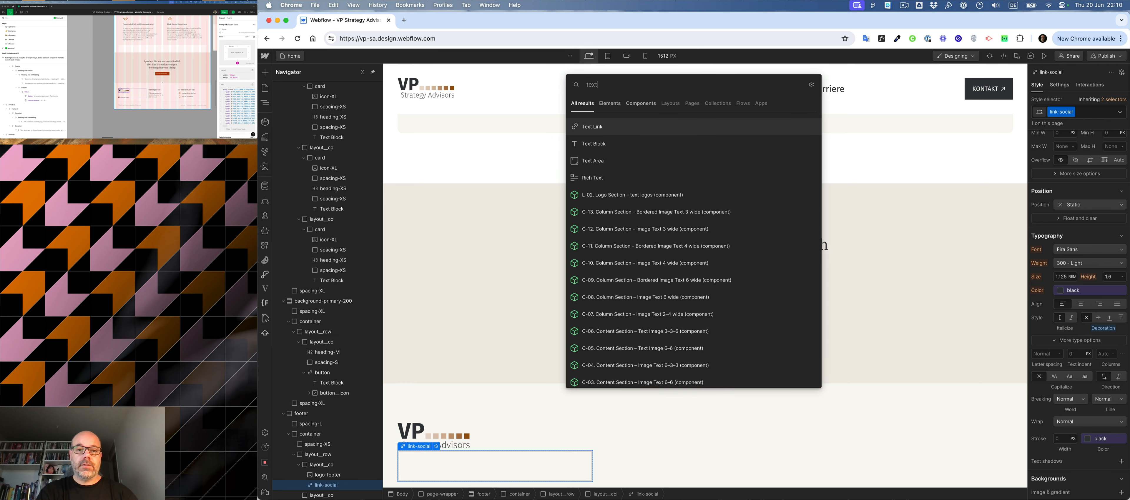
pyautogui.write('t')
pyautogui.press('Down')
pyautogui.press('Return')
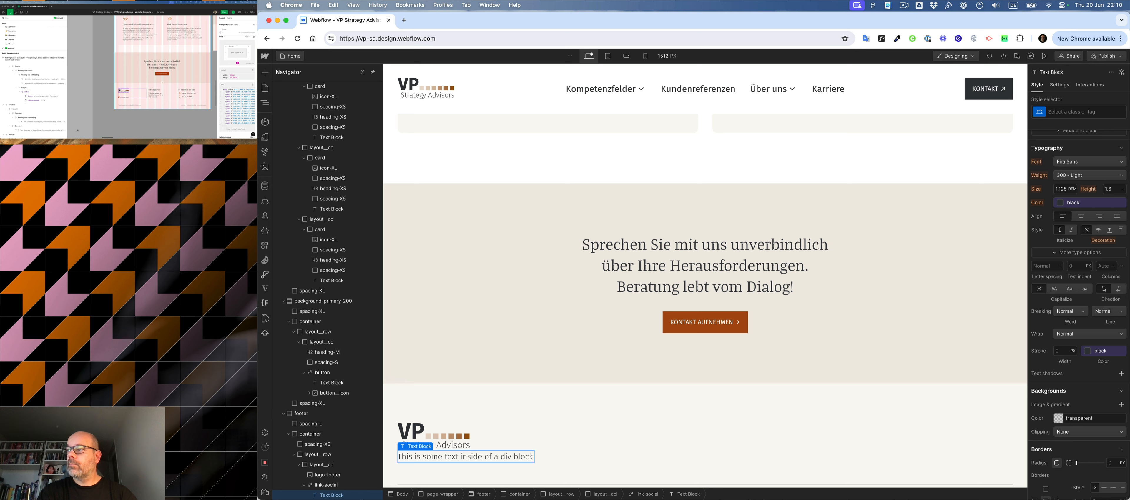
# - Assign the text-XS class to the text block and replace its placeholder with "Follow us on LinkedIn" copied from the Figma mockup
pyautogui.click(124, 98)
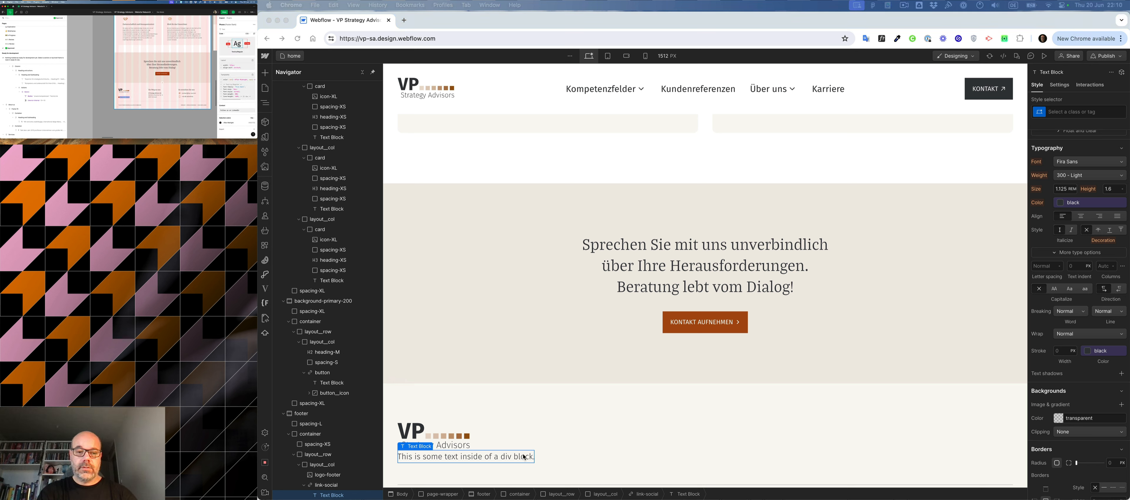
pyautogui.click(493, 458)
pyautogui.press('super+Return')
pyautogui.write('text-XS')
pyautogui.press('Return')
pyautogui.doubleClick(429, 455)
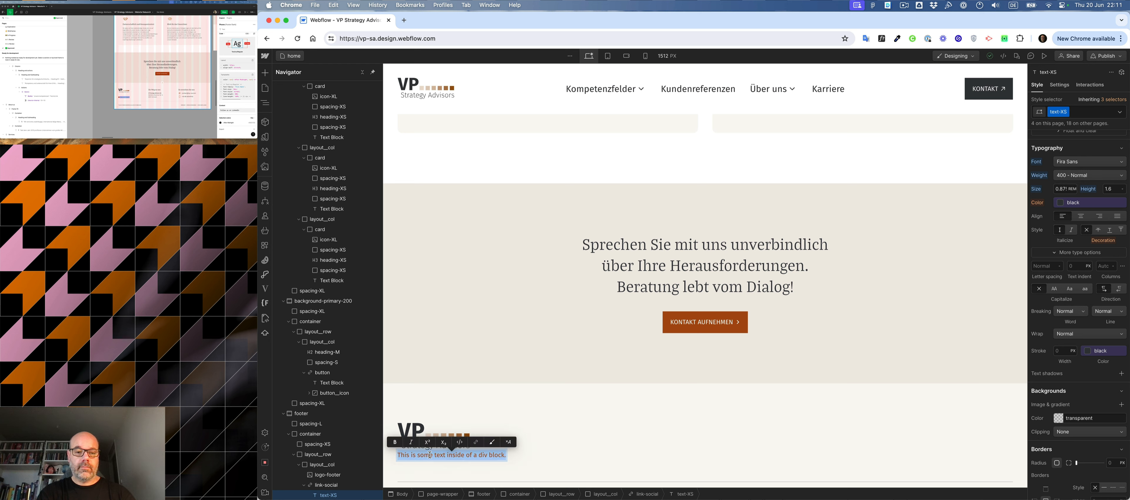
pyautogui.write('Follow us on LinkedIn')
pyautogui.press('Escape')
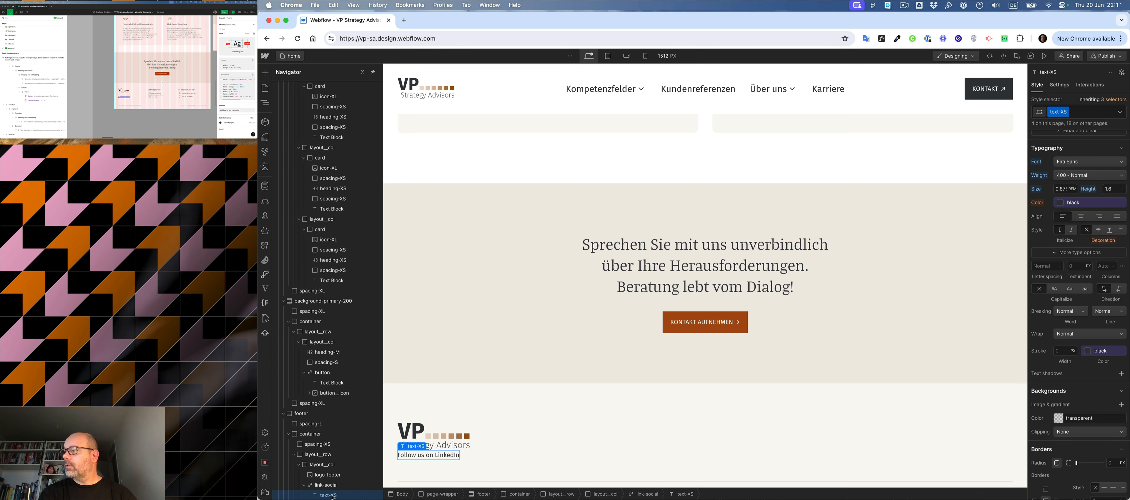
# - Add the text-regular combo class to the "Follow us on LinkedIn" text block
pyautogui.press('super+Return')
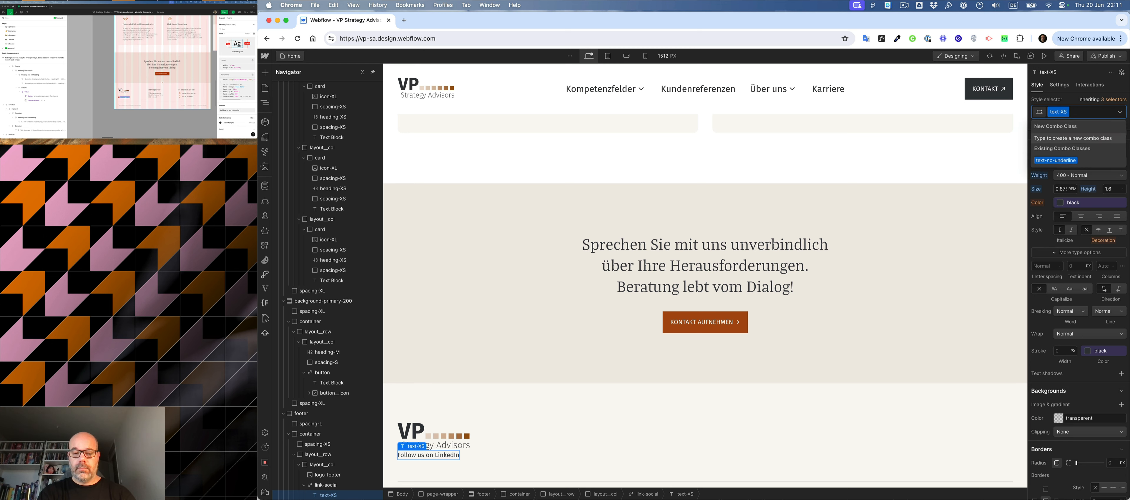
pyautogui.write('me')
pyautogui.press('BackSpace')
pyautogui.press('BackSpace')
pyautogui.write('reg')
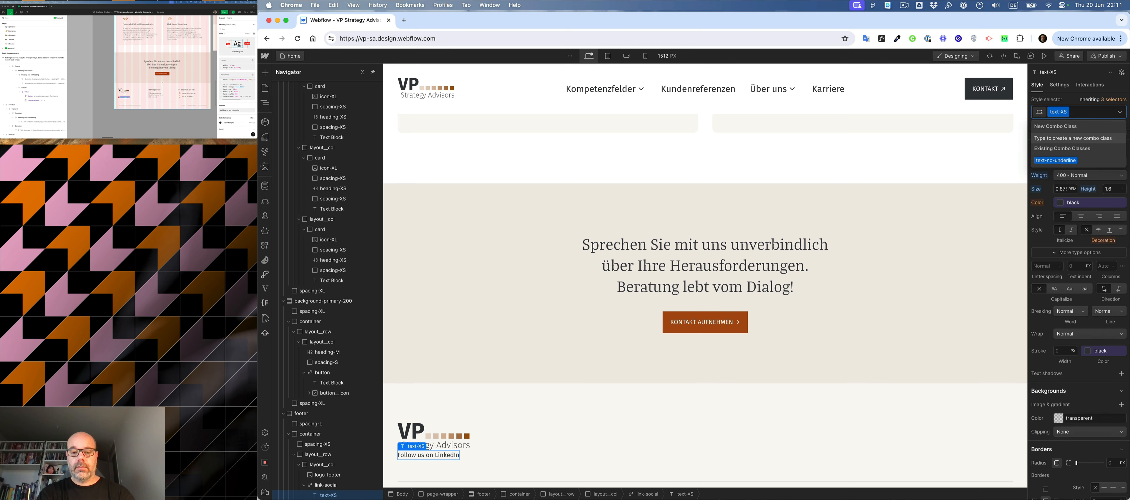
pyautogui.press('Return')
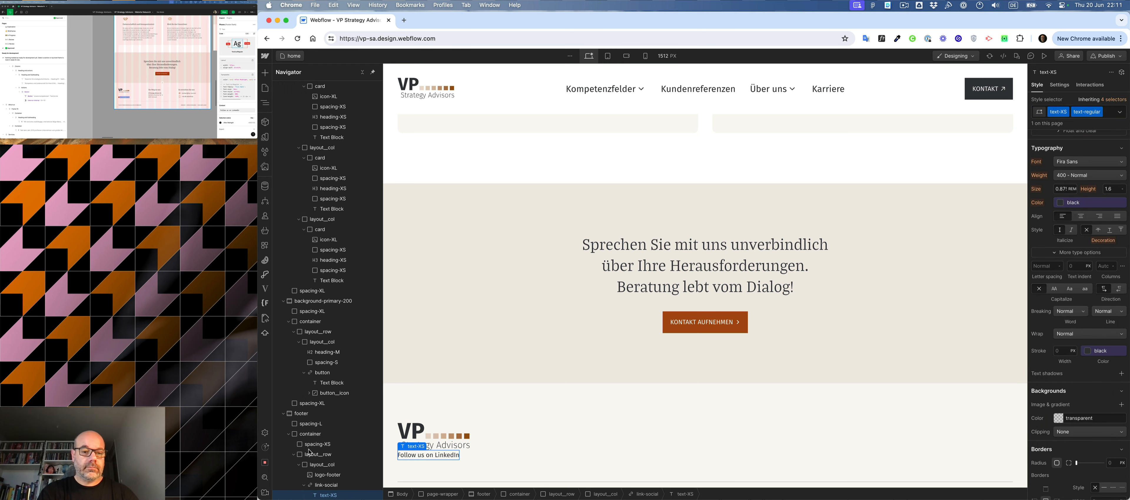
# - Select the link-social link block and open the SVG Import app for it
pyautogui.click(323, 485)
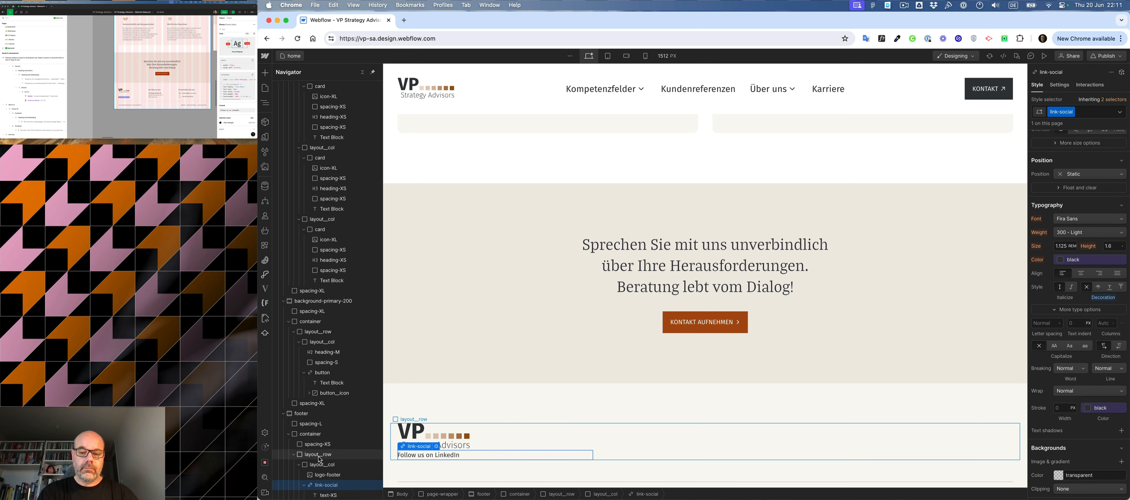
pyautogui.press('super+k')
pyautogui.write('svg')
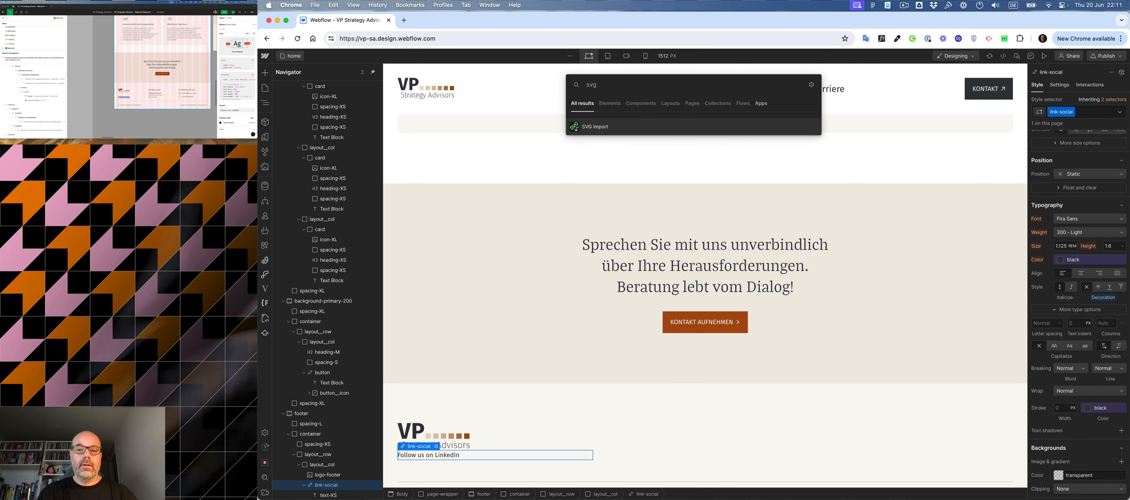
pyautogui.press('Return')
# - Switch to Figma and copy the LinkedIn icon beside "Follow us on LinkedIn" in the footer mockup as SVG
pyautogui.click(119, 98)
pyautogui.click(120, 97)
pyautogui.press('super+plus')
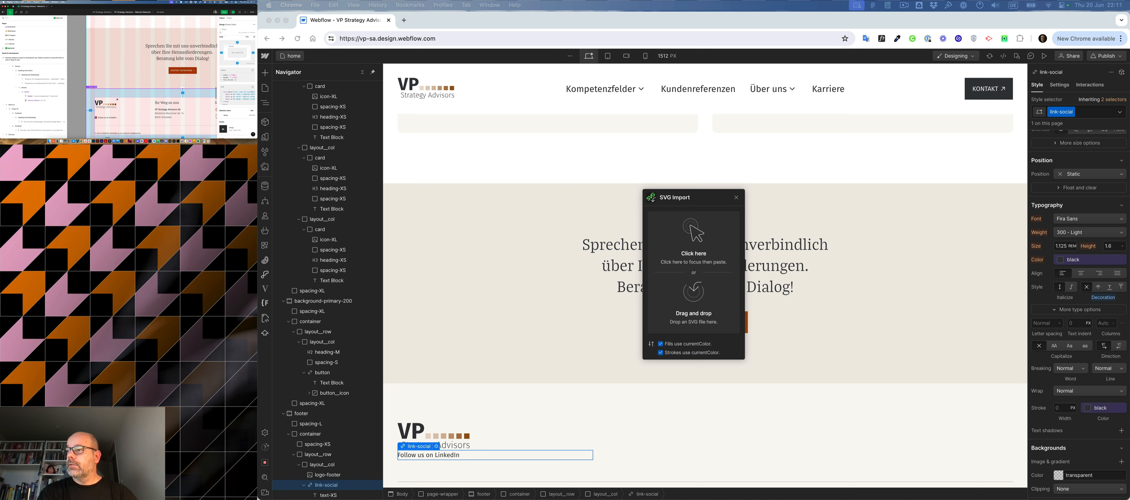
pyautogui.press('super+plus')
pyautogui.scroll(-3, 117, 100)
pyautogui.hscroll(-4, 117, 99)
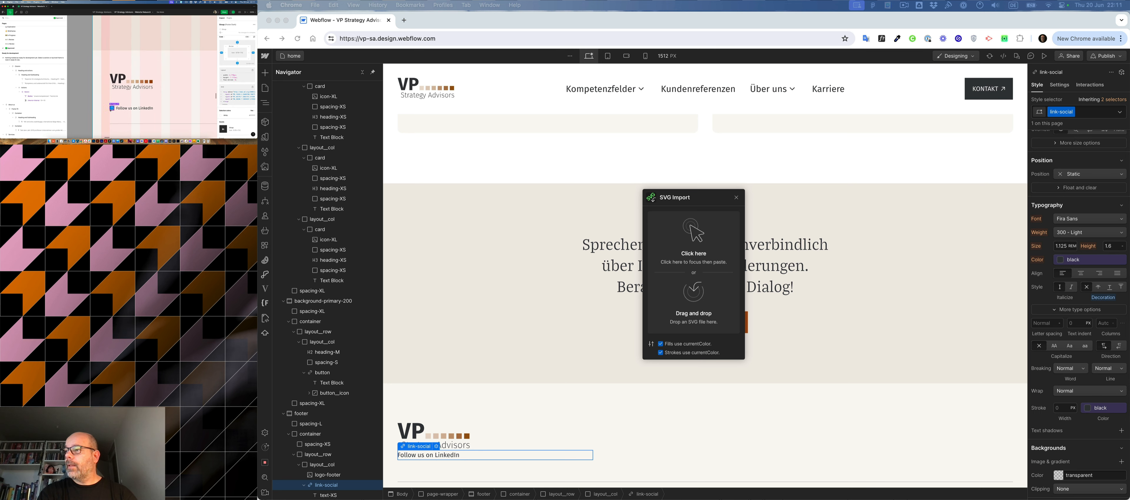
pyautogui.click(112, 108)
pyautogui.rightClick(110, 105)
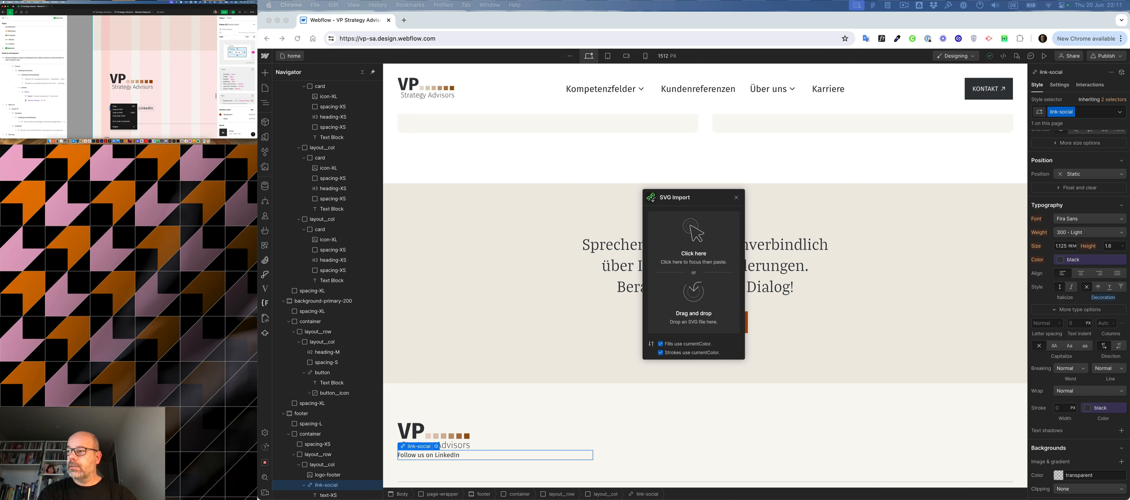
pyautogui.click(118, 110)
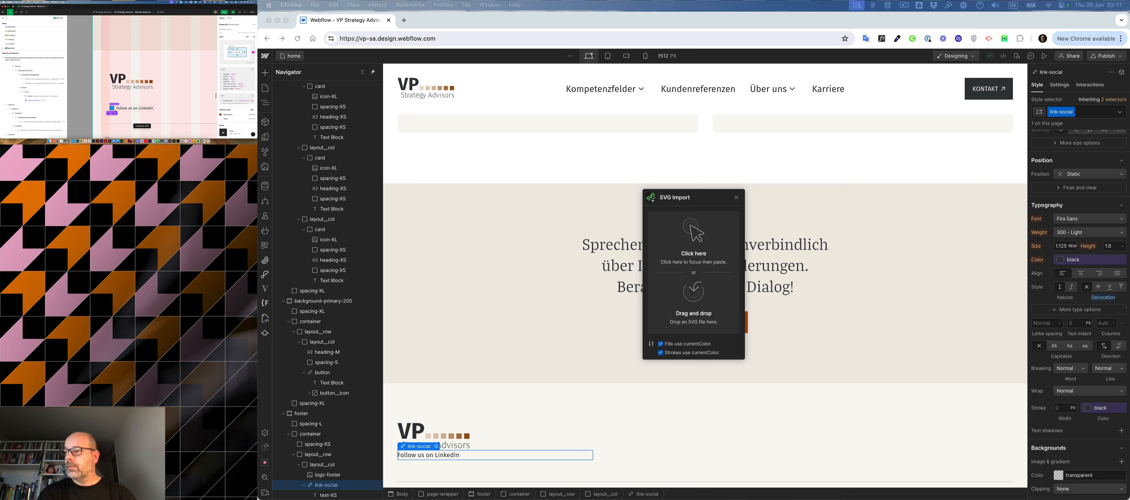
# - Return to Webflow and paste the copied SVG code into SVG Import, inserting the icon in link-social
pyautogui.click(695, 229)
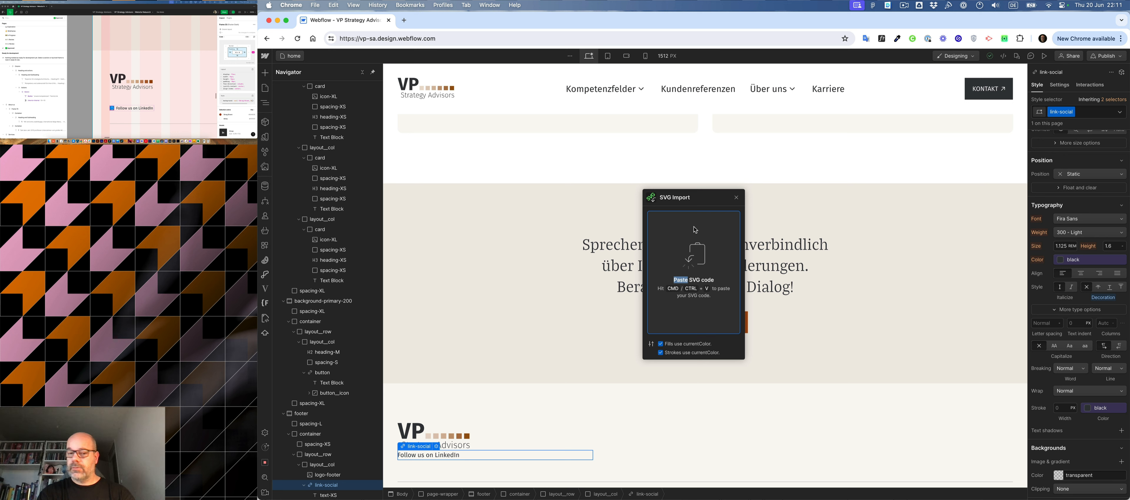
pyautogui.press('super+v')
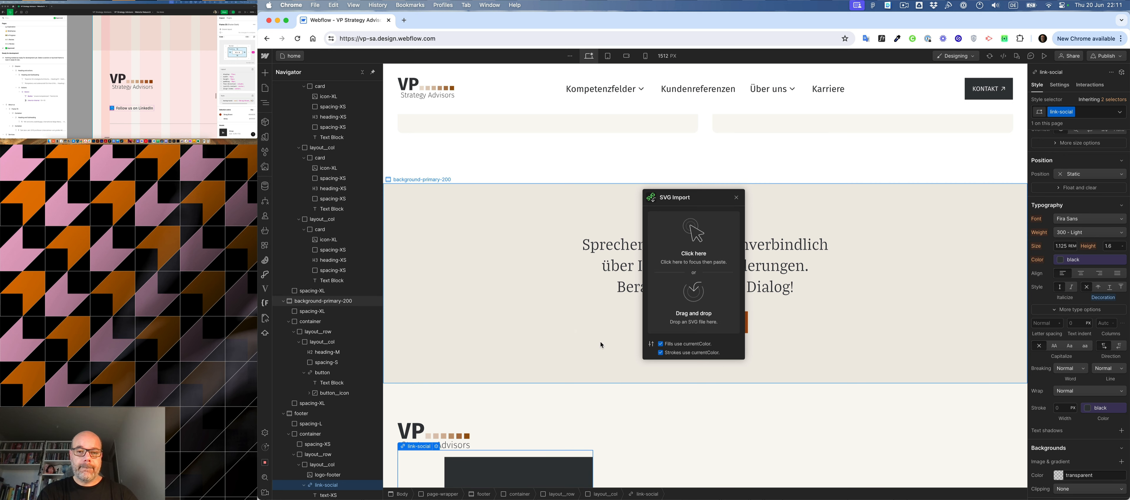
pyautogui.scroll(-3, 330, 457)
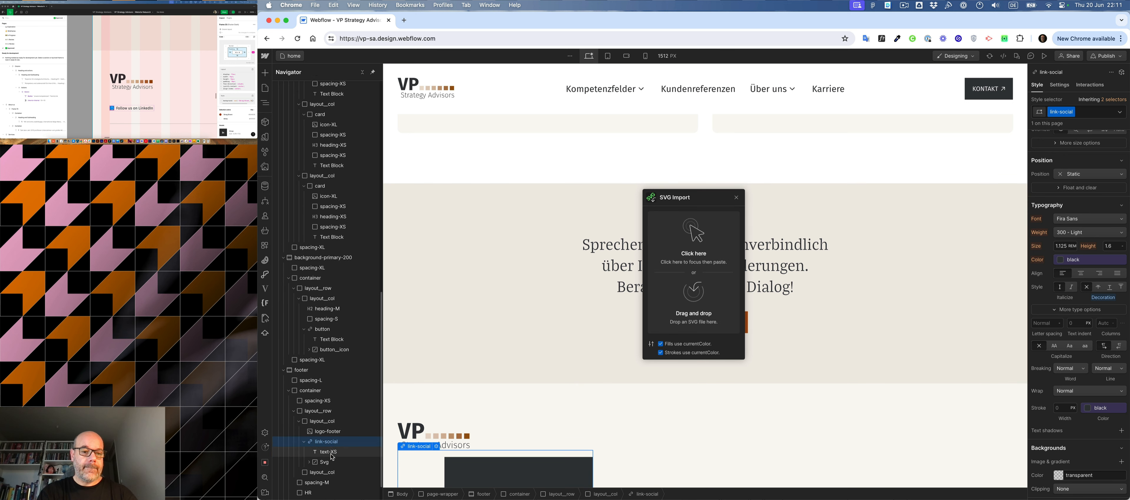
# - Move the imported SVG above the text inside link-social and give it the new class icon-social
pyautogui.click(324, 442)
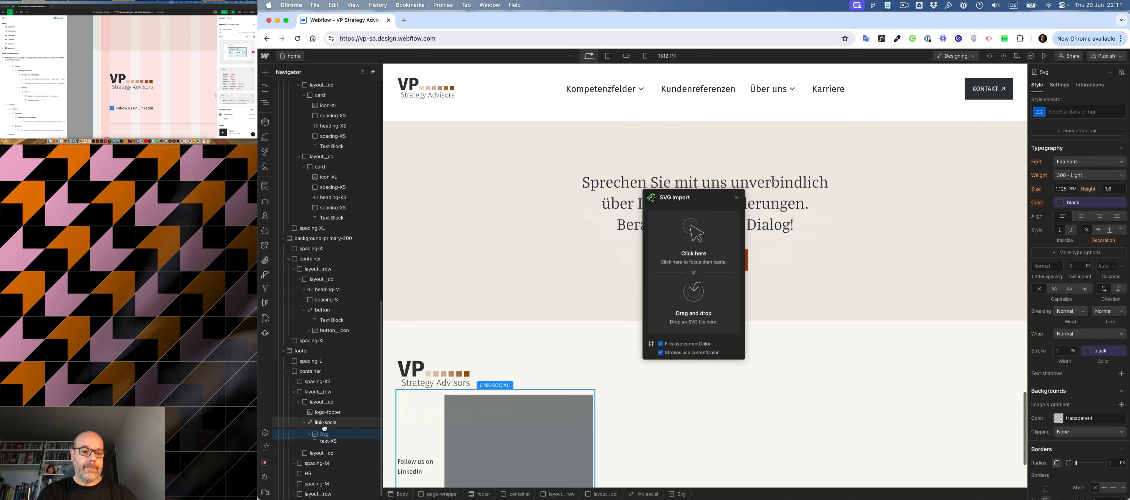
pyautogui.moveTo(324, 442); pyautogui.dragTo(324, 436)
pyautogui.press('super+Return')
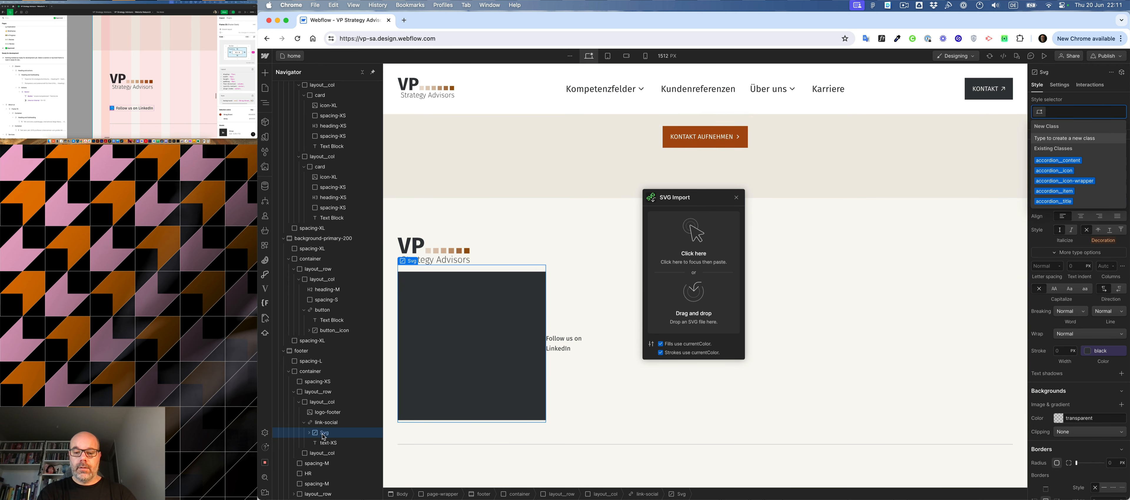
pyautogui.write('icon-')
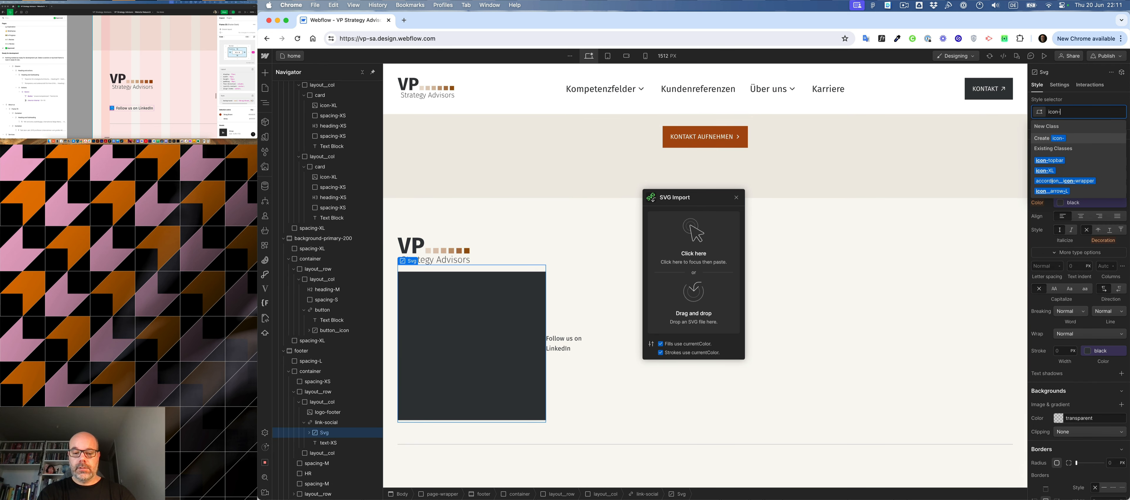
pyautogui.write('social')
pyautogui.press('Return')
pyautogui.scroll(5, 1052, 181)
pyautogui.click(1062, 297)
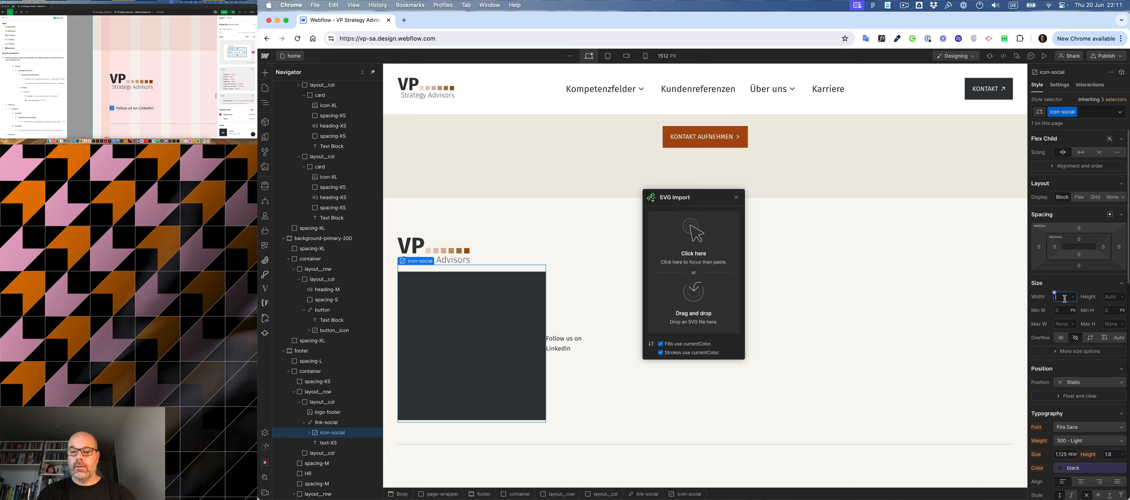
pyautogui.write('10')
pyautogui.press('Return')
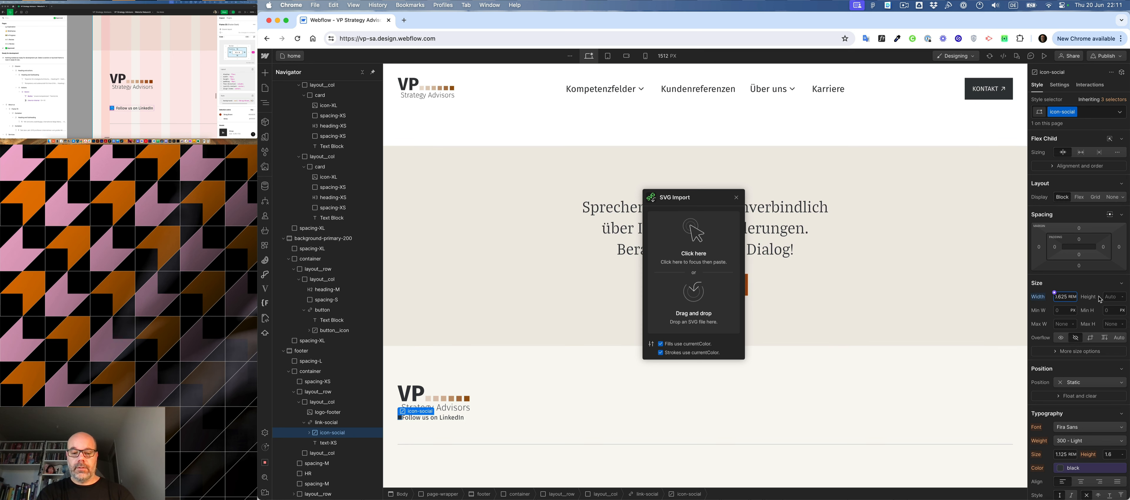
pyautogui.press('super+z')
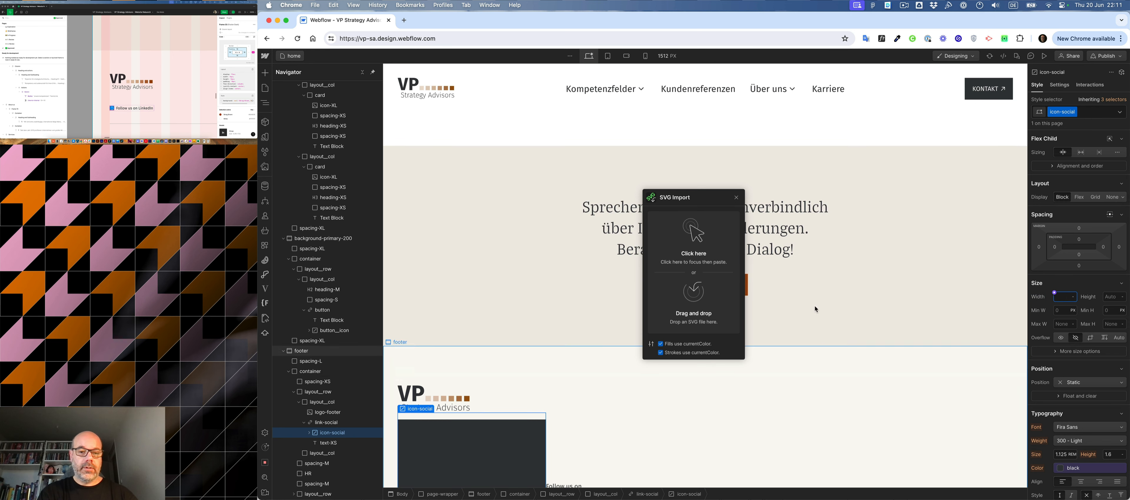
# - Apply the existing text-white class to the path forming the stem of the "i" in the LinkedIn icon
pyautogui.scroll(-3, 488, 232)
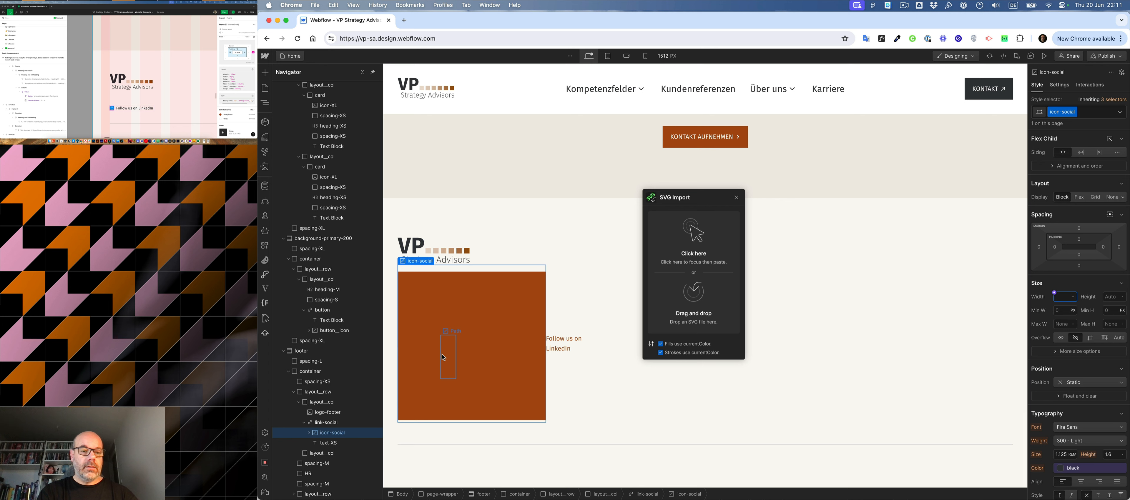
pyautogui.click(442, 354)
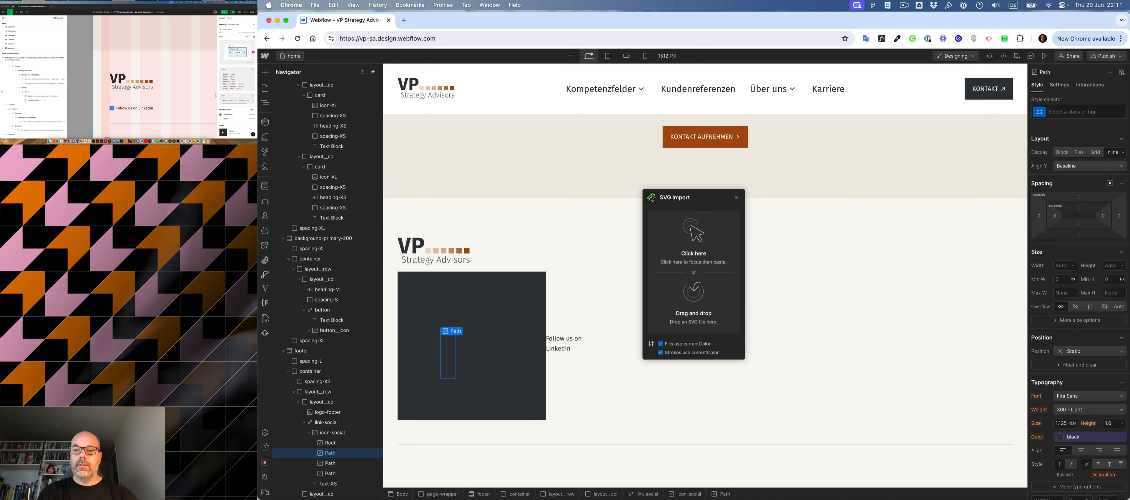
pyautogui.click(1098, 113)
pyautogui.write('white')
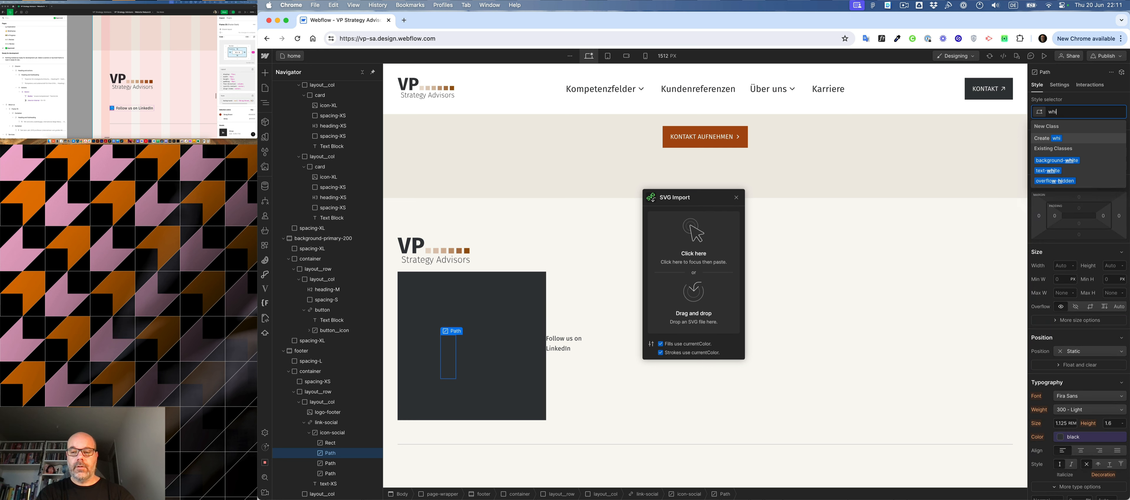
pyautogui.press('Down')
pyautogui.press('Down')
pyautogui.press('Return')
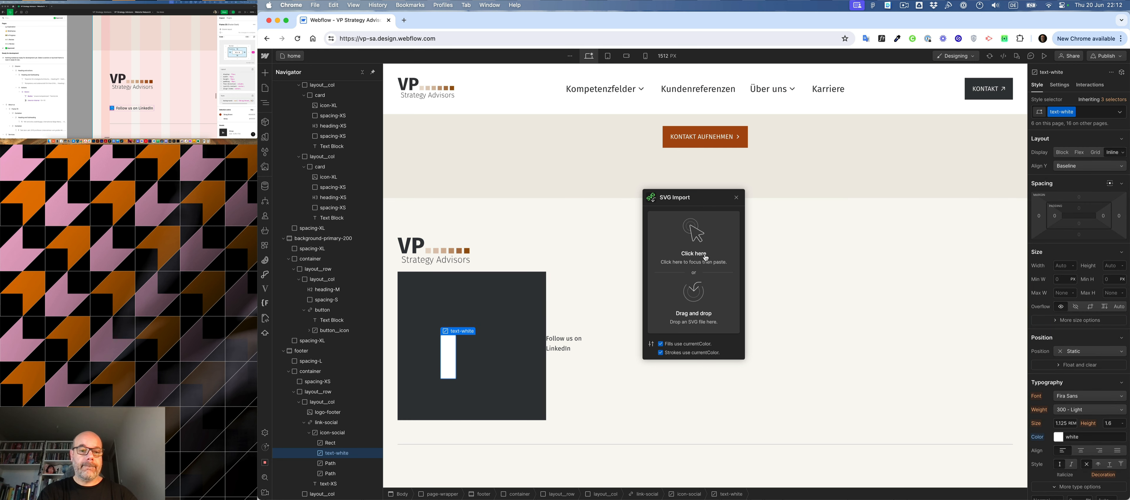
# - Apply the text-white class to the path forming the dot of the "i" in the LinkedIn icon
pyautogui.click(330, 465)
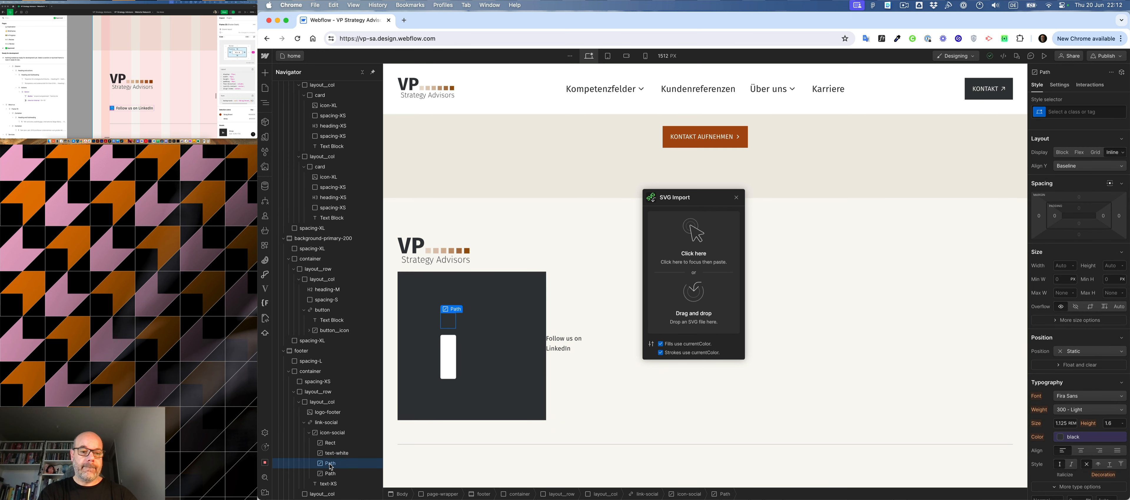
pyautogui.press('super+Return')
pyautogui.write('w')
pyautogui.press('Down')
pyautogui.press('Down')
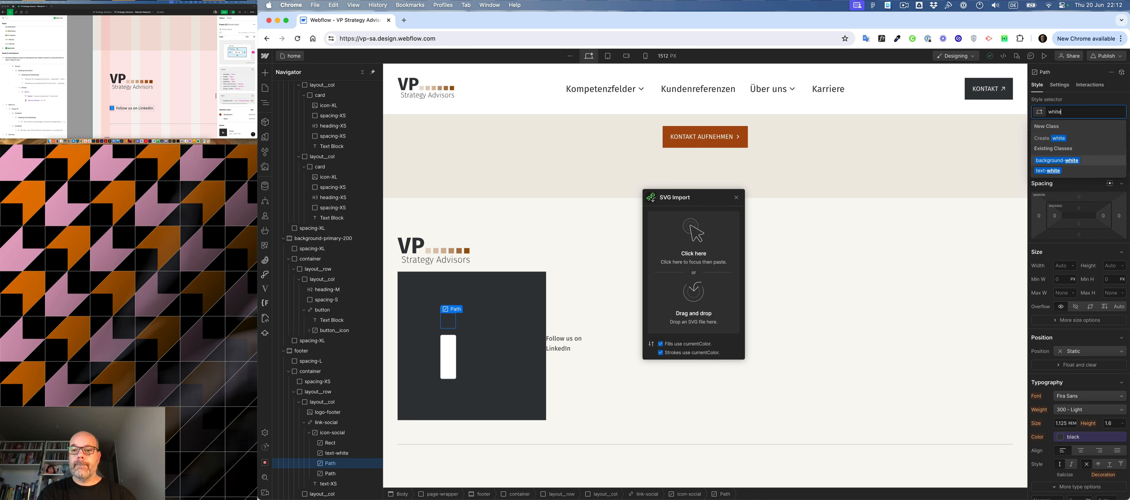
pyautogui.press('Return')
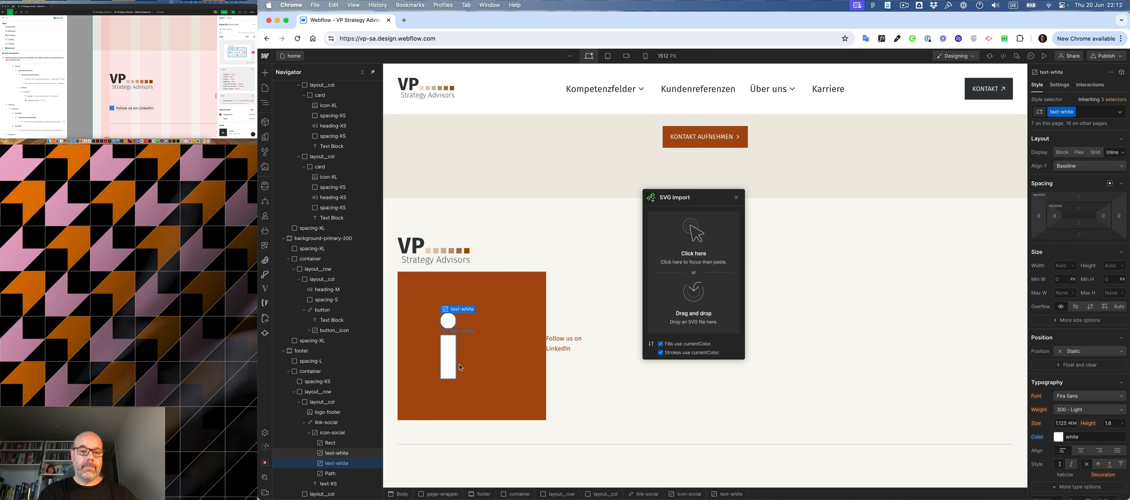
# - Apply the text-white class to the path forming the "n" in the LinkedIn icon
pyautogui.click(472, 357)
pyautogui.press('super+Return')
pyautogui.write('whit')
pyautogui.press('Down')
pyautogui.press('Down')
pyautogui.press('Return')
# - Set the icon-social colour to the Primary 500 variable
pyautogui.click(332, 432)
pyautogui.click(1083, 374)
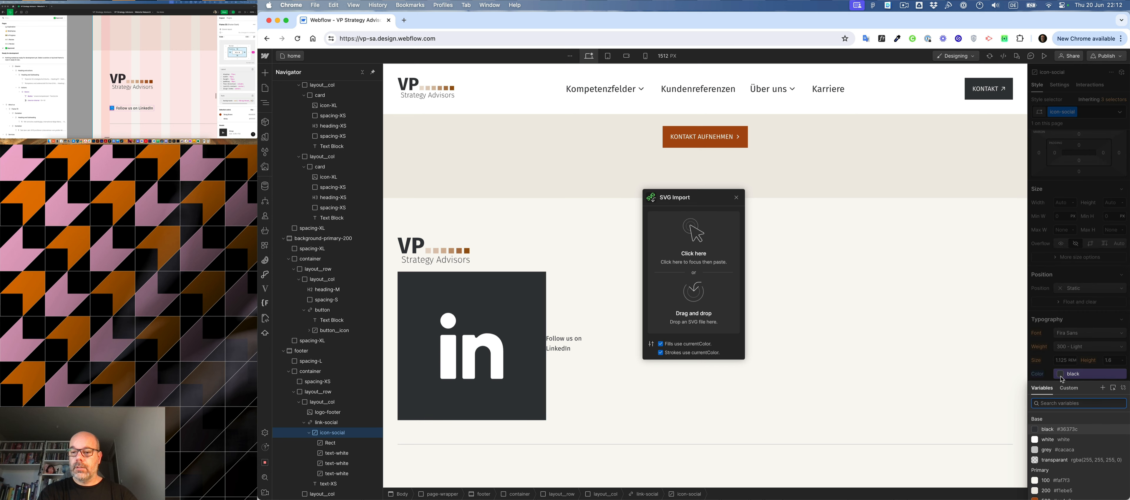
pyautogui.click(1060, 499)
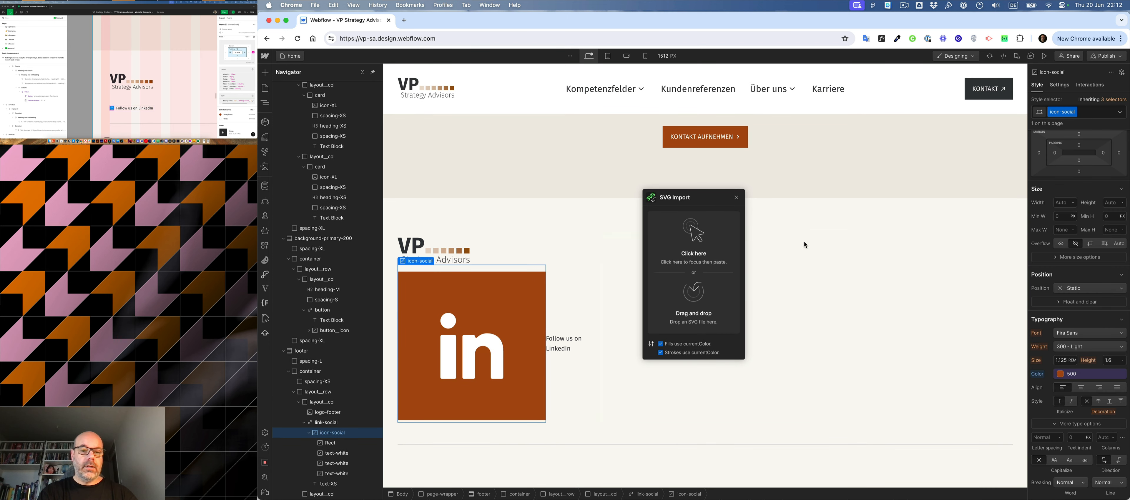
# - Set the width and height of icon-social to 0.625 rem each
pyautogui.click(1062, 202)
pyautogui.write('1')
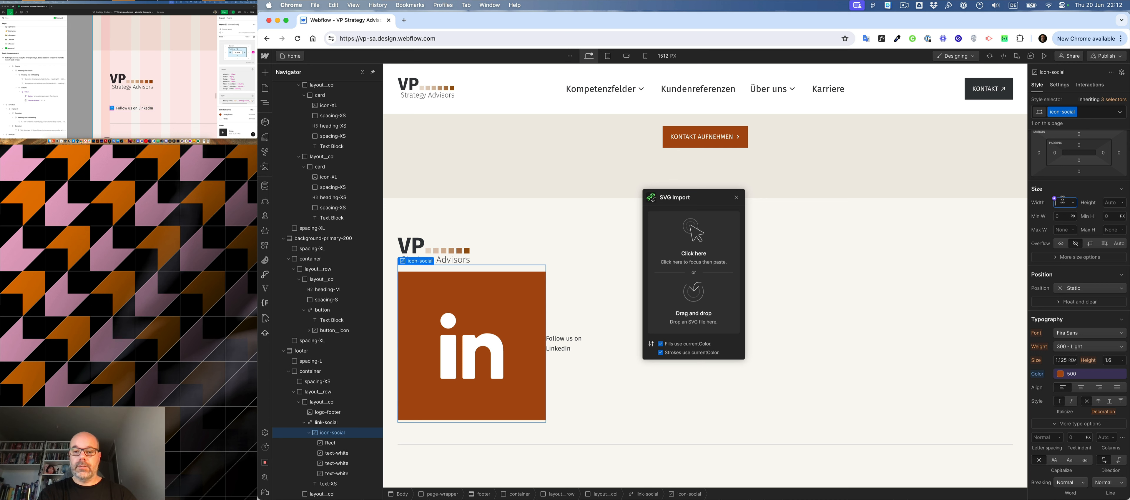
pyautogui.write('0')
pyautogui.press('Return')
pyautogui.click(1108, 202)
pyautogui.write('10')
pyautogui.press('Return')
# - Give icon-social a right margin of 0.5 rem to separate it from the link text
pyautogui.click(113, 107)
pyautogui.click(1089, 125)
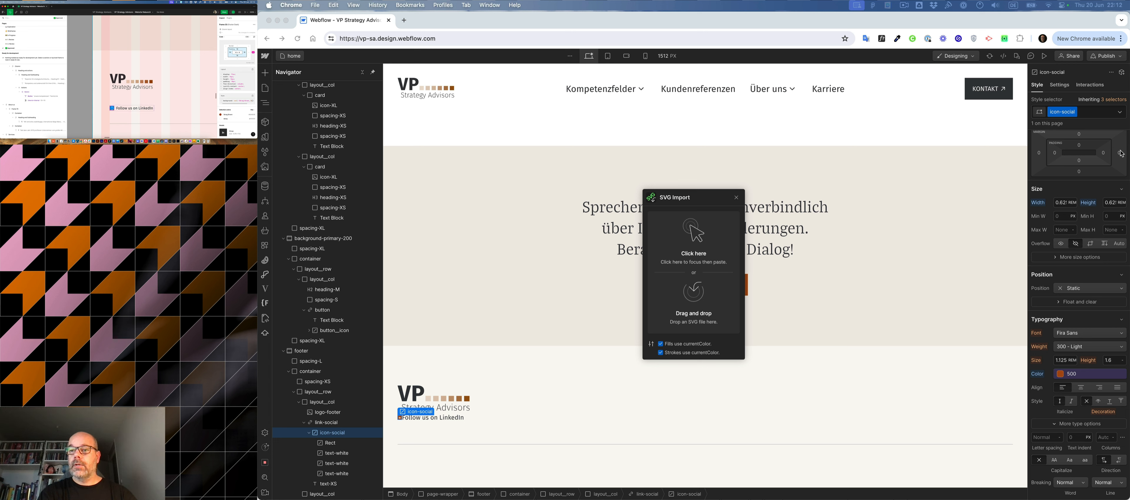
pyautogui.click(1119, 153)
pyautogui.write('0.5rem')
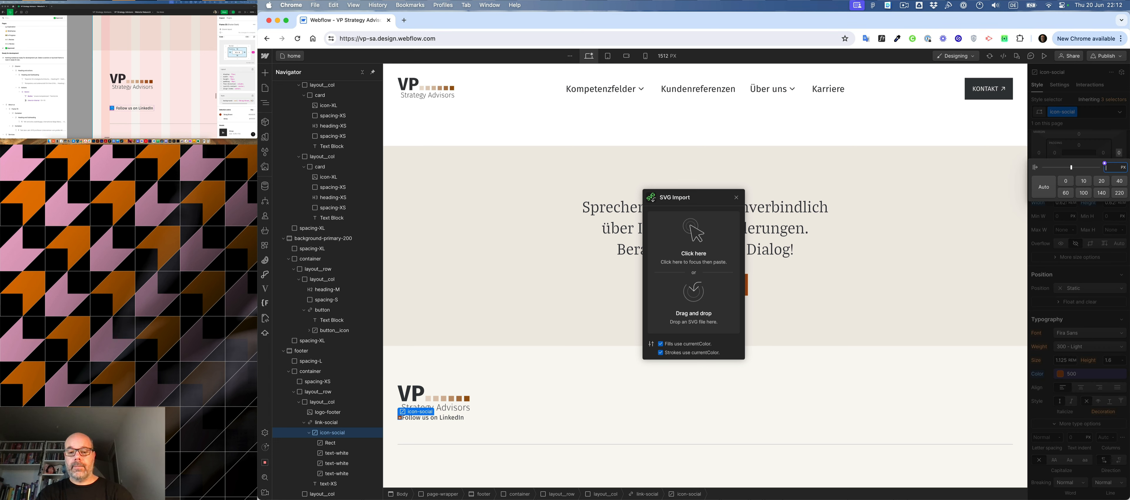
pyautogui.press('Return')
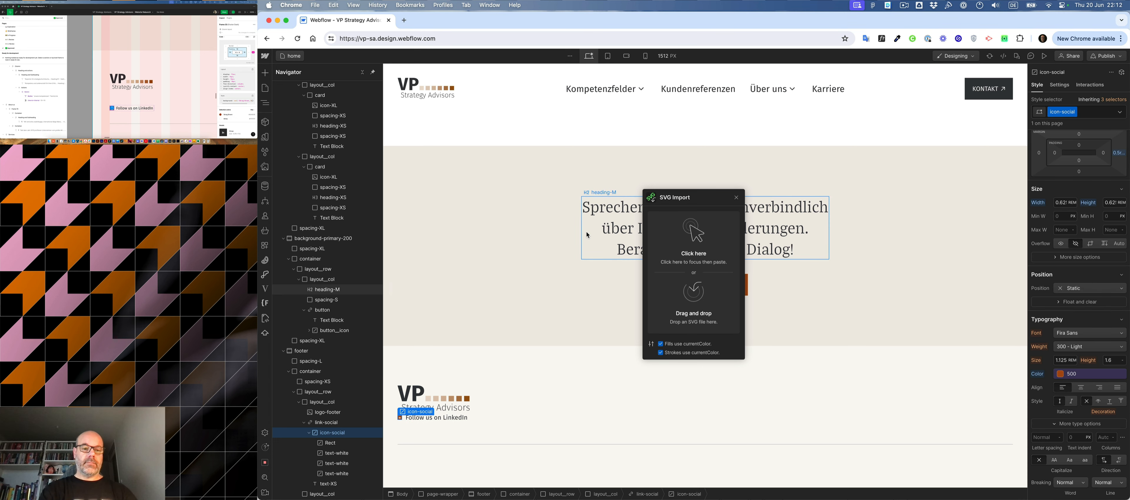
# - Select the footer's second column, then switch to Figma and copy the heading text "Ihr Weg zu uns" from the mockup
pyautogui.click(477, 416)
pyautogui.click(664, 398)
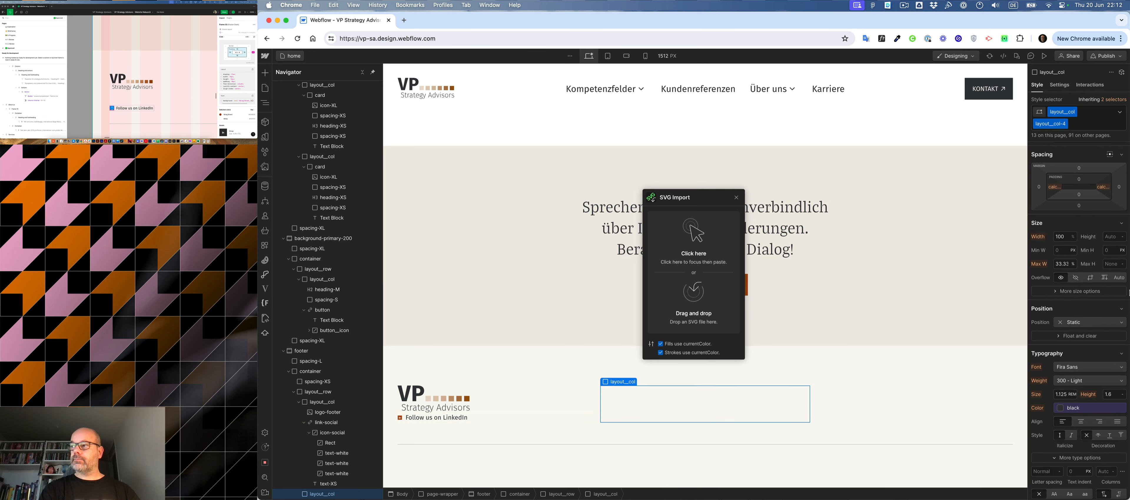
pyautogui.hscroll(5, 141, 89)
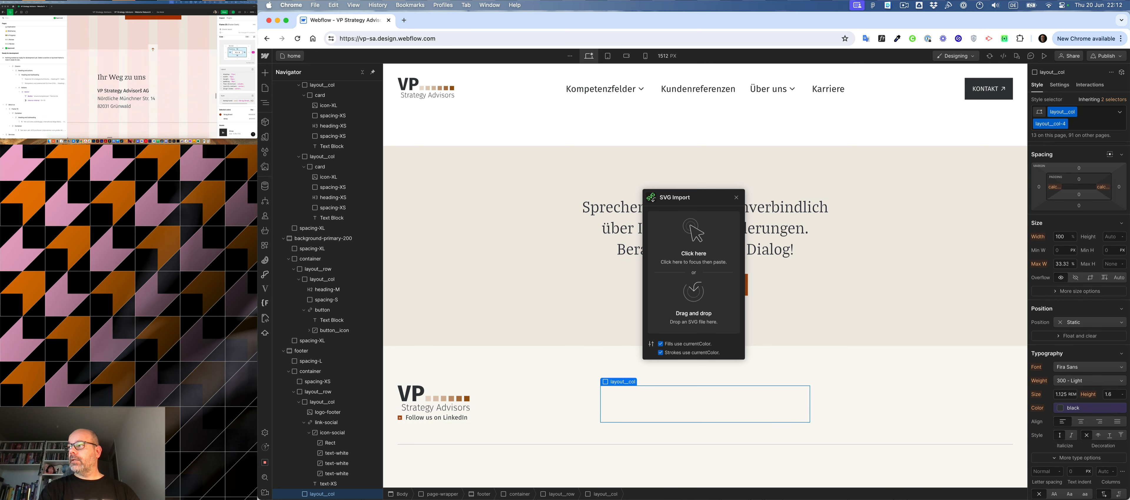
pyautogui.click(125, 77)
pyautogui.doubleClick(123, 76)
pyautogui.press('cmd+c')
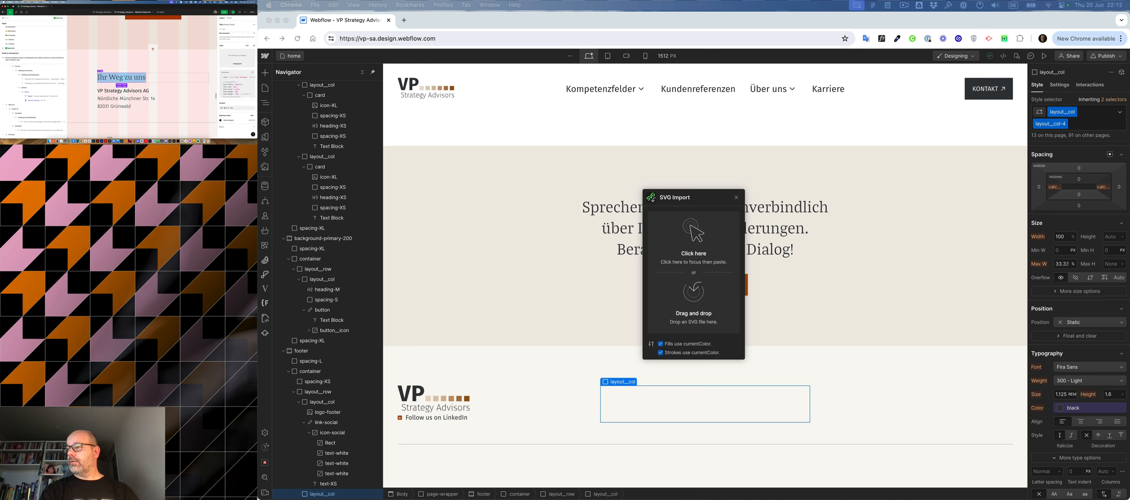
# - Return to Webflow and insert an H2 heading in the footer's second column
pyautogui.click(732, 410)
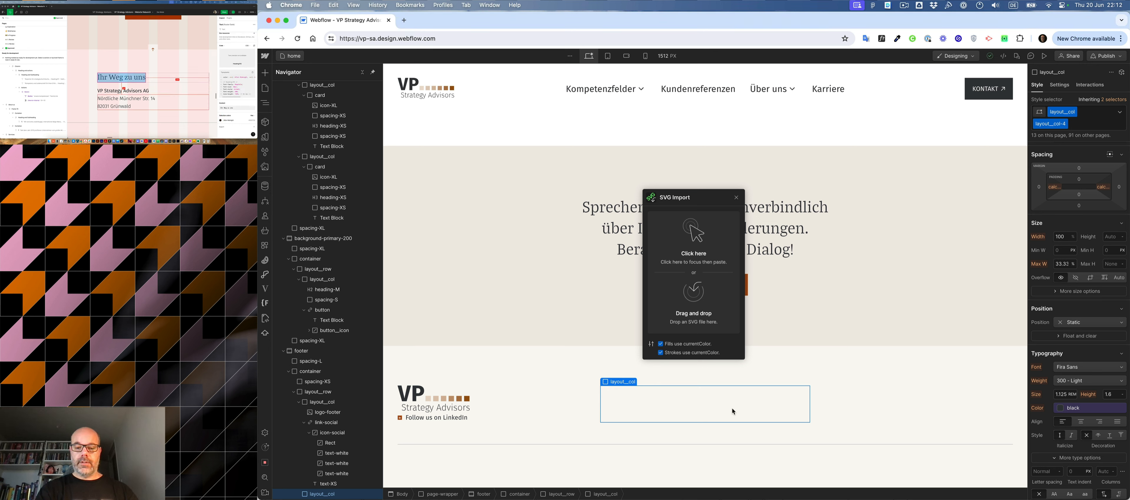
pyautogui.press('super+k')
pyautogui.write('h')
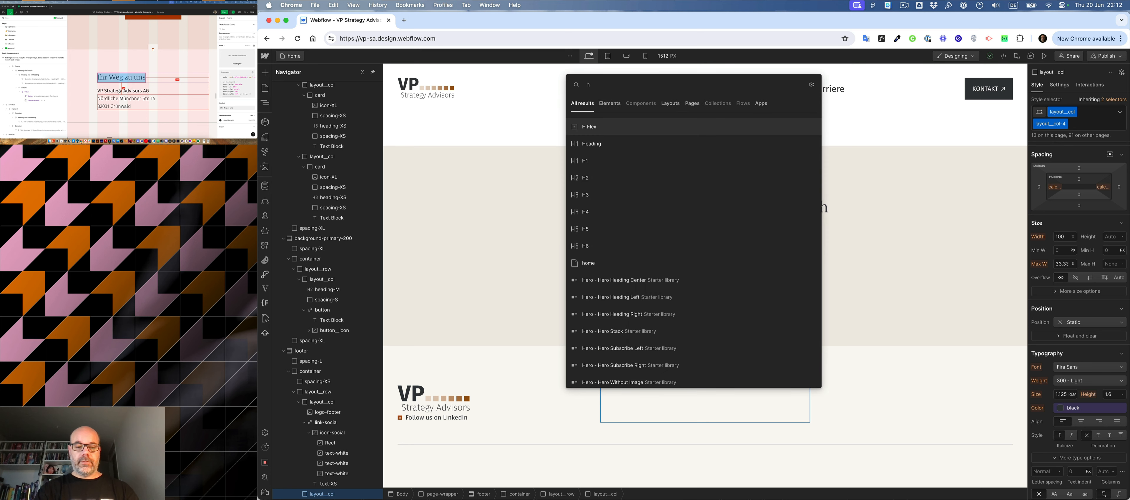
pyautogui.write('2')
pyautogui.press('Return')
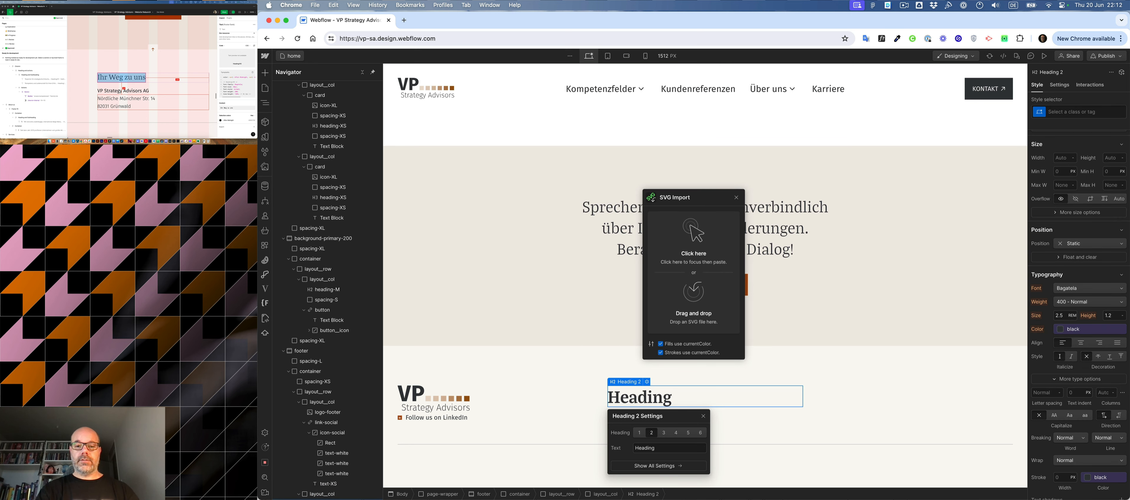
# - Apply the heading-XS class with the text-light combo class to the new footer heading
pyautogui.press('super+Return')
pyautogui.write('heading')
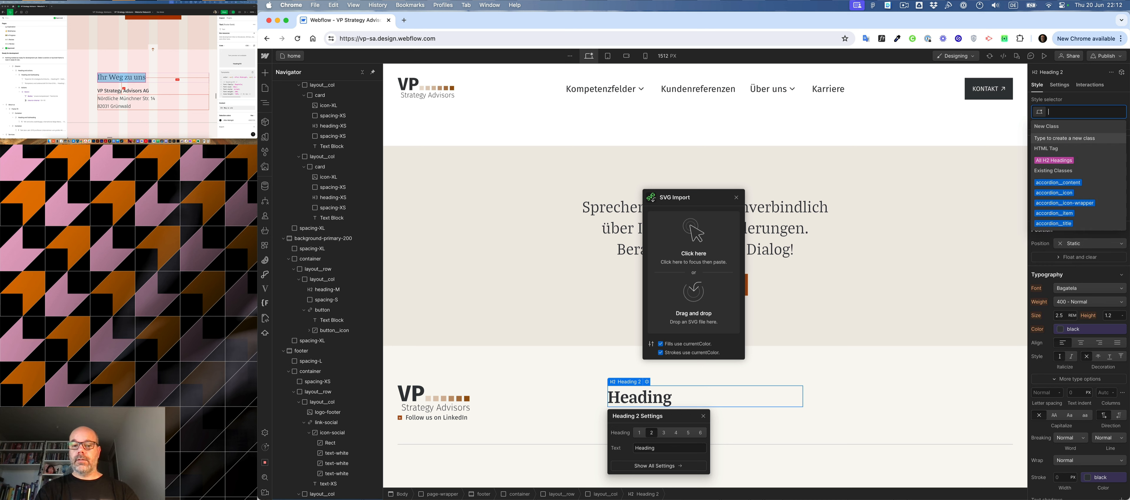
pyautogui.press('Return')
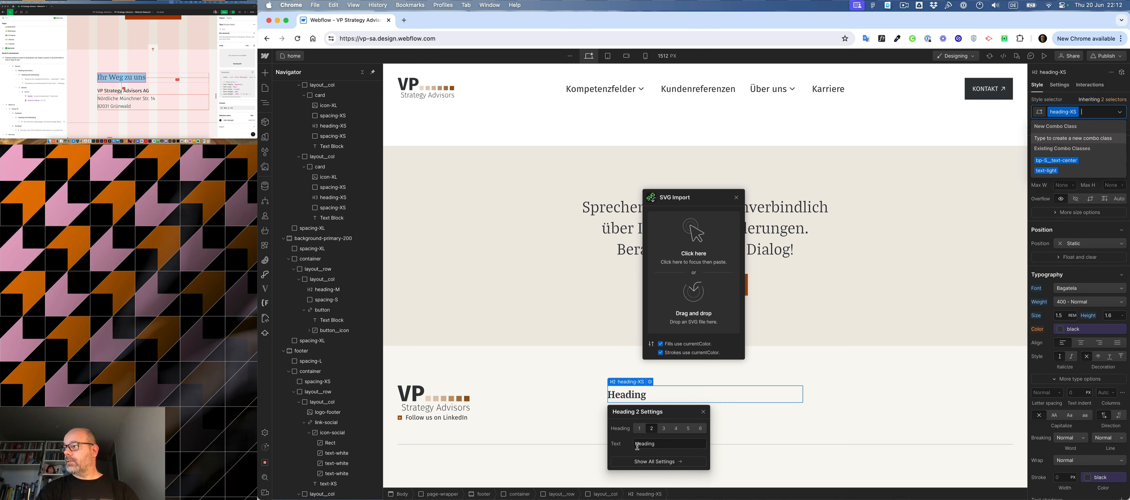
pyautogui.write('light')
pyautogui.press('Down')
pyautogui.press('Return')
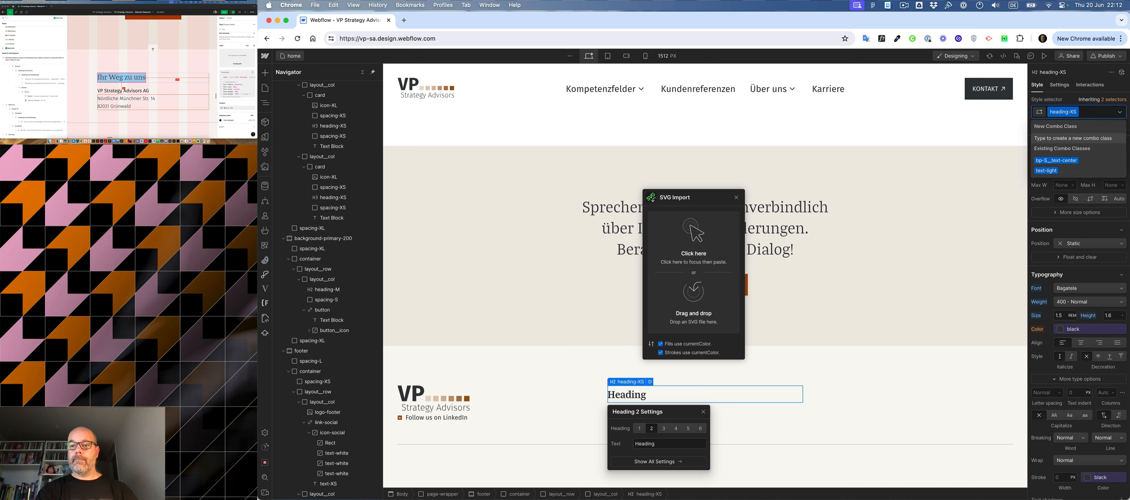
# - Replace the footer heading's placeholder text with the copied "Ihr Weg zu uns"
pyautogui.doubleClick(632, 395)
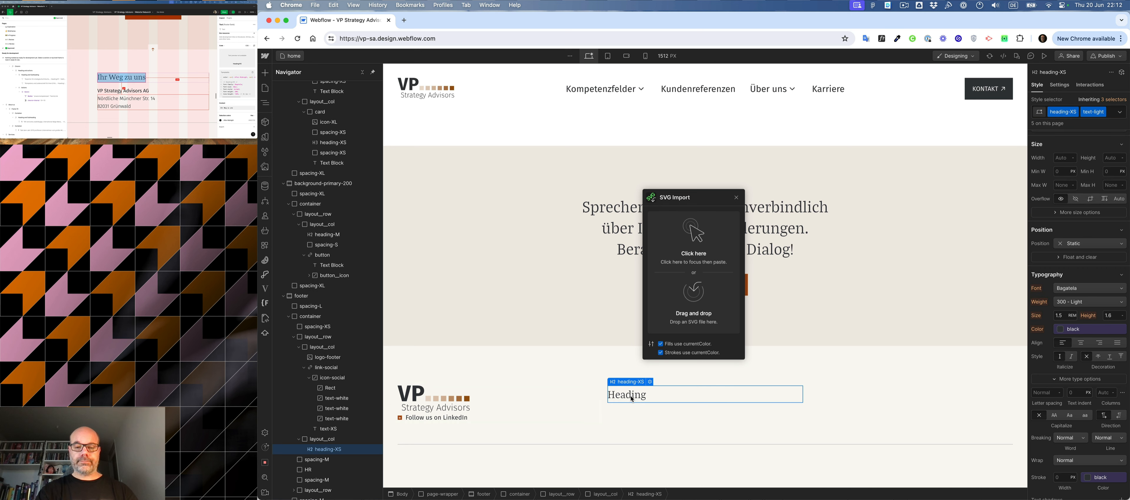
pyautogui.press('cmd+v')
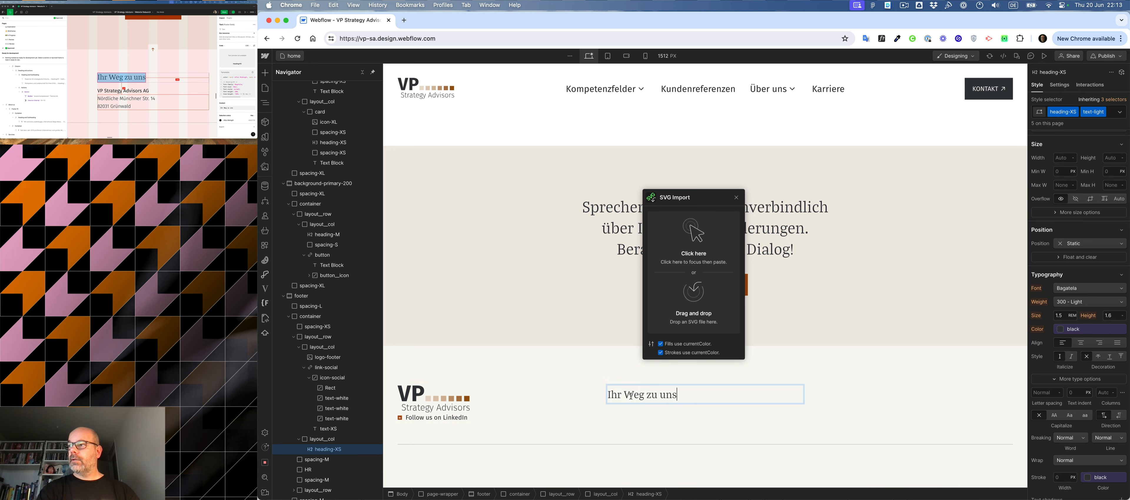
pyautogui.click(101, 87)
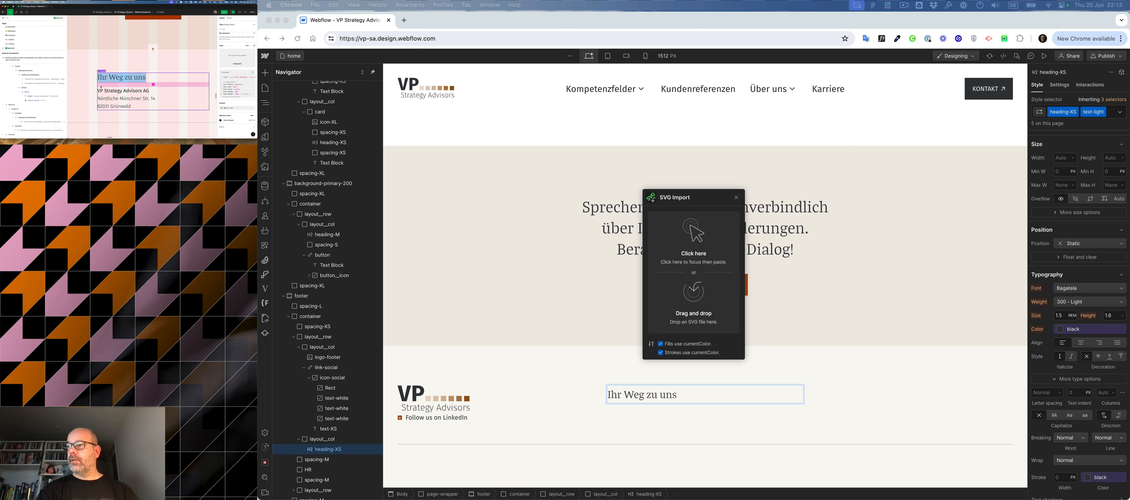
pyautogui.click(742, 396)
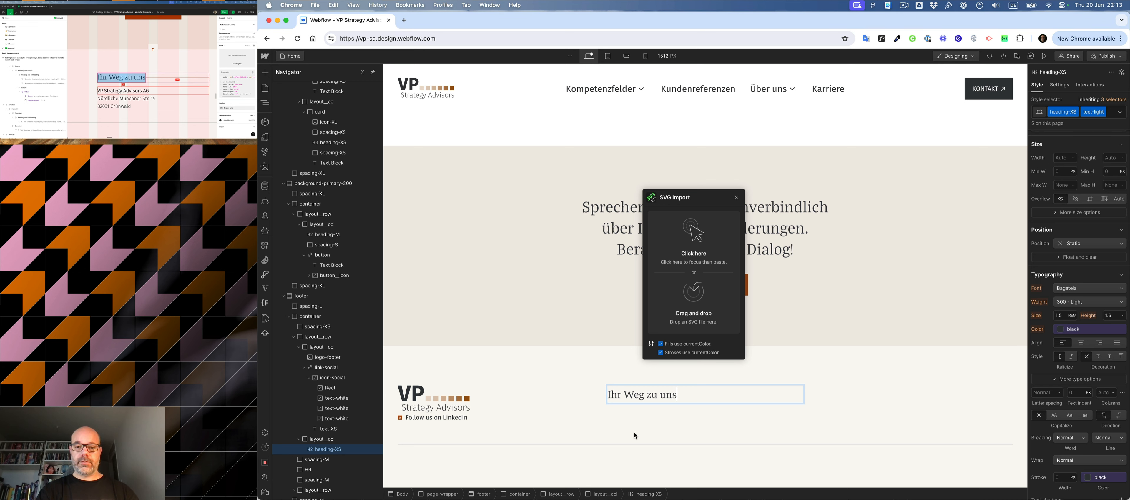
pyautogui.press('Escape')
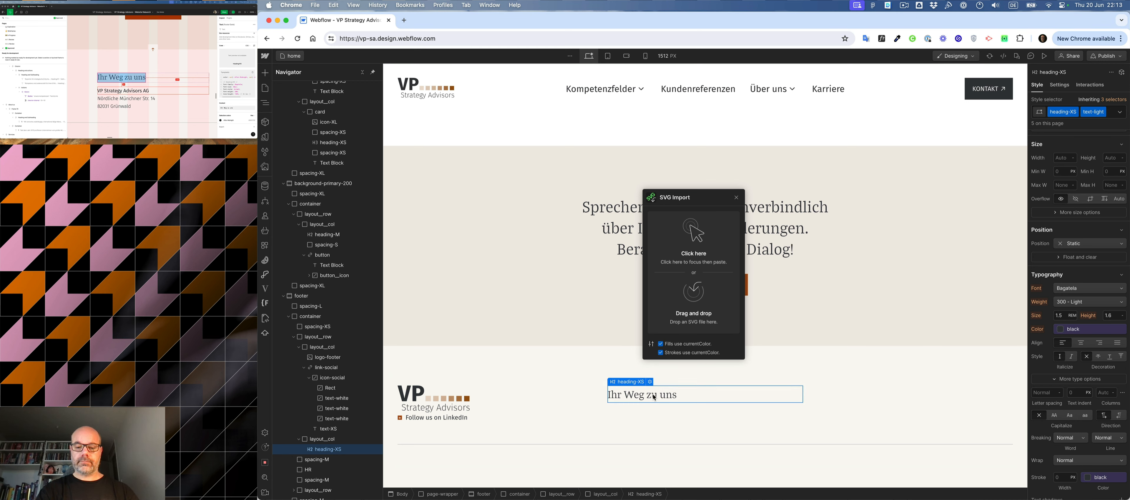
# - Insert a div block below the "Ihr Weg zu uns" heading in the footer's second column
pyautogui.press('super+e')
pyautogui.write('div')
pyautogui.press('Return')
# - Apply the existing spacing-XXS class to the new div block under the footer heading
pyautogui.press('super+Return')
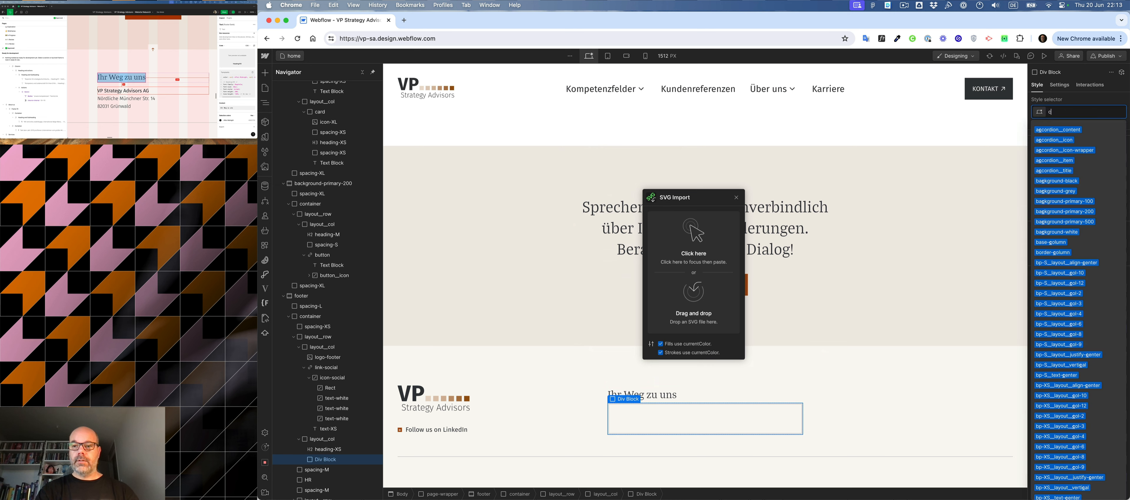
pyautogui.press('a')
pyautogui.press('z')
pyautogui.press('super+Return')
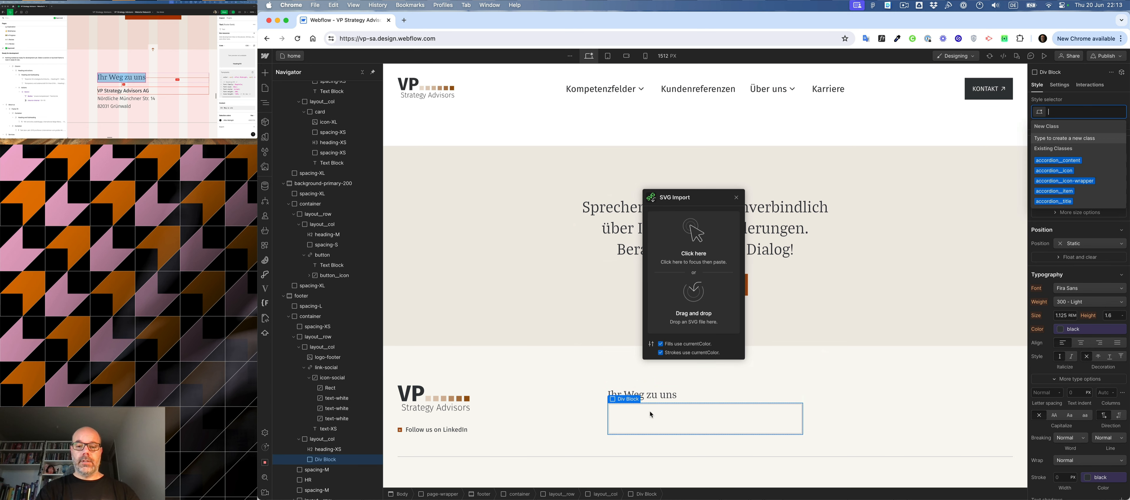
pyautogui.write('spa')
pyautogui.press('Down')
pyautogui.press('Down')
pyautogui.press('Down')
pyautogui.press('Down')
pyautogui.press('Down')
pyautogui.press('Down')
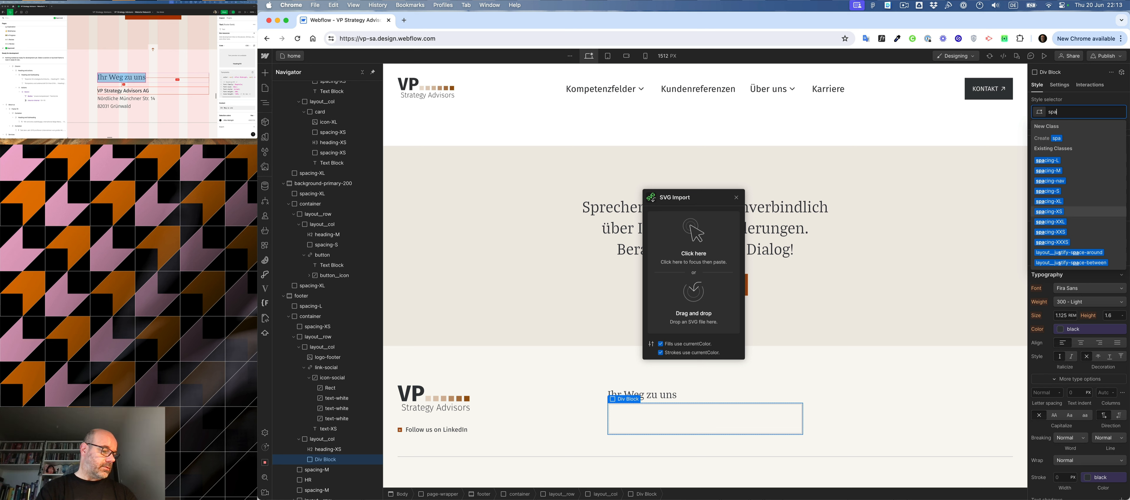
pyautogui.press('Down')
pyautogui.press('Down')
pyautogui.press('Return')
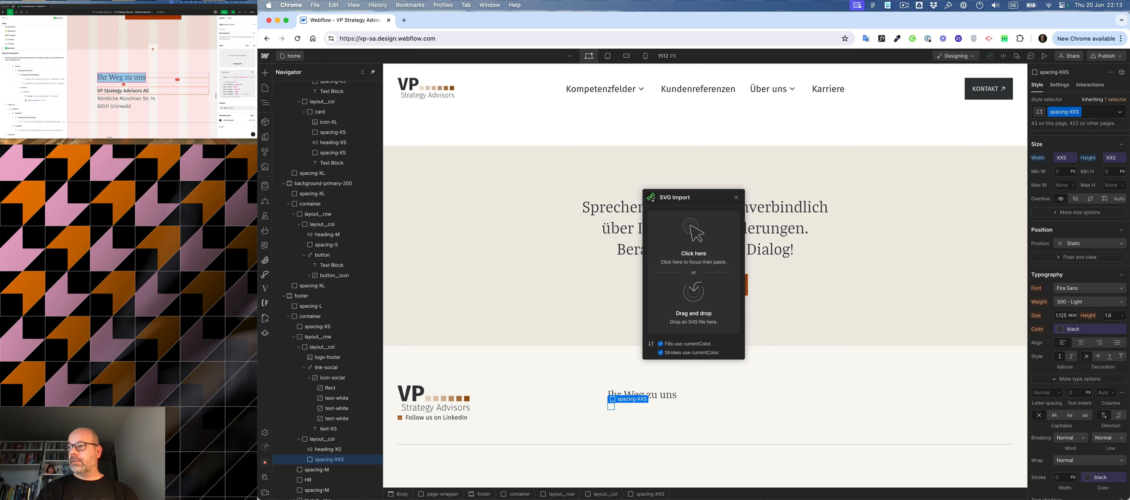
# - Select the footer's second column and insert a text block below its spacing-XXS spacer
pyautogui.click(651, 405)
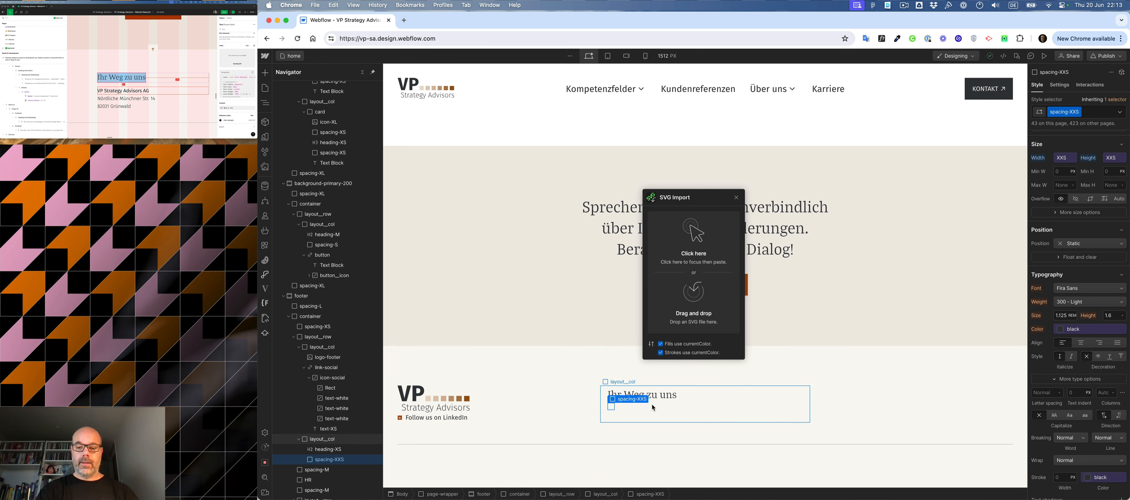
pyautogui.press('super+e')
pyautogui.write('text')
pyautogui.press('Down')
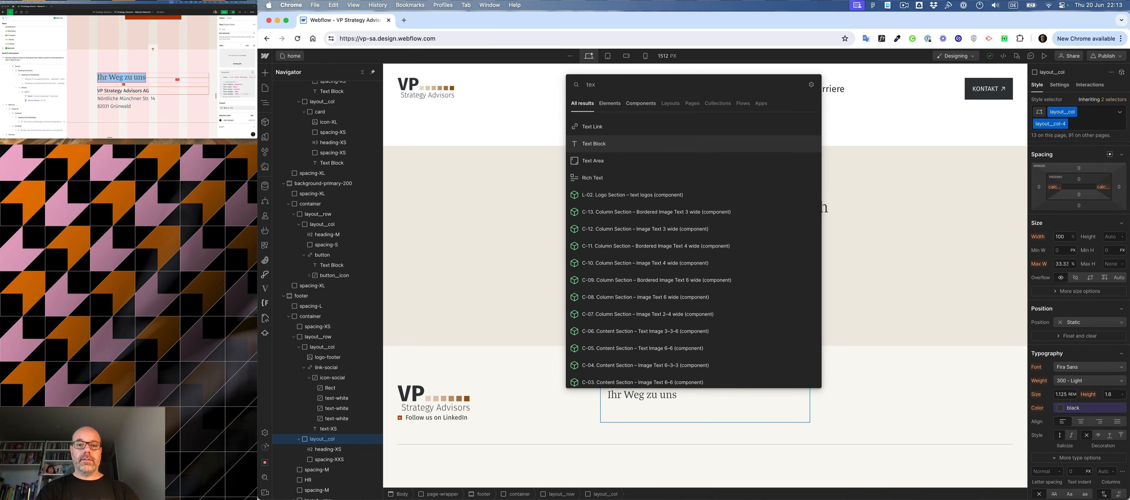
pyautogui.press('Return')
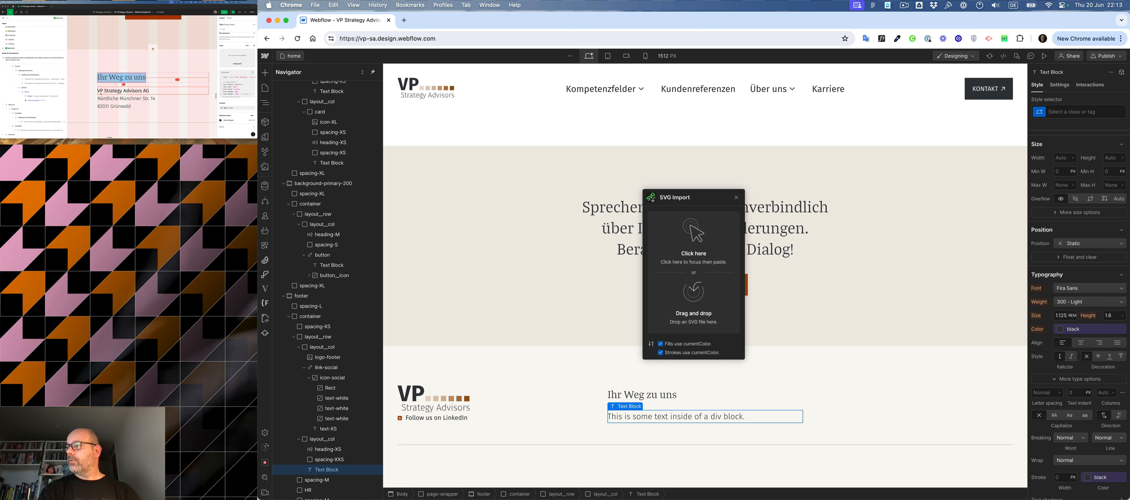
# - Check the company name's styling in the Figma mockup, then apply the text-regular class to the new Webflow text block
pyautogui.click(132, 91)
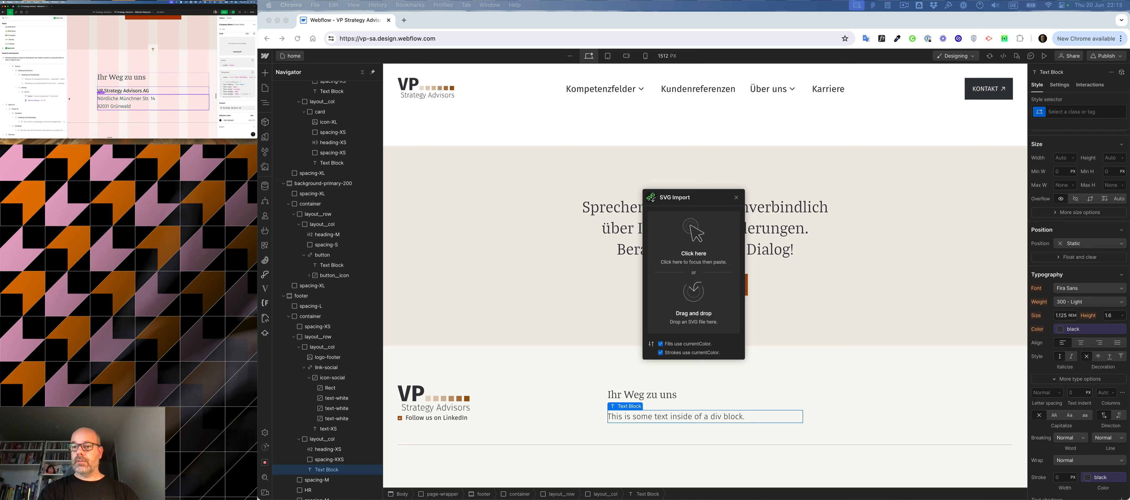
pyautogui.click(1068, 112)
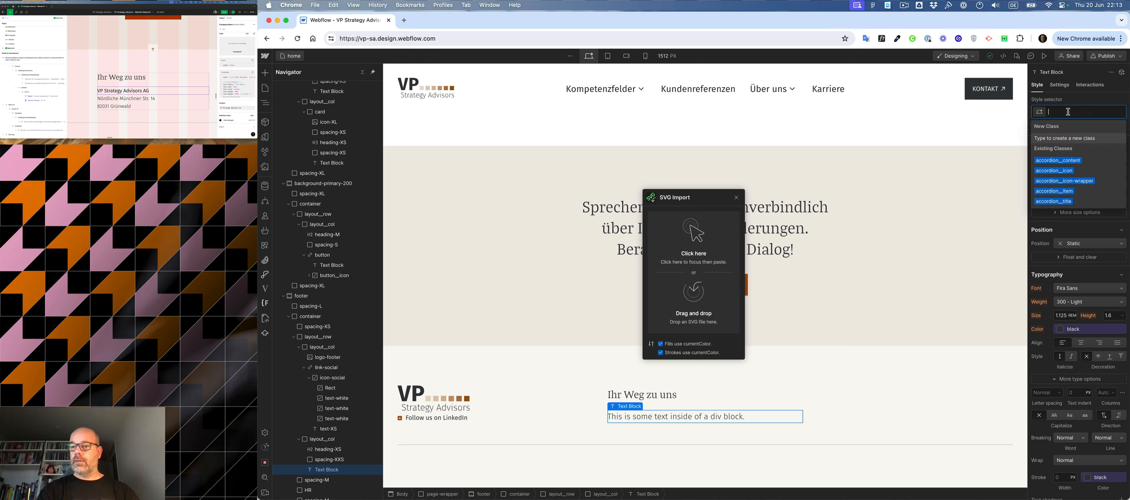
pyautogui.write('text-regular')
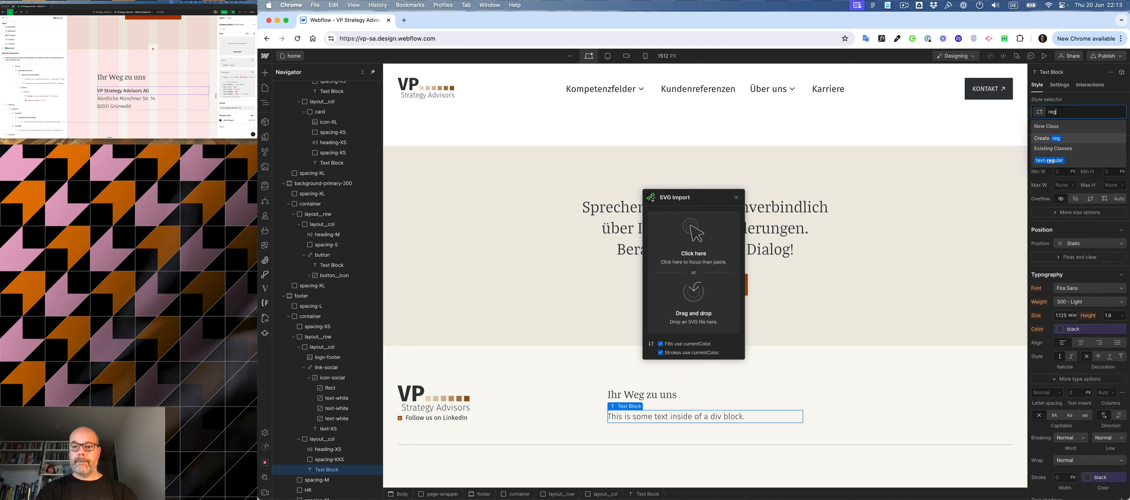
pyautogui.press('Return')
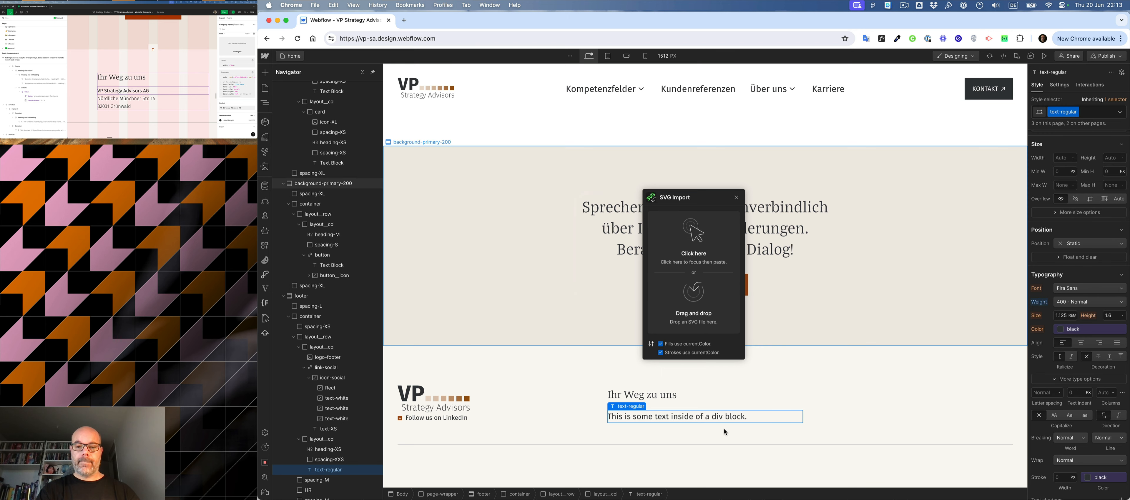
# - Insert a second text block below the text-regular block in the footer's second column
pyautogui.press('super+e')
pyautogui.write('tex')
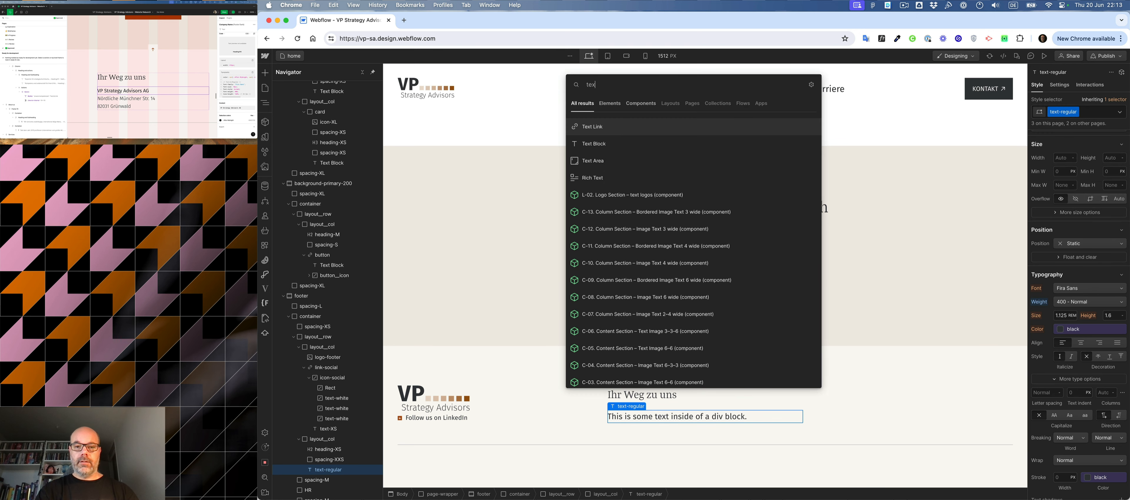
pyautogui.press('Down')
pyautogui.press('Return')
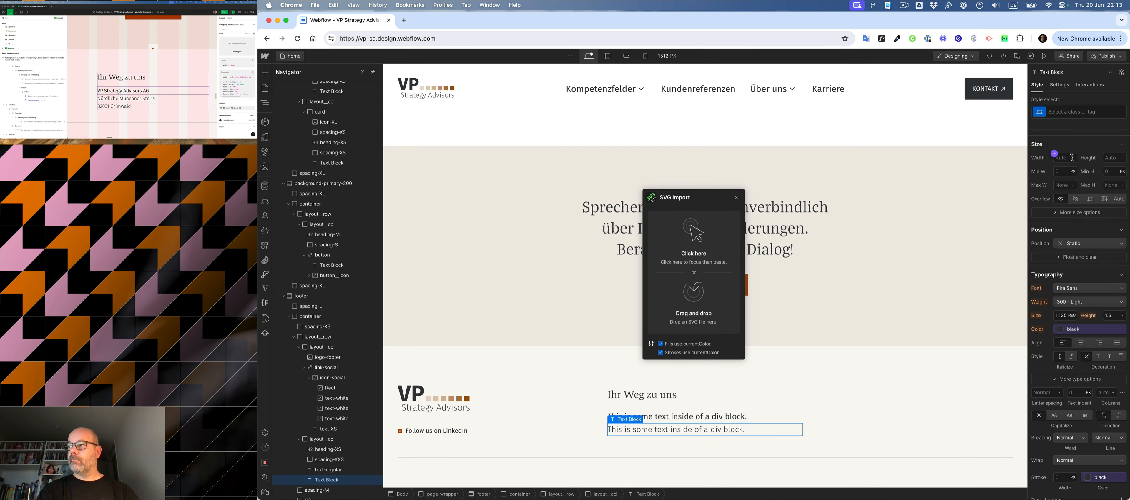
# - Copy "VP Strategy Advisors AG" from the Figma mockup and paste it over the text-regular block's placeholder in Webflow
pyautogui.click(120, 89)
pyautogui.doubleClick(121, 89)
pyautogui.press('super+c')
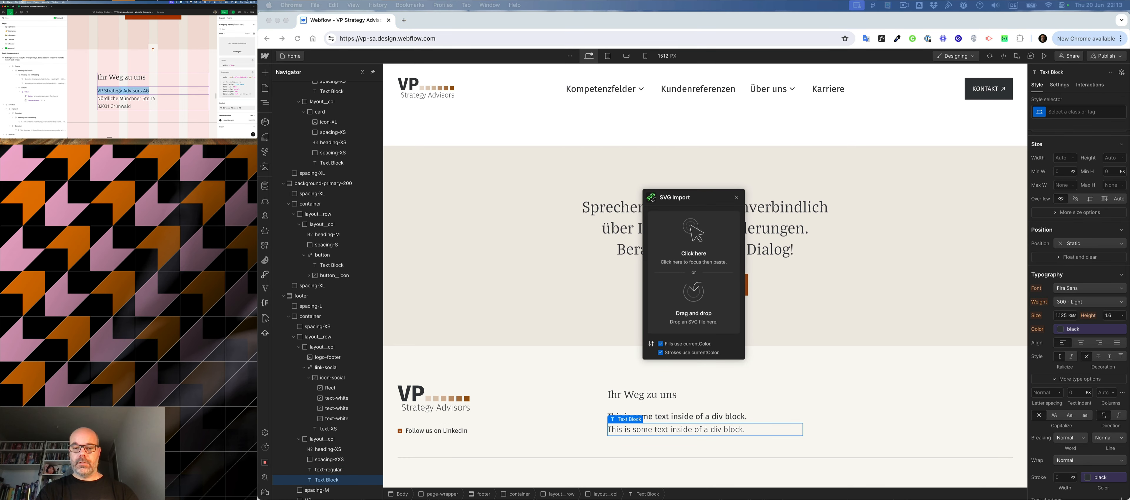
pyautogui.click(713, 416)
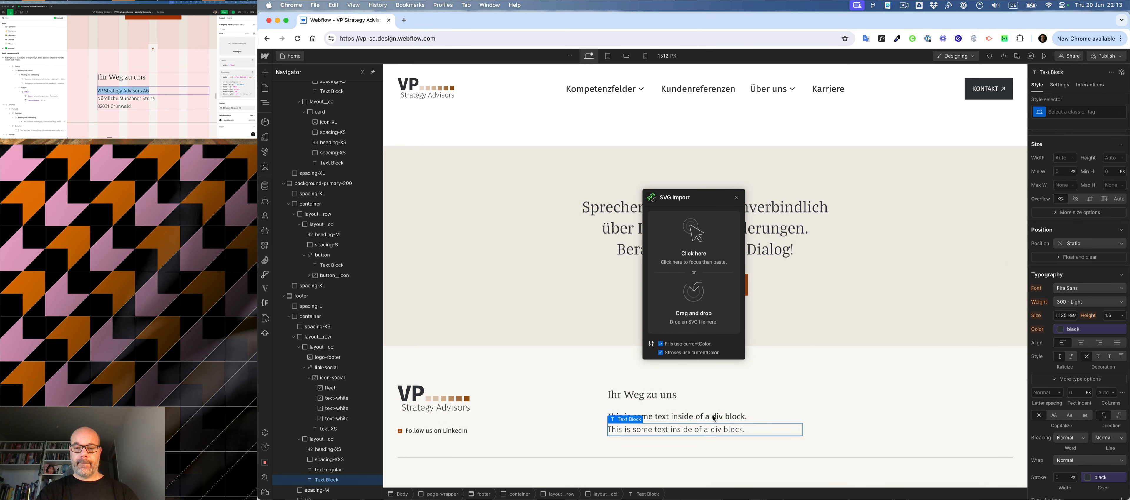
pyautogui.doubleClick(713, 417)
pyautogui.press('super+v')
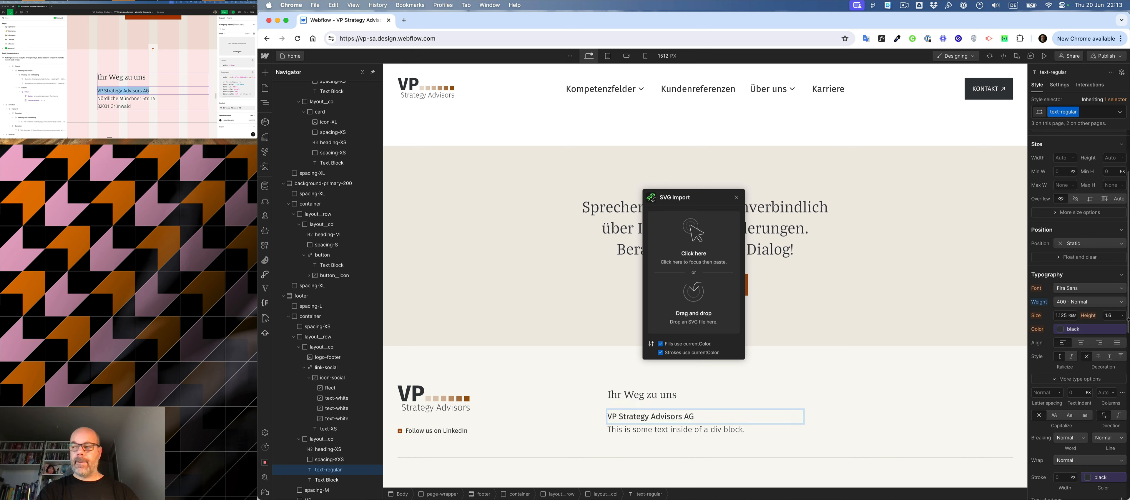
# - Copy the company's postal address from the Figma mockup and paste it over the second text block's placeholder in Webflow
pyautogui.click(106, 106)
pyautogui.click(106, 106)
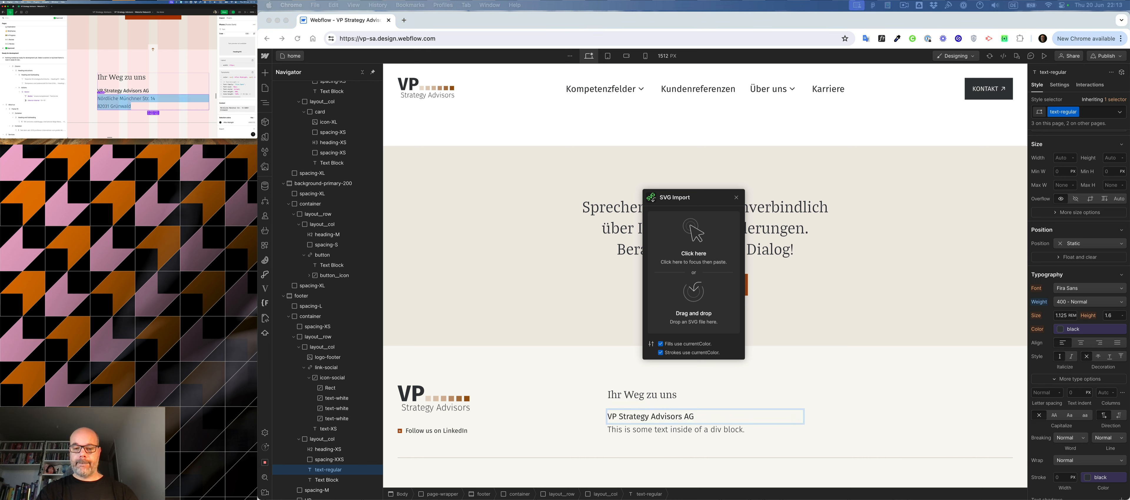
pyautogui.click(682, 431)
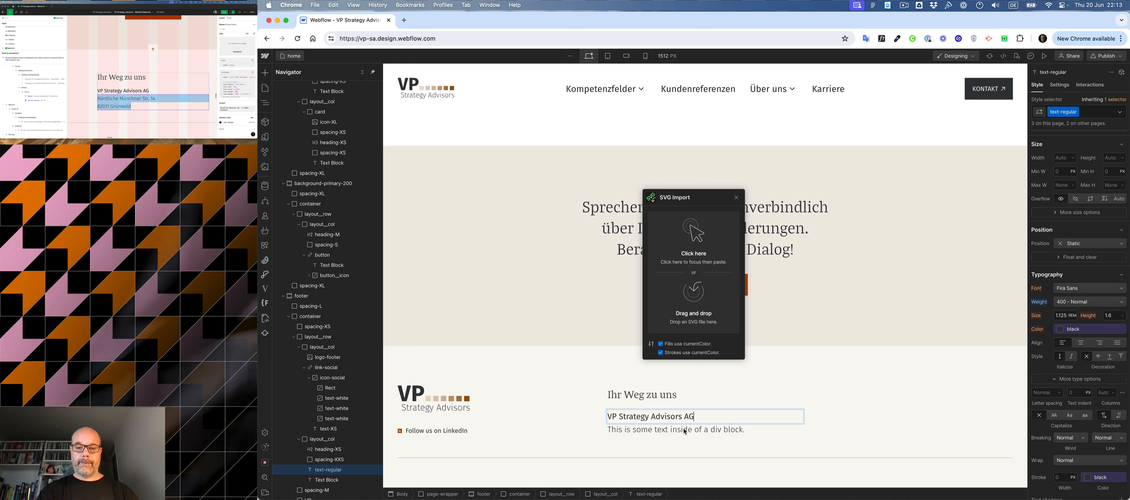
pyautogui.doubleClick(680, 430)
pyautogui.write('Nördliche Münchner Str. 14 82031 Grünwald')
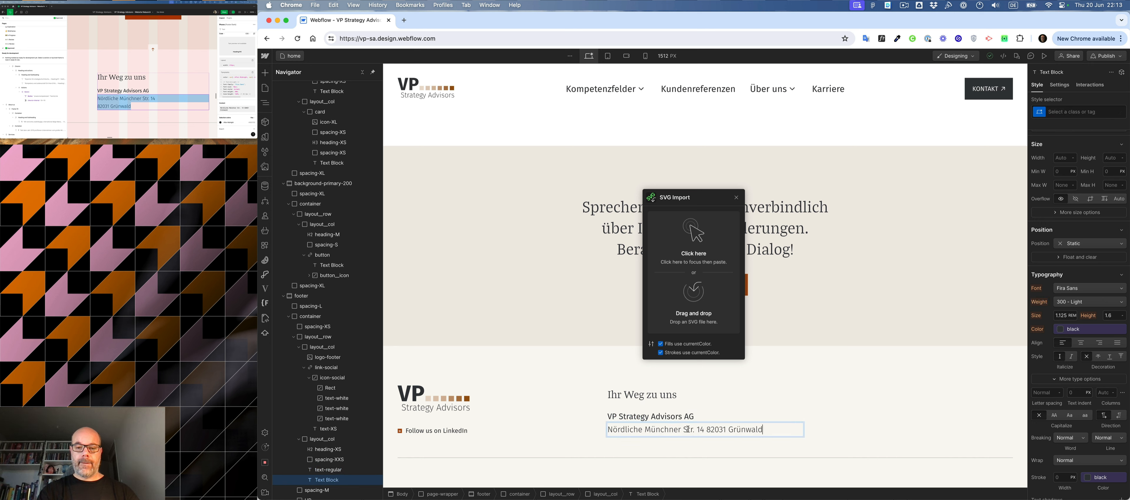
# - Break the address line between the house number and the postcode, then leave text editing
pyautogui.click(706, 431)
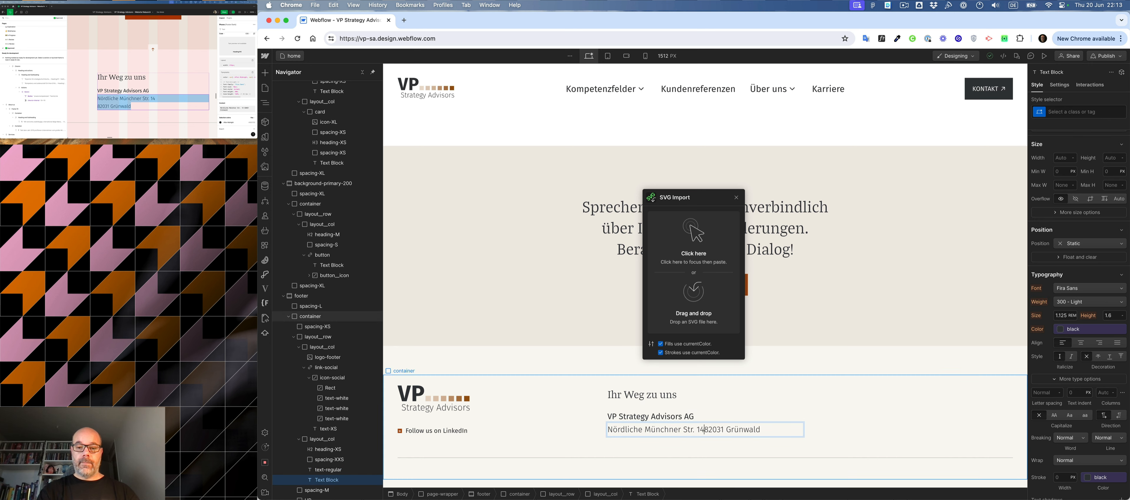
pyautogui.hotkey('shift', 'Return')
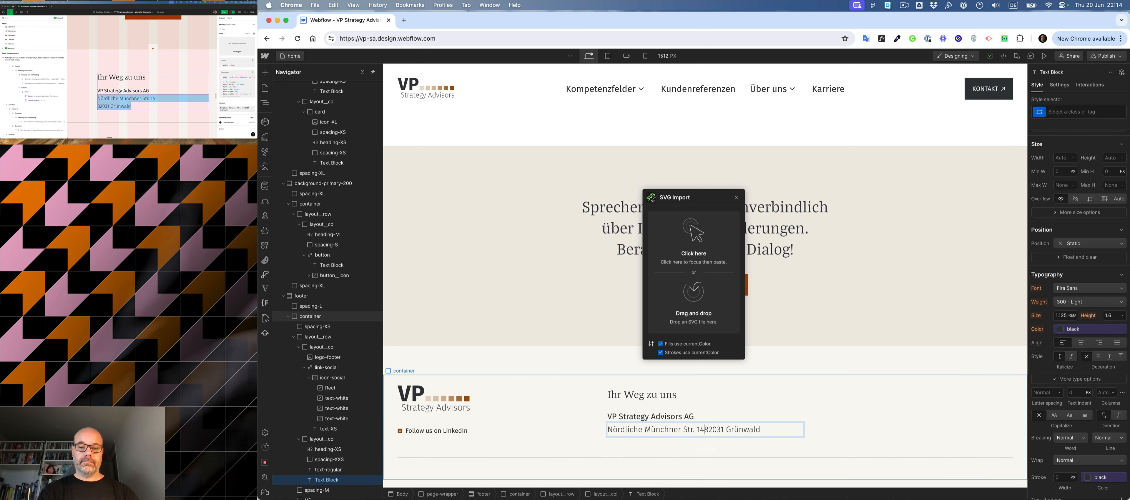
pyautogui.click(586, 369)
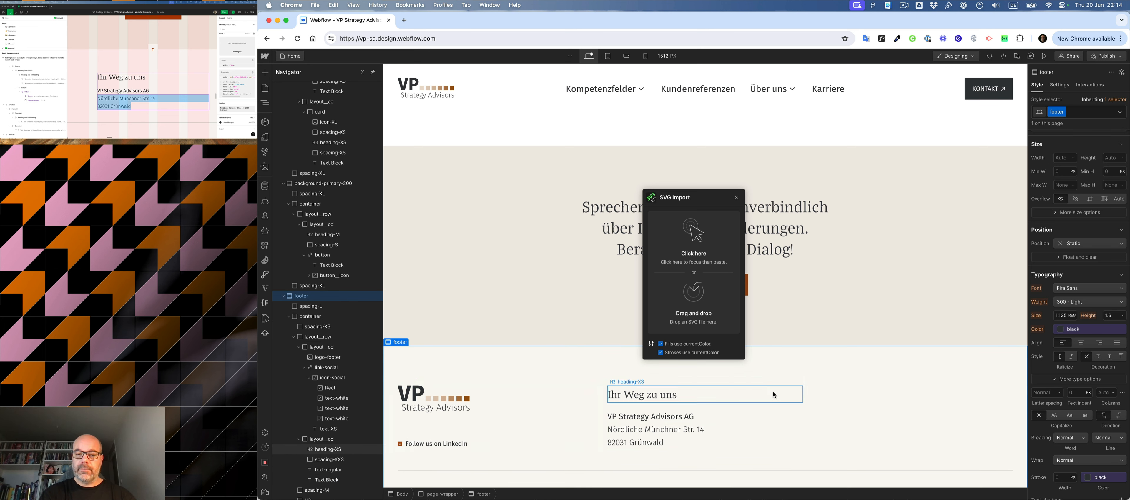
# - Duplicate the footer's complete "Ihr Weg zu uns" column to create a third column beside it
pyautogui.click(780, 409)
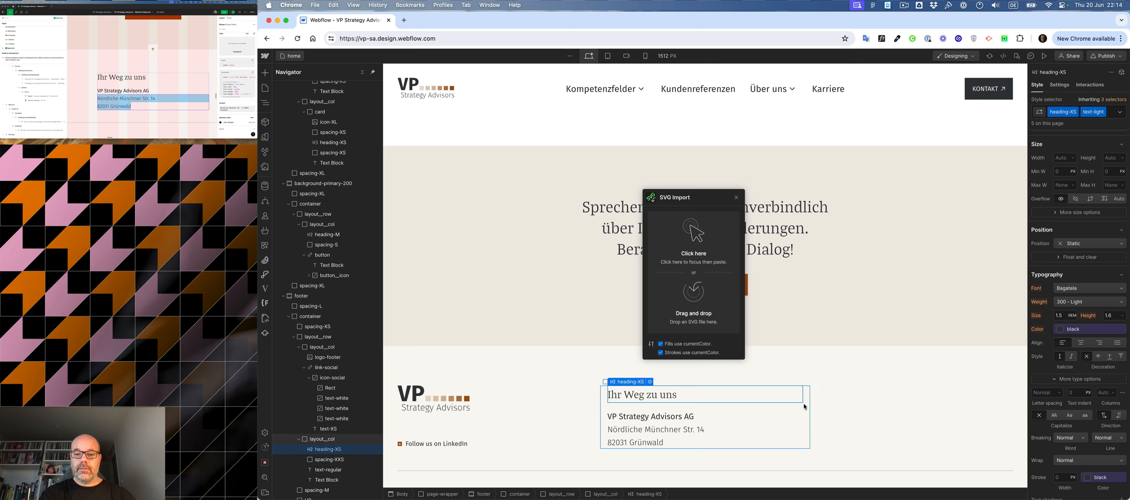
pyautogui.click(806, 408)
pyautogui.press('super+c')
pyautogui.press('super+v')
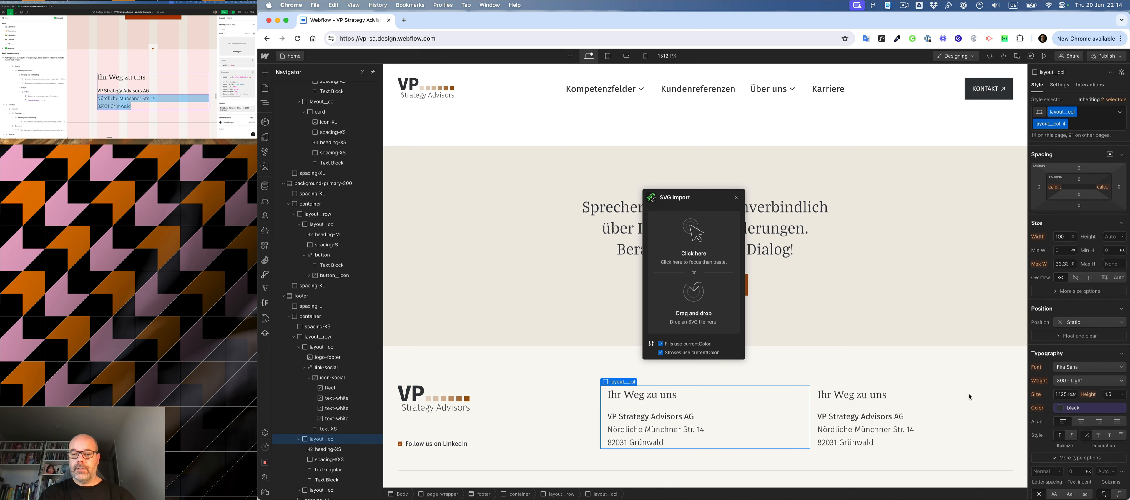
# - Copy "So erreichen Sie uns" from the Figma mockup and replace the heading text in Webflow's third footer column with it
pyautogui.hscroll(7, 136, 96)
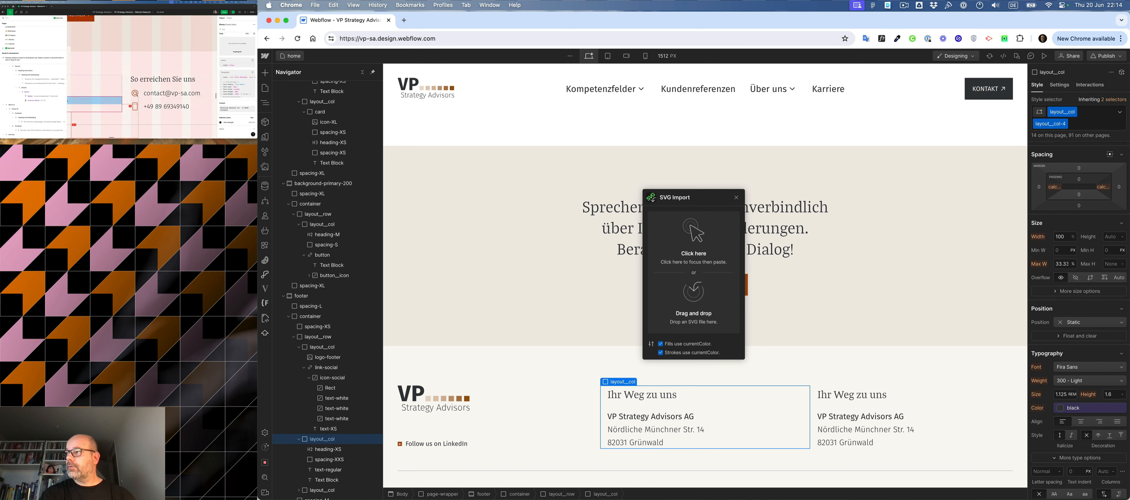
pyautogui.doubleClick(143, 82)
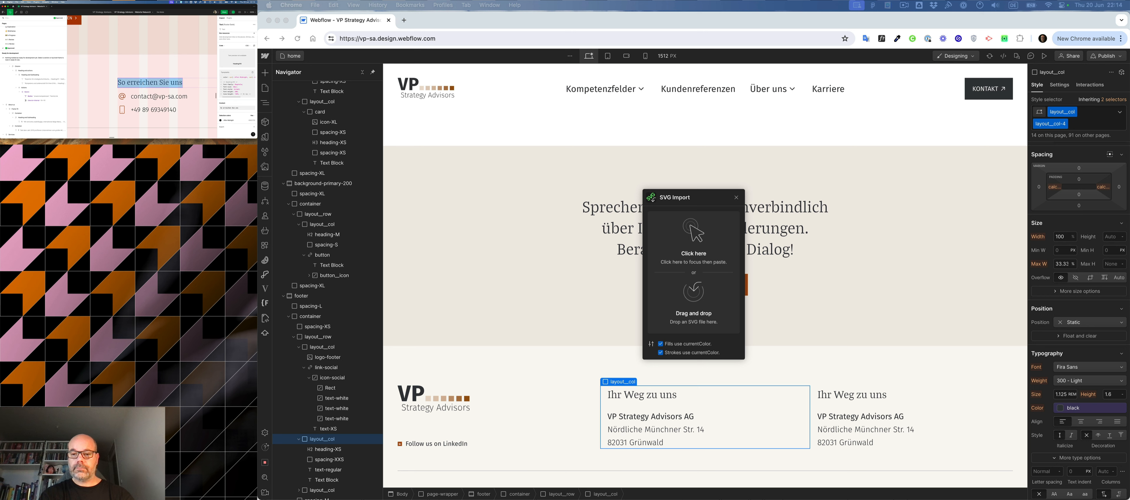
pyautogui.click(857, 398)
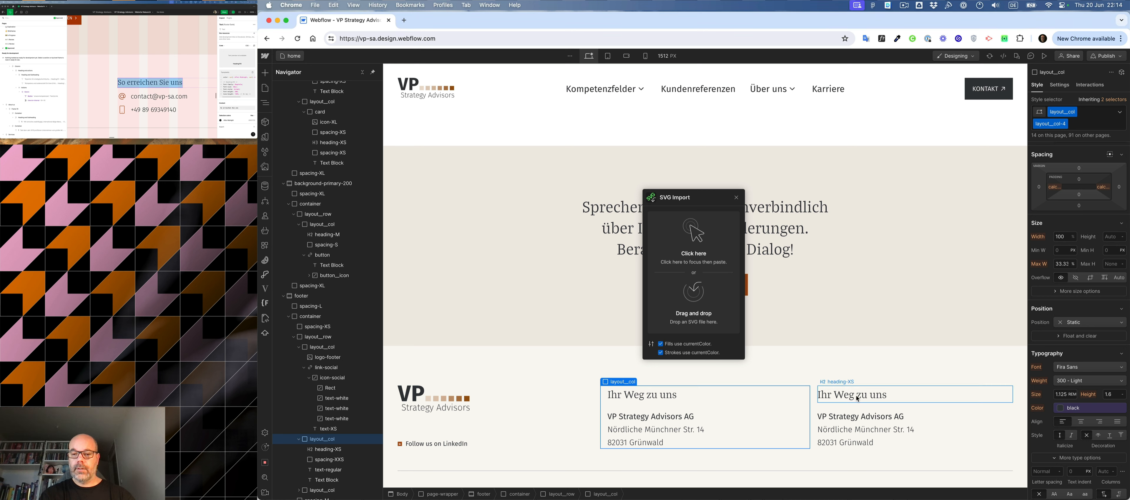
pyautogui.click(858, 398)
pyautogui.doubleClick(856, 397)
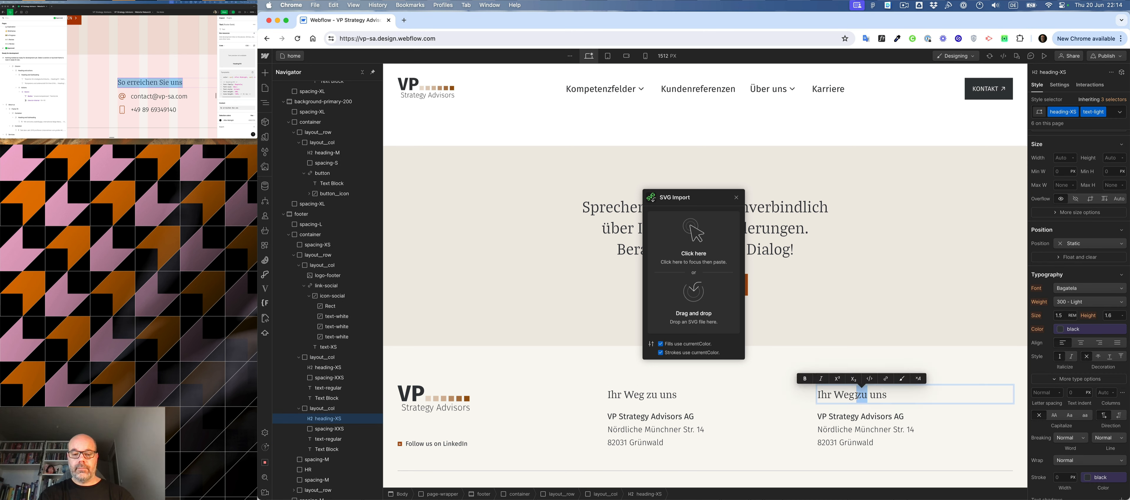
pyautogui.press('super+a')
pyautogui.press('super+v')
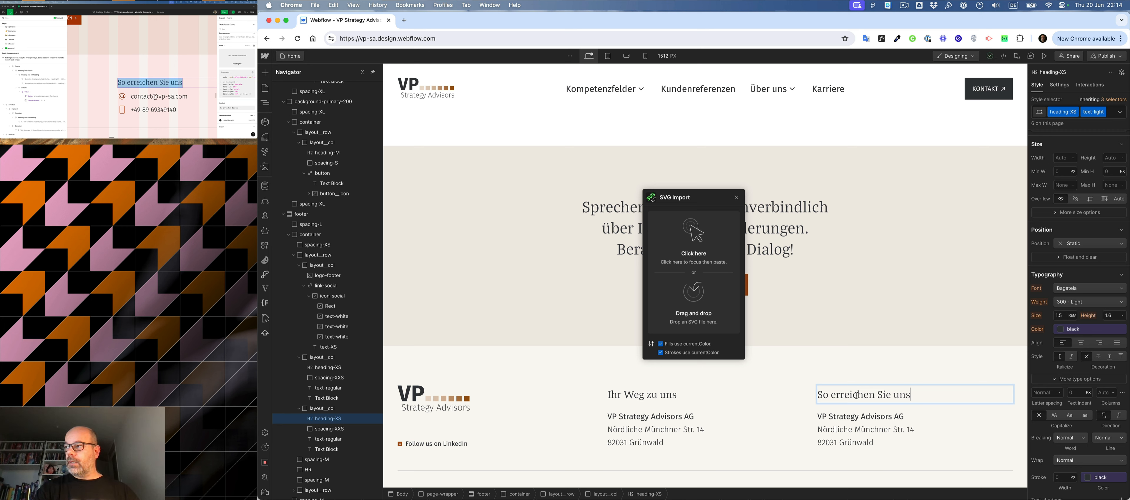
# - Delete the duplicated company name and address text blocks from the third footer column
pyautogui.click(883, 417)
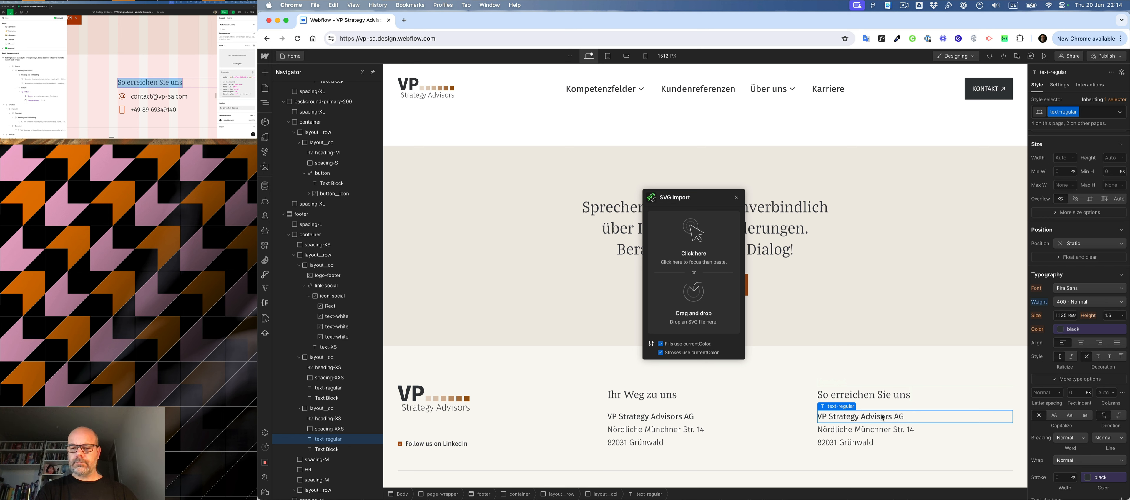
pyautogui.press('Delete')
pyautogui.press('Delete')
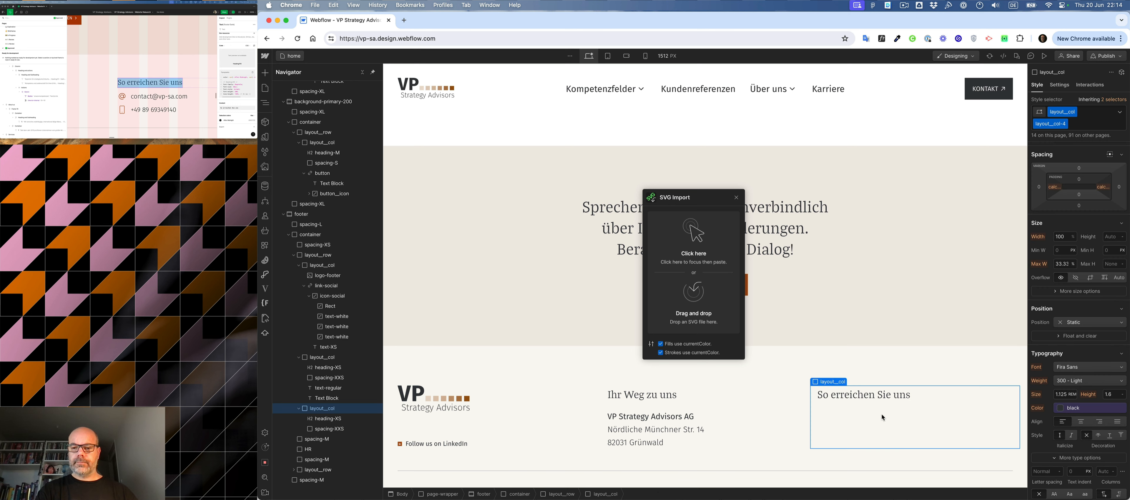
# - Insert a link block below the spacer in the "So erreichen Sie uns" column
pyautogui.press('super+e')
pyautogui.write('link')
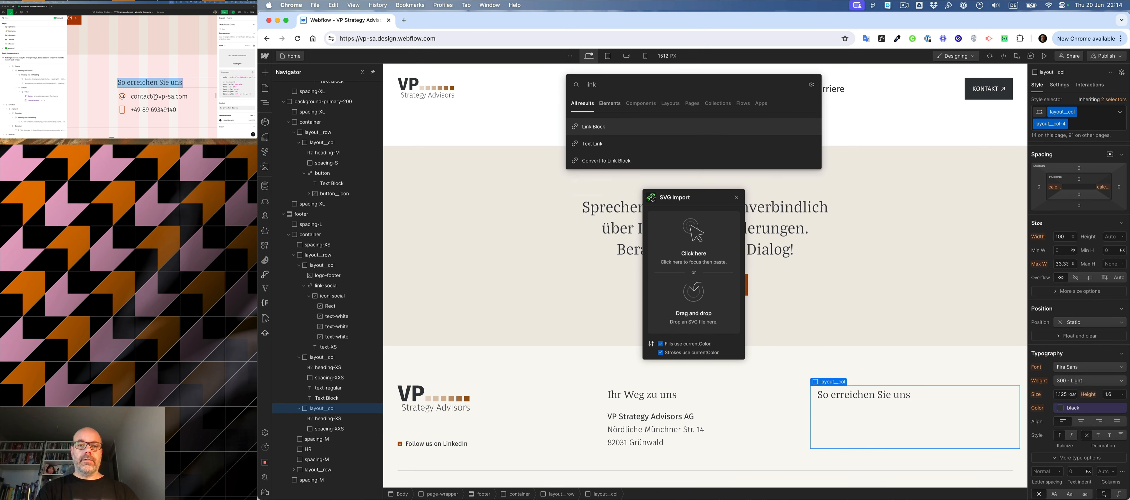
pyautogui.press('Return')
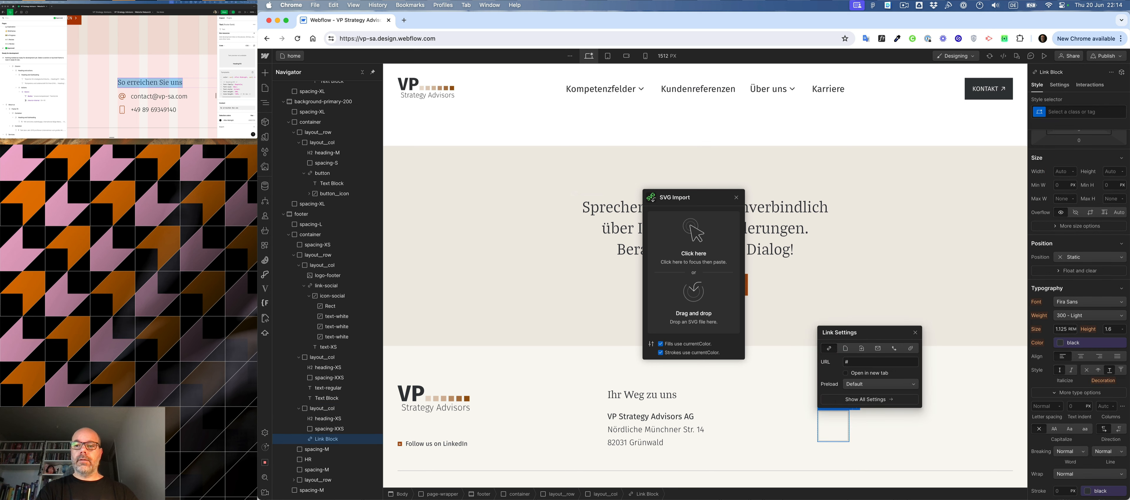
# - Assign a new class named footer-contact to the link block in the "So erreichen Sie uns" column
pyautogui.press('super+Return')
pyautogui.write('footer')
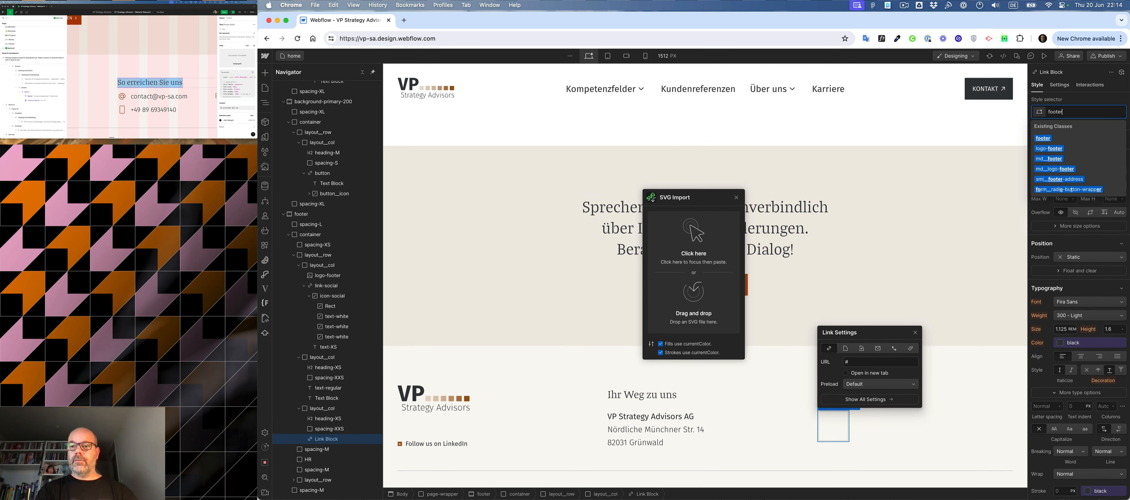
pyautogui.write('-')
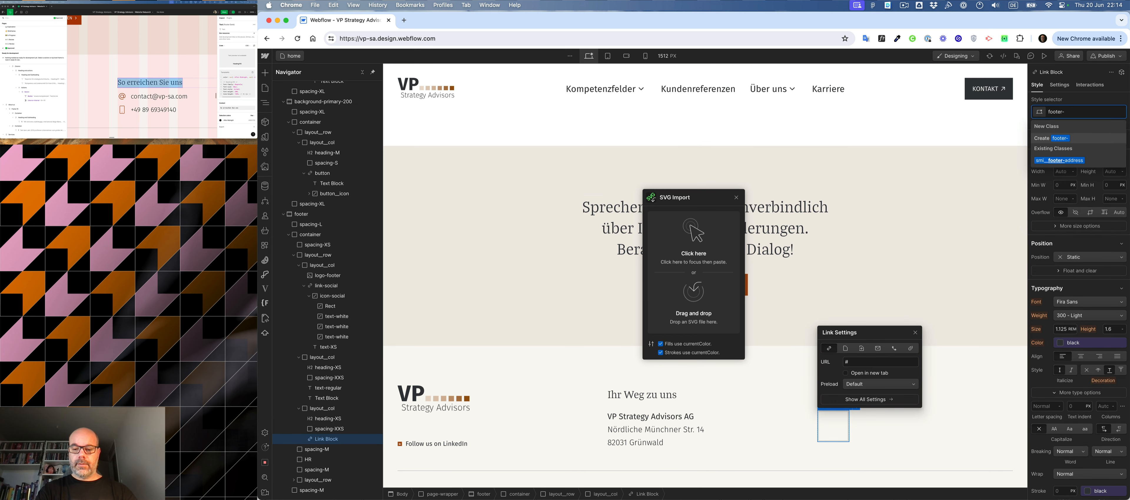
pyautogui.write('contact')
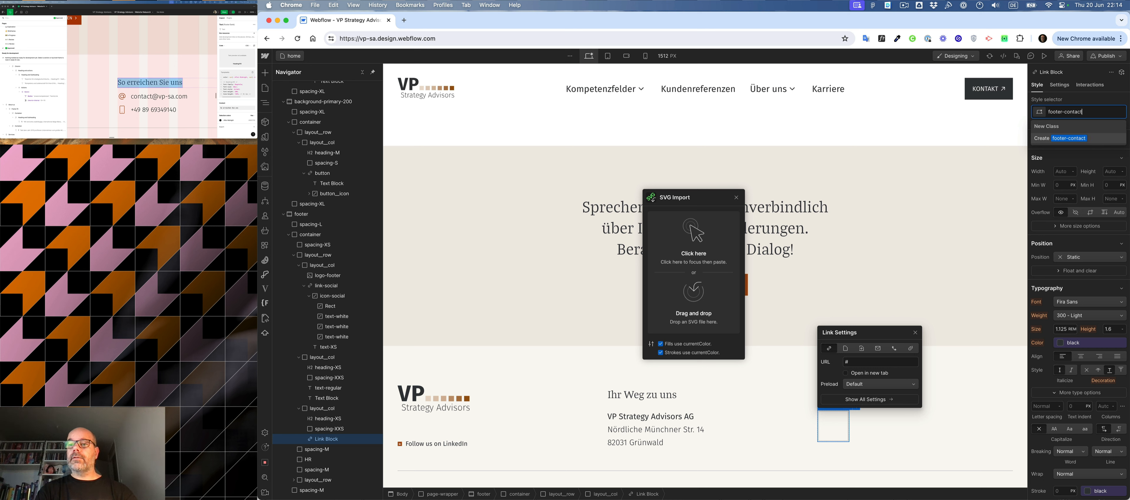
pyautogui.press('Return')
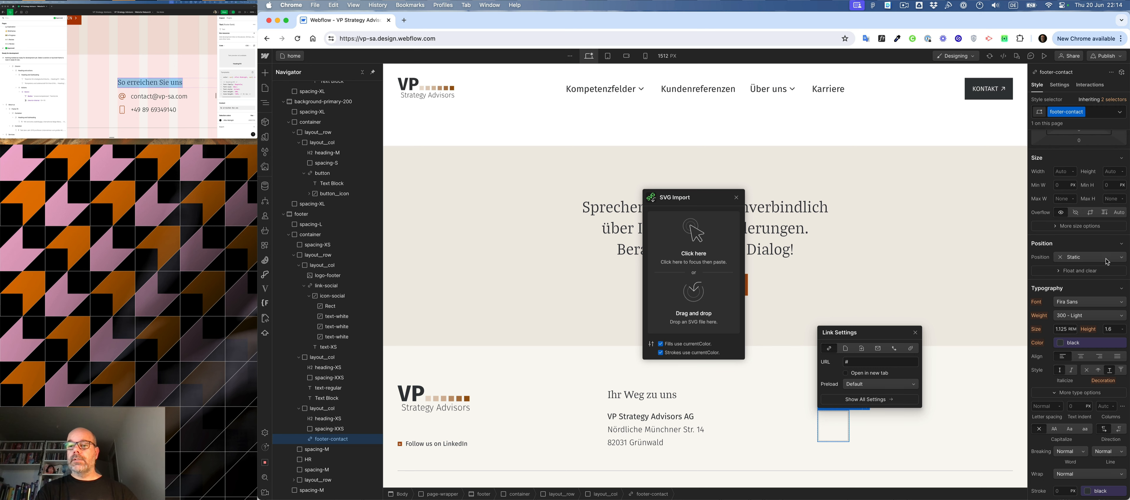
pyautogui.scroll(3, 1096, 240)
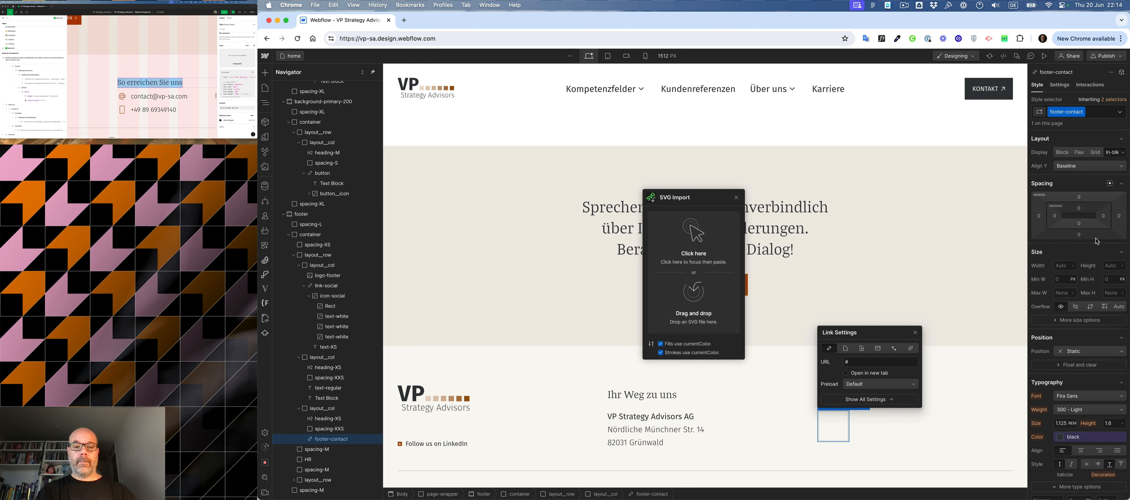
# - Rename the link-social class of the footer's LinkedIn link to footer-social
pyautogui.click(405, 445)
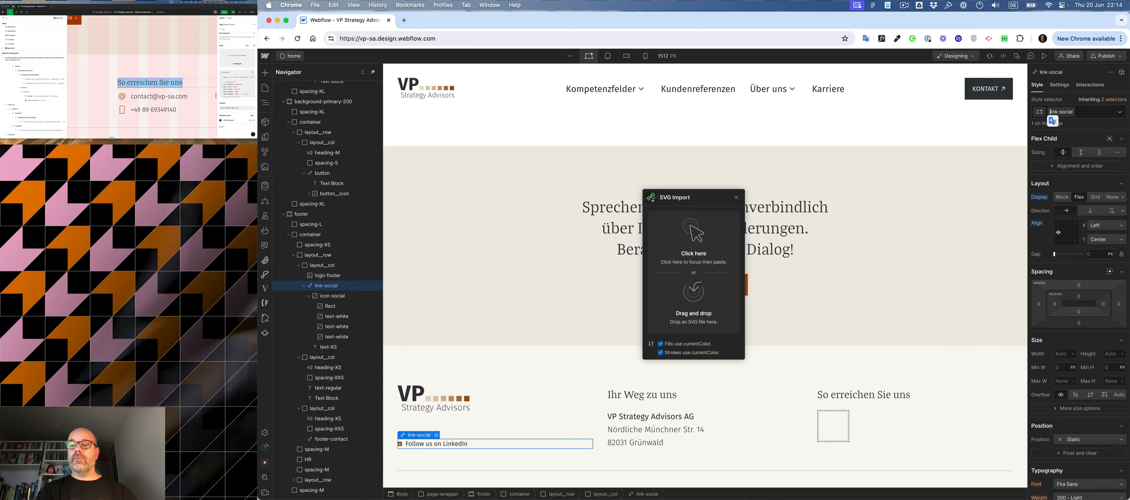
pyautogui.press('Delete')
pyautogui.press('Delete')
pyautogui.press('Delete')
pyautogui.press('Delete')
pyautogui.write('footer')
pyautogui.press('Return')
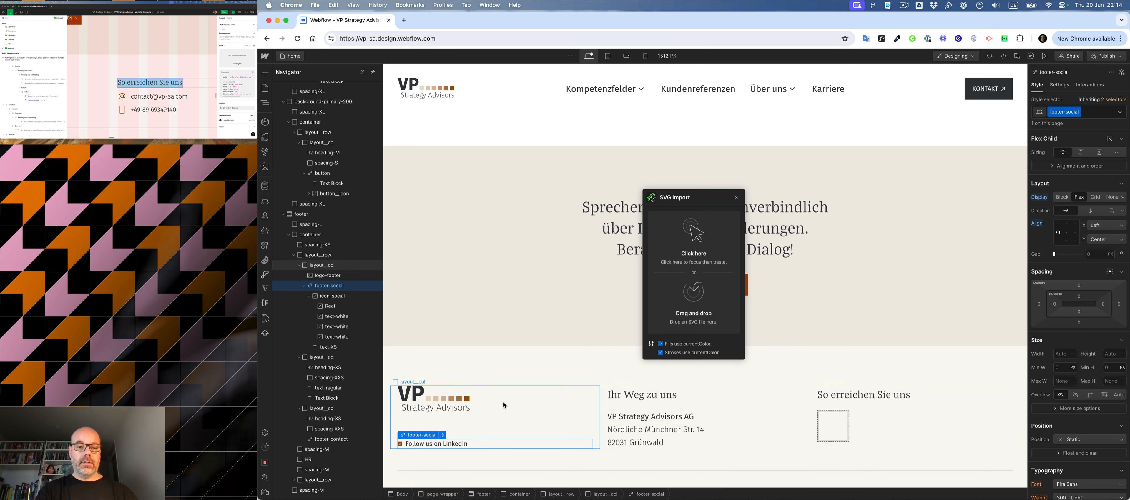
# - Rename the footer logo's class from logo-footer to footer-logo
pyautogui.click(454, 399)
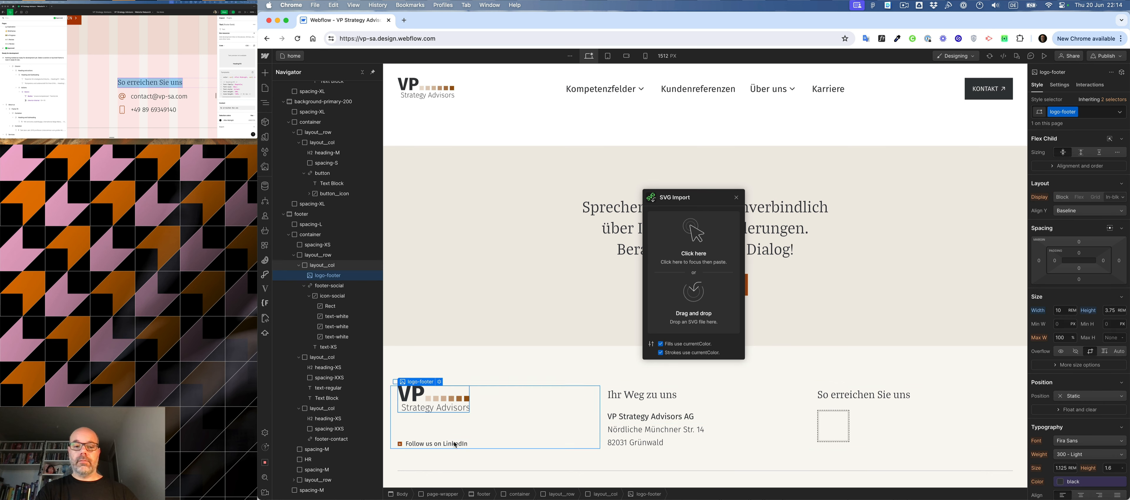
pyautogui.click(1062, 113)
pyautogui.press('BackSpace')
pyautogui.press('BackSpace')
pyautogui.press('BackSpace')
pyautogui.press('BackSpace')
pyautogui.press('BackSpace')
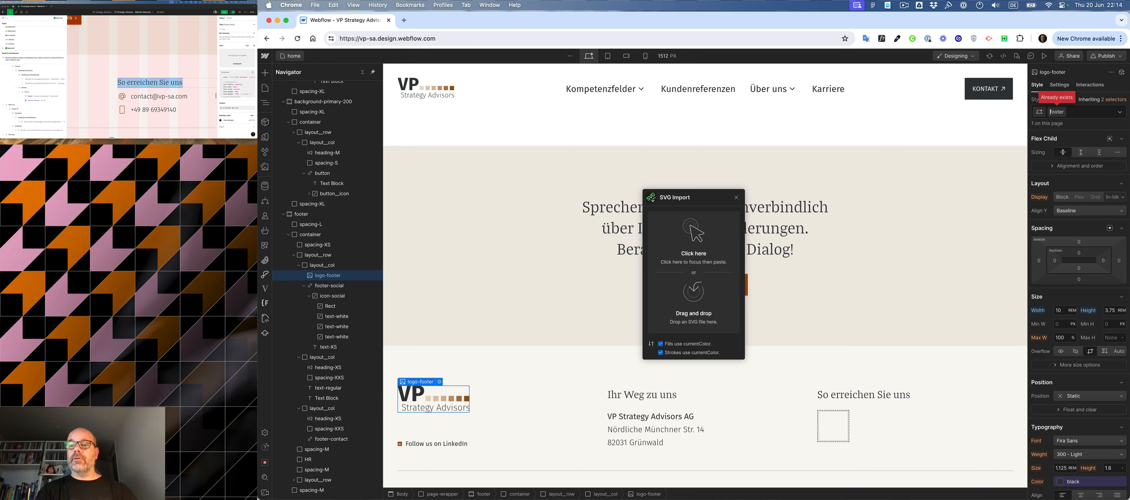
pyautogui.press('super+Right')
pyautogui.write('-logo')
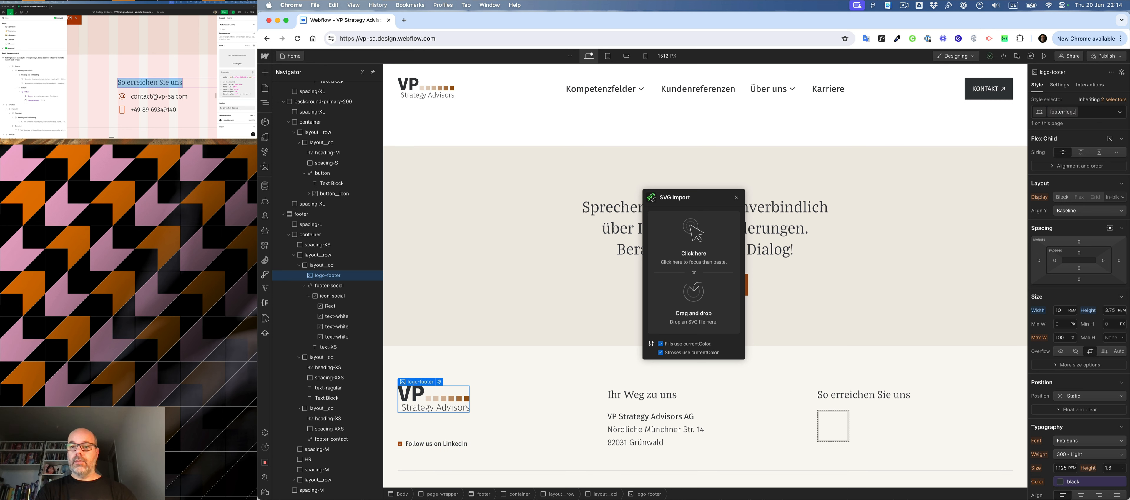
pyautogui.press('Return')
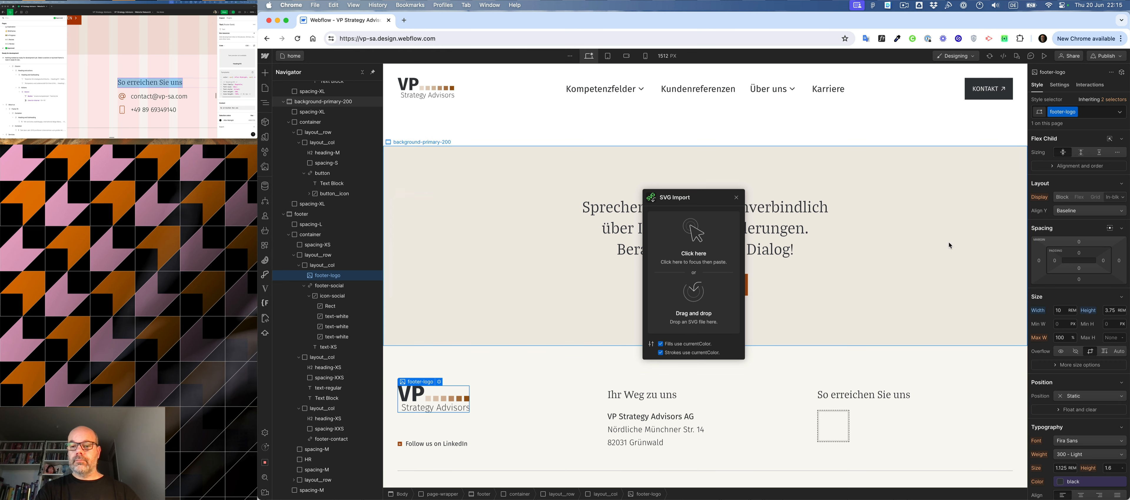
# - Set the footer-contact link block to horizontal flex, aligned left and vertically centred, and remove its text decoration
pyautogui.click(834, 430)
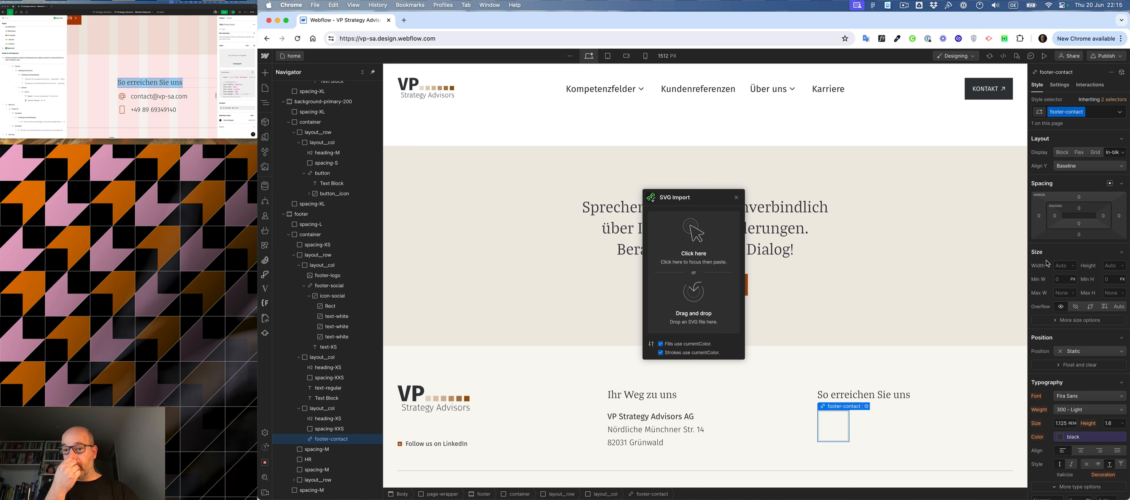
pyautogui.click(1079, 153)
pyautogui.click(1058, 180)
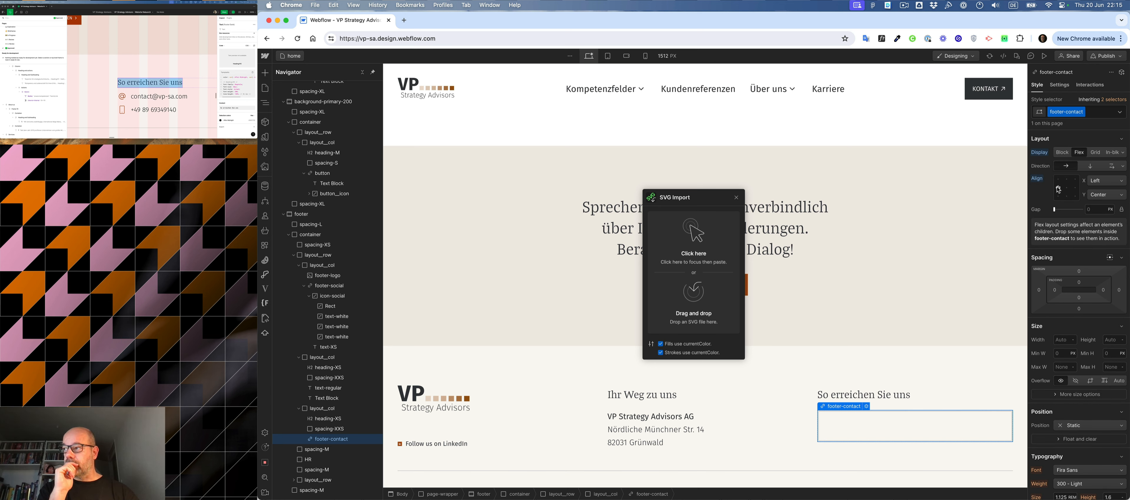
pyautogui.scroll(-8, 1083, 417)
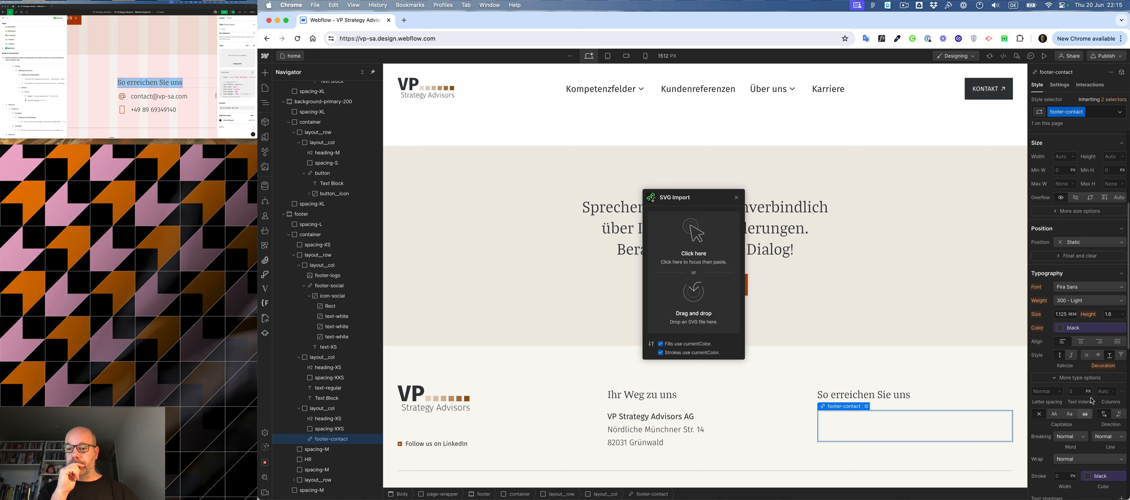
pyautogui.click(1086, 356)
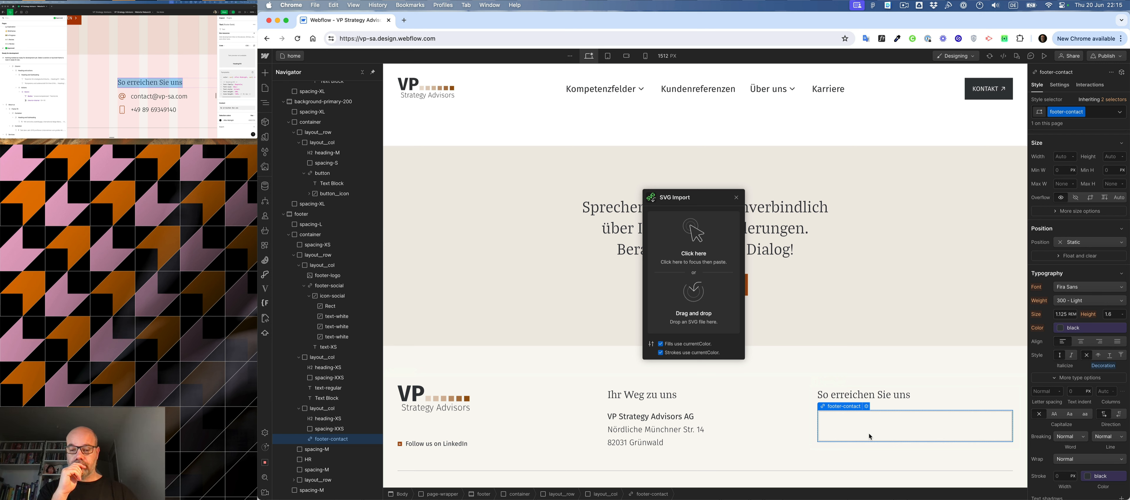
# - Rename the footer-social class of the "Follow us on LinkedIn" link to footer-link
pyautogui.click(404, 446)
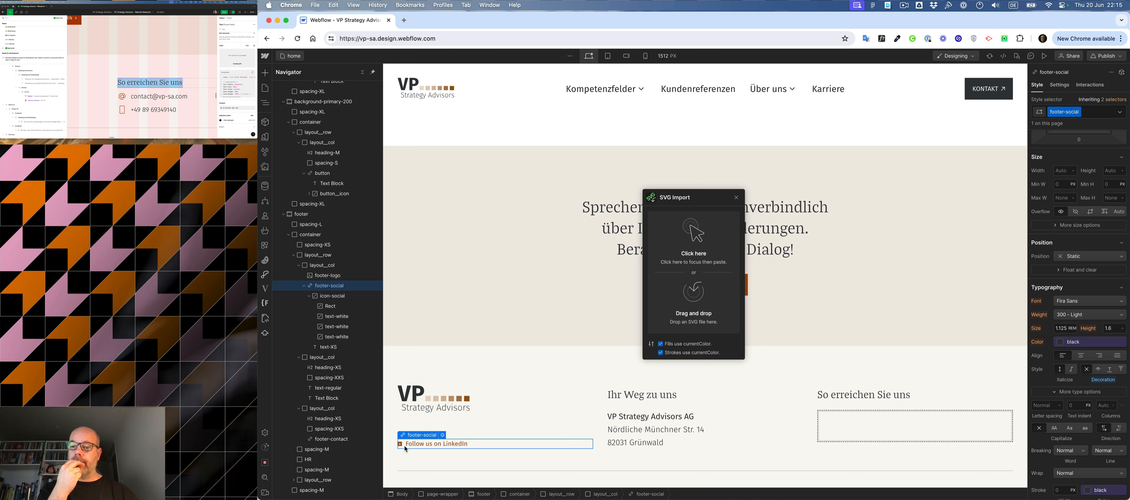
pyautogui.scroll(-3, 1067, 411)
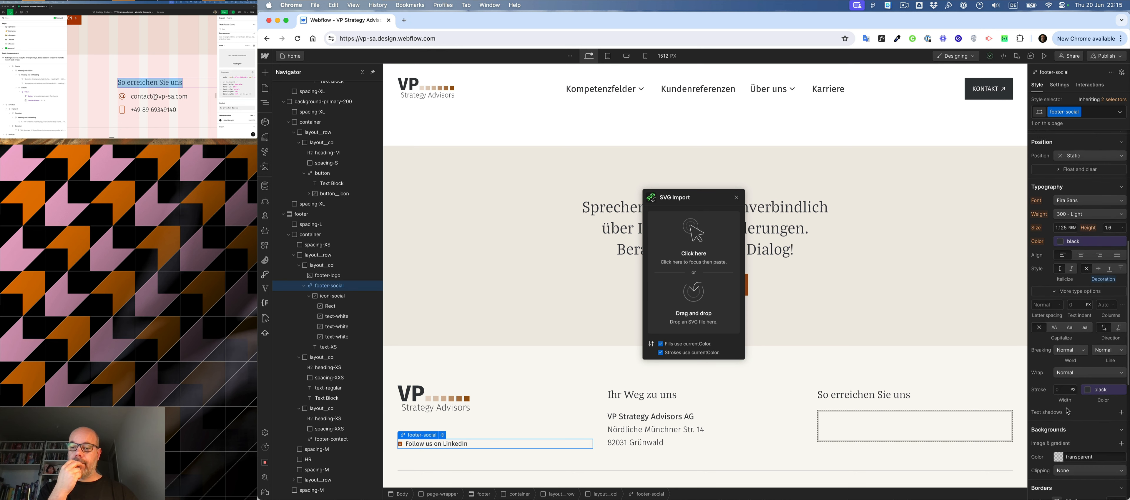
pyautogui.scroll(6, 1068, 411)
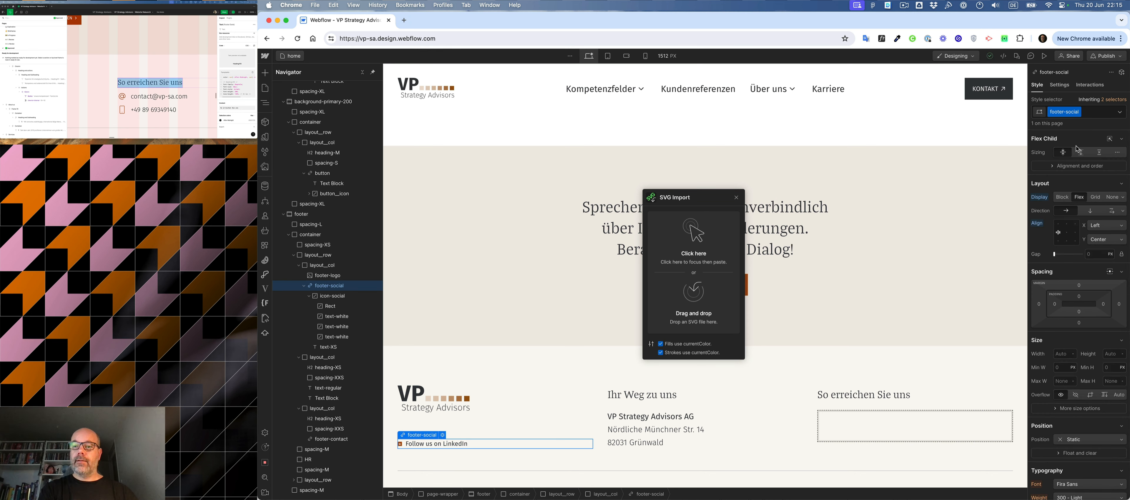
pyautogui.doubleClick(1069, 112)
pyautogui.write('footer-')
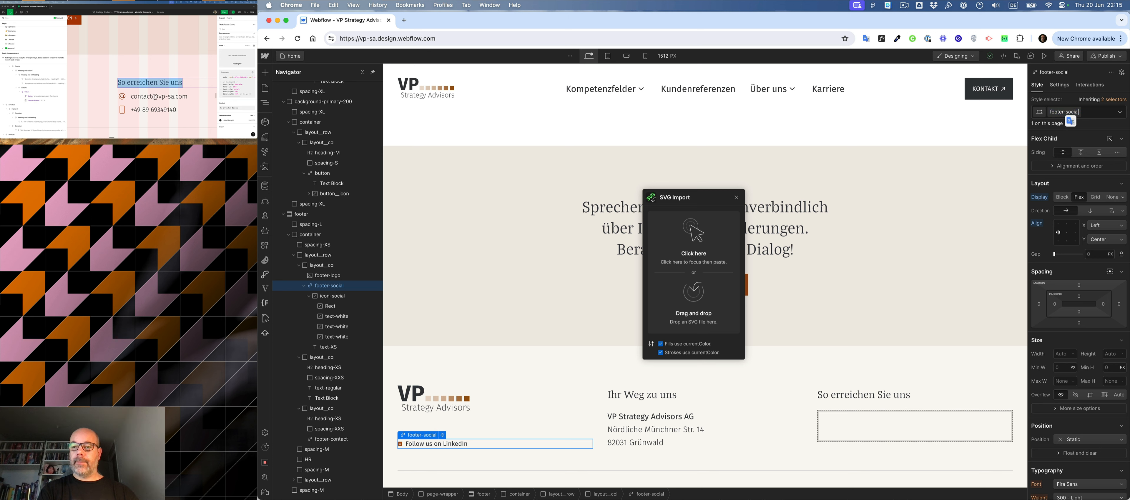
pyautogui.write('link')
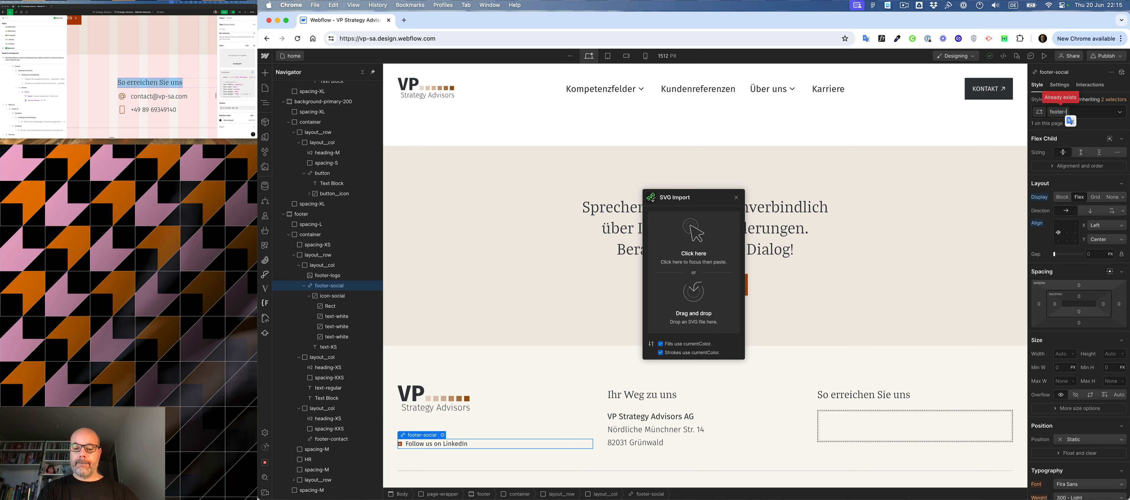
pyautogui.press('Return')
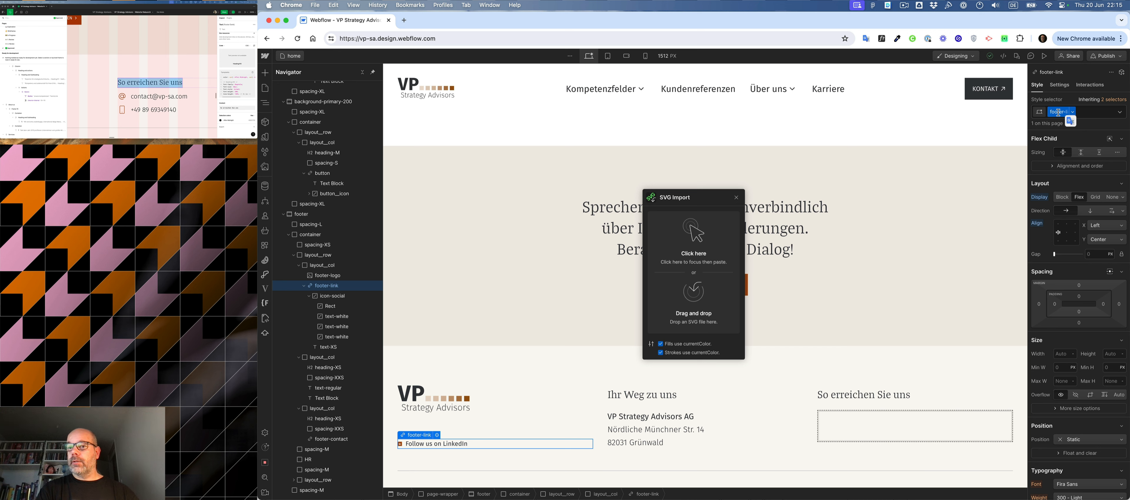
# - Rename the LinkedIn link's footer-link class to link-flex
pyautogui.doubleClick(1058, 111)
pyautogui.write('link')
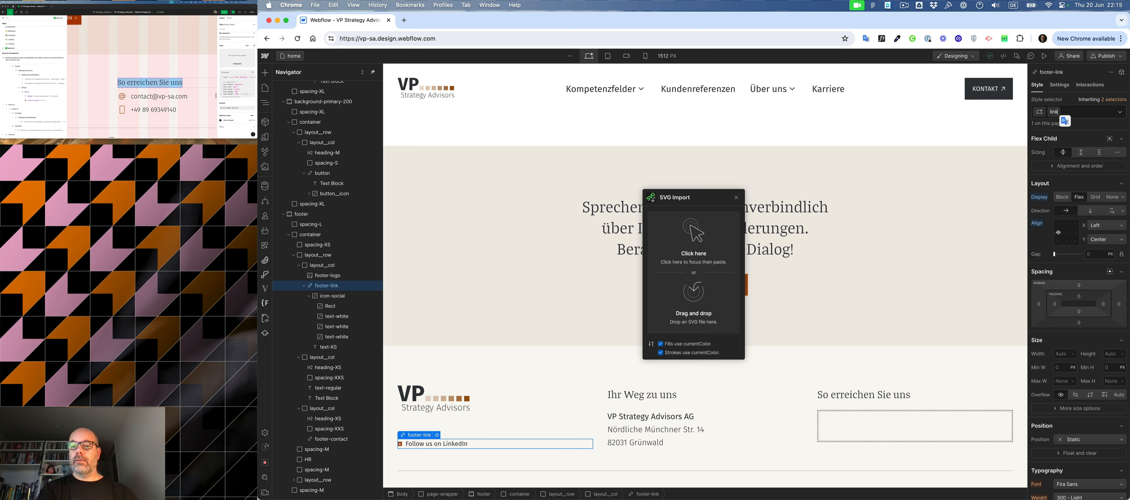
pyautogui.write('-flex')
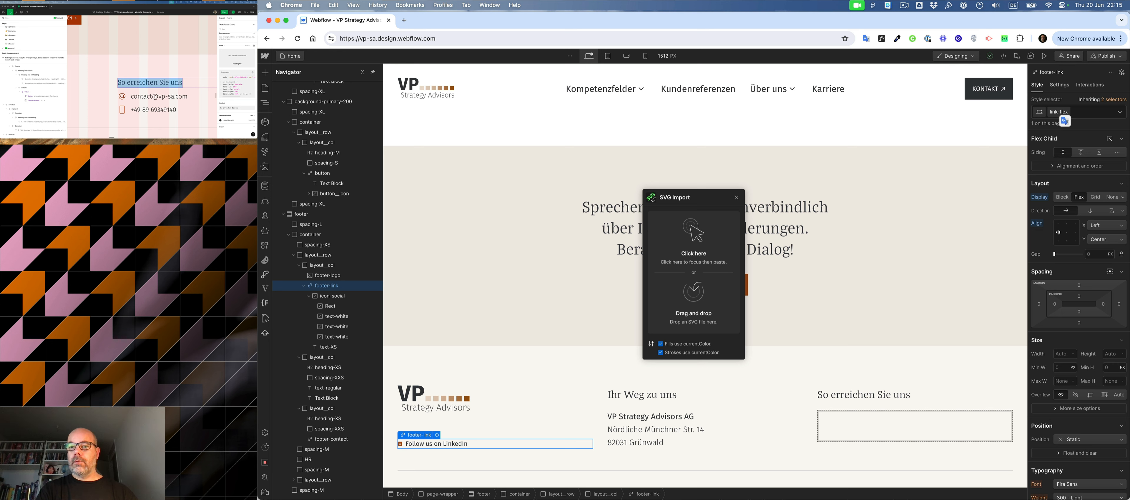
pyautogui.press('Return')
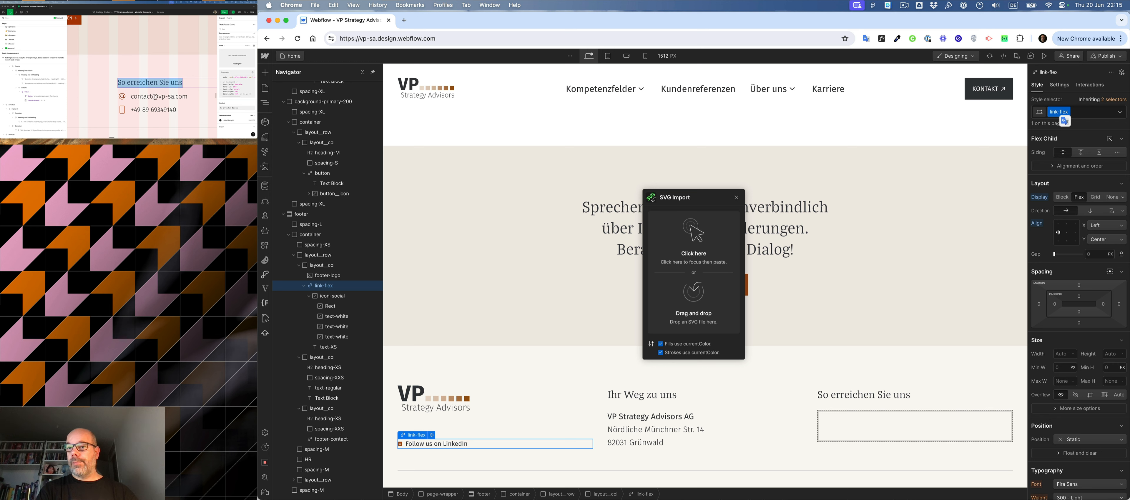
pyautogui.press('Return')
# - Rename the LinkedIn link's link-flex class to link-row
pyautogui.doubleClick(1059, 112)
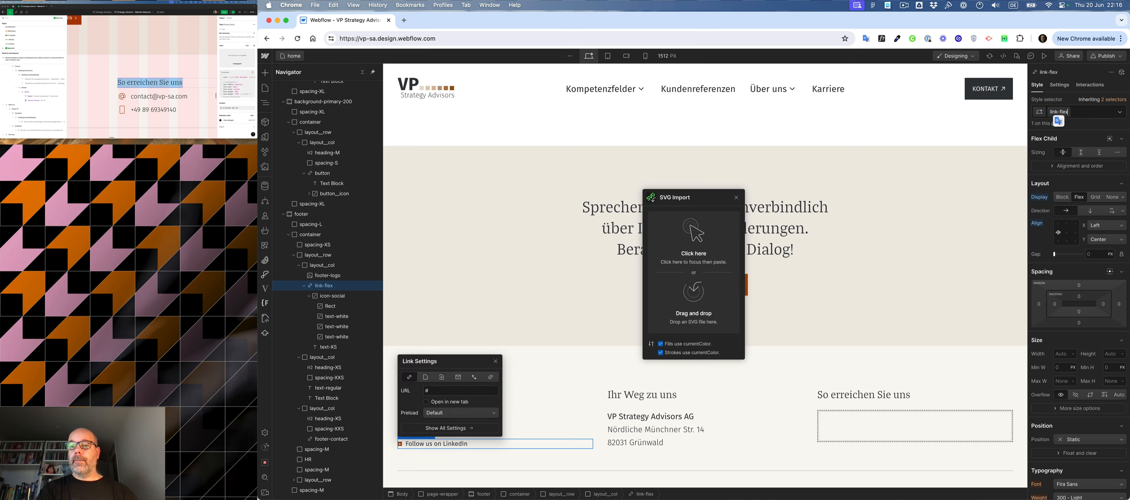
pyautogui.doubleClick(1061, 112)
pyautogui.write('row')
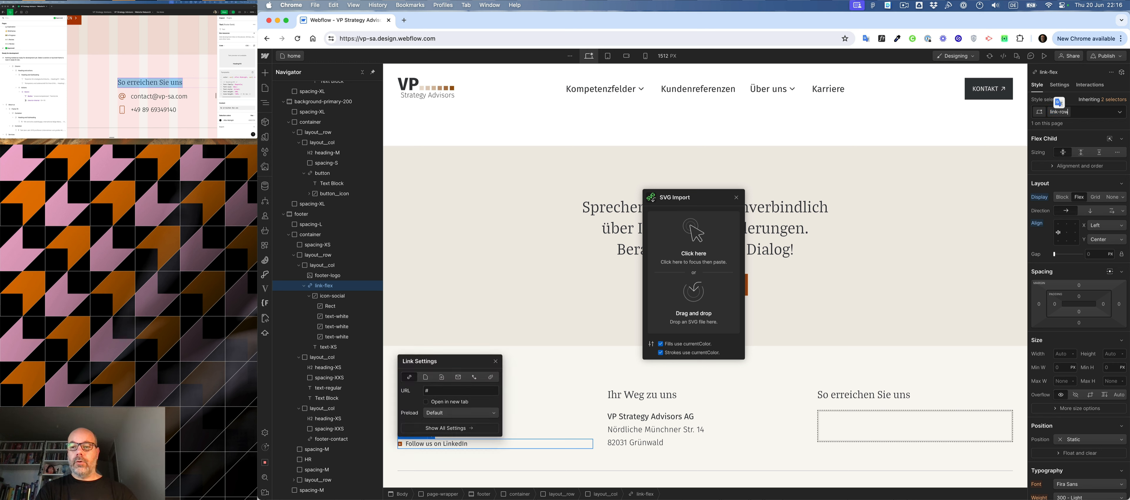
pyautogui.press('Return')
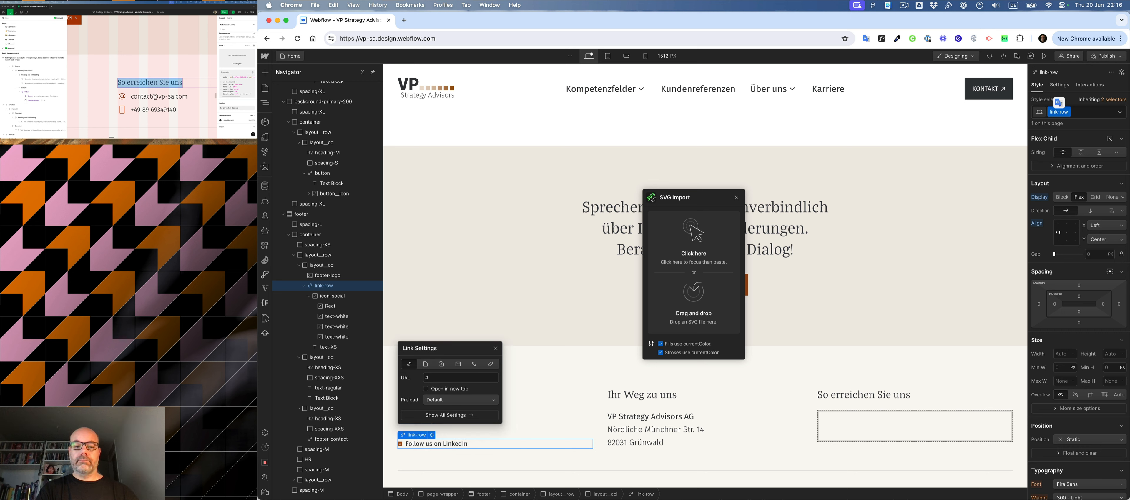
# - Replace the footer-contact class on the "So erreichen Sie uns" link block with the existing link-row class
pyautogui.click(938, 435)
pyautogui.press('super+Return')
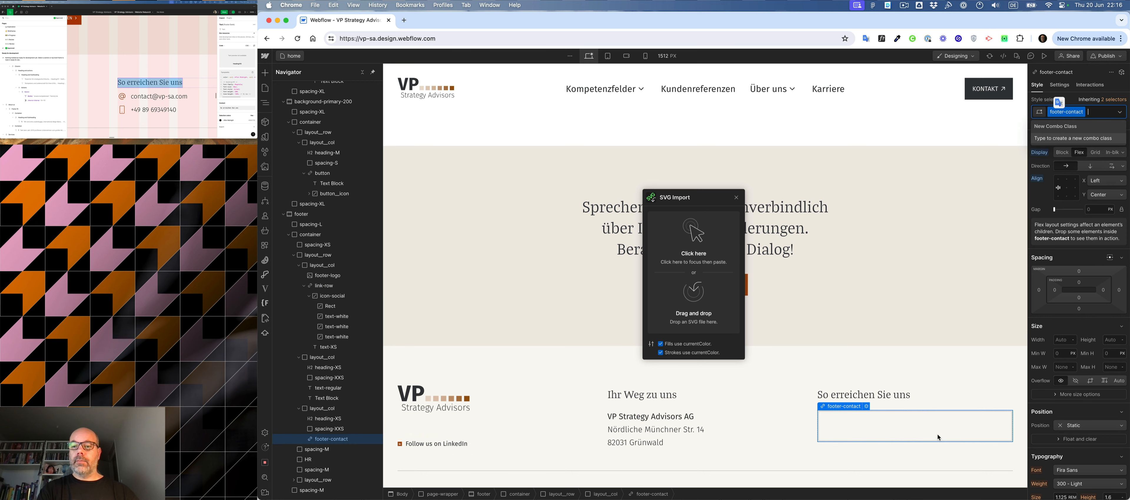
pyautogui.press('BackSpace')
pyautogui.write('link')
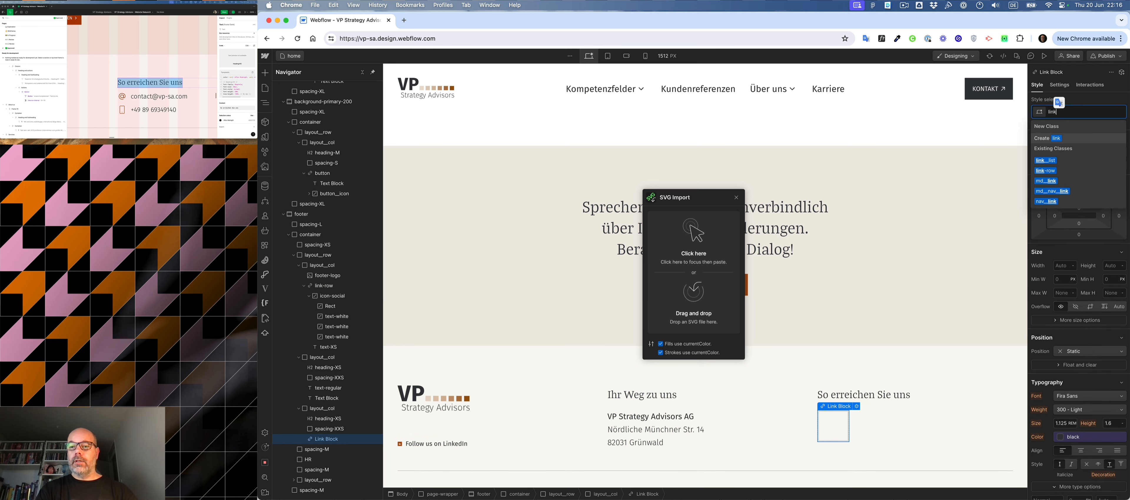
pyautogui.press('Return')
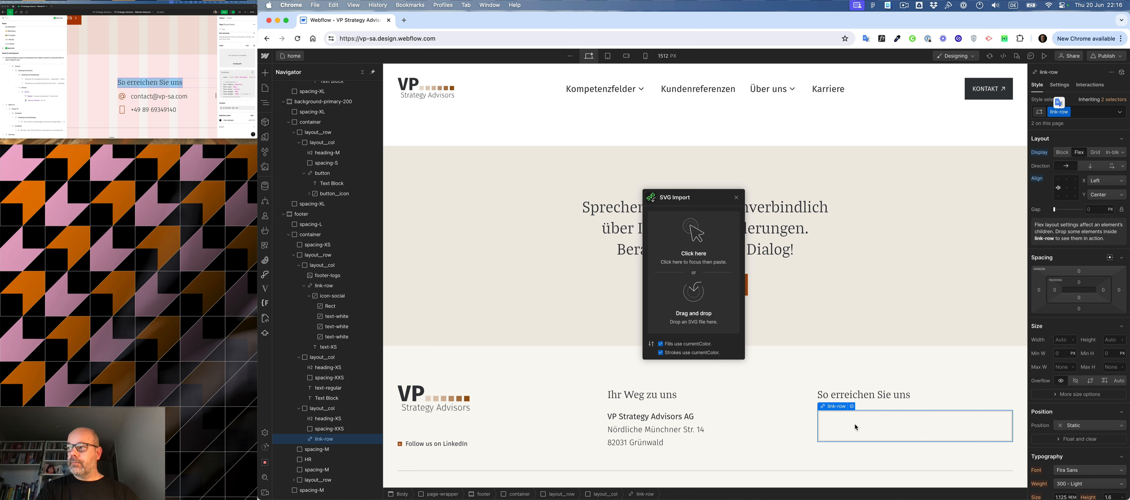
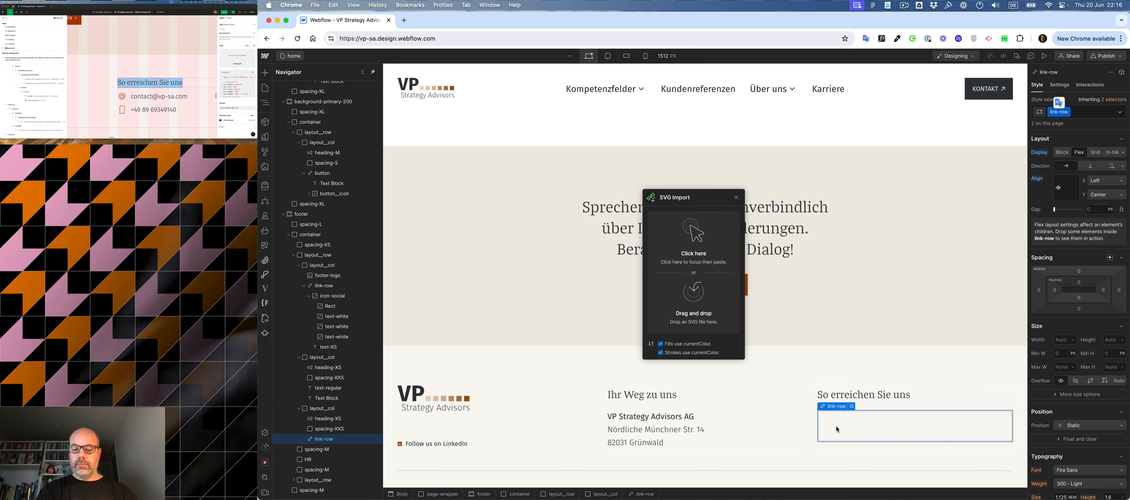
# - Add a text block inside the link-row under "So erreichen Sie uns" and give it the text-XL class
pyautogui.press('super+e')
pyautogui.write('text')
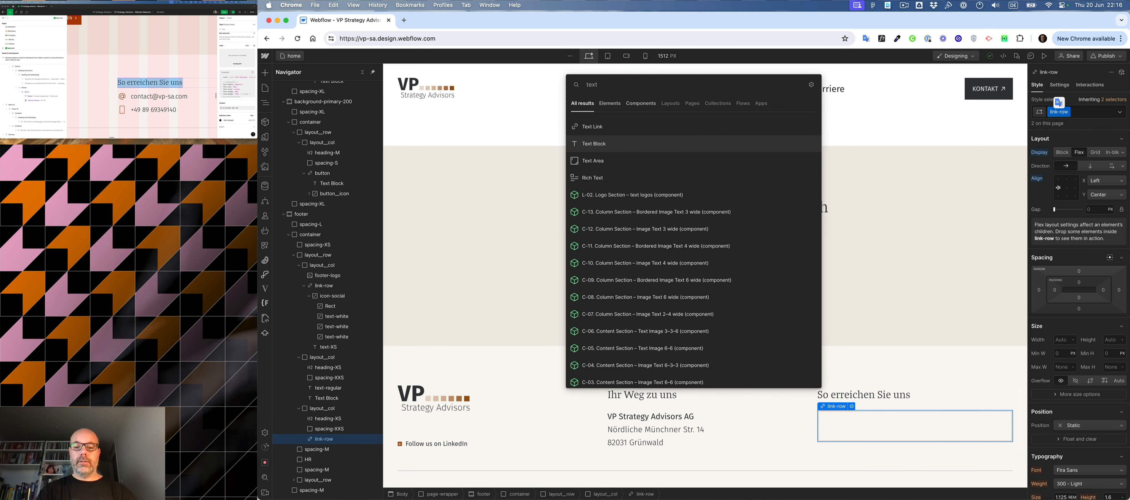
pyautogui.press('Return')
pyautogui.click(138, 100)
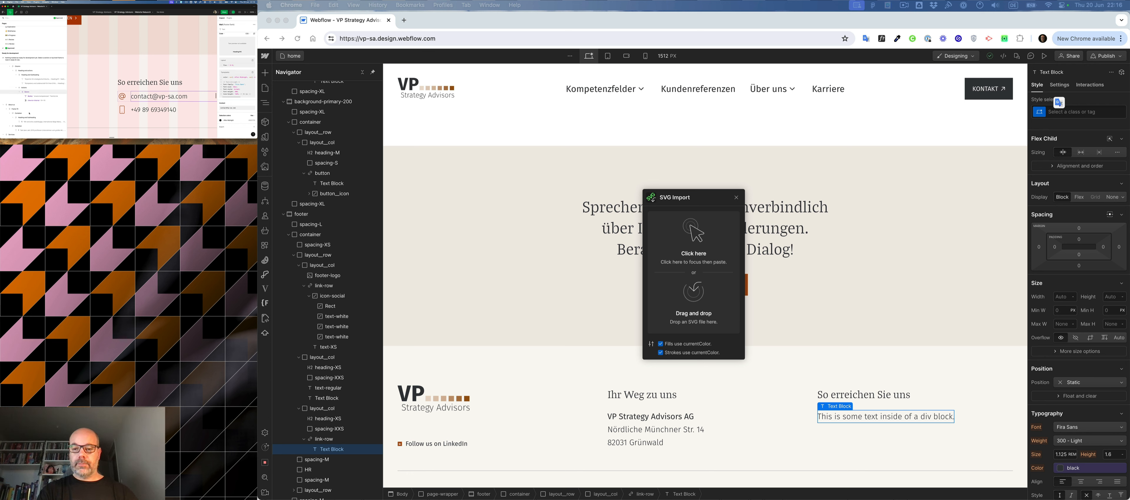
pyautogui.click(864, 417)
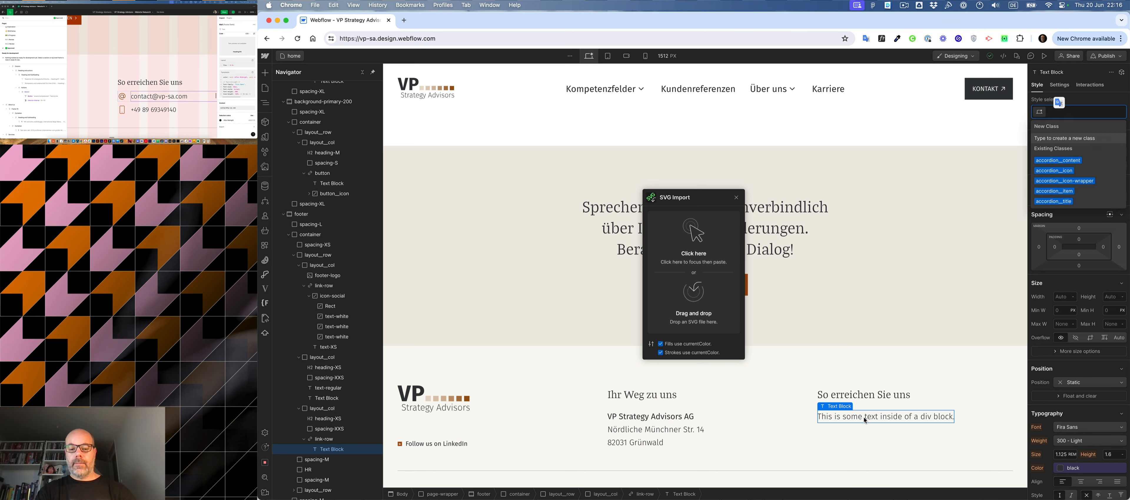
pyautogui.write('text-XL')
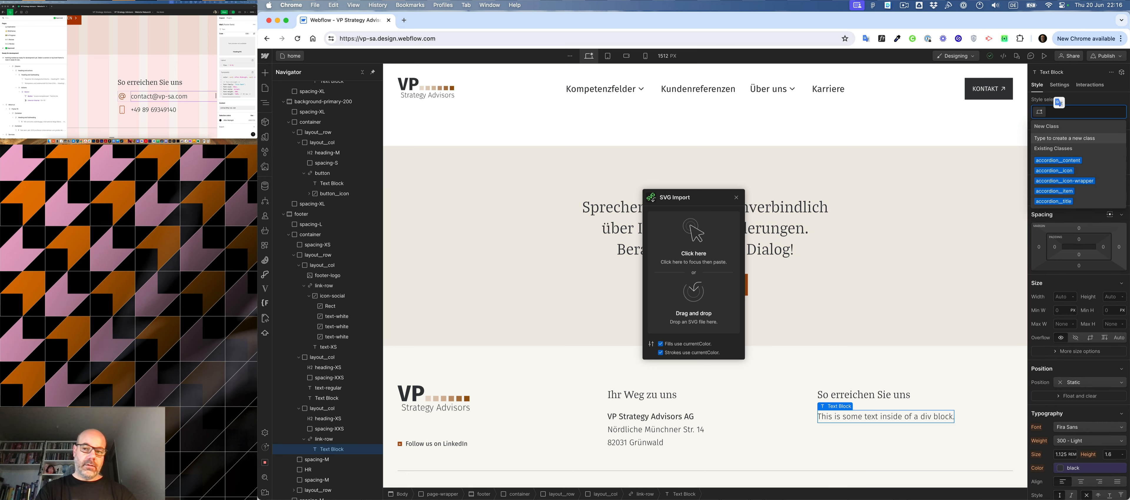
pyautogui.press('Return')
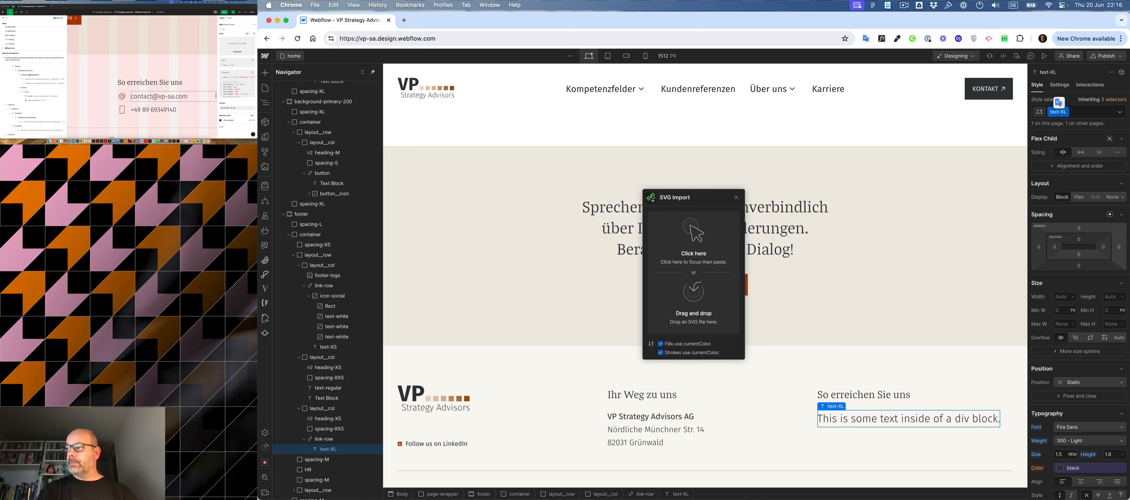
# - Replace the new text block's placeholder text with the contact e-mail address copied from the Figma mockup
pyautogui.tripleClick(144, 98)
pyautogui.press('super+c')
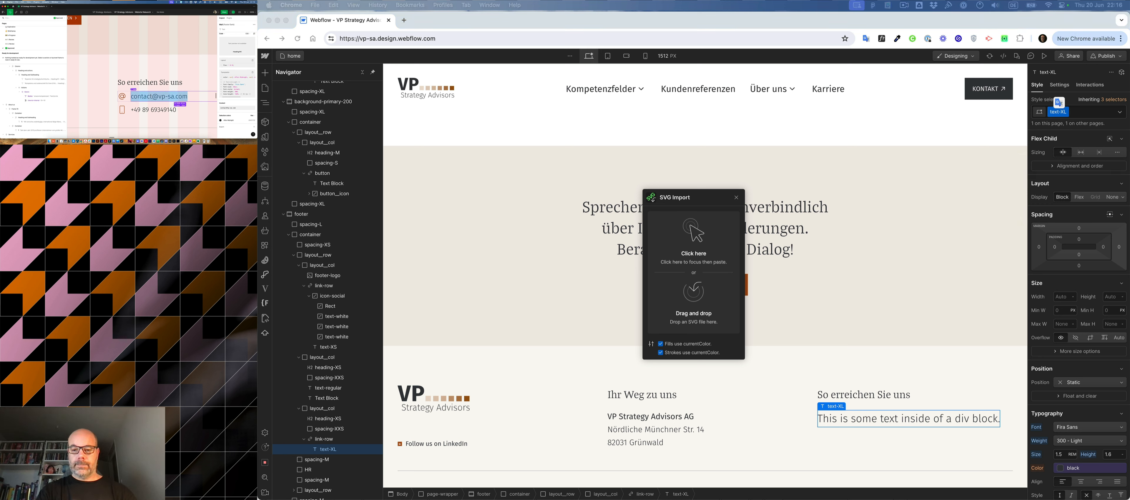
pyautogui.click(917, 425)
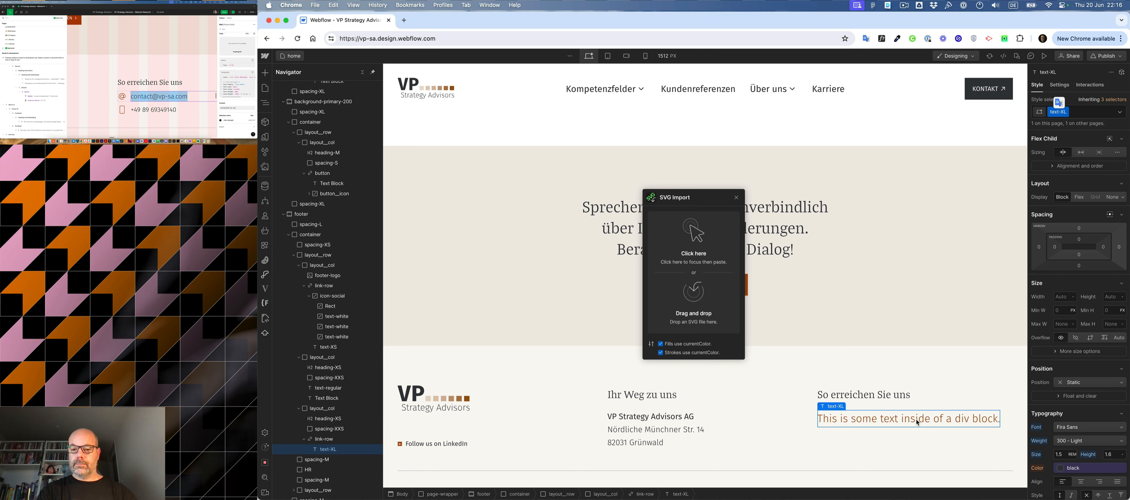
pyautogui.doubleClick(916, 419)
pyautogui.press('super+v')
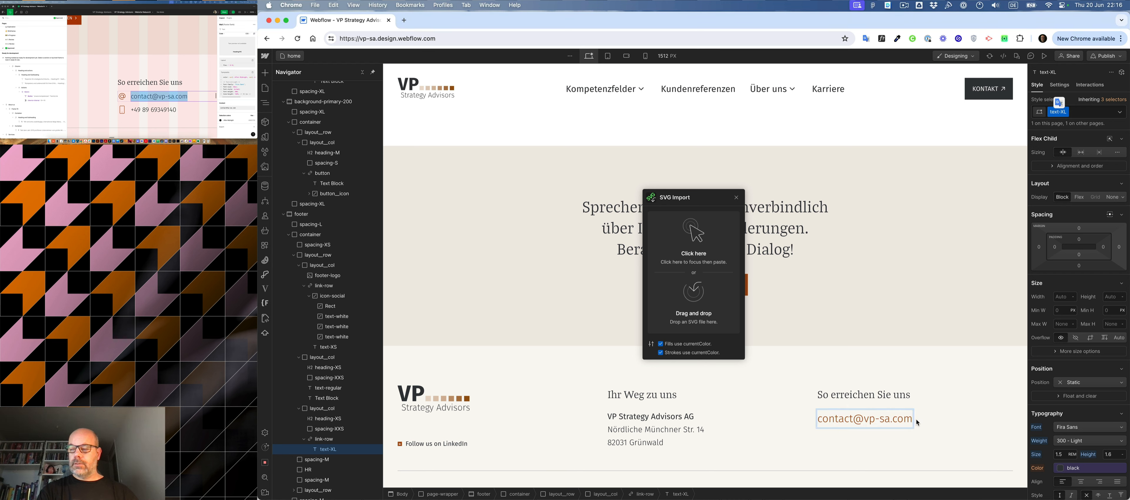
pyautogui.click(926, 421)
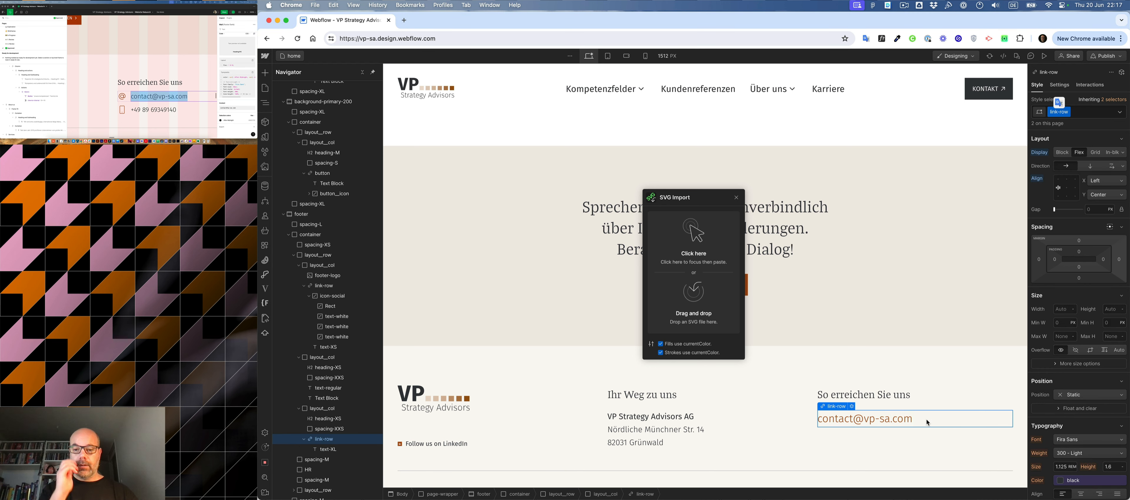
# - Copy the @ icon from the Figma mockup as SVG and bring it into the link-row with SVG Import
pyautogui.click(122, 96)
pyautogui.click(126, 94)
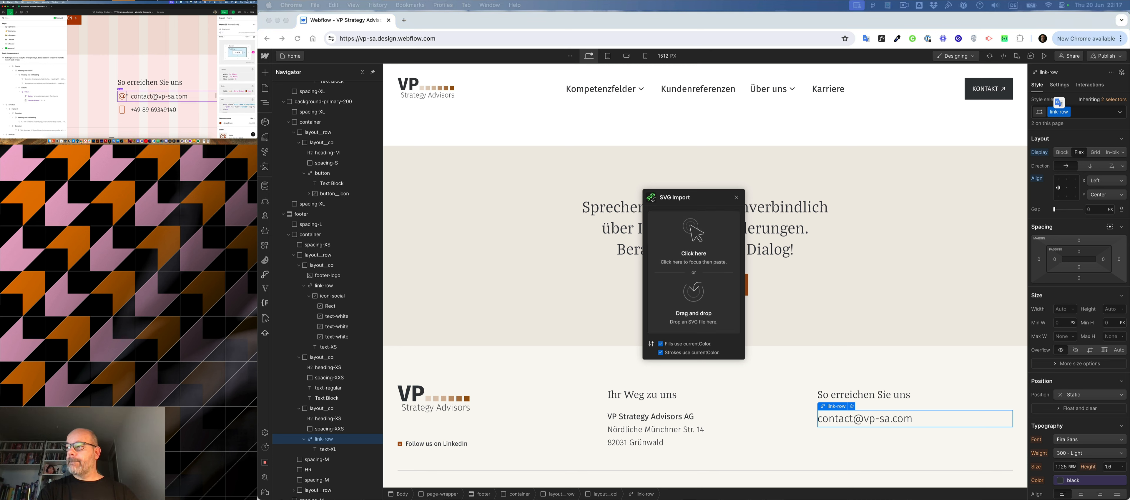
pyautogui.click(126, 93)
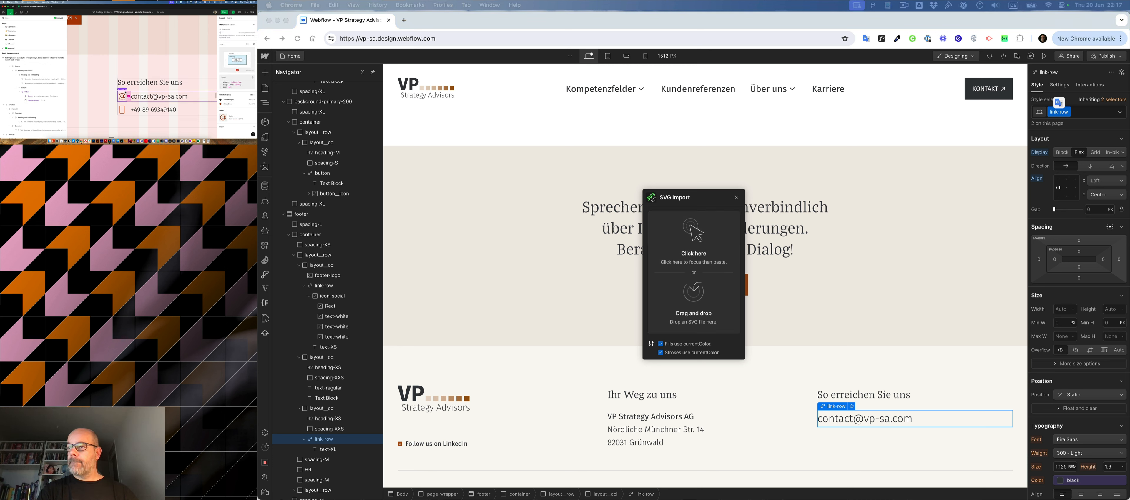
pyautogui.scroll(-5, 33, 86)
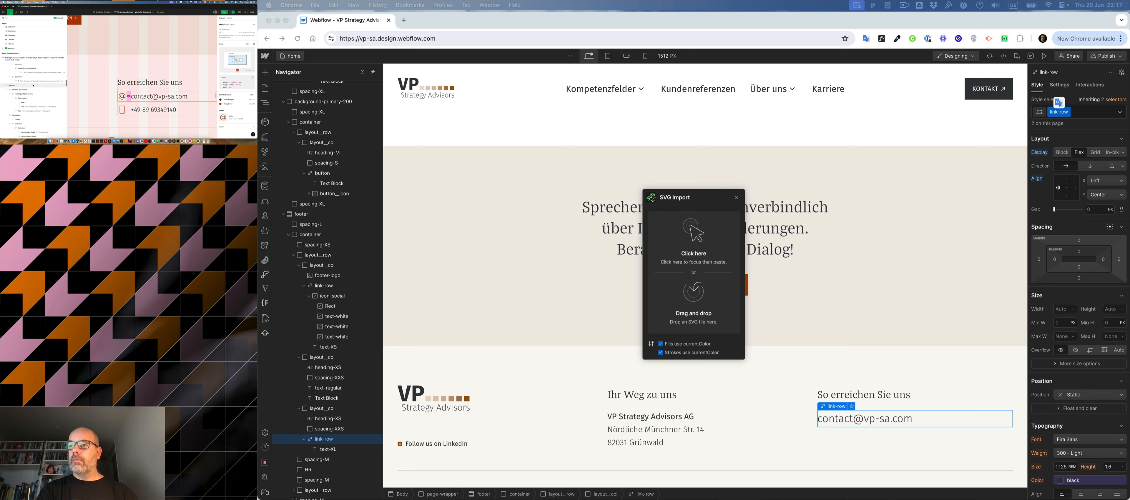
pyautogui.scroll(-5, 33, 86)
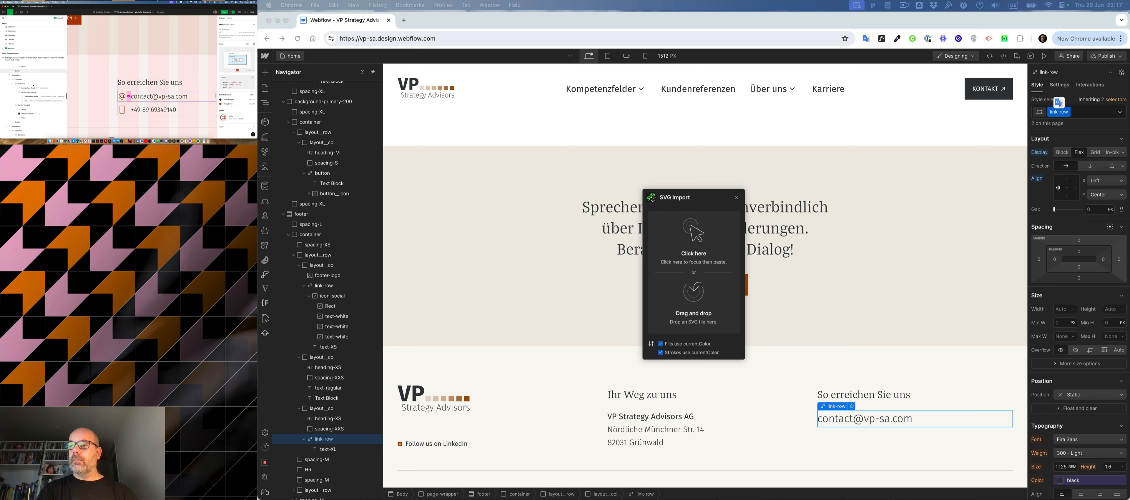
pyautogui.scroll(-5, 33, 86)
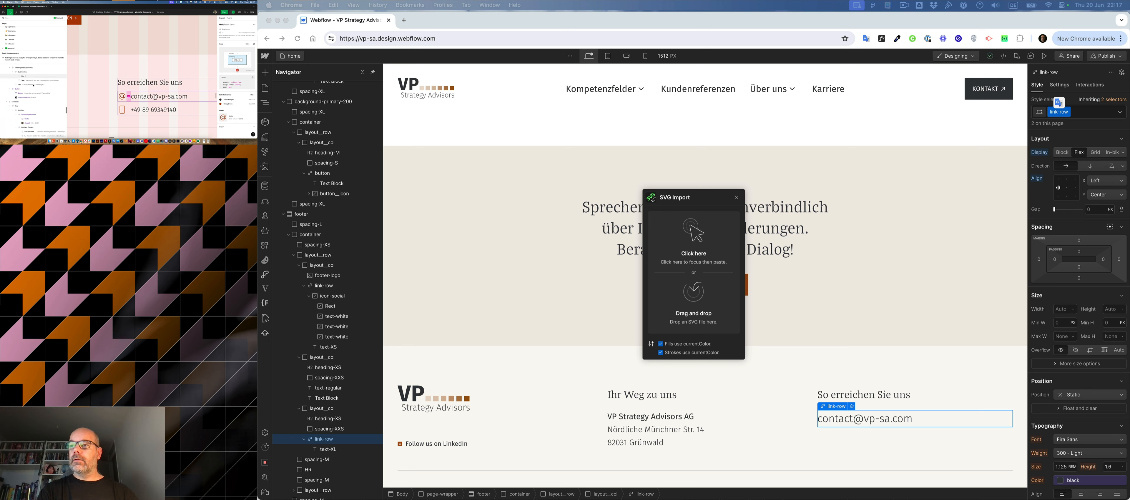
pyautogui.scroll(-5, 34, 86)
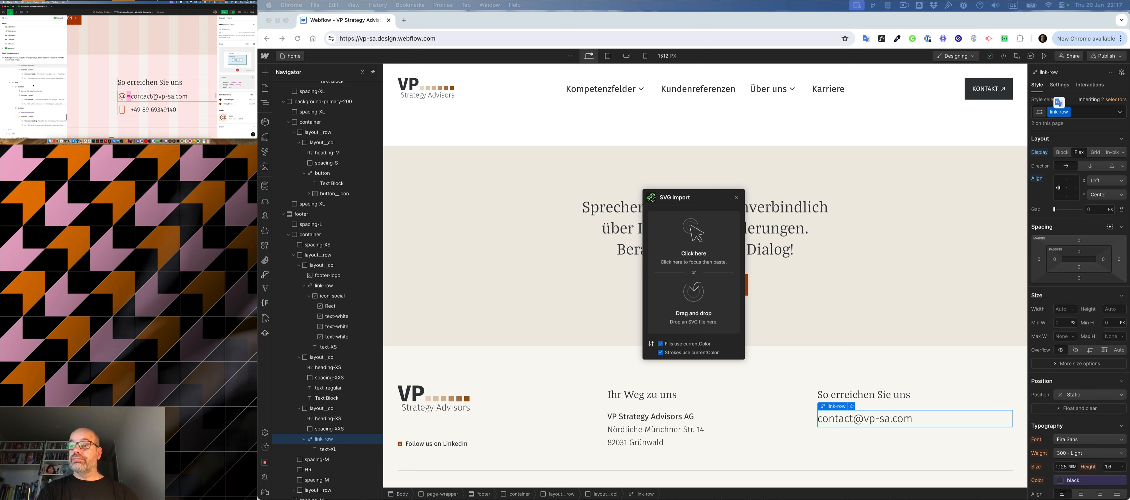
pyautogui.scroll(-5, 34, 86)
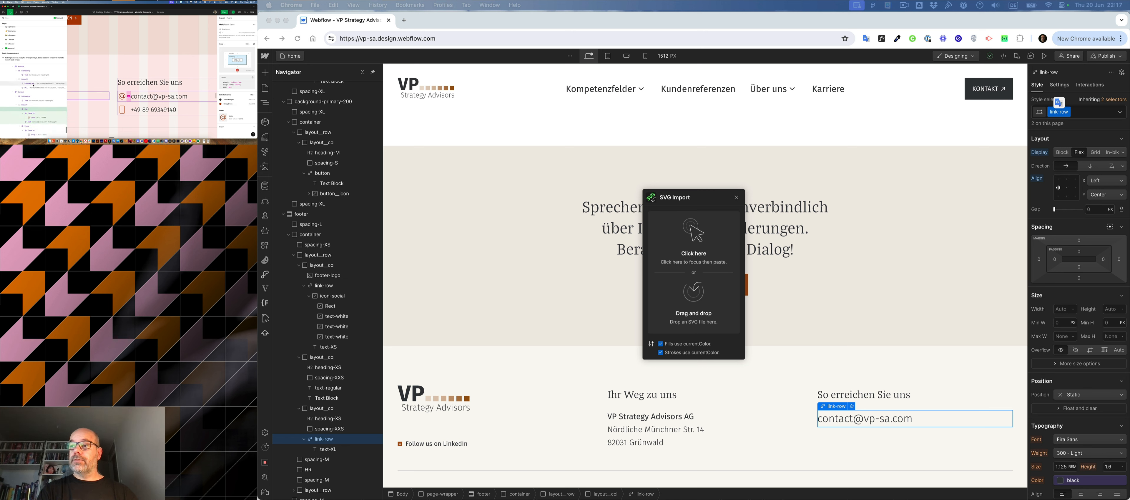
pyautogui.click(31, 107)
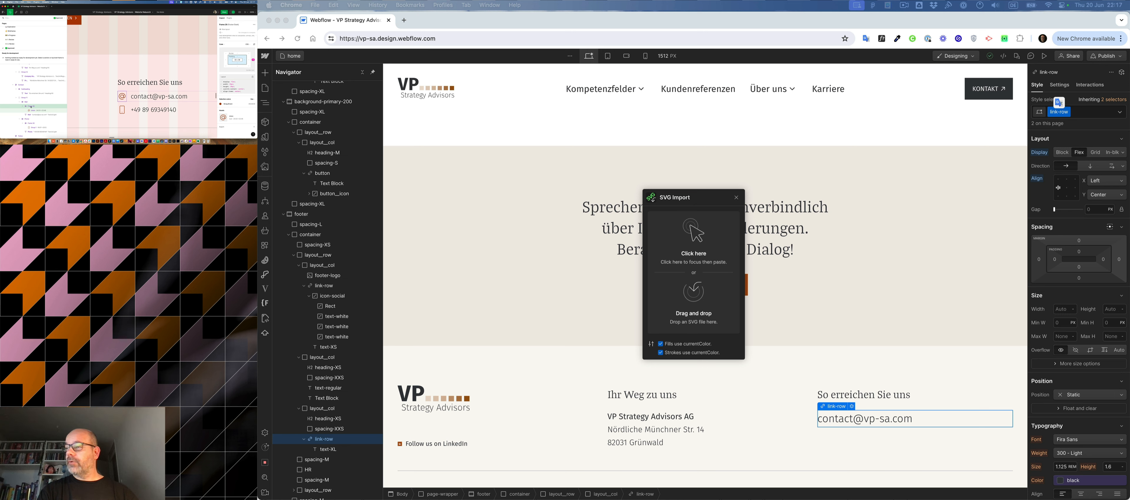
pyautogui.rightClick(31, 106)
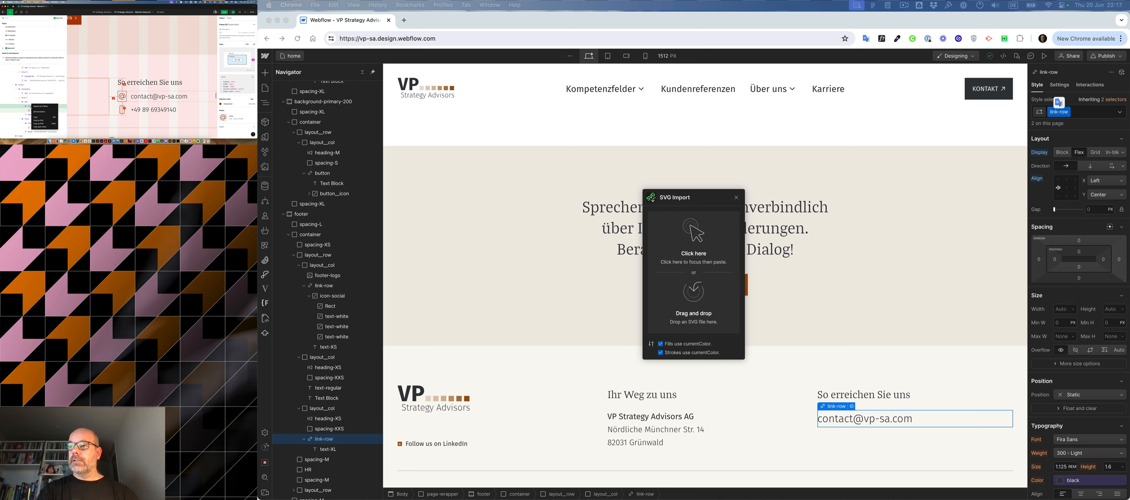
pyautogui.click(41, 121)
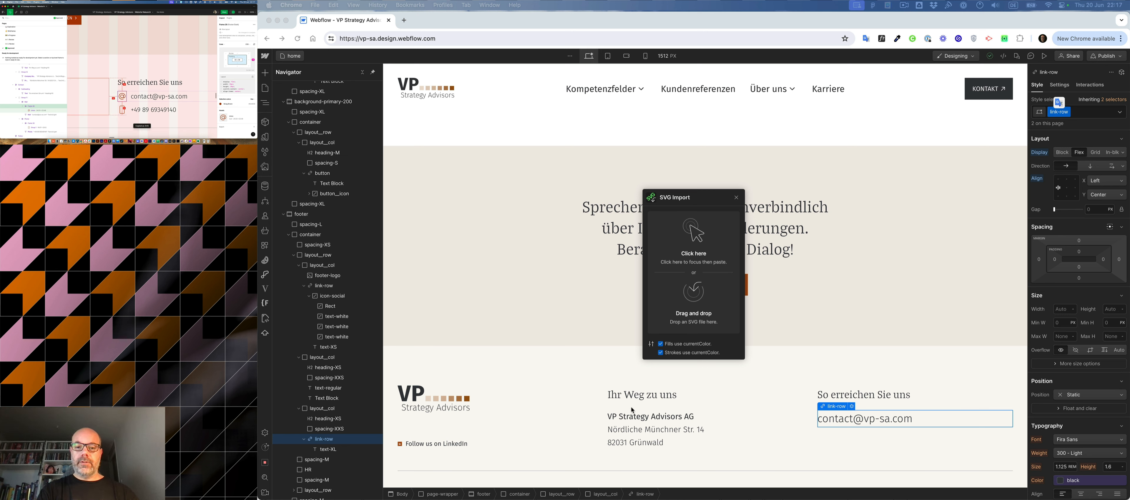
pyautogui.click(685, 257)
pyautogui.press('super+v')
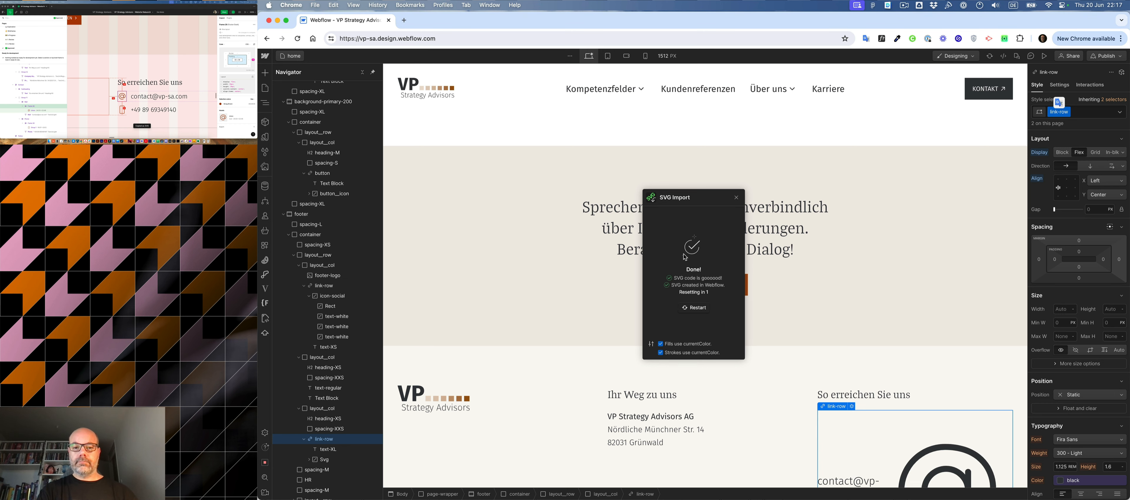
# - Give the imported @ icon in the contact column a new class named footer__icon-contact
pyautogui.scroll(-4, 907, 353)
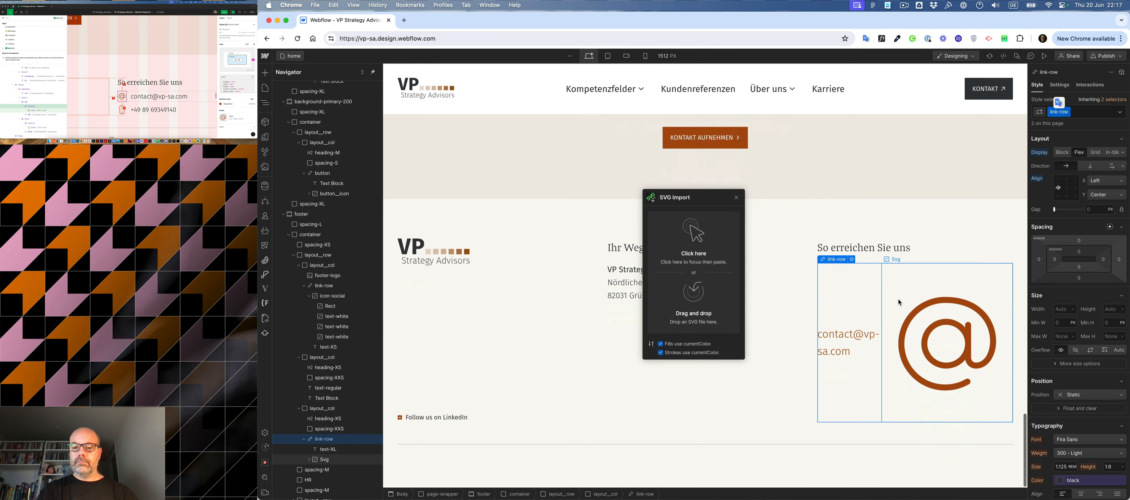
pyautogui.click(899, 300)
pyautogui.click(1079, 117)
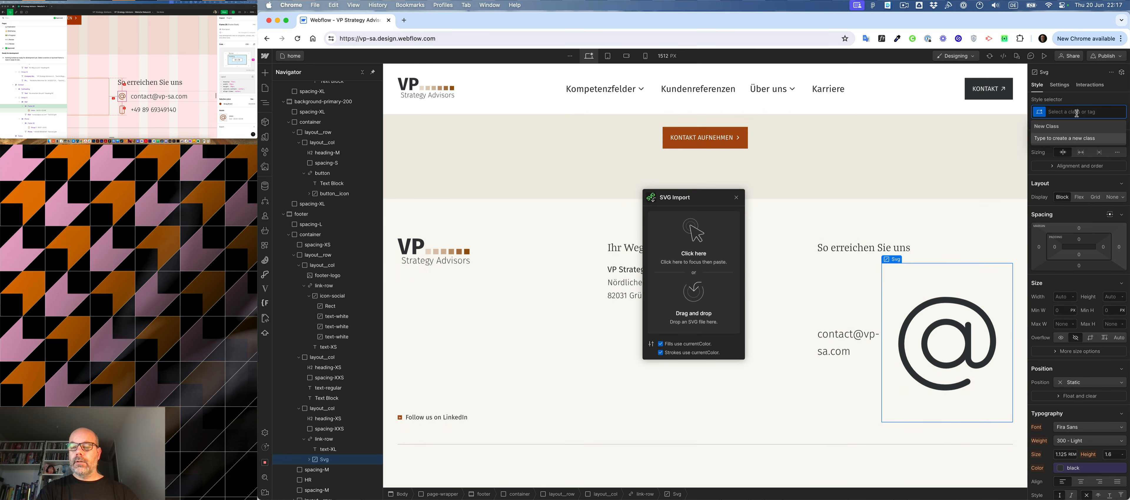
pyautogui.write('icon')
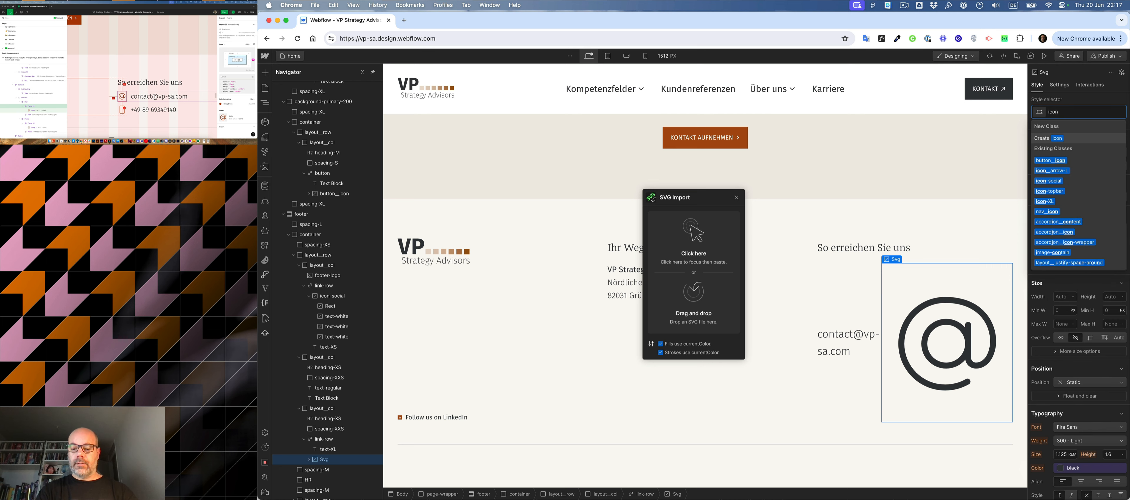
pyautogui.write('-conta')
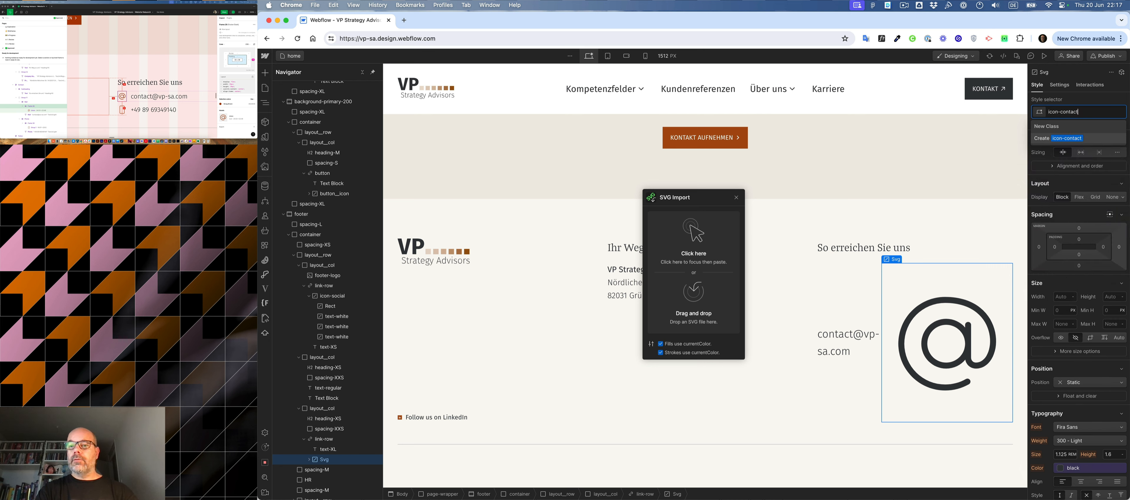
pyautogui.write('ct')
pyautogui.press('super+a')
pyautogui.press('Left')
pyautogui.write('footer__')
pyautogui.press('Return')
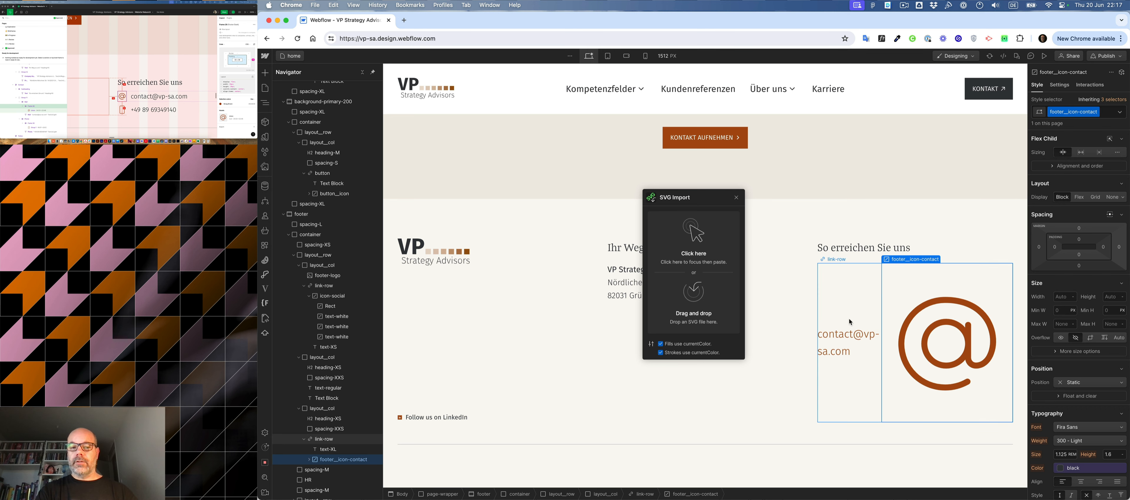
# - Rename the footer logo's footer-logo class to footer__logo
pyautogui.click(450, 257)
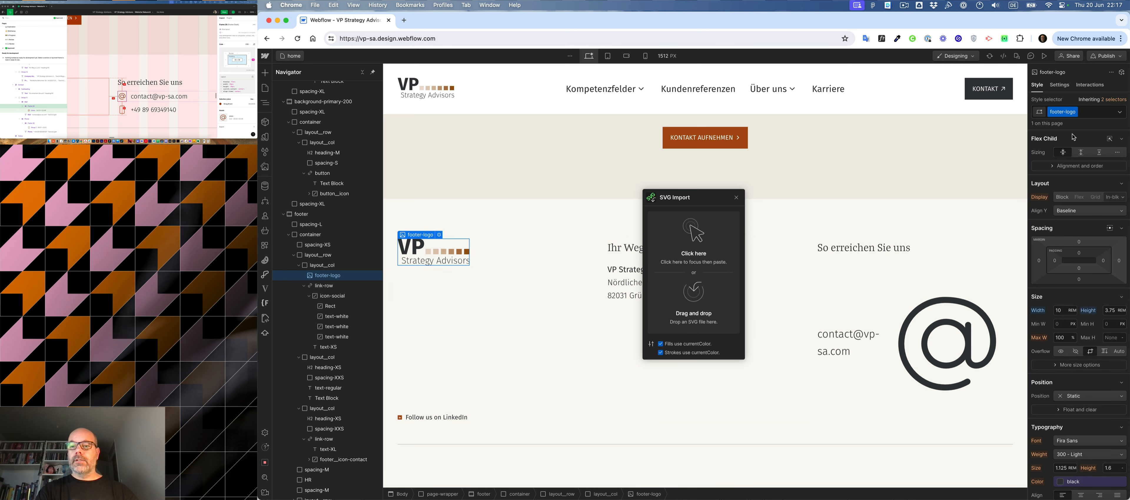
pyautogui.click(1063, 112)
pyautogui.press('Right')
pyautogui.press('BackSpace')
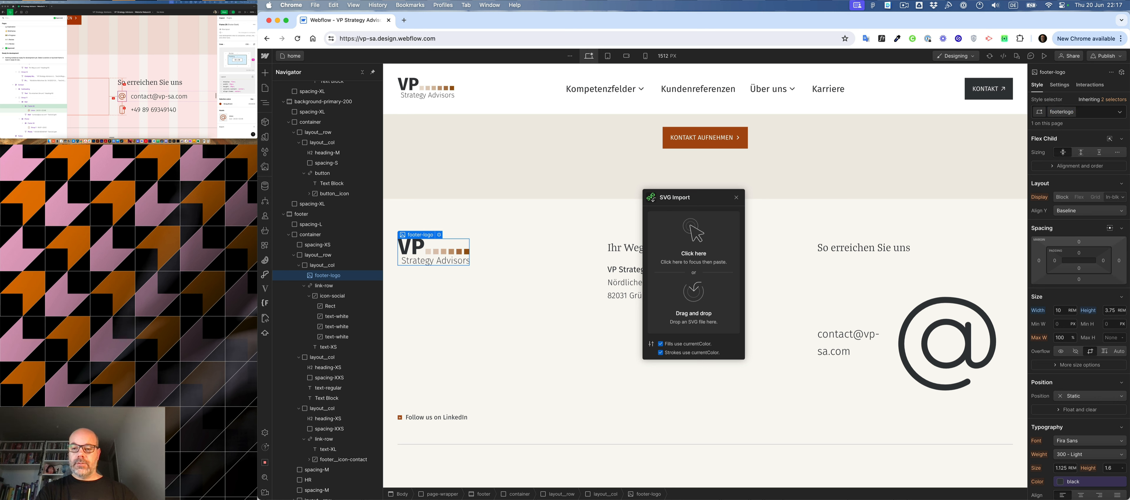
pyautogui.write('__')
pyautogui.press('Return')
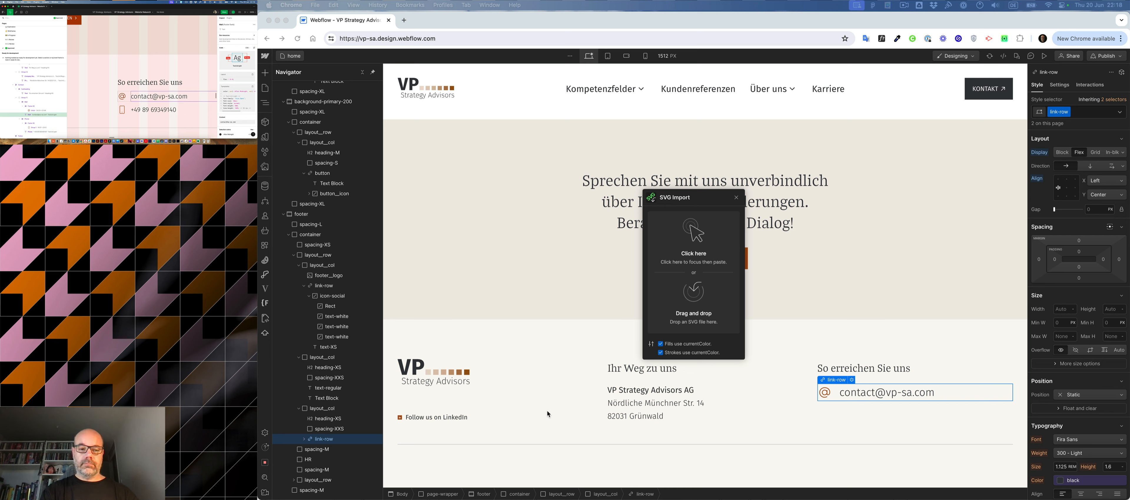
# - Duplicate the e-mail link-row and place a copy of the spacing-XXS block between the two rows
pyautogui.click(319, 439)
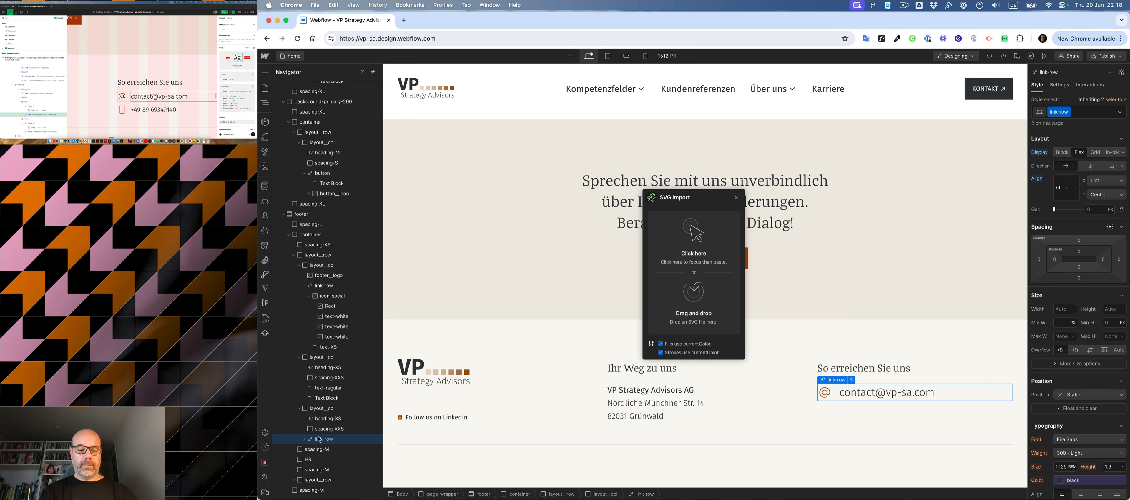
pyautogui.press('super+d')
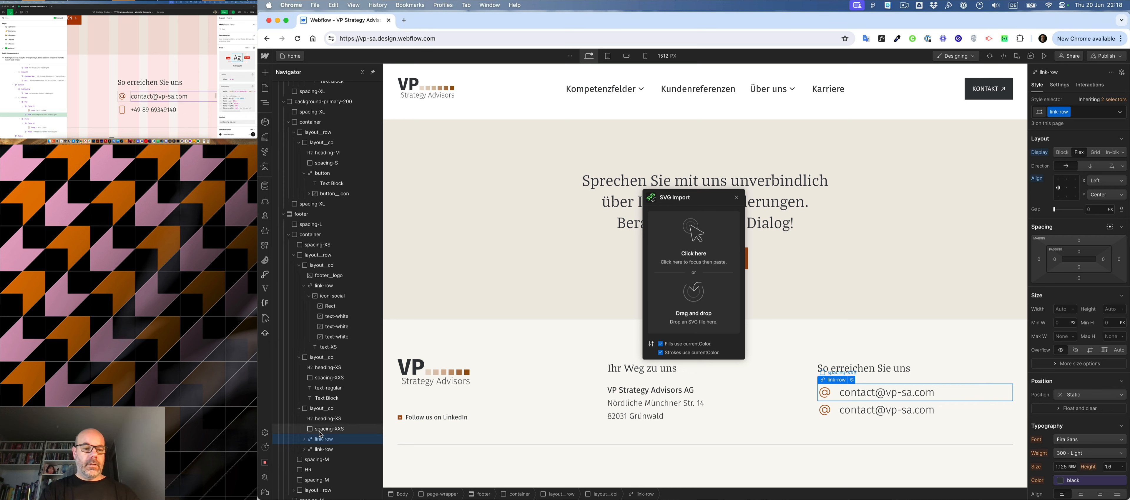
pyautogui.click(323, 430)
pyautogui.moveTo(324, 433); pyautogui.dragTo(324, 443)
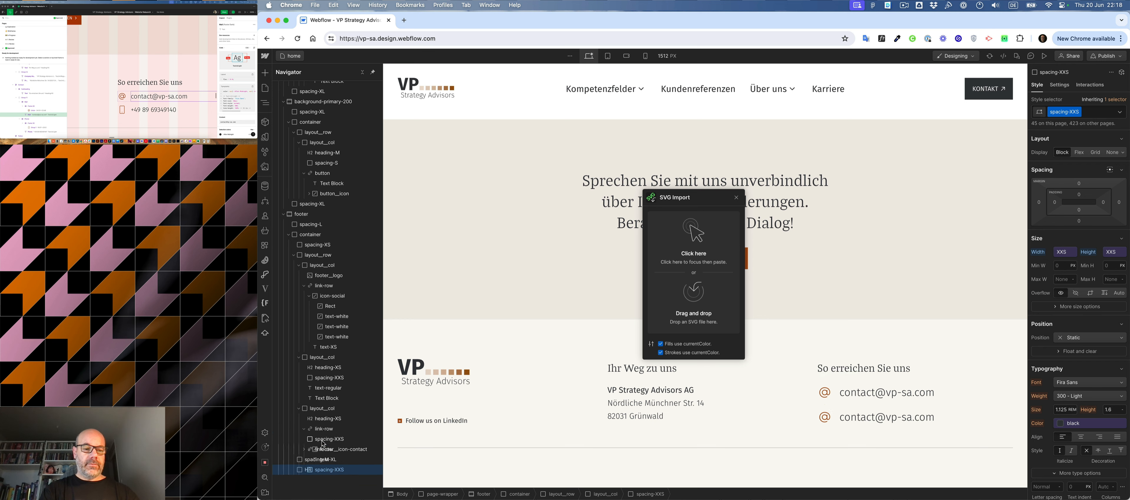
# - Replace the spacing-XXS class on the spacer between the two contact rows with spacing-XXXS
pyautogui.press('super+Return')
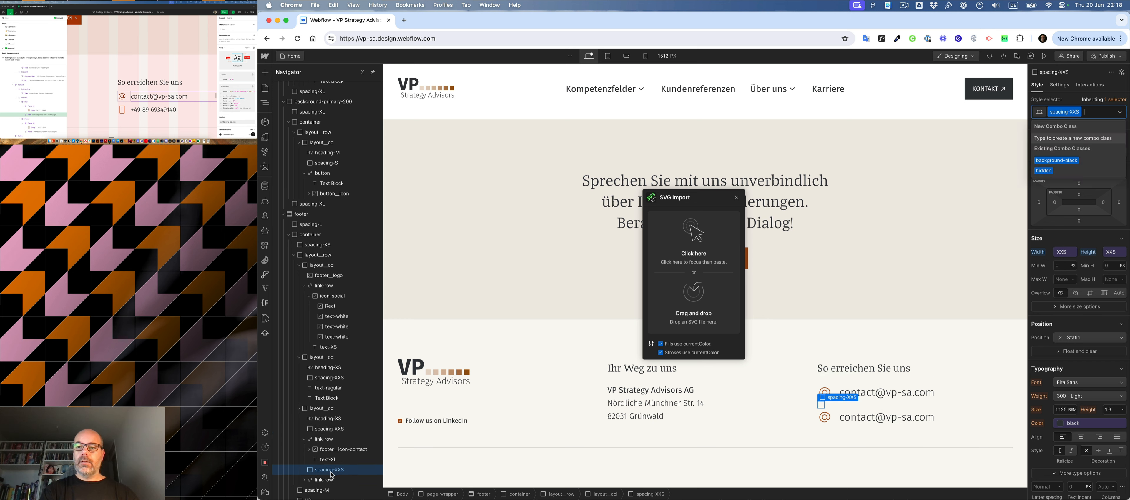
pyautogui.press('BackSpace')
pyautogui.write('spa')
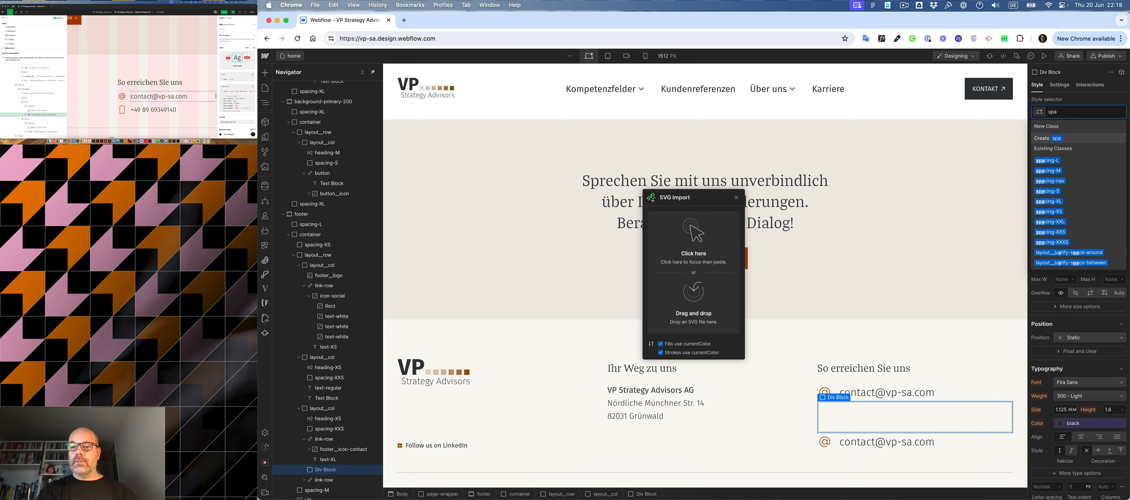
pyautogui.press('BackSpace')
pyautogui.press('BackSpace')
pyautogui.press('BackSpace')
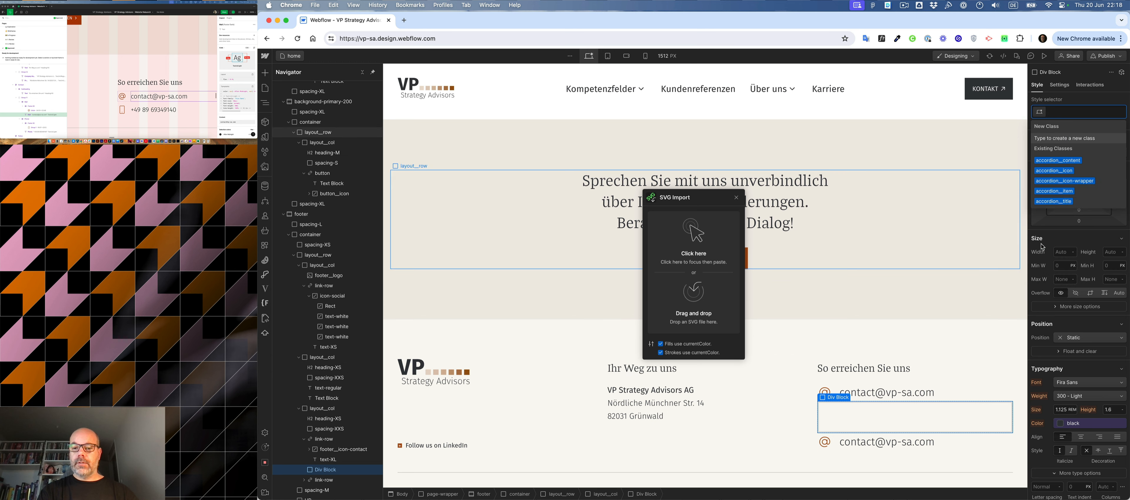
pyautogui.press('super+z')
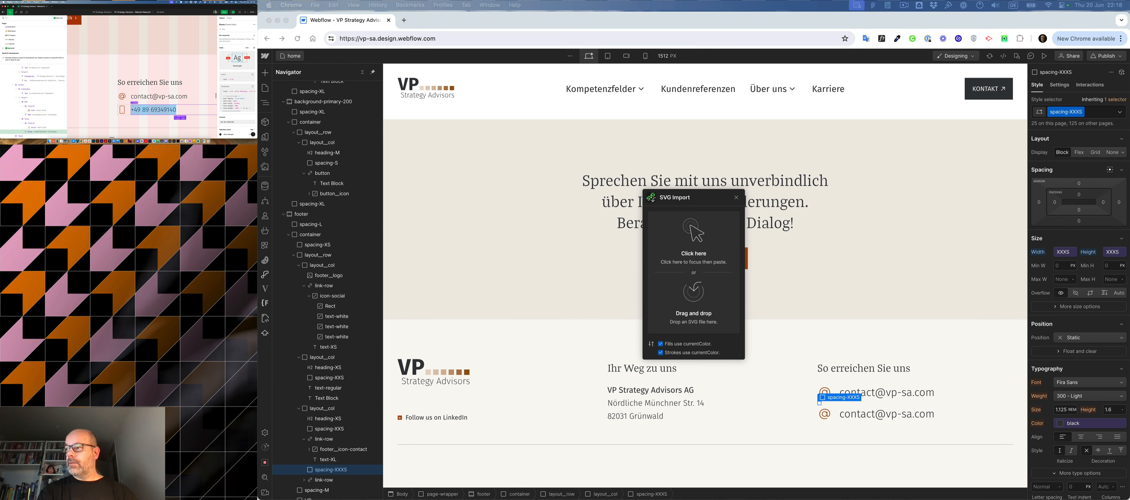
# - Replace the e-mail text in the lower contact row with the phone number from the Figma mockup
pyautogui.doubleClick(897, 414)
pyautogui.press('super+a')
pyautogui.press('super+v')
# - Delete the @ icon from the phone number's link-row
pyautogui.click(826, 416)
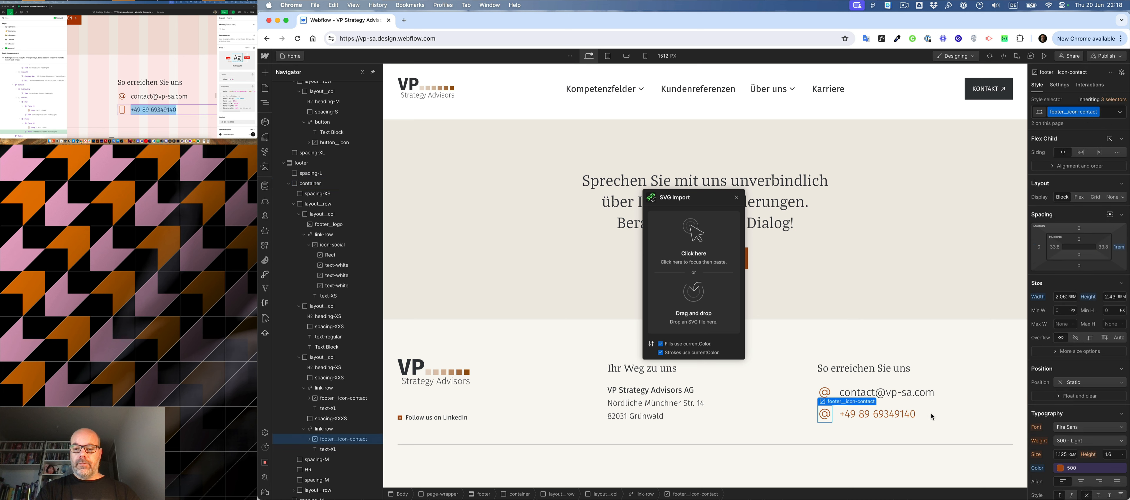
pyautogui.press('Up')
pyautogui.click(831, 418)
pyautogui.press('Delete')
# - Select the phone icon beside the phone number in the Figma mockup's footer
pyautogui.scroll(-2, 40, 93)
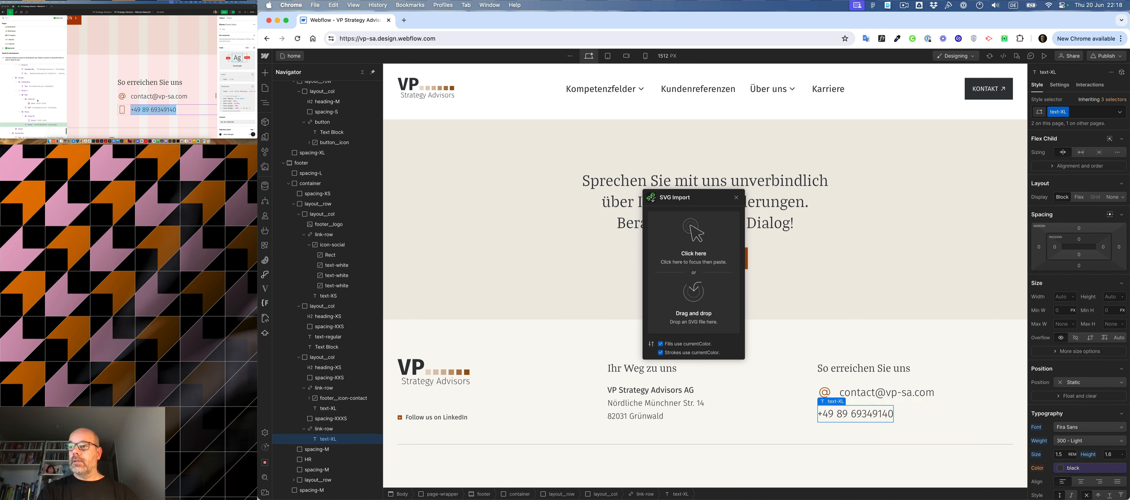
pyautogui.click(29, 113)
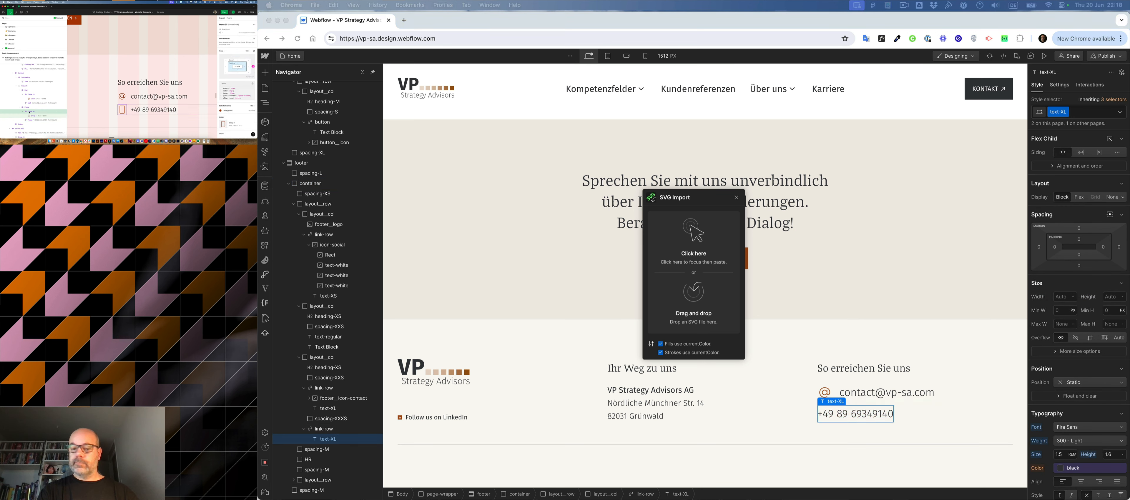
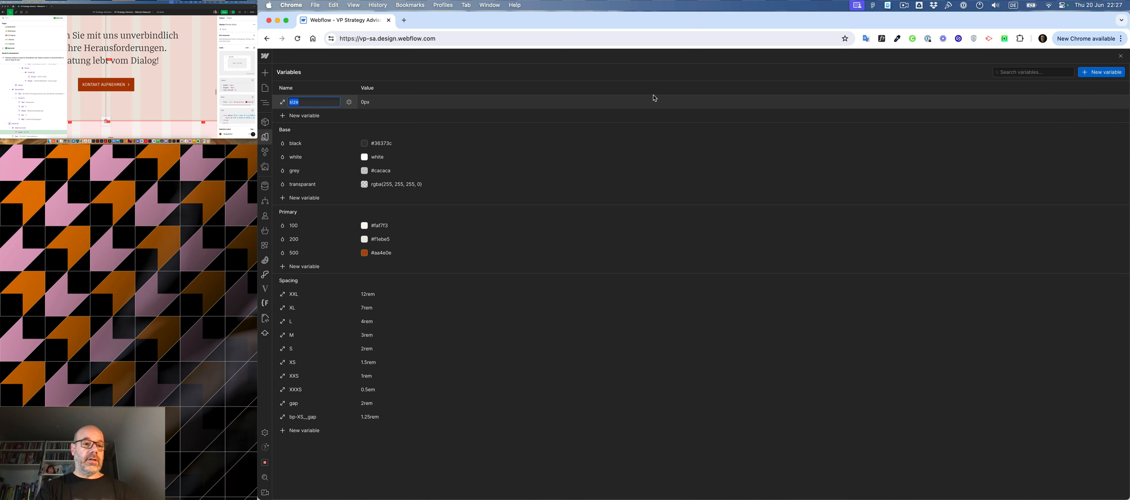
# - Name the new size variable interaction and place it in the Spacing group
pyautogui.write('Spa')
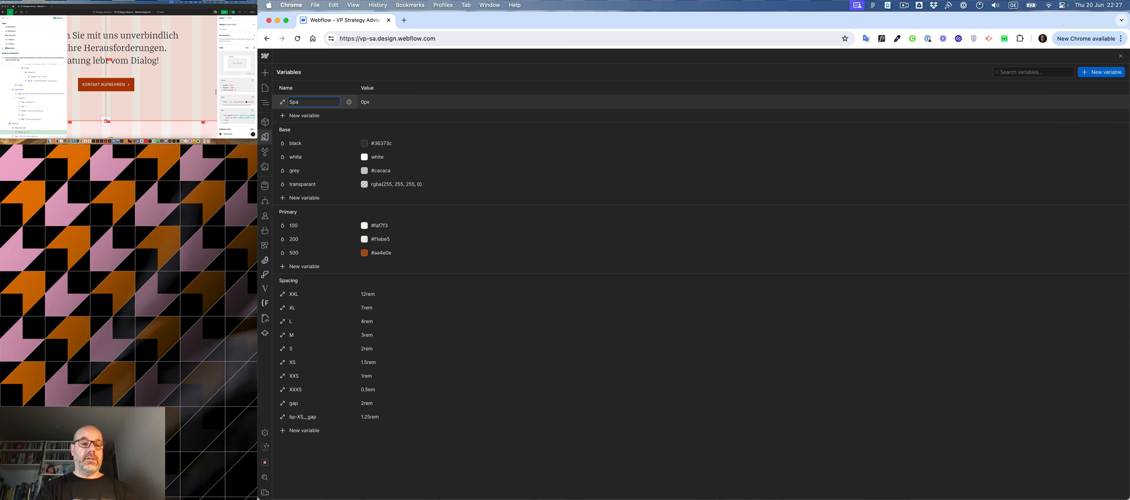
pyautogui.write('cing /')
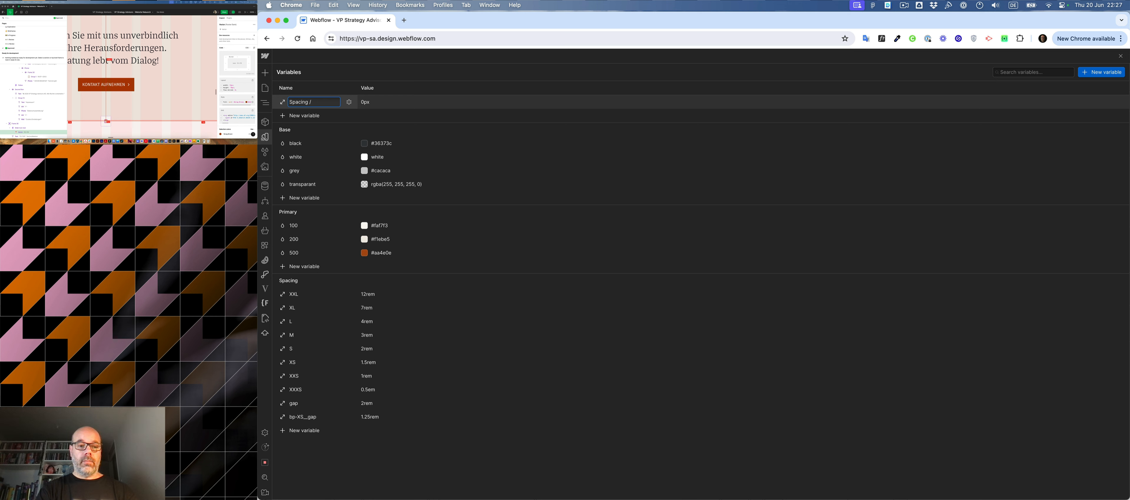
pyautogui.write('padding')
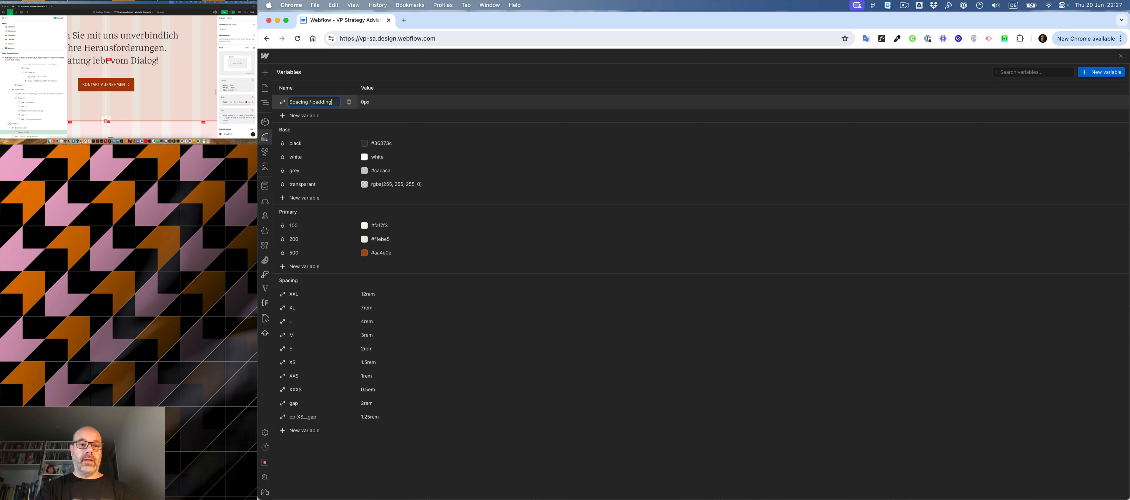
pyautogui.write('-animatio')
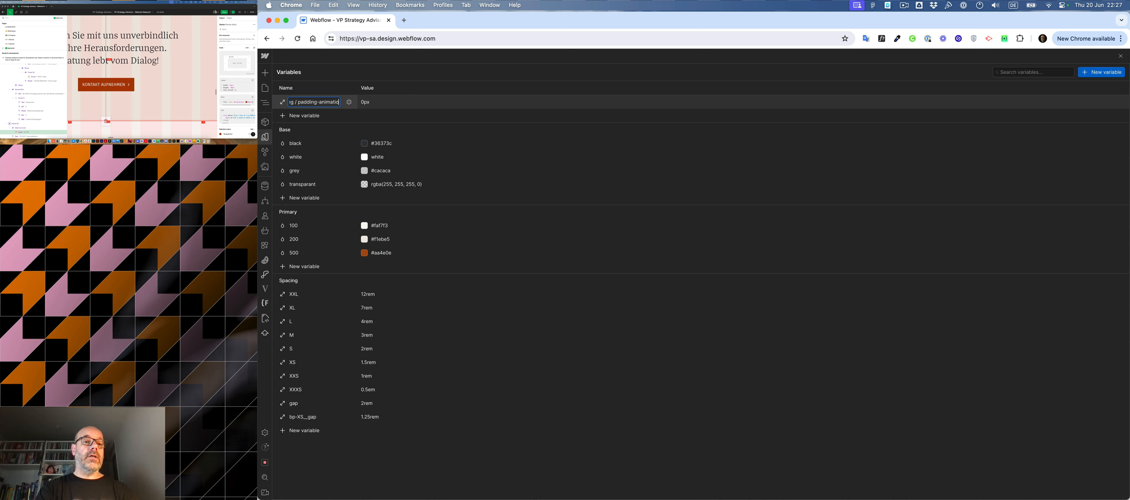
pyautogui.press('BackSpace')
pyautogui.press('BackSpace')
pyautogui.press('BackSpace')
pyautogui.press('BackSpace')
pyautogui.press('BackSpace')
pyautogui.press('BackSpace')
pyautogui.press('BackSpace')
pyautogui.press('BackSpace')
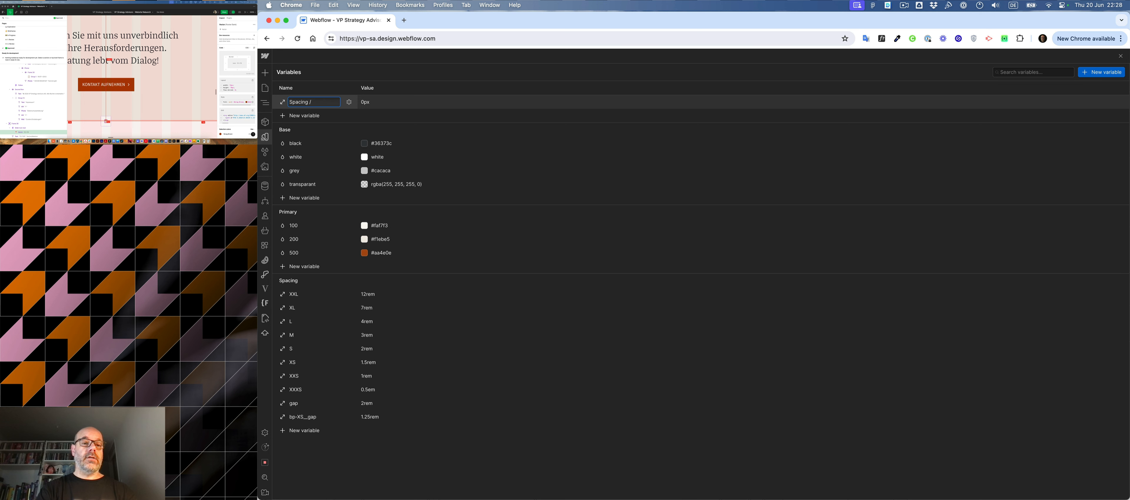
pyautogui.write('interactio')
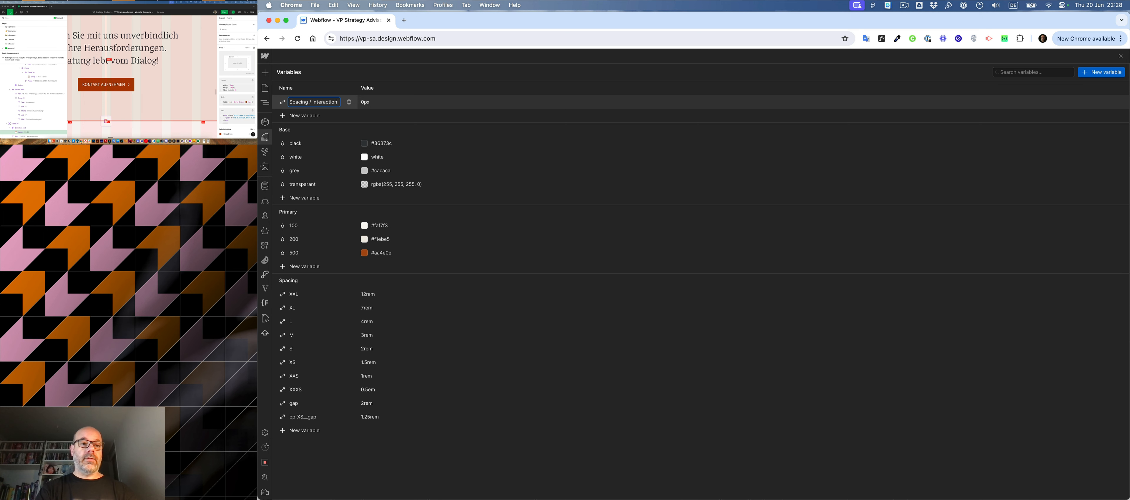
pyautogui.write('n')
pyautogui.press('Return')
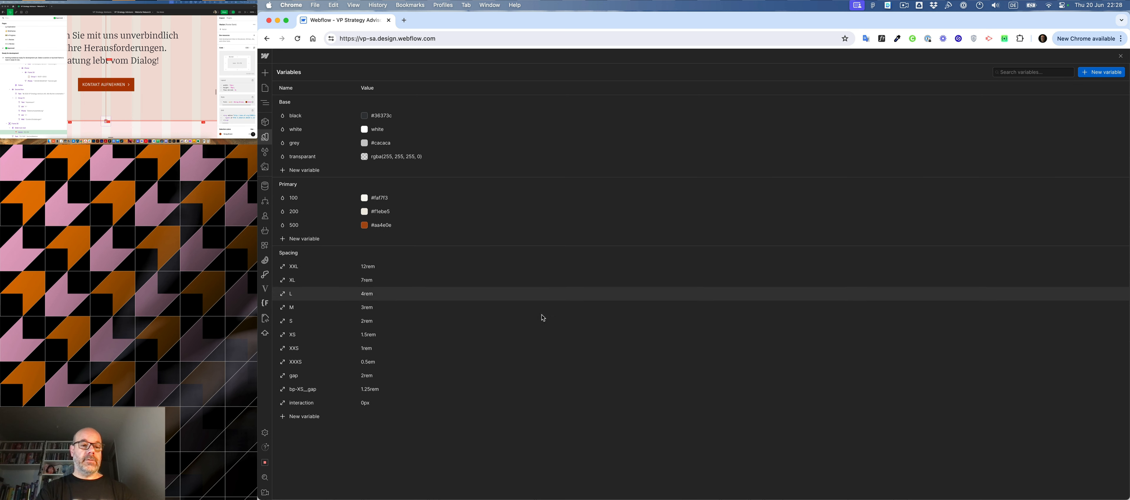
# - Set the interaction variable's value to 0rem and close the variables list
pyautogui.click(374, 404)
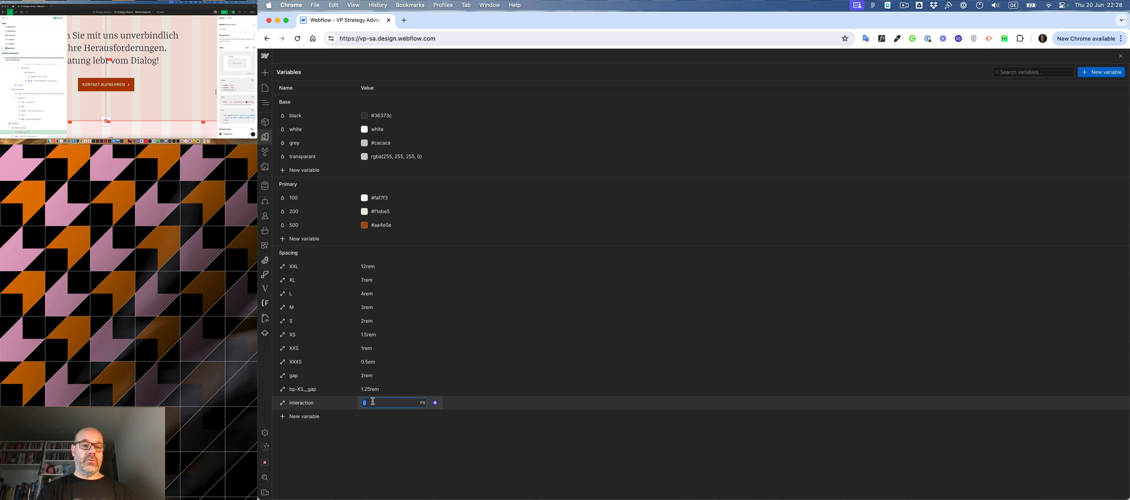
pyautogui.write('rem')
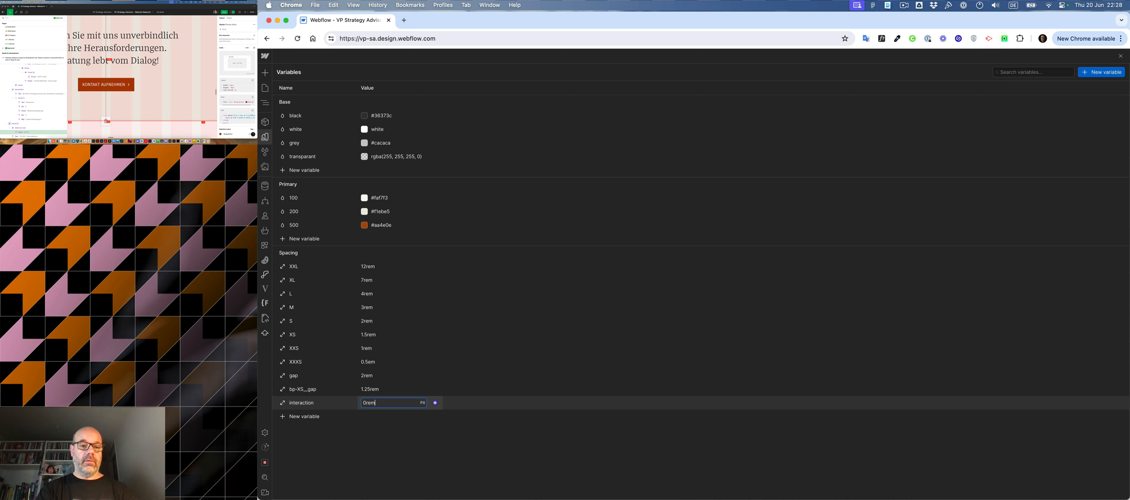
pyautogui.press('Return')
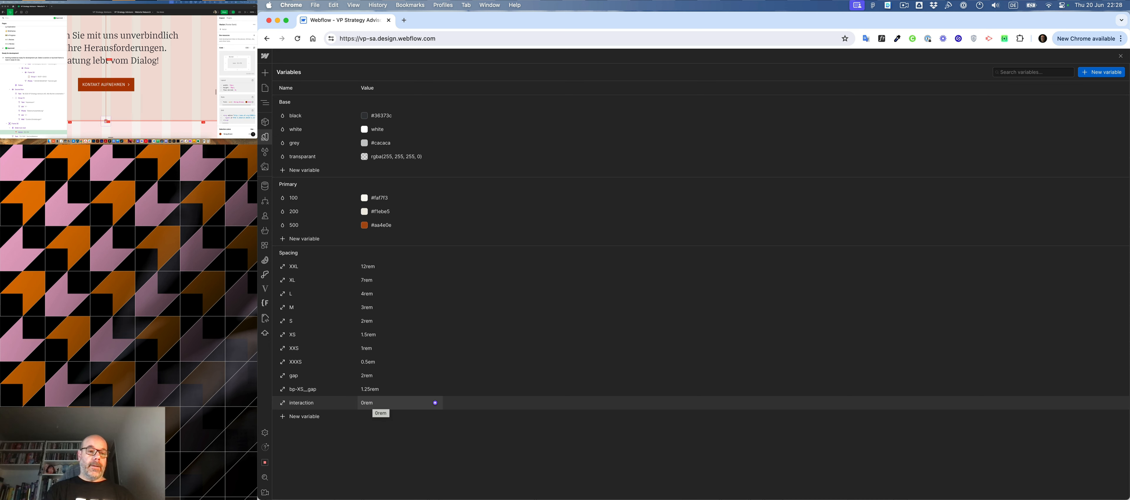
pyautogui.click(1121, 56)
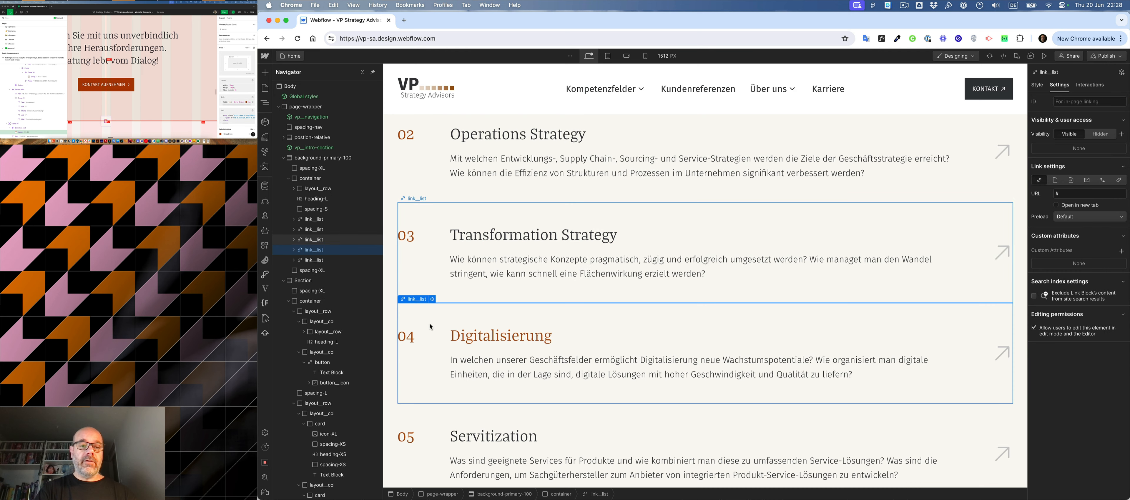
# - Bind the link__list class's top and bottom padding to the interaction spacing variable
pyautogui.click(1037, 85)
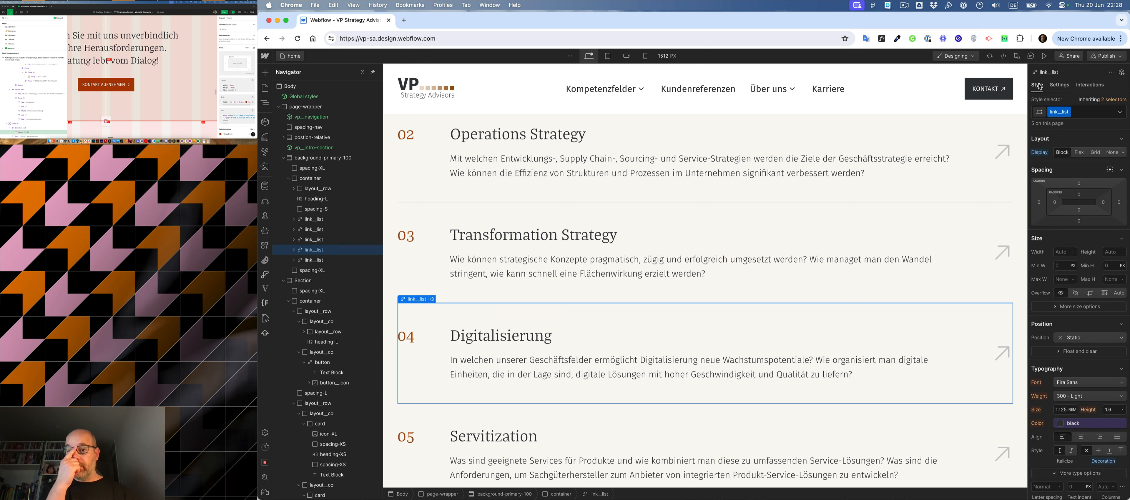
pyautogui.click(1079, 195)
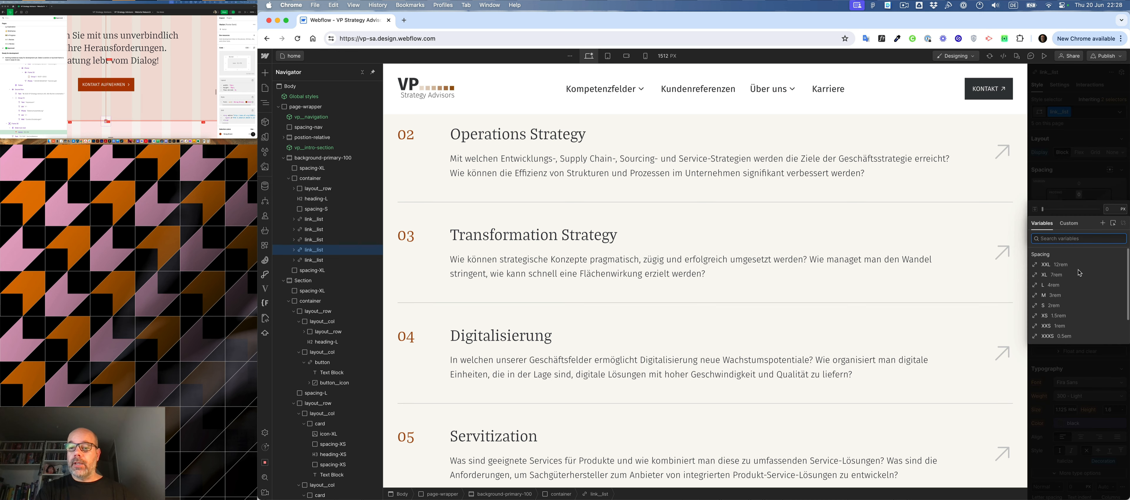
pyautogui.scroll(-2, 1080, 272)
pyautogui.click(1060, 337)
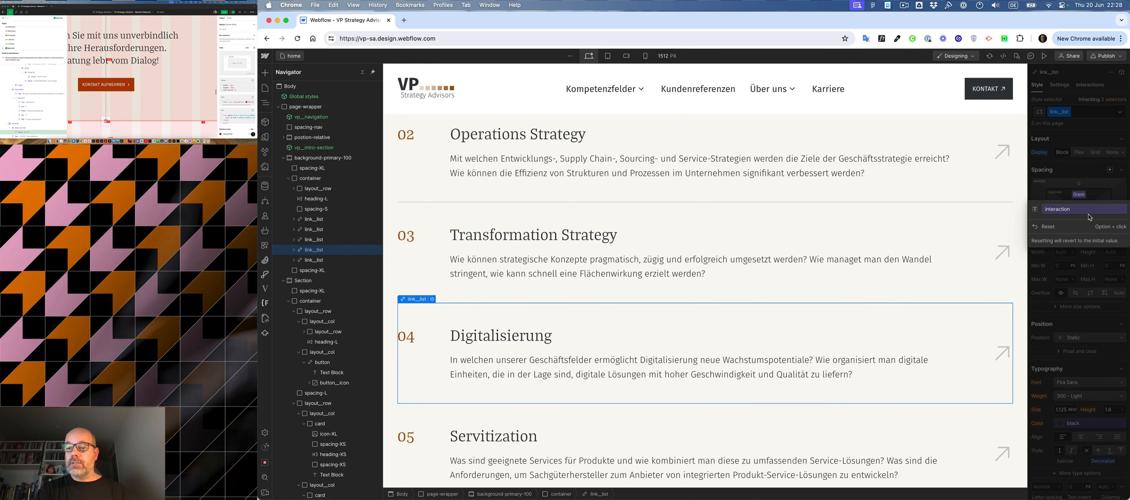
pyautogui.click(1080, 215)
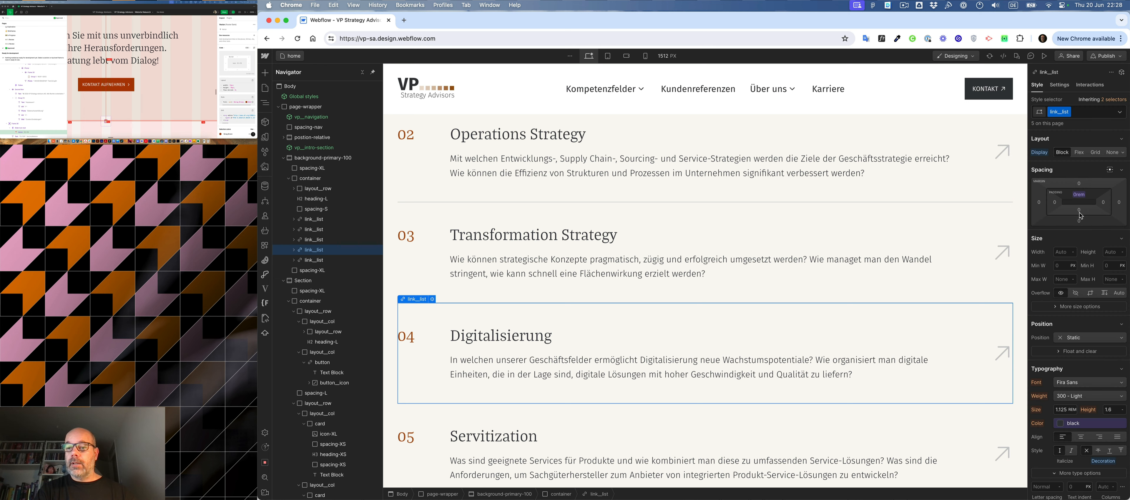
pyautogui.click(1080, 212)
pyautogui.scroll(-2, 1082, 281)
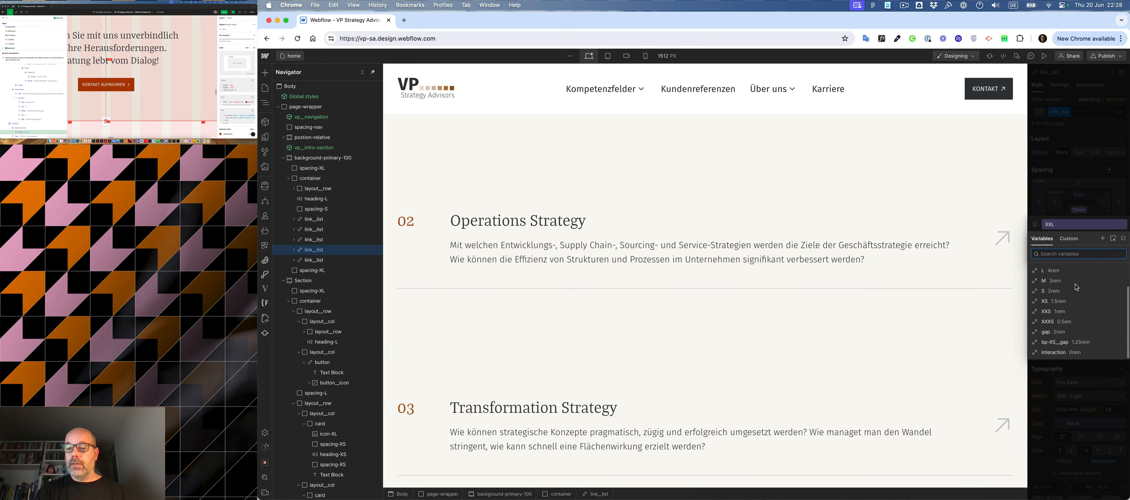
pyautogui.click(1058, 352)
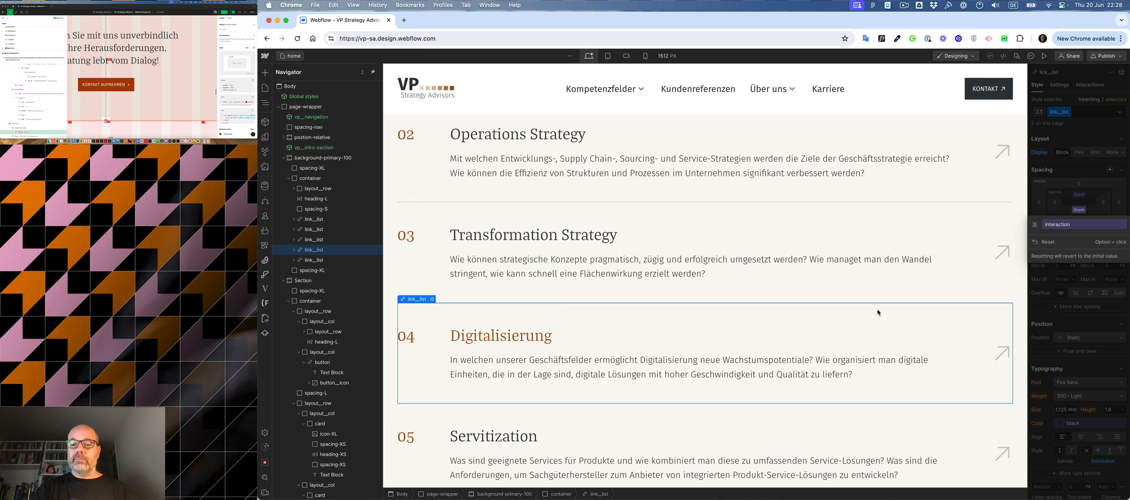
# - Add a mouse hover trigger to the 04 Digitalisierung link__list whose on-hover action is Start an animation
pyautogui.click(1090, 86)
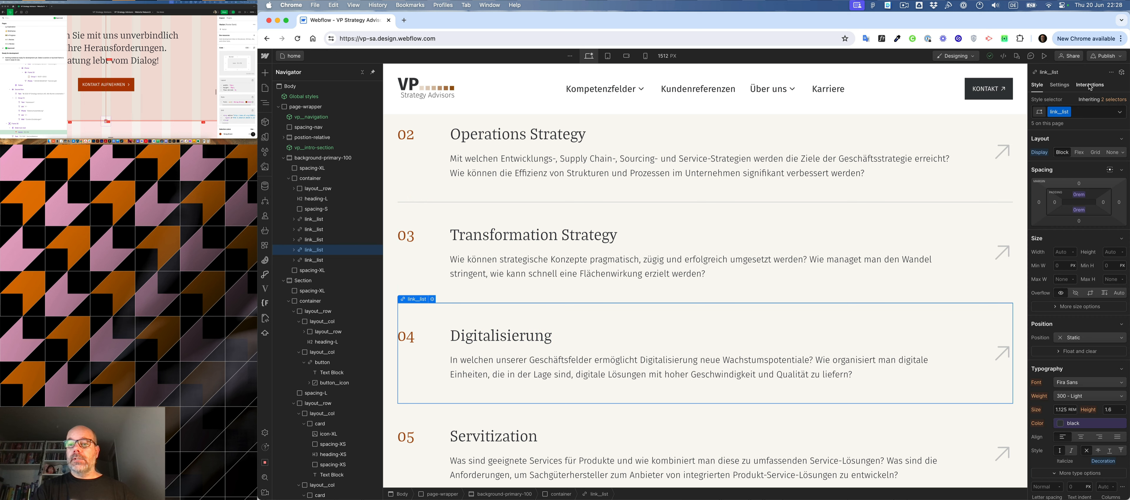
pyautogui.click(1122, 115)
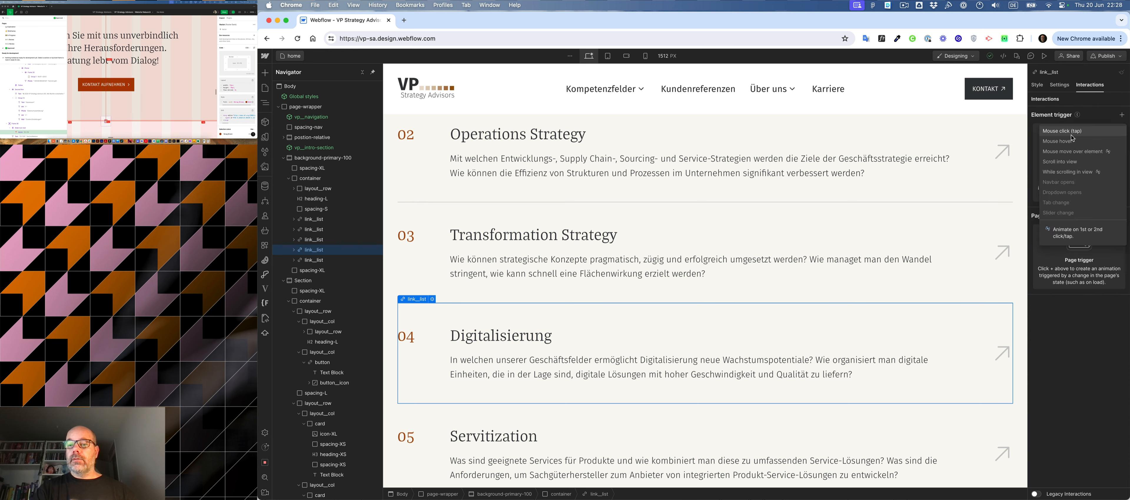
pyautogui.click(1065, 146)
pyautogui.click(1087, 162)
pyautogui.click(1078, 177)
# - Create a new timed animation for the hover action and name it "link-list on"
pyautogui.click(1122, 175)
pyautogui.write('link-list on')
pyautogui.press('Left')
pyautogui.press('Left')
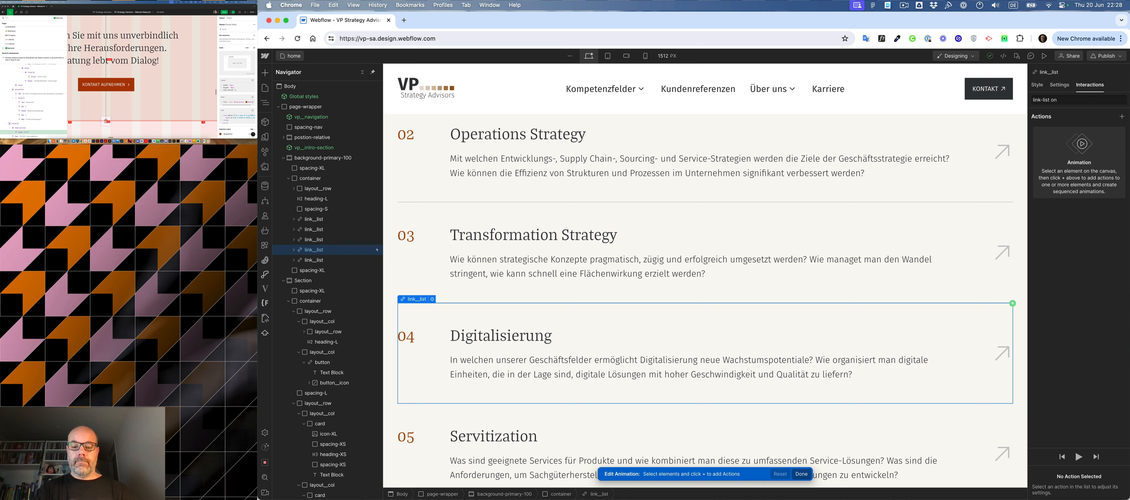
pyautogui.write('hobe')
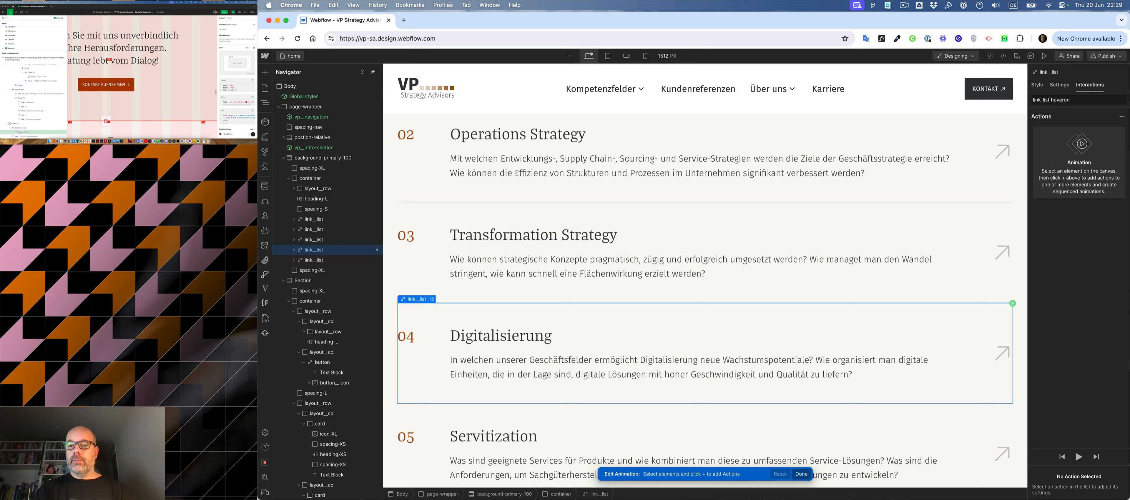
pyautogui.press('BackSpace')
pyautogui.press('BackSpace')
pyautogui.press('BackSpace')
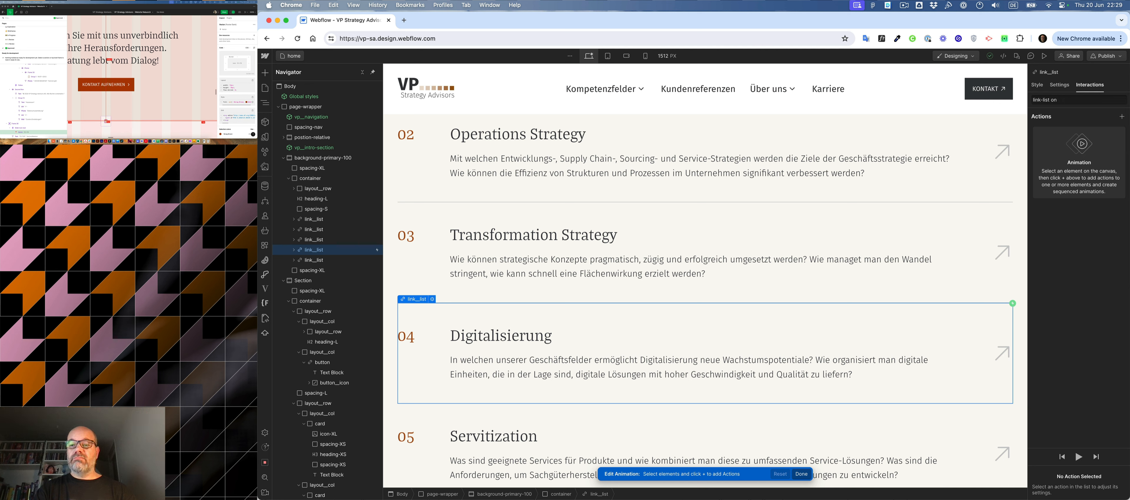
pyautogui.press('Return')
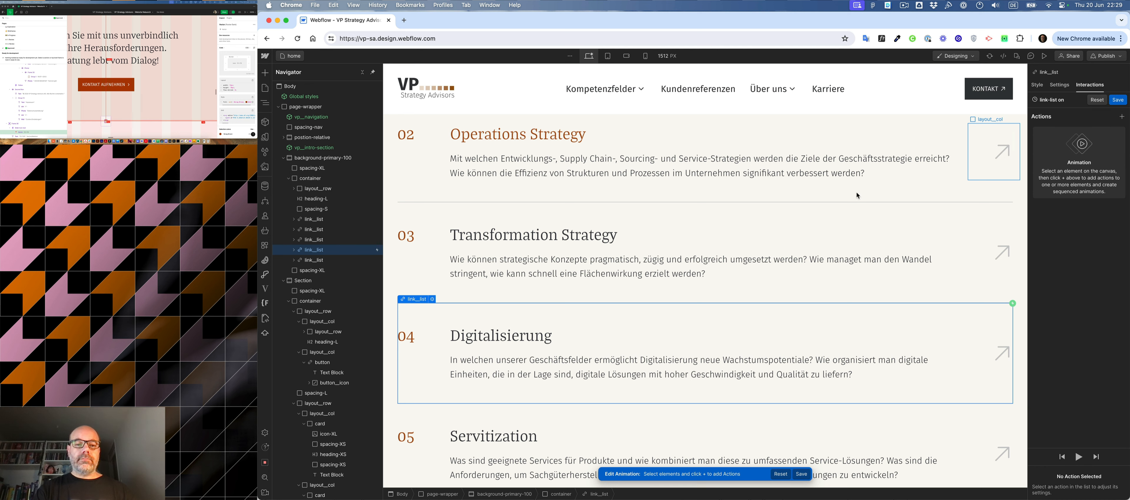
# - Add a Text Color action on the sibling elements with the link__list class, using the grey variable as the color
pyautogui.click(687, 214)
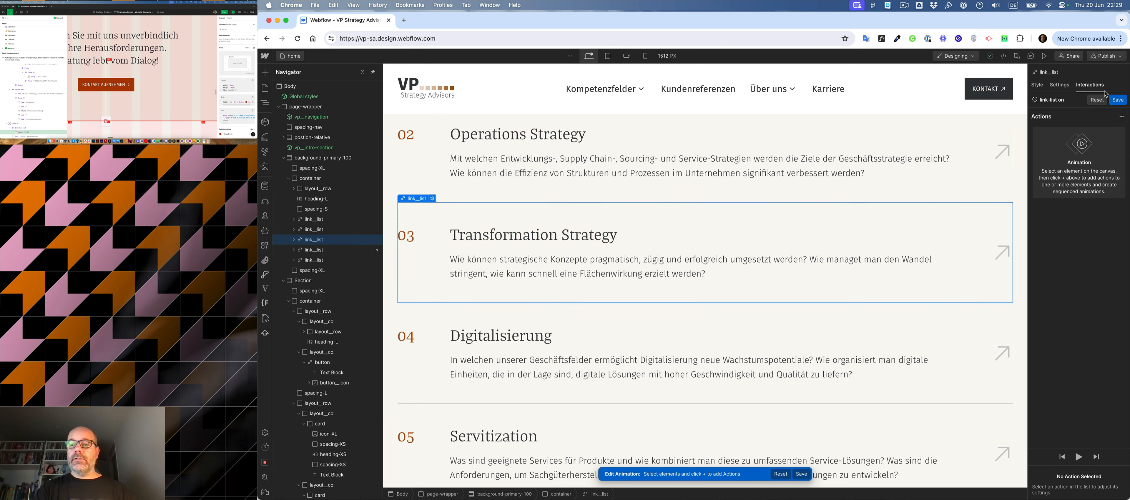
pyautogui.click(1122, 118)
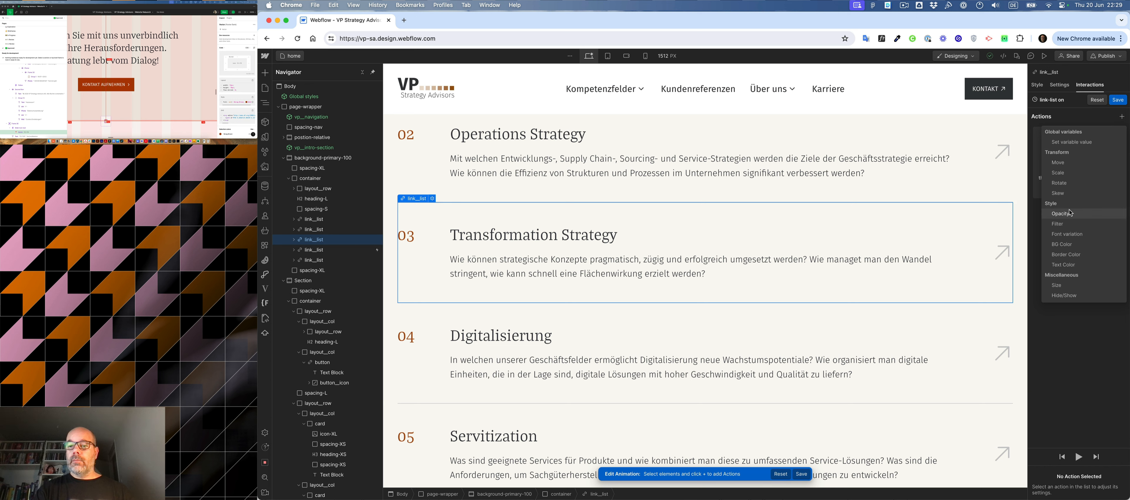
pyautogui.click(1064, 265)
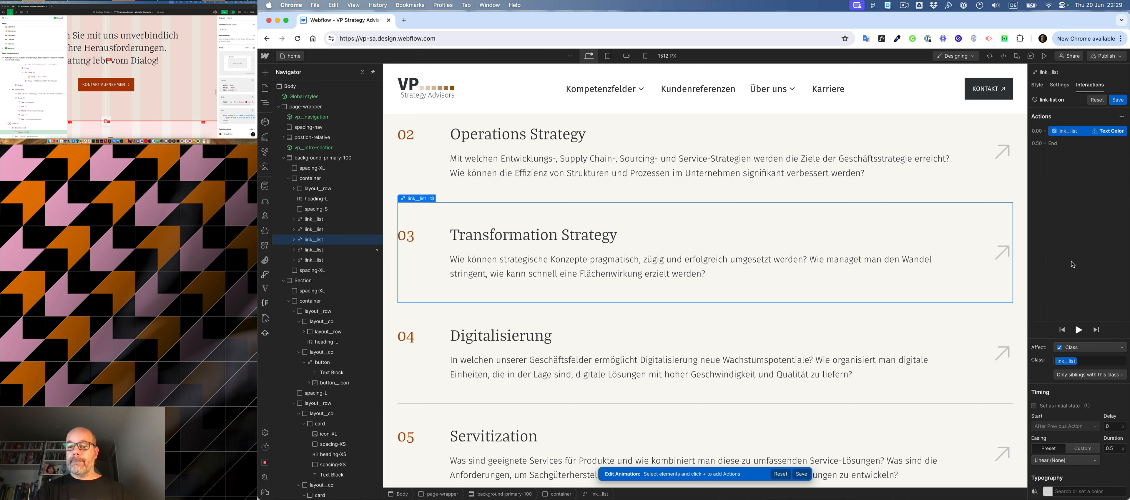
pyautogui.click(1045, 489)
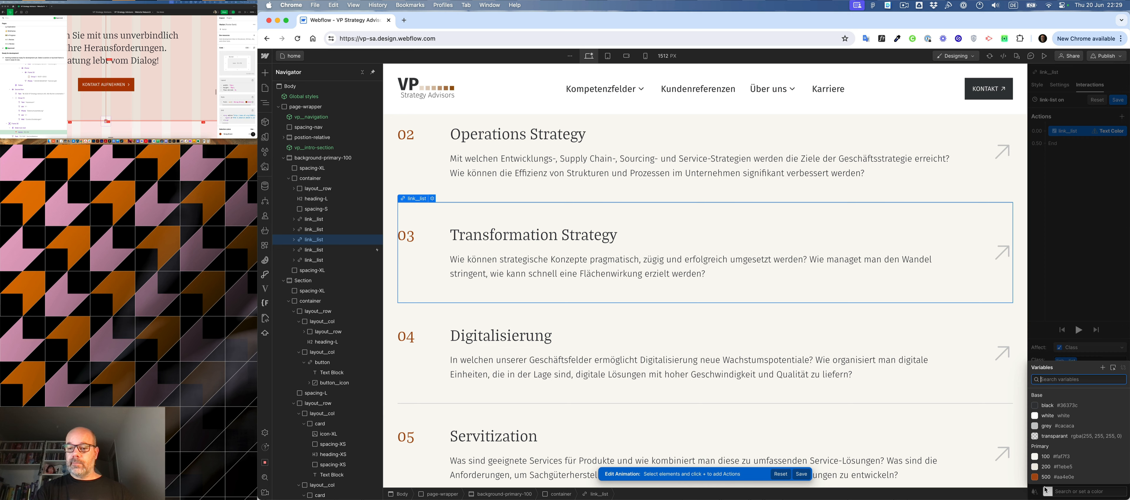
pyautogui.click(1046, 427)
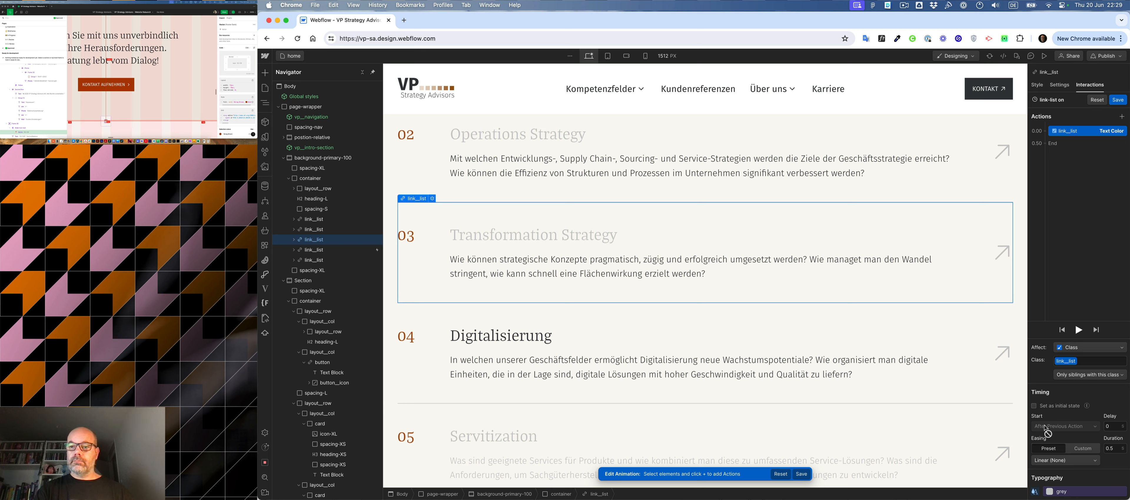
# - Give the Text Color action Ease In Out easing and a 0.3 second duration, and save the animation
pyautogui.click(1065, 461)
pyautogui.click(1053, 395)
pyautogui.click(1110, 449)
pyautogui.write('0.3')
pyautogui.press('Return')
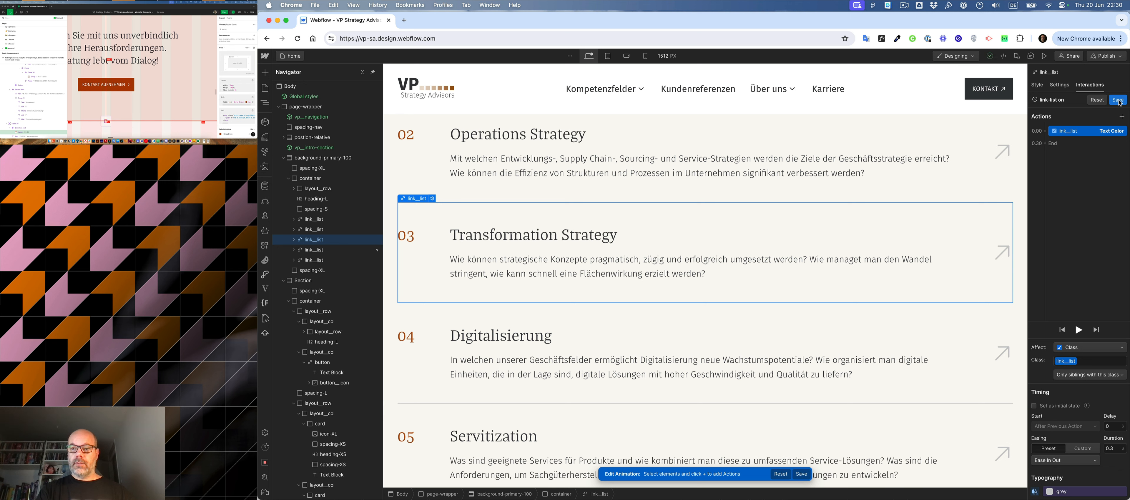
pyautogui.click(1119, 100)
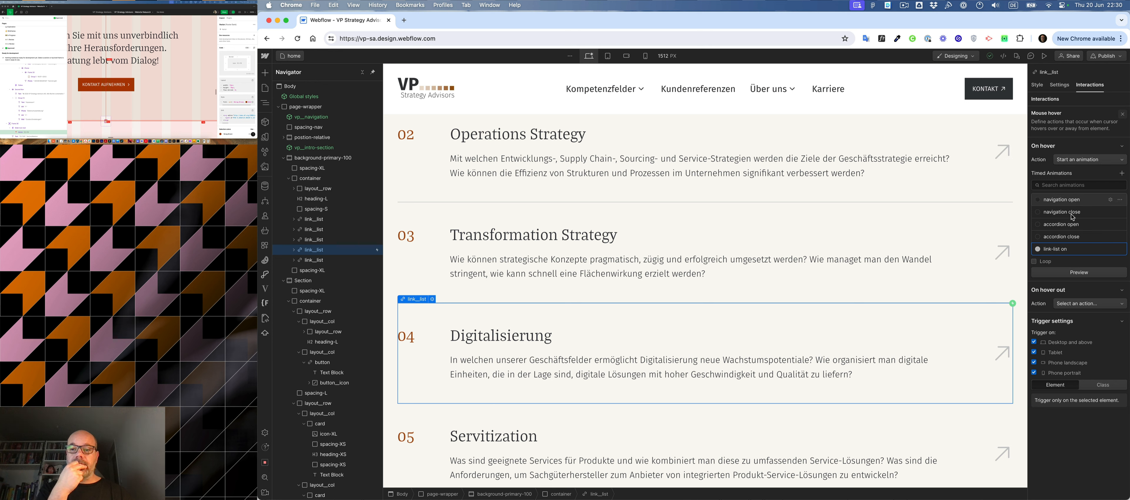
# - Add a Set variable value action to the link-list on animation, setting the Spacing / interaction variable to 0.625 rem (10 px)
pyautogui.click(1055, 249)
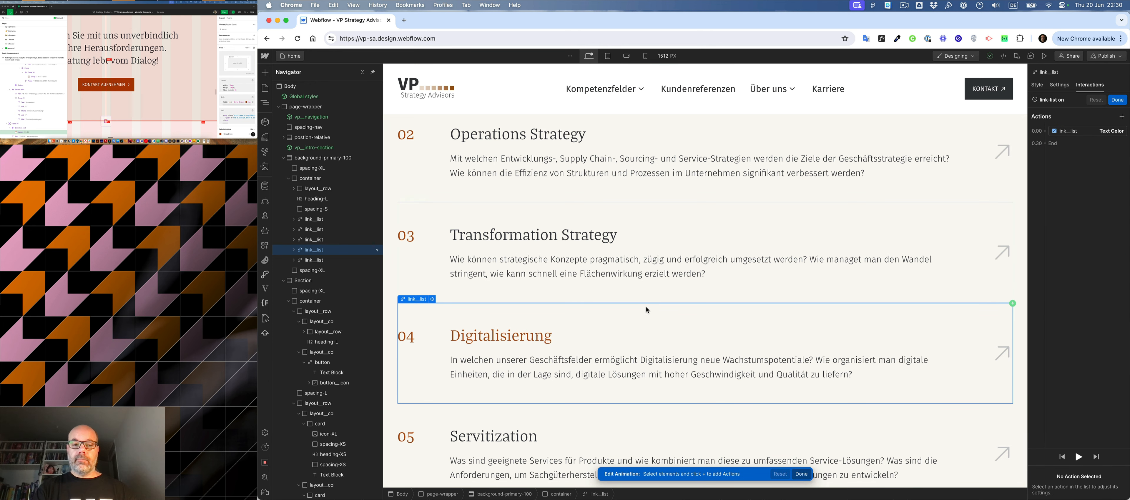
pyautogui.click(1047, 134)
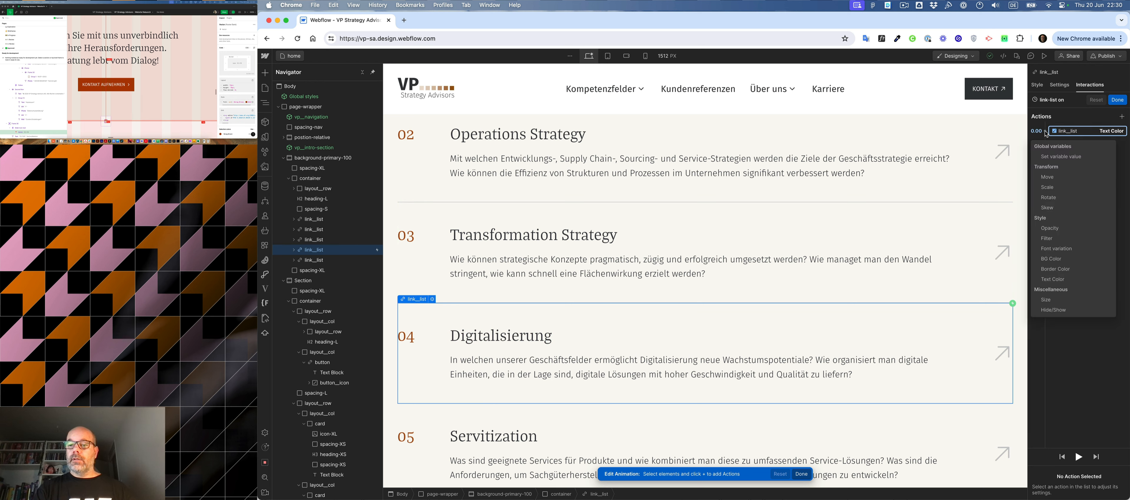
pyautogui.click(1051, 155)
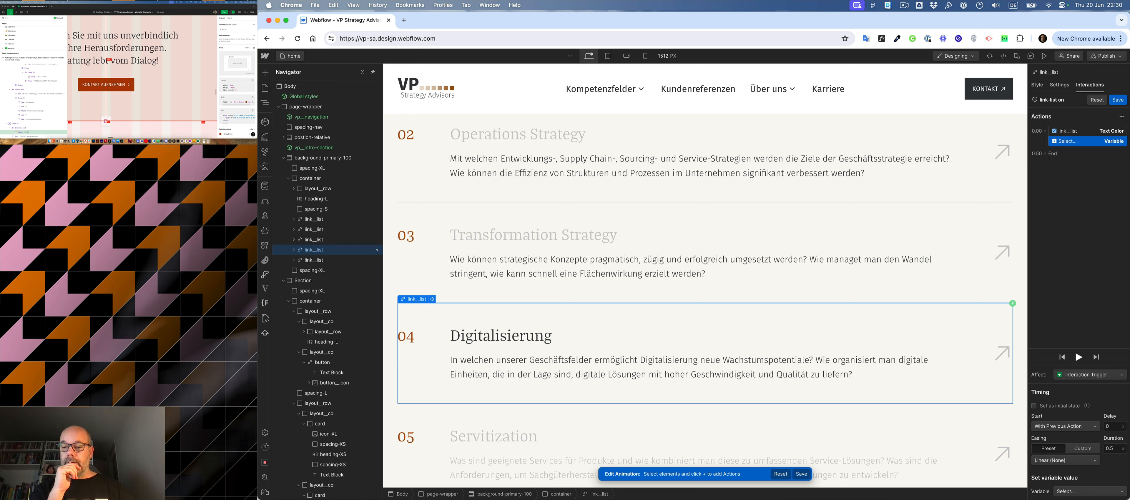
pyautogui.click(1079, 492)
pyautogui.click(1079, 492)
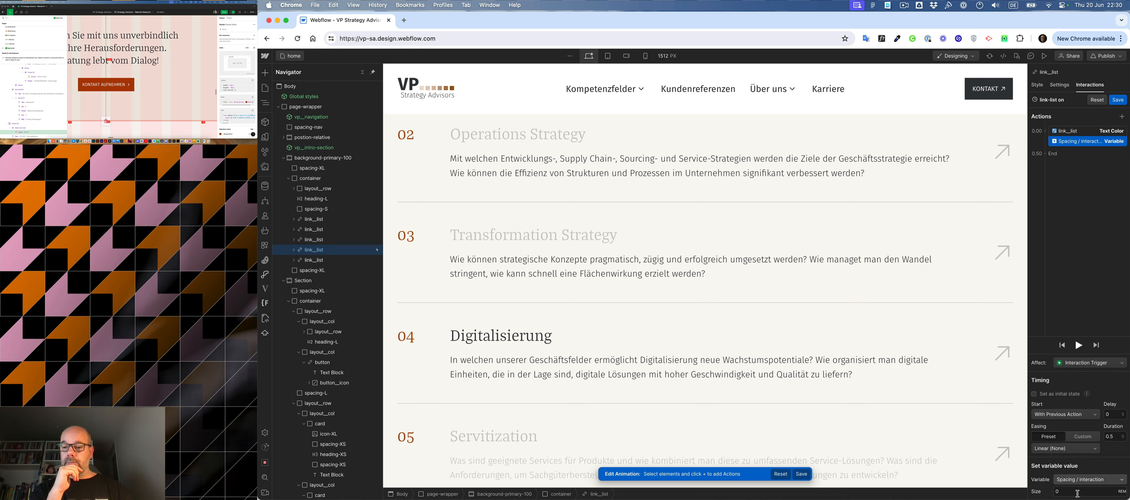
pyautogui.click(1067, 491)
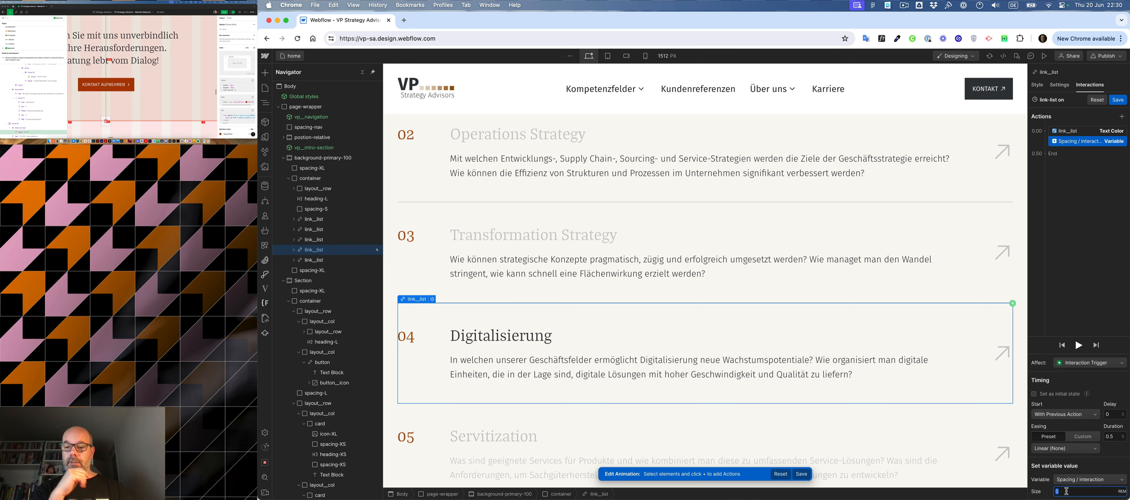
pyautogui.write('10')
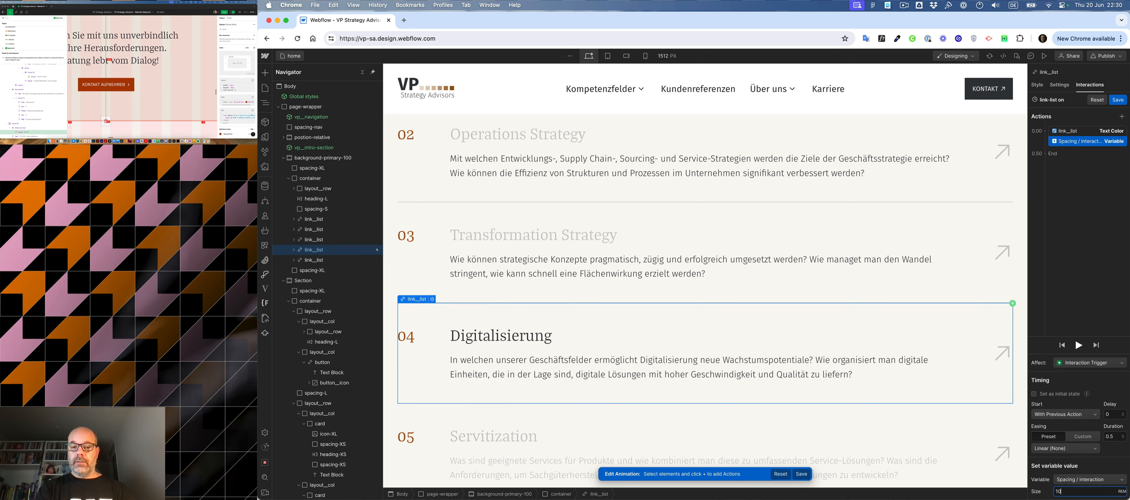
pyautogui.press('Return')
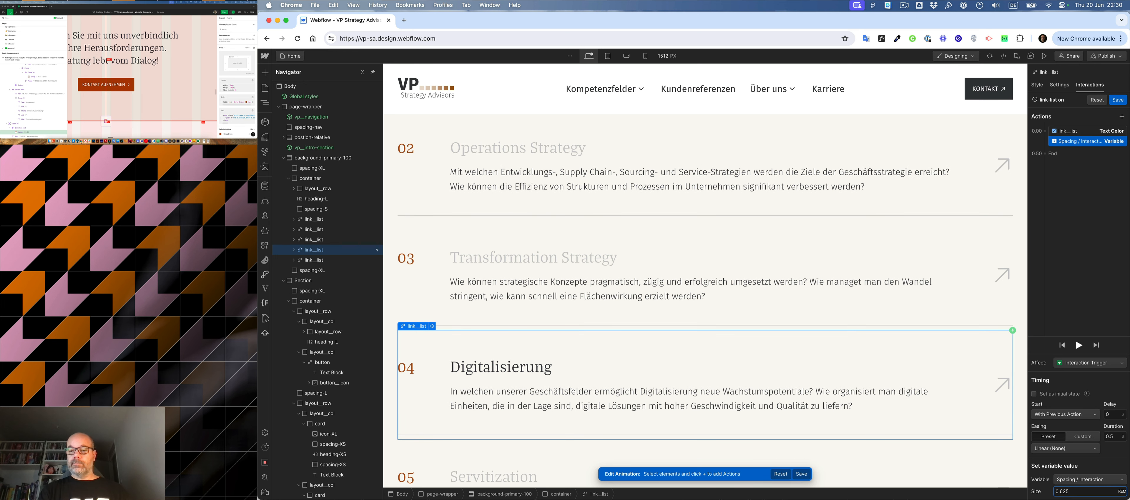
# - Give the Spacing / interaction variable action a 0.3 second duration and Ease In Out easing
pyautogui.click(1120, 437)
pyautogui.click(1119, 436)
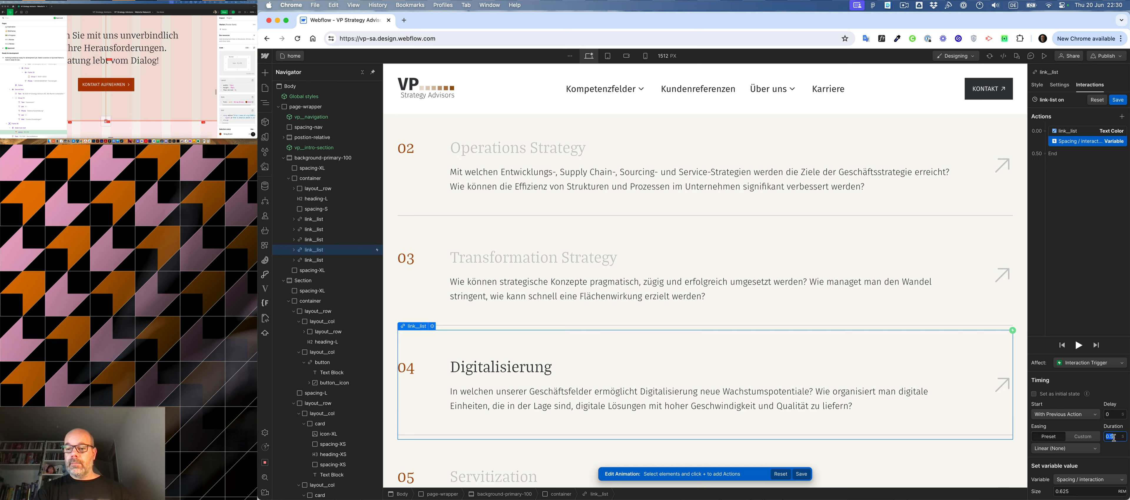
pyautogui.write('0.')
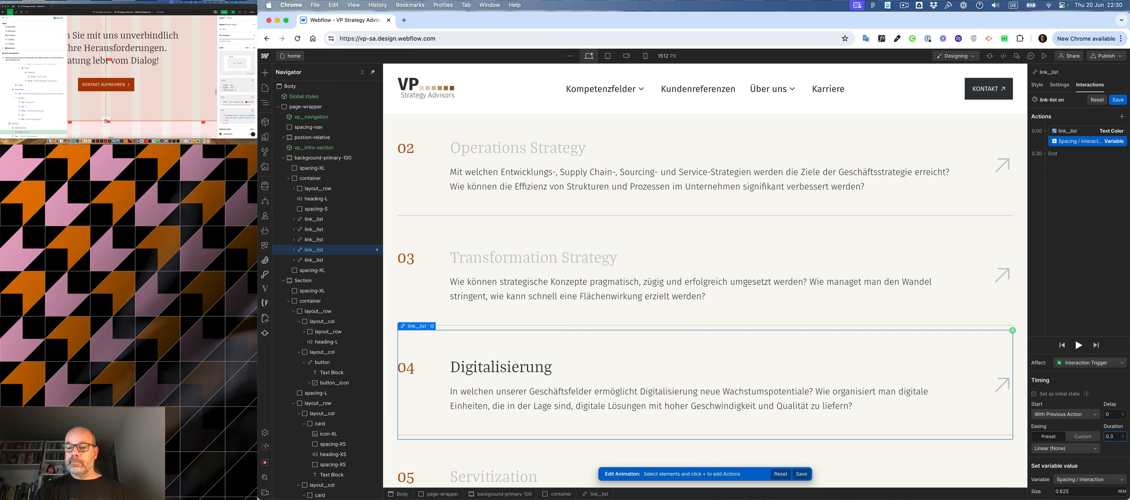
pyautogui.click(1080, 448)
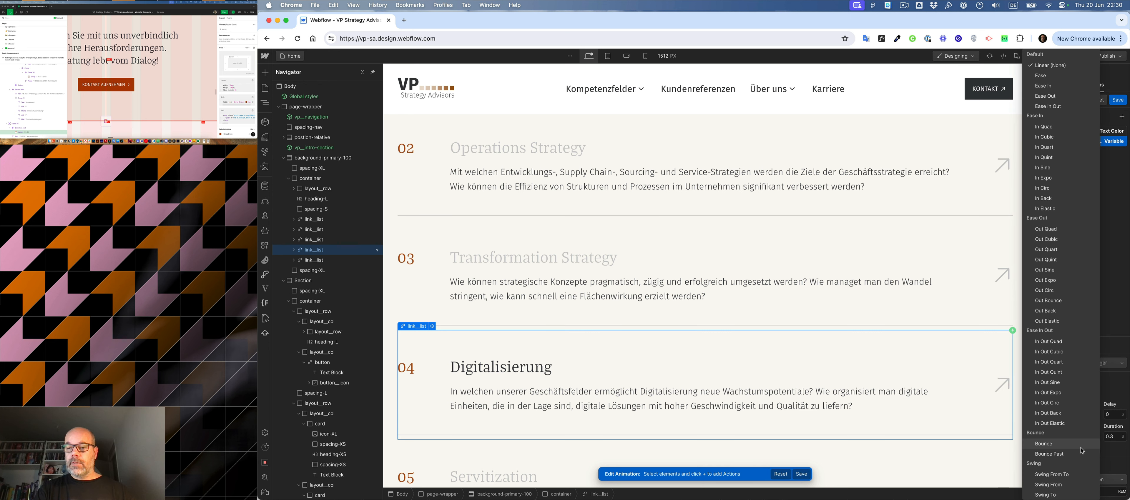
pyautogui.click(1045, 106)
# - Preview the link-list on animation several times and save it
pyautogui.click(1079, 346)
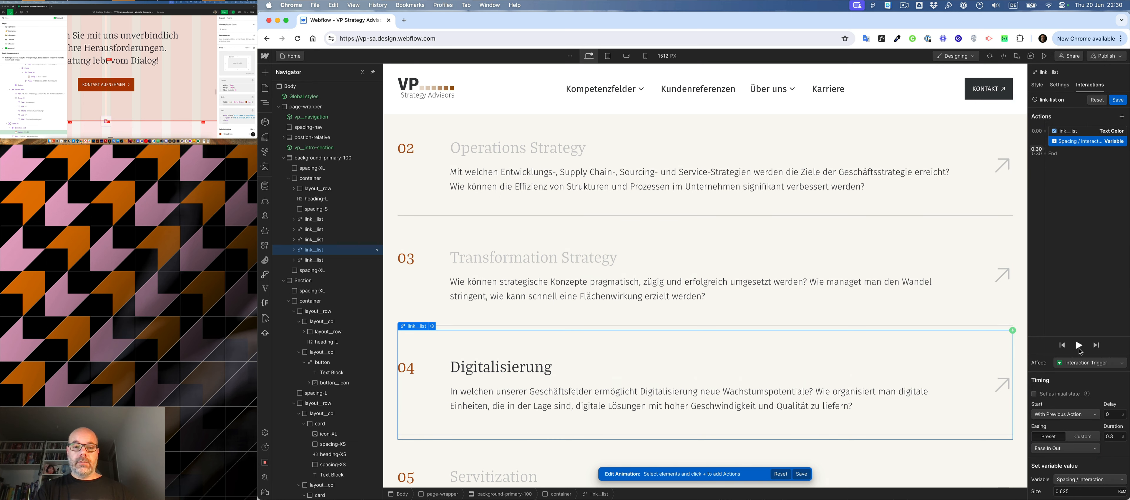
pyautogui.click(1079, 348)
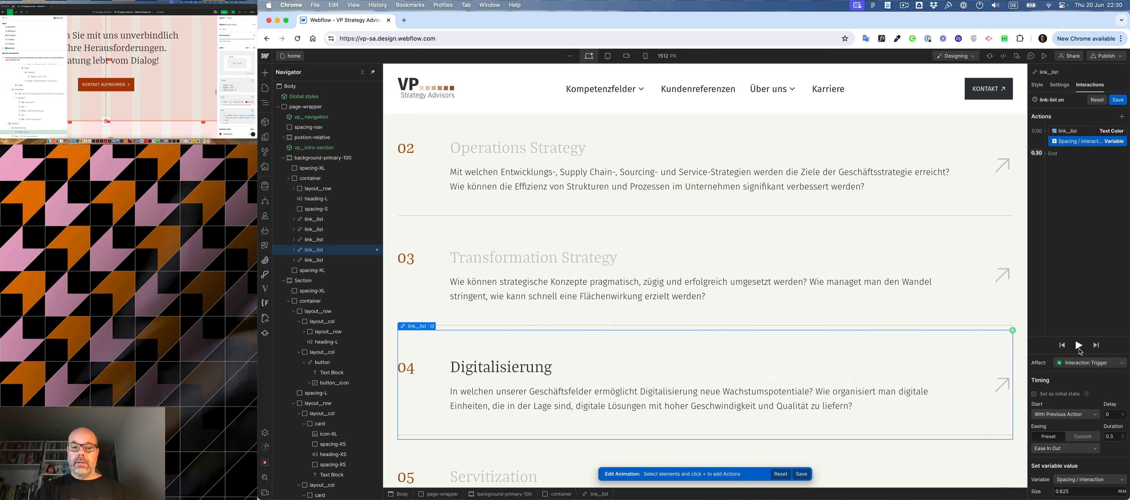
pyautogui.click(1079, 349)
pyautogui.click(1079, 349)
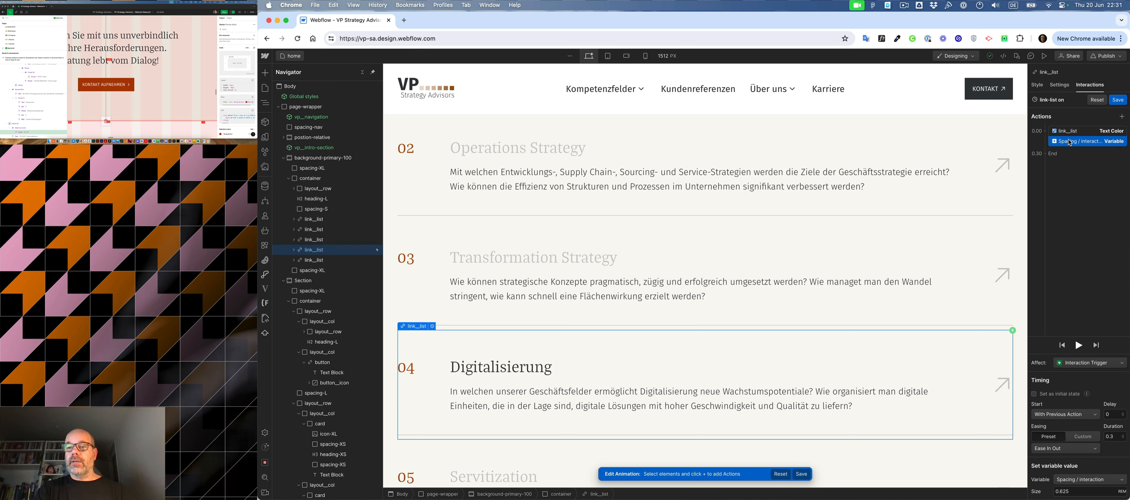
pyautogui.click(1046, 133)
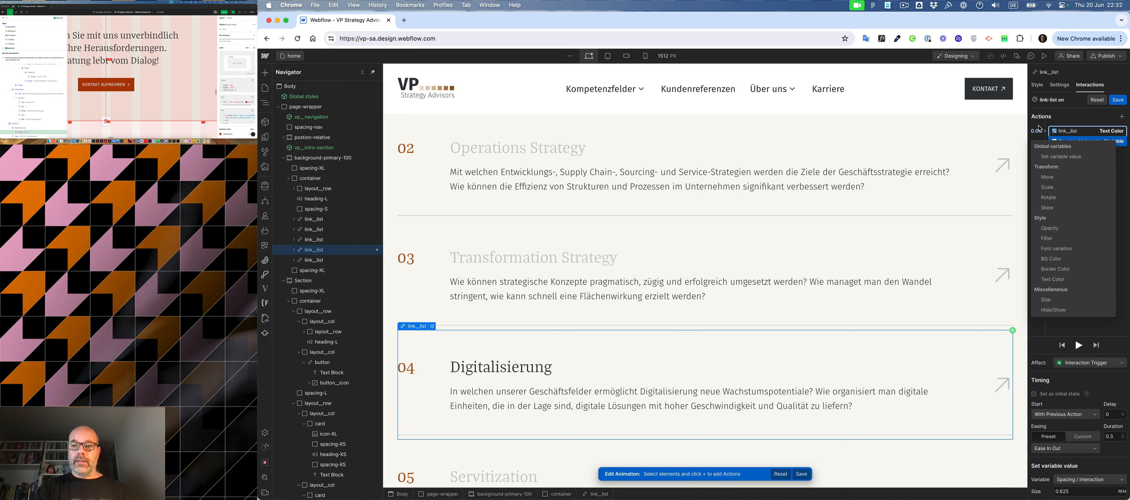
pyautogui.click(1117, 101)
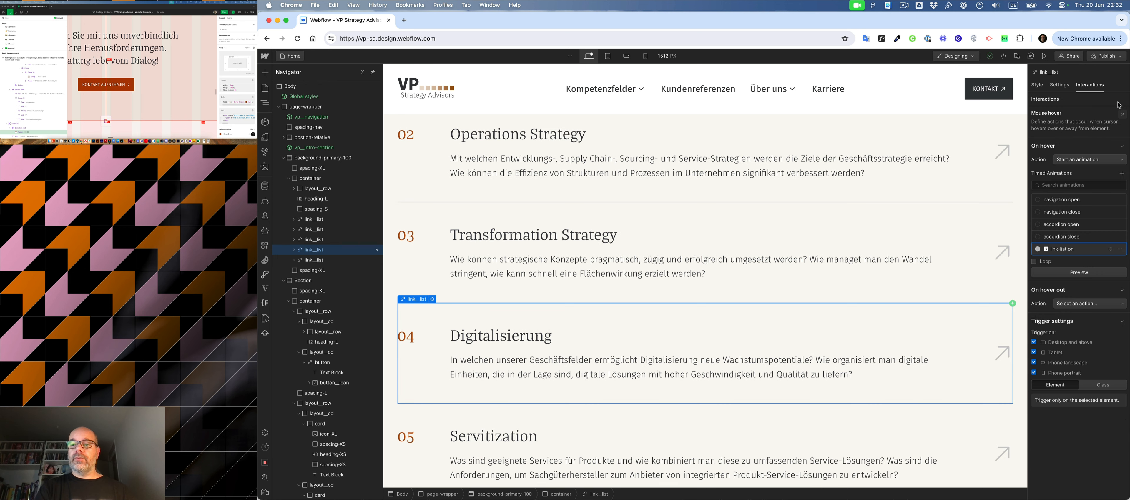
# - Delete the link-list on animation and remove the mouse hover trigger from the 04 Digitalisierung link__list
pyautogui.click(1120, 249)
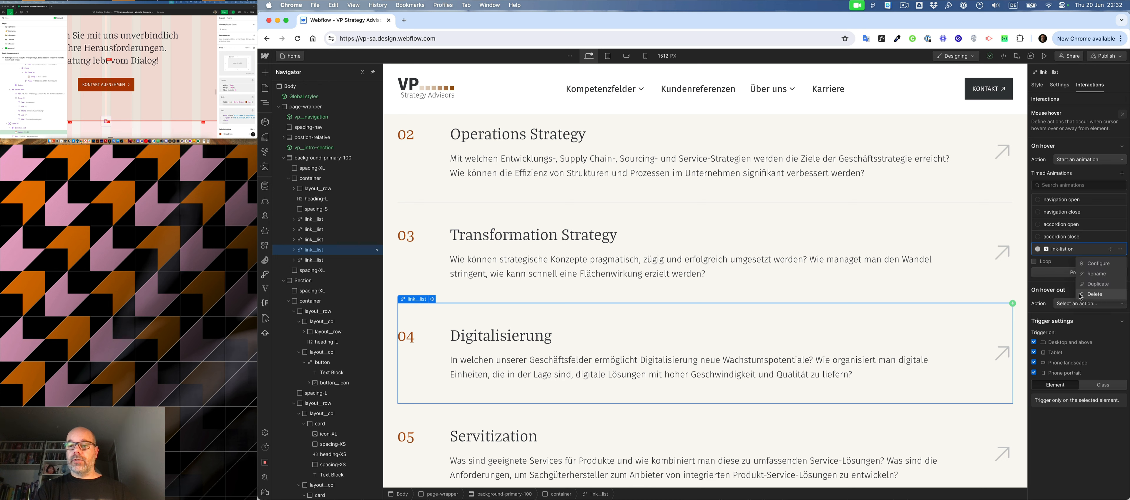
pyautogui.click(1080, 295)
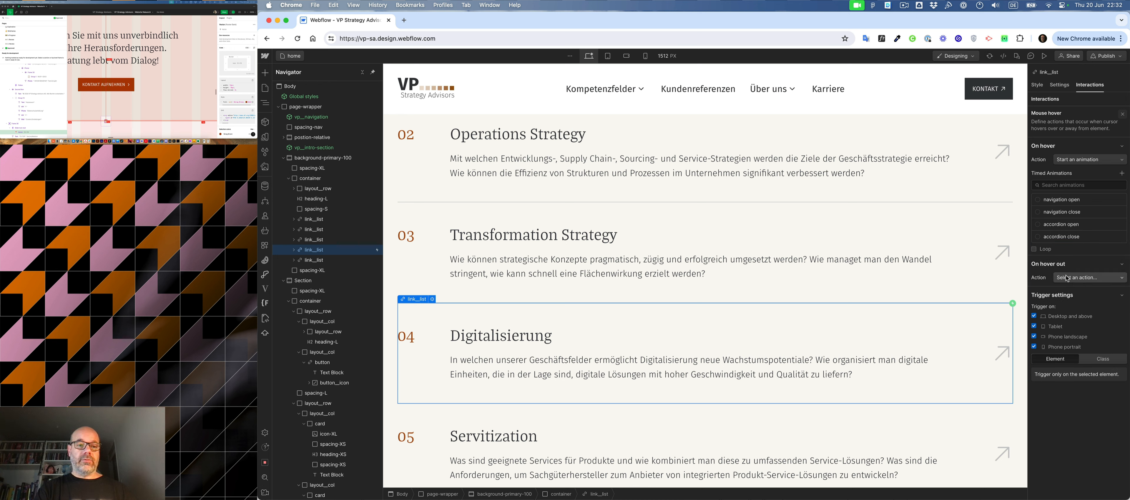
pyautogui.click(1123, 114)
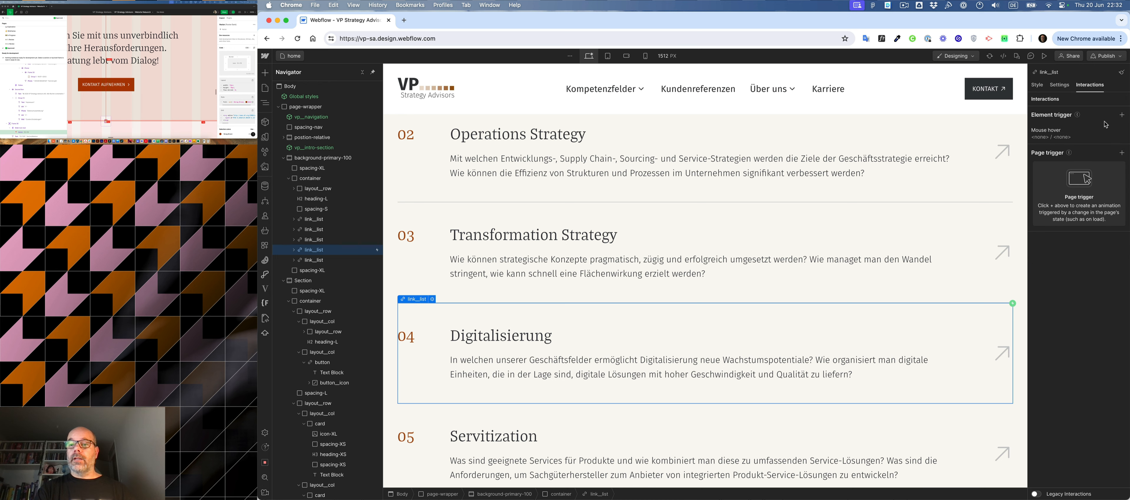
pyautogui.click(1122, 114)
# - Select the 03 Transformation Strategy link__list and review the whole home page from the hero section to the footer
pyautogui.click(533, 235)
pyautogui.click(314, 240)
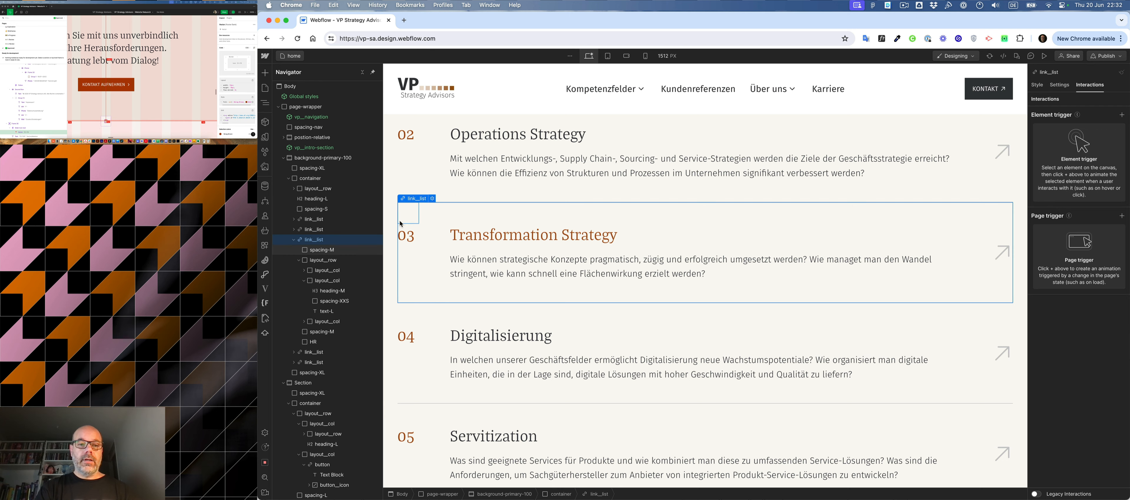
pyautogui.scroll(-5, 440, 433)
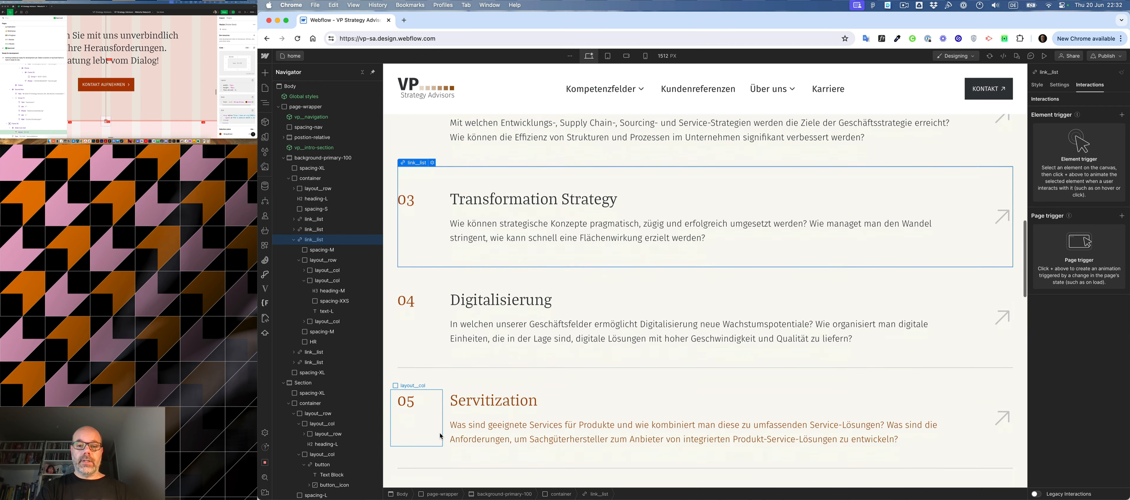
pyautogui.scroll(15, 486, 329)
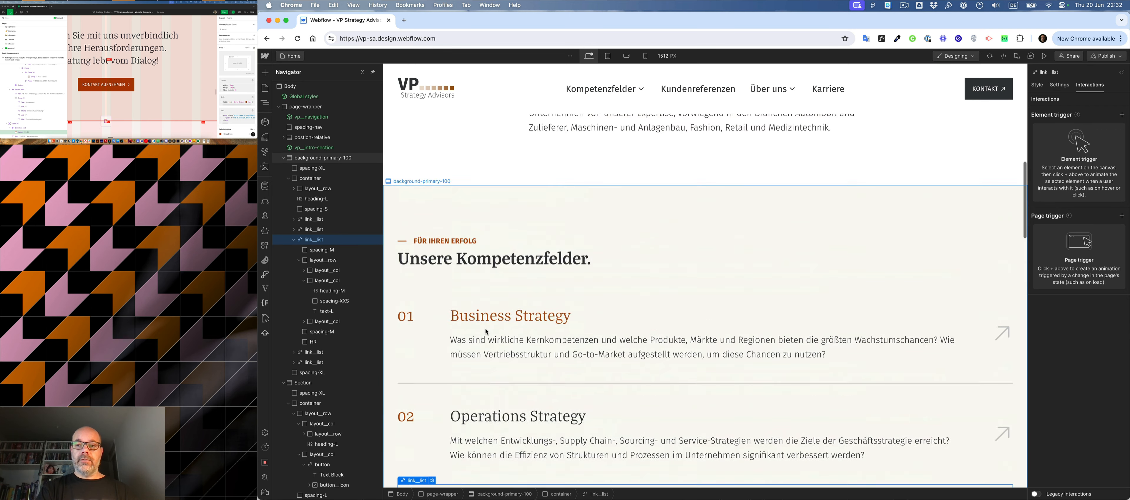
pyautogui.scroll(-3, 485, 329)
pyautogui.scroll(3, 485, 329)
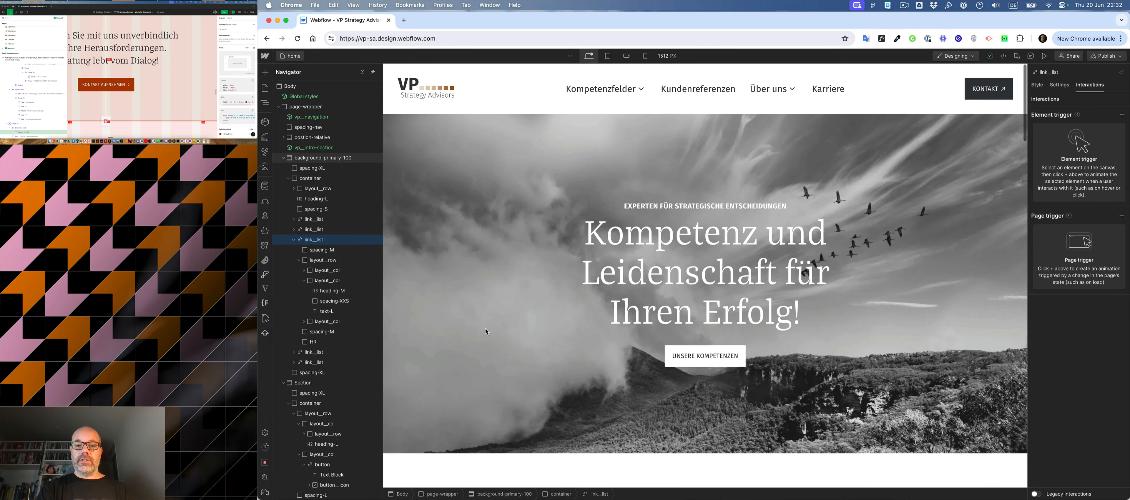
pyautogui.scroll(-8, 486, 329)
pyautogui.scroll(-8, 485, 329)
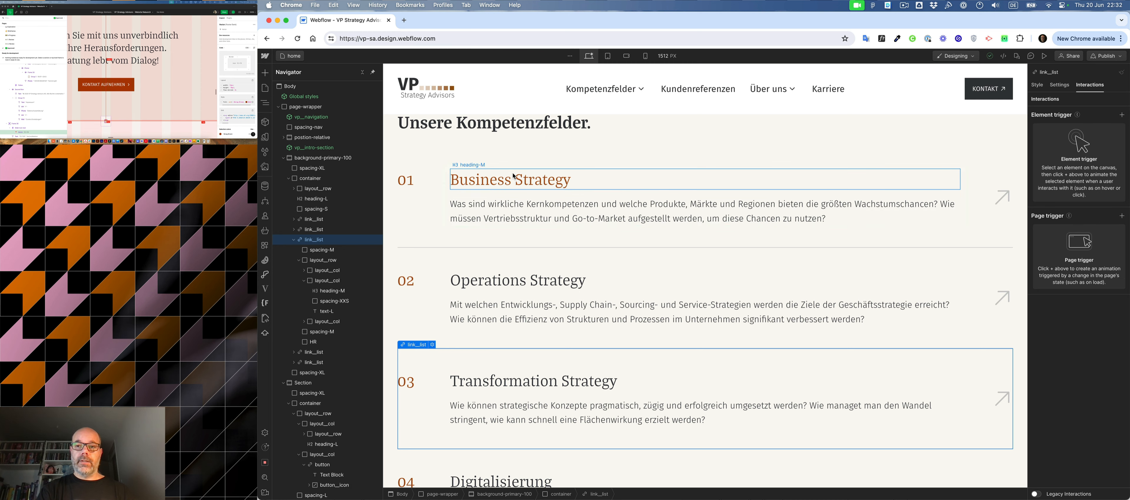
pyautogui.scroll(-15, 513, 176)
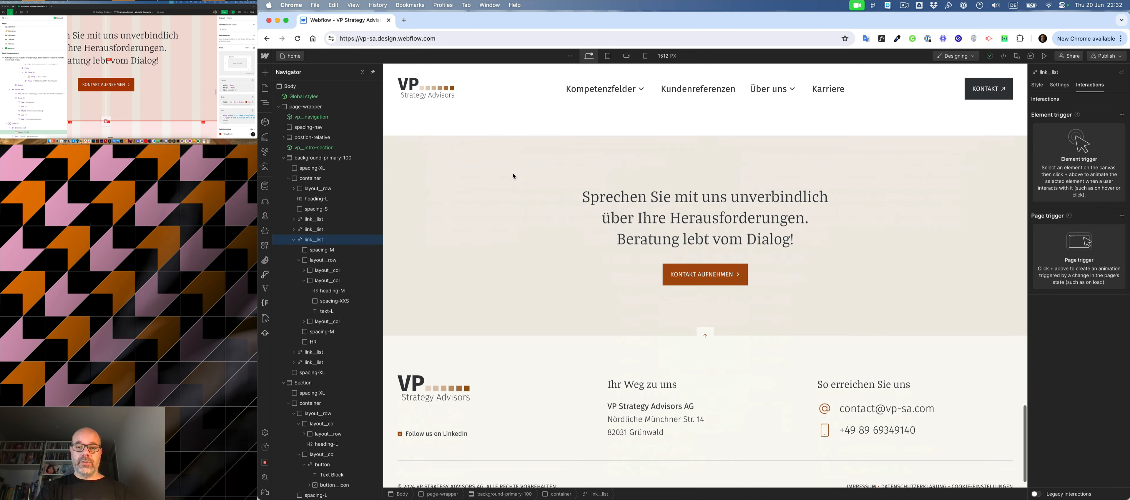
pyautogui.scroll(-2, 514, 176)
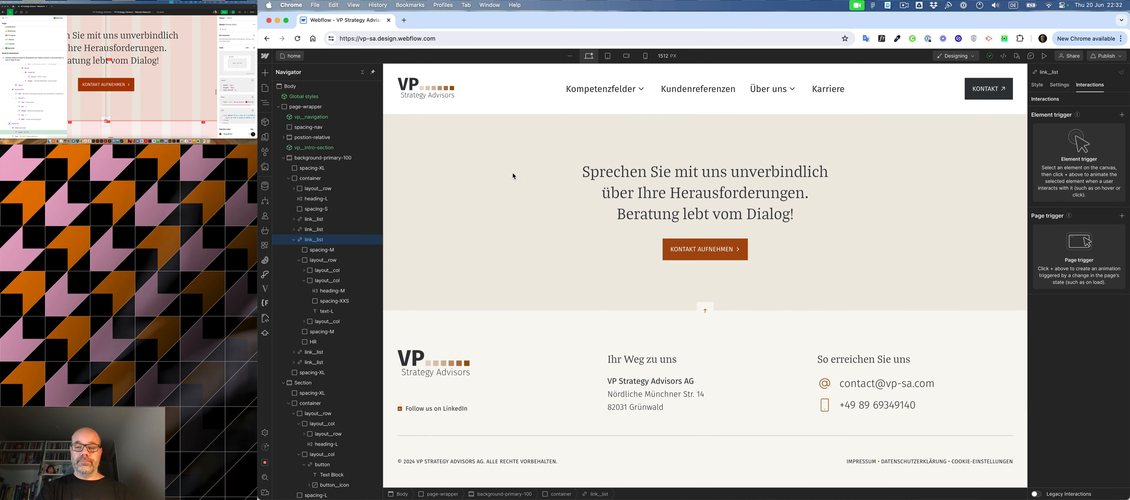
pyautogui.scroll(12, 513, 176)
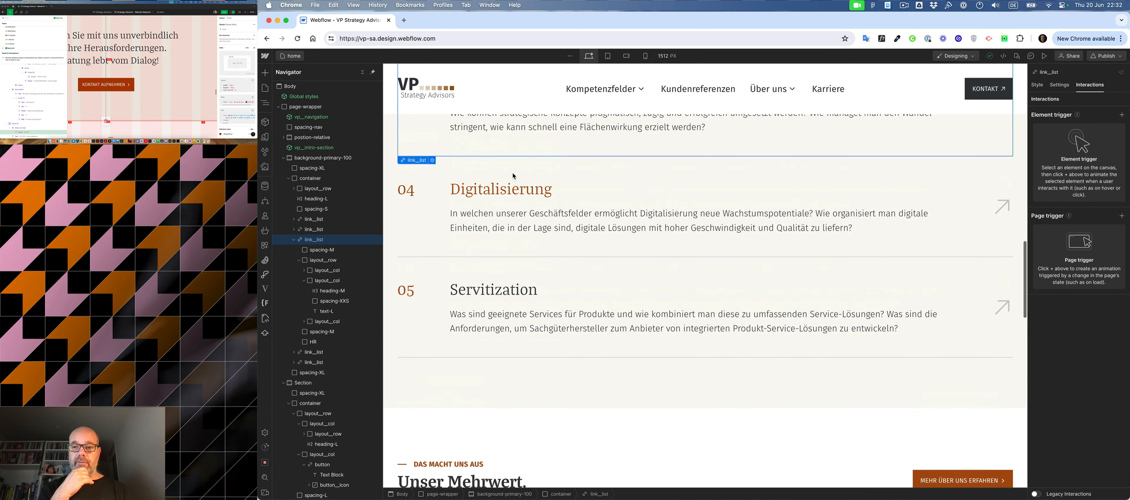
pyautogui.scroll(12, 513, 176)
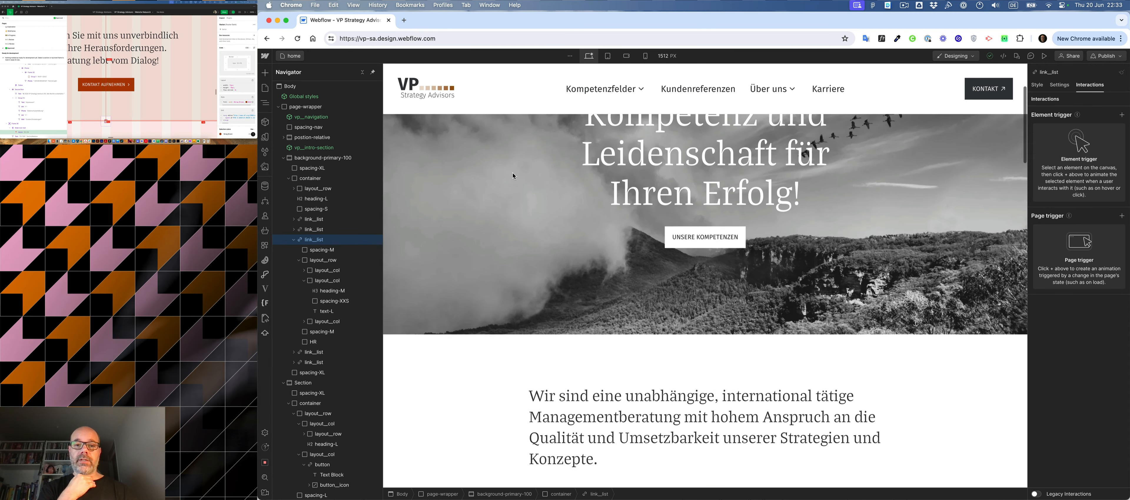
pyautogui.scroll(3, 513, 176)
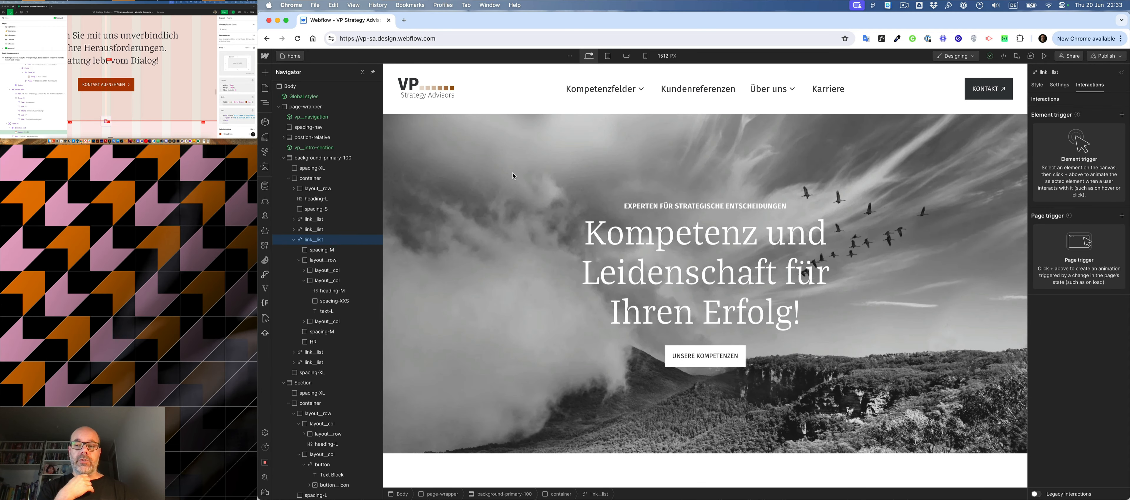
pyautogui.scroll(-2, 513, 176)
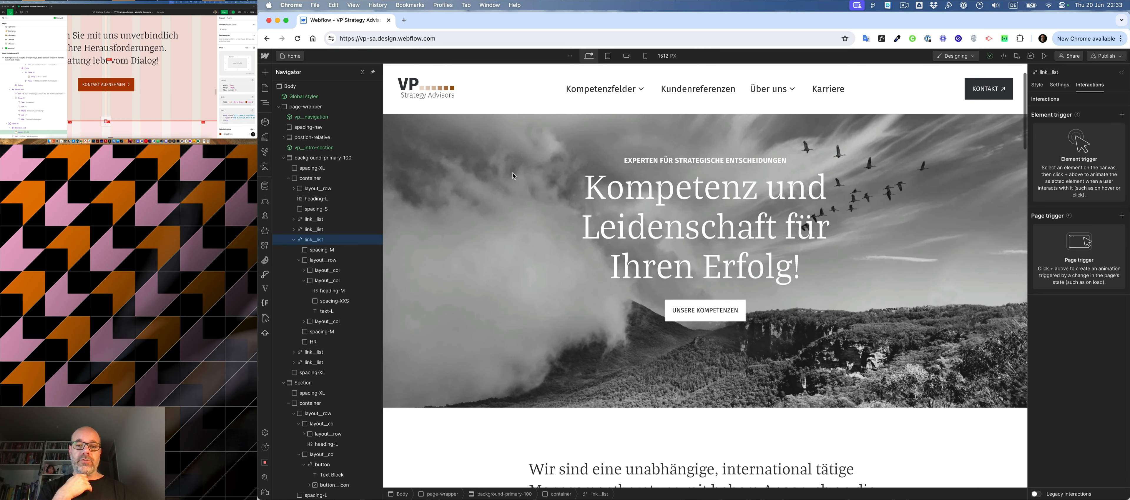
pyautogui.scroll(2, 513, 176)
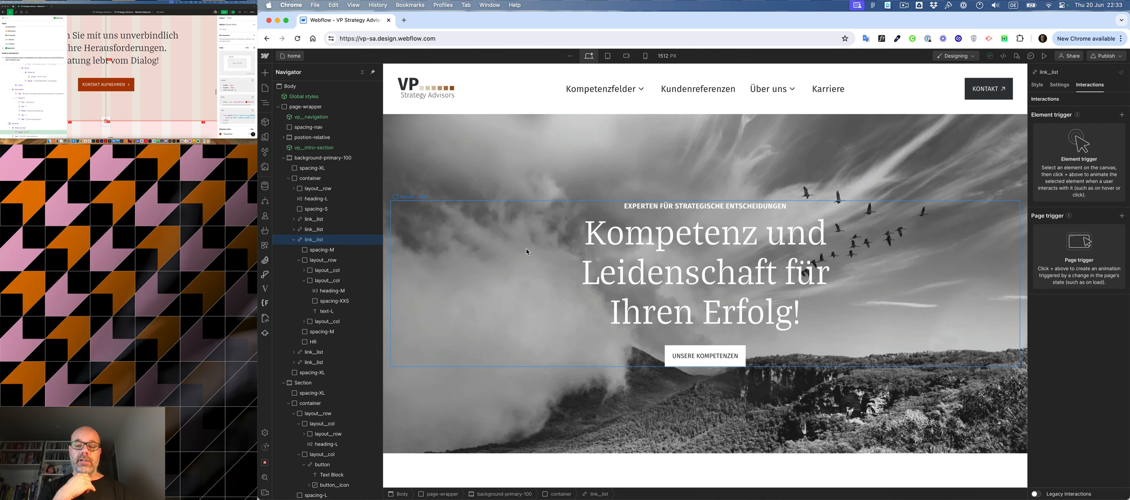
pyautogui.scroll(-10, 527, 251)
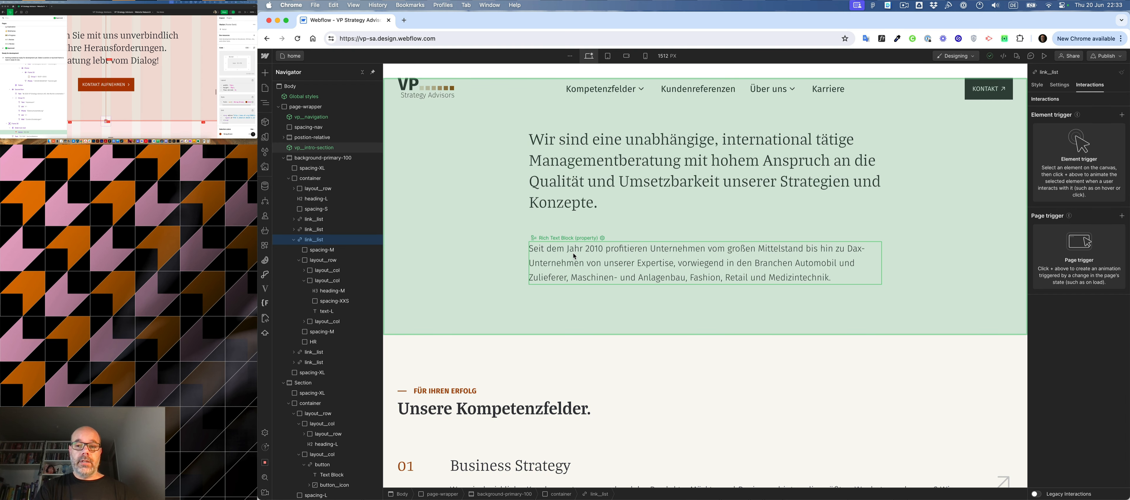
pyautogui.scroll(-6, 573, 253)
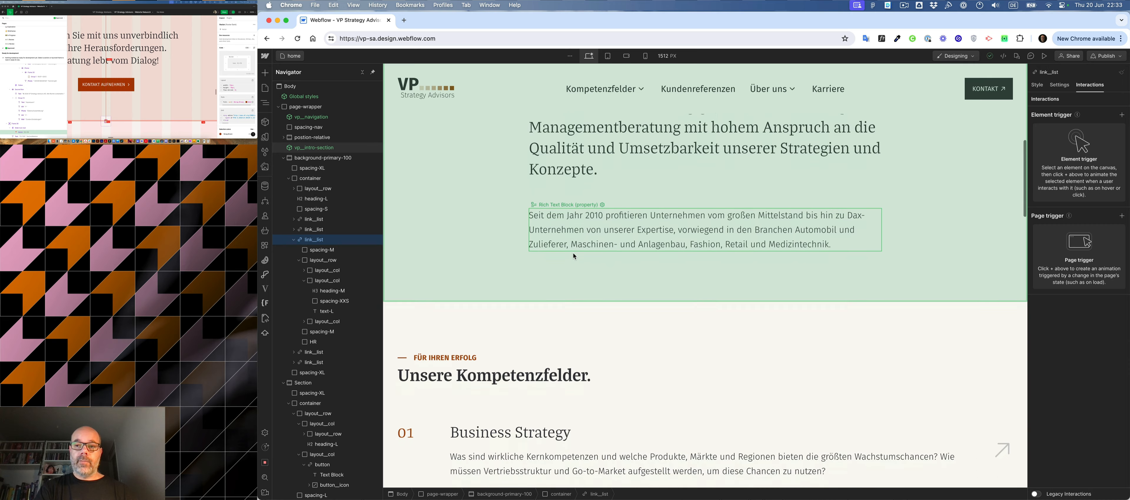